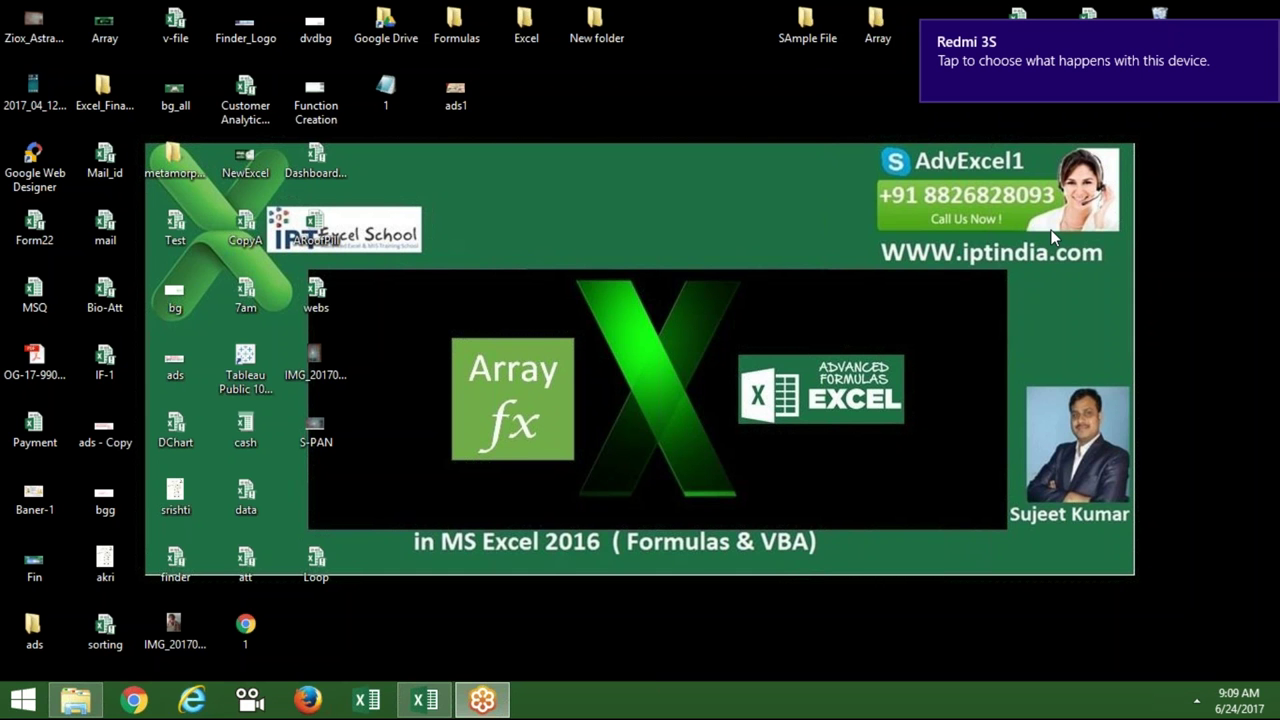
- Dismiss the device notification and switch to the blank Book1 Excel workbook
left_click(1272, 42)
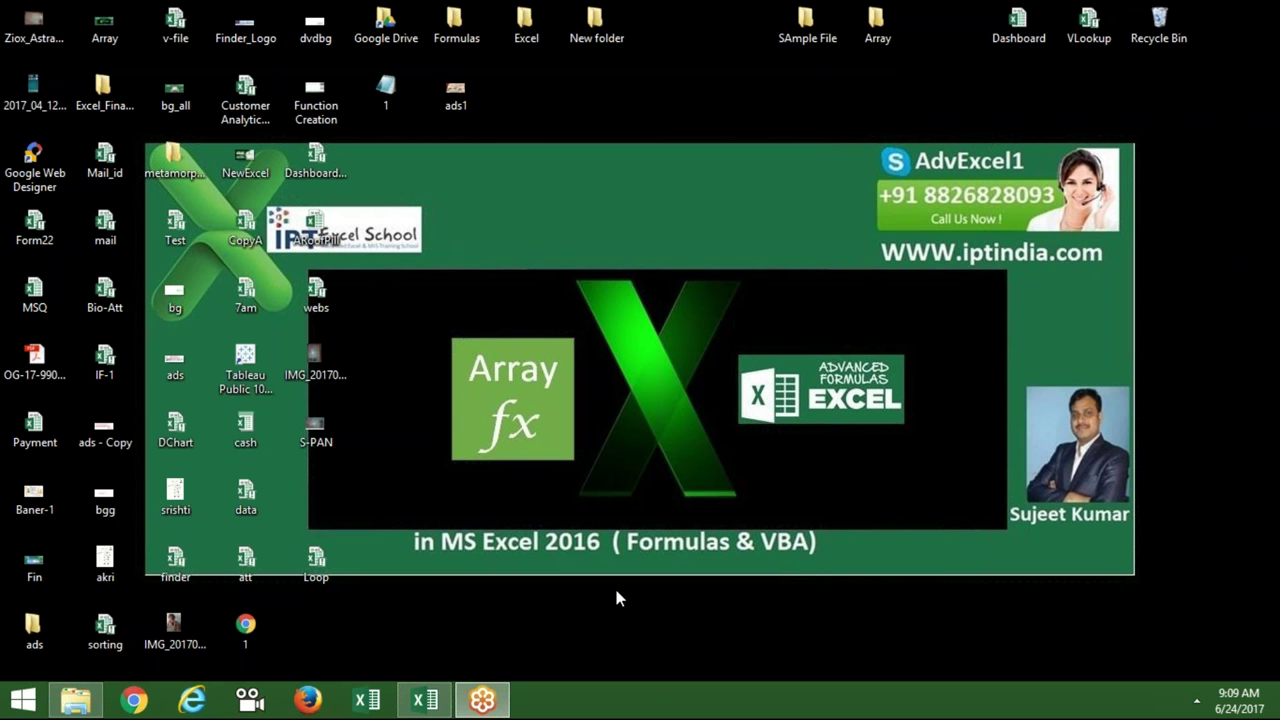
left_click(425, 700)
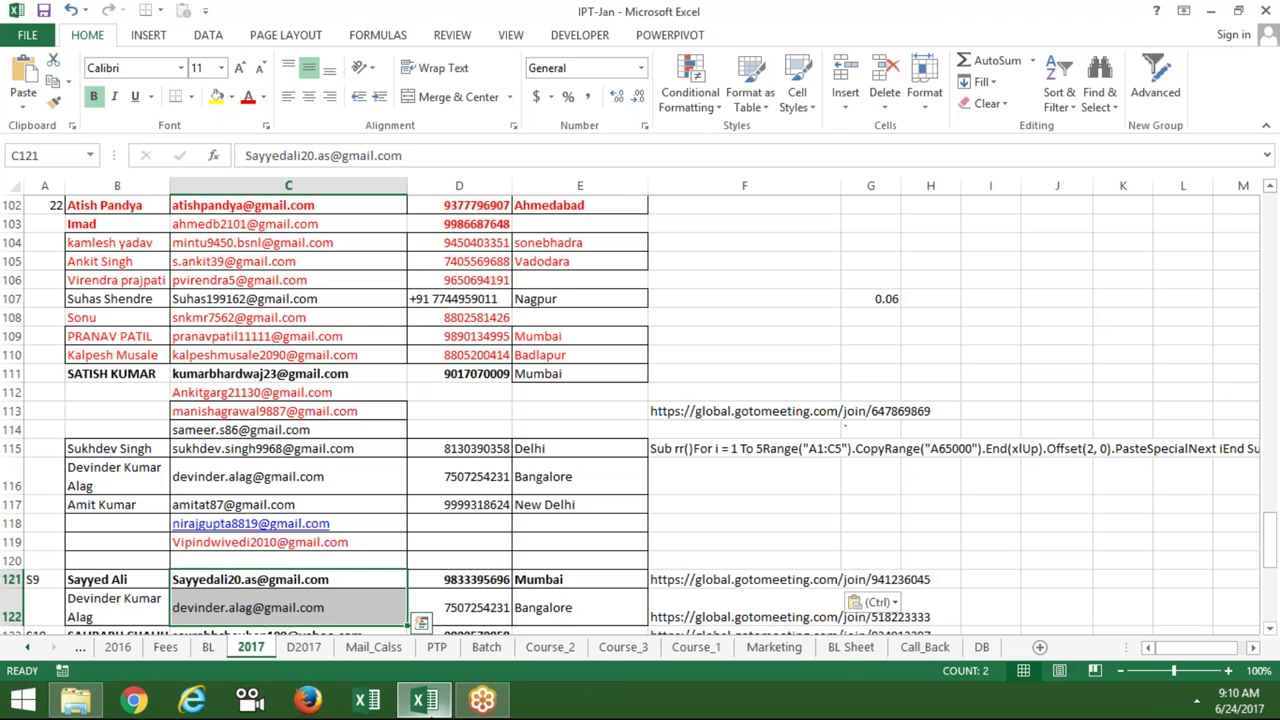
left_click(425, 700)
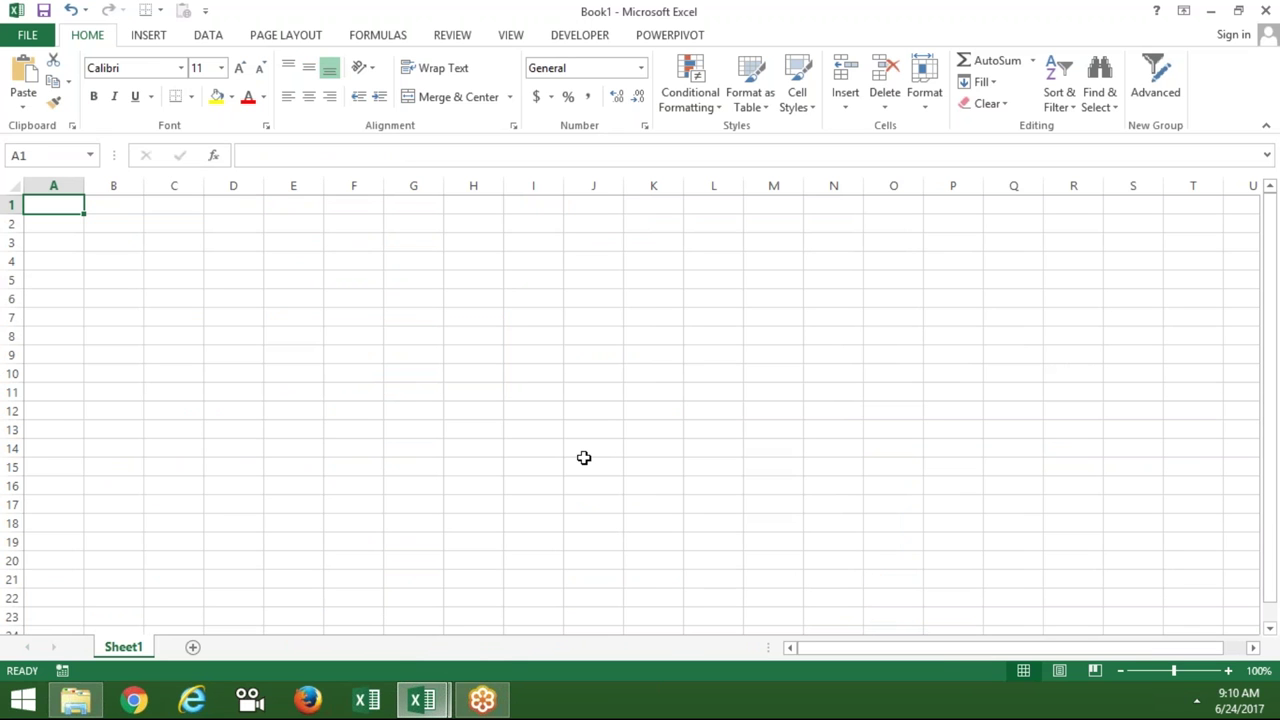
- Open the Visual Basic editor from the Developer tab, maximize it, and insert a new module
left_click(576, 42)
left_click(24, 80)
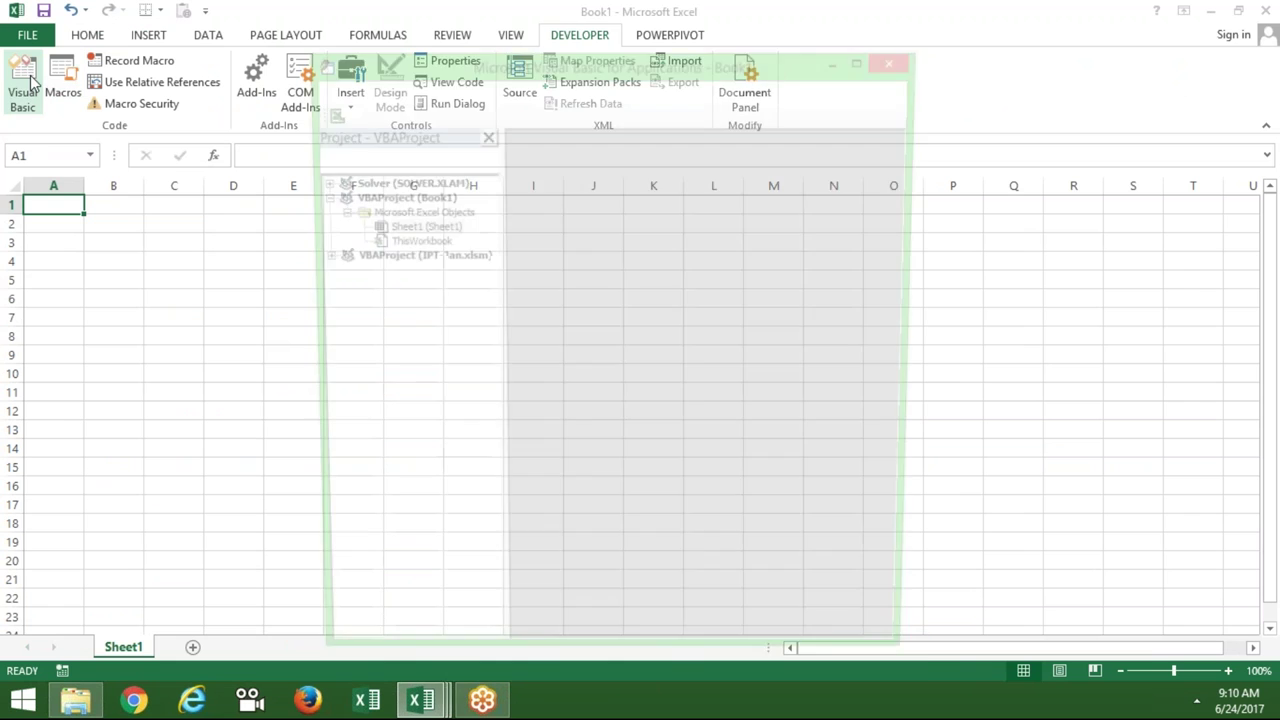
double_click(390, 70)
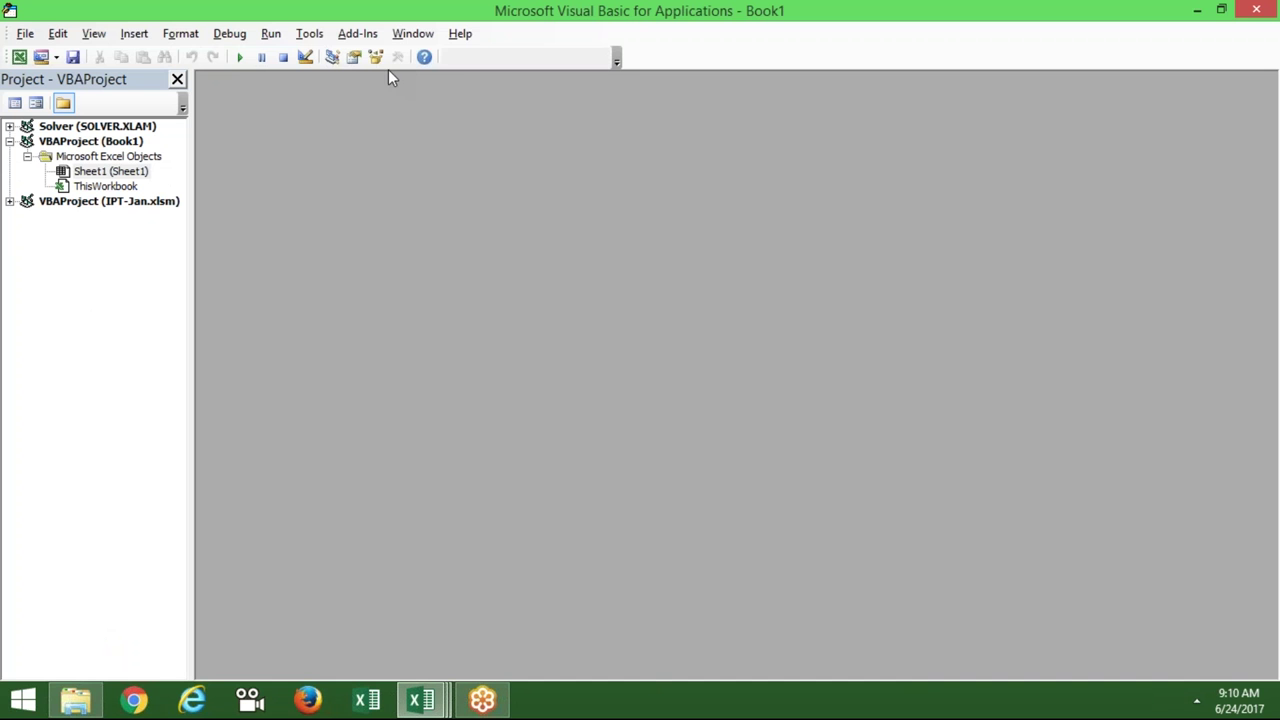
left_click(132, 34)
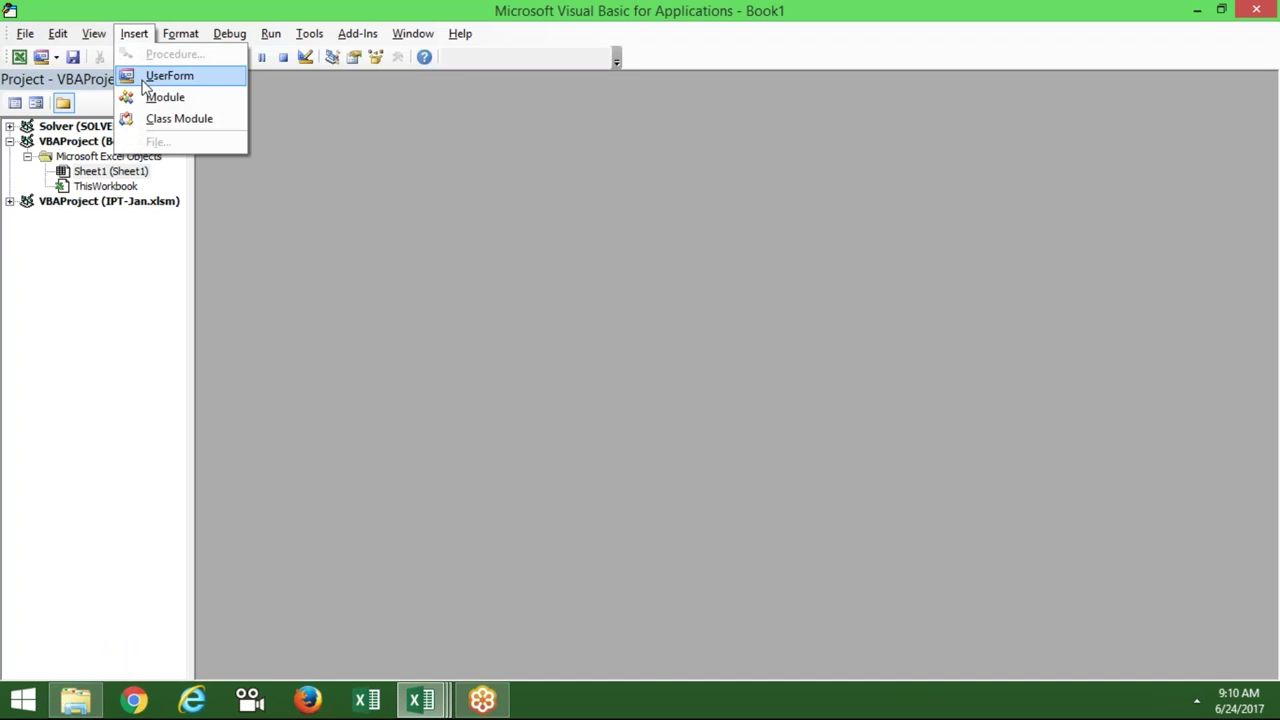
left_click(163, 97)
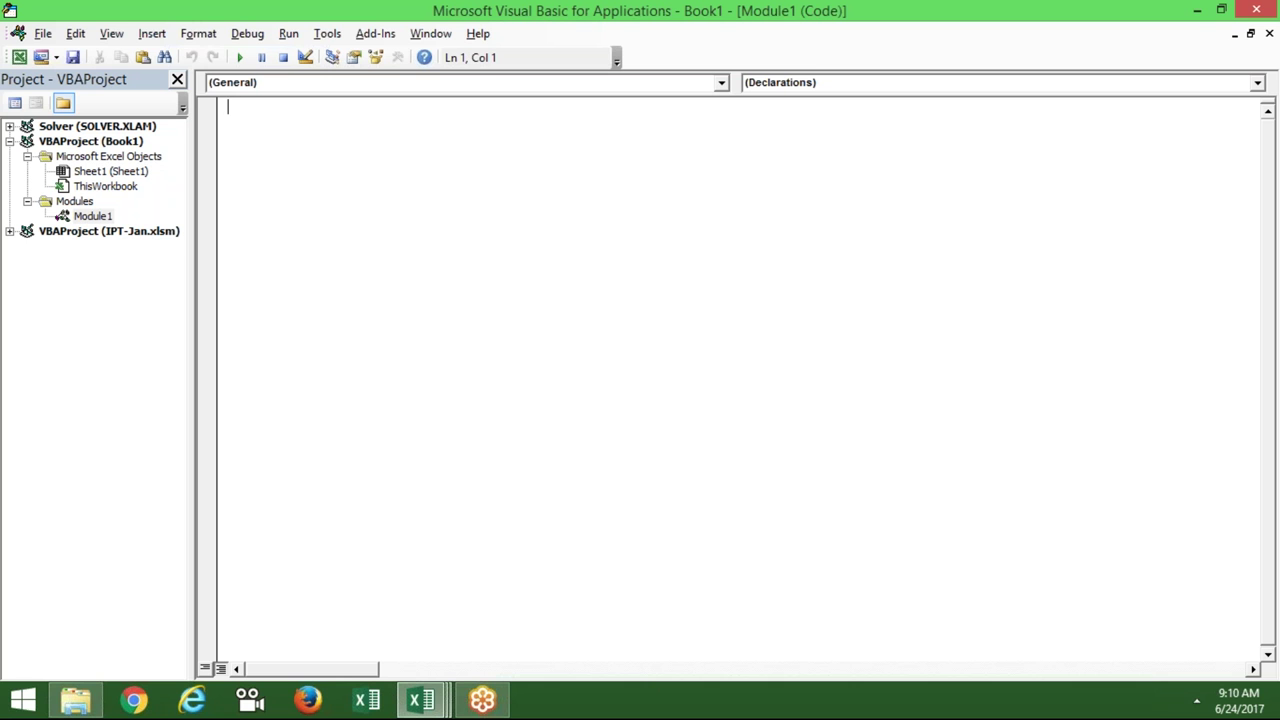
- Write an empty Sub rr() procedure in the module, with blank lines inside it
type("su")
key("BackSpace")
key("BackSpace")
type("sub rr()")
key("Return")
key("Return")
key("Return")
key("Return")
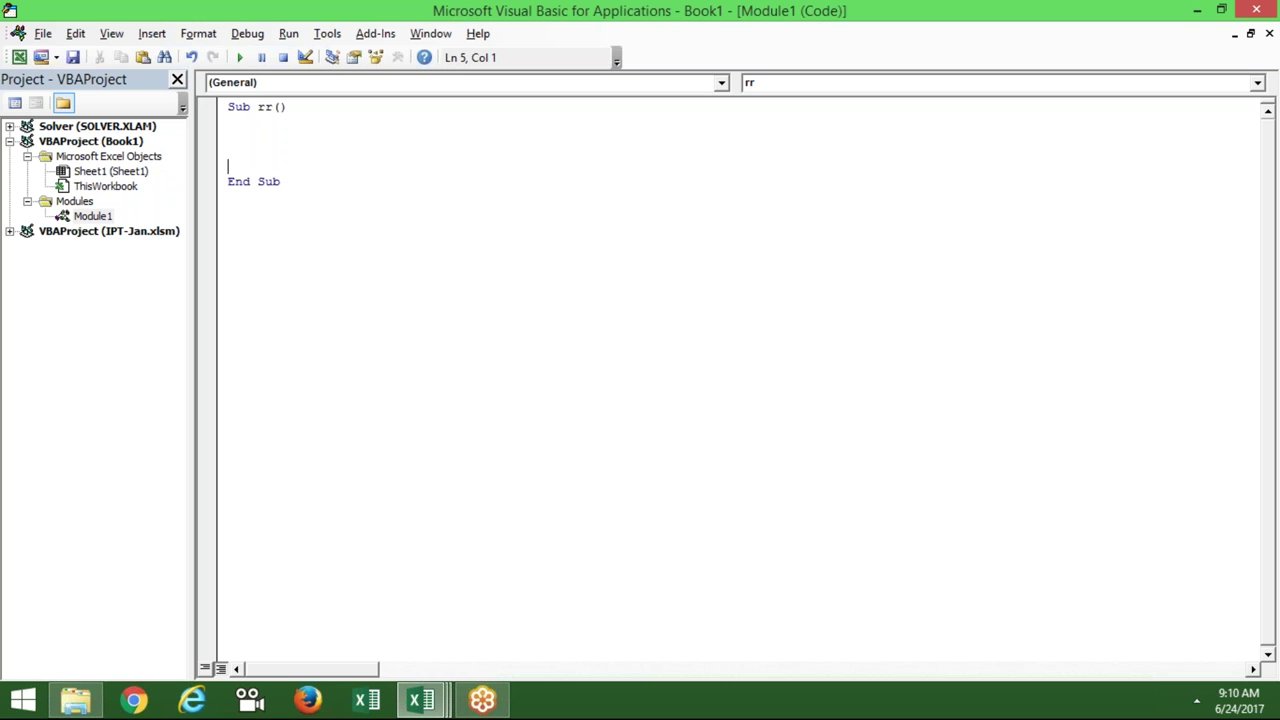
key("Return")
key("Return")
key("Up")
key("Up")
key("Up")
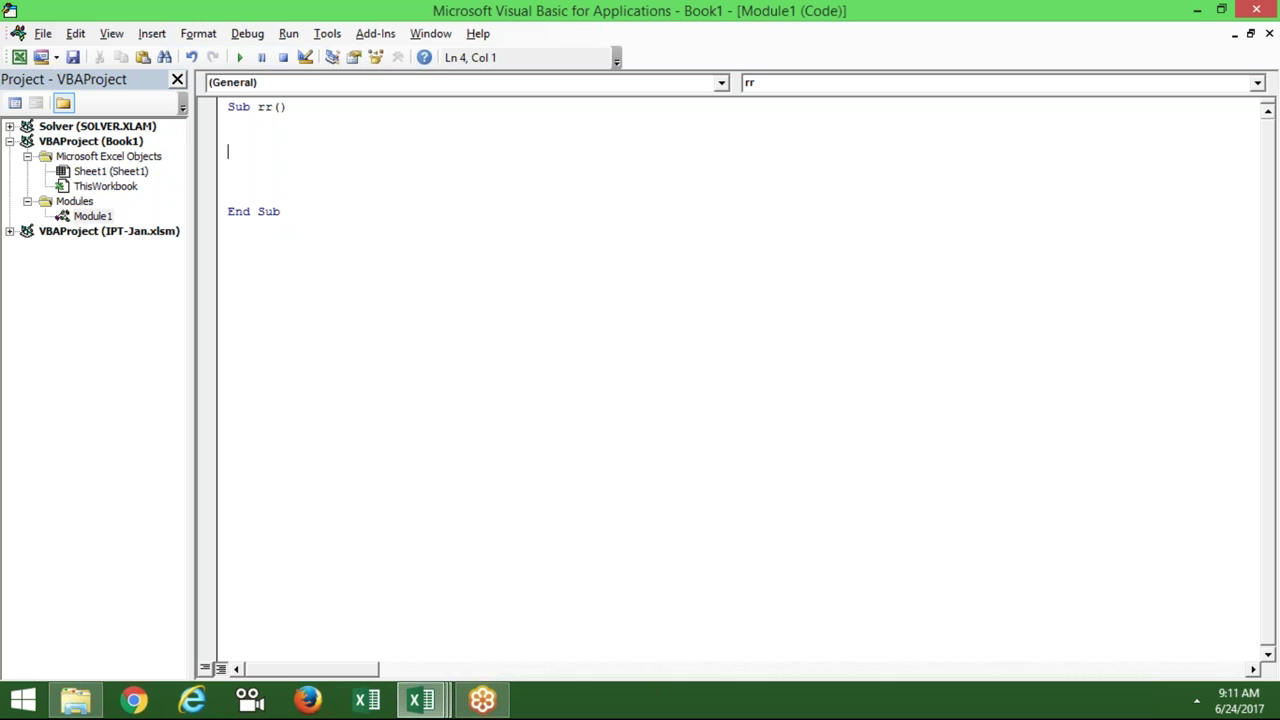
- Enter a RANDBETWEEN random-number formula in cell A1 of the worksheet
left_click(228, 136)
key("alt+Tab")
type("=ra")
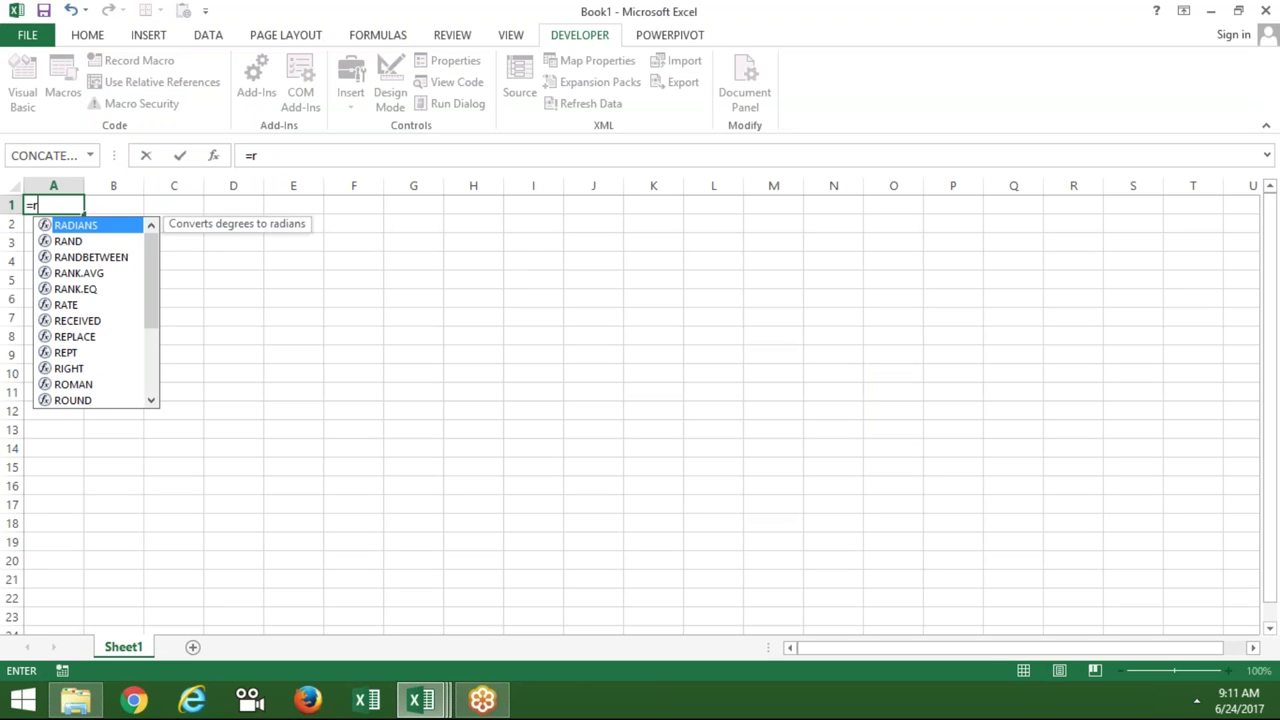
key("Down")
key("Down")
key("Tab")
type("10,50")
key("Return")
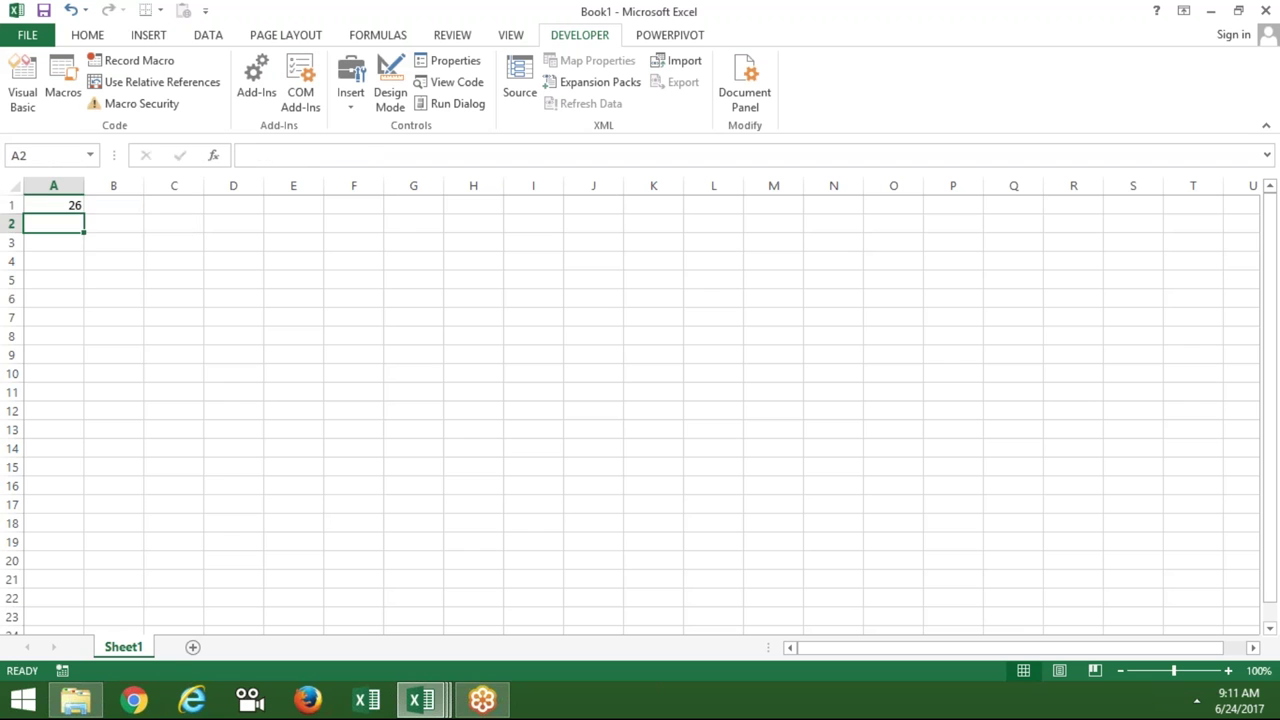
- Fill A1:F18 with the random numbers and paste them back as plain values
mouse_move(53, 205)
left_mouse_down()
mouse_move(593, 222)
mouse_move(293, 485)
mouse_move(353, 522)
left_mouse_up()
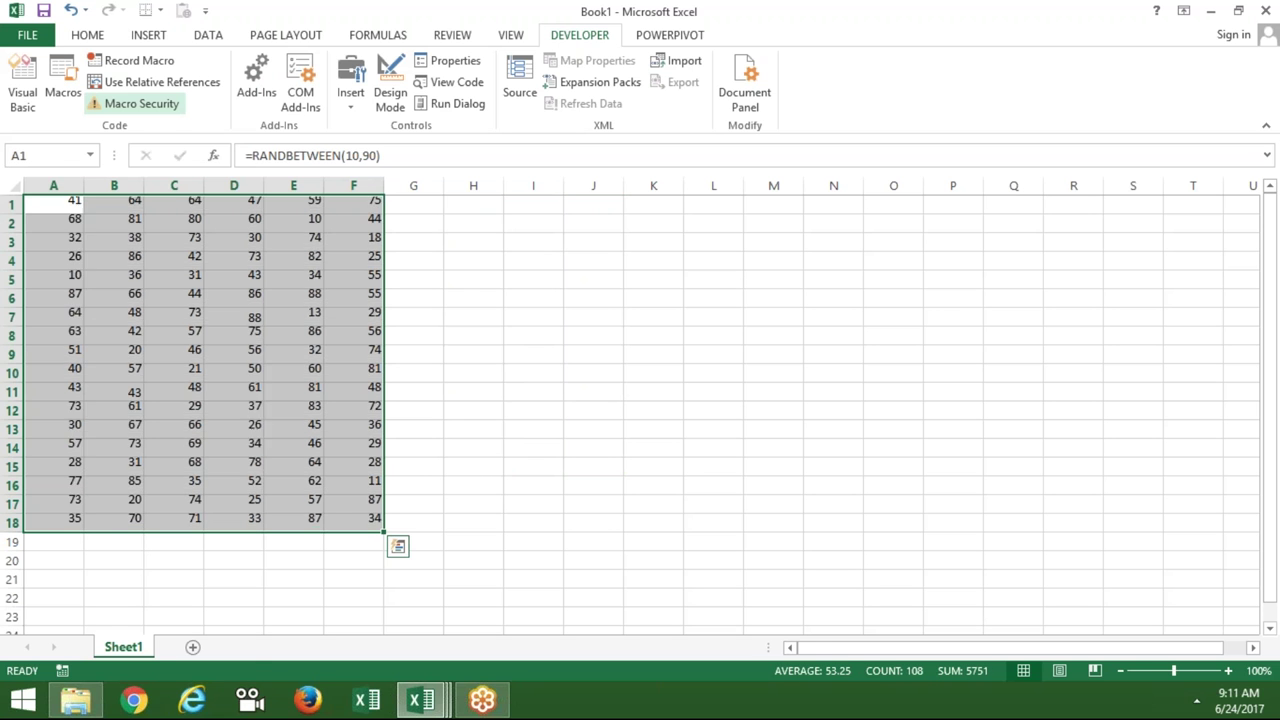
key("ctrl+c")
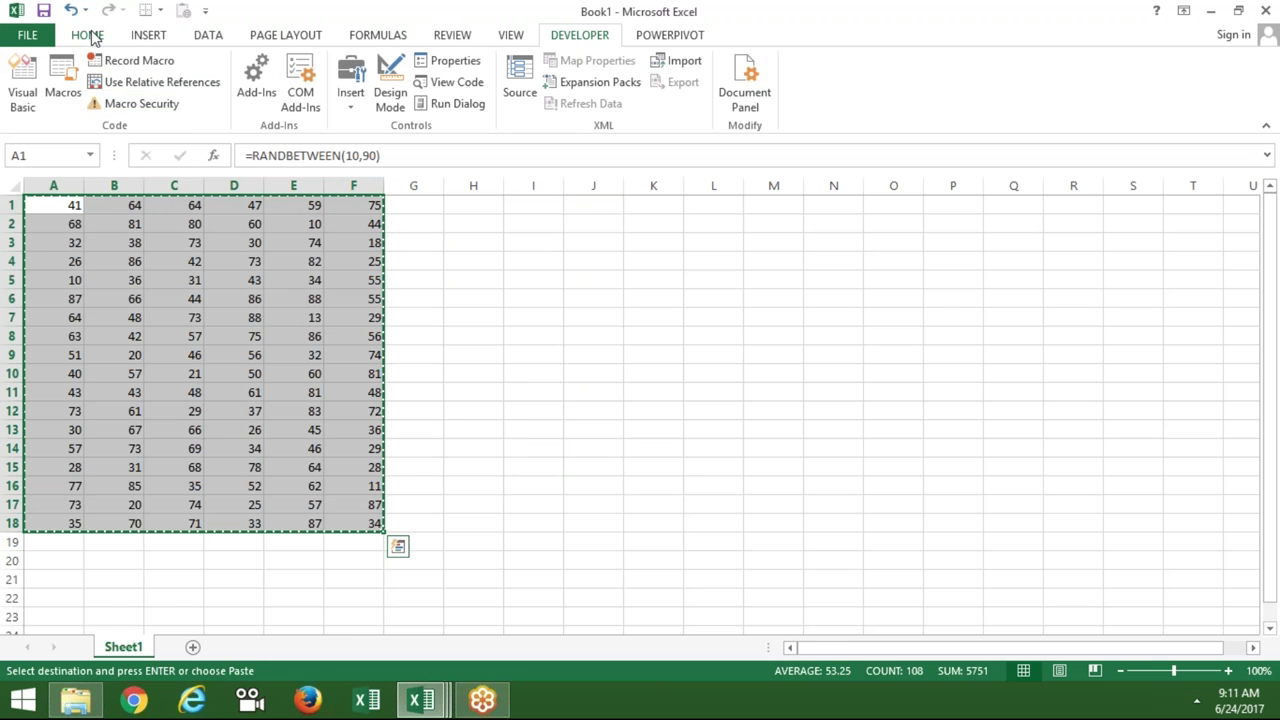
left_click(92, 37)
left_click(23, 106)
left_click(21, 230)
key("Escape")
left_click(174, 317)
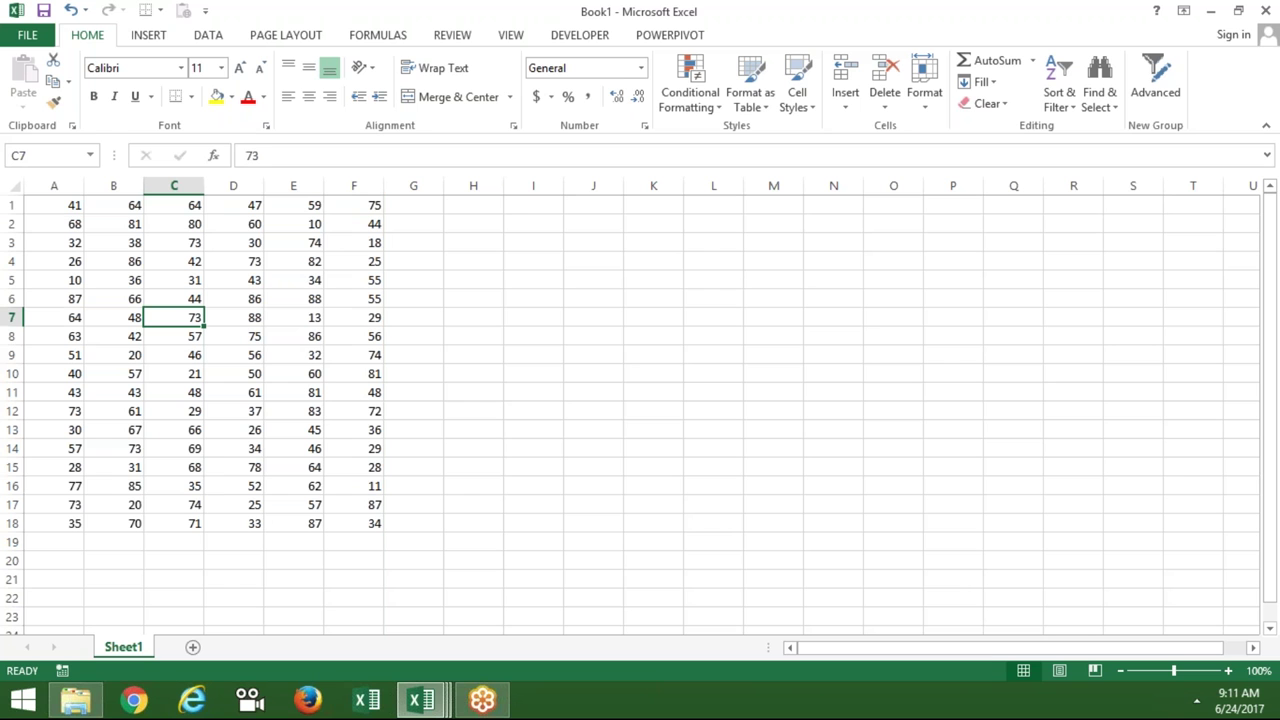
- Select the A1:F18 data block with Ctrl+Shift+End, then start a range("A1", line in rr
key("Up")
key("Up")
key("Up")
key("Up")
key("Up")
key("Left")
key("Left")
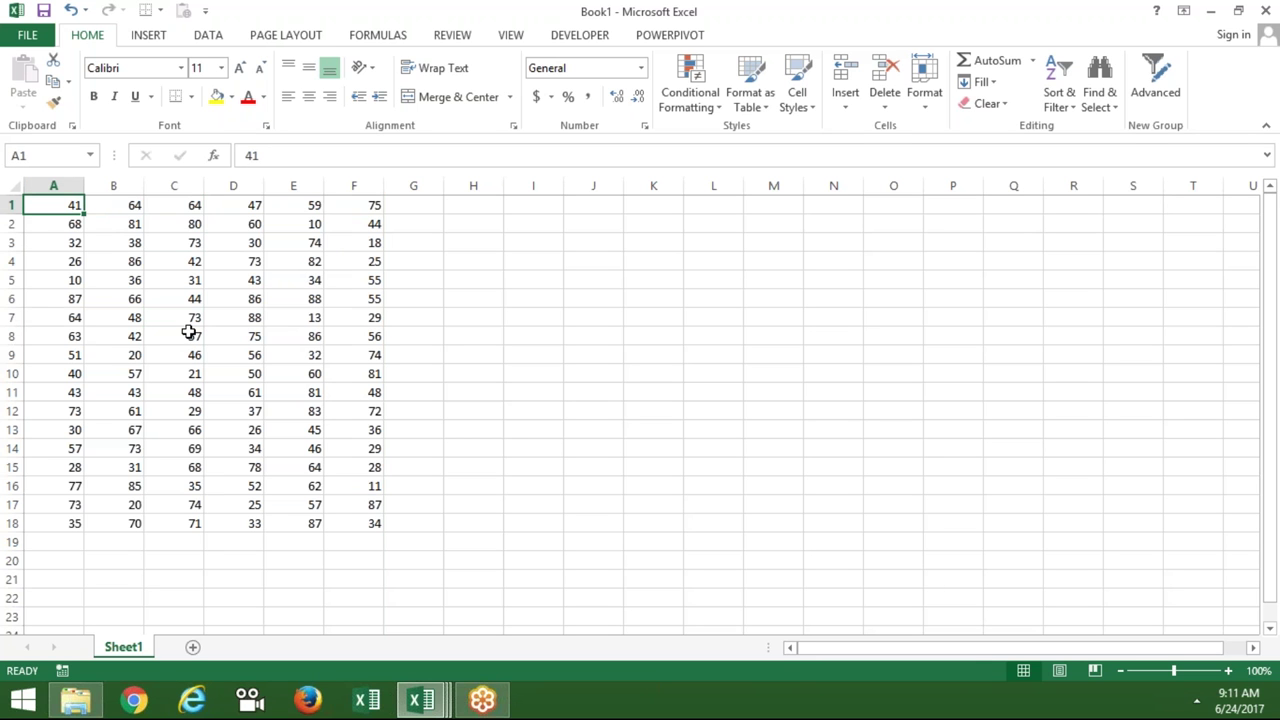
key("ctrl+shift+End")
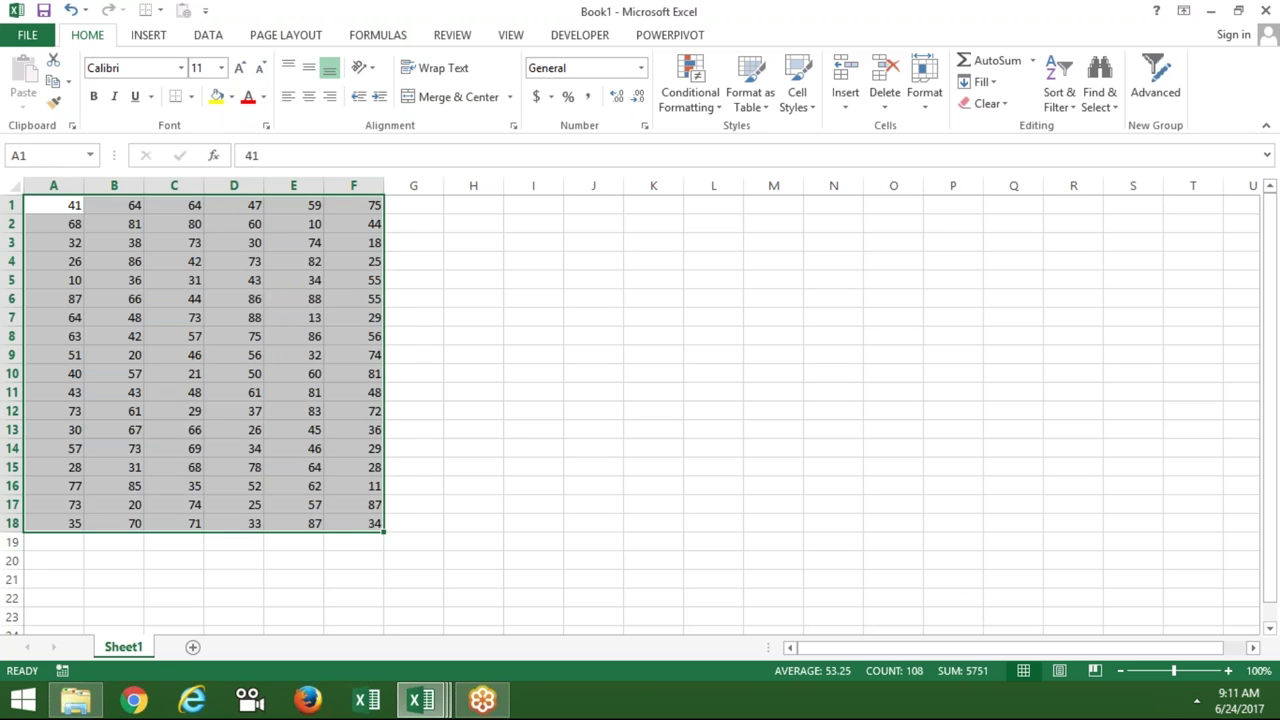
left_click(68, 207)
left_click(370, 523)
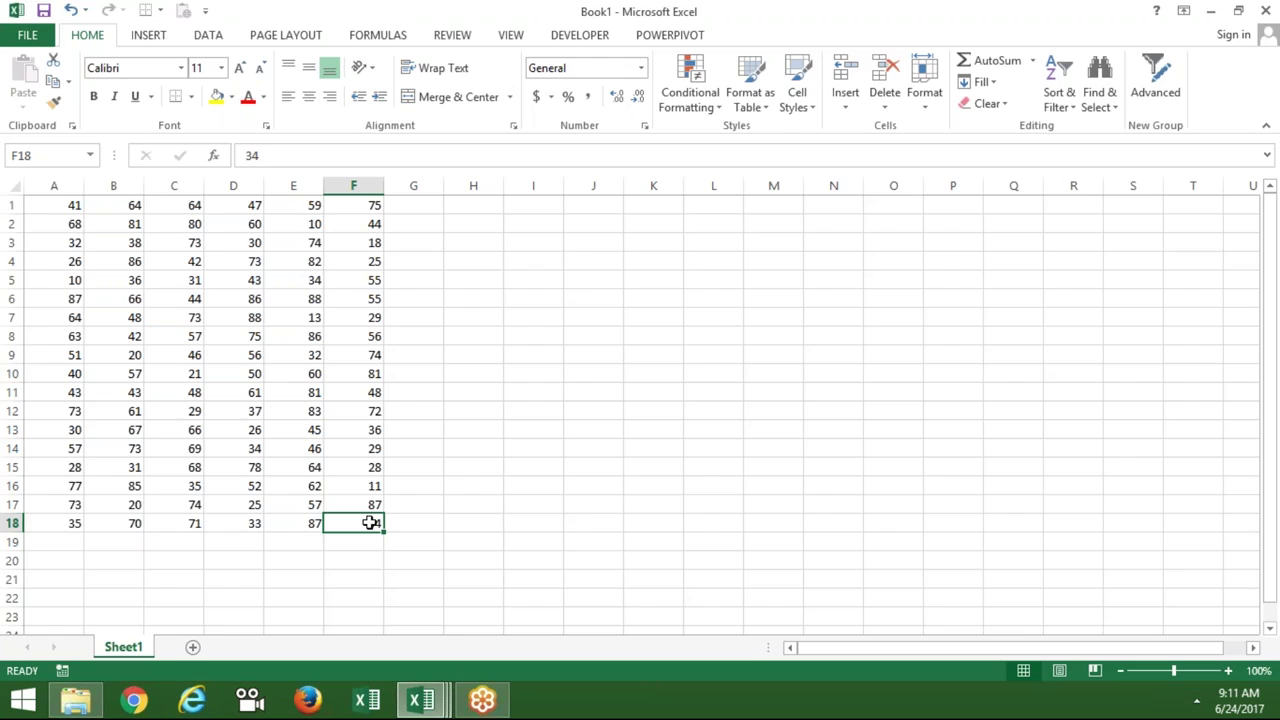
key("alt+F11")
type("range(\"A1\",")
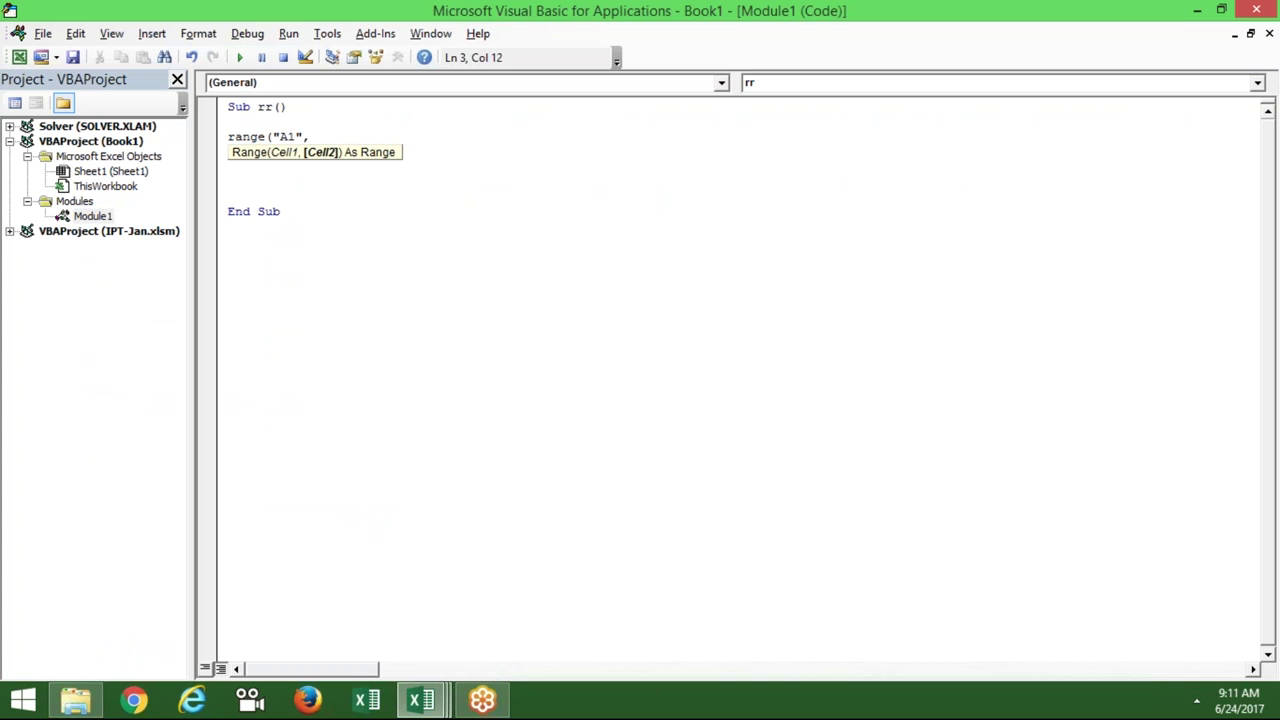
- Add the lines Range("A1:F18").Select and Range("A1", "F18").Select to the rr procedure
key("BackSpace")
key("BackSpace")
type(":F18")
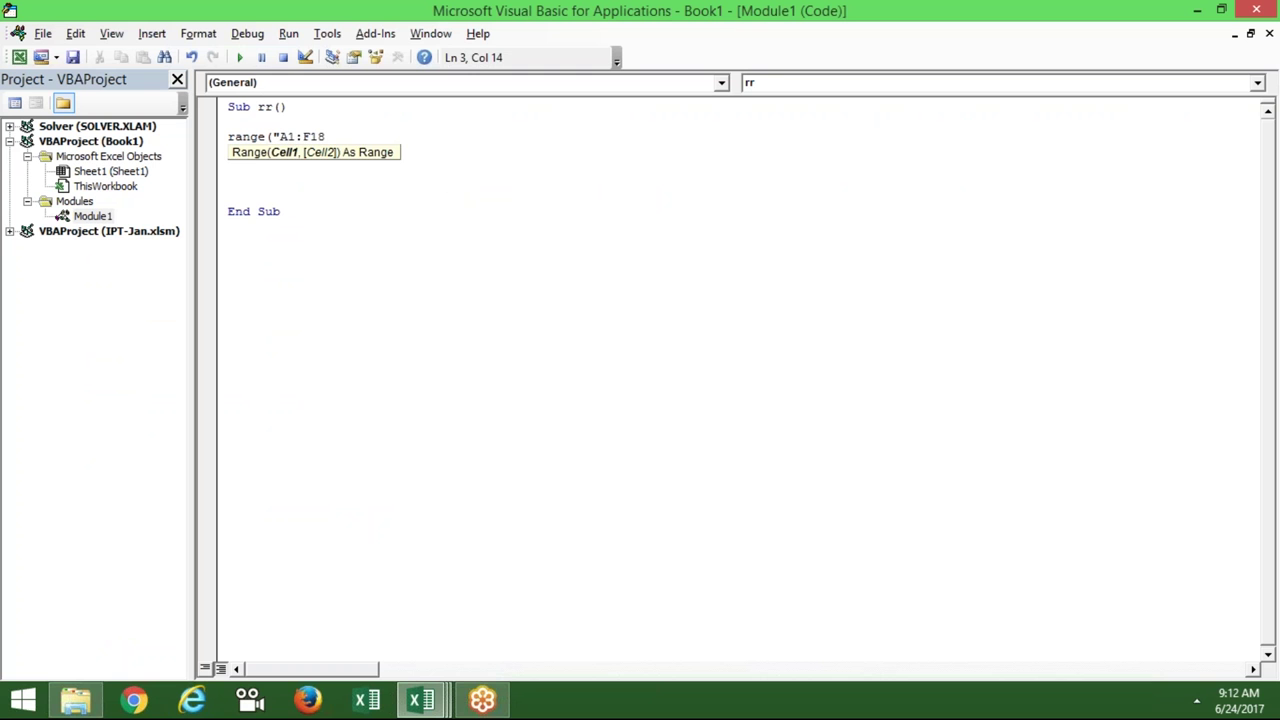
type("\").s")
key("Return")
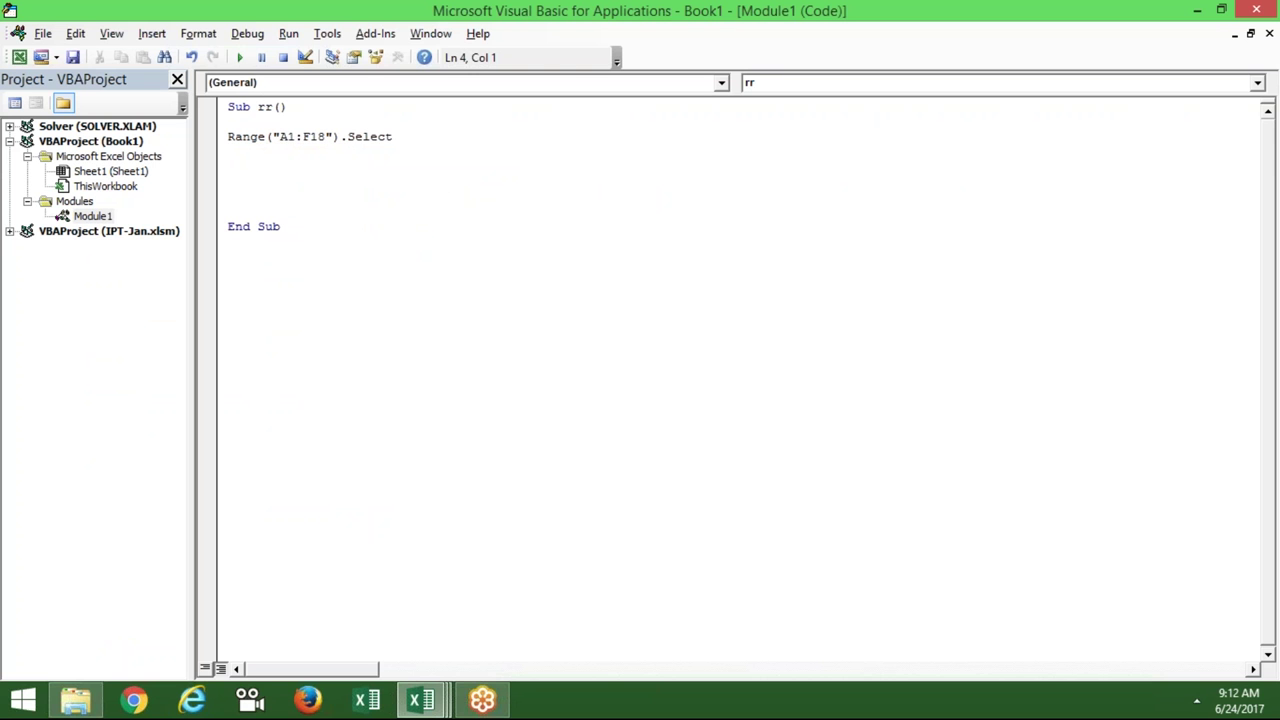
key("Return")
type("range(\"A1\",\"F18")
type(")")
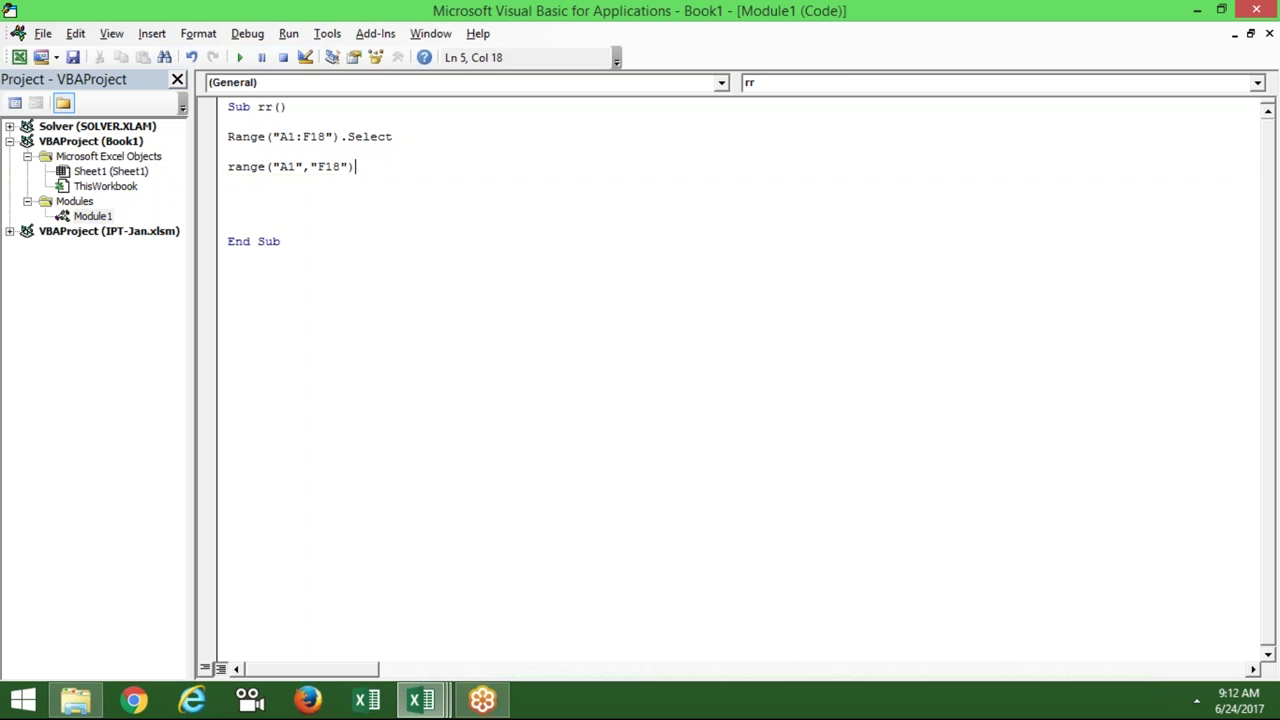
type(".se")
key("Return")
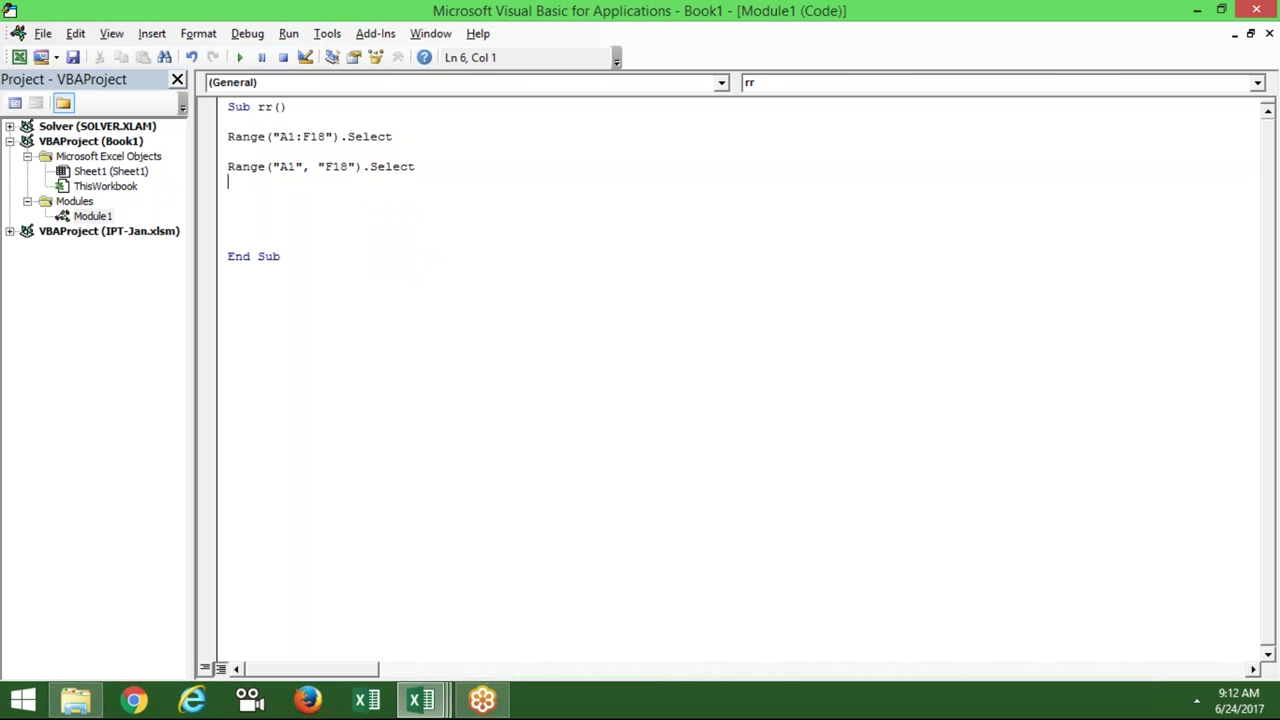
key("alt+F11")
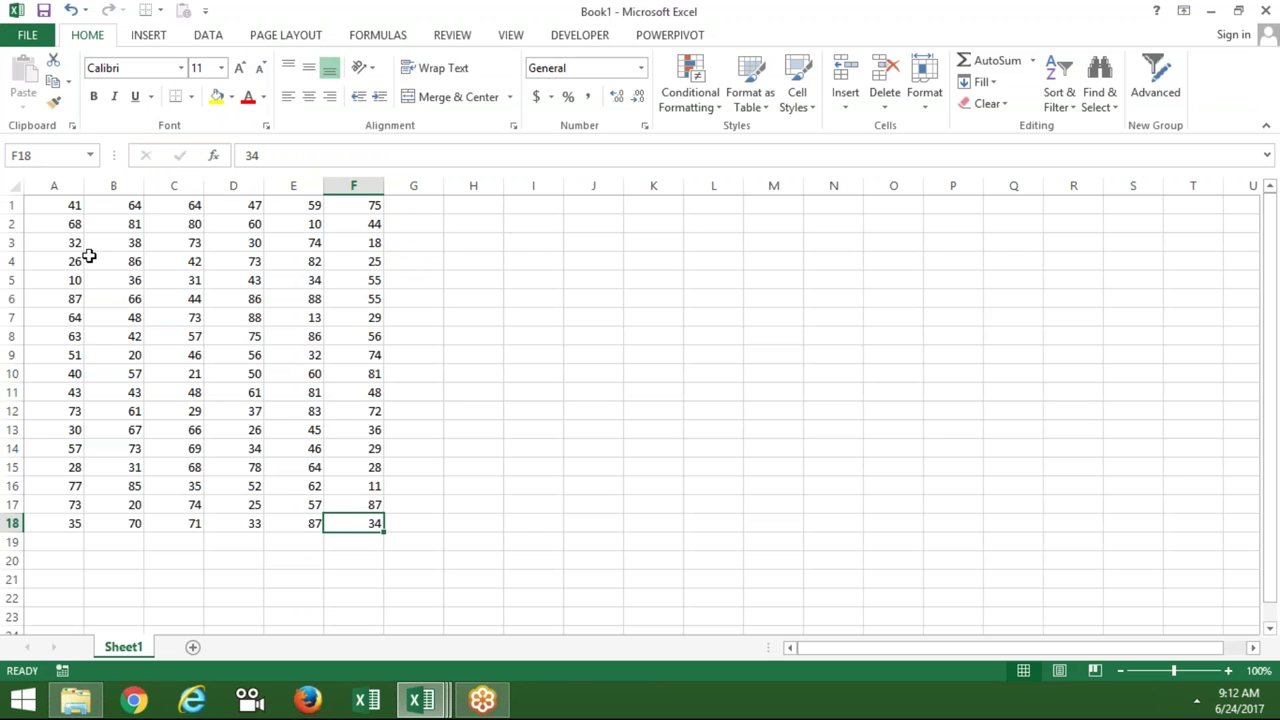
- Select the range A1:F18 on the worksheet by hand
left_click(71, 216)
left_click(67, 206)
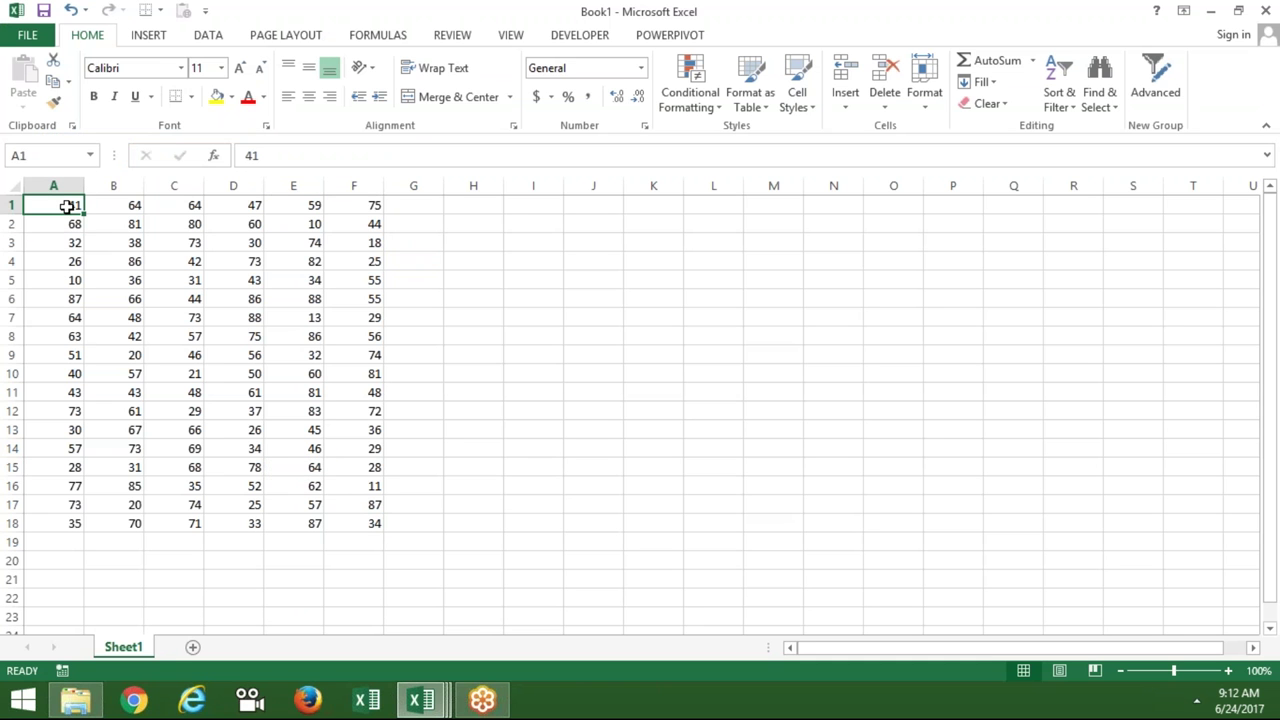
left_click(354, 524, "shift")
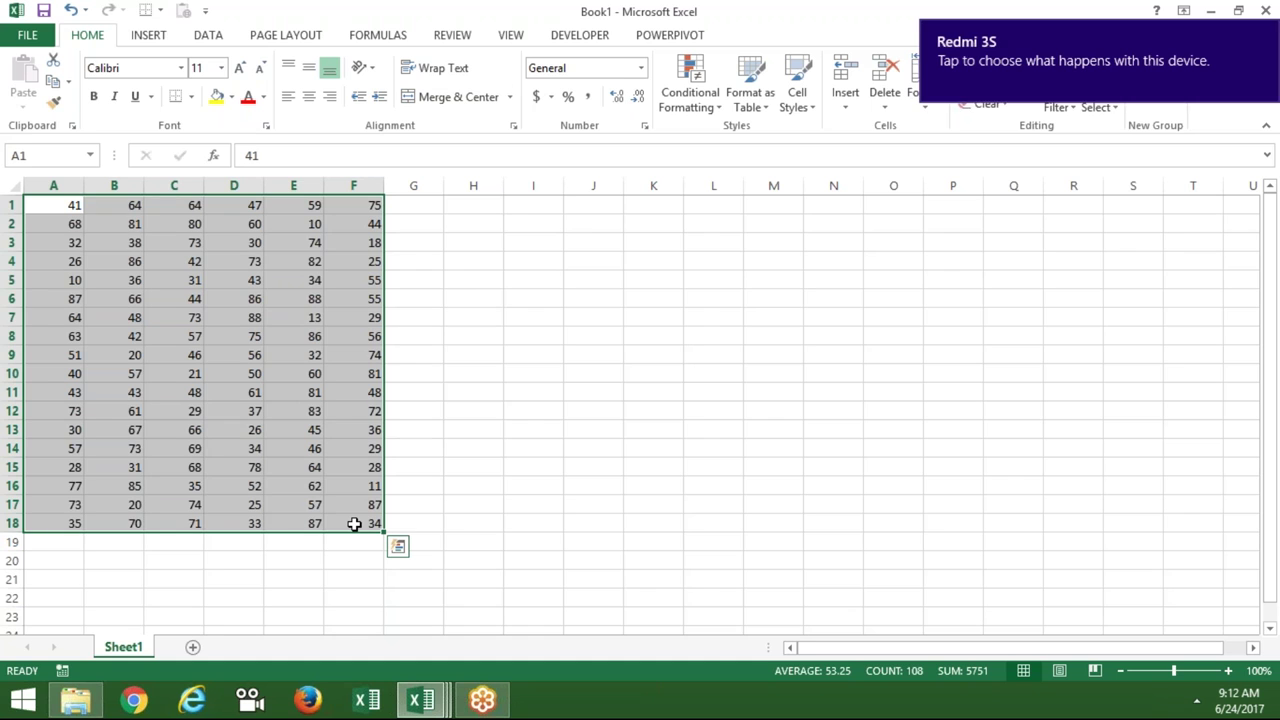
- Set breakpoints on both Select lines in rr, then remove them
key("alt+Tab")
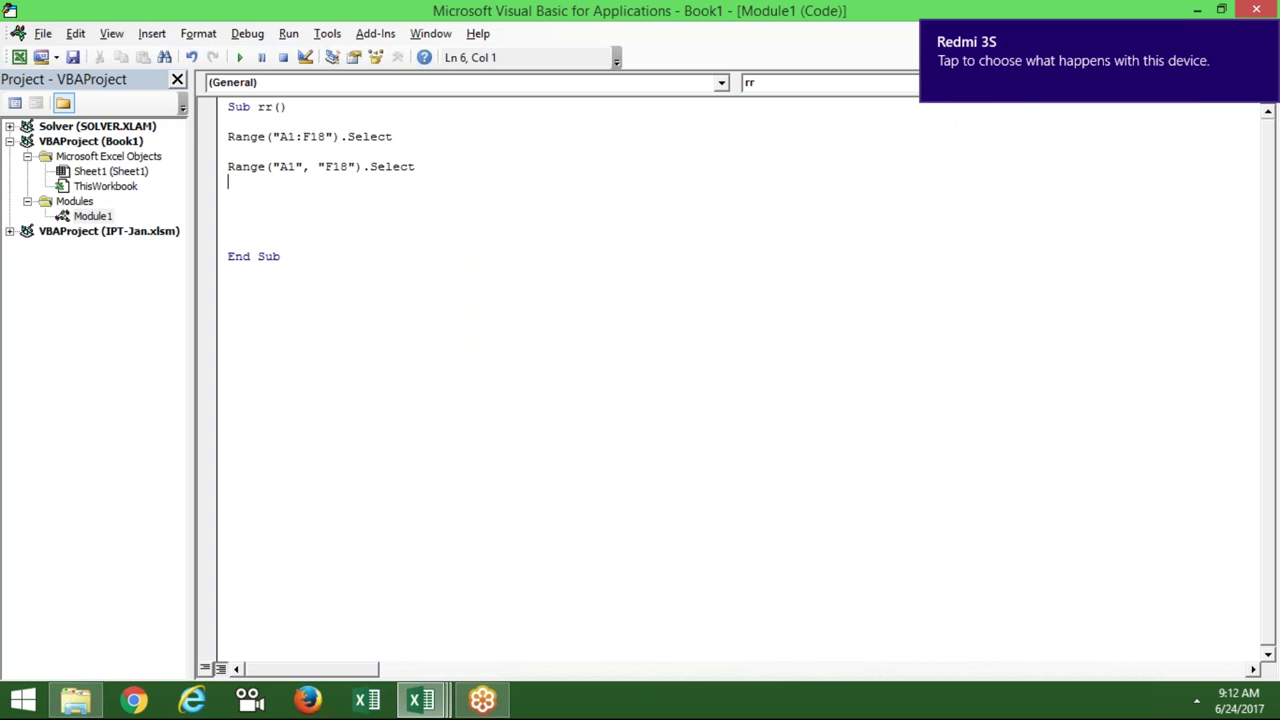
left_click(206, 137)
left_click(206, 167)
left_click(207, 168)
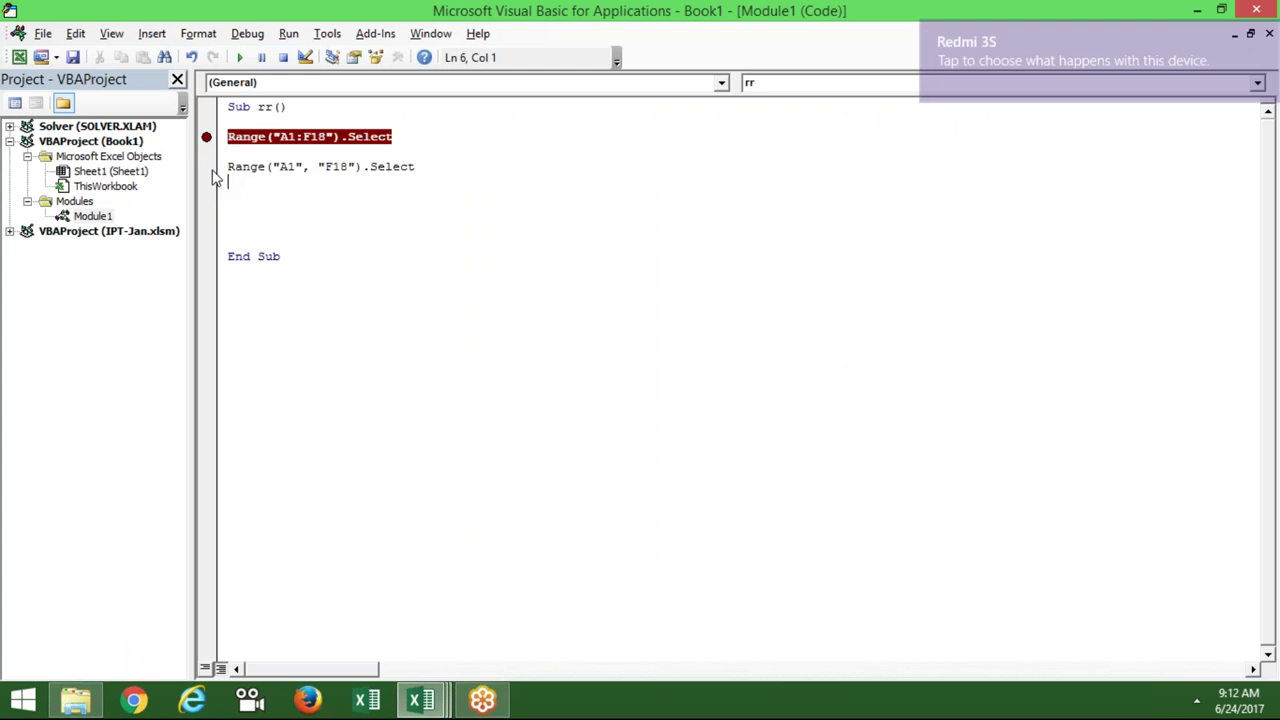
left_click(206, 137)
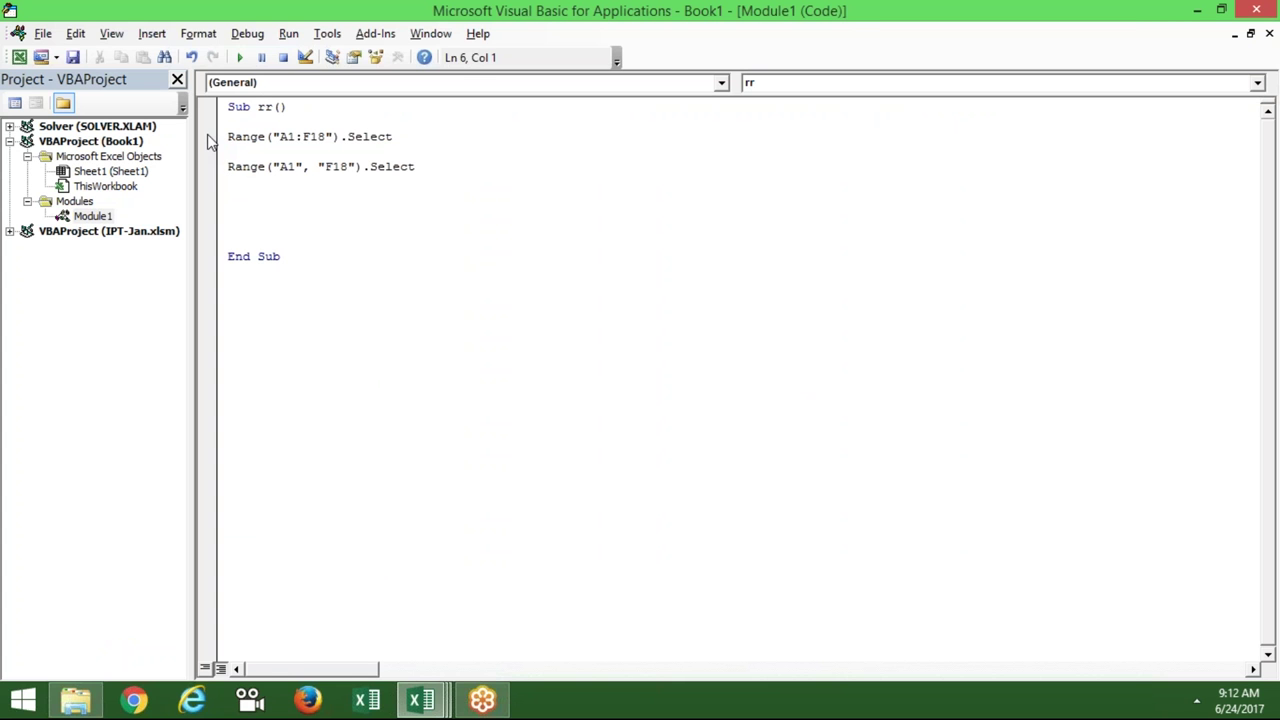
key("Up")
key("Up")
- Move the worksheet selection off the block to cell B4
key("alt+F11")
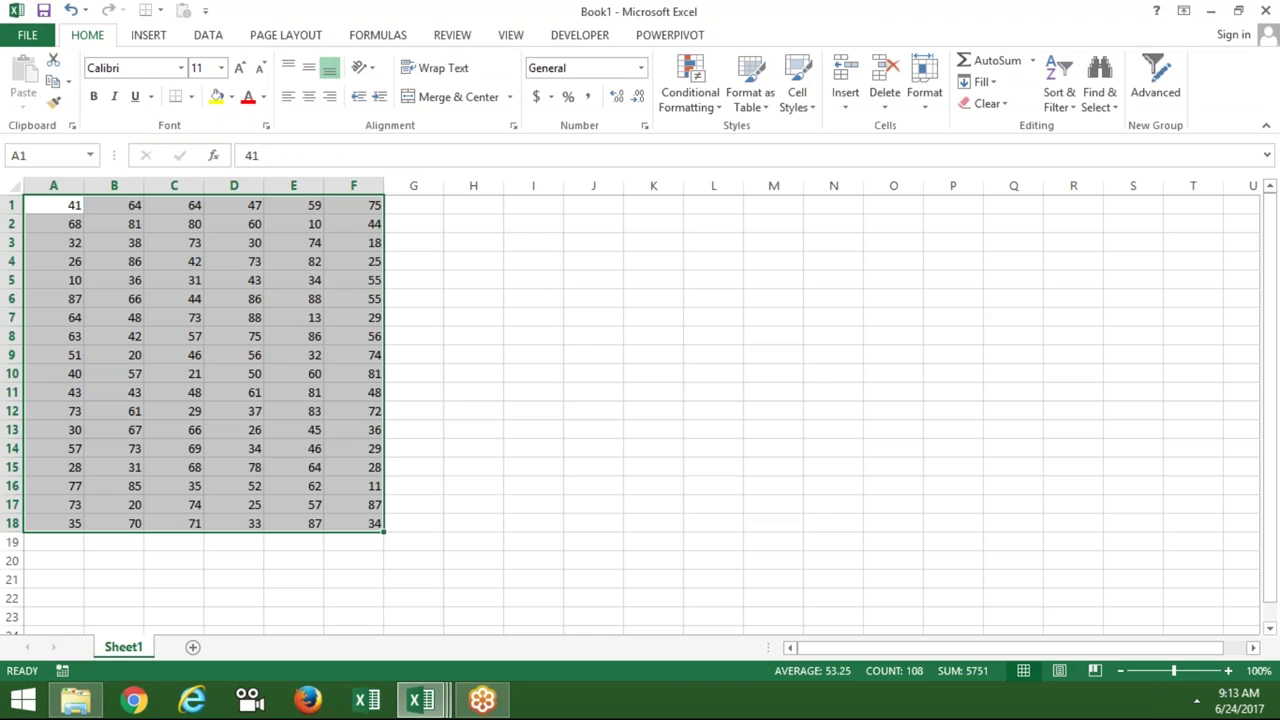
left_click_drag(115, 262, 115, 278)
left_click(115, 266)
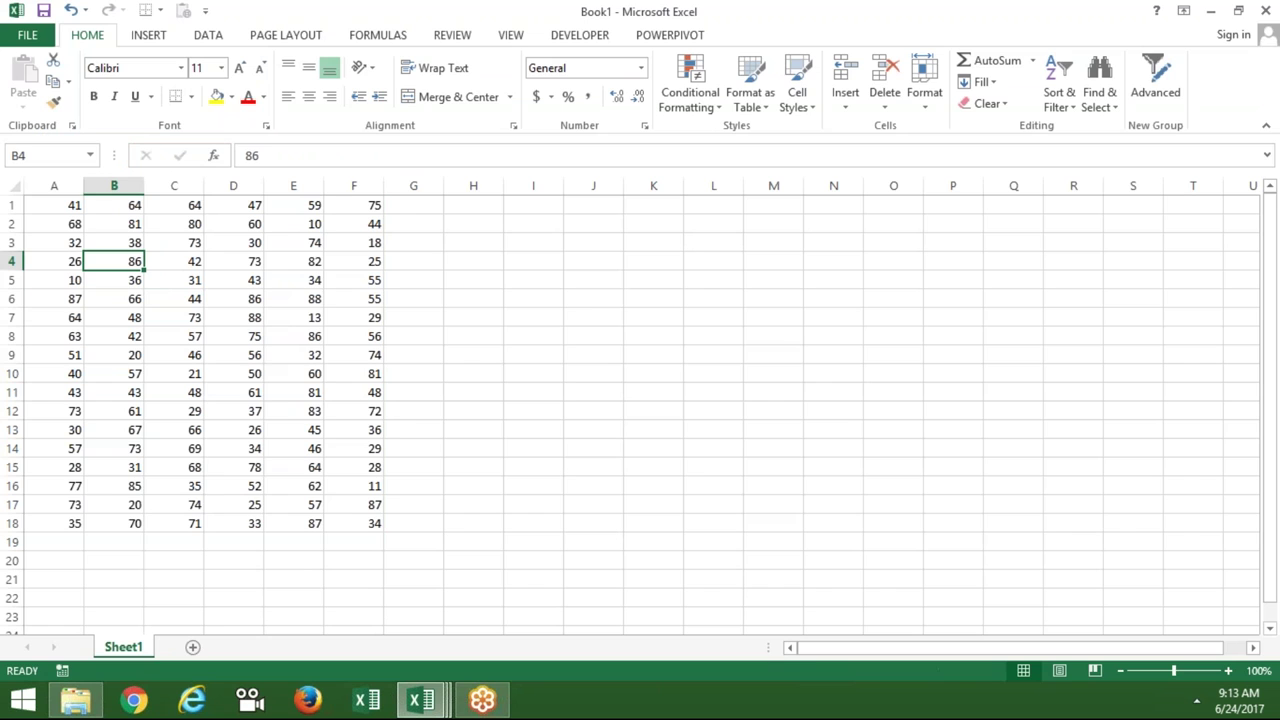
key("alt+F11")
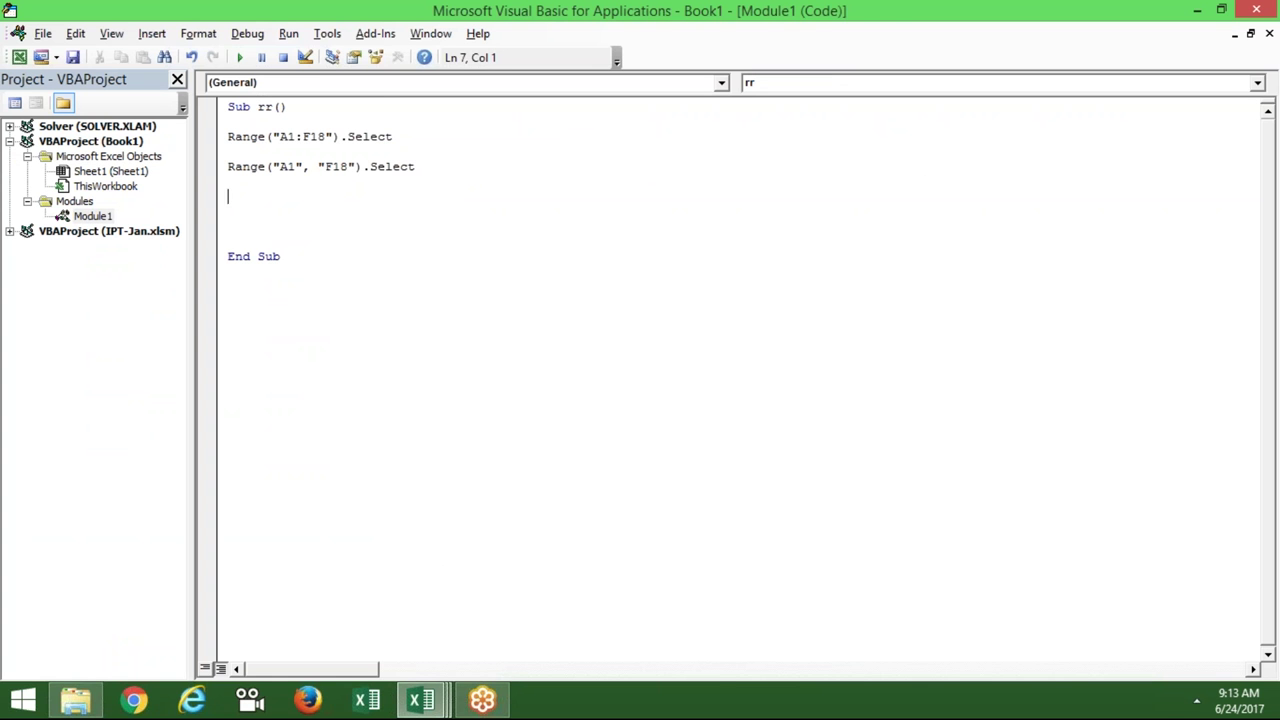
- Add the line Range("A1").CurrentRegion.Select to rr
type("range(\"A1\")")
type(".cu")
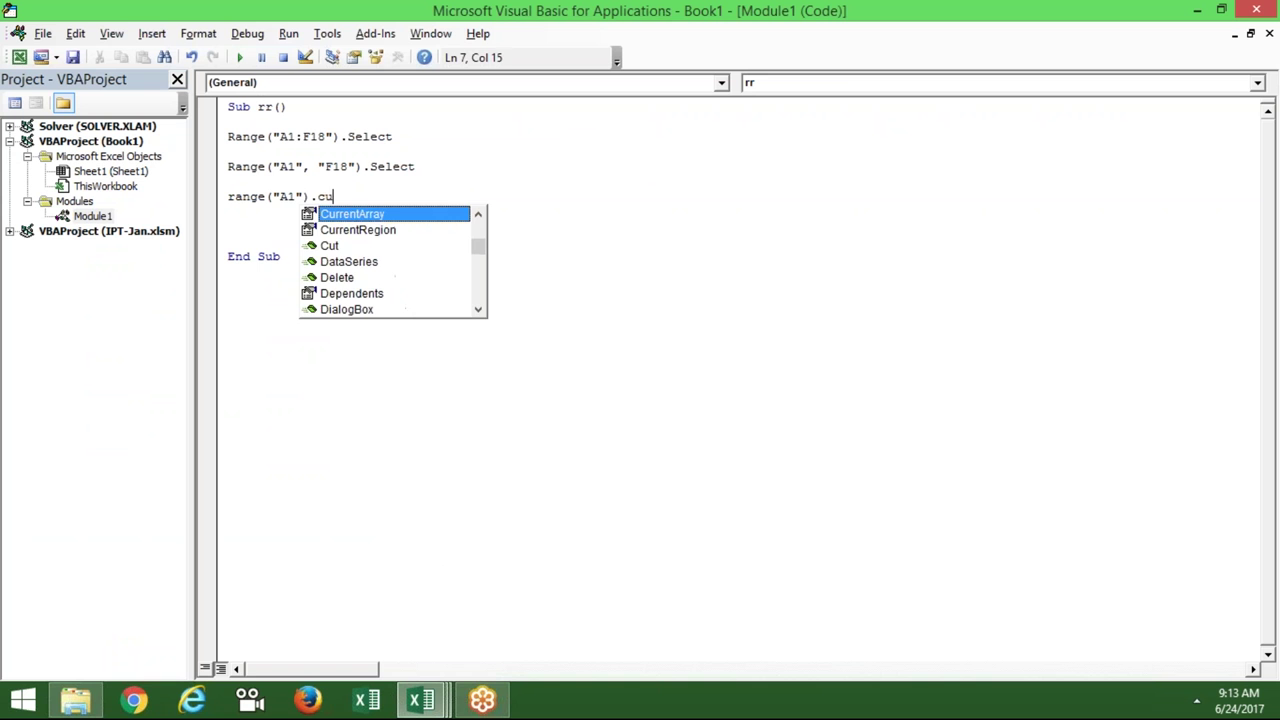
key("Down")
key("Tab")
type(".Select")
key("Return")
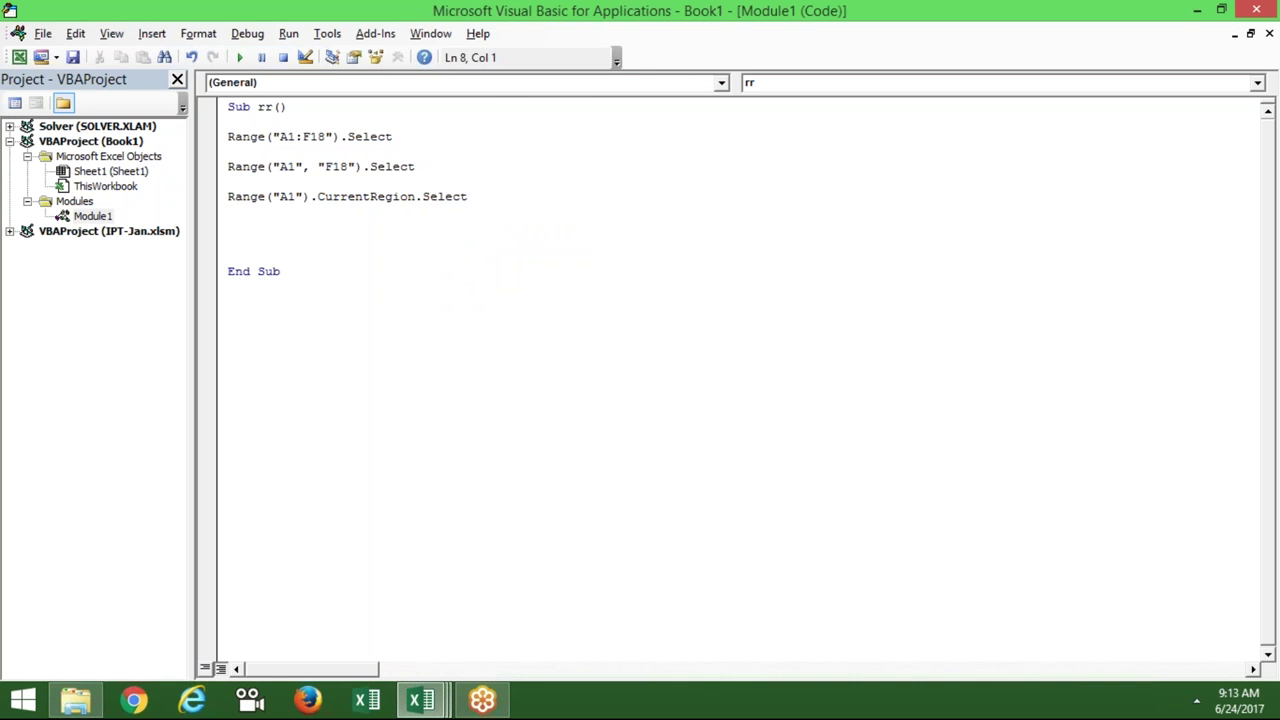
- On the worksheet, build a multi-cell selection of A1, C1 and E1
key("alt+F11")
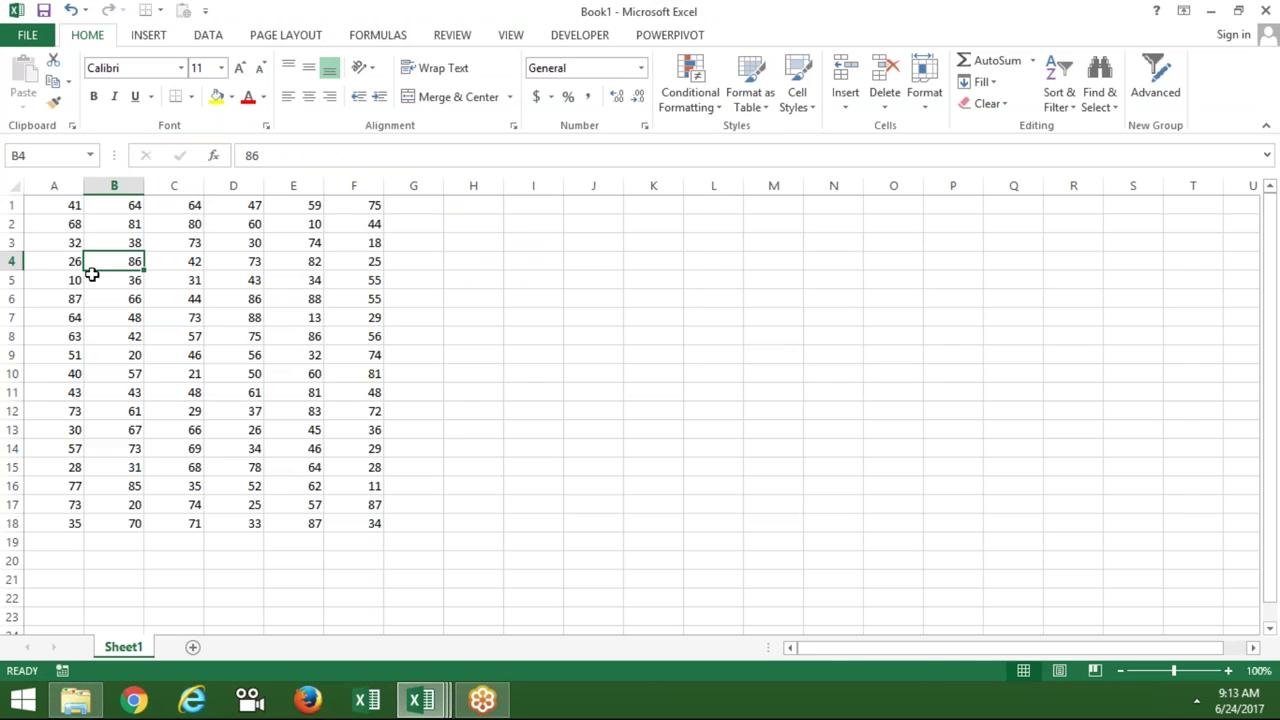
left_click(78, 246)
left_click(64, 204)
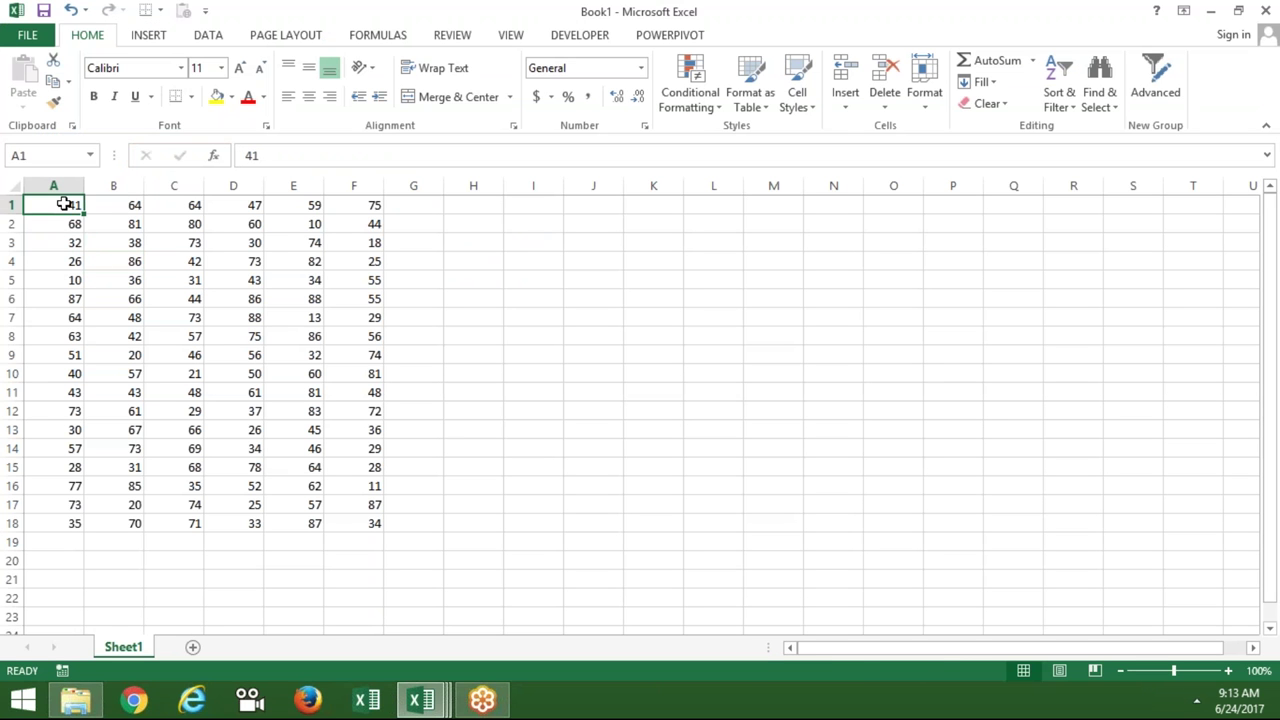
left_click(154, 208, "ctrl")
left_click(306, 202, "ctrl")
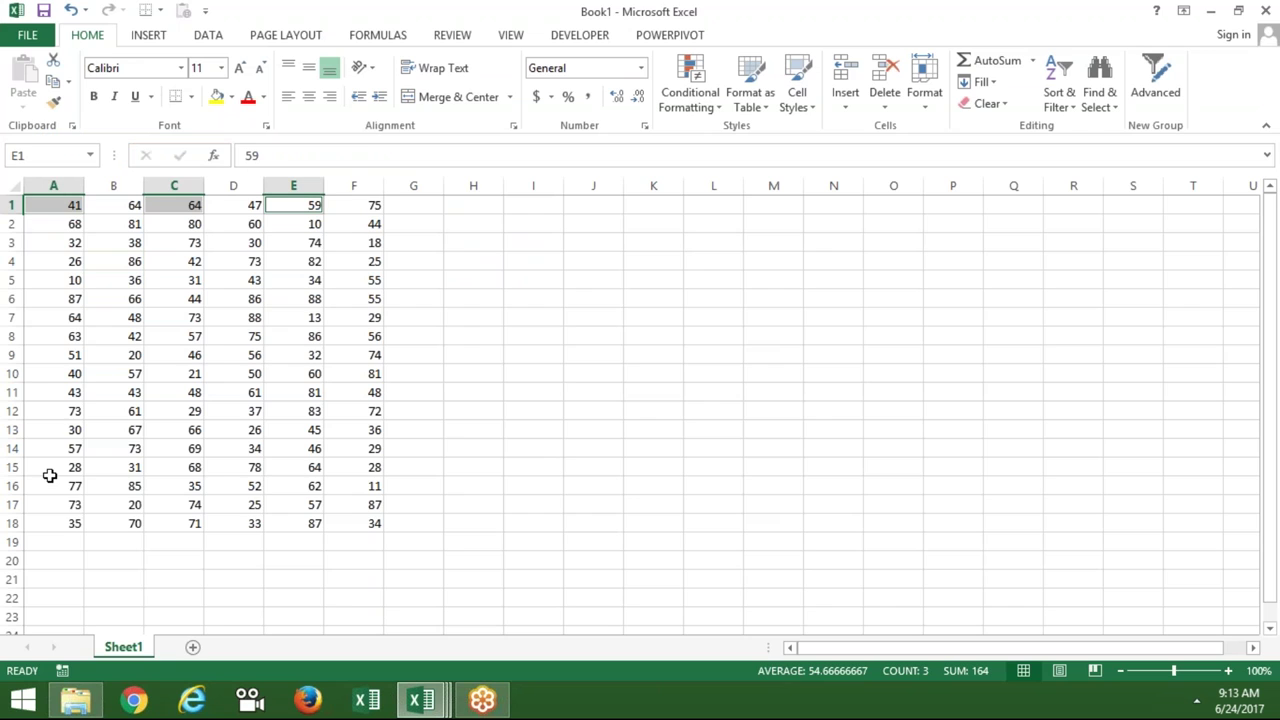
- Start a multi-cell Range("A1,C1 statement on the empty code line
key("alt+F11")
key("Up")
key("Down")
key("Down")
type("range(\"A1,?C1")
- Complete the line Range("A1,C1,F1").Select and add blank lines below it
key("BackSpace")
key("BackSpace")
key("BackSpace")
type("C1,F1\").s")
key("Tab")
key("Return")
key("Return")
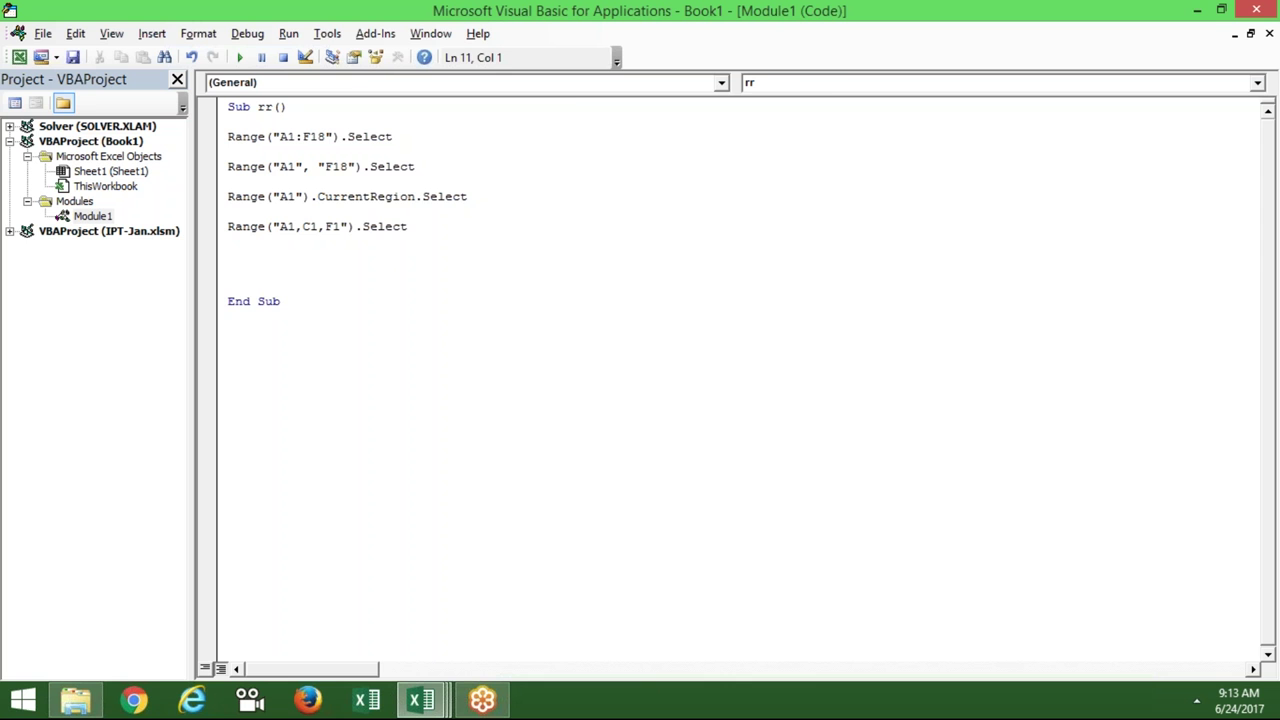
- On the worksheet, select A8, then the entire sheet, then B3 for comparison
key("alt+F11")
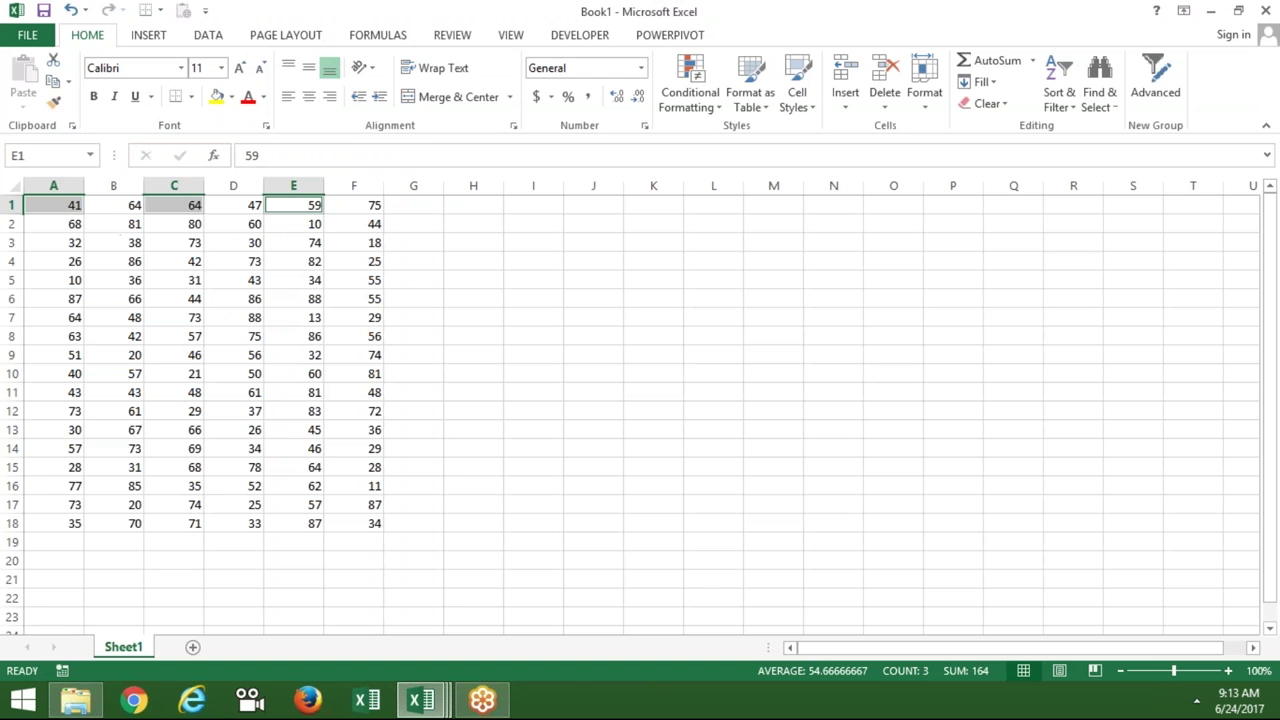
left_click(35, 336)
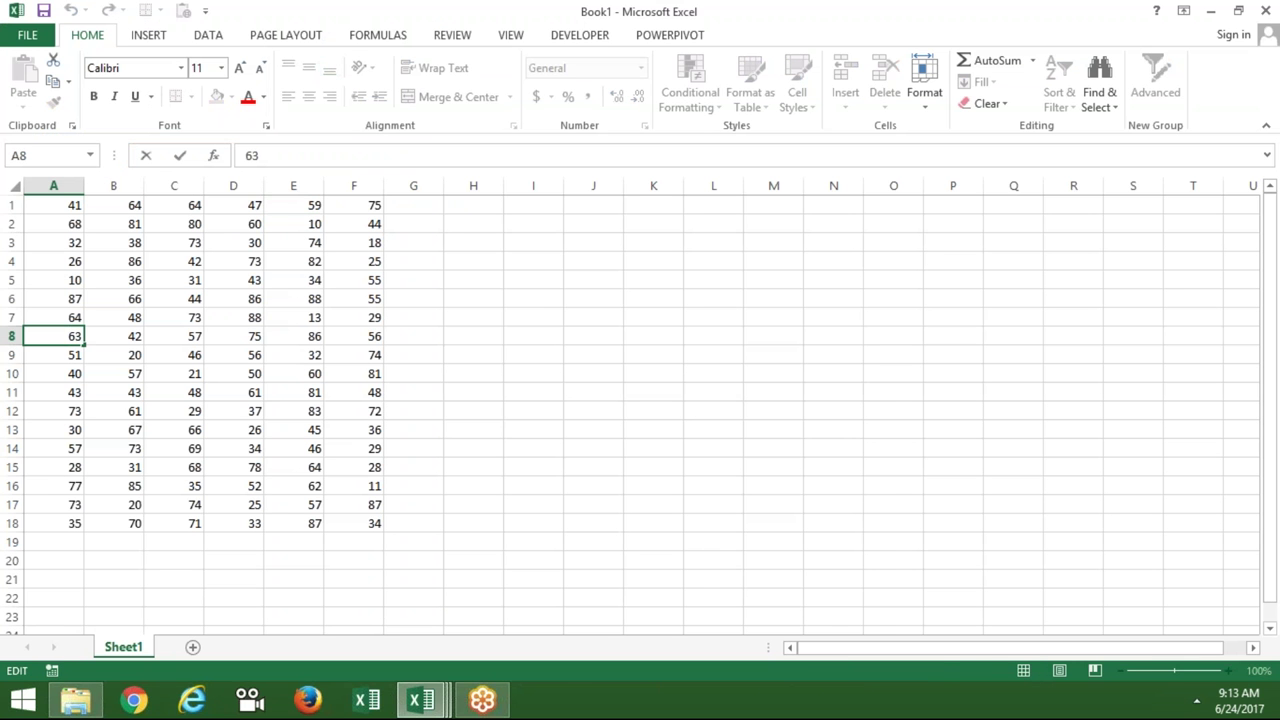
left_click(13, 187)
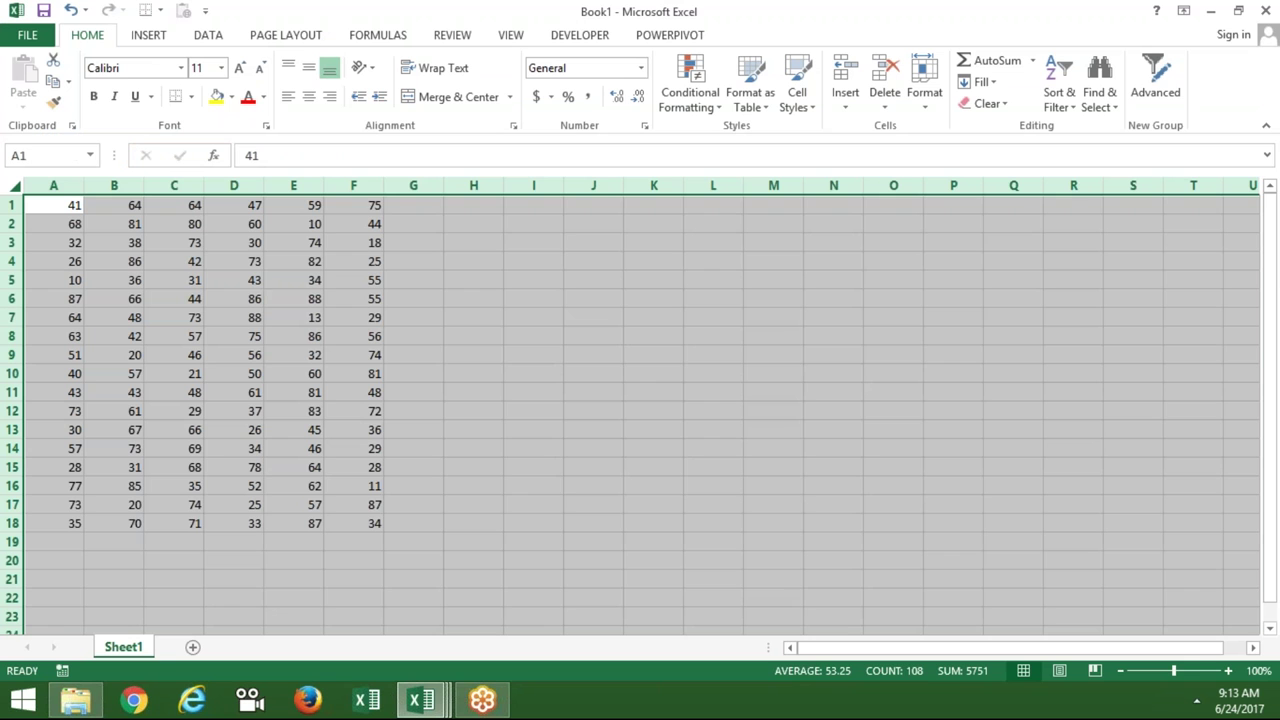
left_click(92, 240)
key("alt+F11")
- Replace the started range text with Cells.Select to select the whole sheet
type("range(")
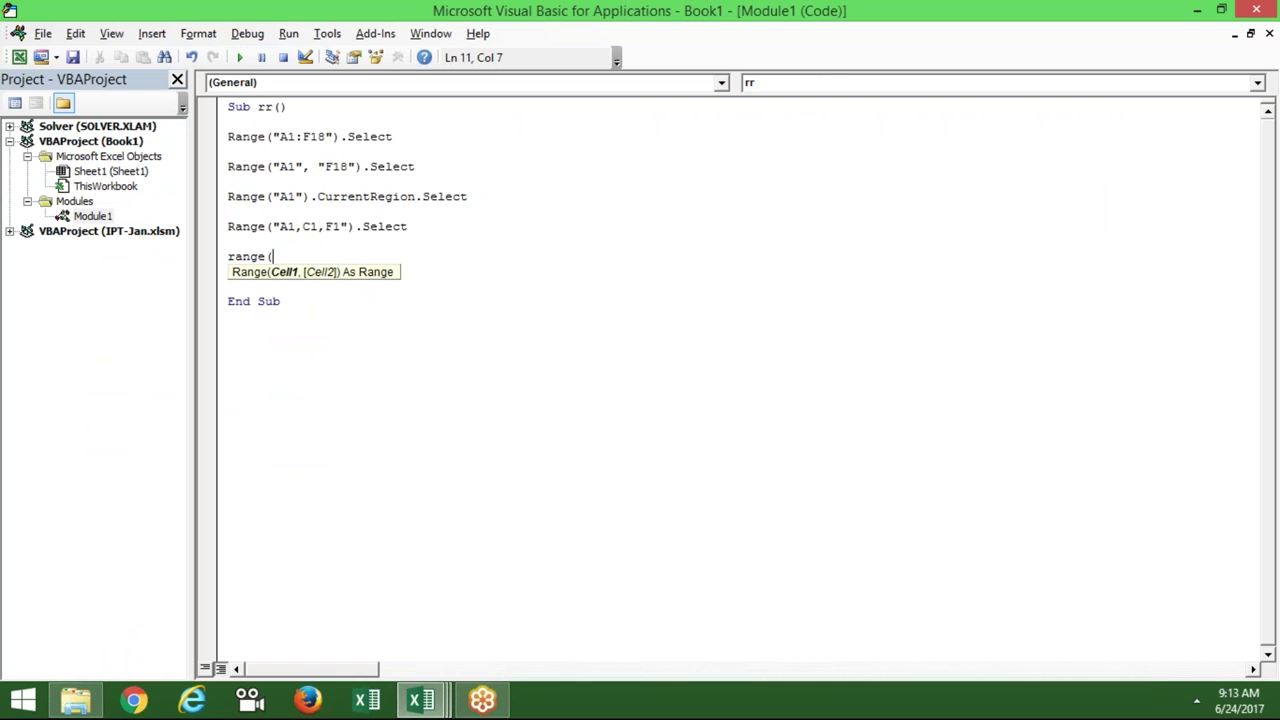
key("BackSpace")
key("BackSpace")
key("BackSpace")
key("BackSpace")
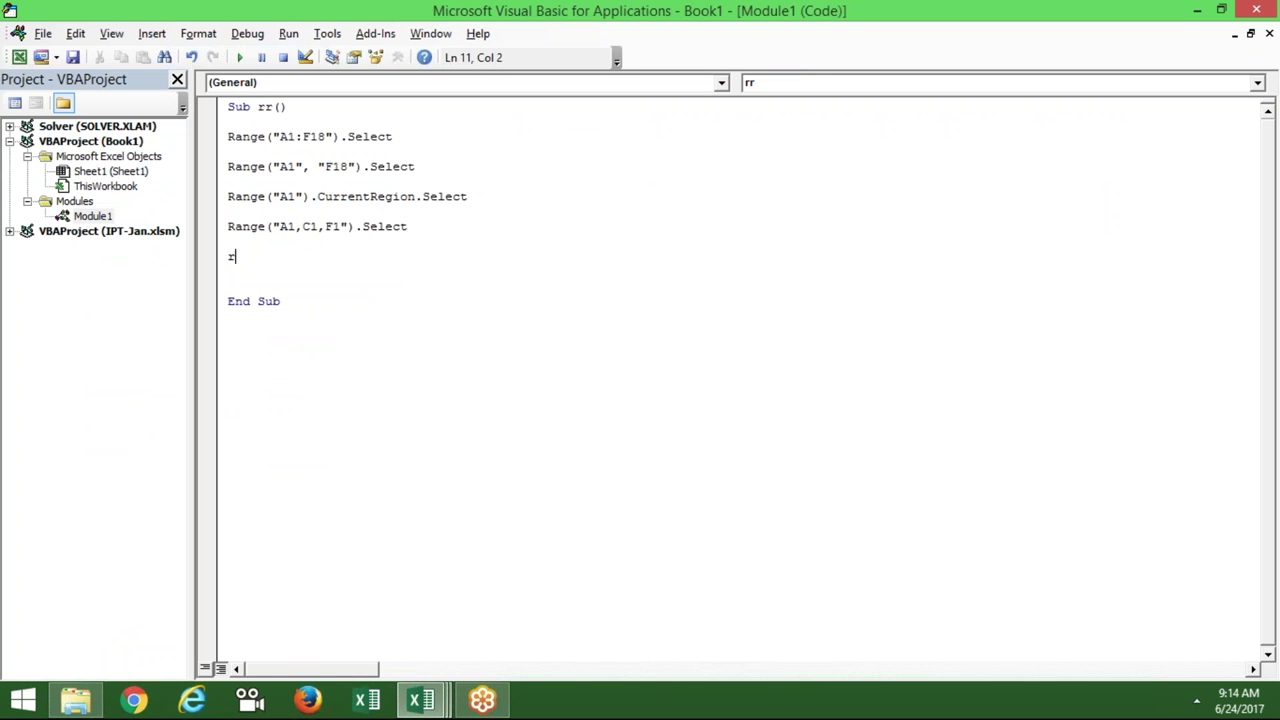
type("cells")
key("BackSpace")
key("BackSpace")
key("BackSpace")
key("BackSpace")
key("BackSpace")
type("cells.se")
key("Tab")
key("Return")
key("Return")
key("Return")
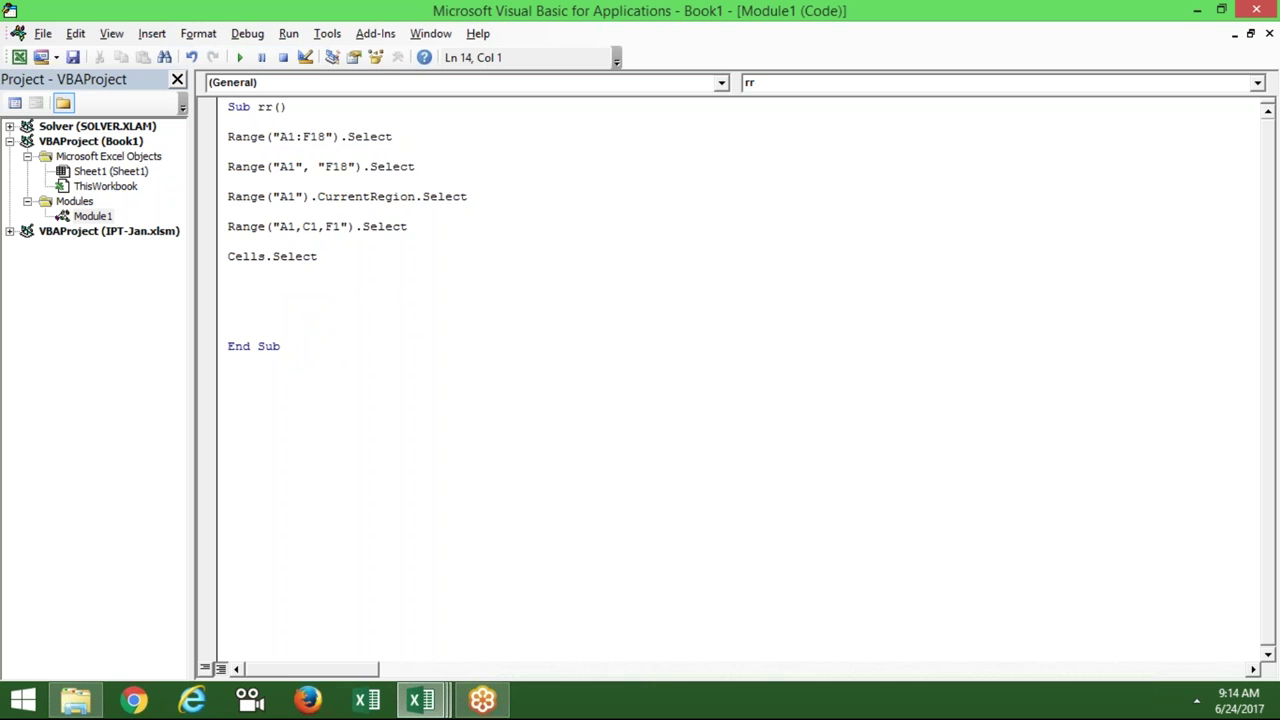
- Highlight each of the five selection statements in turn to review them
key("Up")
key("Up")
key("Up")
key("Up")
key("Up")
key("Up")
key("Up")
key("shift+Up")
key("Right")
key("Down")
key("shift+Down")
key("Right")
key("Down")
key("shift+Down")
key("Right")
key("Down")
key("shift+Down")
key("Right")
key("Down")
key("shift+Down")
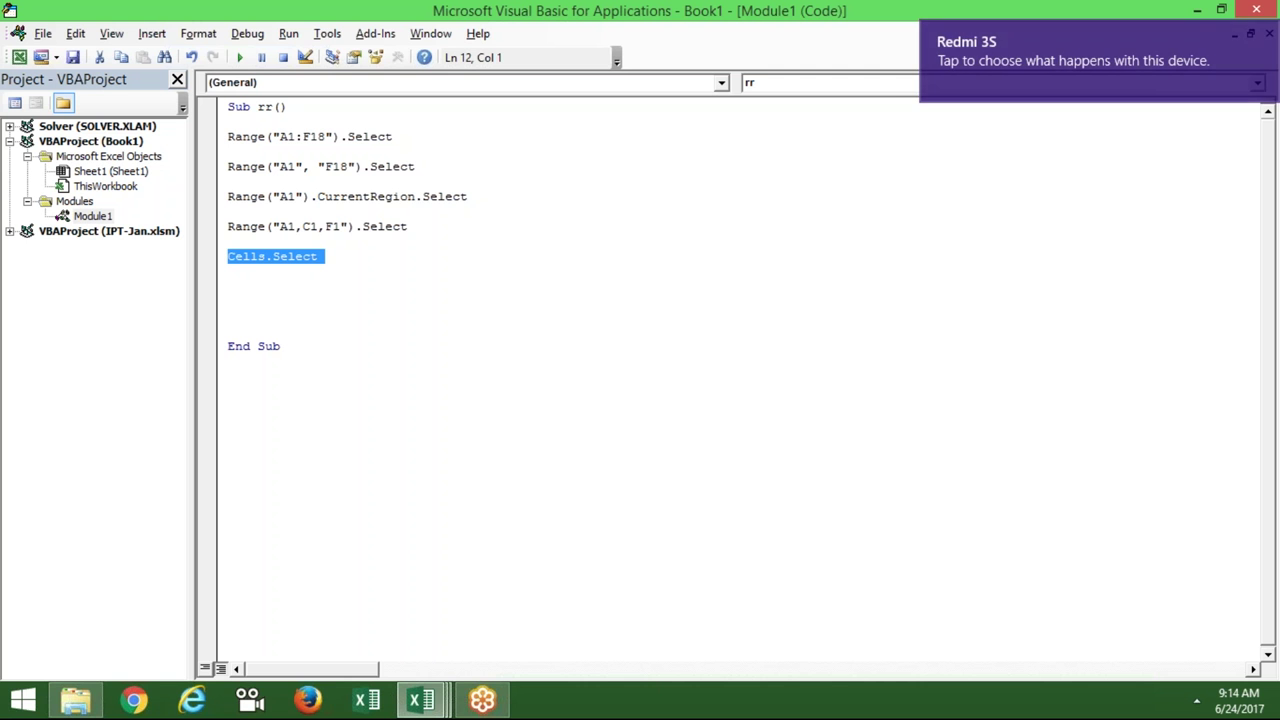
left_click(394, 317)
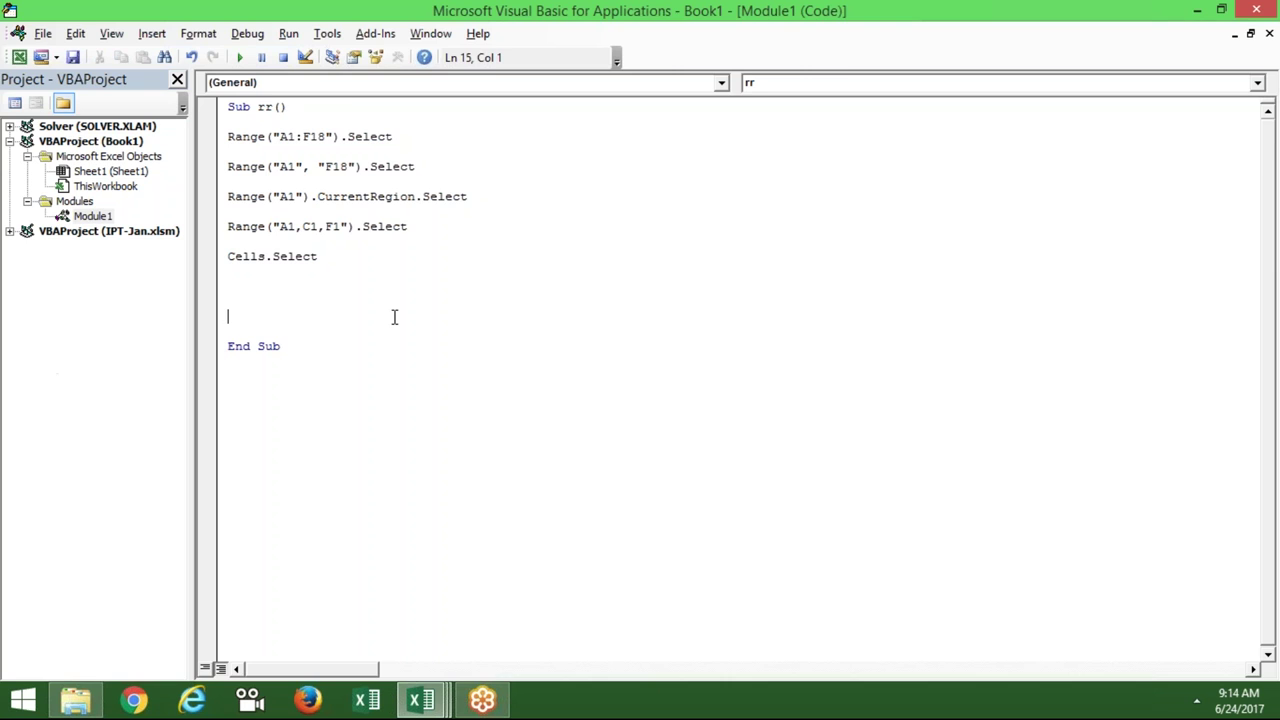
- On the worksheet, step with arrow keys from A1 down rows and to B1 to show offsets
key("alt+F11")
left_click(50, 198)
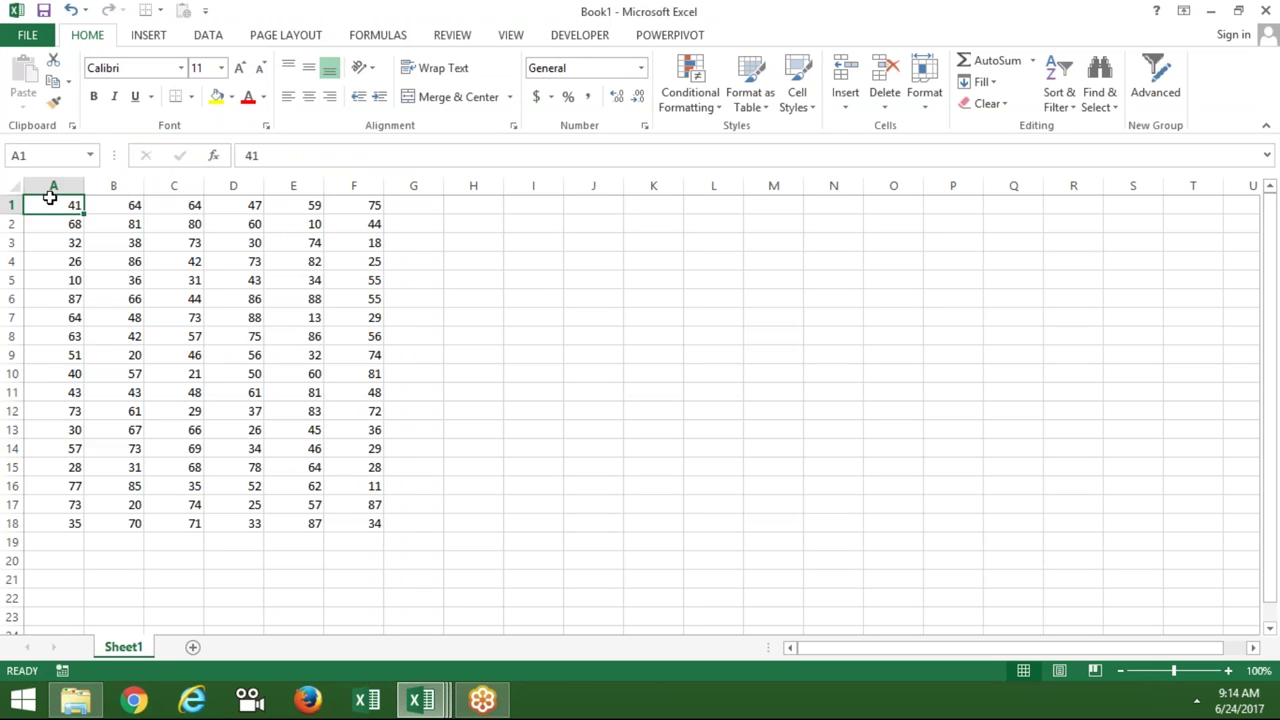
key("Down")
key("Down")
key("Down")
key("Down")
key("Down")
key("Down")
key("Down")
key("Down")
key("Down")
key("Down")
key("Down")
key("Up")
key("Up")
key("Up")
left_click(50, 198)
key("Down")
key("Down")
key("Down")
key("Up")
key("Up")
key("Up")
key("Right")
key("Left")
key("Down")
key("Down")
key("Down")
key("Down")
key("Up")
key("Up")
key("Up")
key("Up")
key("Down")
key("Down")
key("Down")
key("Up")
key("Up")
key("Up")
- Begin typing Range("A1").Of above End Sub in the rr macro
key("alt+F11")
type("rabge")
key("BackSpace")
key("BackSpace")
key("BackSpace")
type("nge(\"A1\").of")
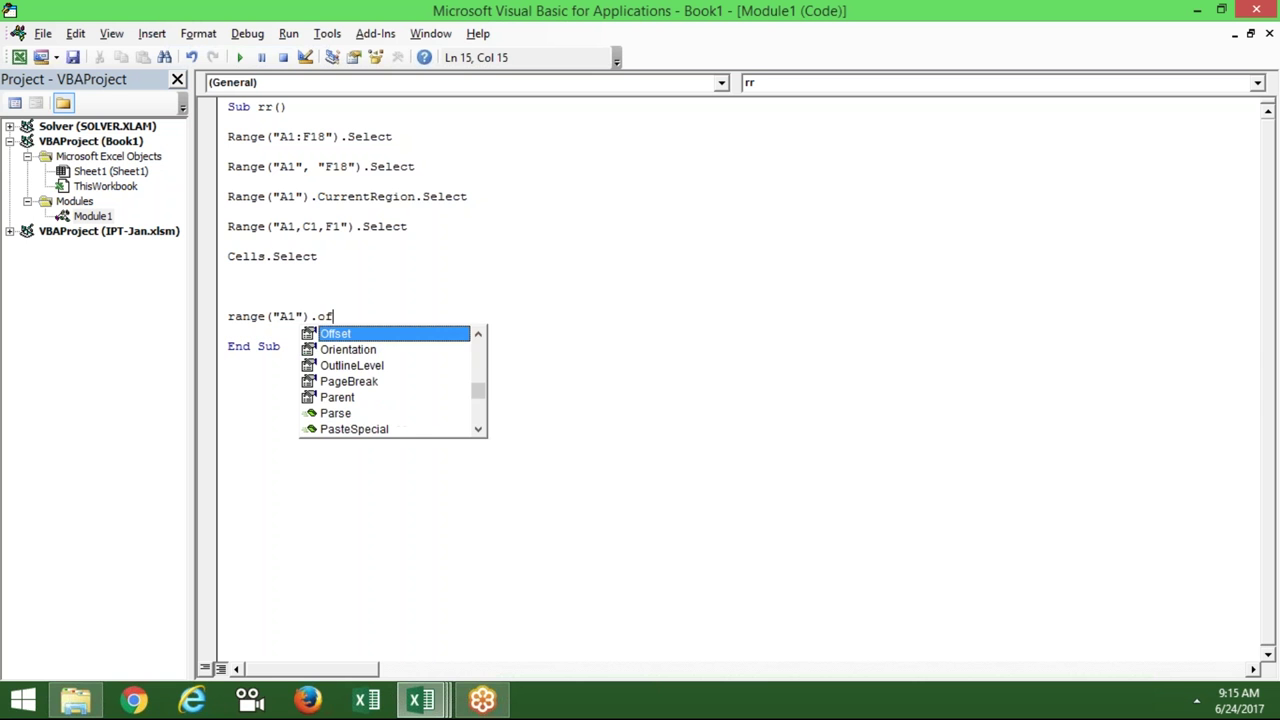
- Complete Range("A1").Offset(2,0).Select, then arrow down from A1 on the sheet to compare
key("Tab")
type("(")
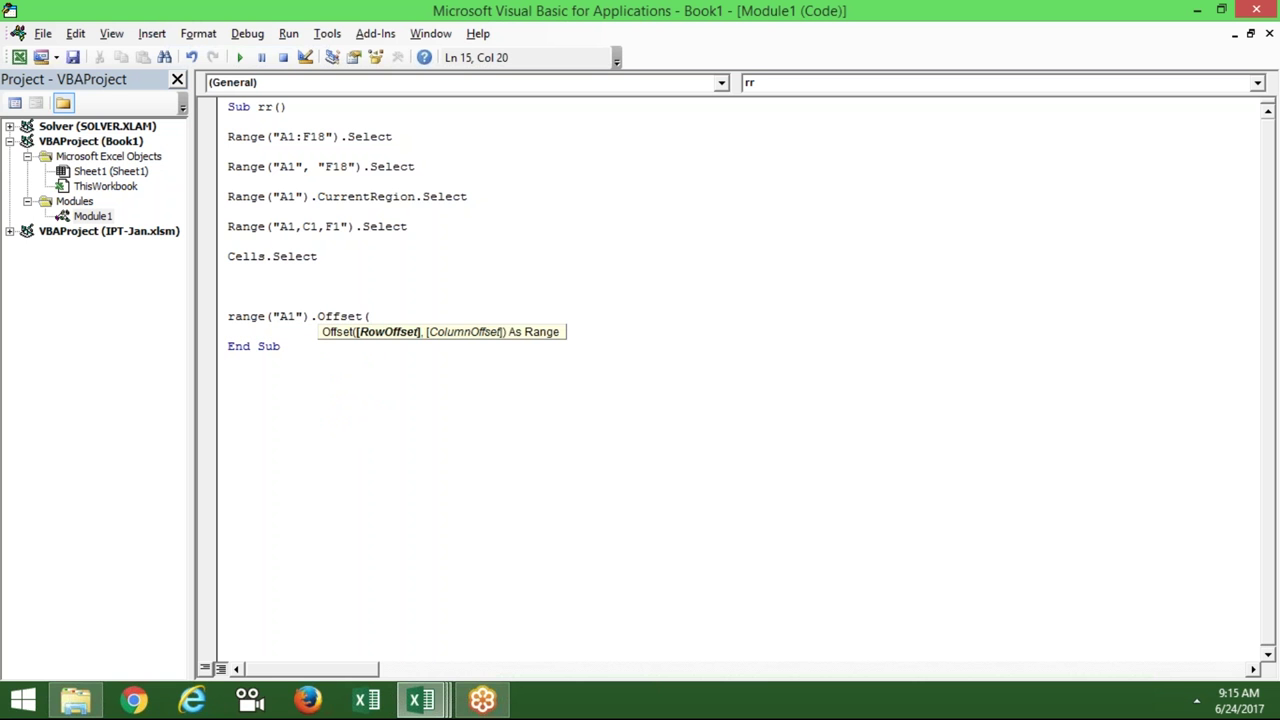
type("2,")
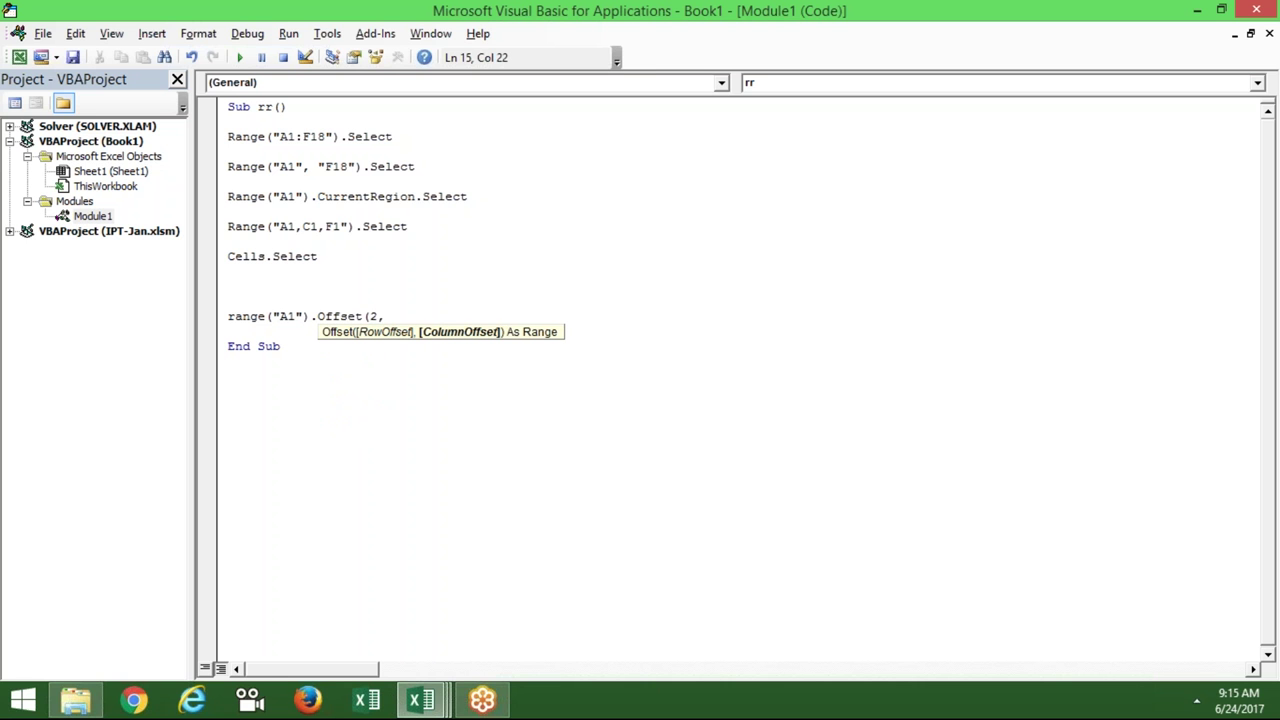
type("0)")
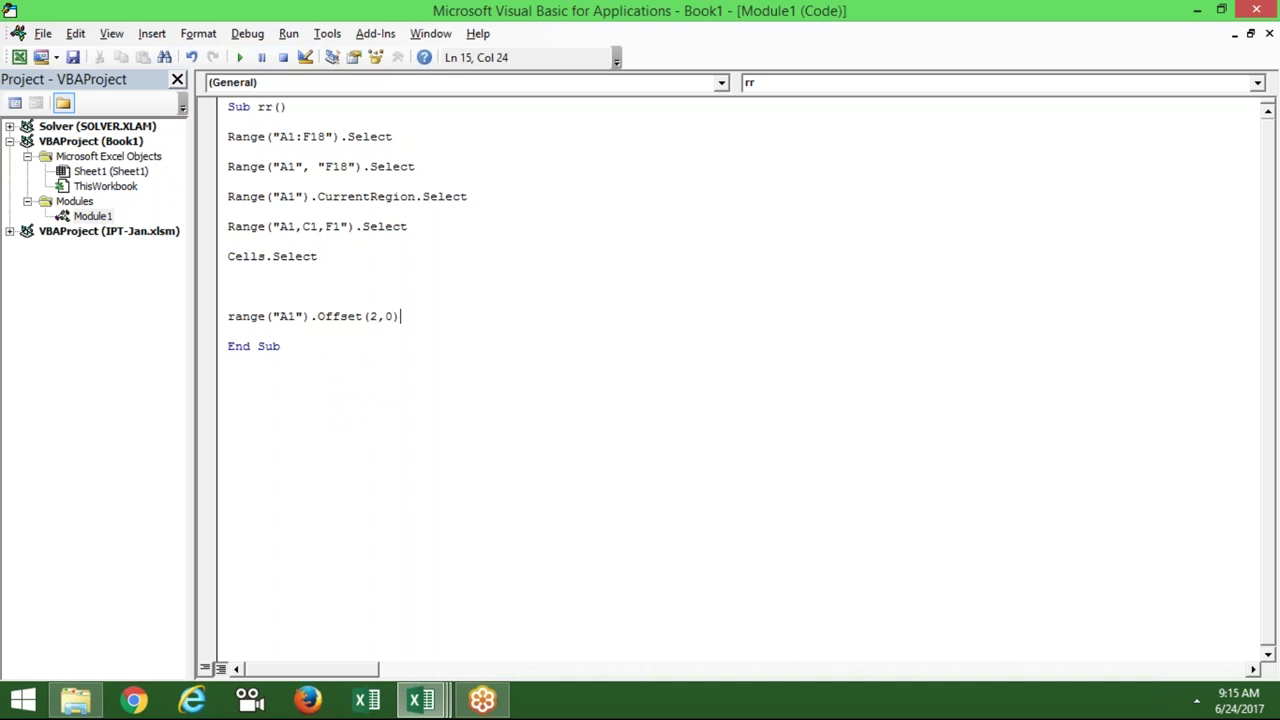
key("Return")
key("Return")
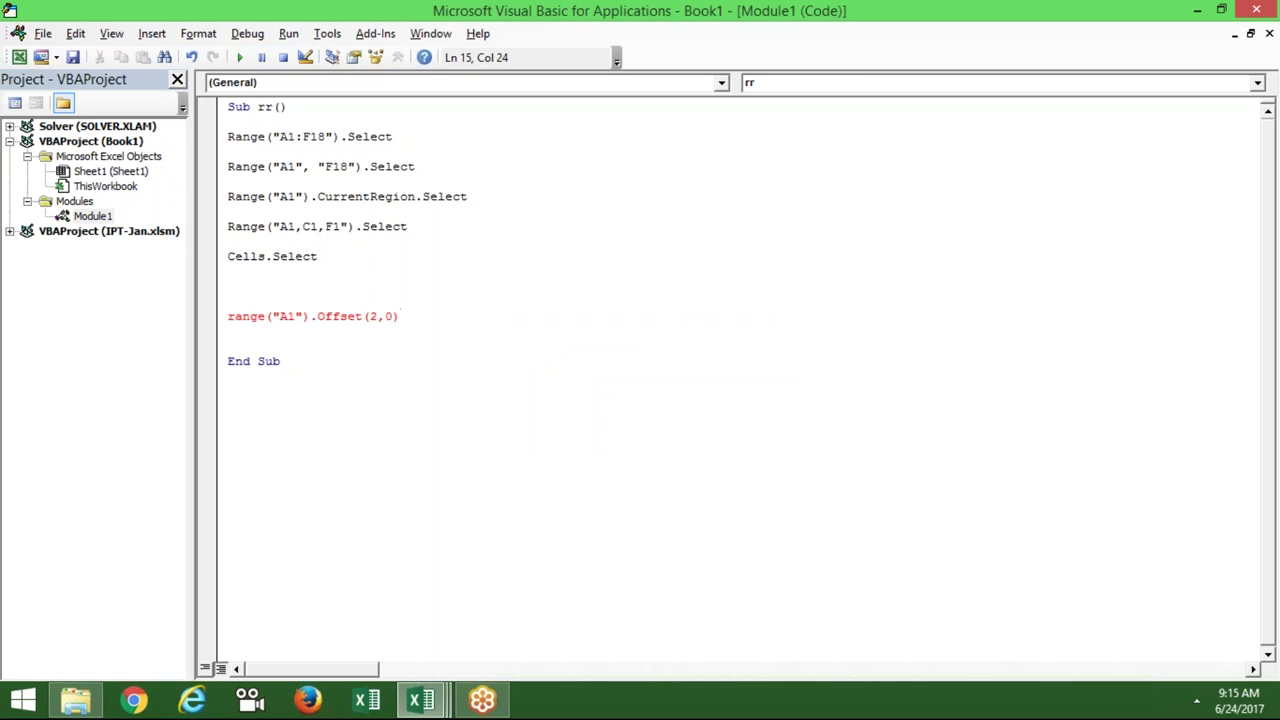
type(".select")
key("Return")
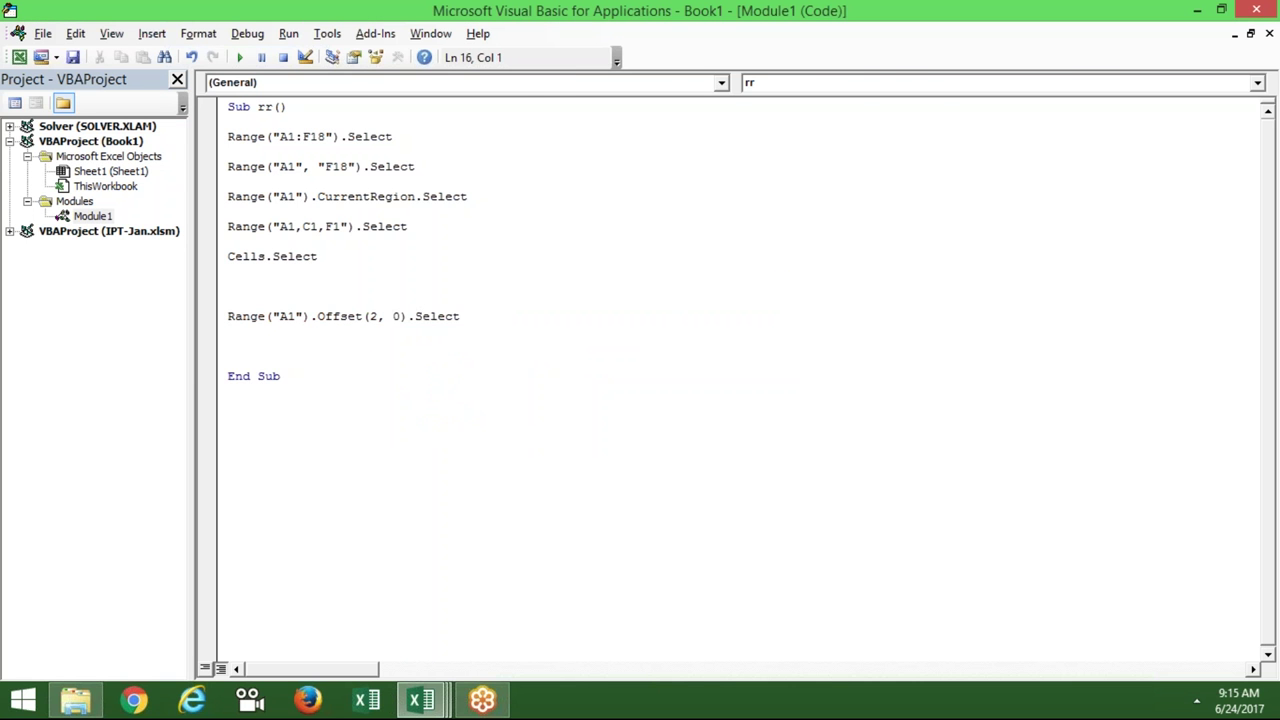
key("alt+F11")
key("Down")
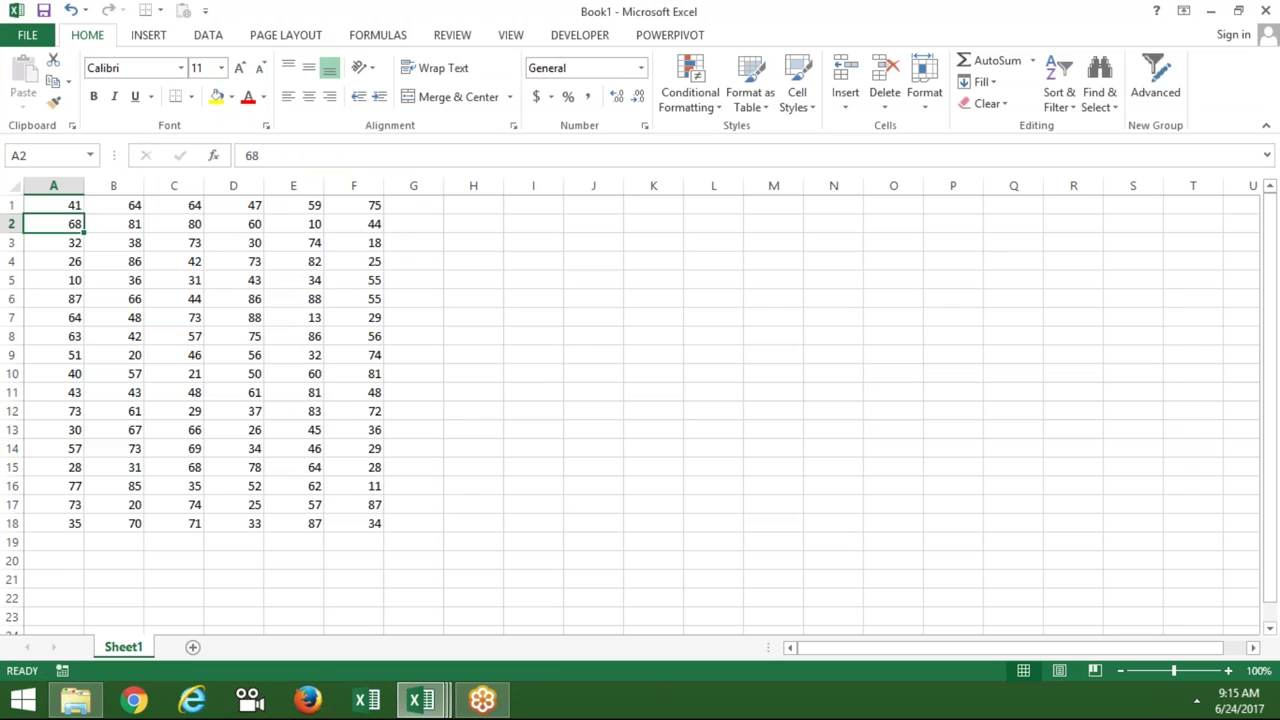
- Change the Offset column value from 0 to 6 so the line reads Offset(2, 6)
key("Down")
key("Up")
key("Up")
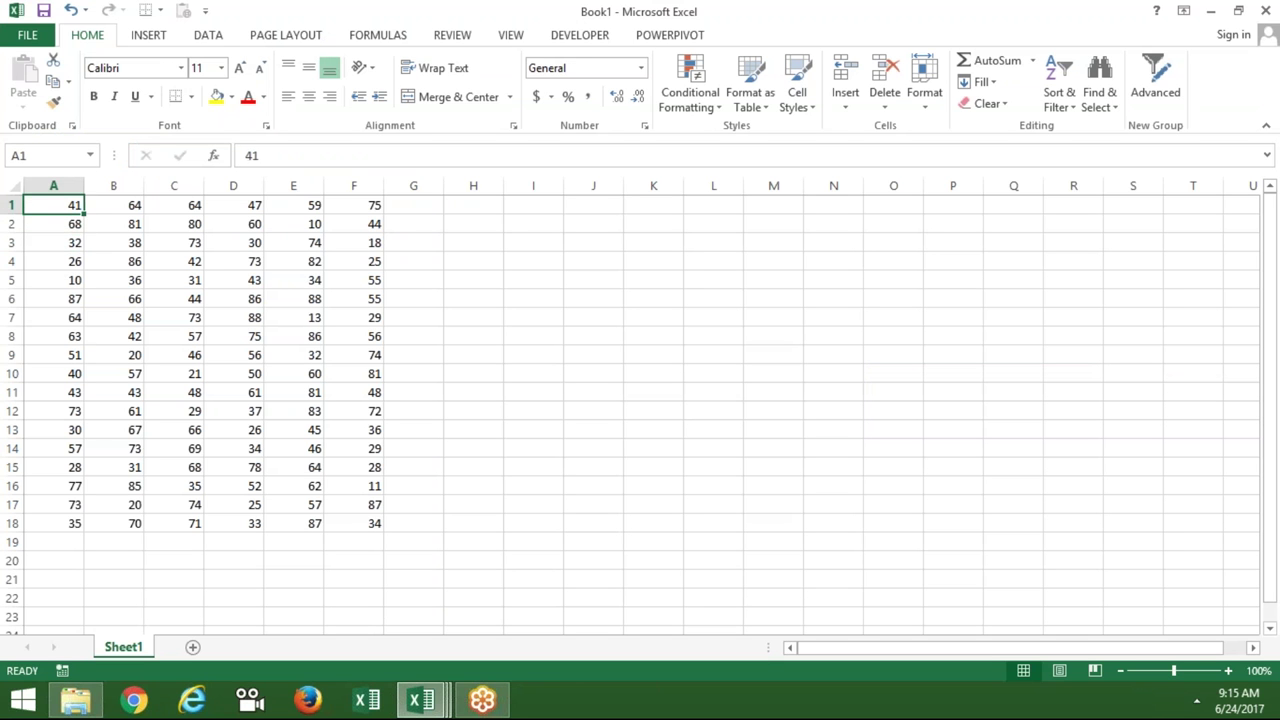
key("Down")
key("Down")
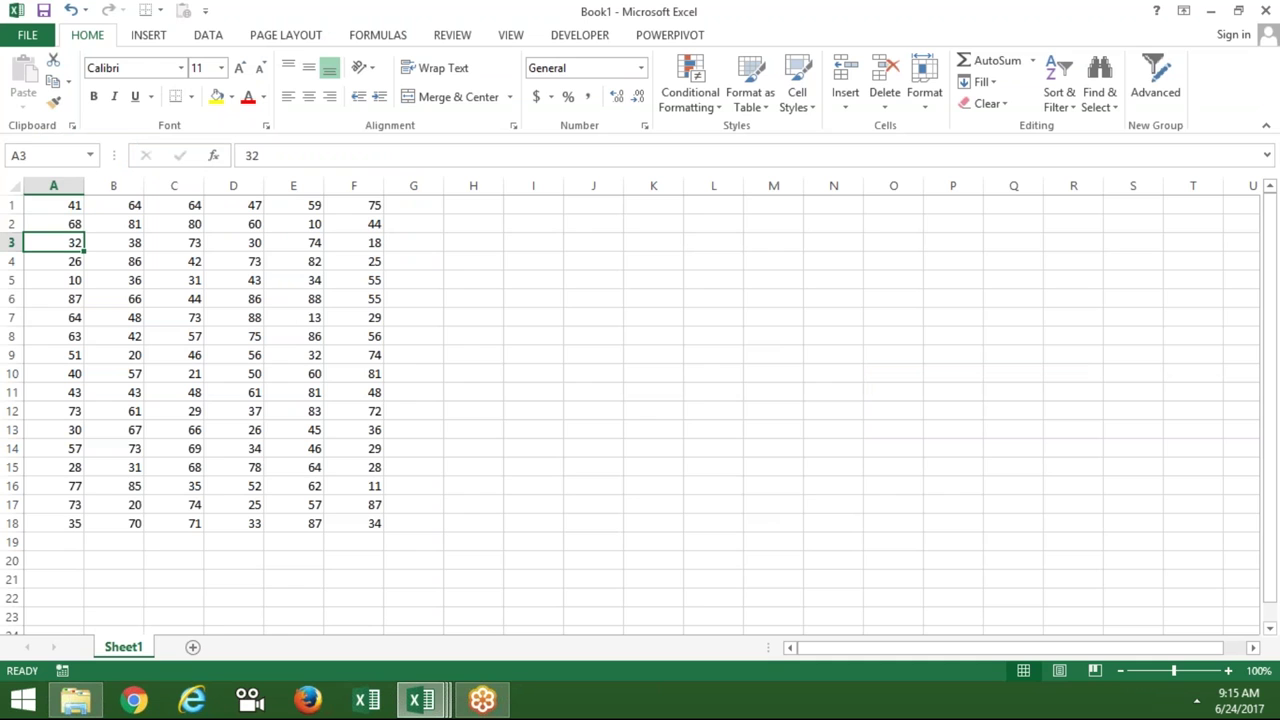
key("alt+Tab")
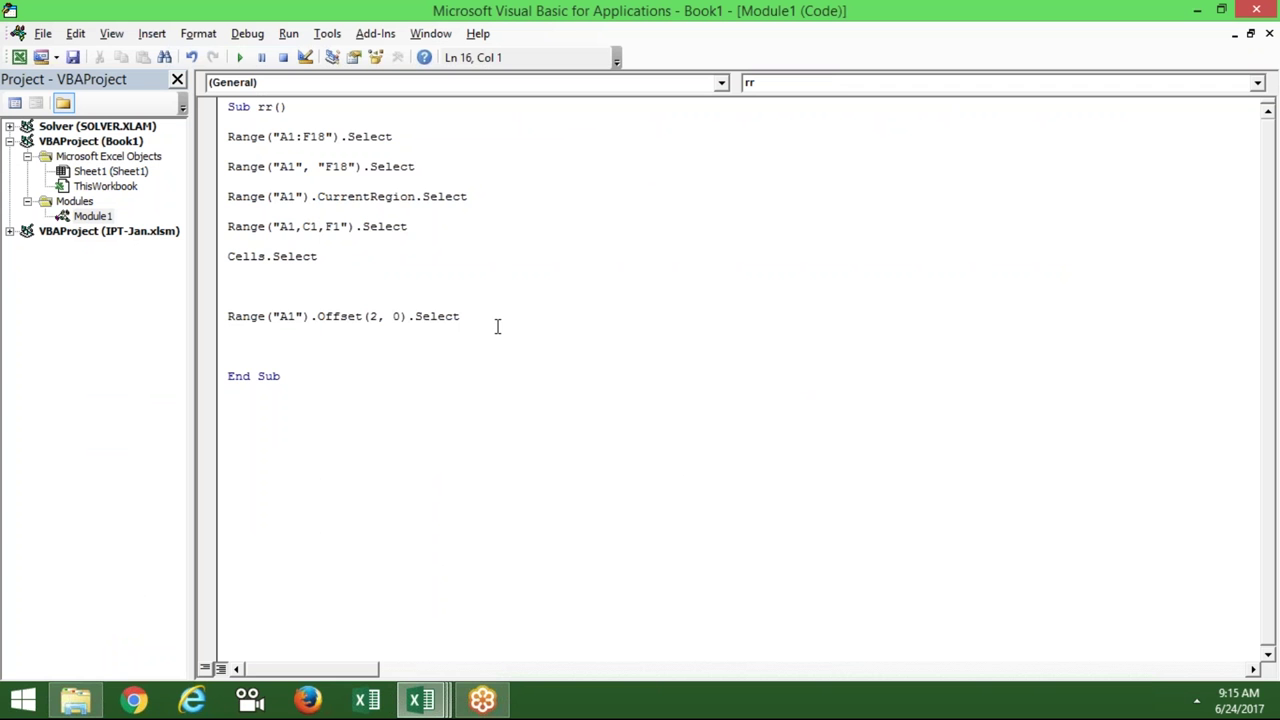
double_click(398, 316)
key("BackSpace")
type("6")
left_click(395, 349)
- Check the target cell G3 along row 3 in the worksheet, then return to the A1 reference
key("alt+Tab")
key("Right")
key("Right")
key("Right")
key("Right")
key("Right")
key("Right")
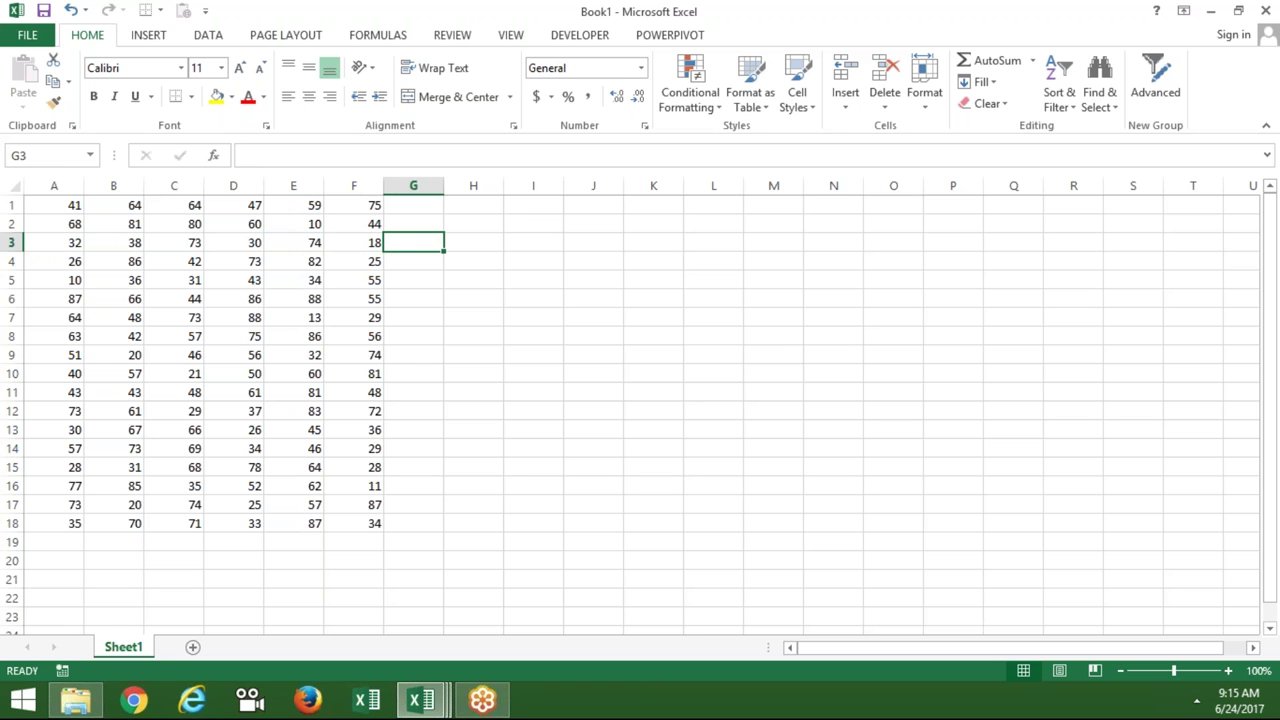
key("alt+Tab")
left_click(296, 316)
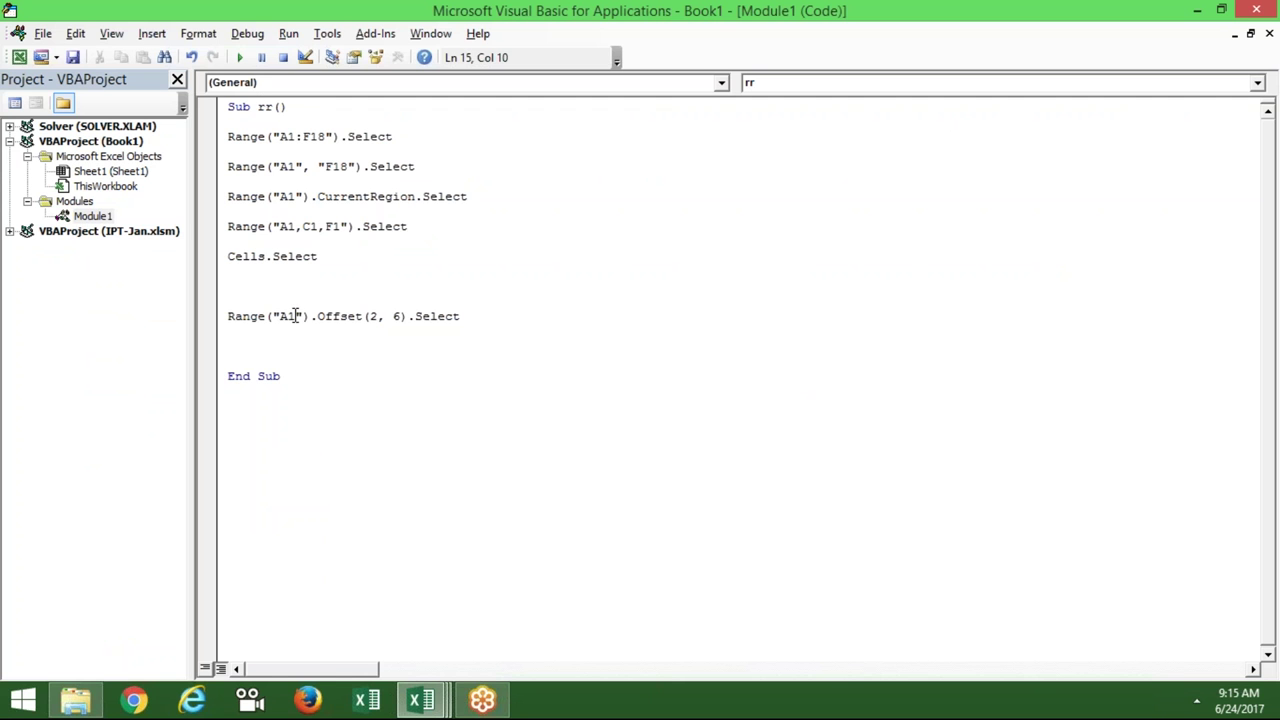
- Rewrite the Offset line as Range("C10").Offset(-1, -4).Select
key("BackSpace")
key("BackSpace")
type("C10")
left_click(378, 316)
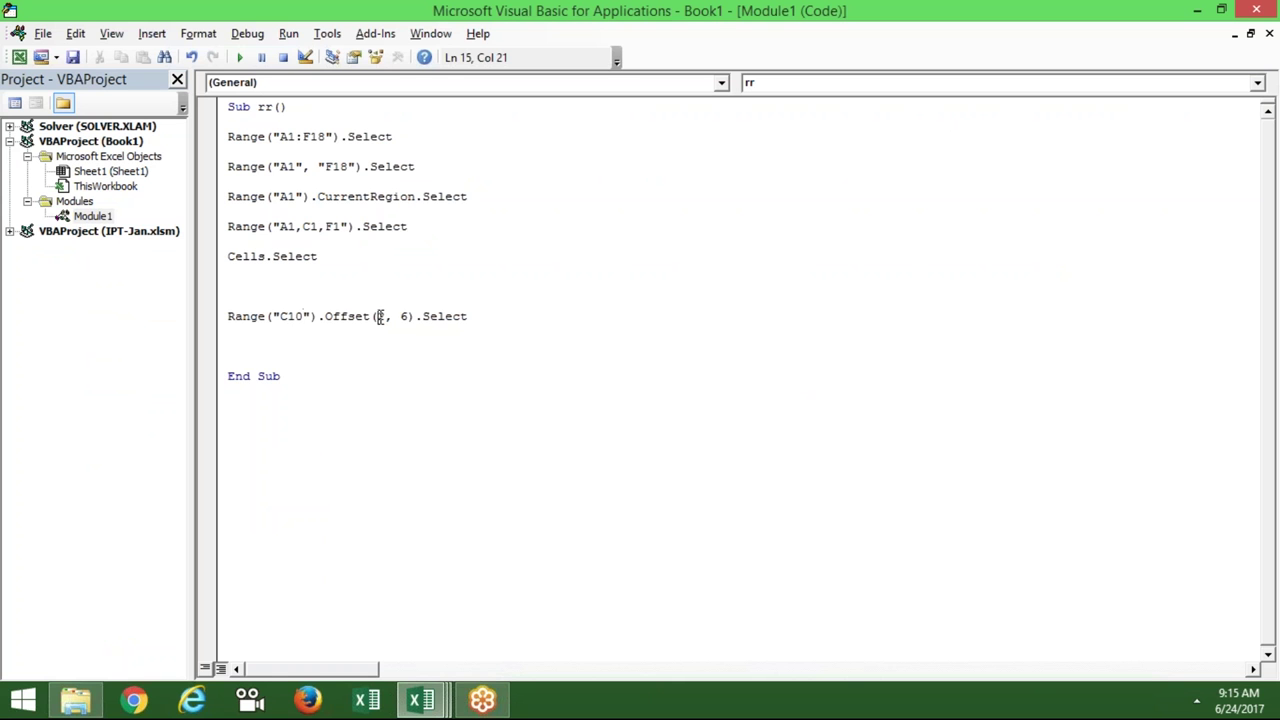
type("-1")
left_click(413, 316)
key("BackSpace")
type("7")
key("BackSpace")
type("-4")
left_click(411, 331)
- Locate the starting cell C10 in the number block, then return to the macro code
key("alt+Tab")
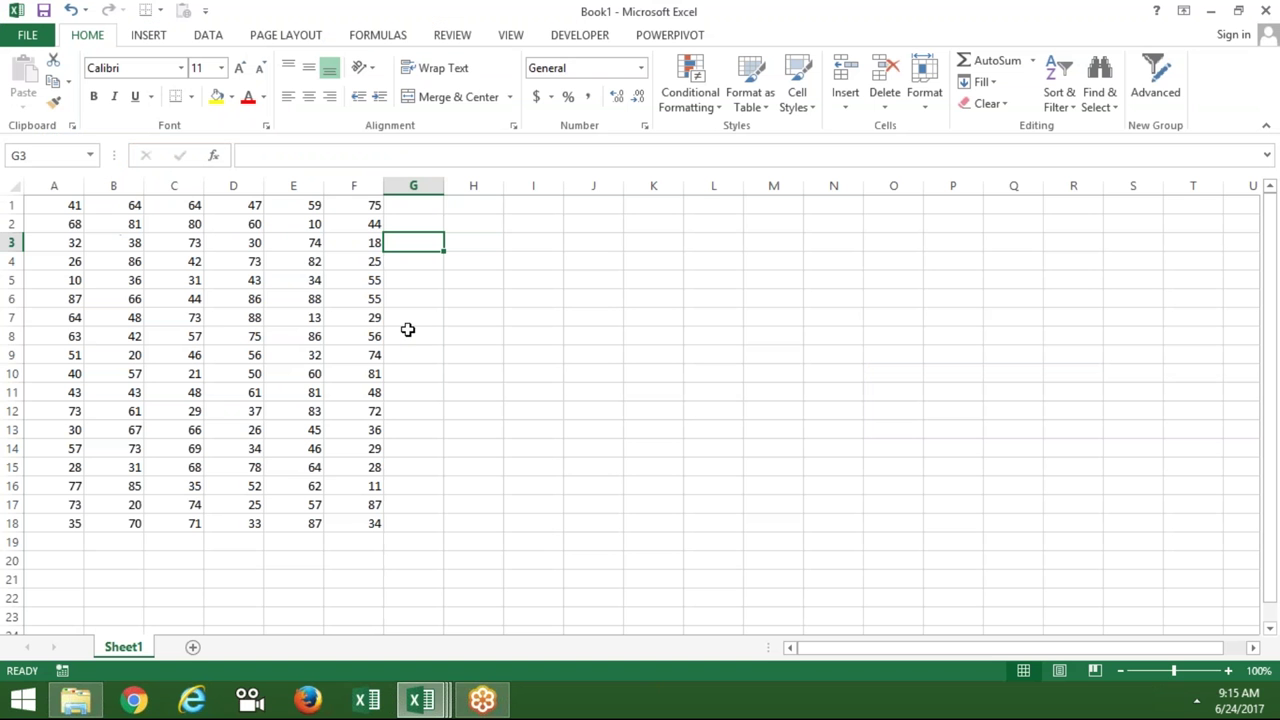
left_click(193, 356)
key("Down")
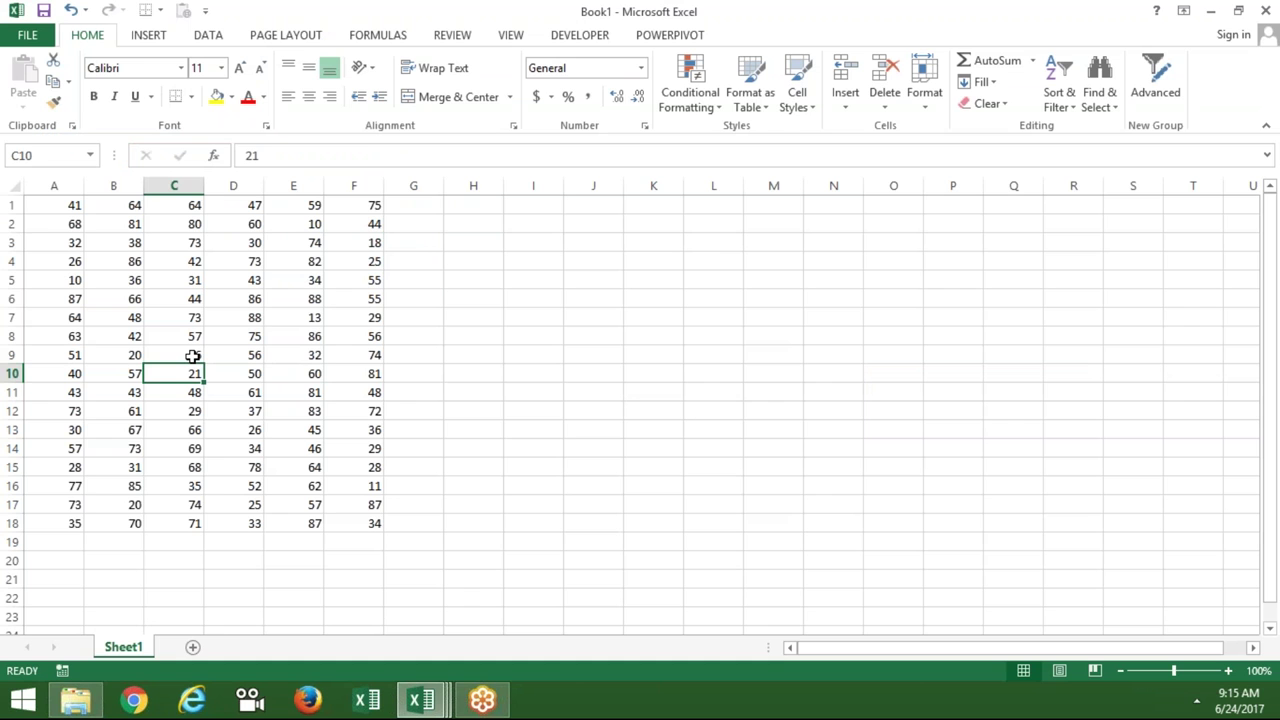
key("alt+Tab")
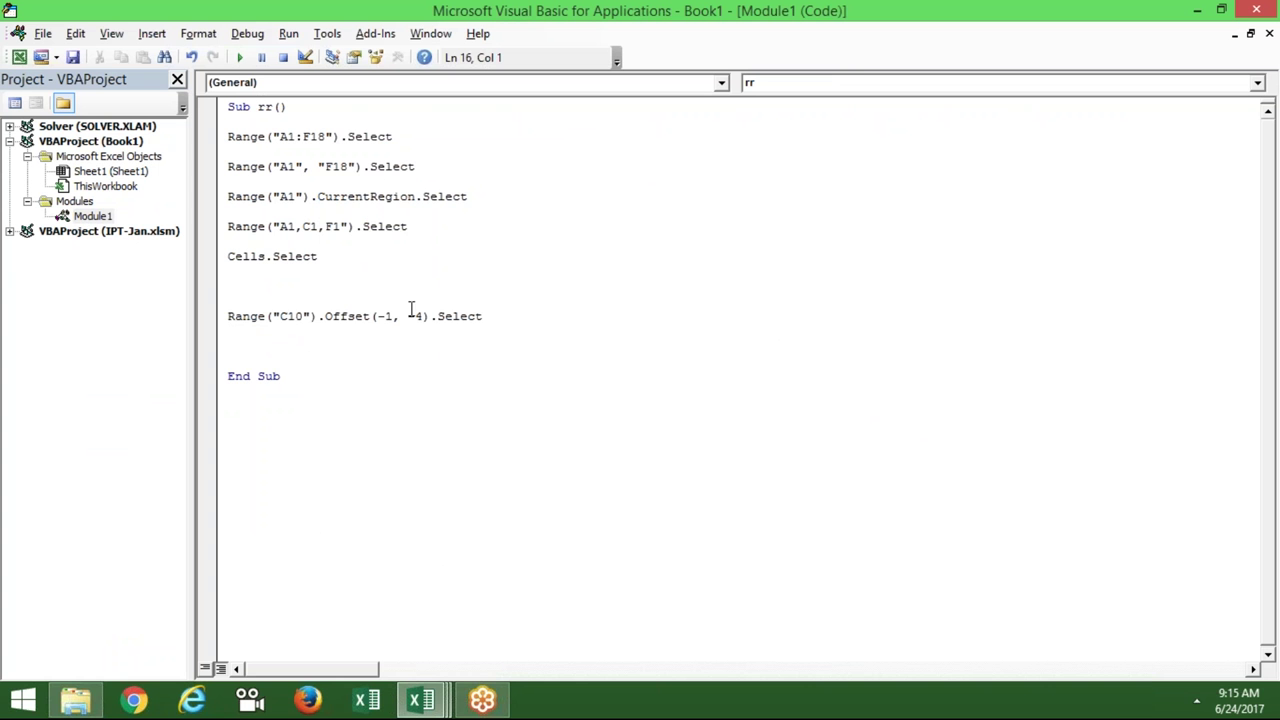
- From C9 in the worksheet, step left through B9 to A9 to work out the column offset
double_click(388, 316)
key("alt+Tab")
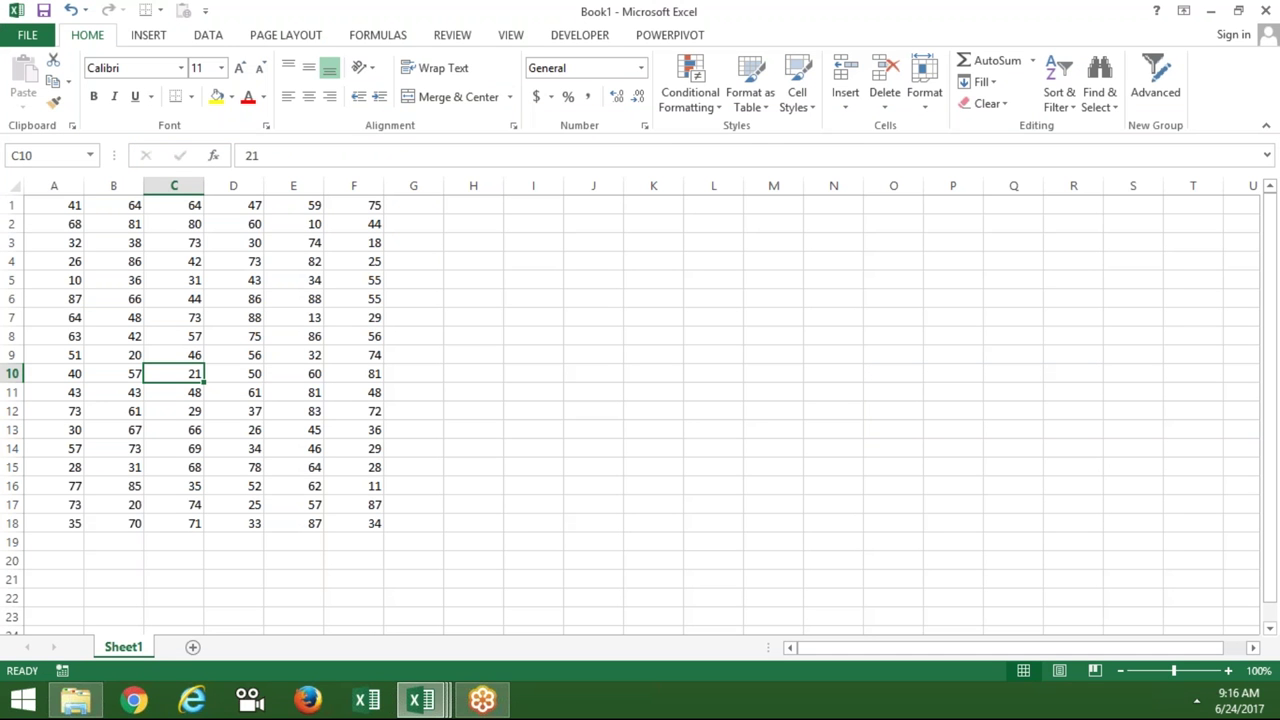
left_click(174, 355)
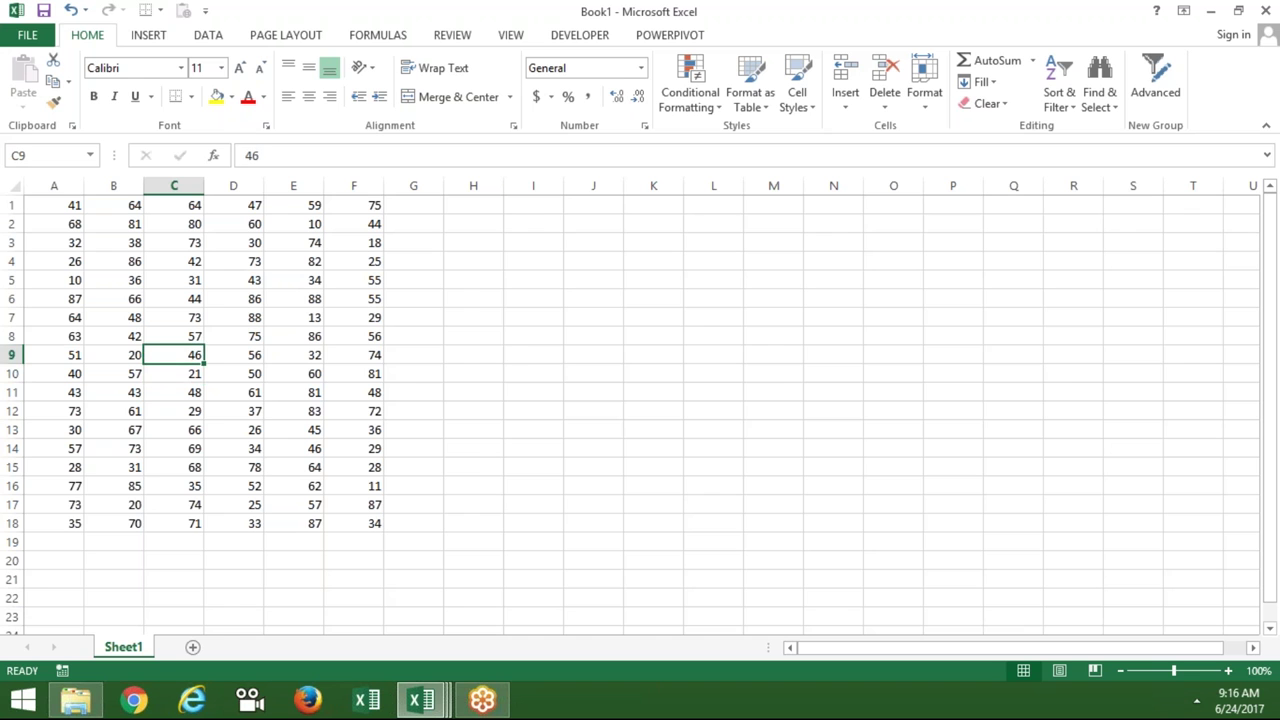
key("alt+Tab")
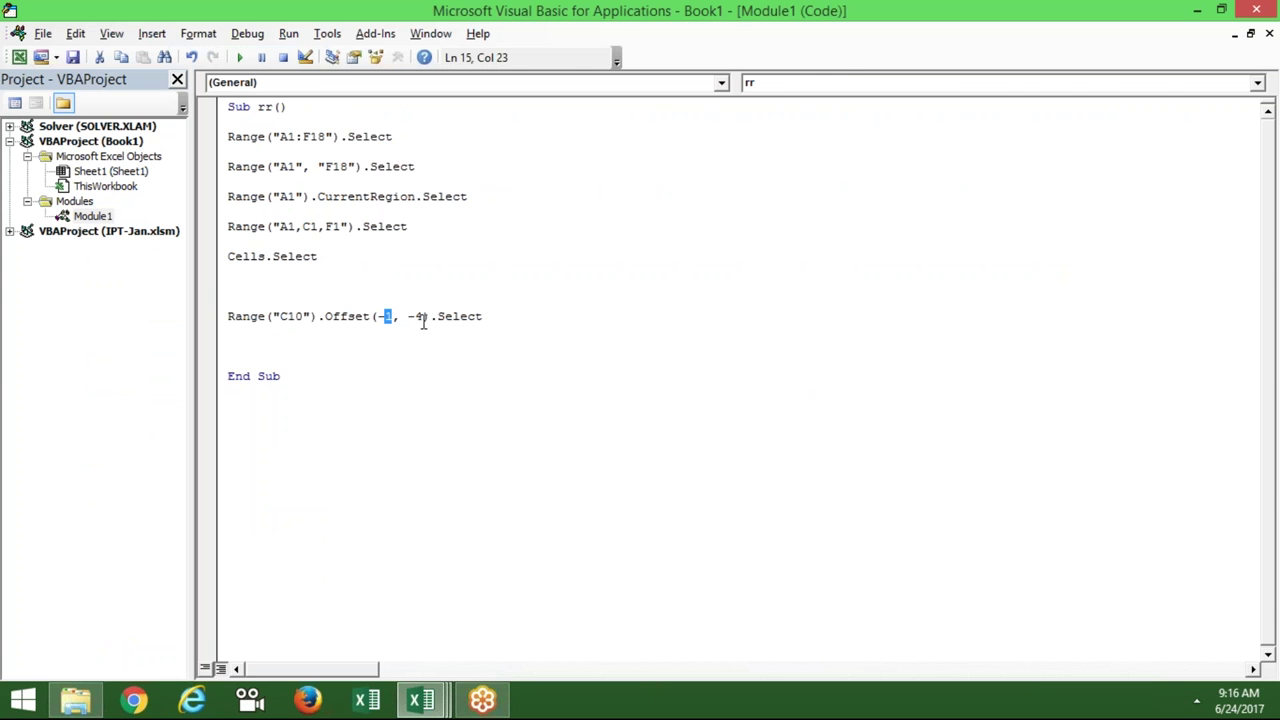
key("alt+Tab")
key("alt+Tab")
key("alt+Tab")
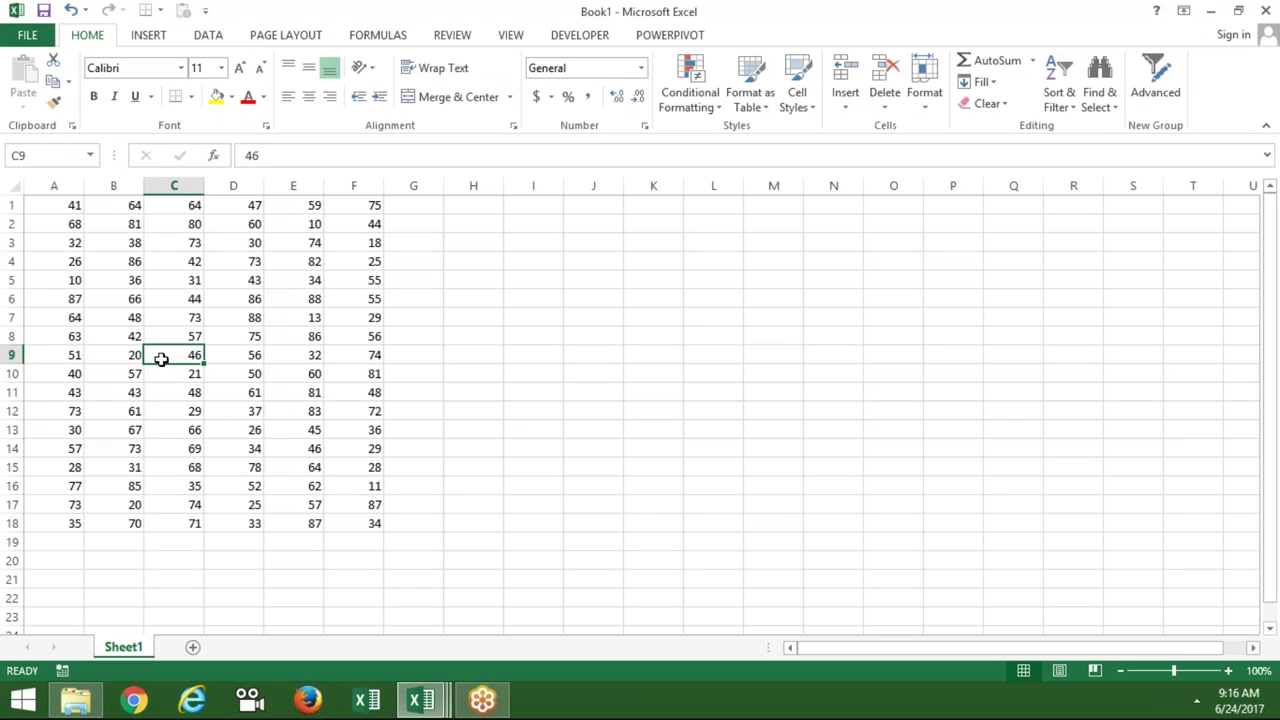
key("Left")
key("Left")
key("Right")
key("Right")
key("Left")
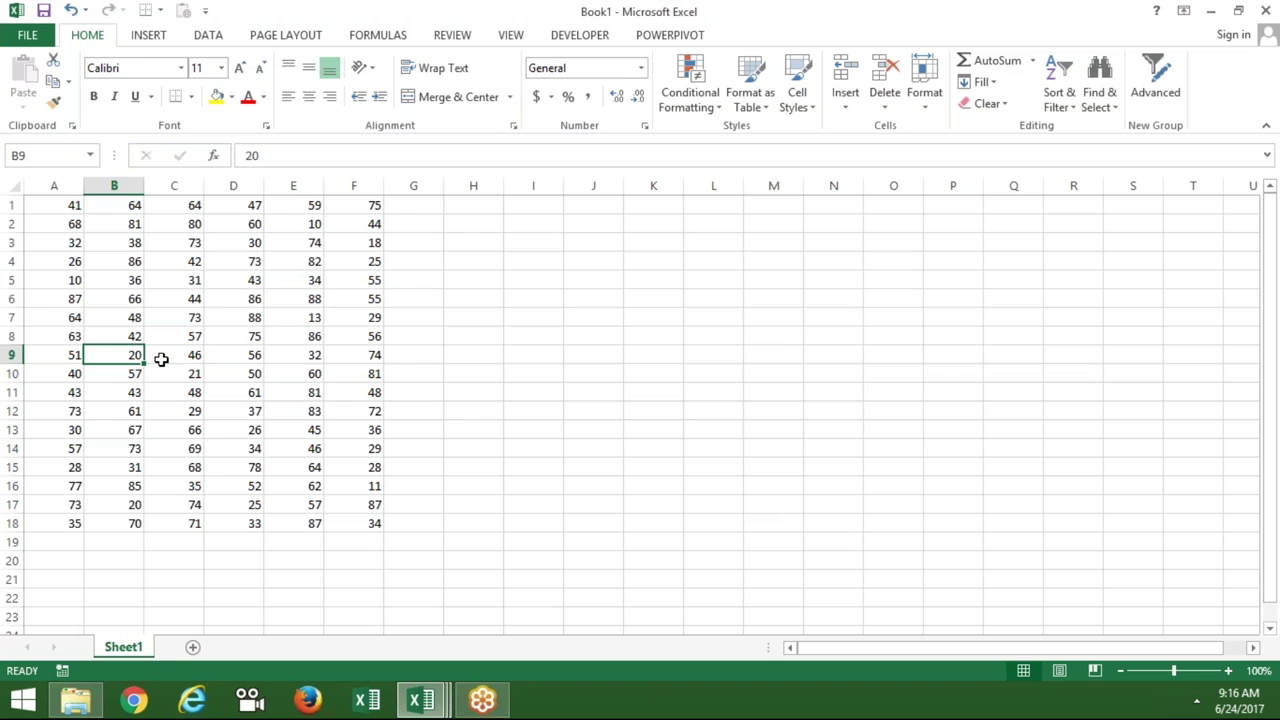
key("Left")
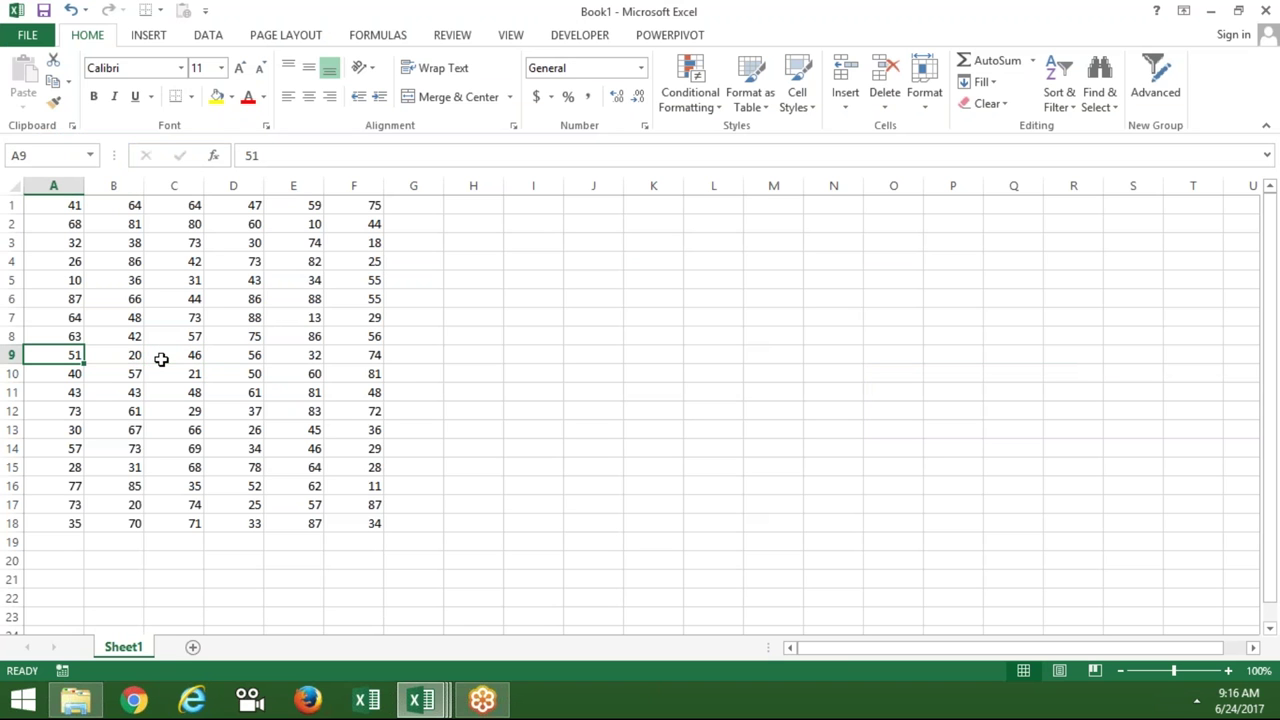
key("alt+Tab")
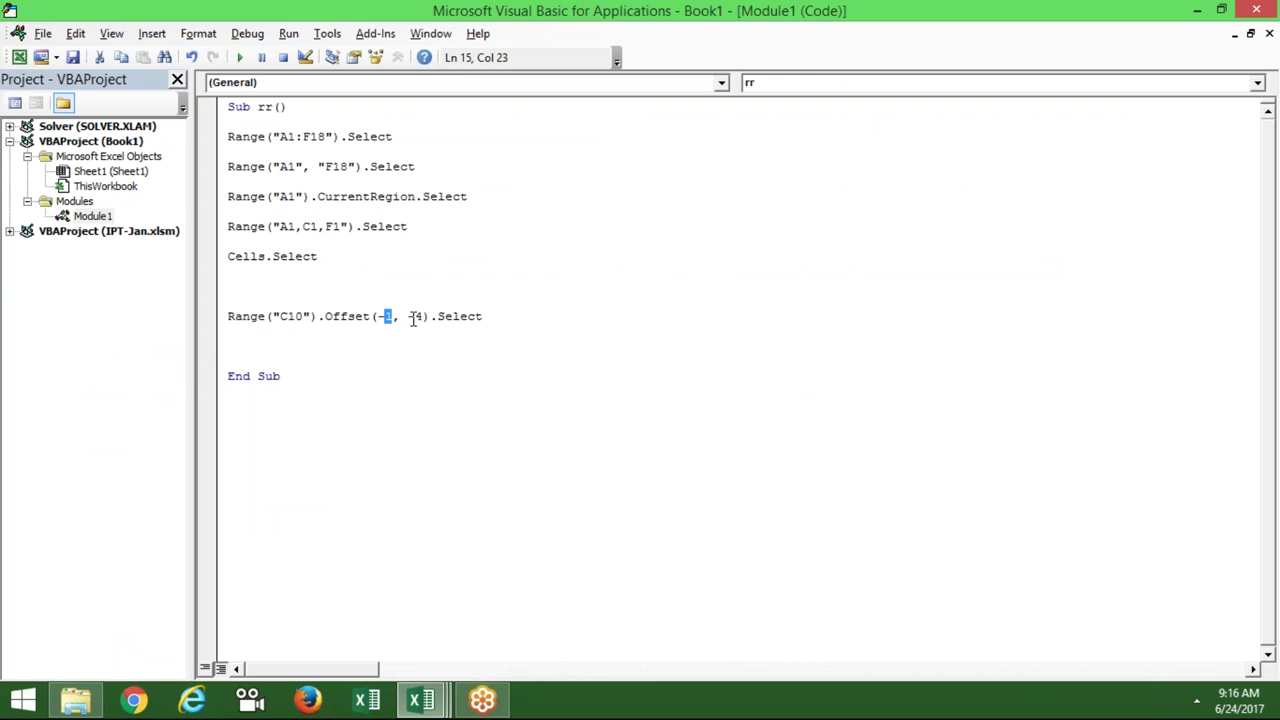
- Change the column offset to -2 and run the macro with F5 to select A9
double_click(419, 316)
type("4")
key("BackSpace")
type("2")
left_click(420, 342)
key("F5")
key("alt+F11")
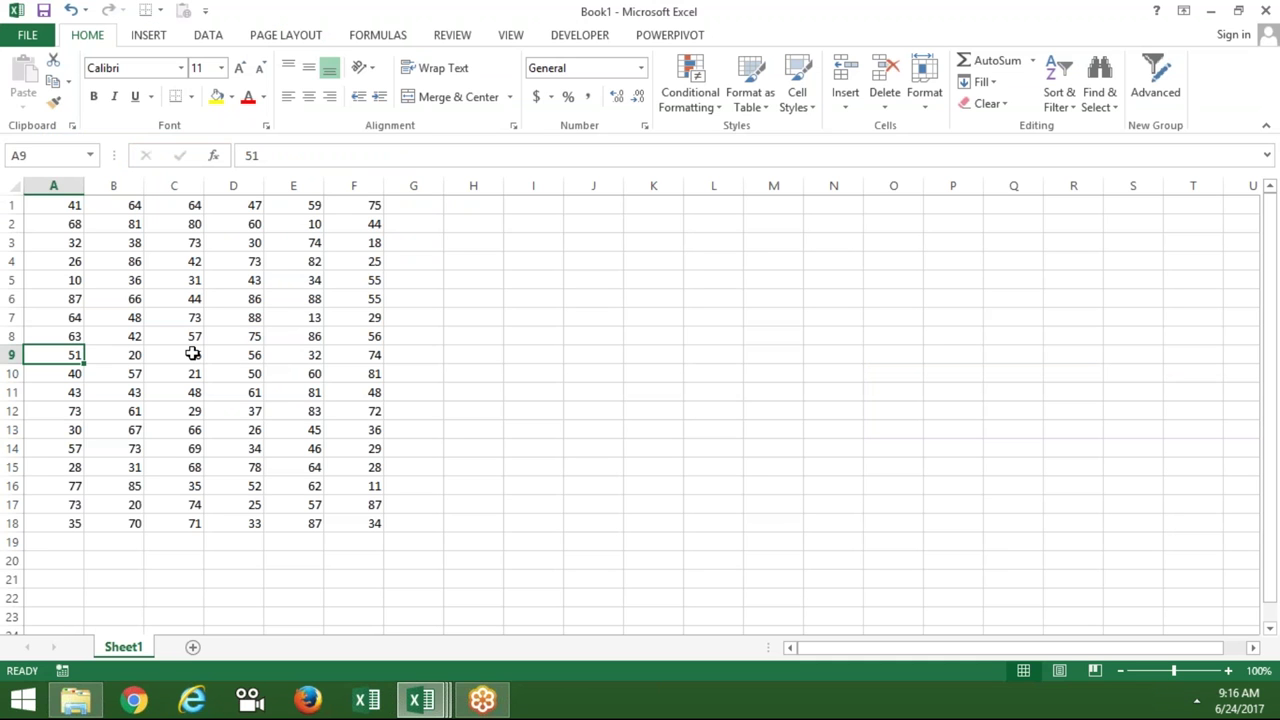
left_click(193, 354)
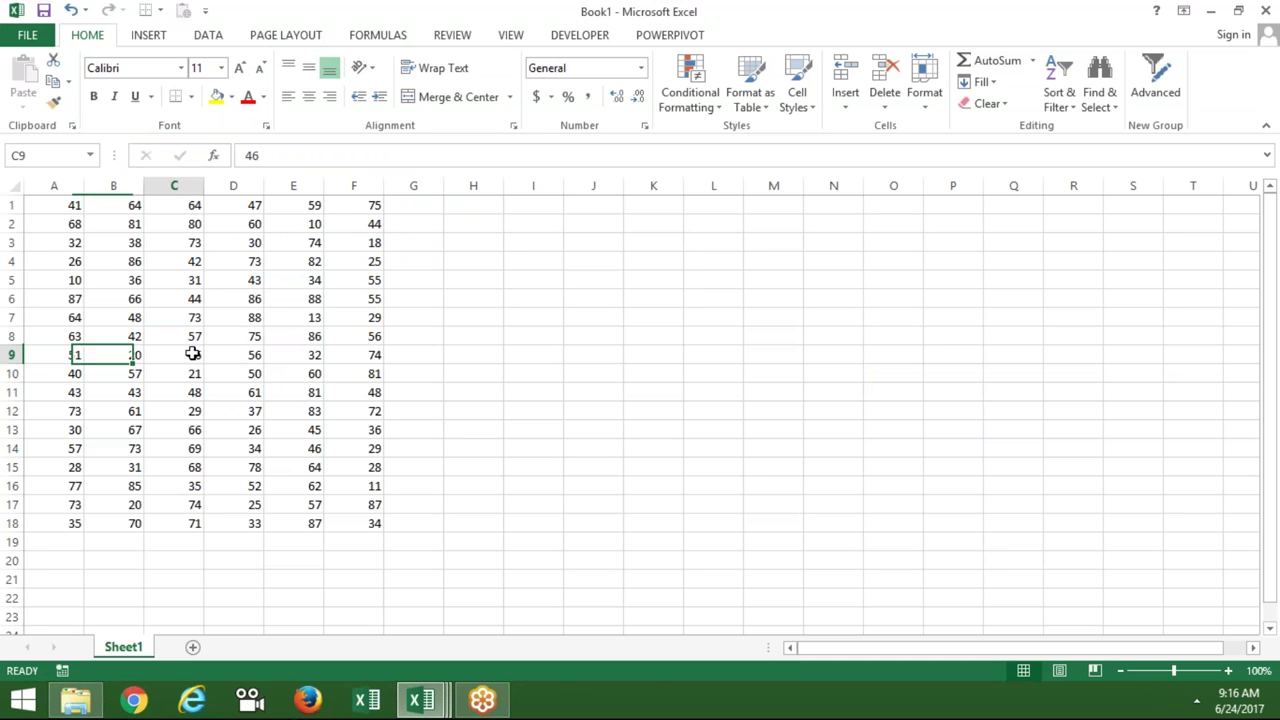
left_click(602, 277)
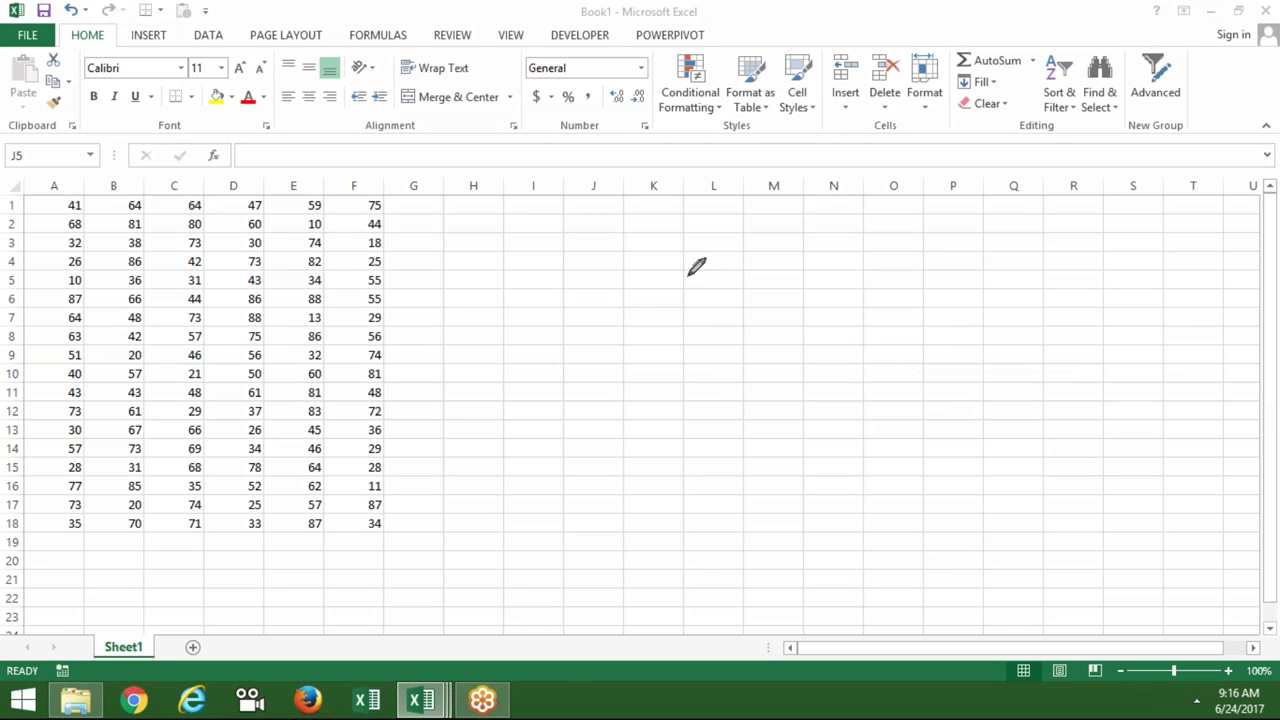
left_click_drag(651, 250, 665, 474)
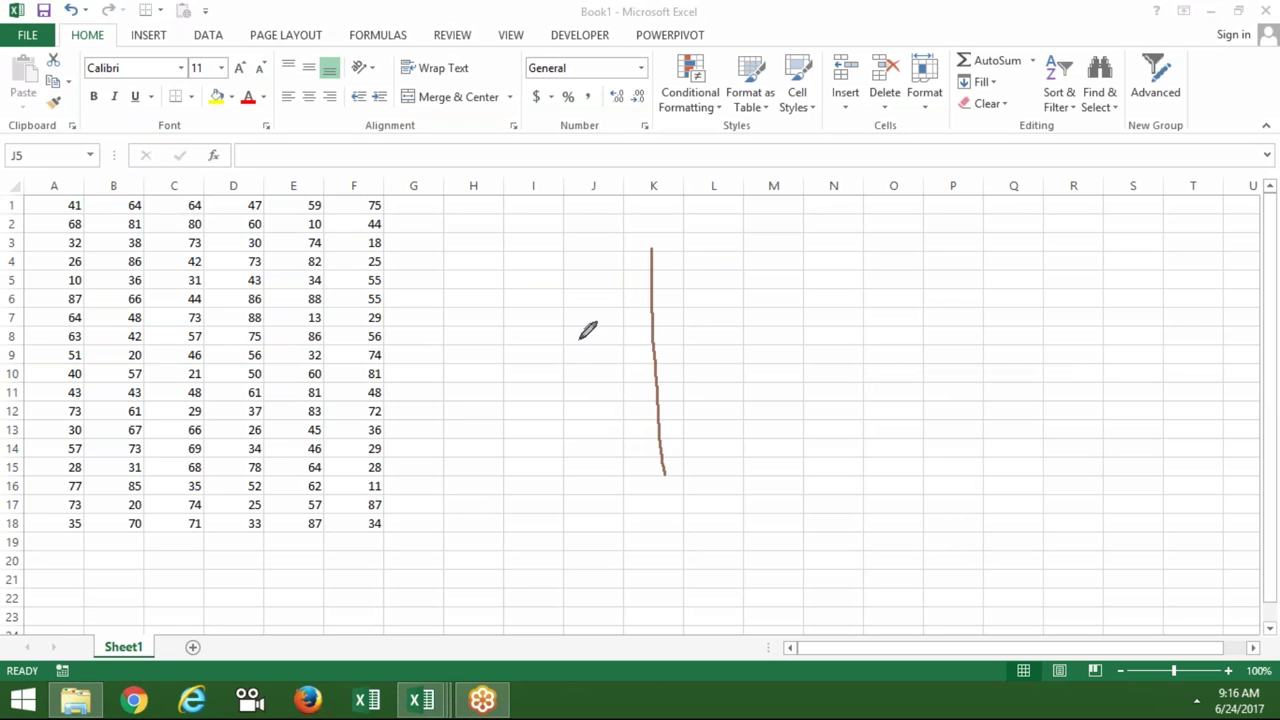
left_click_drag(542, 367, 806, 346)
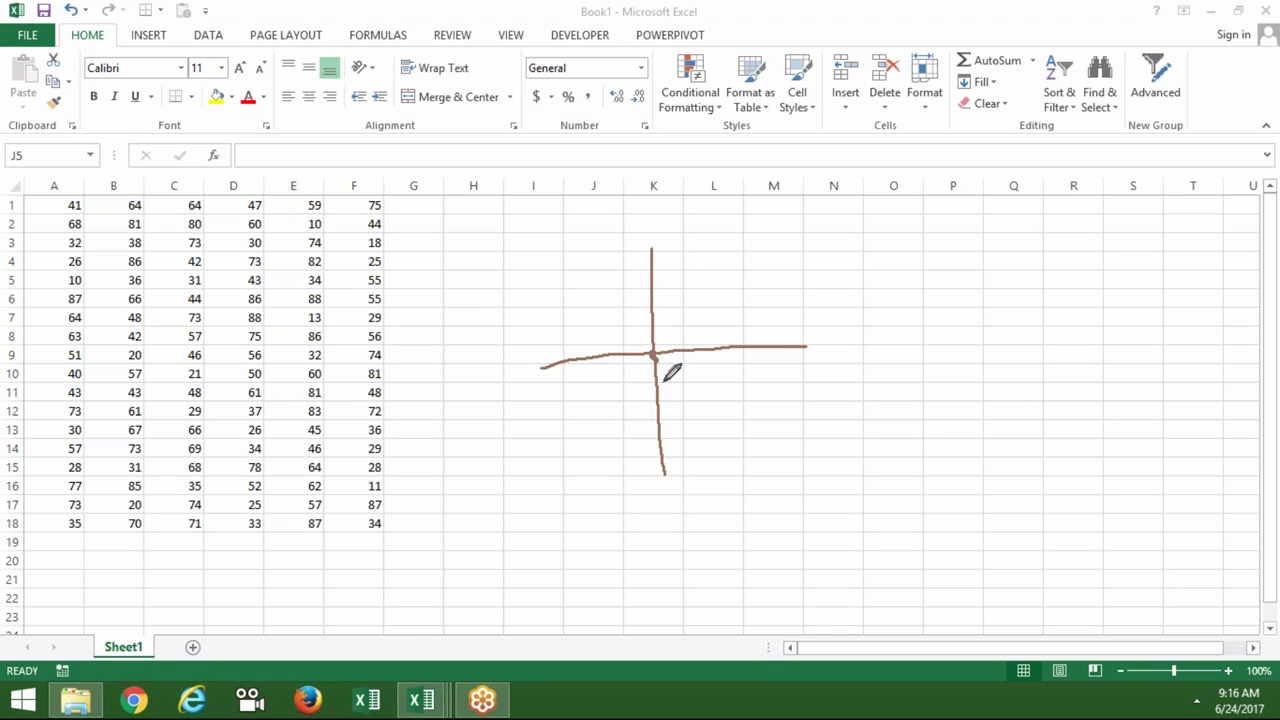
mouse_move(664, 375)
left_mouse_down()
mouse_move(676, 430)
mouse_move(696, 399)
left_mouse_up()
mouse_move(663, 350)
left_mouse_down()
mouse_move(663, 294)
mouse_move(680, 282)
left_mouse_up()
mouse_move(671, 369)
left_mouse_down()
mouse_move(759, 374)
mouse_move(752, 397)
left_mouse_up()
mouse_move(642, 371)
left_mouse_down()
mouse_move(588, 378)
mouse_move(576, 394)
left_mouse_up()
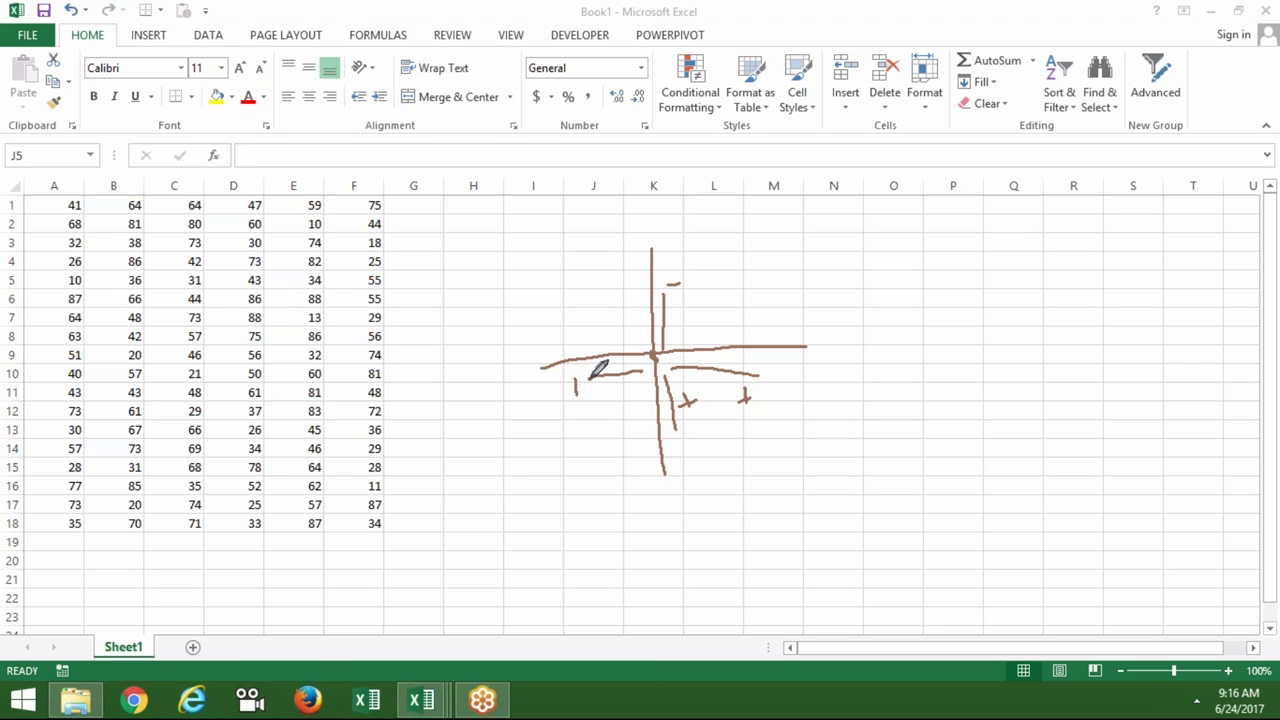
key("Escape")
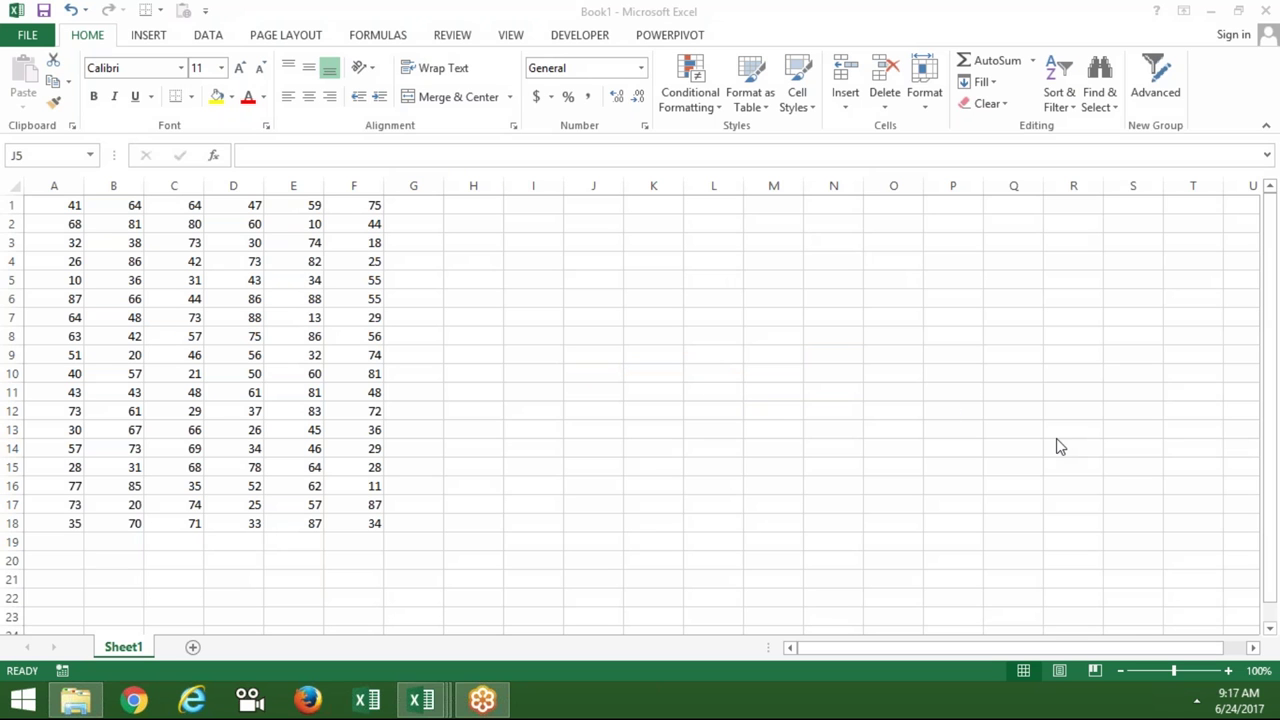
- Jump between the block corners A1, A18, F18 and F1 with Ctrl+arrow keys and Ctrl+End
left_click(80, 204)
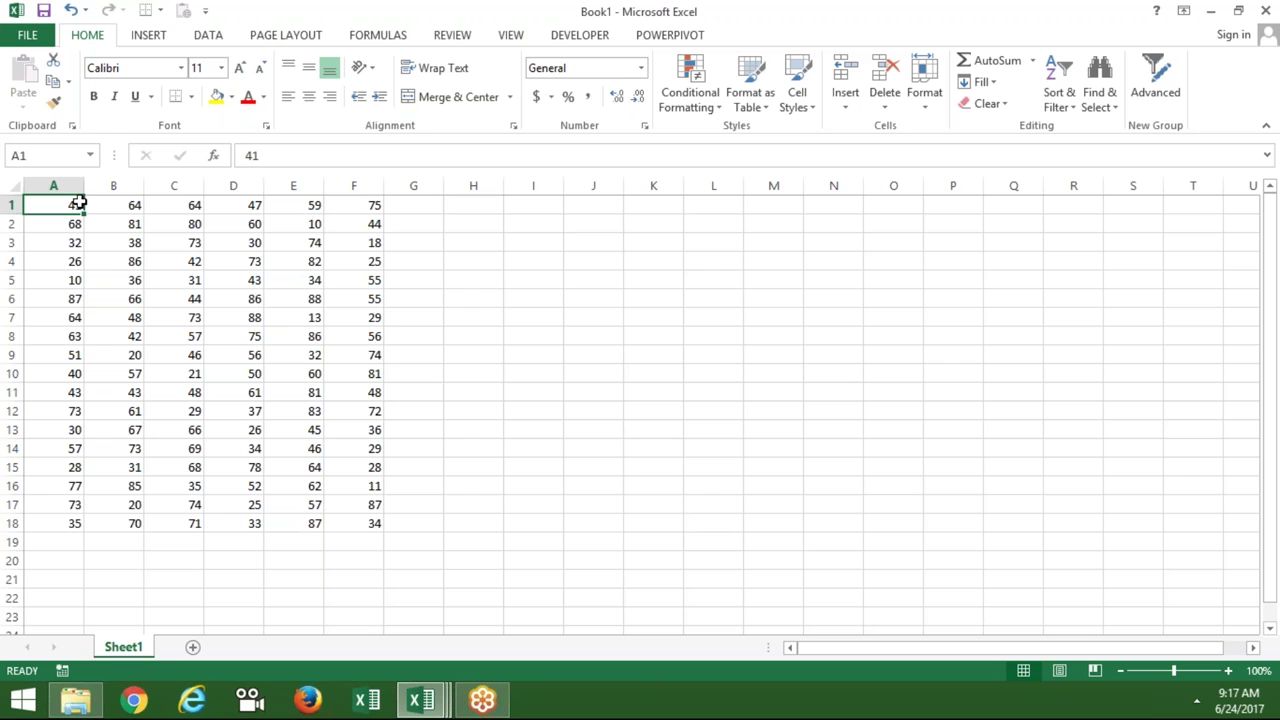
key("ctrl+Down")
key("ctrl+Up")
key("ctrl+Down")
key("ctrl+Right")
key("ctrl+Up")
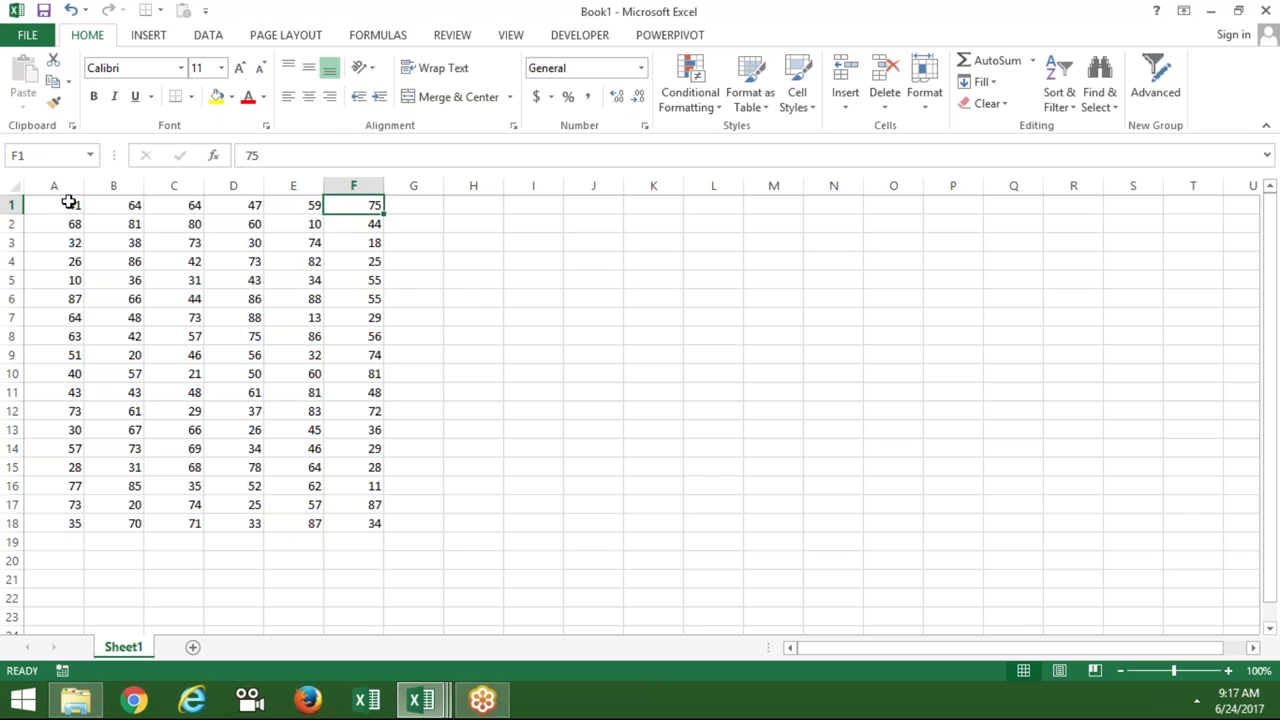
key("ctrl+Left")
key("ctrl+End")
key("ctrl+Up")
key("ctrl+Left")
key("ctrl+Down")
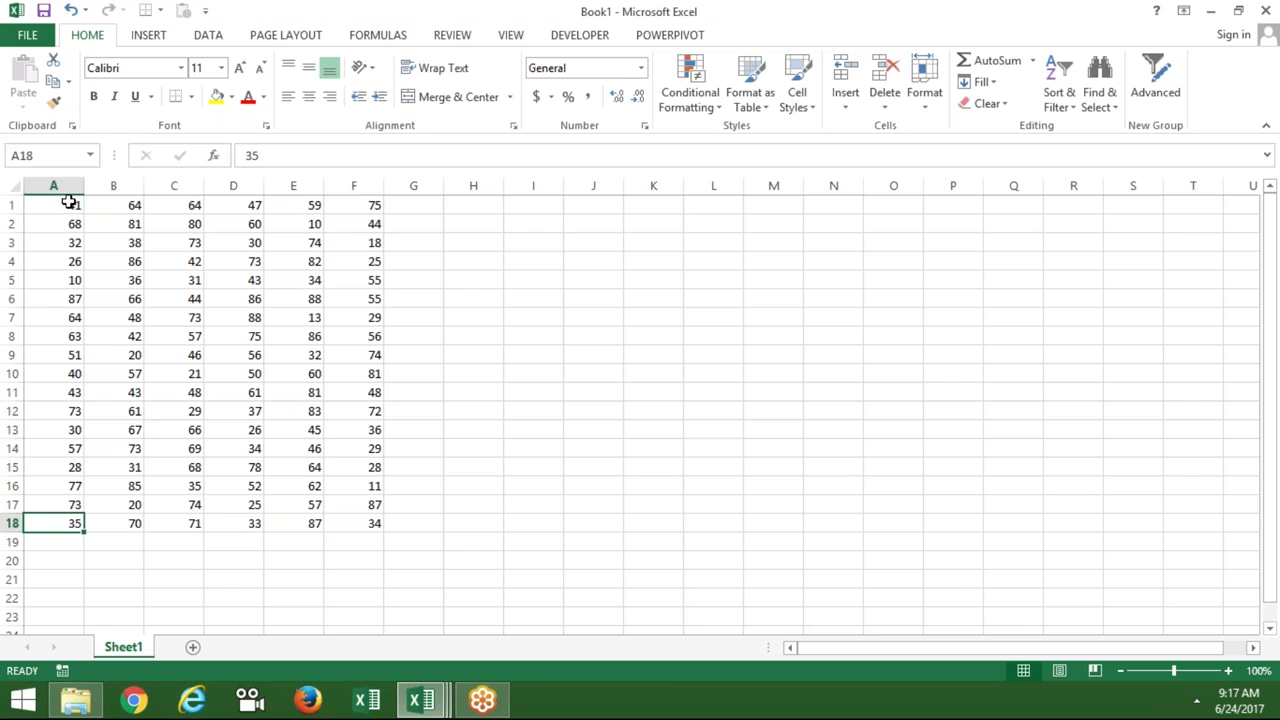
- Clear the 43 in A11, test the gap, then enter 65 in A11
left_click_drag(114, 397, 70, 398)
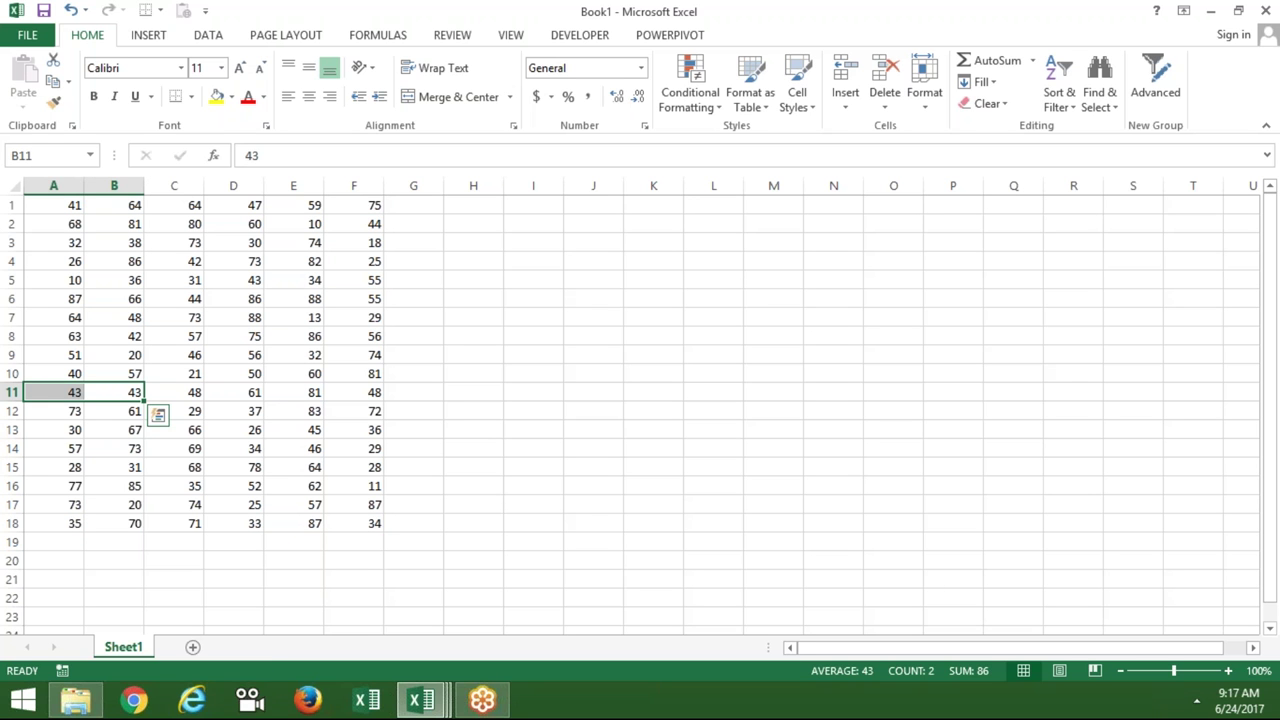
left_click(70, 398)
key("Delete")
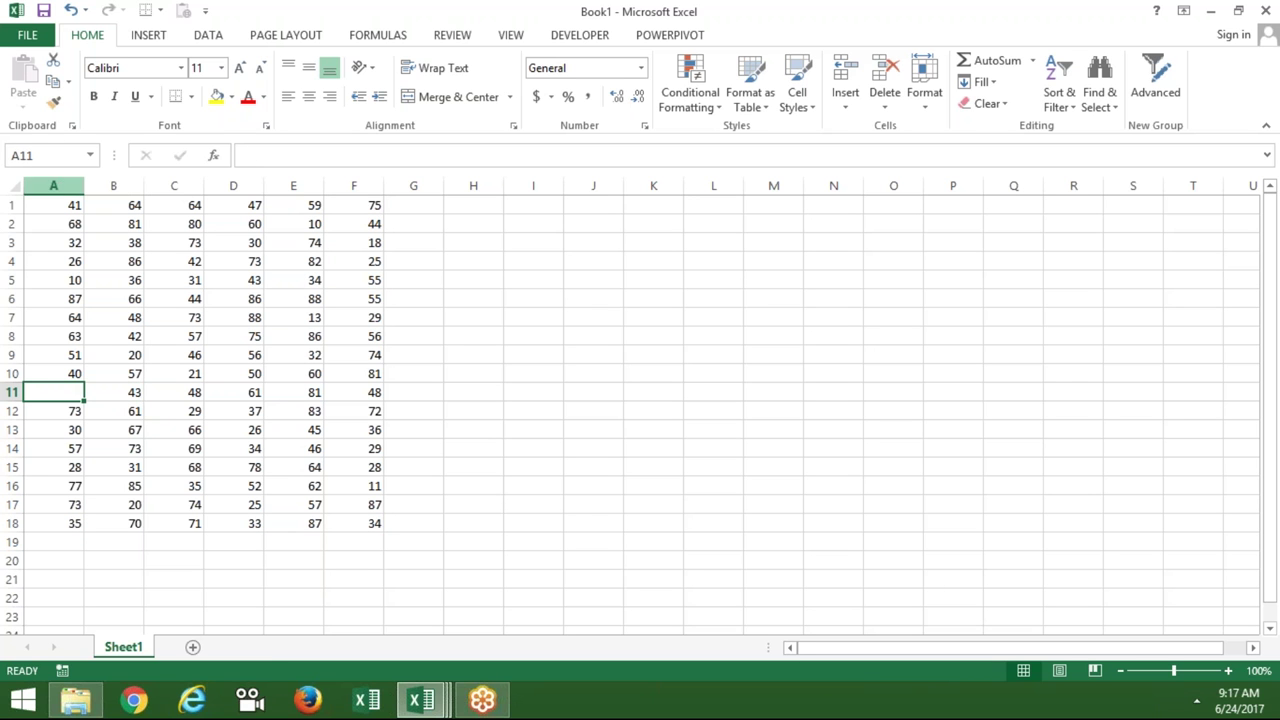
key("ctrl+Home")
key("Down")
key("Down")
key("Down")
key("Down")
key("Down")
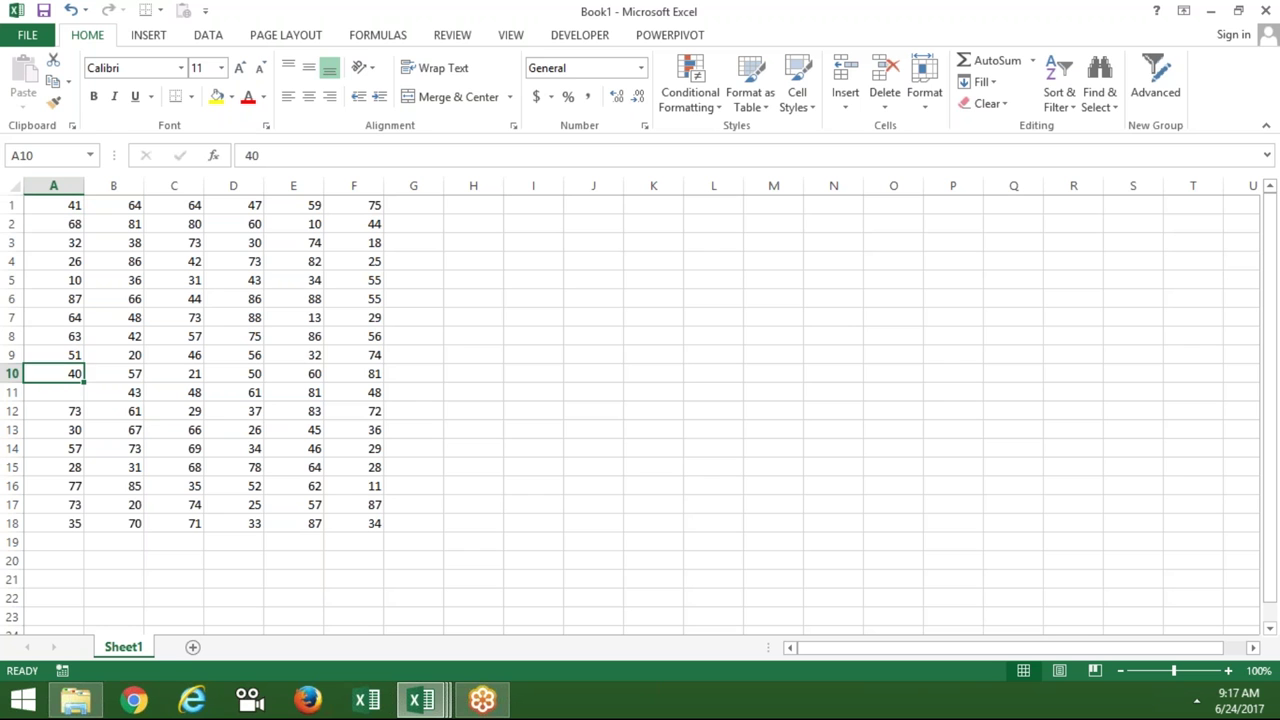
key("Down")
type("65")
key("Return")
- Start a new macro line reading range("A1").End
key("alt+F11")
type("range(\"A1\").En")
key("Tab")
- Complete the line as Range("A1").End(xlDown).Select using IntelliSense, replacing xlUp and a stray Offset
type("(")
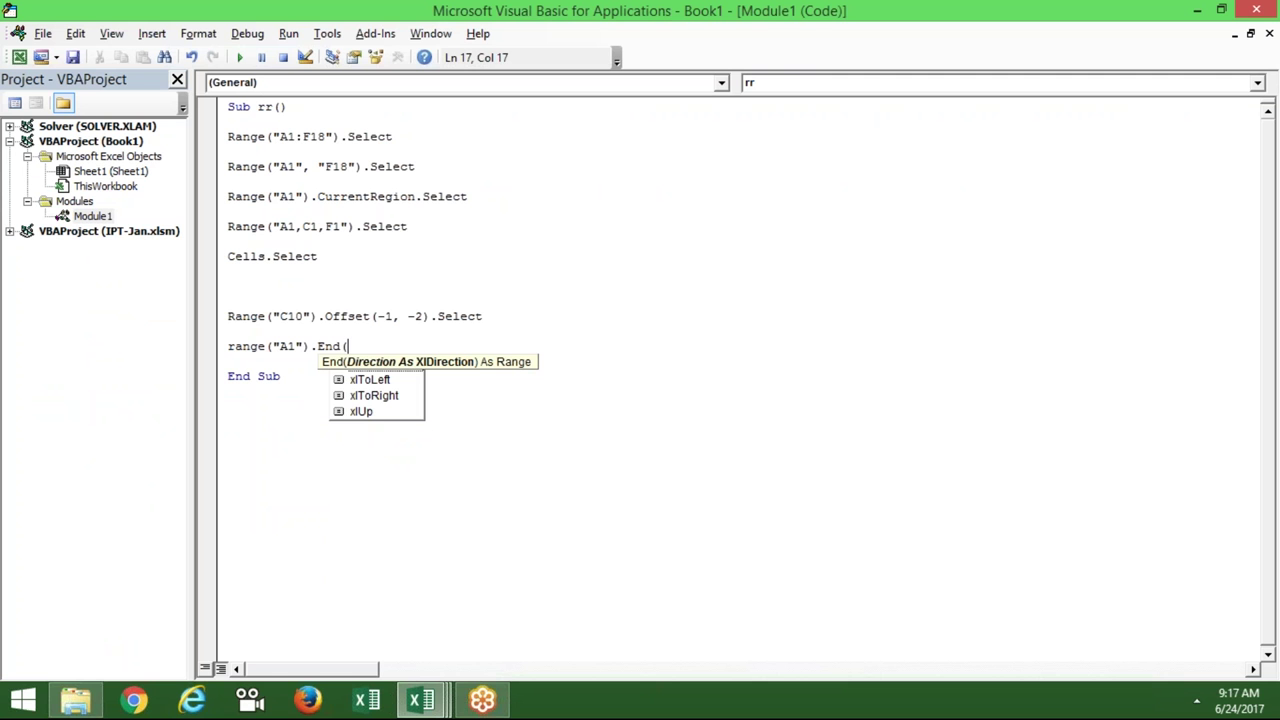
key("Down")
key("Down")
key("Down")
key("Tab")
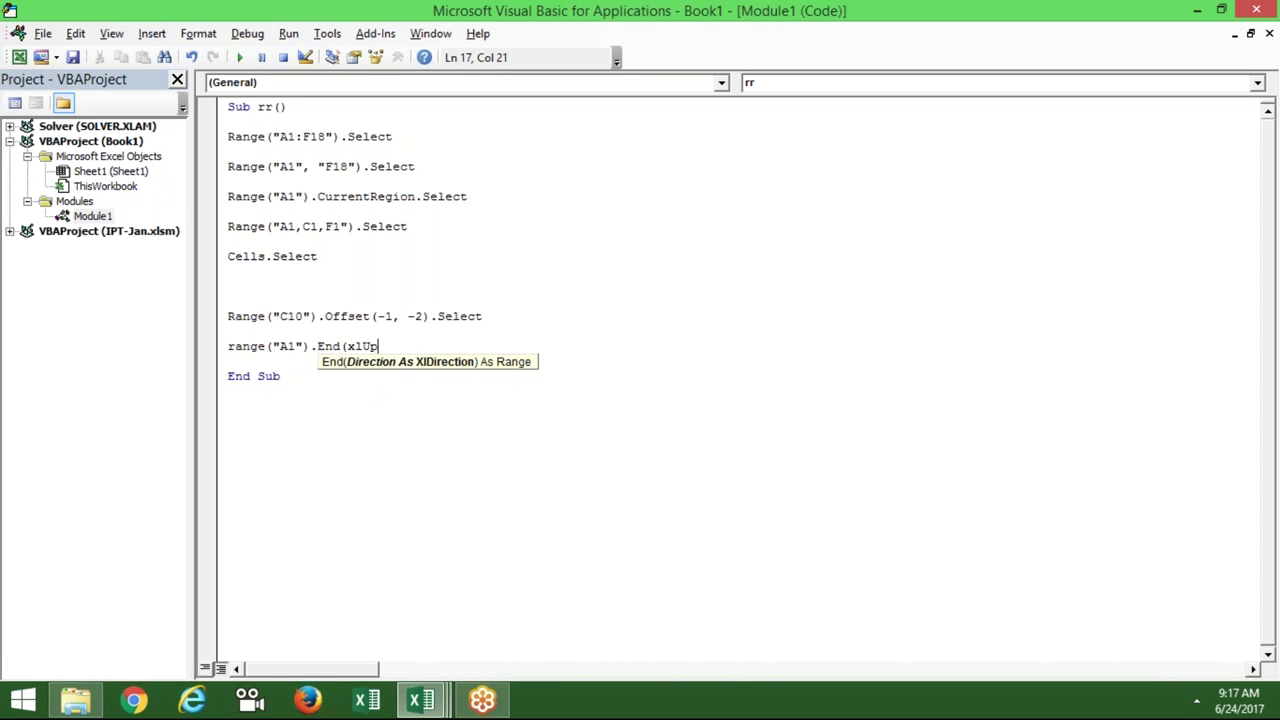
type(")")
key("BackSpace")
key("BackSpace")
key("BackSpace")
key("BackSpace")
key("BackSpace")
type("(")
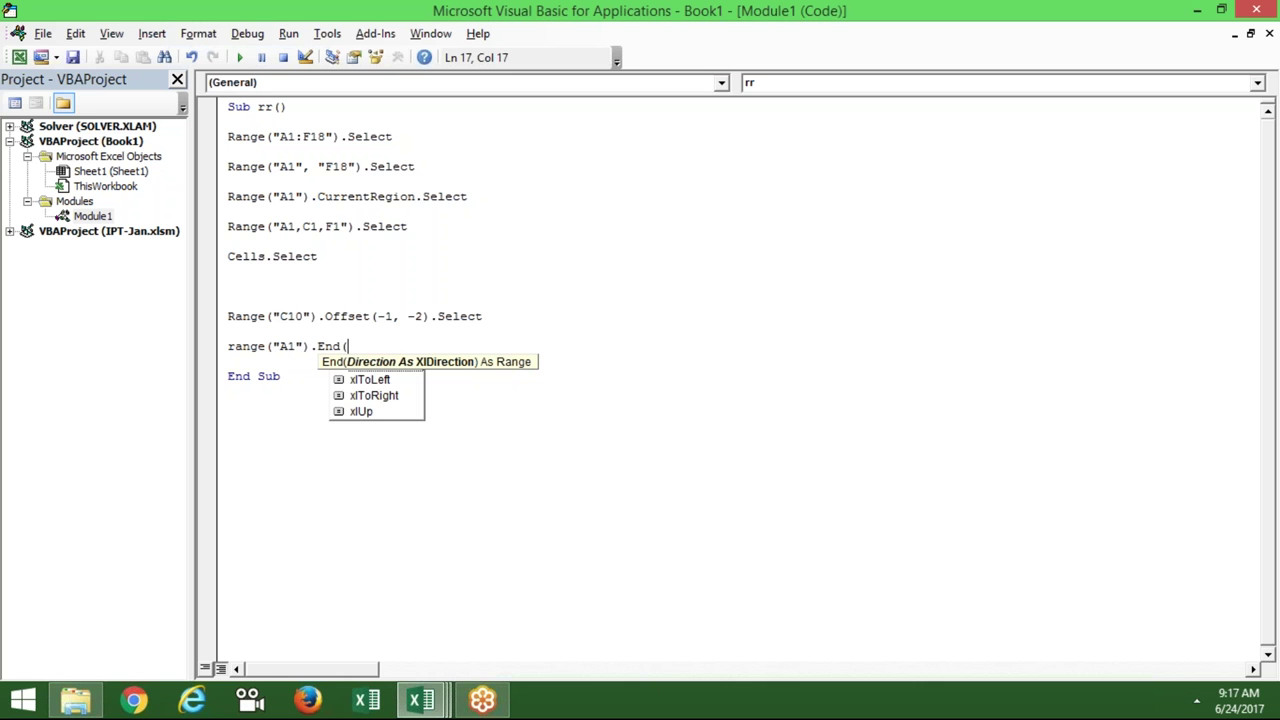
type("xlD")
key("Tab")
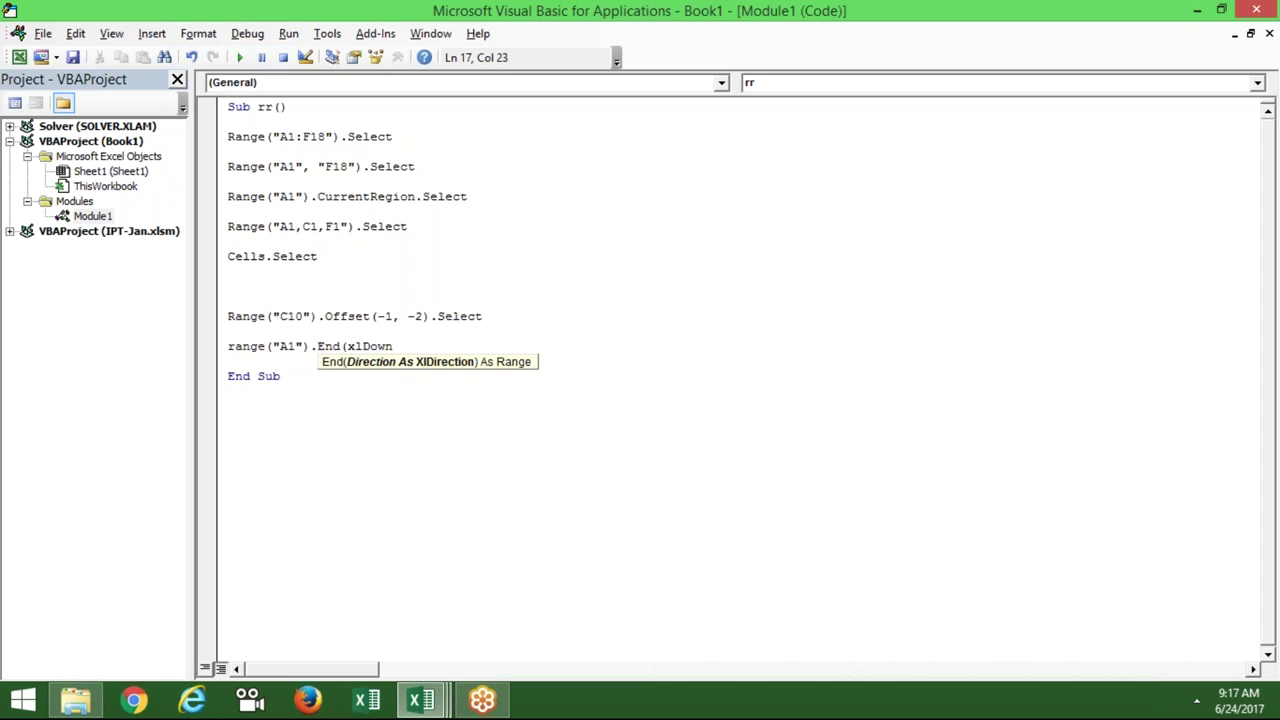
type(")")
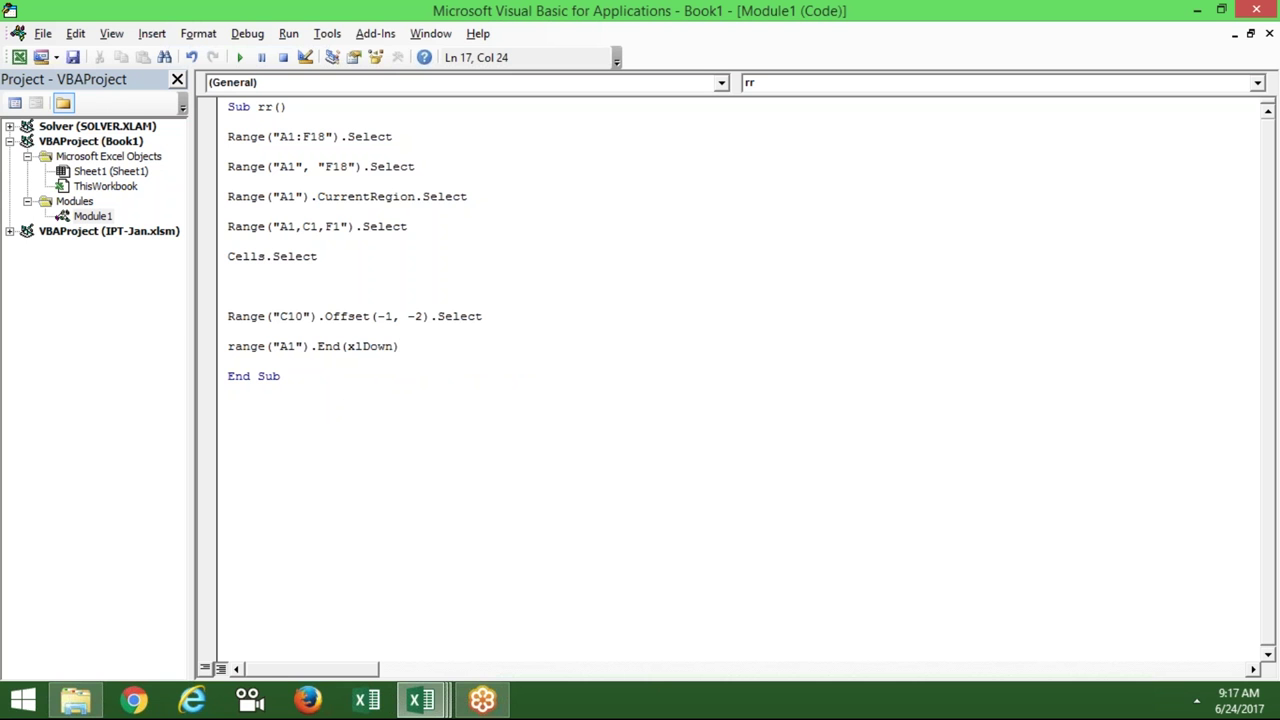
type(".")
type("of")
key("Tab")
key("BackSpace")
key("BackSpace")
key("BackSpace")
key("BackSpace")
key("BackSpace")
key("BackSpace")
key("BackSpace")
type(".se")
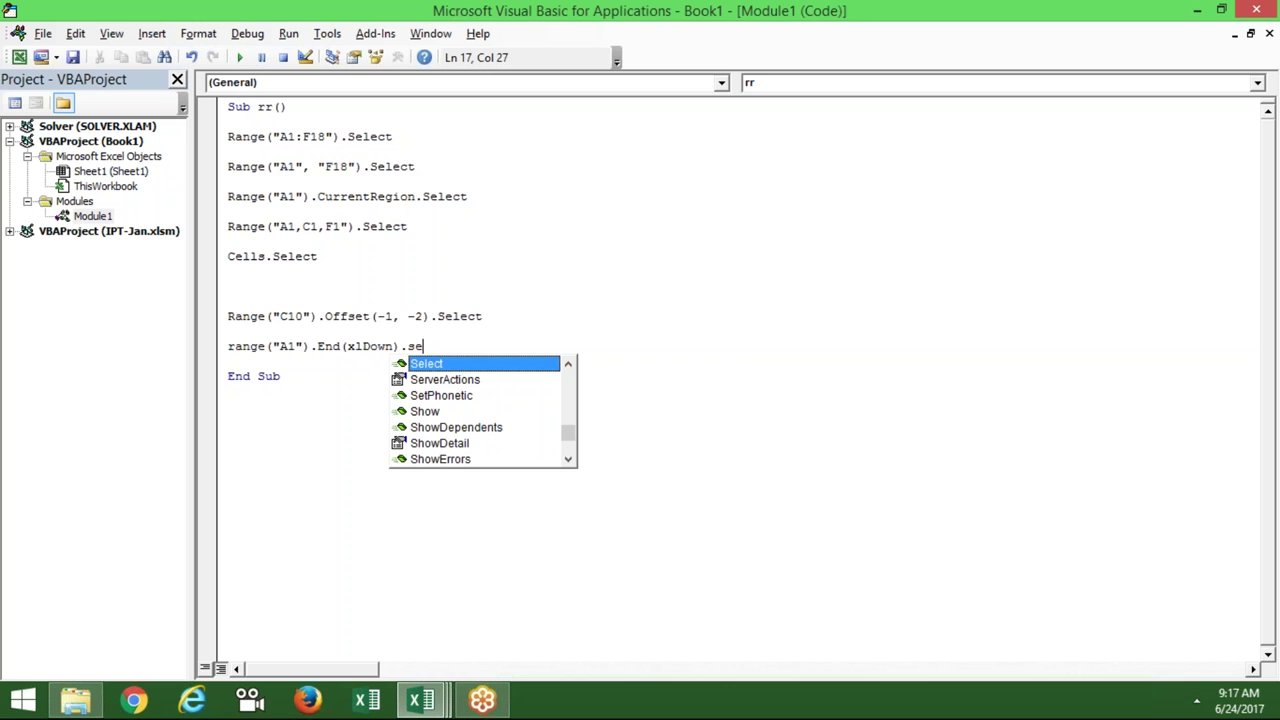
key("Tab")
key("Return")
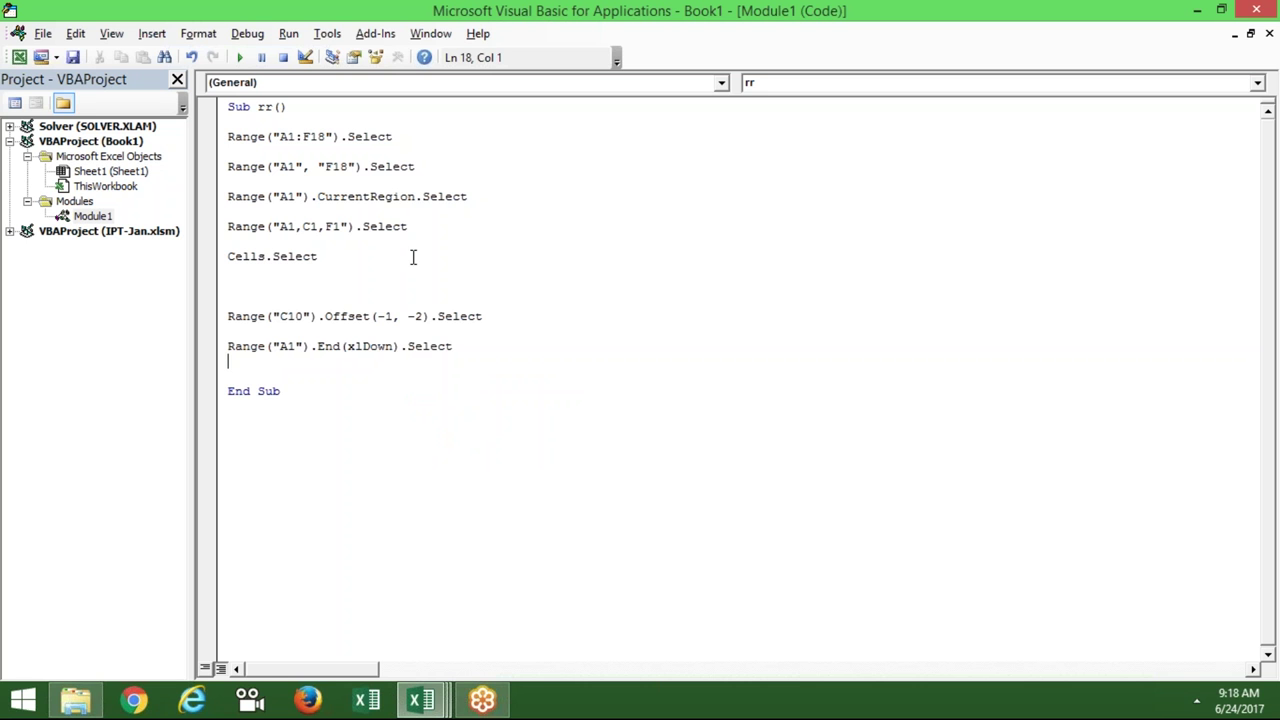
- Retype the line's ("A1").End().Select portion and start a blank line below
left_click(453, 345)
key("BackSpace")
key("BackSpace")
key("BackSpace")
key("BackSpace")
key("BackSpace")
key("BackSpace")
key("BackSpace")
key("BackSpace")
key("BackSpace")
key("BackSpace")
key("BackSpace")
key("BackSpace")
key("BackSpace")
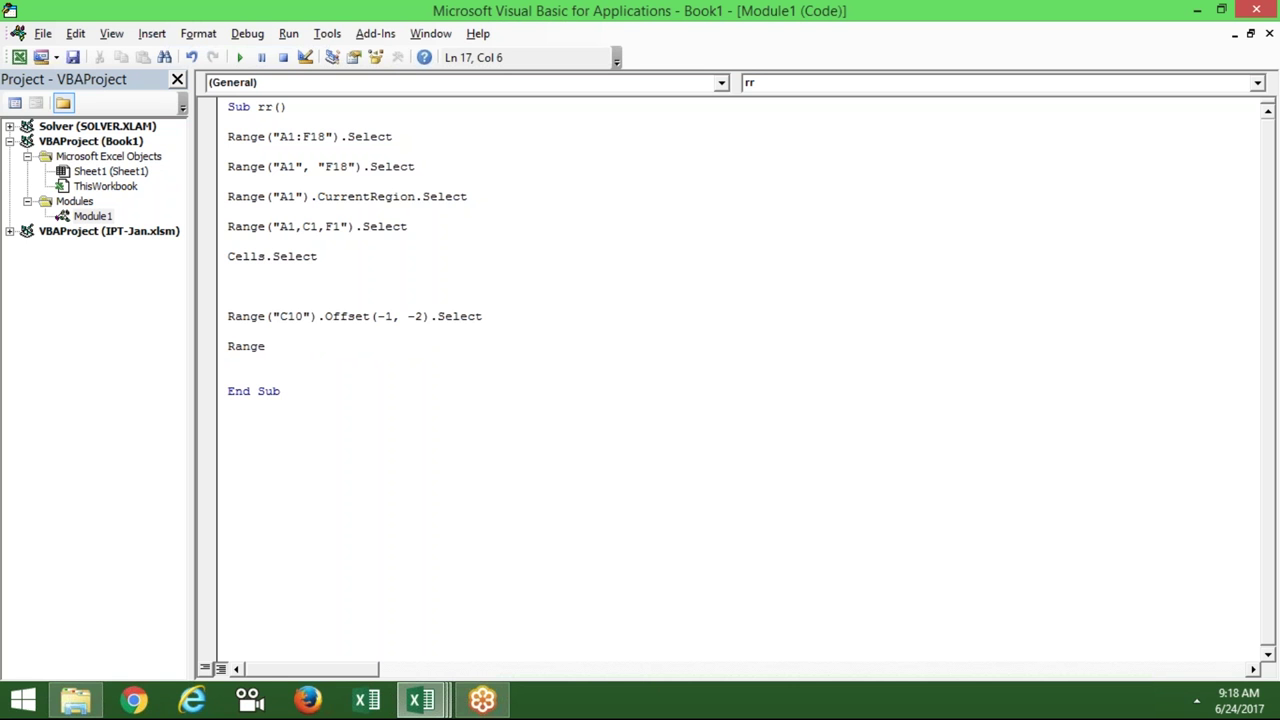
type("(")
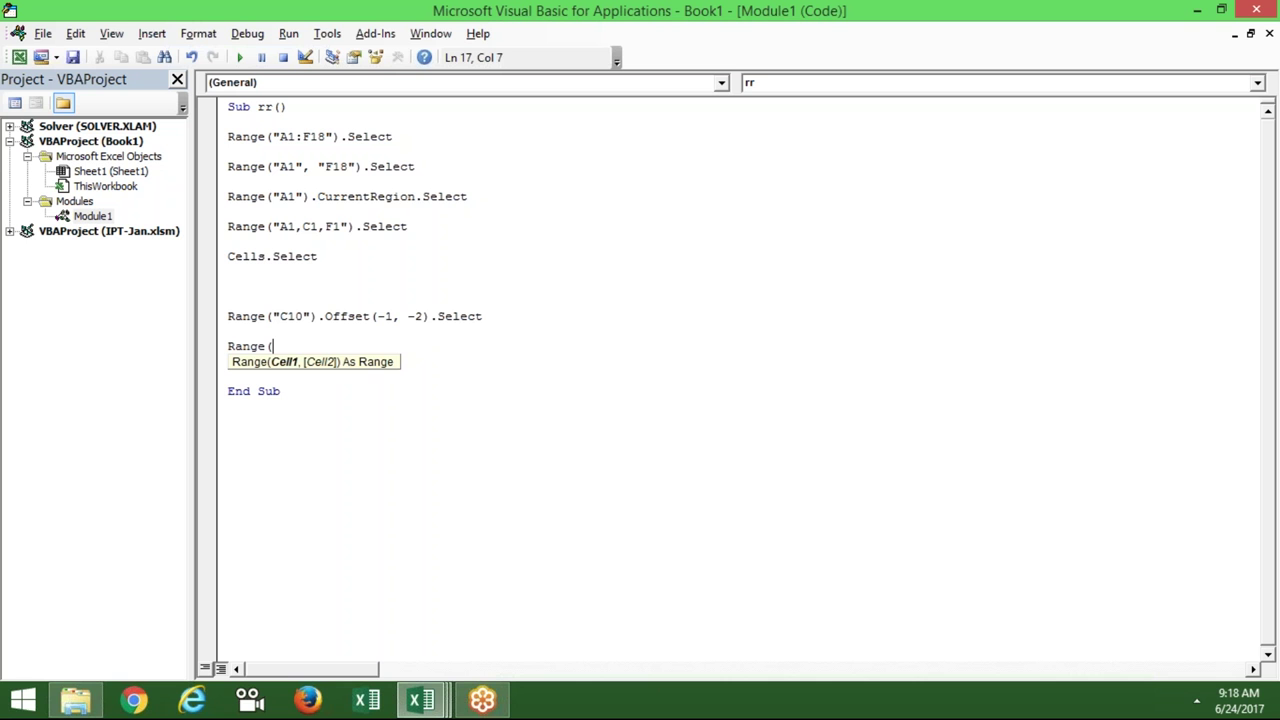
type("\"")
type("A1")
type("\")")
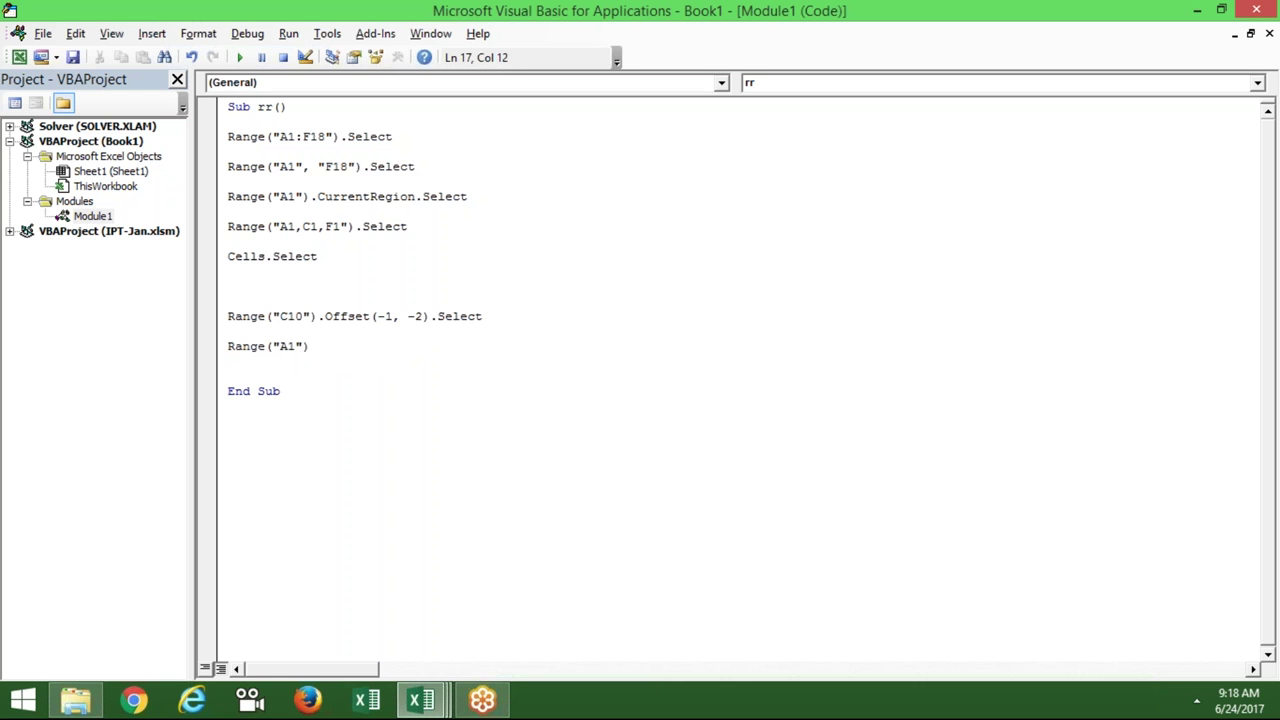
type(".en")
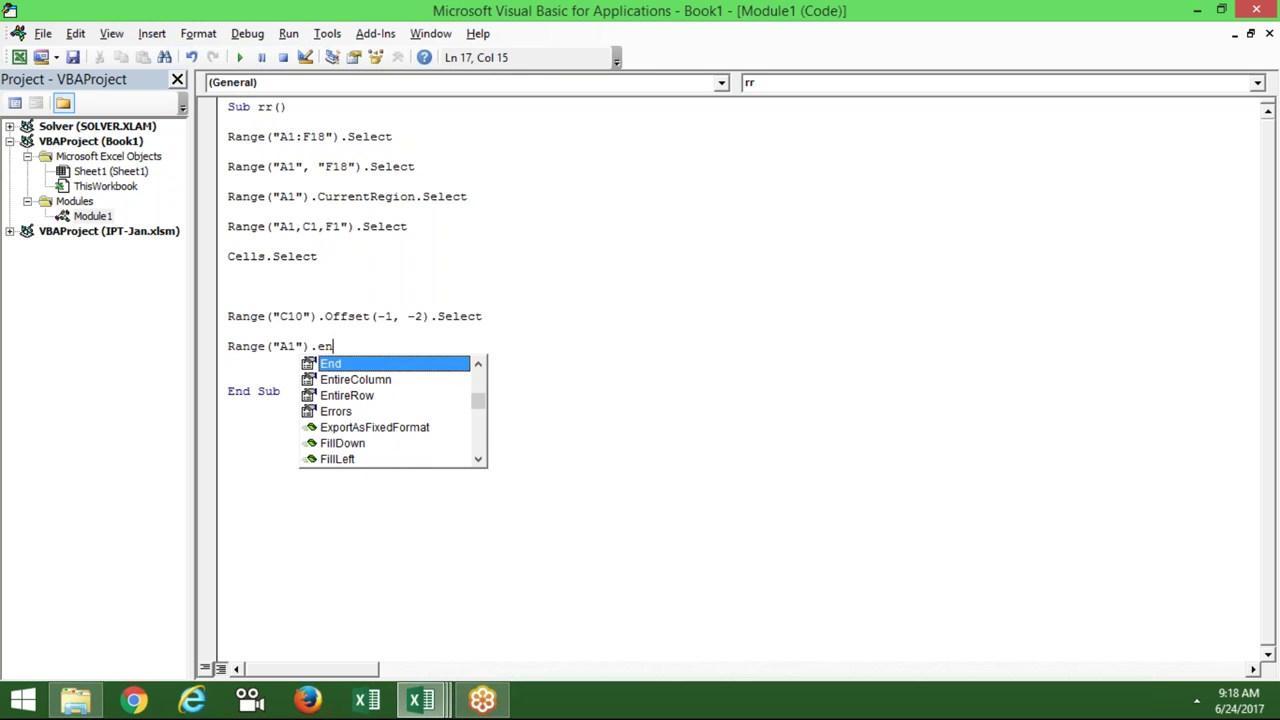
key("Tab")
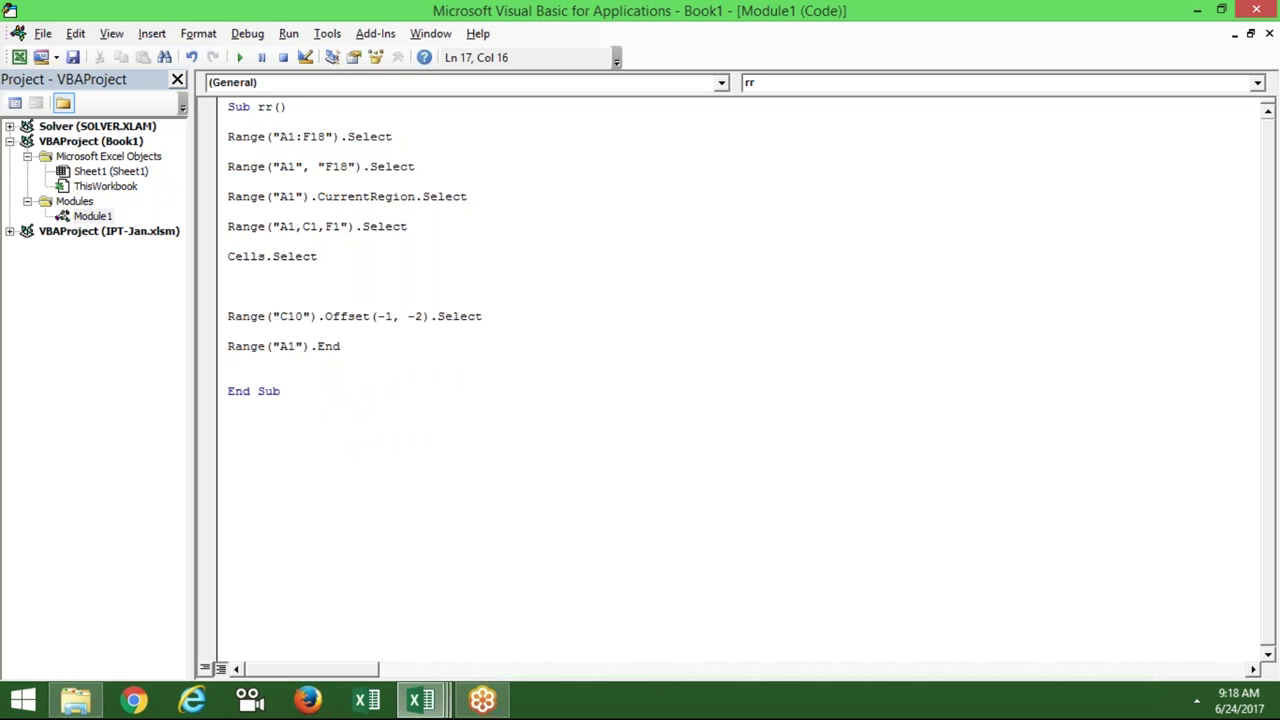
type("(")
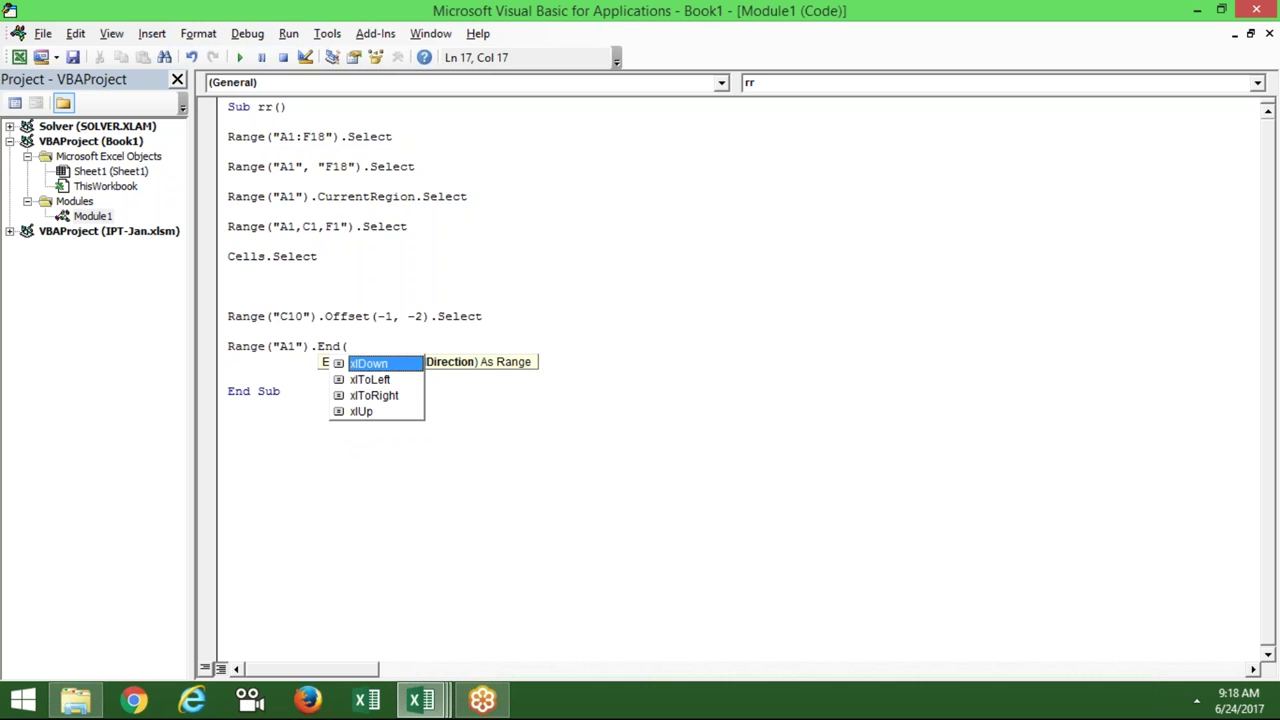
type("xlDown)")
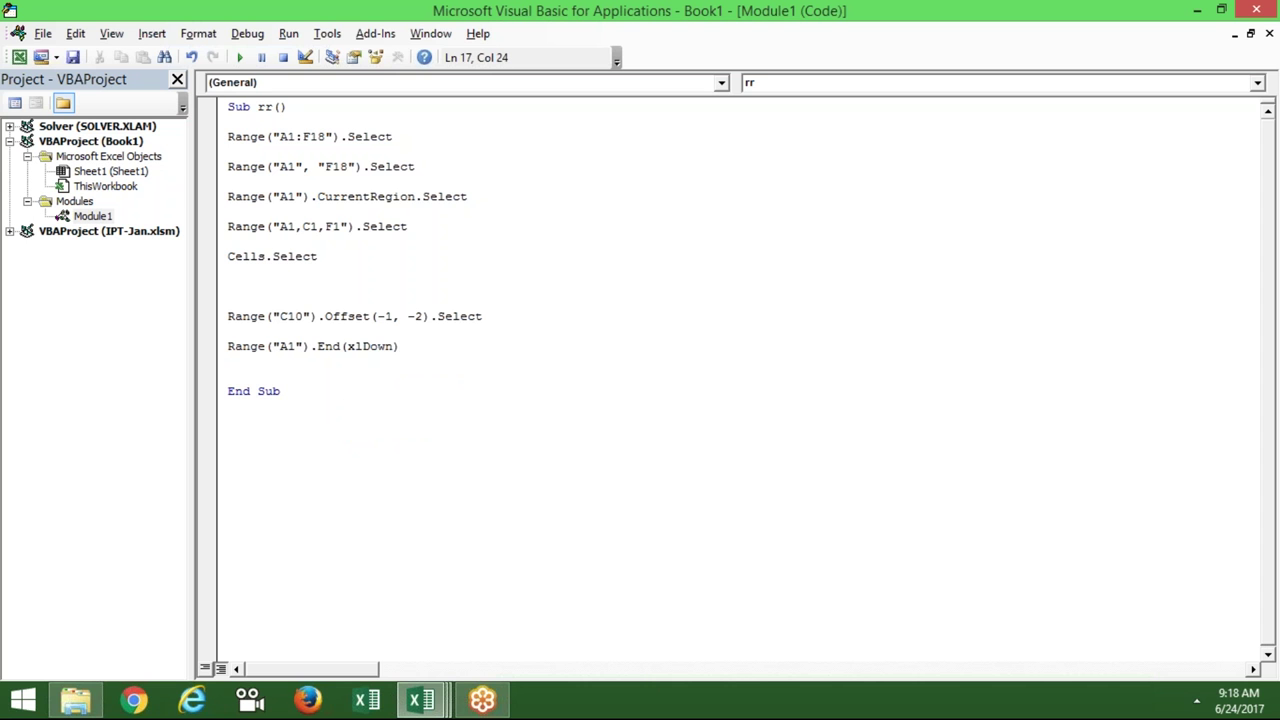
type(".se")
key("Tab")
key("Return")
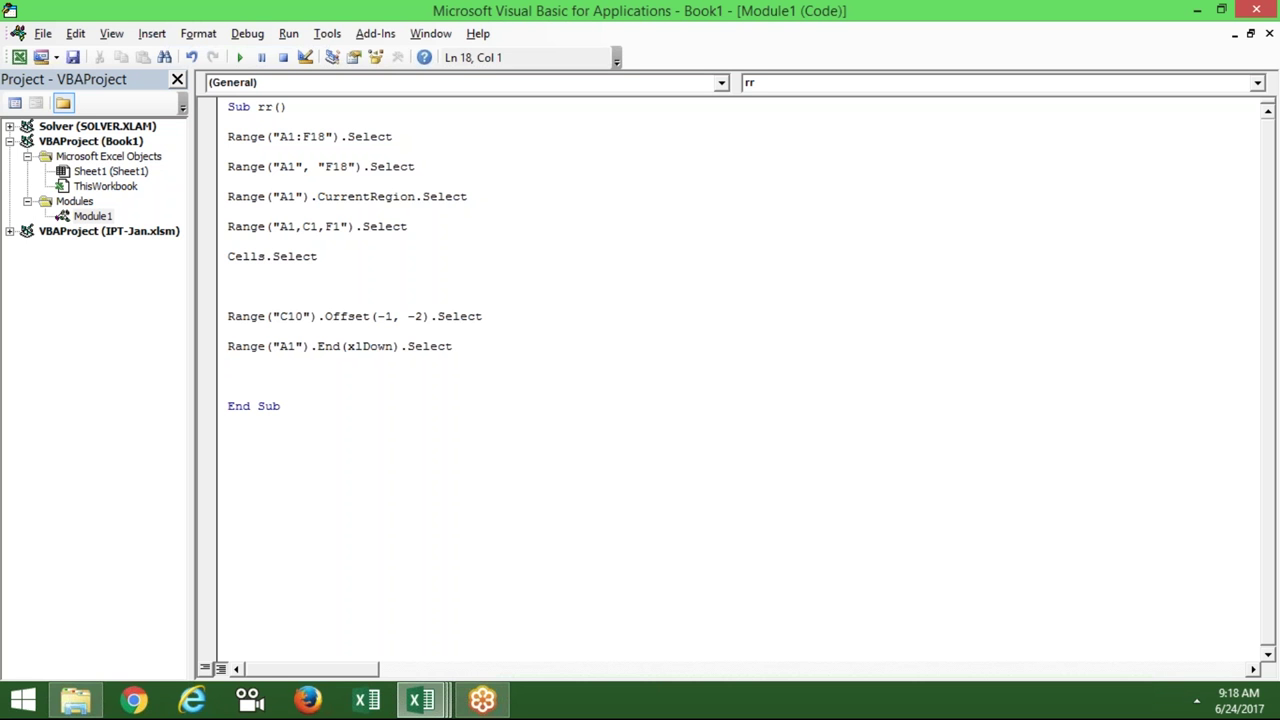
- Highlight Range, A1, End, xlDown and Select on the End(xlDown) line to explain each part
left_click_drag(258, 345, 241, 345)
double_click(241, 345)
left_click(245, 346)
left_click(293, 346)
double_click(327, 347)
left_click_drag(345, 348, 393, 350)
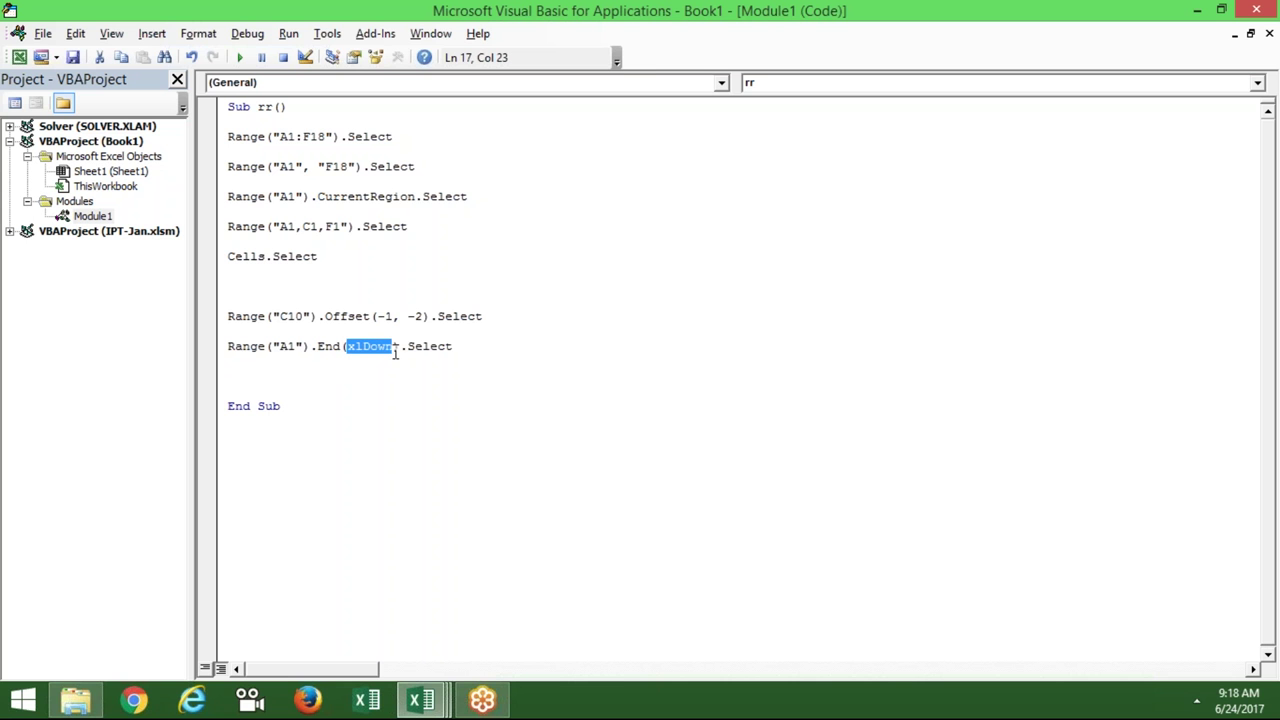
left_click_drag(406, 347, 455, 347)
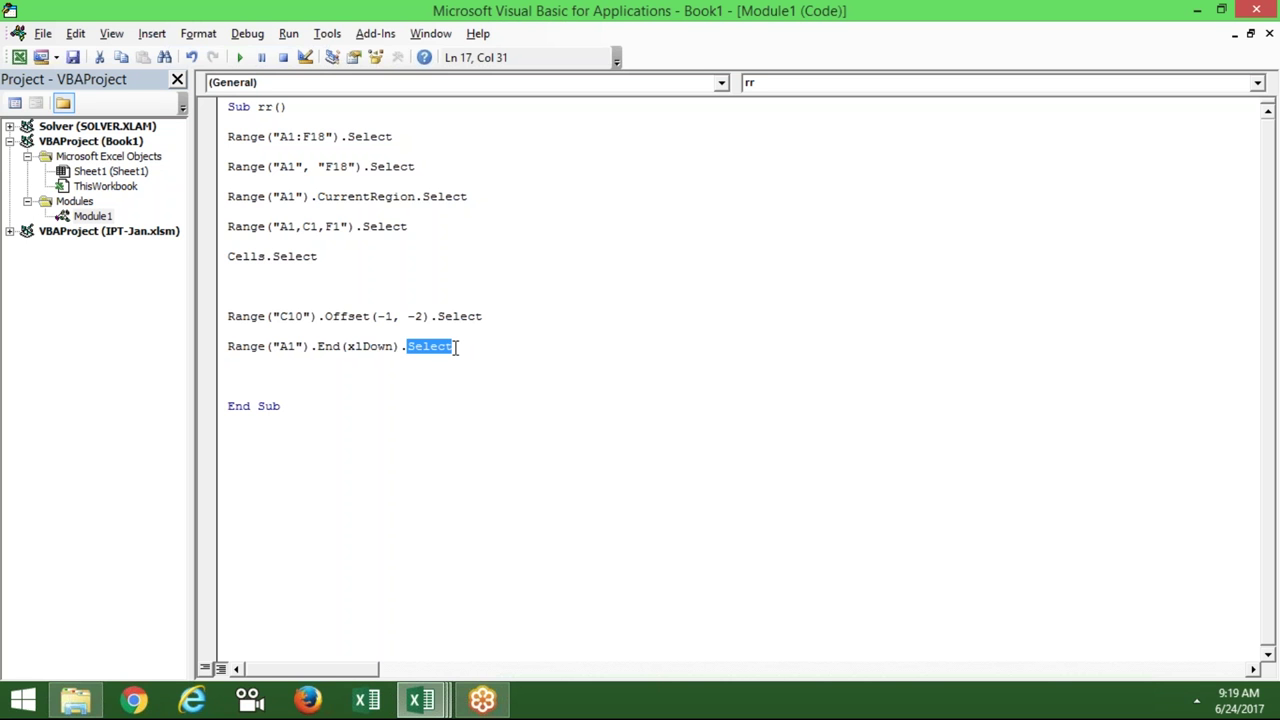
- Compare Range on the Offset line and Cells.Select, then revisit End, xlDown and Select
double_click(250, 316)
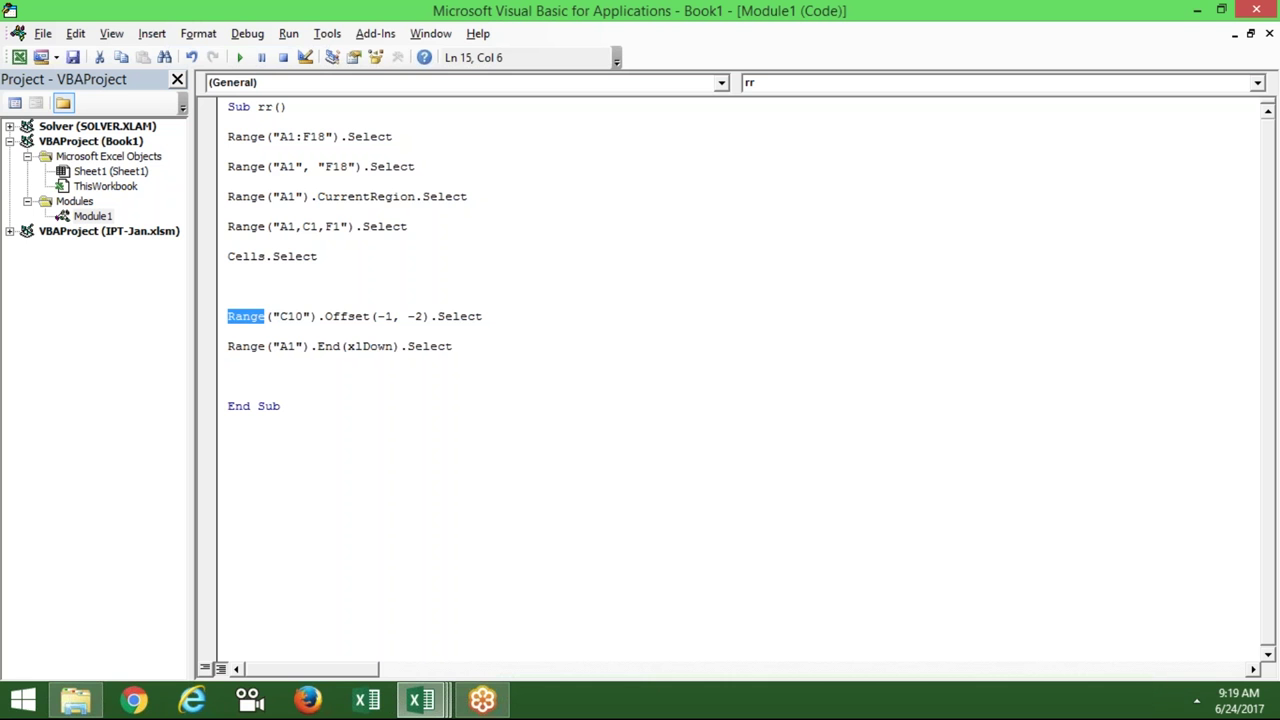
left_click_drag(342, 258, 224, 259)
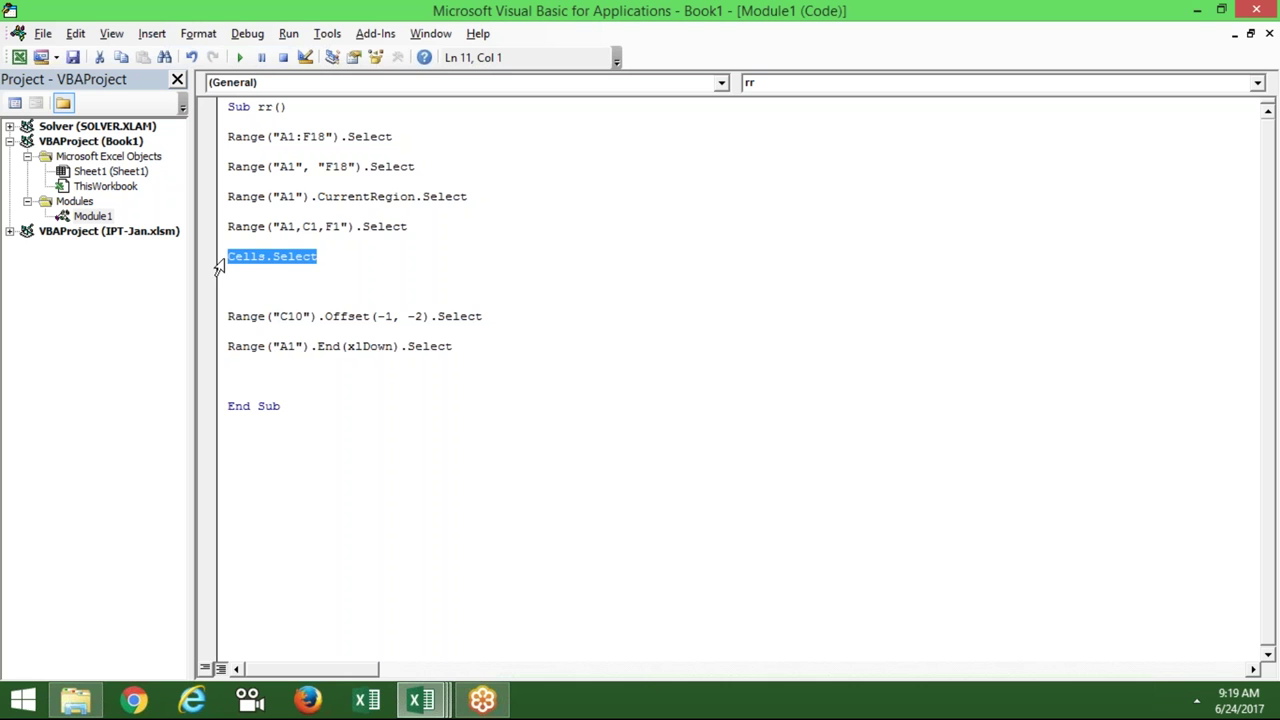
double_click(243, 262)
left_click(259, 375)
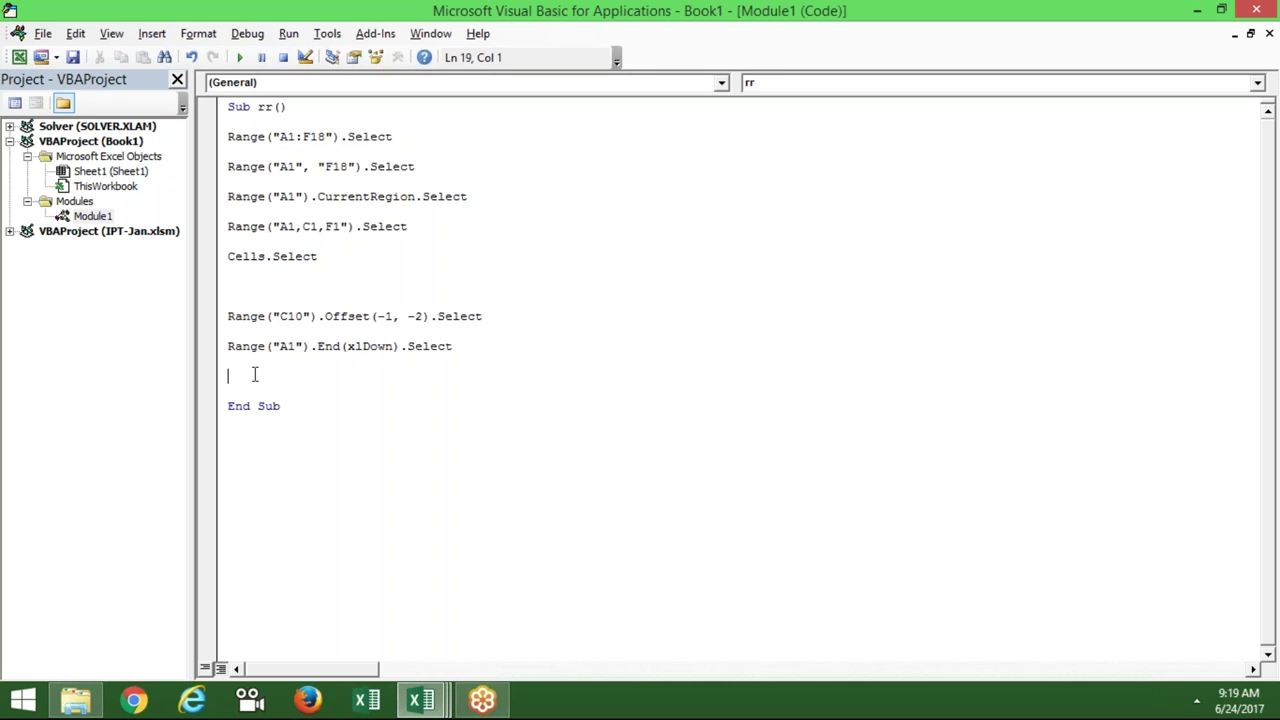
left_click(242, 356)
double_click(292, 348)
left_click(332, 350)
left_click(362, 350)
left_click(409, 357)
left_click(439, 347)
key("alt+F11")
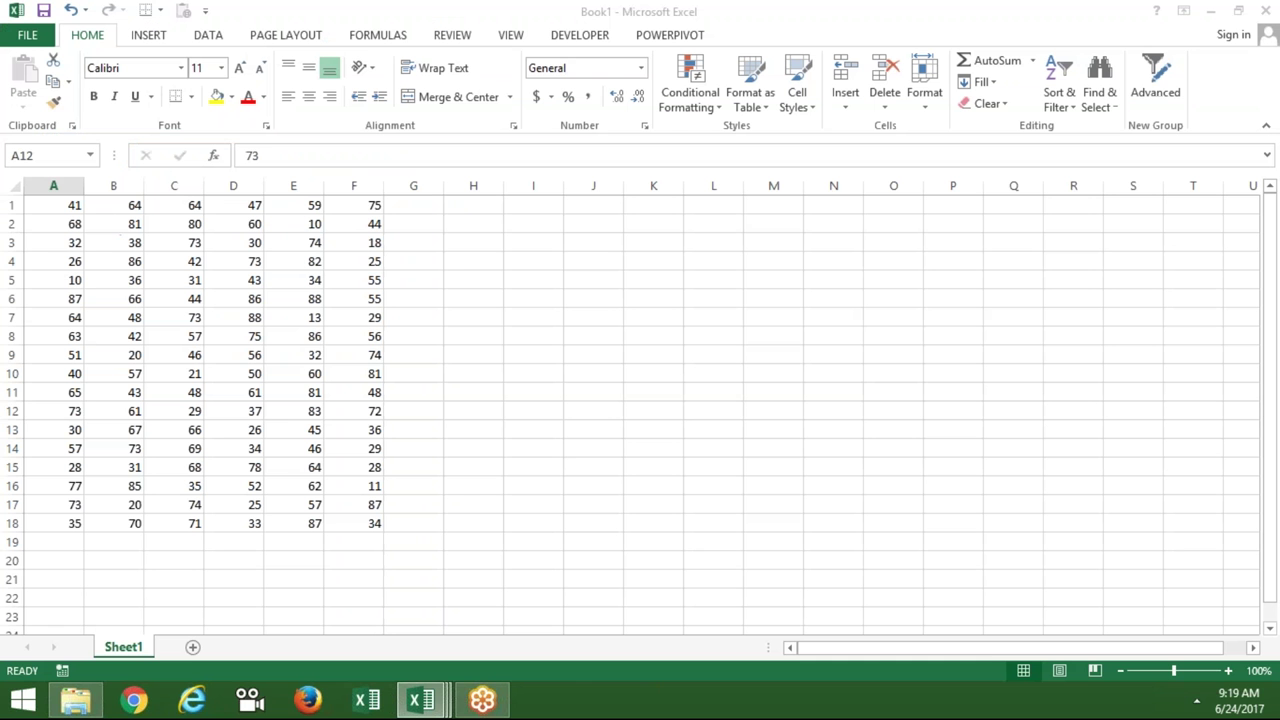
- Jump from A1 to column A's last filled cell, and tidy the End( parenthesis in the code
left_click(54, 205)
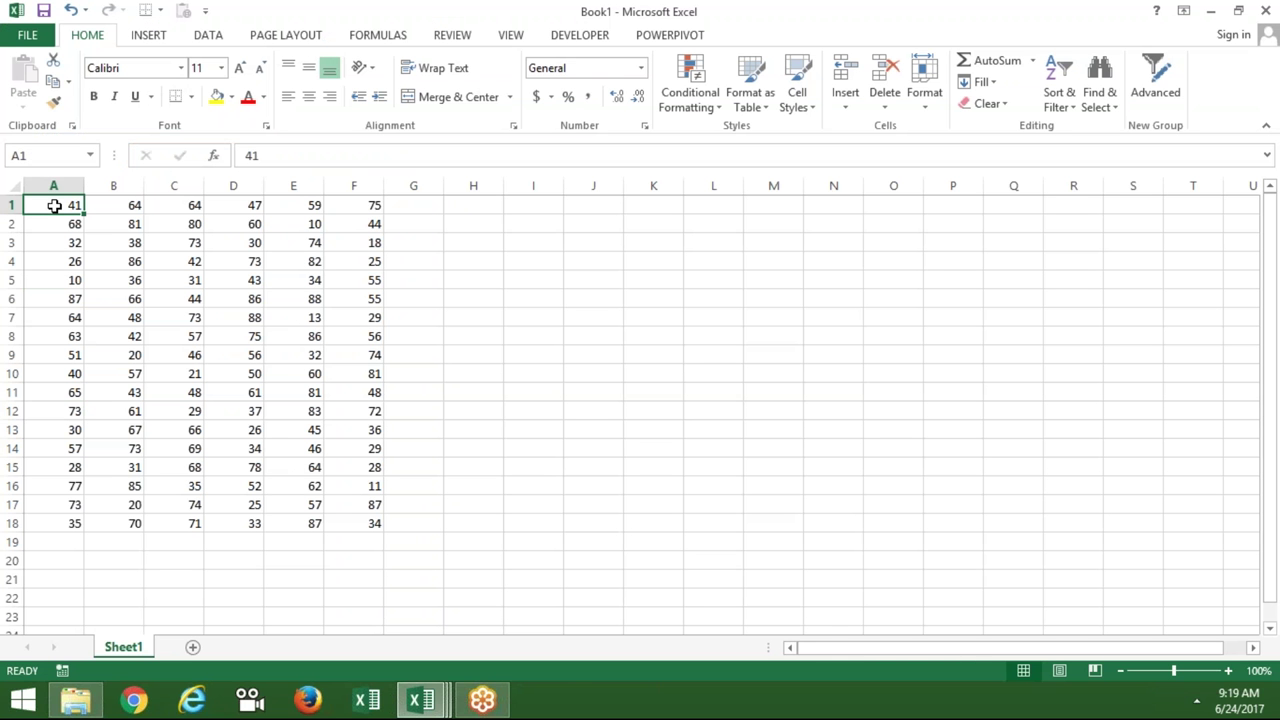
key("ctrl+Down")
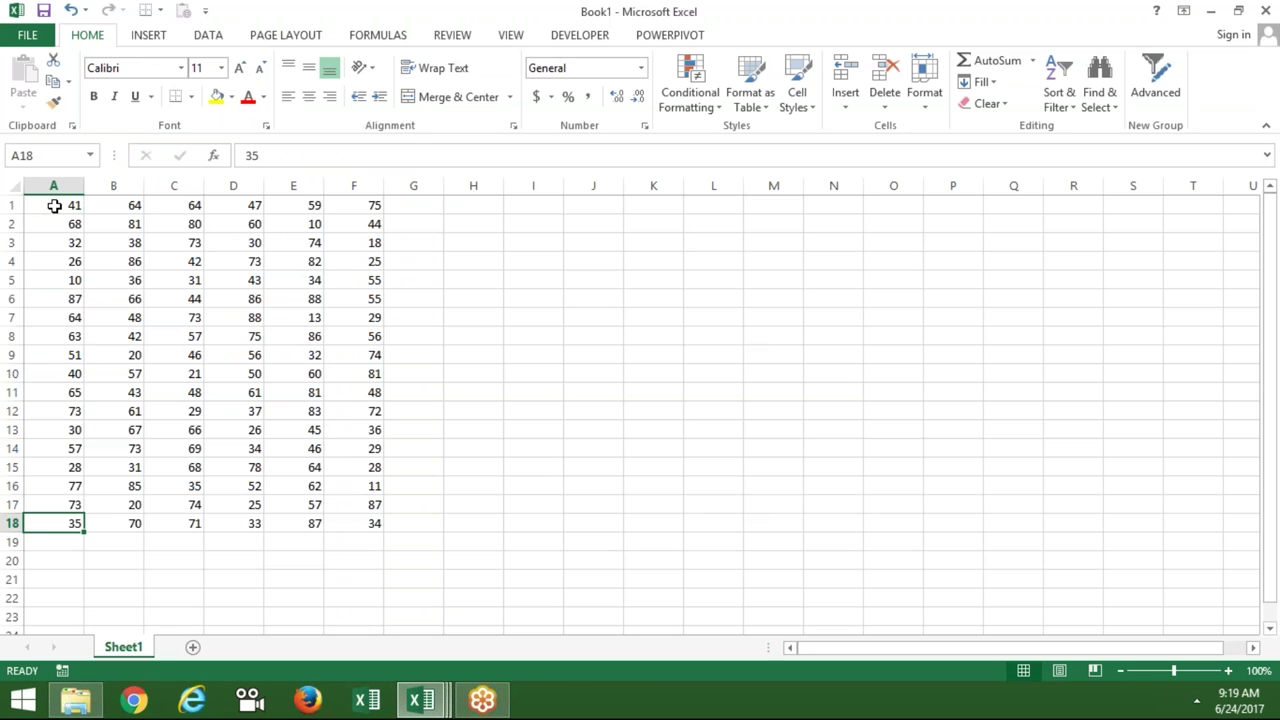
key("alt+Tab")
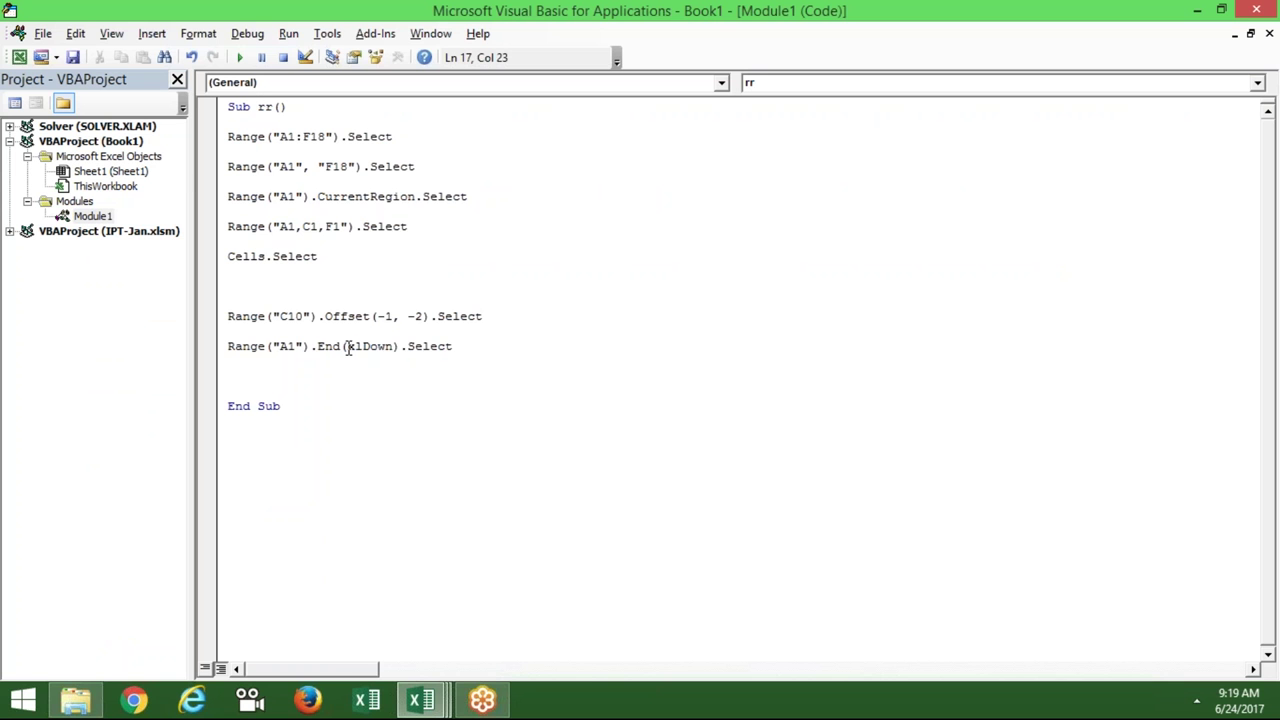
left_click(343, 347)
type("(")
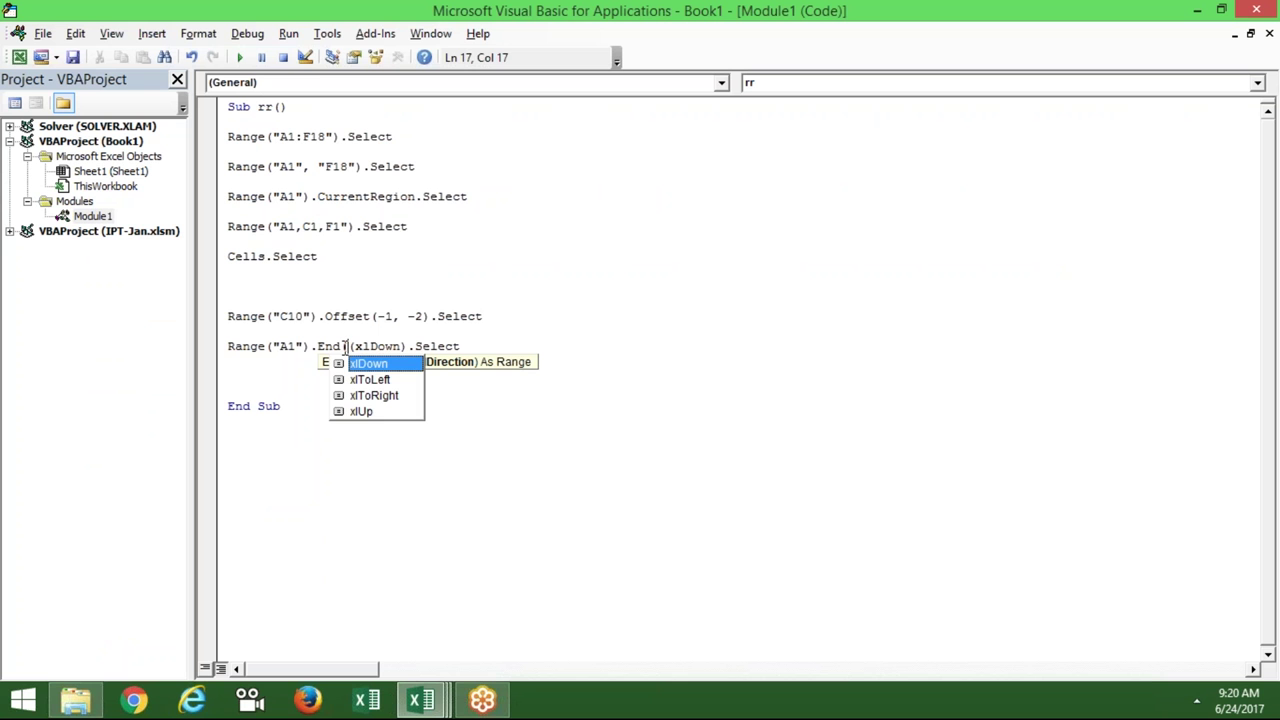
key("BackSpace")
left_click(294, 378)
key("alt+F11")
- Select the whole number block from D10 with Ctrl+A, cancelling a stray entry
left_click(248, 372)
key("ctrl+a")
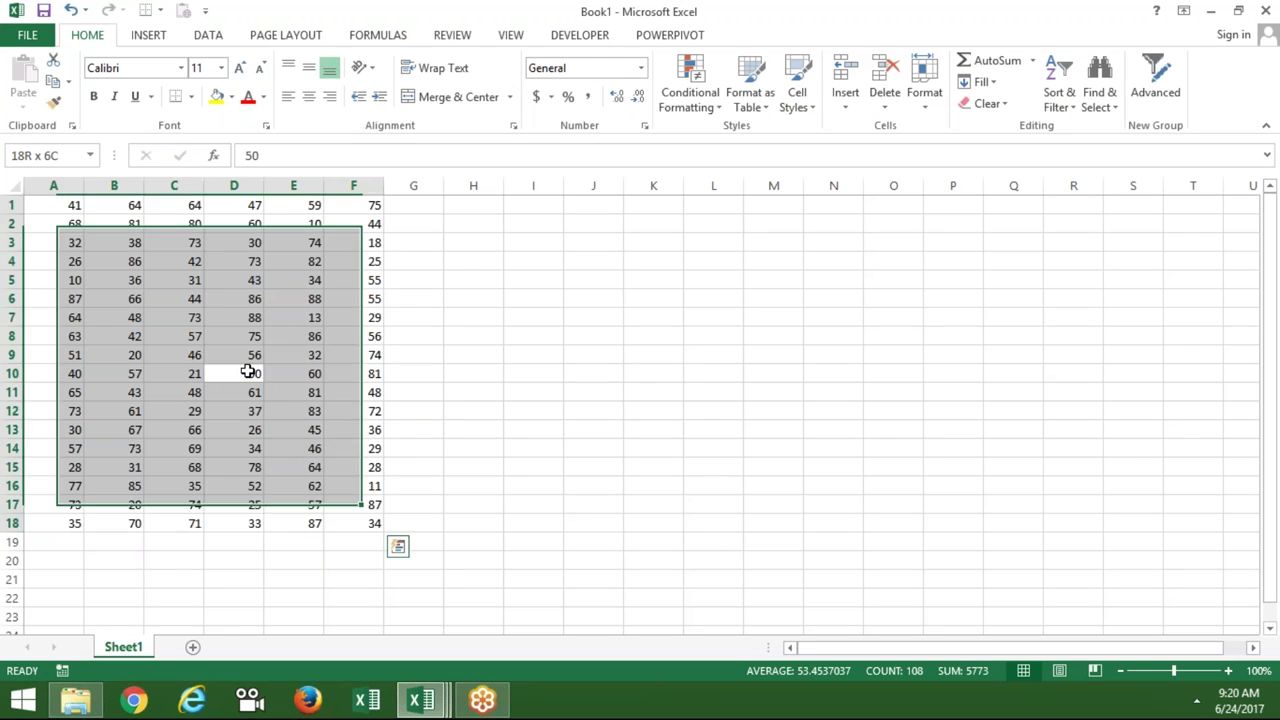
type("`")
key("Escape")
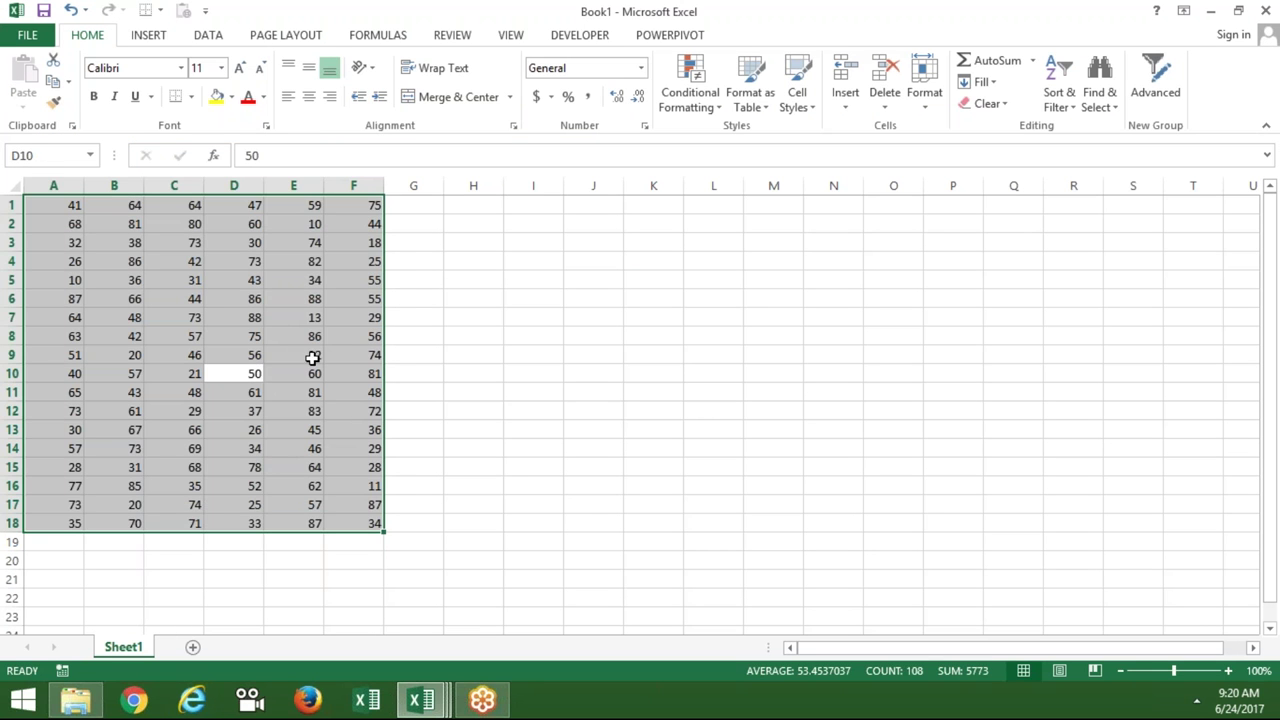
- Enter aa in G8 and a in H6, then see Ctrl+A expand to A1:H18
left_click(405, 337)
type("aa")
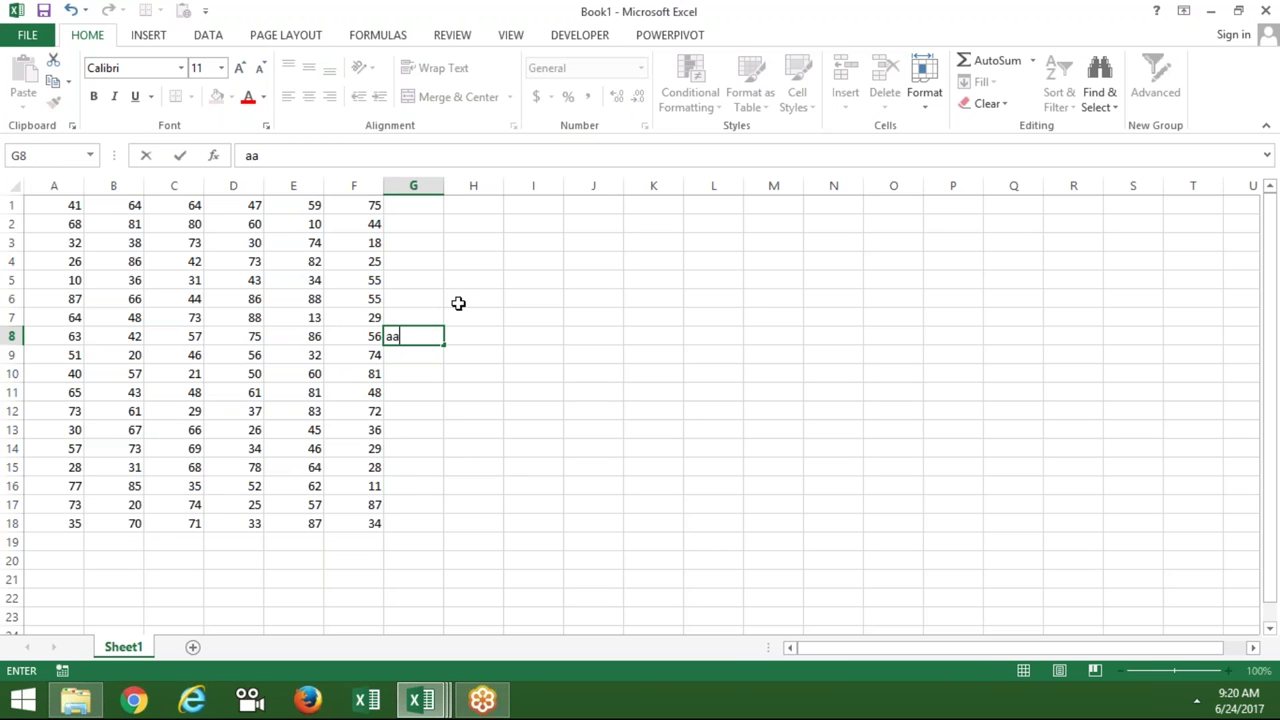
left_click(459, 303)
type("a")
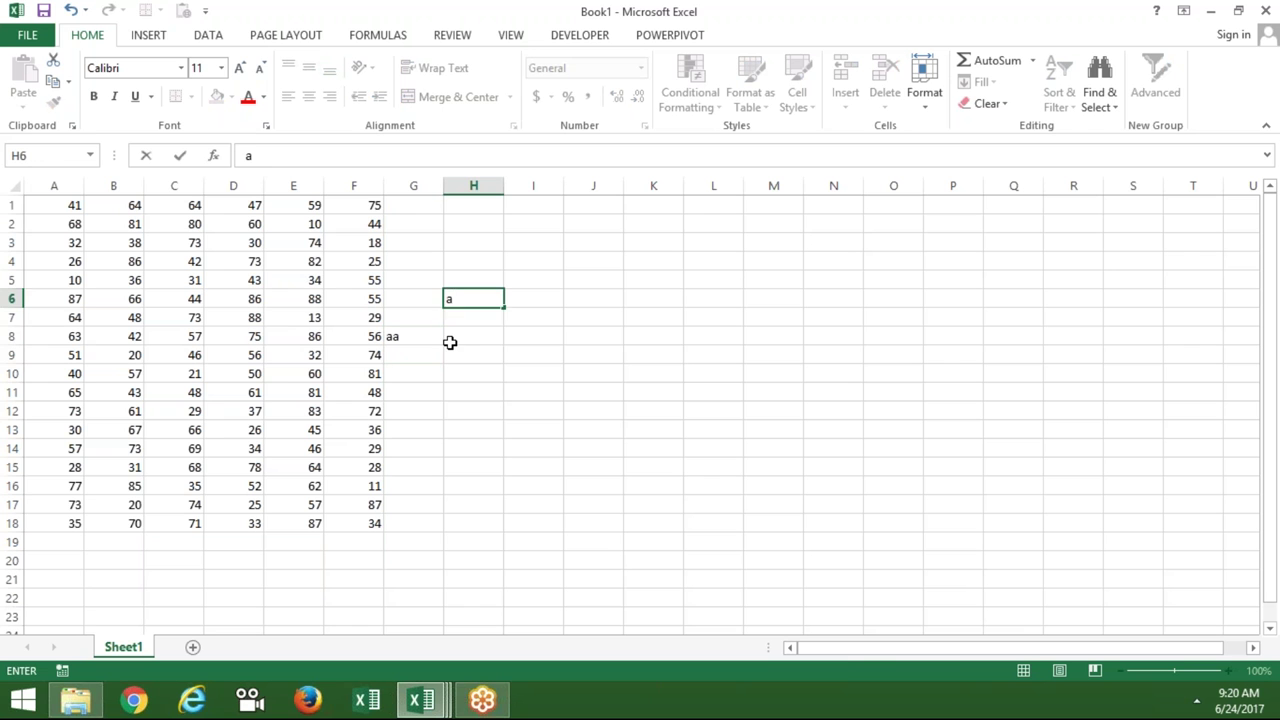
key("Return")
left_click(449, 343)
left_click(251, 312)
key("ctrl+a")
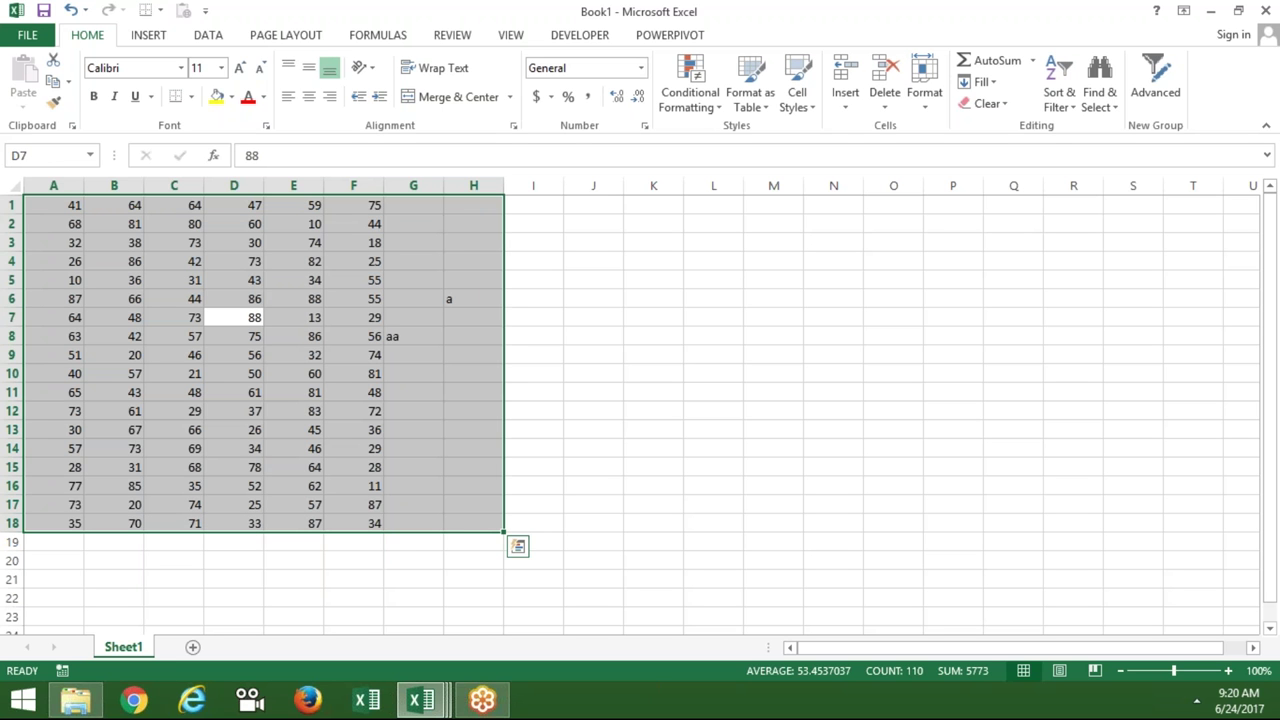
- Select from A1 across to F1 and down to row 18 with Ctrl+Shift+Right and Ctrl+Shift+Down
left_click(60, 200)
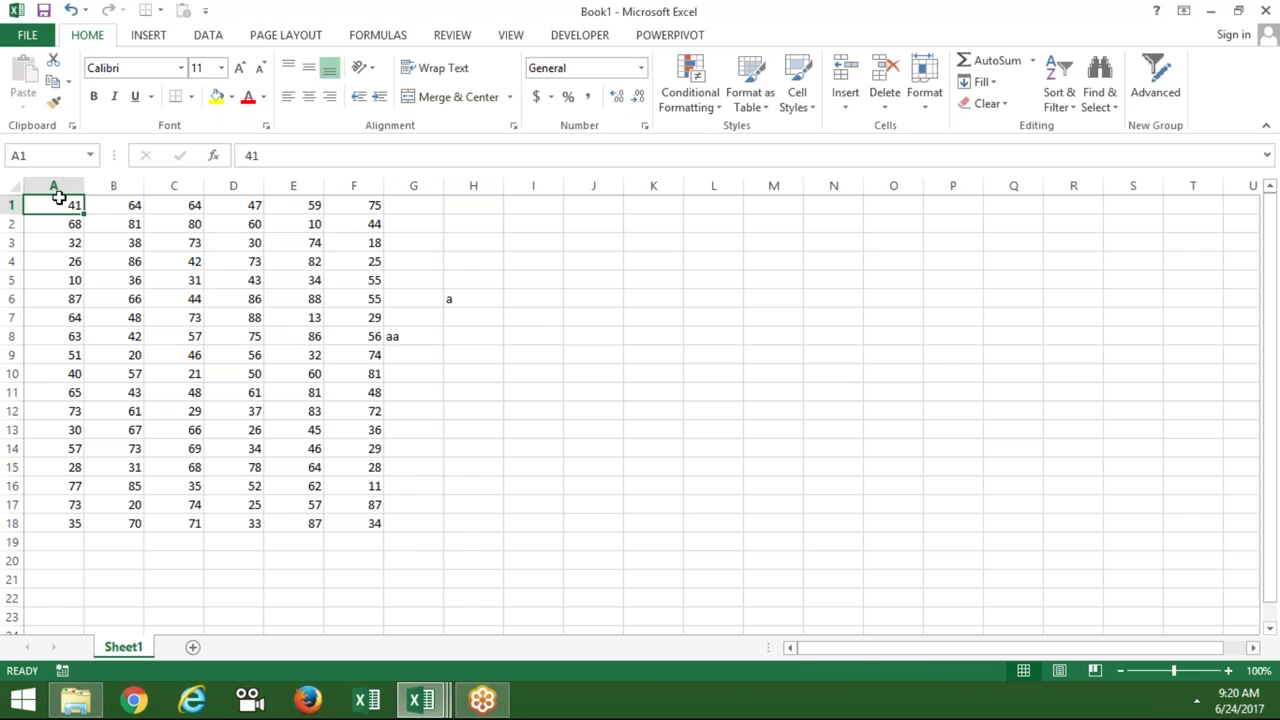
key("ctrl+shift+Right")
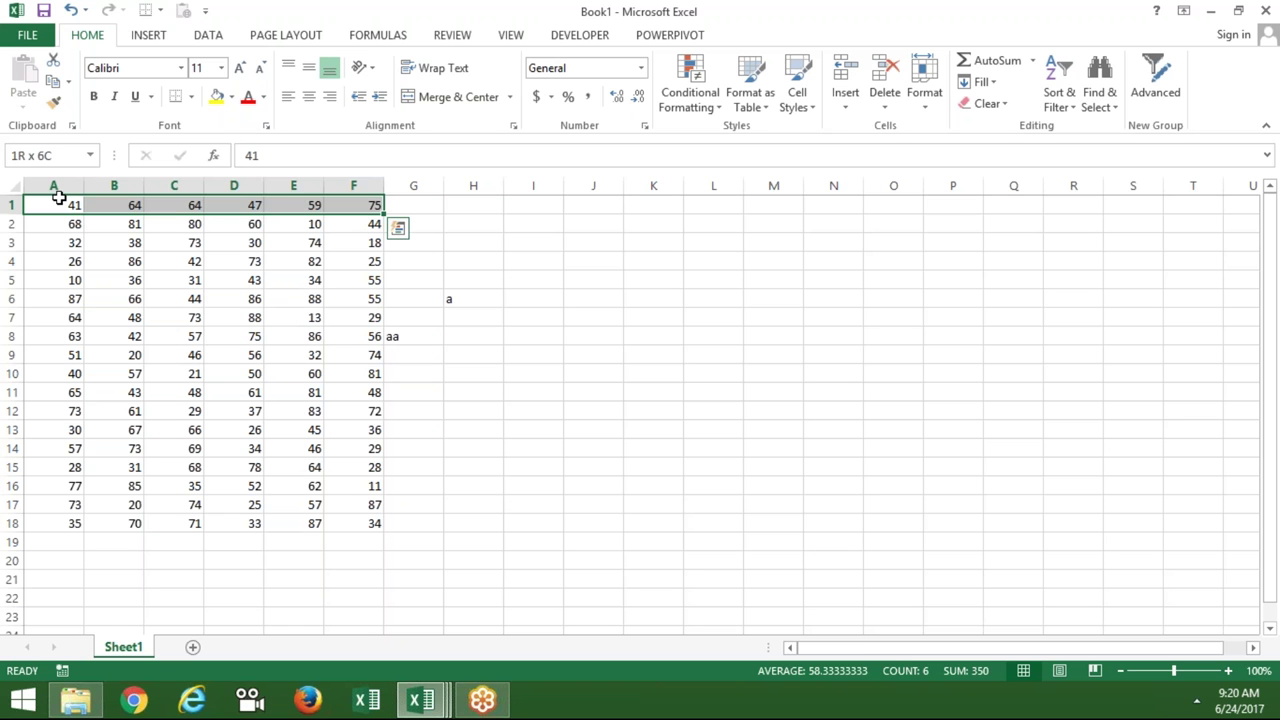
key("ctrl+shift+Down")
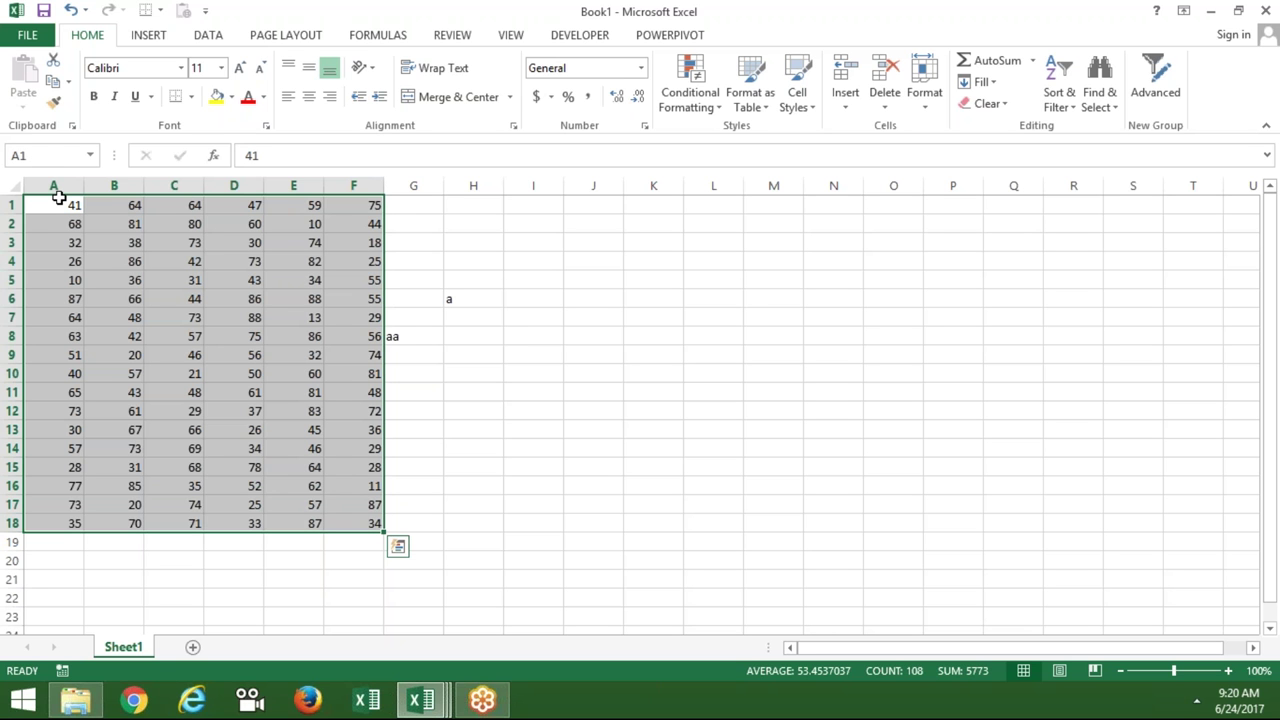
key("alt+Tab")
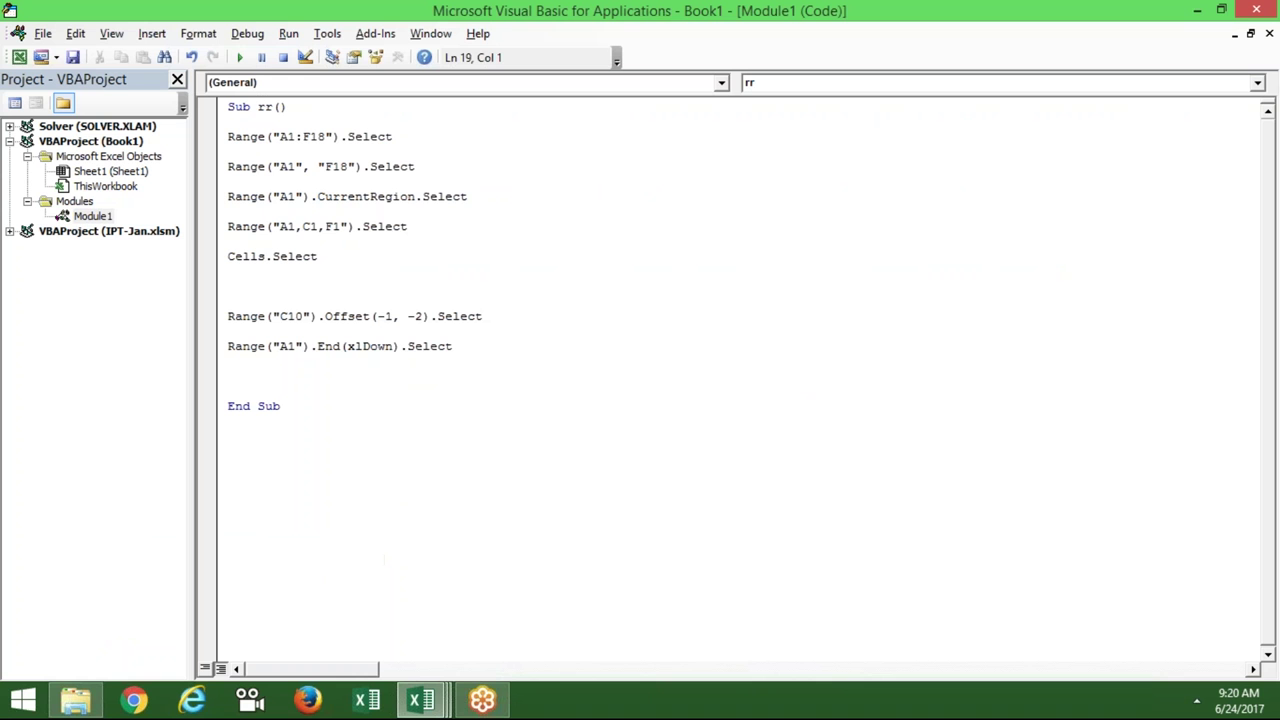
- Write line 19 as Range("A1", Range("A1").End(xlToLeft)).Select using IntelliSense
type("ra")
key("BackSpace")
key("BackSpace")
left_click(207, 168)
type("range")
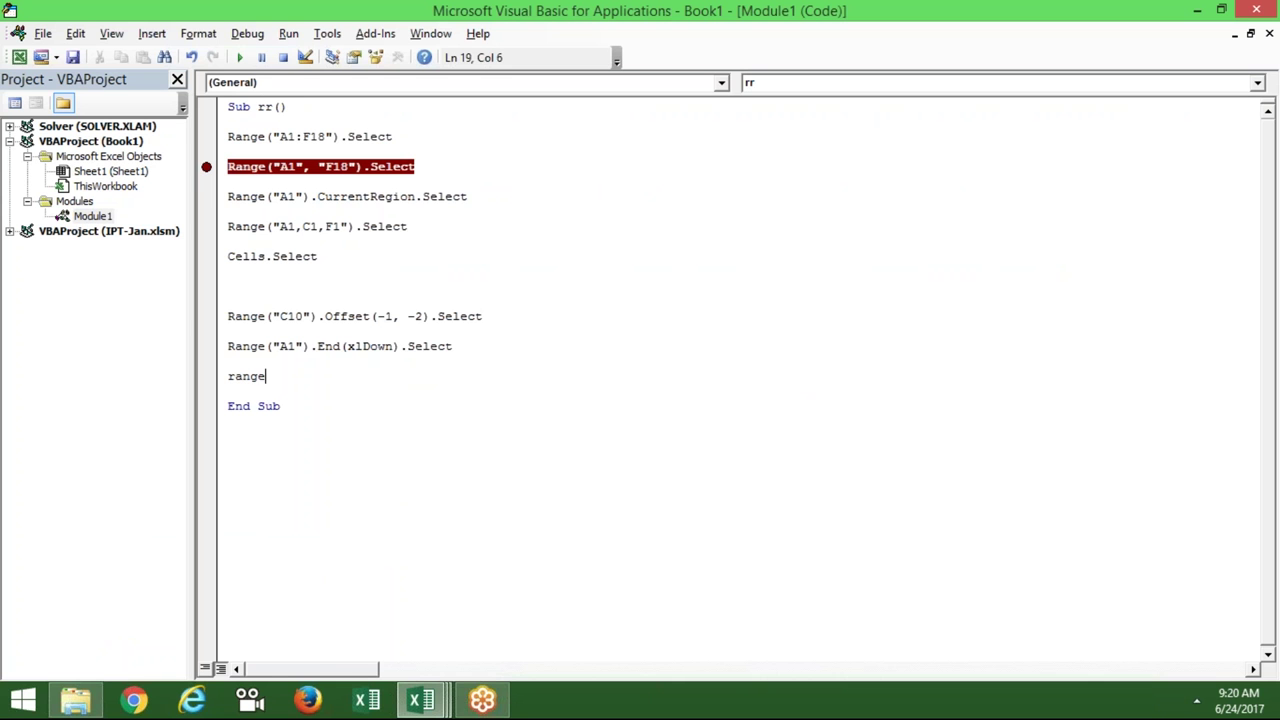
type("(\"A1\"")
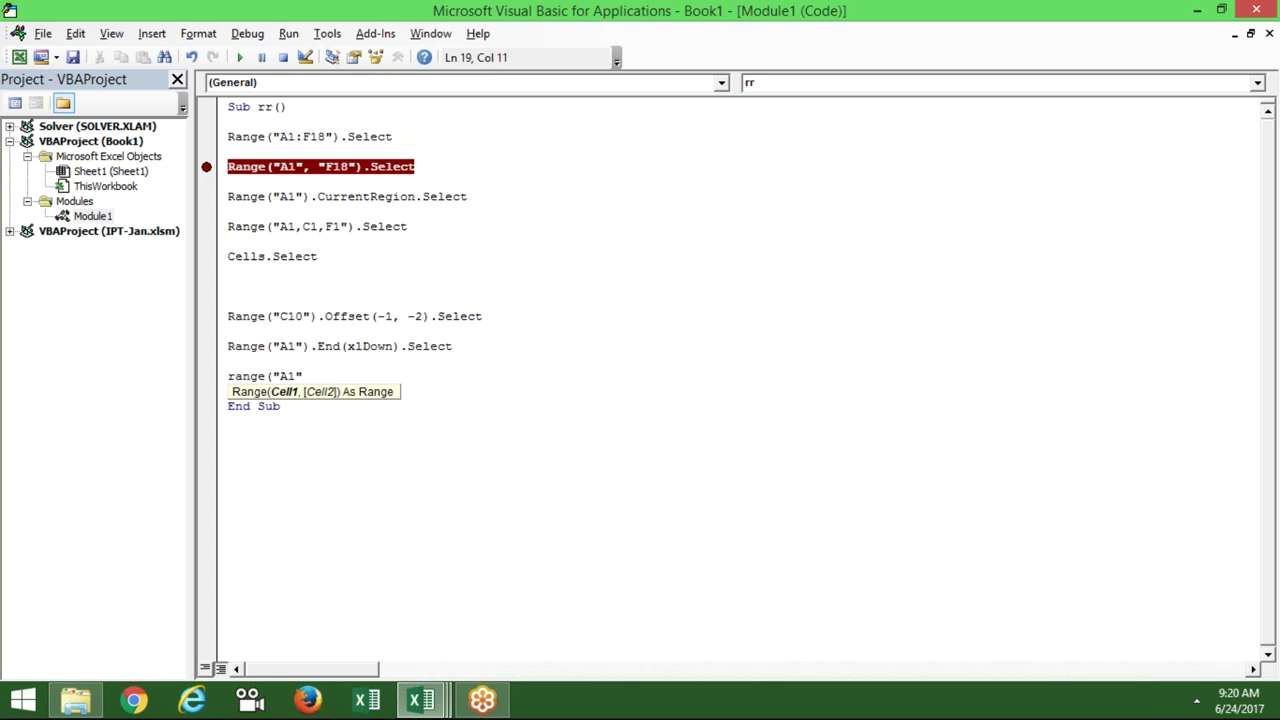
type(",range(\"A1\")")
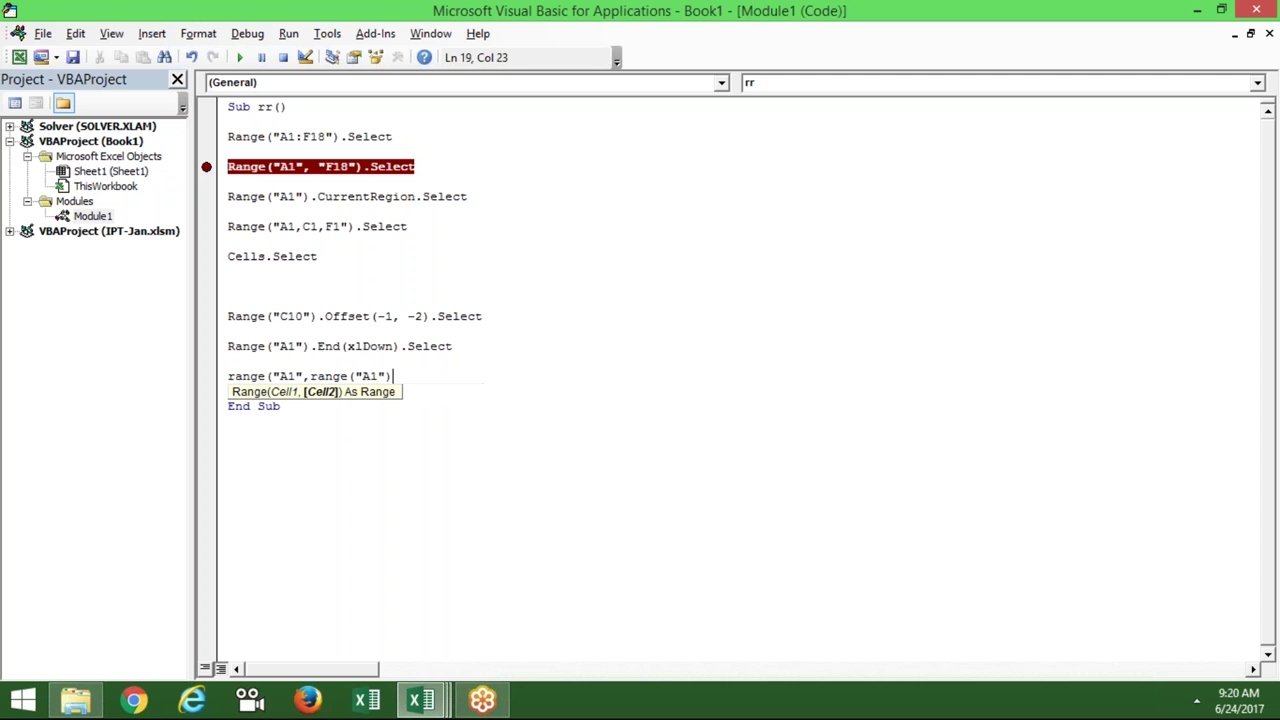
type(".end(")
key("Down")
key("Tab")
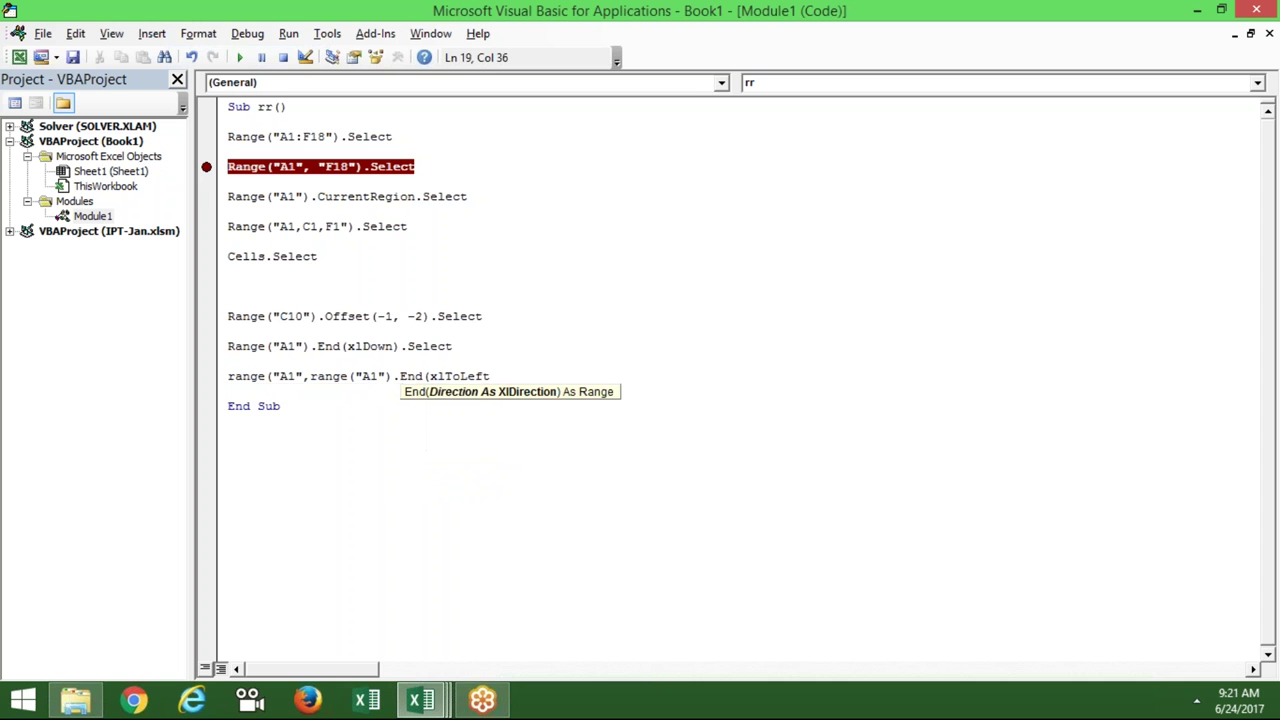
type(").se")
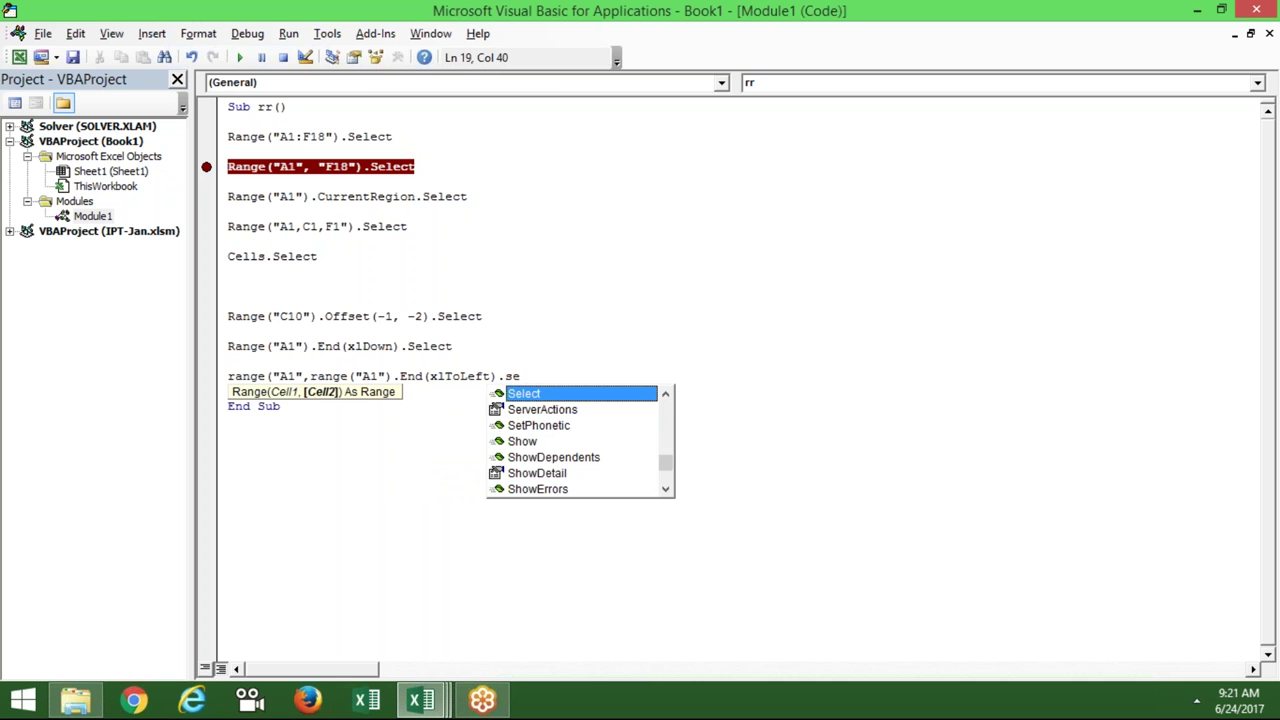
key("BackSpace")
key("BackSpace")
type(")).se")
key("Tab")
key("Return")
- Remove the breakpoint on the A1–F18 line and select only cell A1 in the workbook
mouse_move(303, 376)
left_mouse_down()
mouse_move(276, 380)
mouse_move(507, 378)
left_mouse_up()
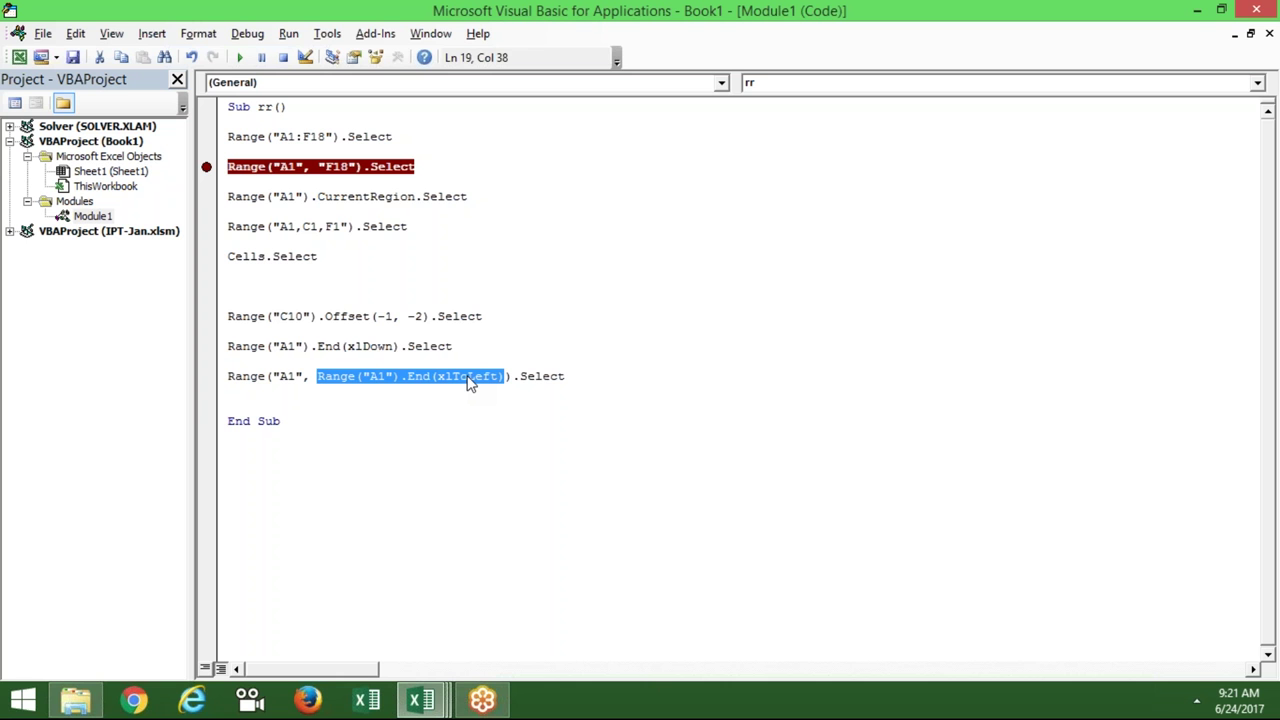
left_click(213, 176)
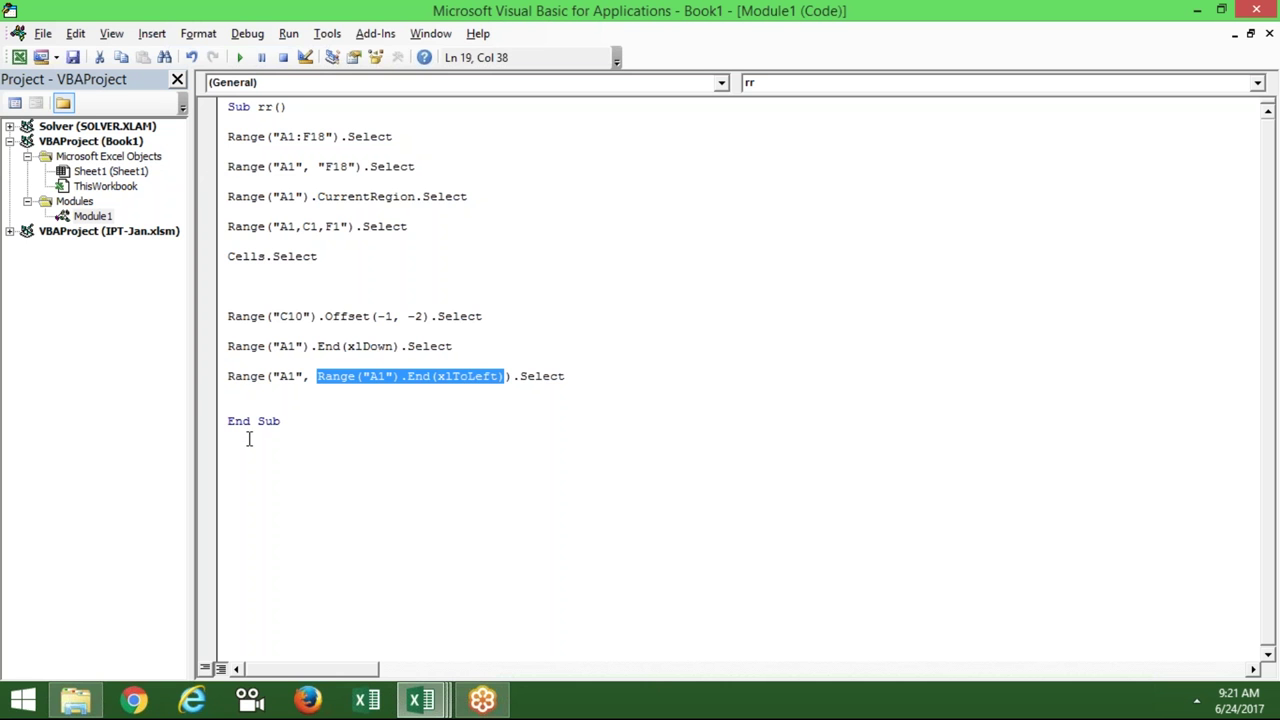
left_click(242, 400)
key("alt+F11")
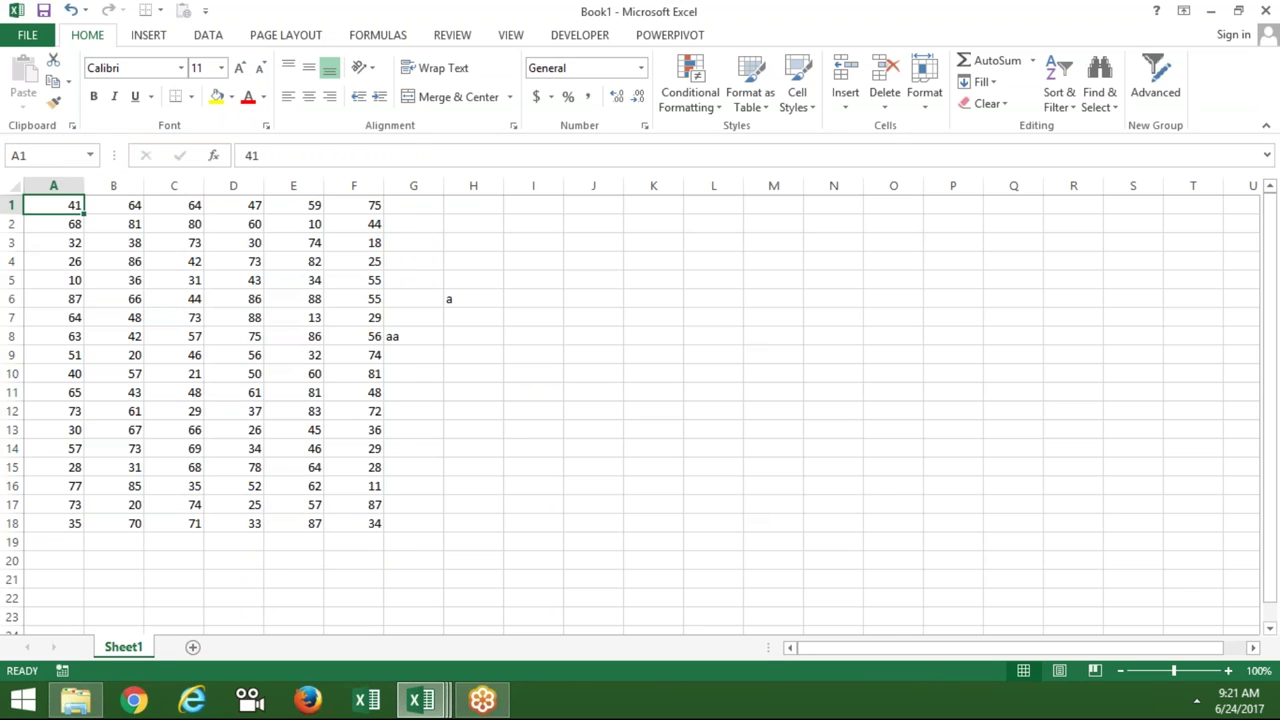
left_click(53, 205)
key("alt+F11")
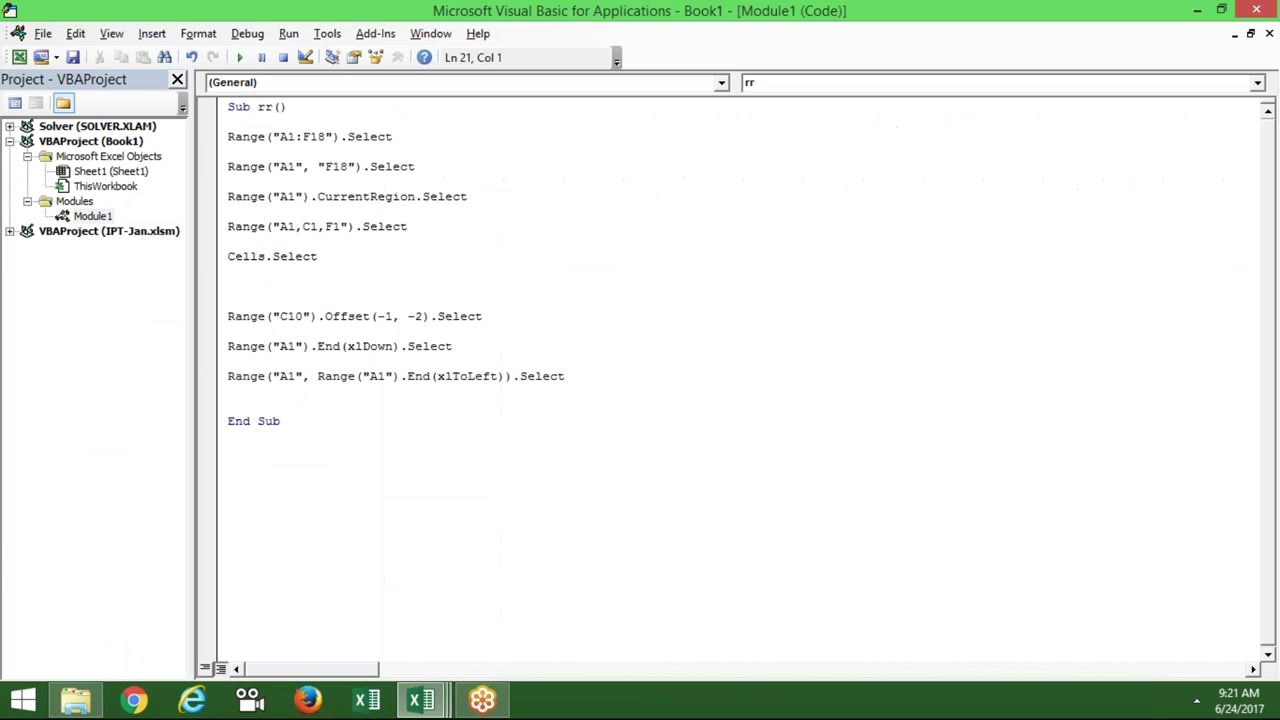
left_click(228, 391)
- Add line 20 Range(Selection, Selection.End(xlDown)).Select, with blank lines before End Sub
type("range(selection")
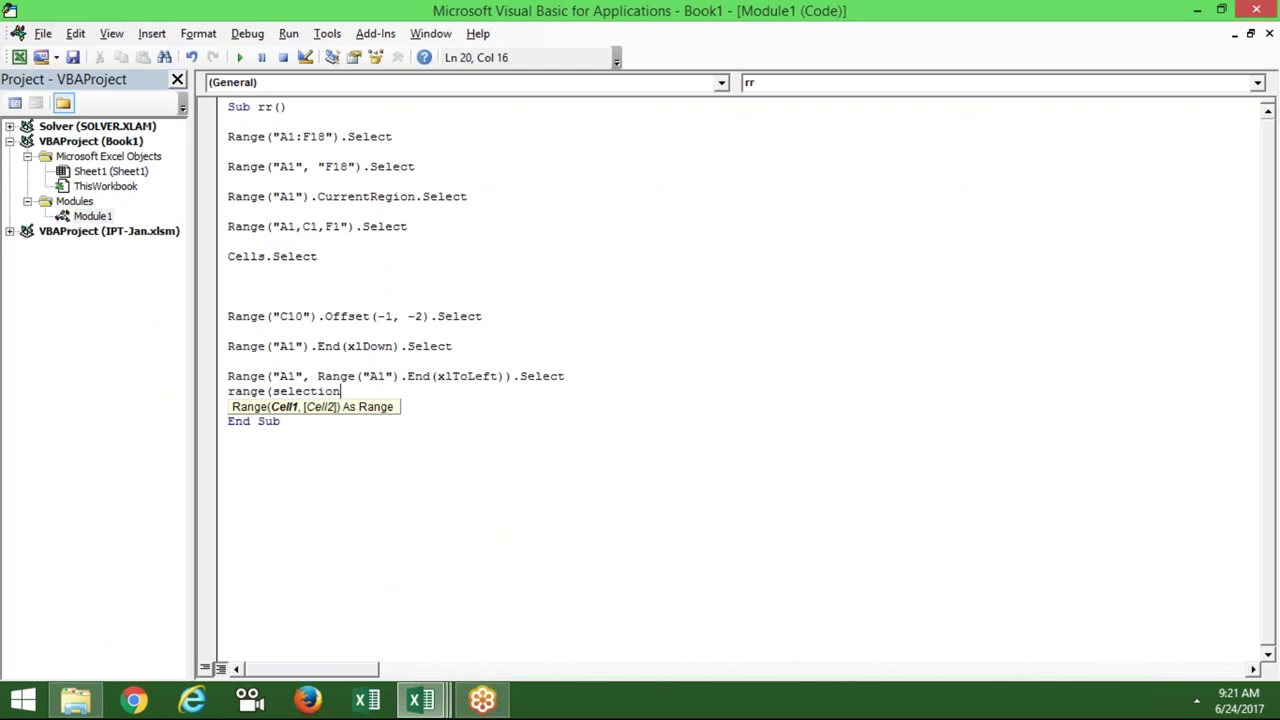
type(",")
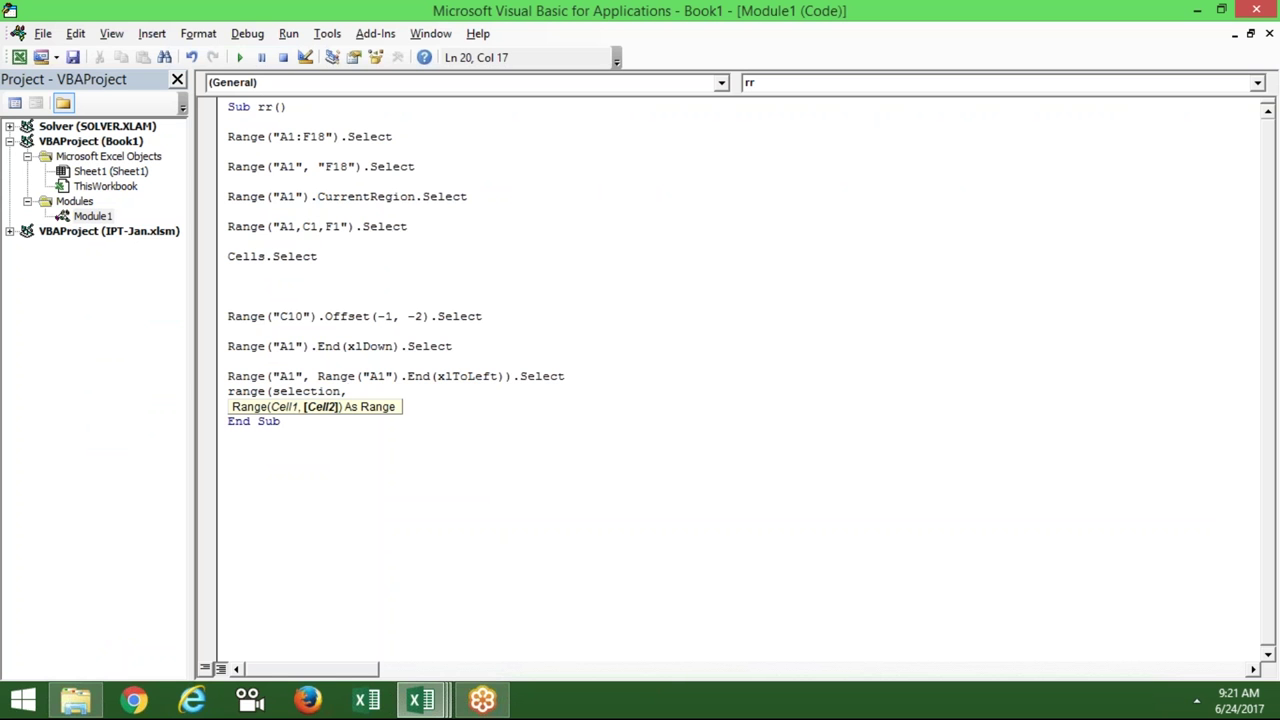
type("selection.end(")
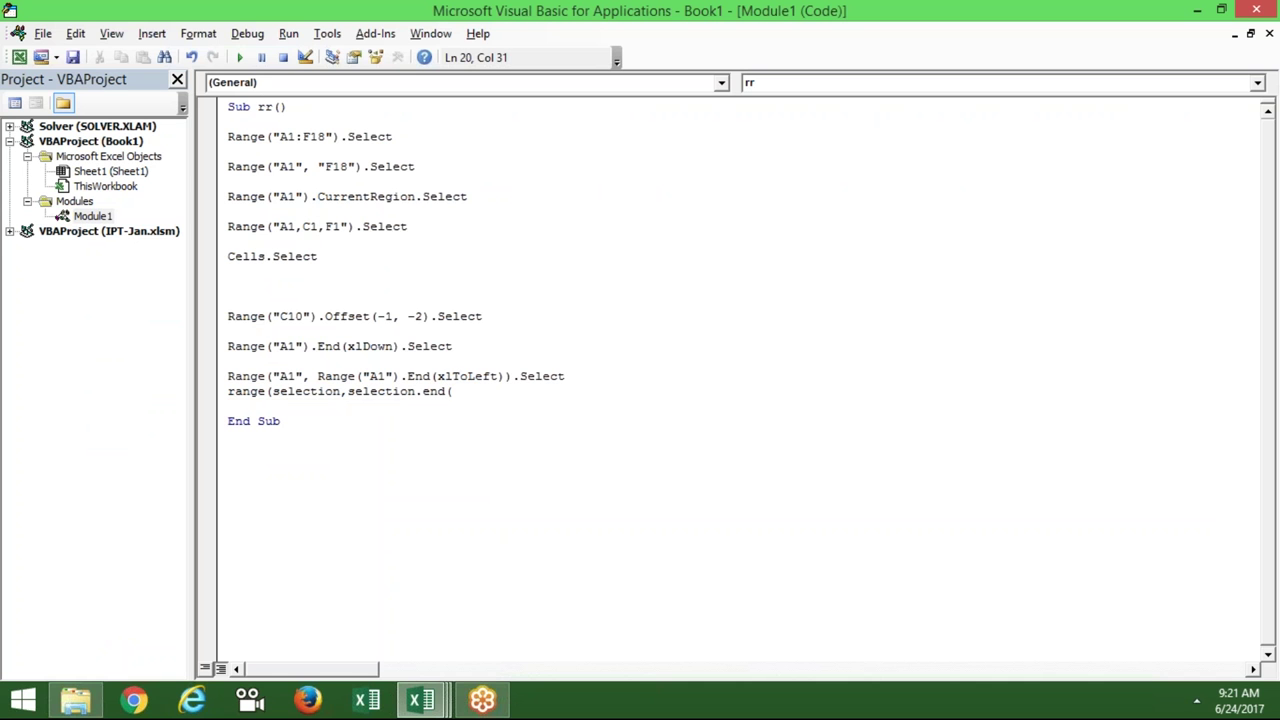
type("xldwn")
key("BackSpace")
key("BackSpace")
type("own)).Select")
key("Return")
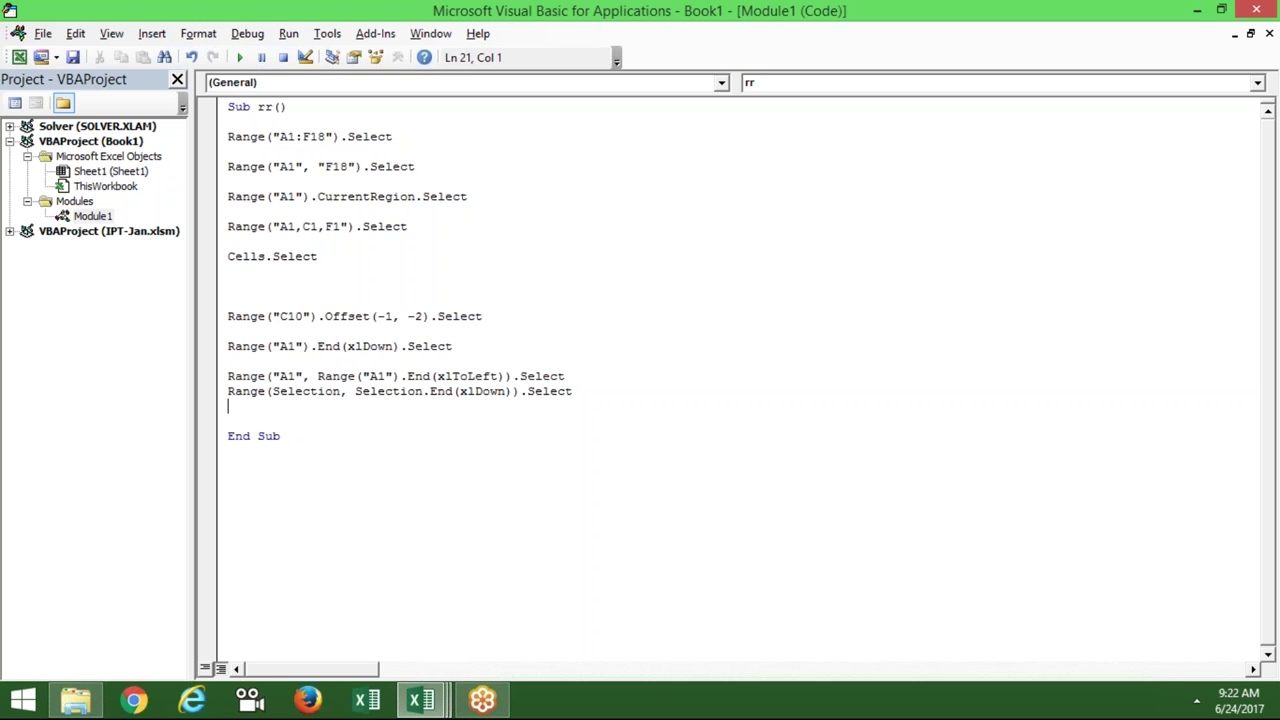
key("Return")
key("Return")
key("Up")
key("Up")
key("Up")
key("Up")
key("shift+Down")
key("shift+Down")
key("Down")
key("Down")
key("Down")
key("Up")
- Extend the selection over A1:F18, then clear D1, A13 and F7 to create gaps
key("alt+F11")
key("ctrl+shift+Right")
key("ctrl+shift+Down")
key("ctrl+Home")
key("Right")
key("Right")
key("Right")
key("Delete")
left_click_drag(231, 406, 214, 523)
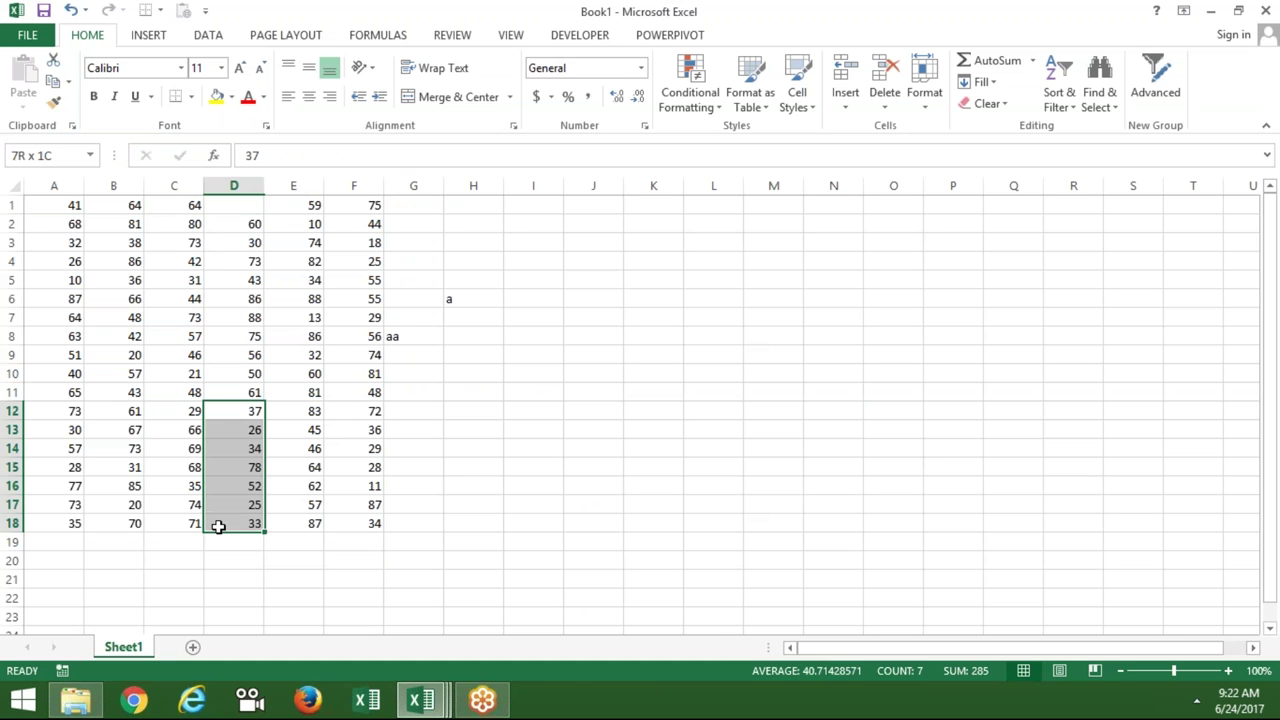
left_click(63, 430)
key("Delete")
left_click(374, 318)
key("Delete")
- Show Ctrl+Shift+Down from A1:C1 stopping at row 12, then add a blank code line
left_click(66, 206)
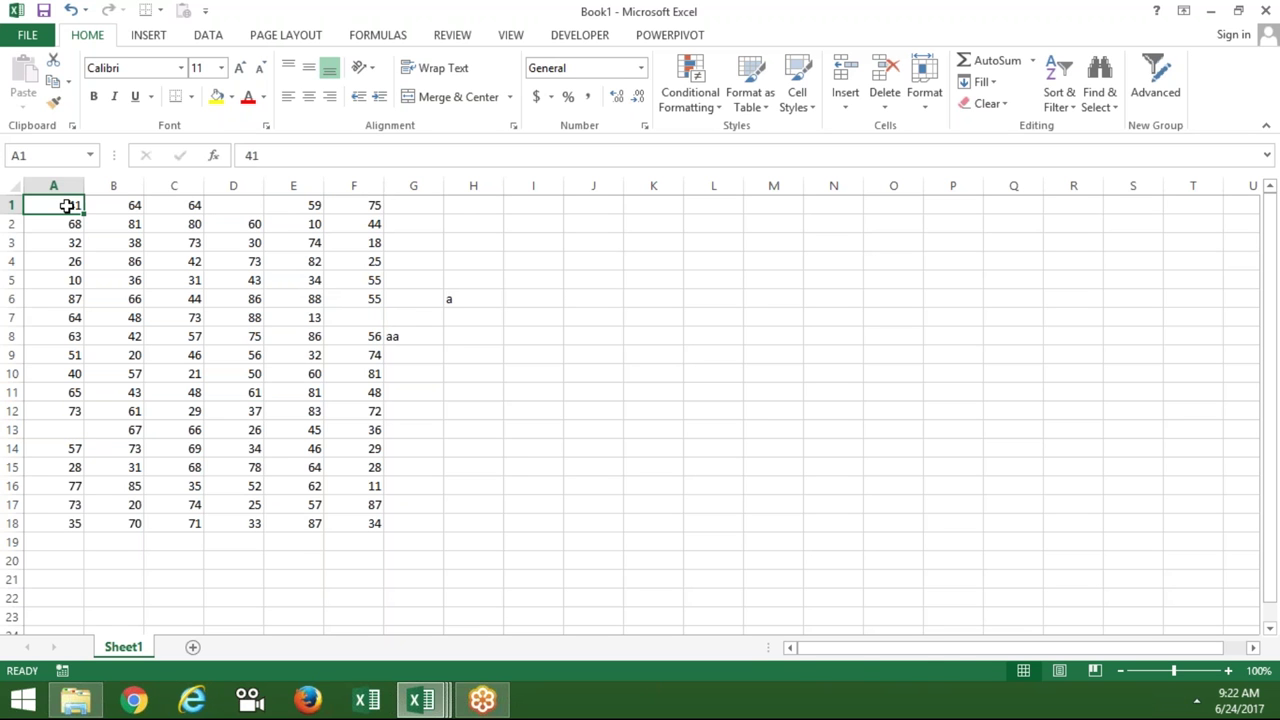
key("shift+Right")
key("shift+Right")
key("ctrl+shift+Down")
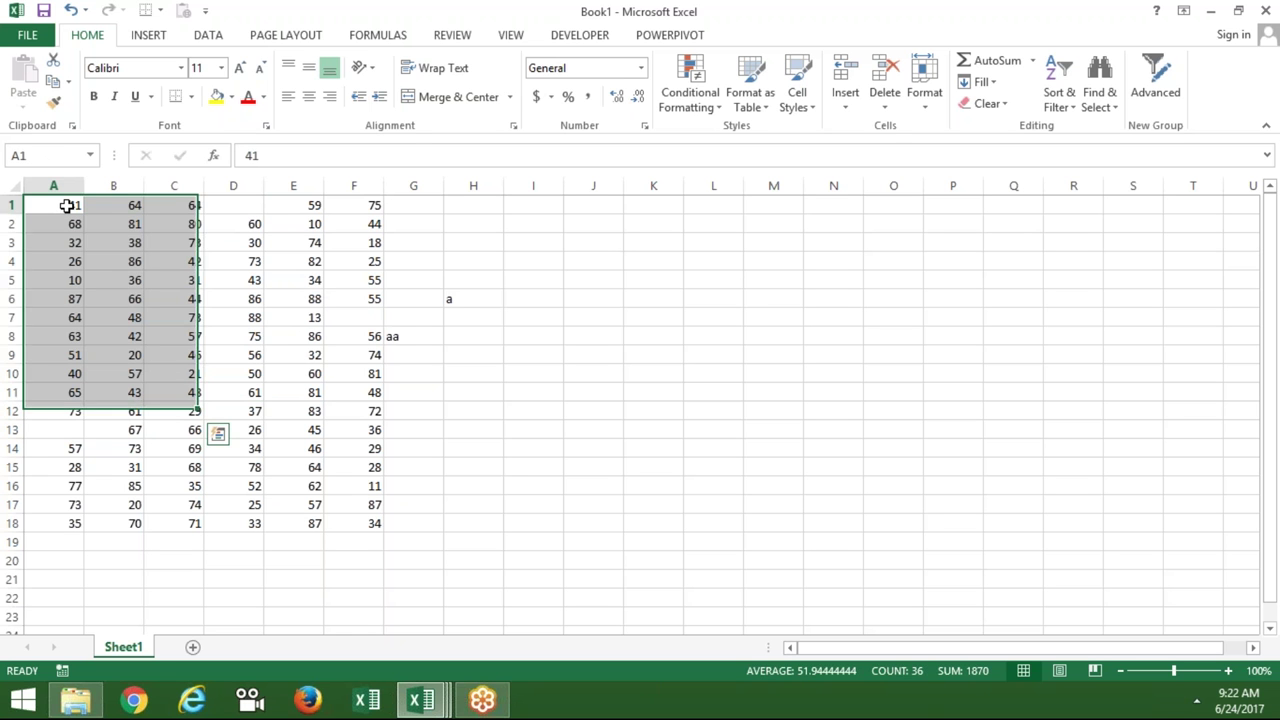
left_click(66, 206)
key("alt+F11")
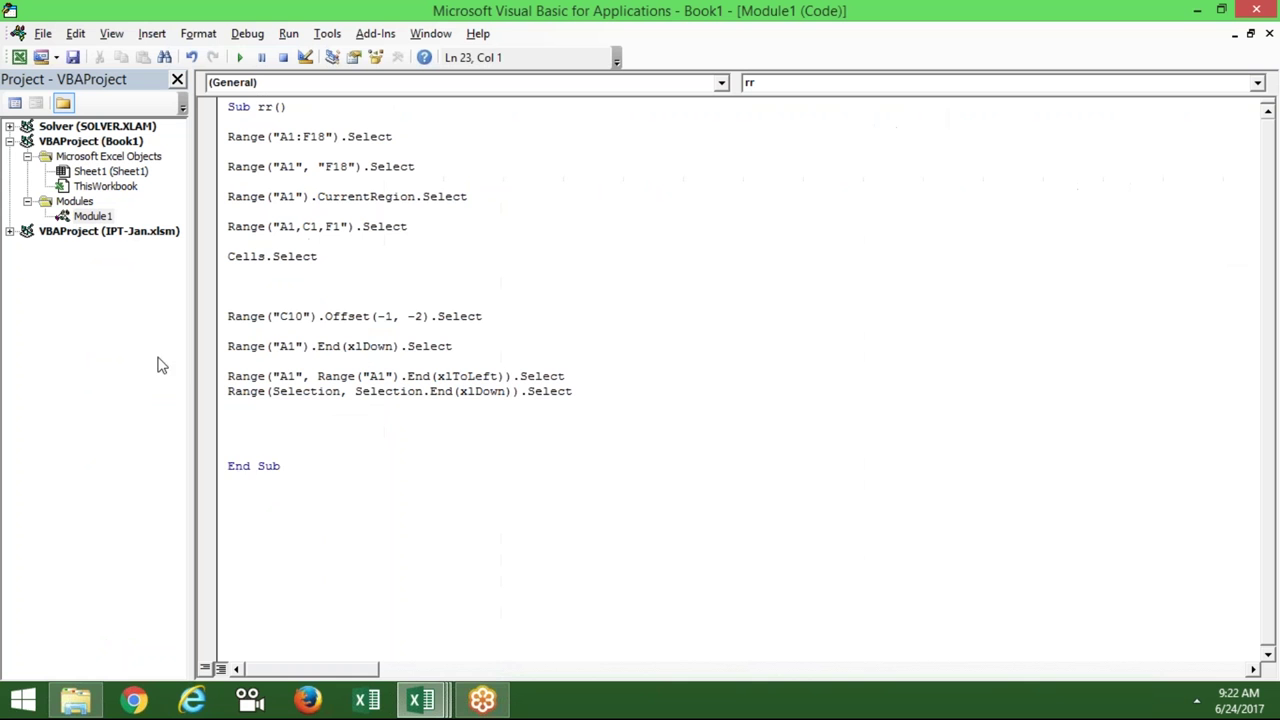
key("Return")
- Type C = Range("xfd1").End(xlToRight).Column on line 23
key("Up")
type("r")
type("=range")
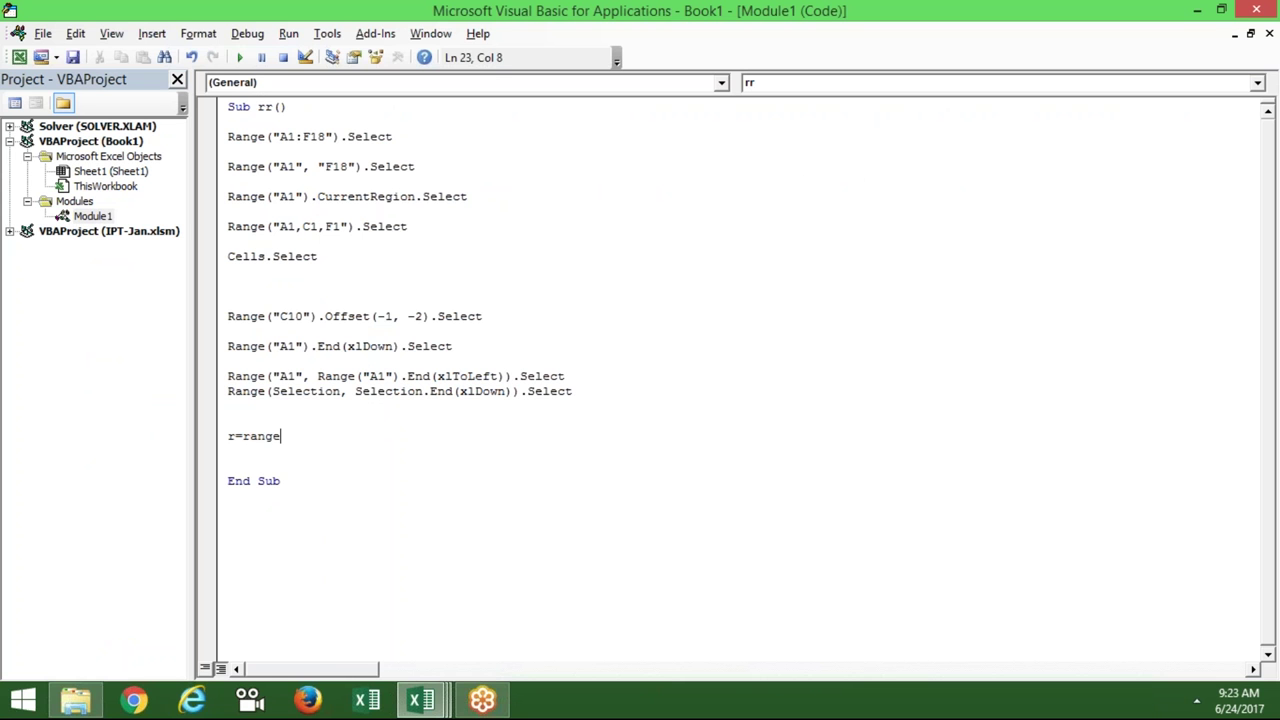
type("(\"xfd1")
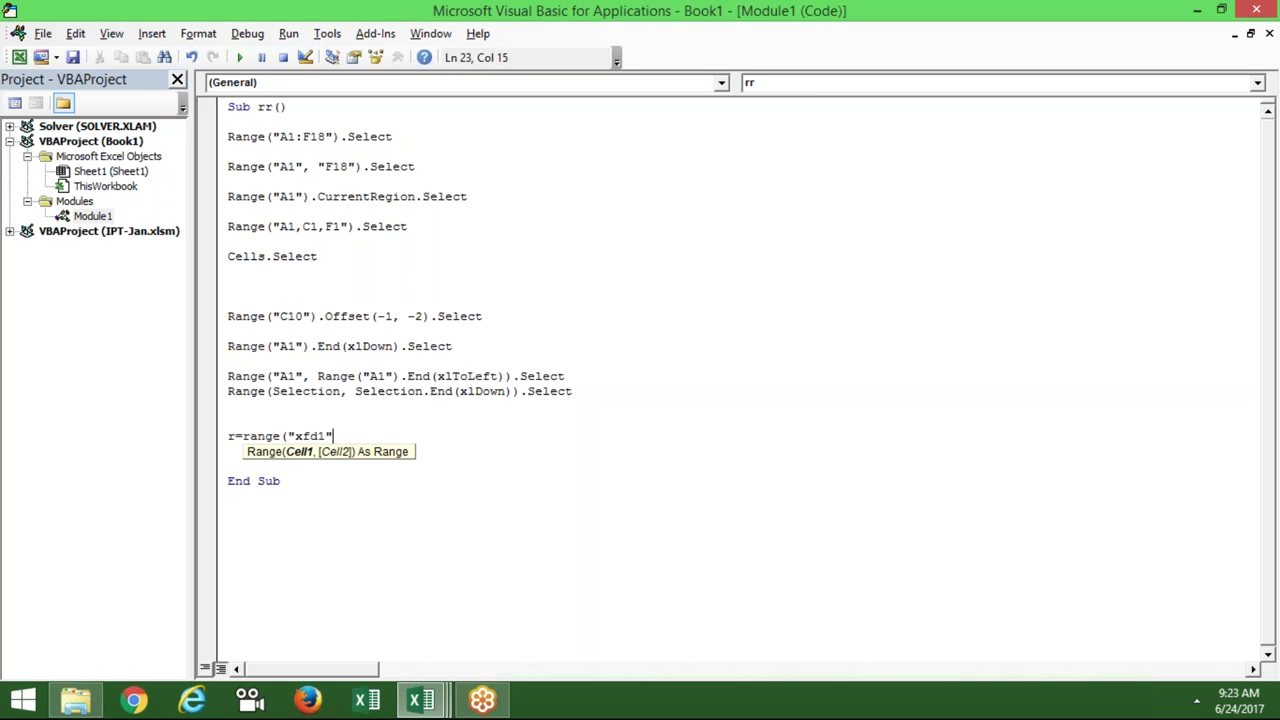
type(").en")
key("Tab")
type("(xl")
key("Down")
key("Down")
key("Tab")
type(")")
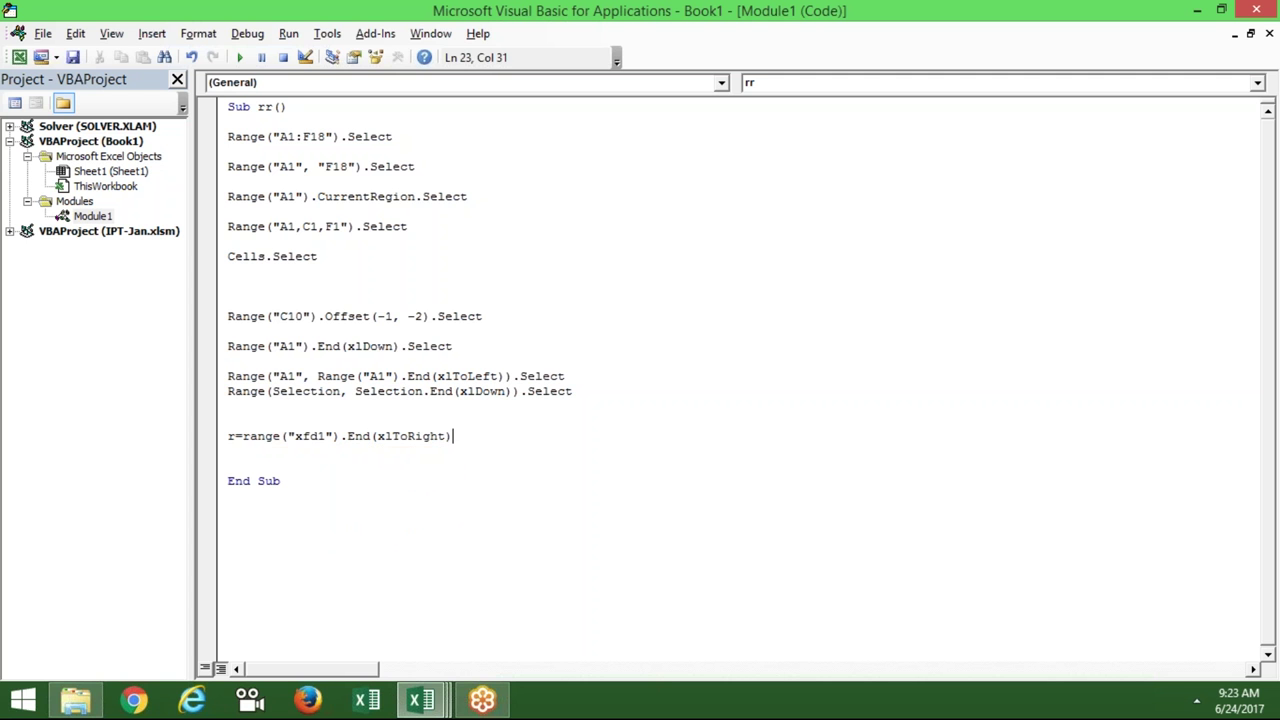
type(".col")
key("Tab")
key("Return")
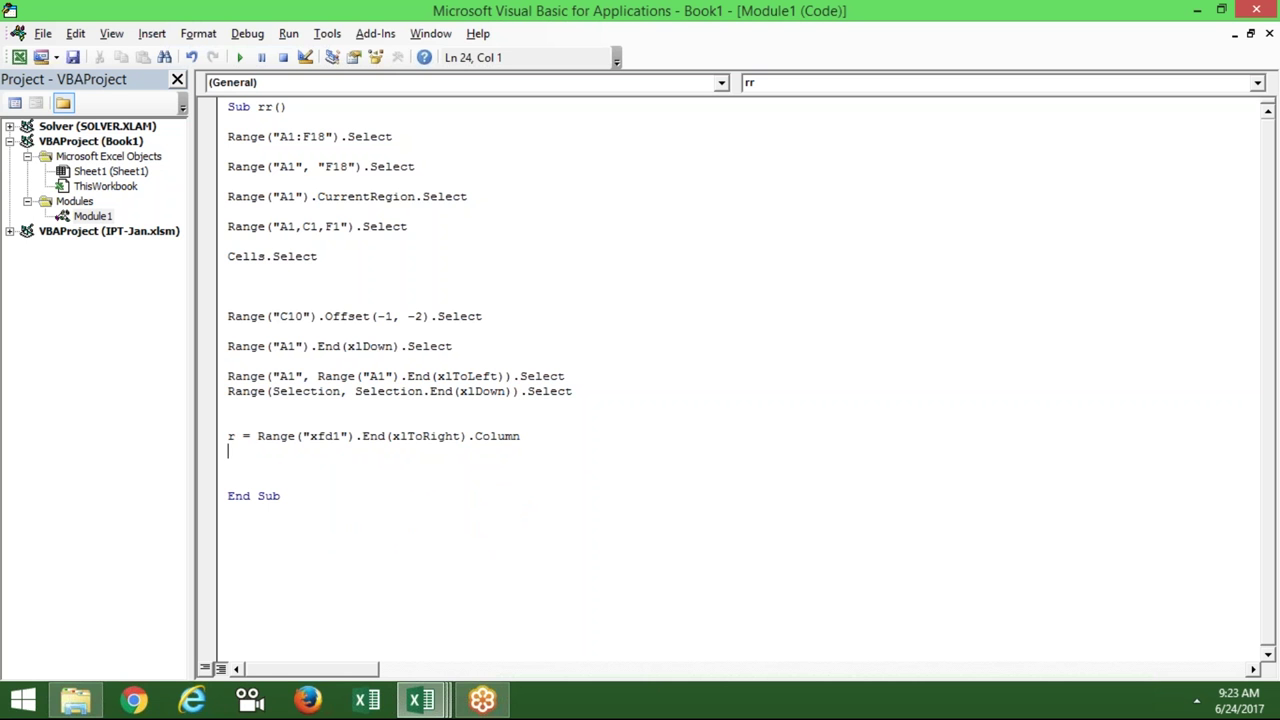
key("Up")
key("Delete")
type("C")
key("Down")
- In the worksheet, jump from column G to XFD1, then back left to F1
key("alt+F11")
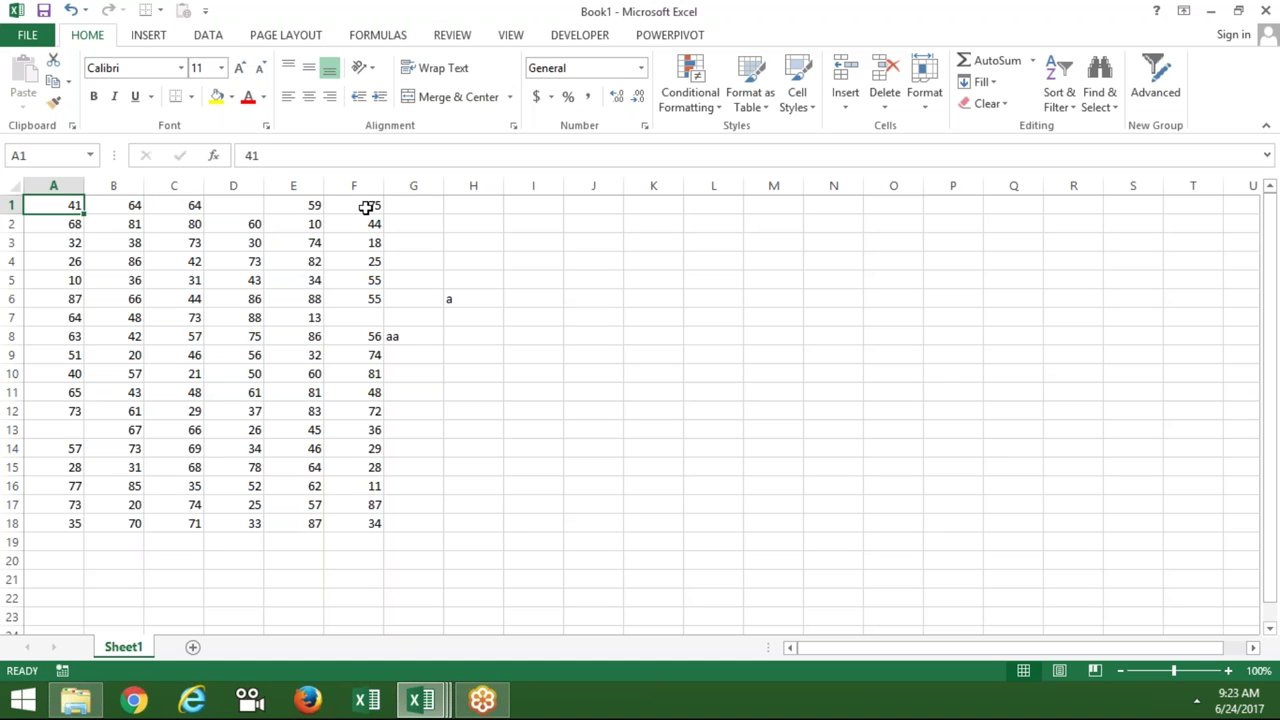
left_click(419, 213)
key("Down")
key("Down")
key("Down")
key("Up")
key("Up")
key("Up")
key("Up")
key("Up")
key("ctrl+Right")
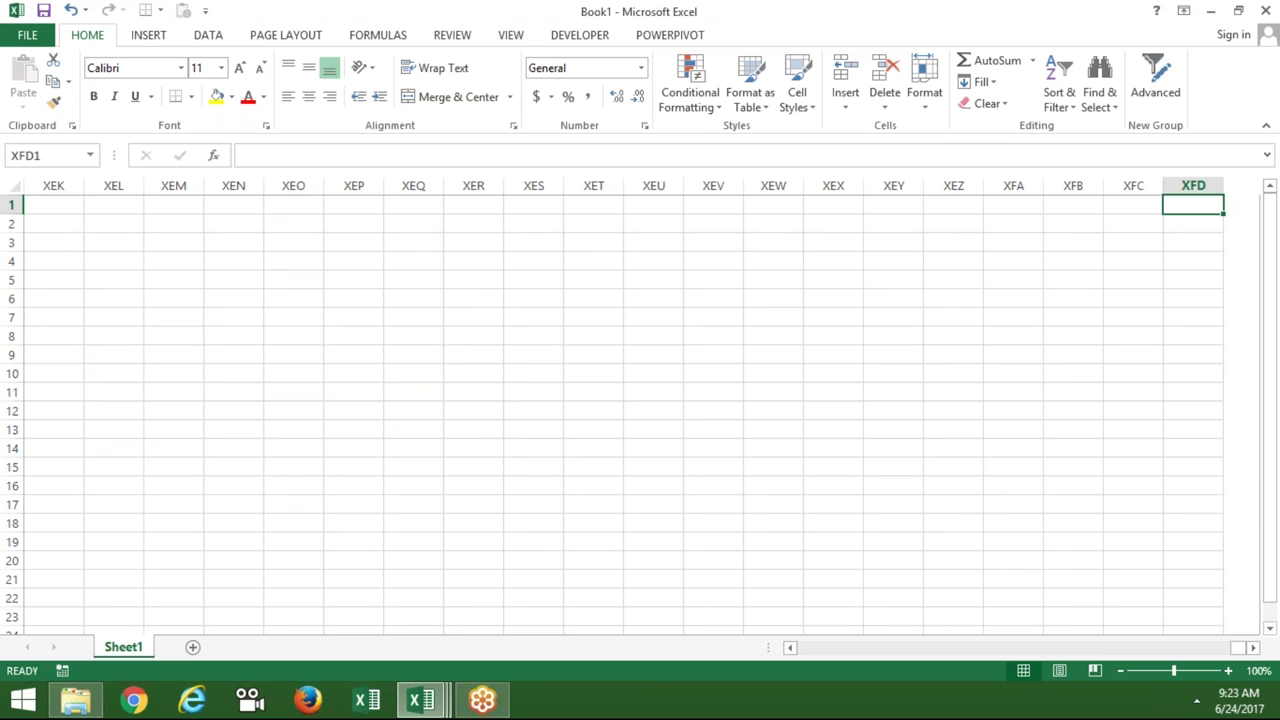
key("ctrl+Left")
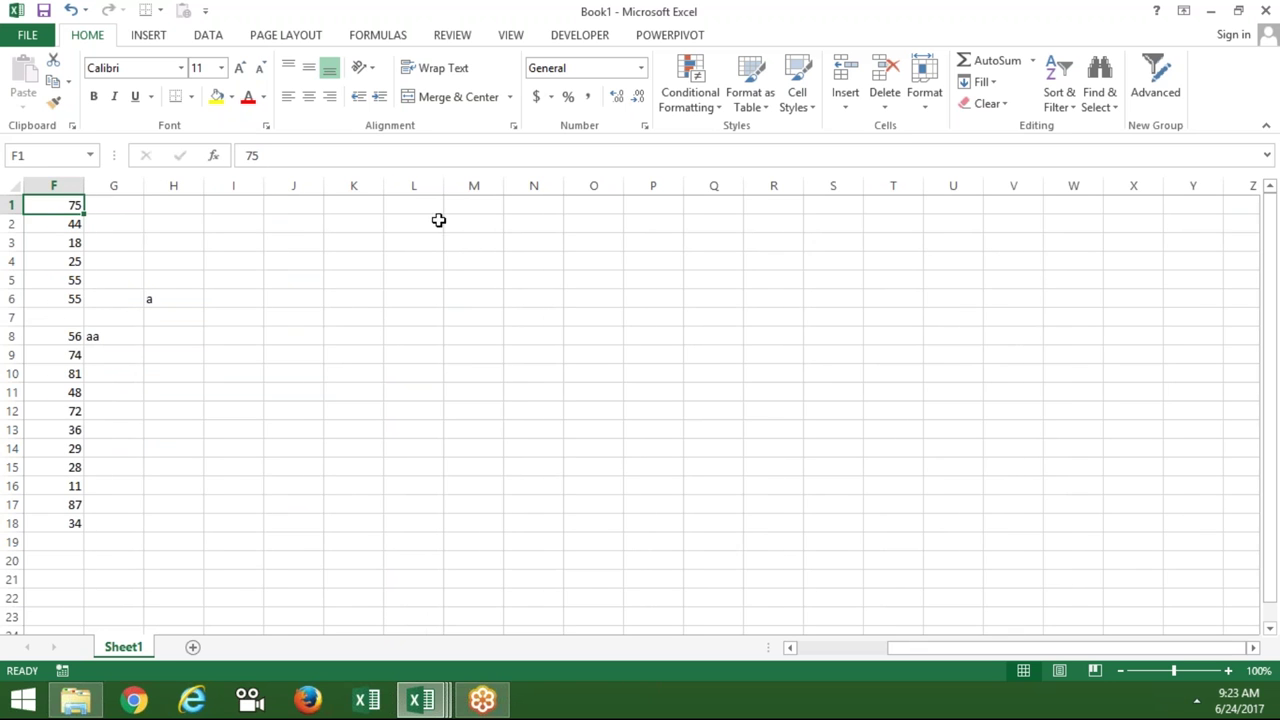
left_click_drag(930, 647, 790, 645)
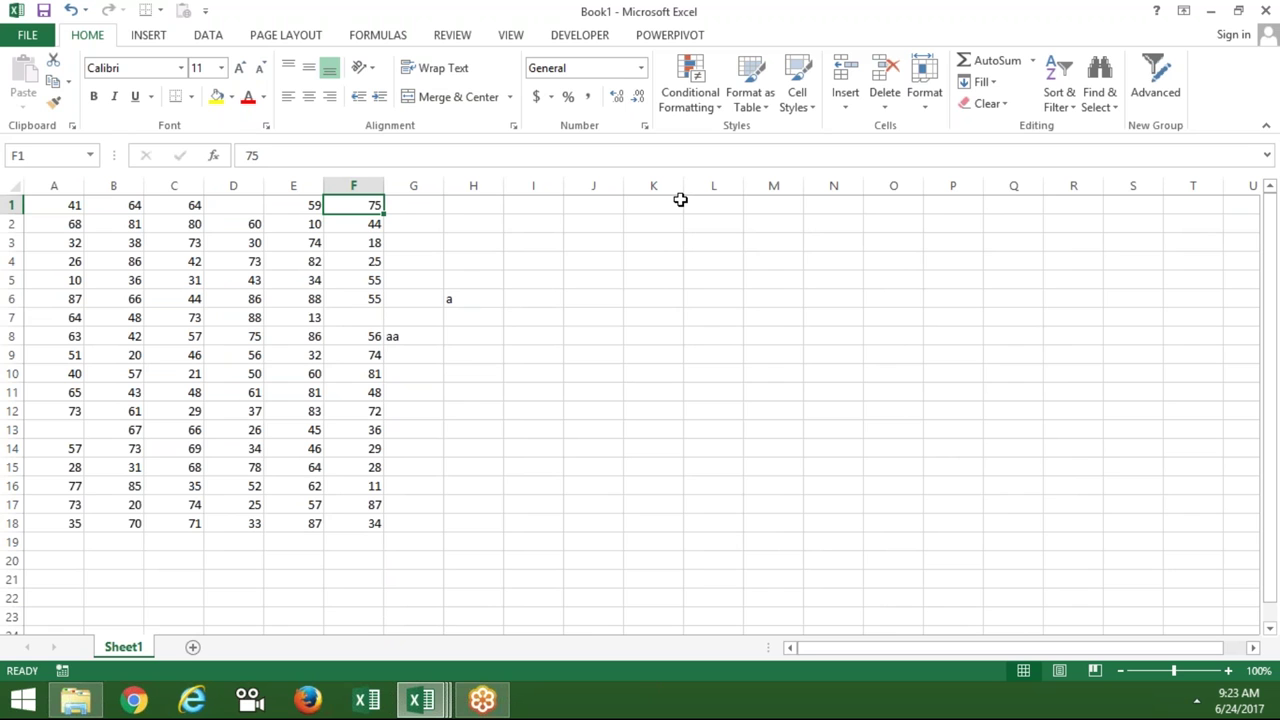
key("alt+Tab")
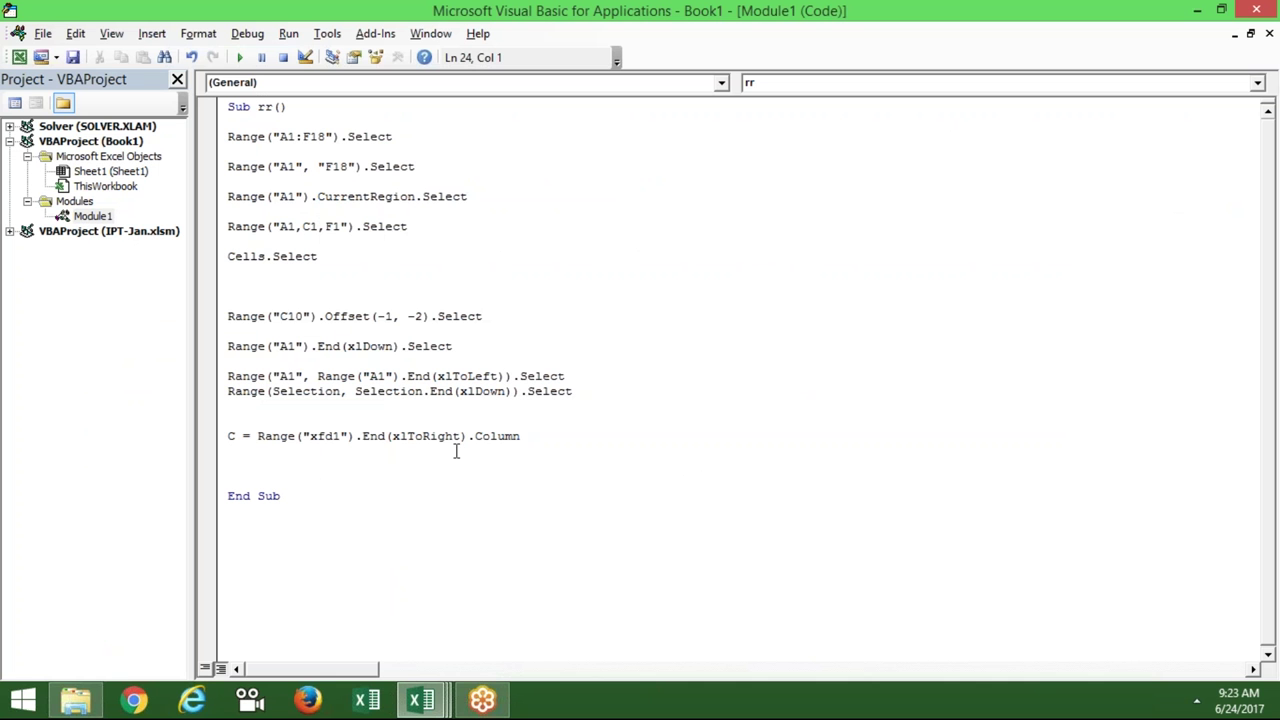
- Type r = Range("a65000").End(xlUp).Row on line 24, dismissing the compile error
double_click(243, 436)
left_click(232, 451)
type("r=range(\"a65000\"")
key("Left")
key("Right")
key("Down")
key("Return")
type(").end")
key("Tab")
type("(")
key("Down")
key("Tab")
type(").row")
key("Return")
- Annotate the C and r variables with handwritten x/y notes, erase them, and highlight both lines
key("alt+Tab")
key("alt+Tab")
double_click(476, 452)
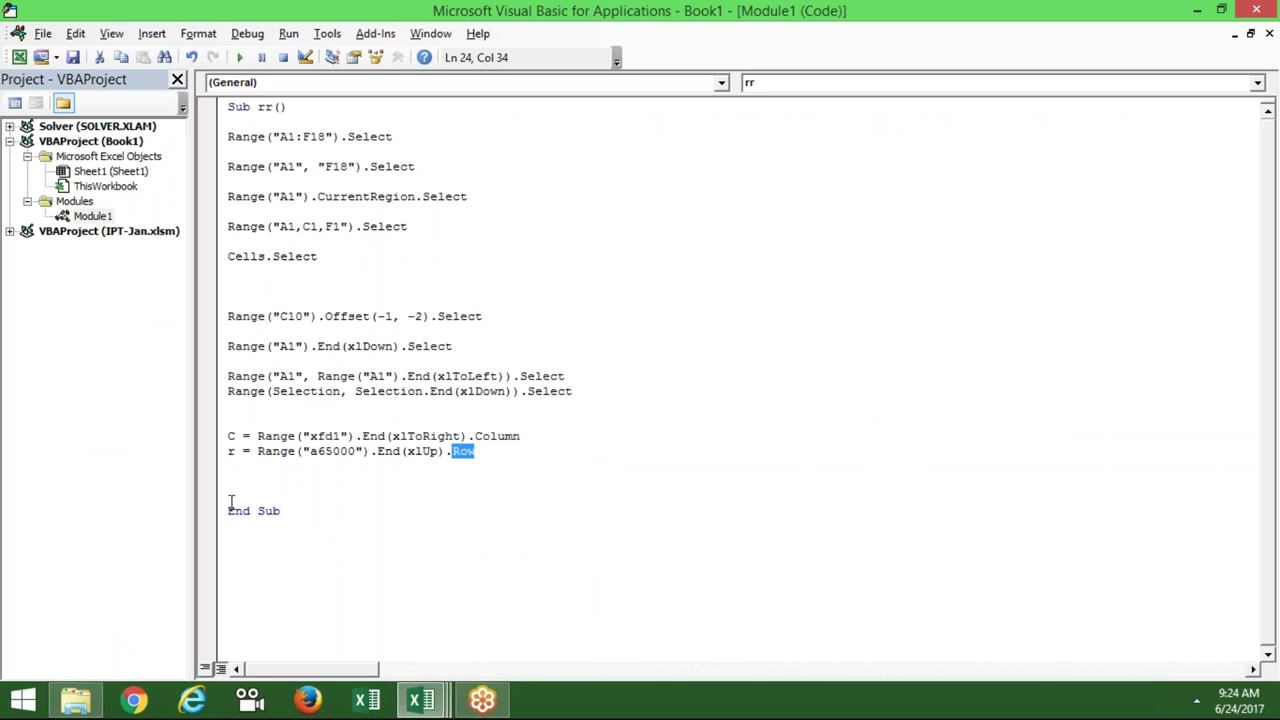
left_click(238, 437)
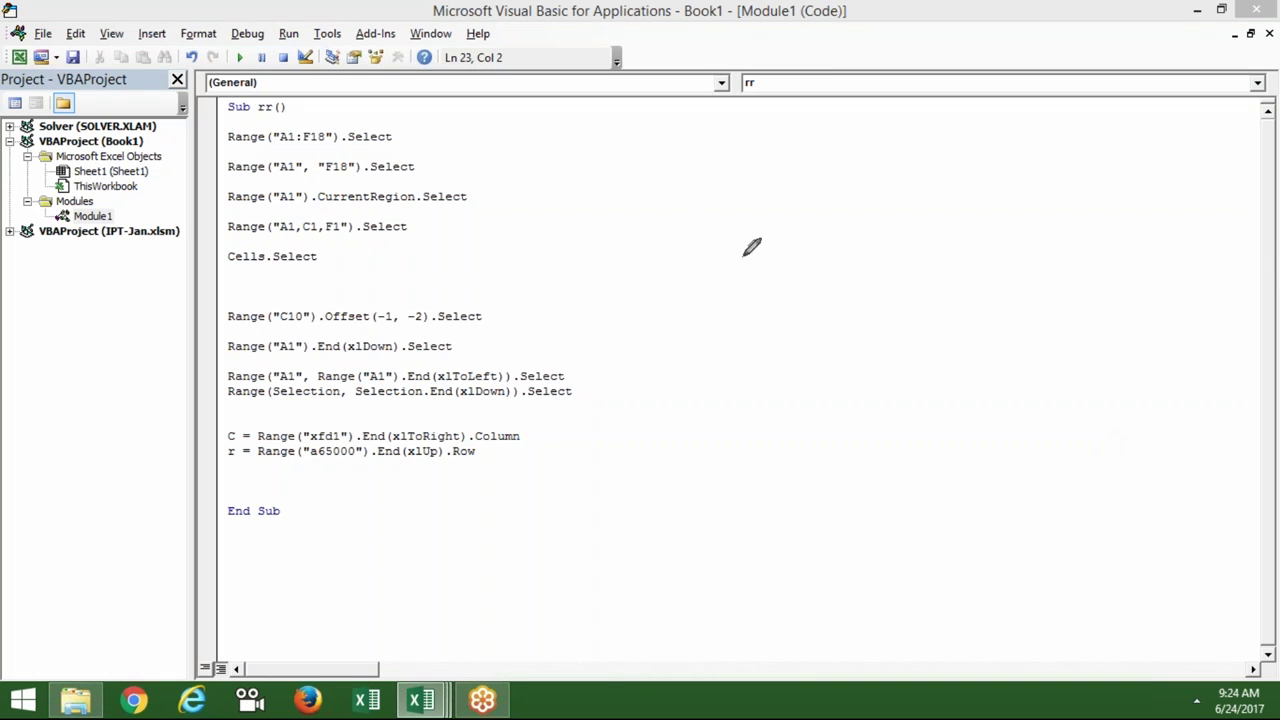
mouse_move(716, 228)
left_mouse_down()
mouse_move(705, 246)
mouse_move(719, 313)
mouse_move(750, 357)
left_mouse_up()
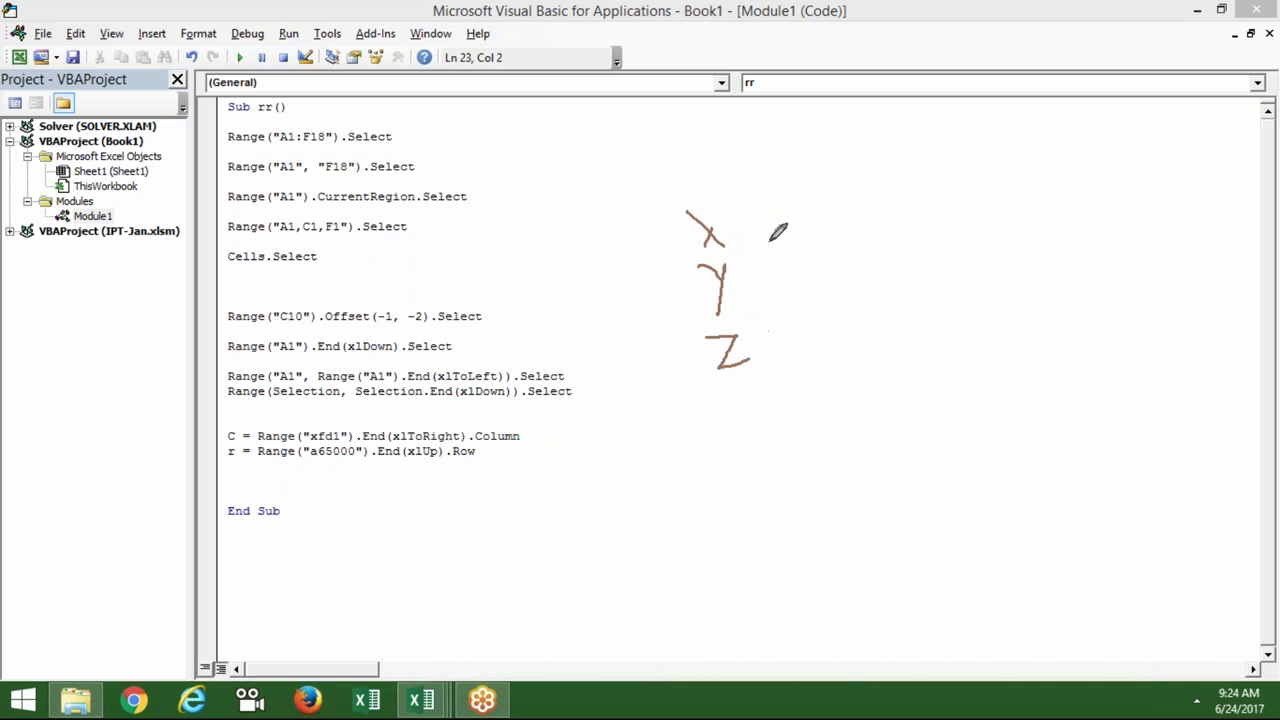
mouse_move(237, 422)
left_mouse_down()
mouse_move(236, 438)
mouse_move(230, 424)
left_mouse_up()
key("Escape")
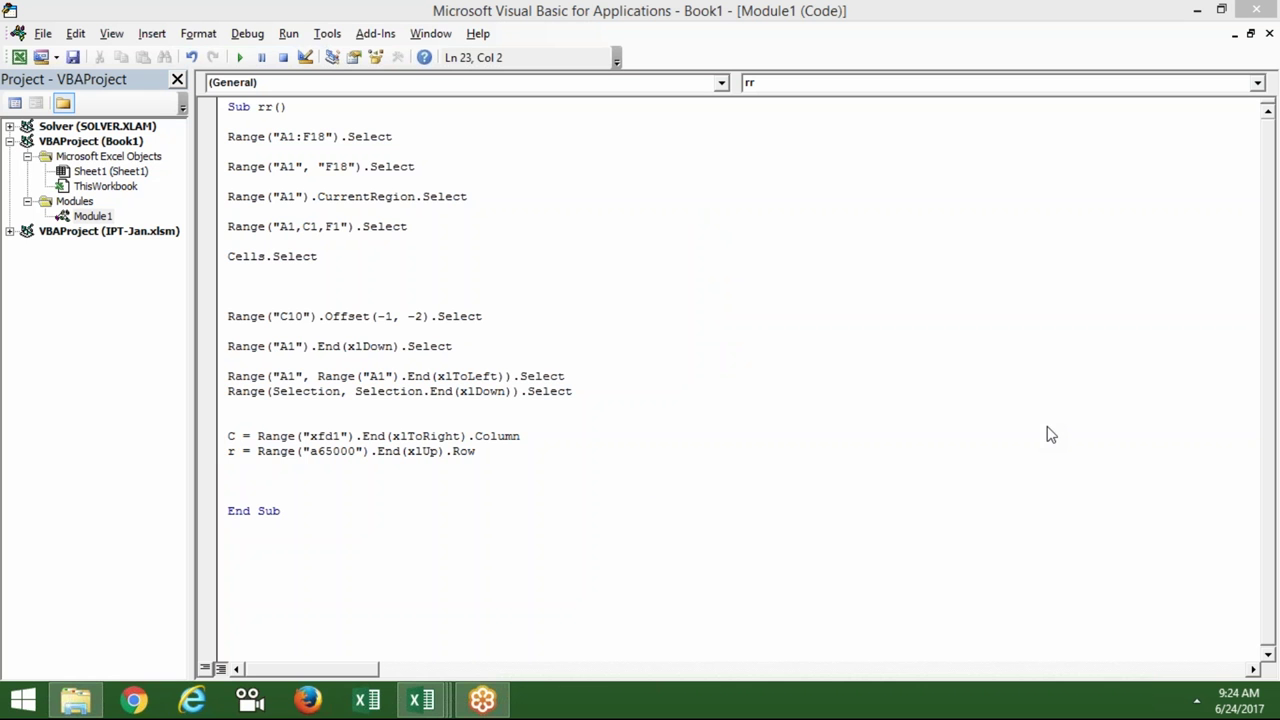
left_click(256, 436)
left_click_drag(256, 436, 436, 436)
key("shift+Home")
left_click(519, 436, "shift")
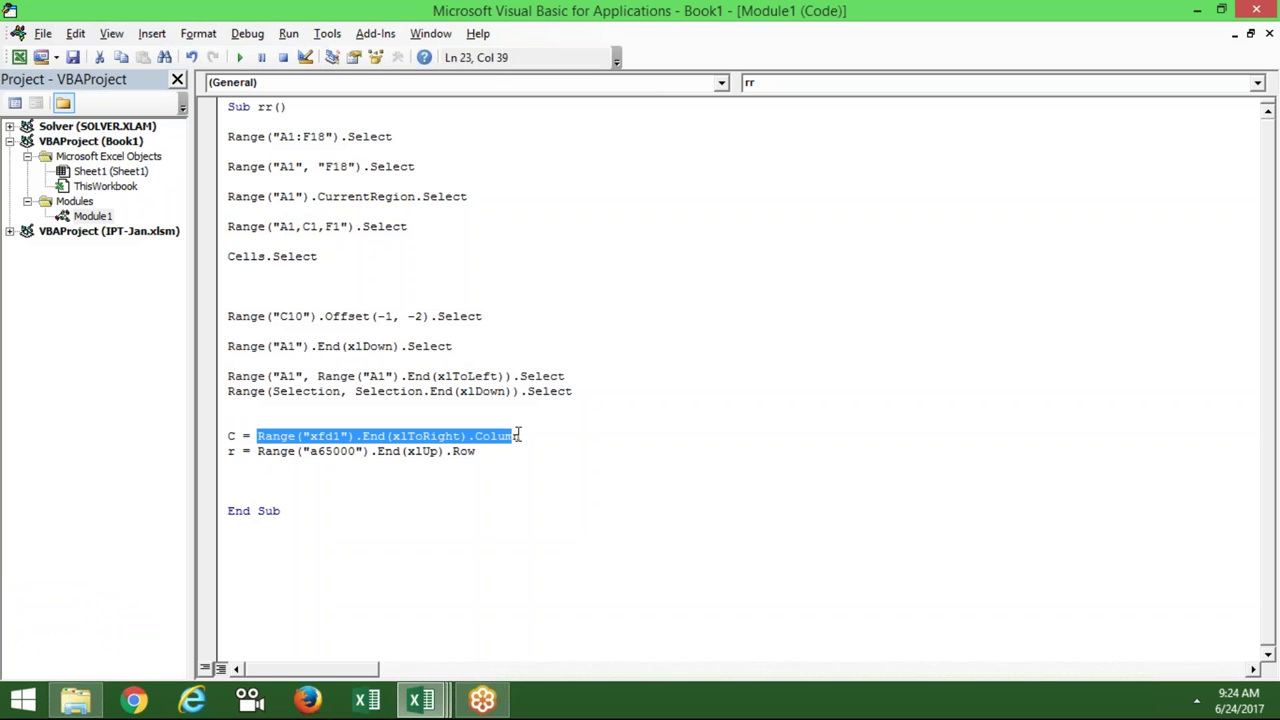
mouse_move(234, 436)
left_mouse_down()
mouse_move(222, 436)
mouse_move(477, 453)
left_mouse_up()
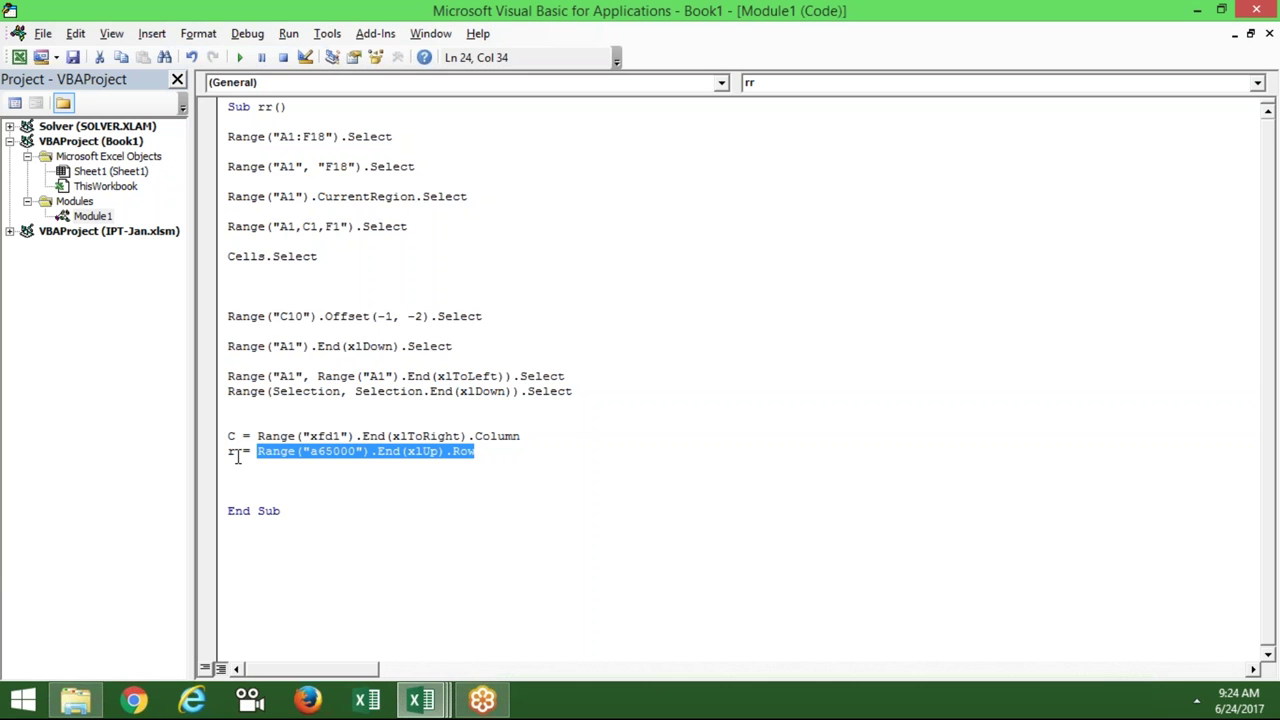
left_click_drag(236, 452, 228, 452)
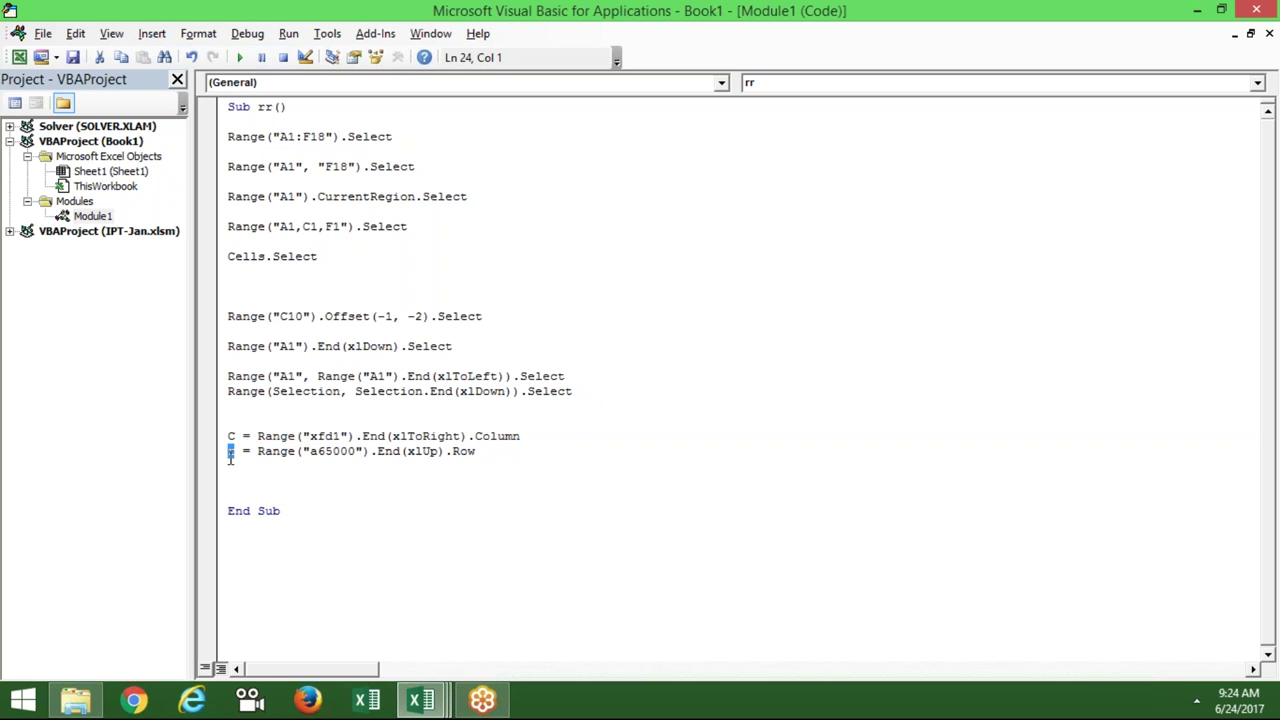
left_click(250, 478)
- Write Range("A1", Cells(r, c)).Select on line 26, after checking F18 as the target cell
left_click(231, 468)
key("Return")
type("ra")
key("BackSpace")
type("ange(")
key("BackSpace")
type("(\"A1\",")
key("alt+Tab")
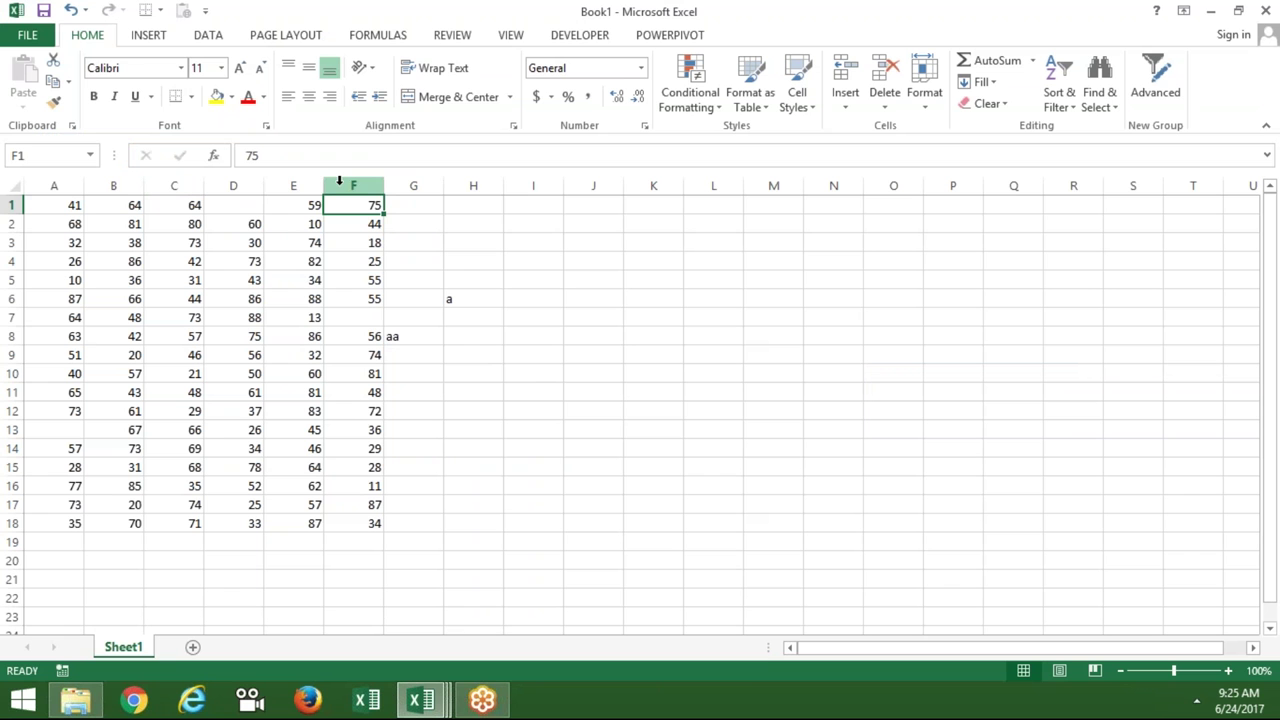
left_click(355, 523)
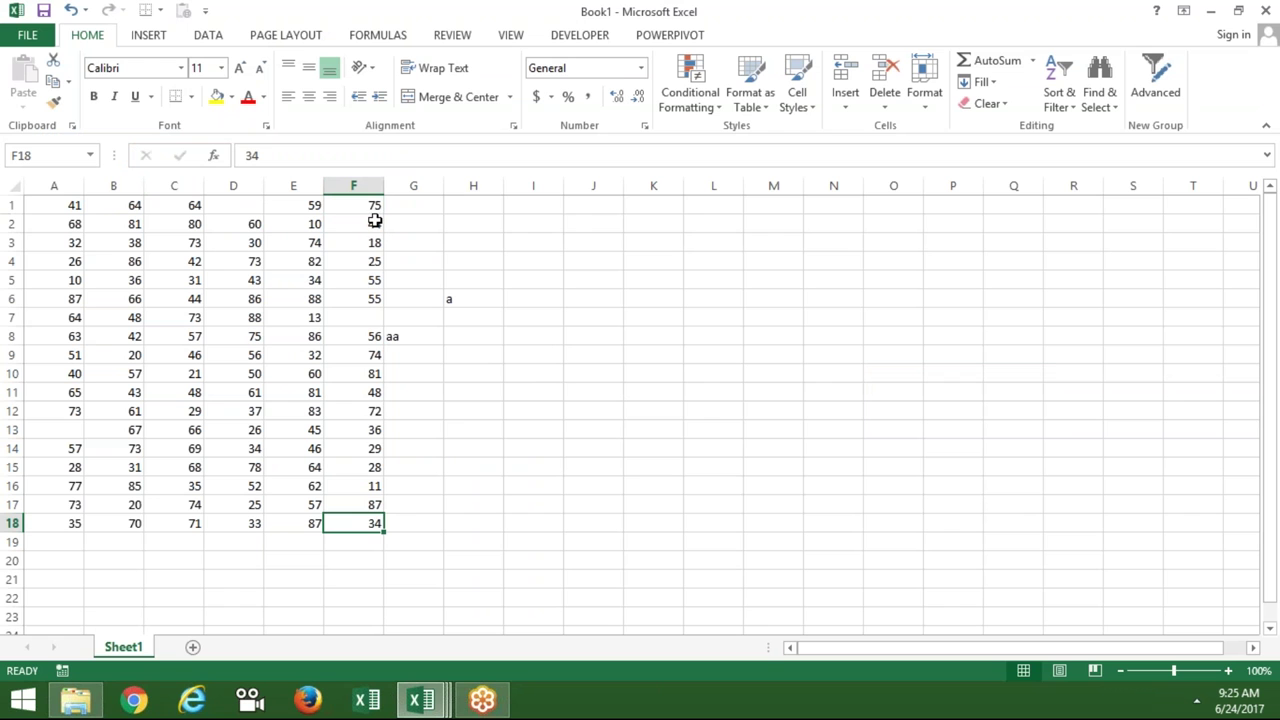
key("alt+F11")
type("cells(r,c)).se")
key("Return")
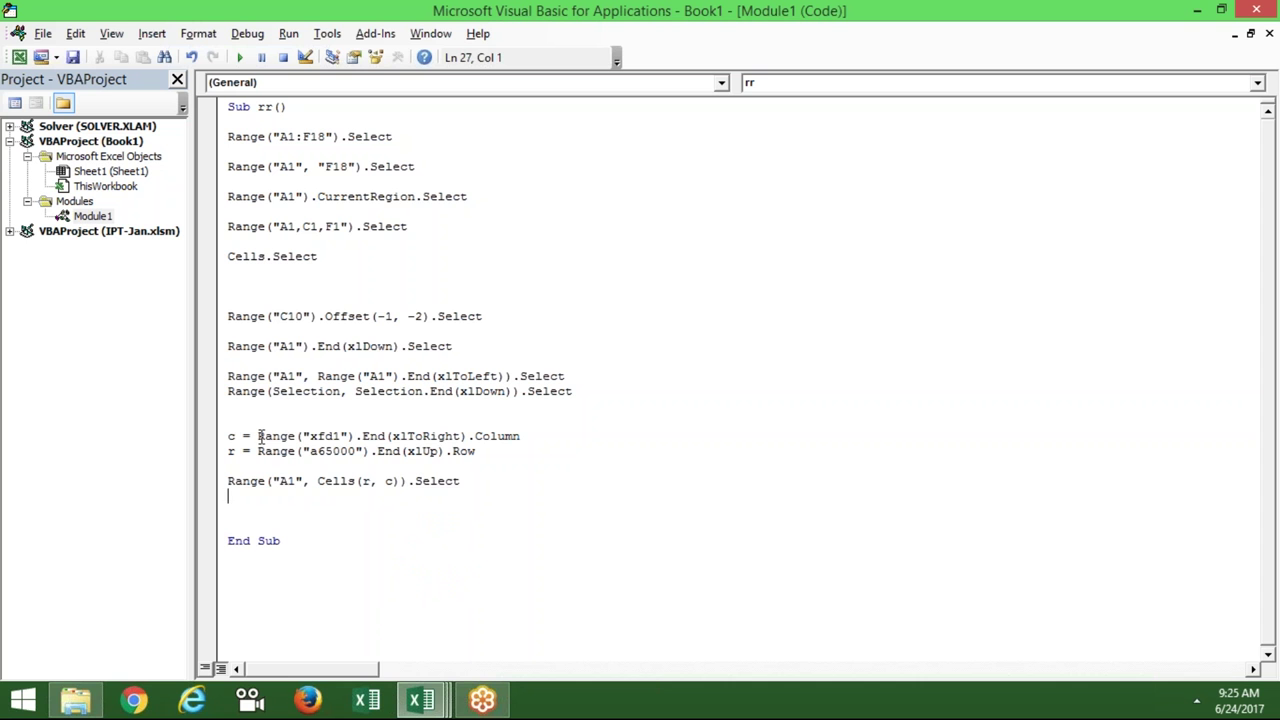
- Paste the last-column and last-row expressions directly into Cells() in place of r and c
left_click_drag(258, 436, 520, 437)
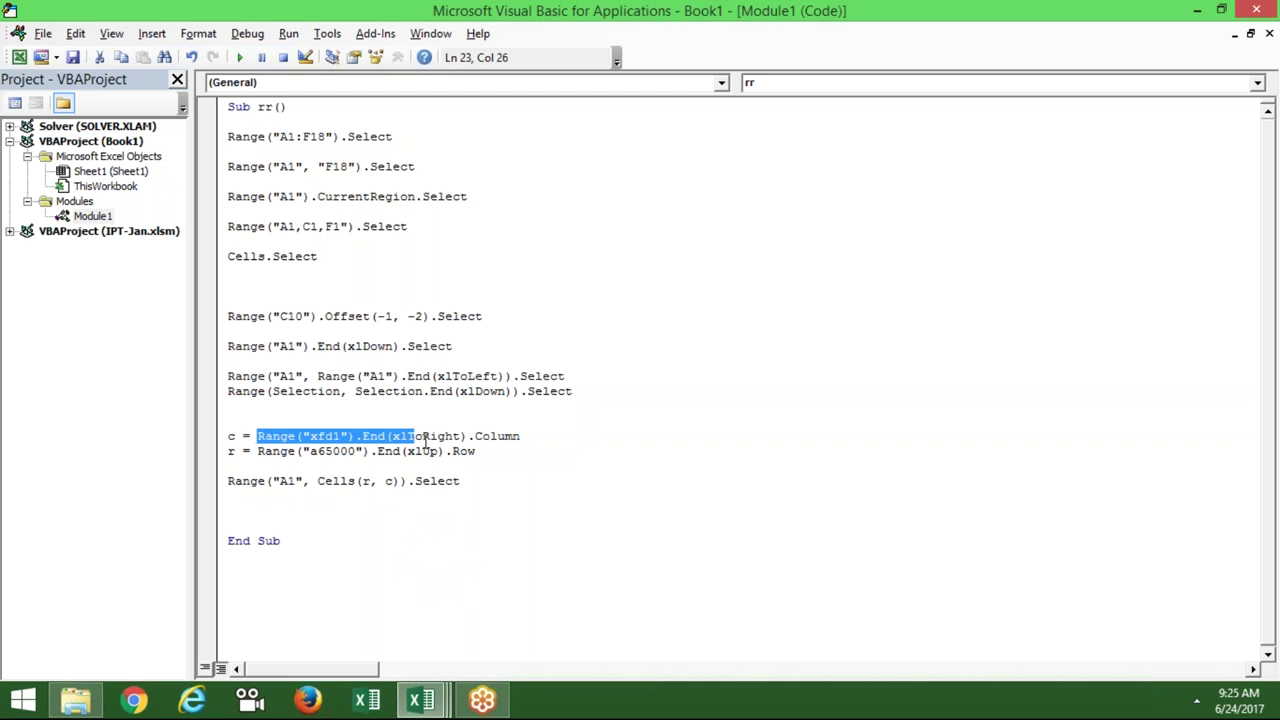
key("ctrl+c")
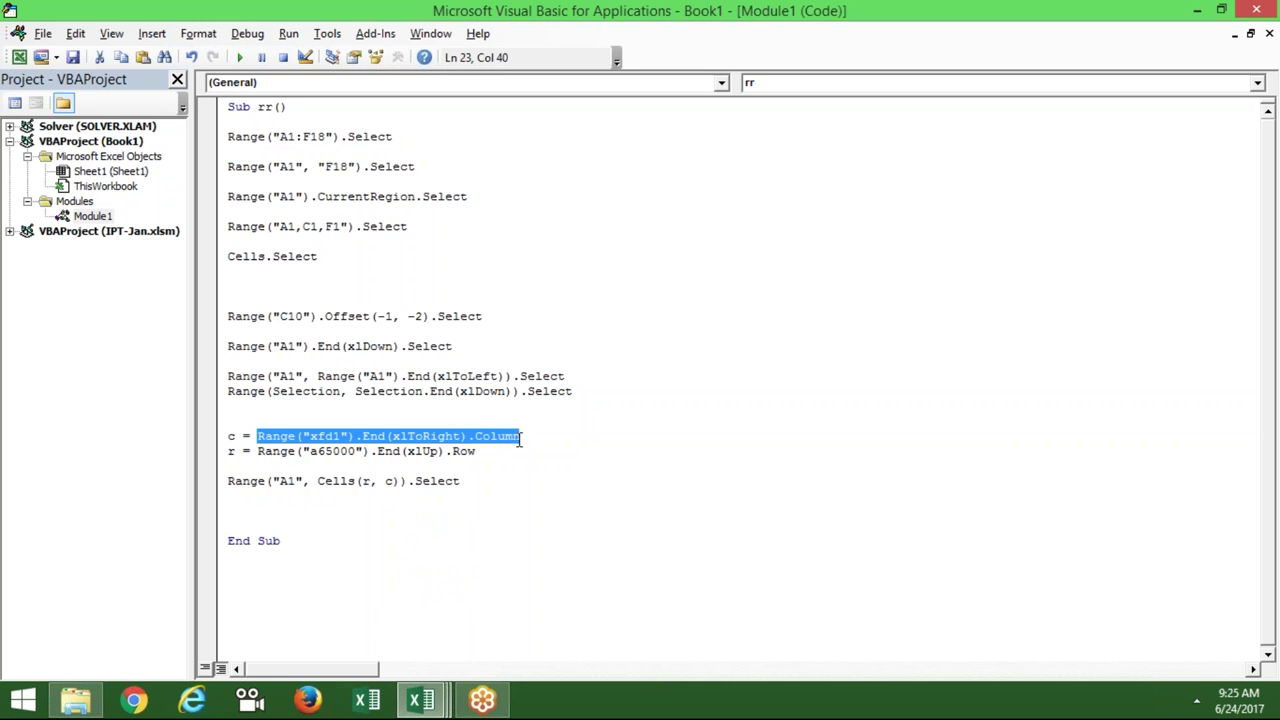
left_click(370, 482)
key("BackSpace")
key("ctrl+v")
left_click(382, 515)
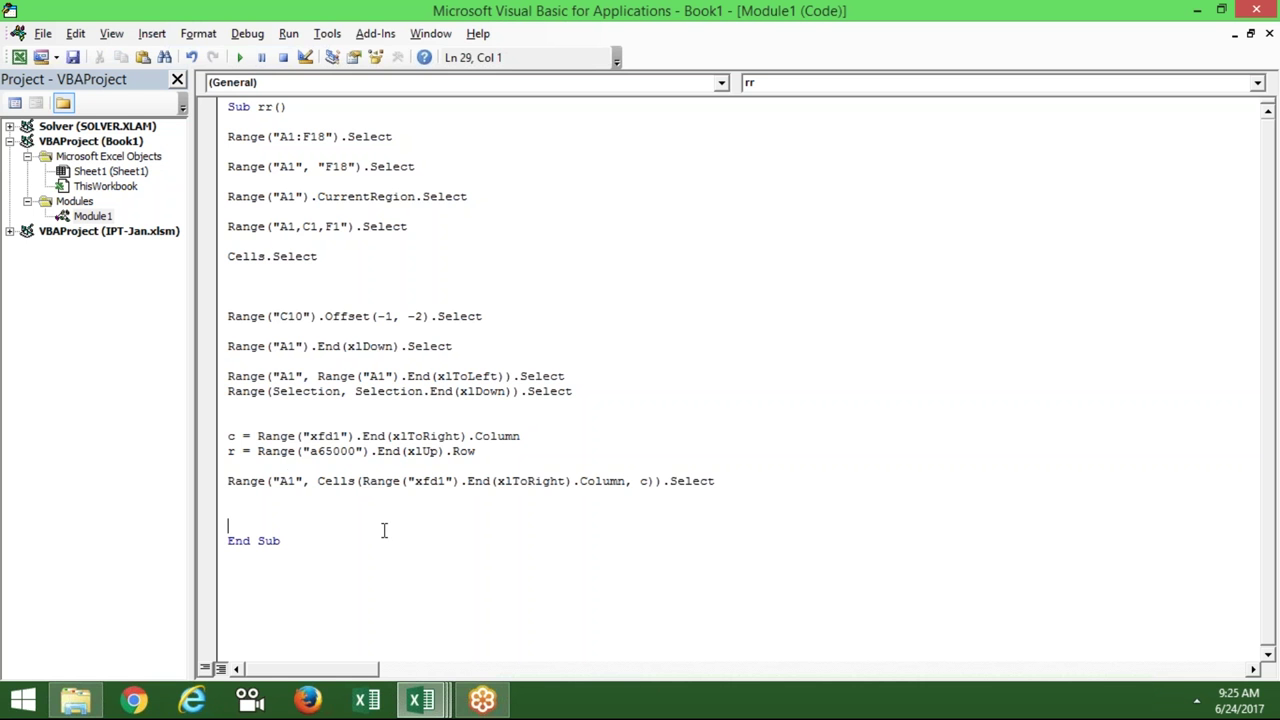
mouse_move(257, 451)
left_mouse_down()
mouse_move(436, 473)
mouse_move(480, 456)
left_mouse_up()
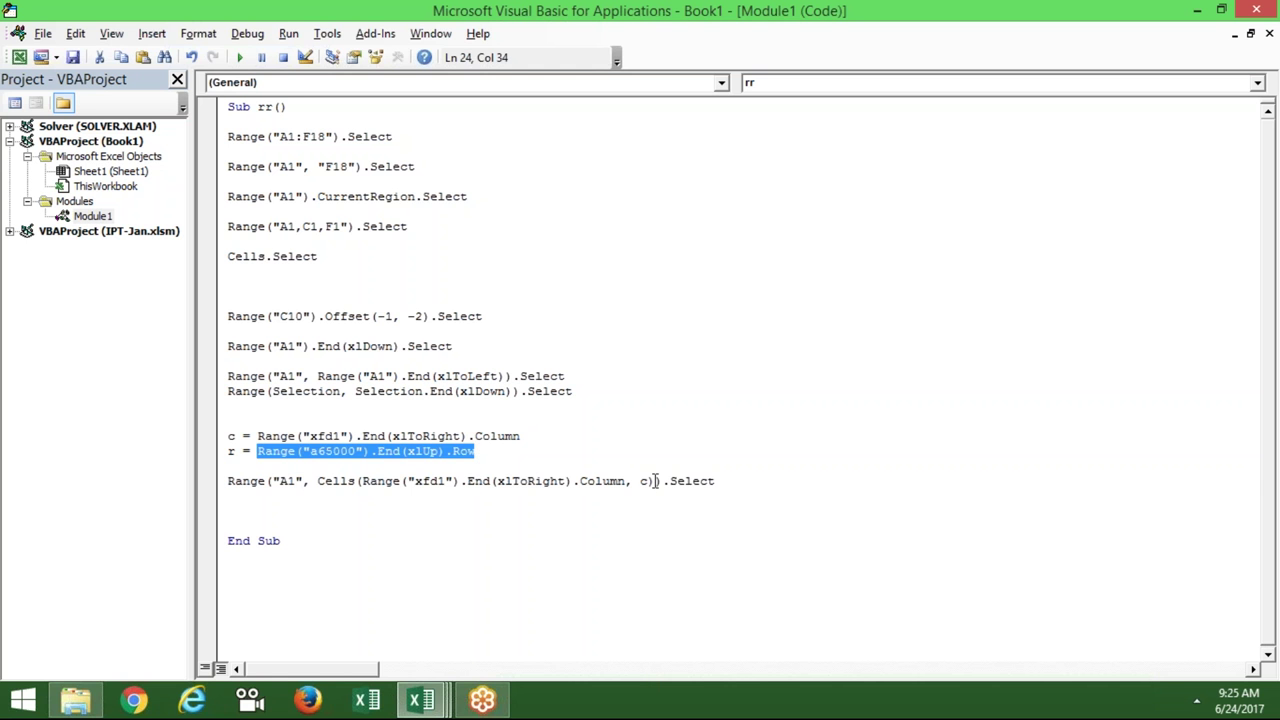
left_click_drag(651, 481, 640, 481)
key("ctrl+v")
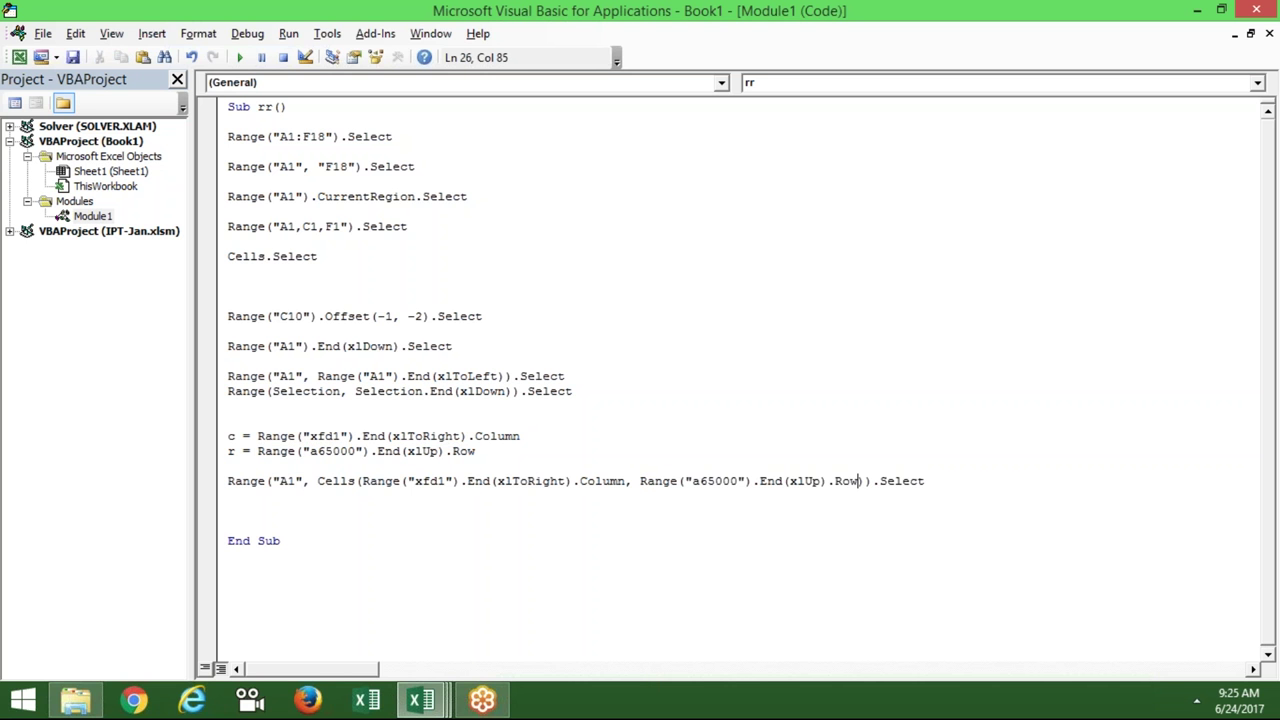
left_click(636, 521)
- Undo the substitutions so line 26 reads Cells(r, c) again, dismissing the compile error
key("ctrl+z")
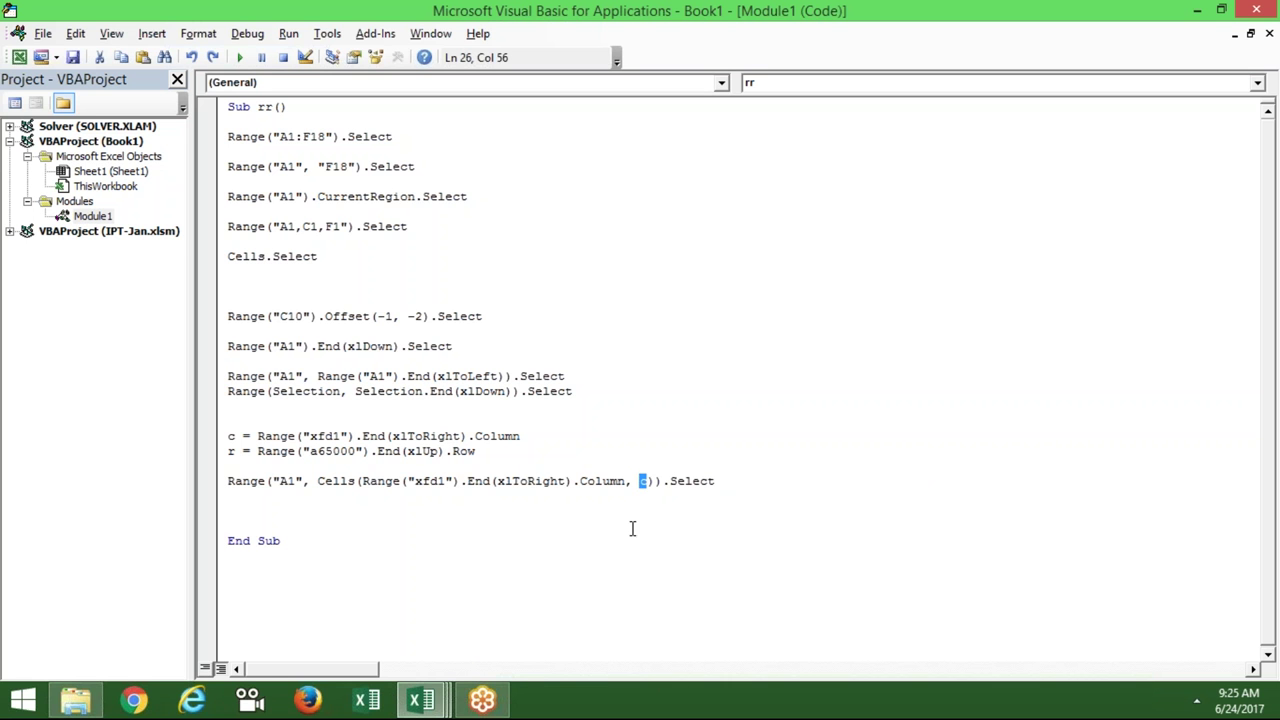
left_click_drag(625, 481, 317, 481)
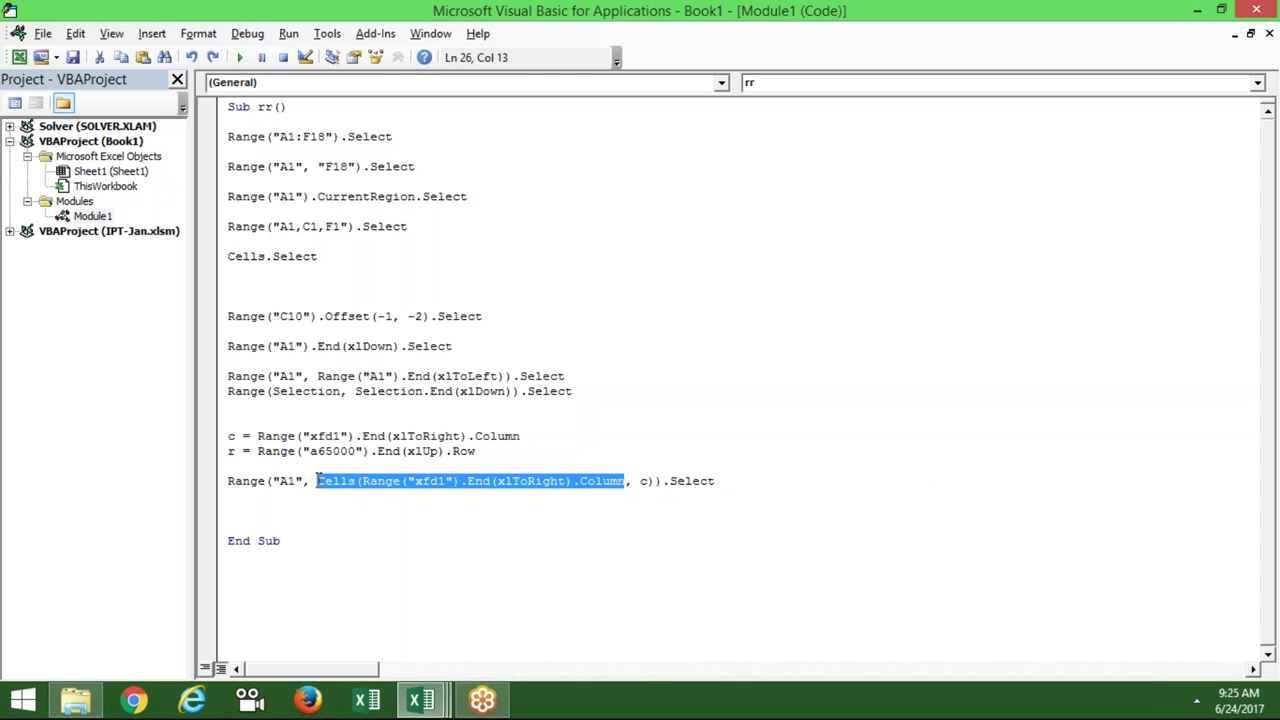
key("Delete")
type("r")
left_click(317, 507)
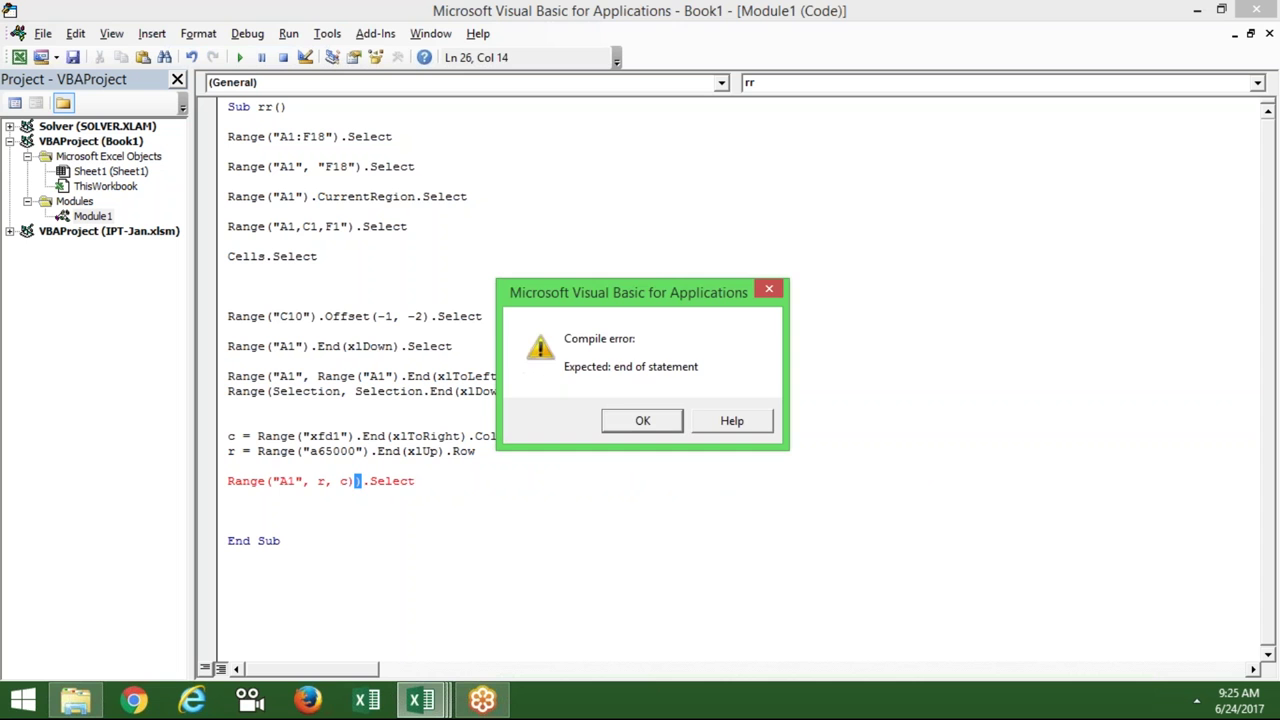
key("Return")
key("ctrl+z")
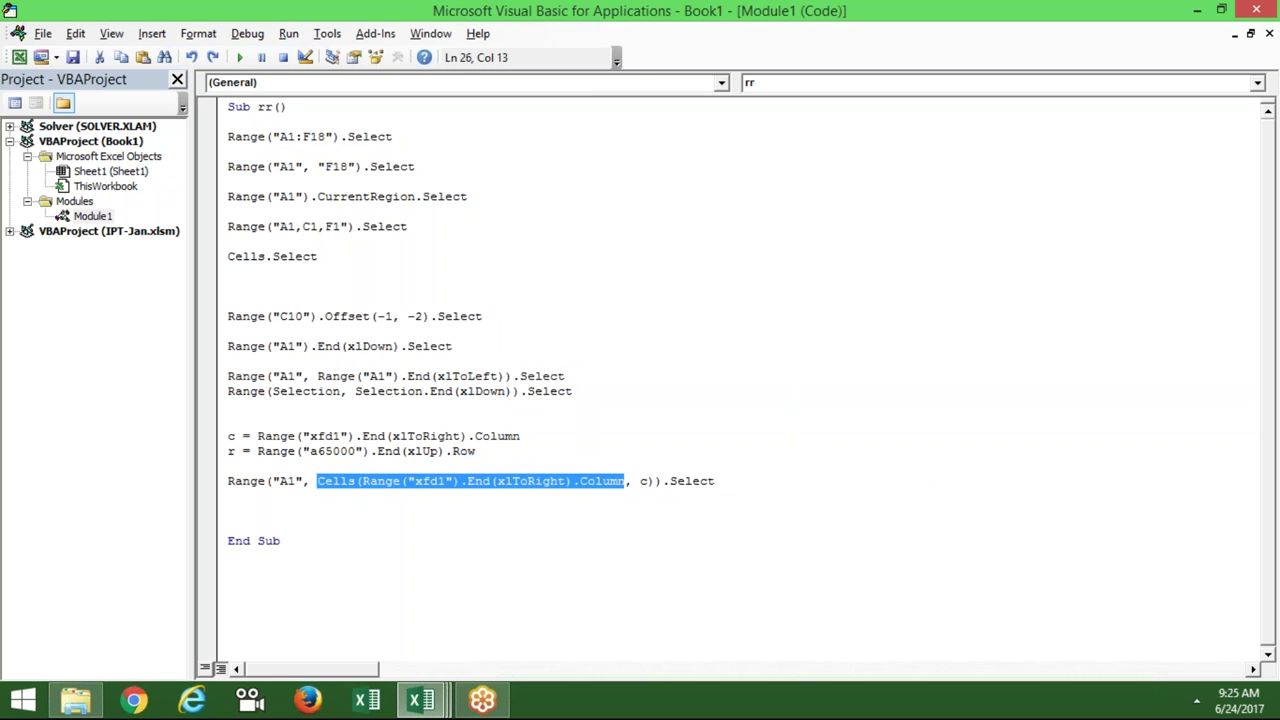
left_click(345, 507)
left_click_drag(360, 481, 630, 481)
type("r")
- In the worksheet, jump from H12 up to H6, right to XFD1, then left to F1
double_click(523, 540)
key("F5")
key("alt+F11")
left_click(476, 415)
key("ctrl+Up")
key("ctrl+Up")
key("ctrl+Right")
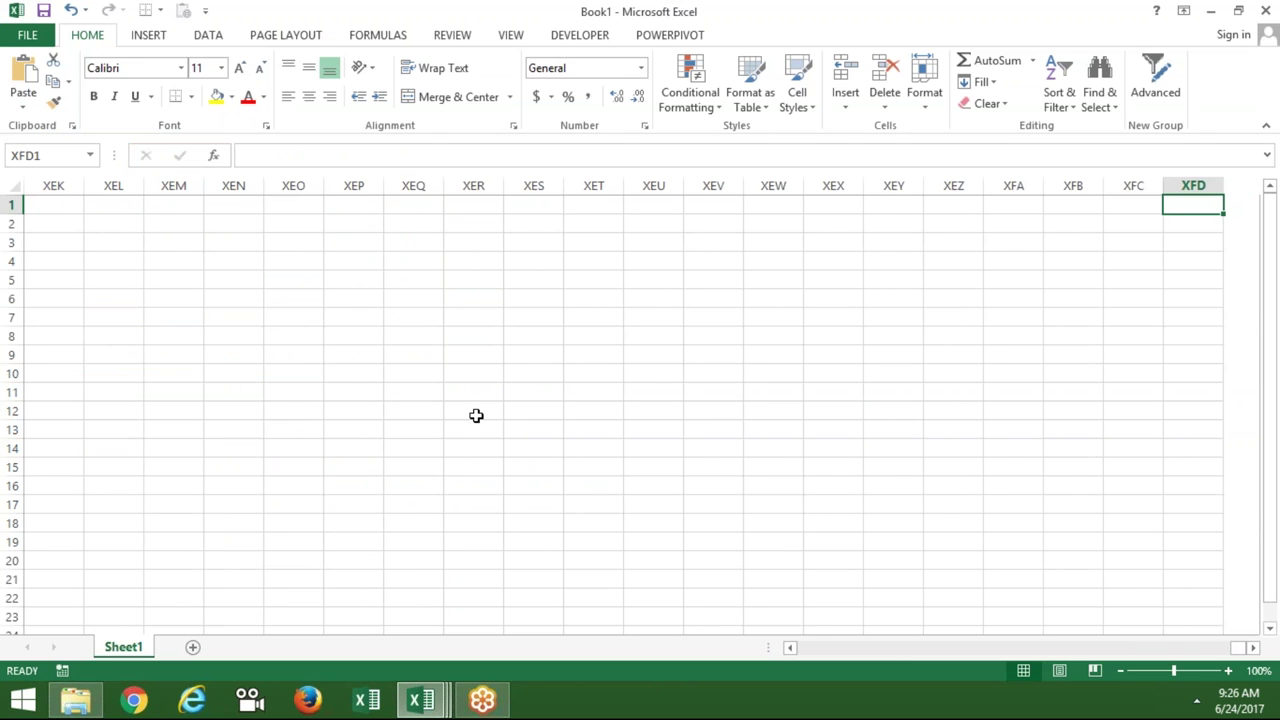
key("ctrl+Left")
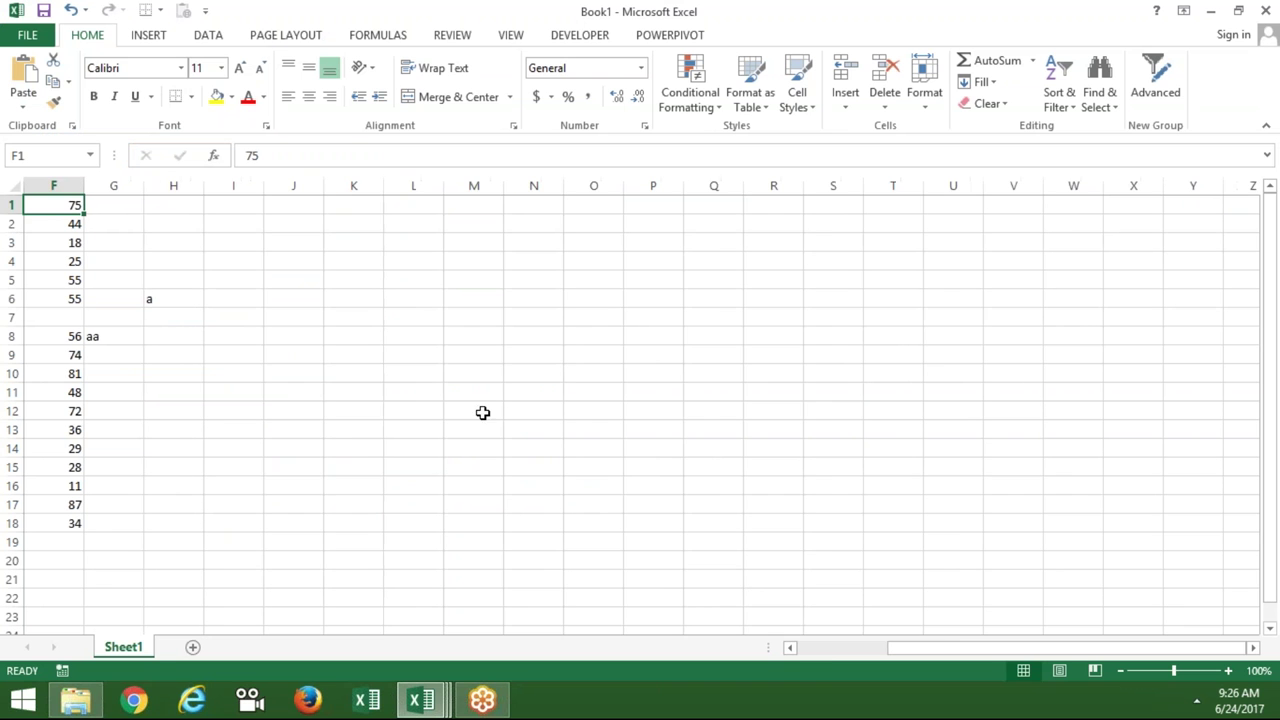
left_click(859, 650)
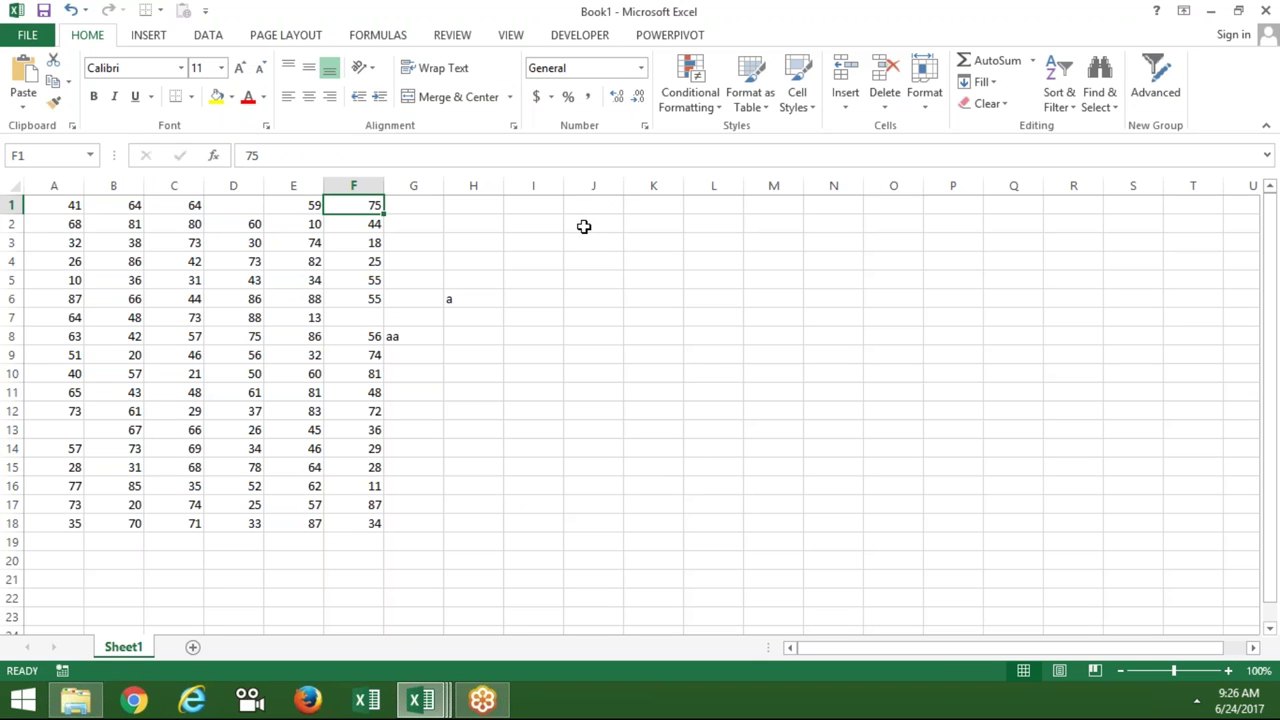
left_click(53, 199)
left_click(366, 208)
left_click(57, 206)
key("Right")
key("Right")
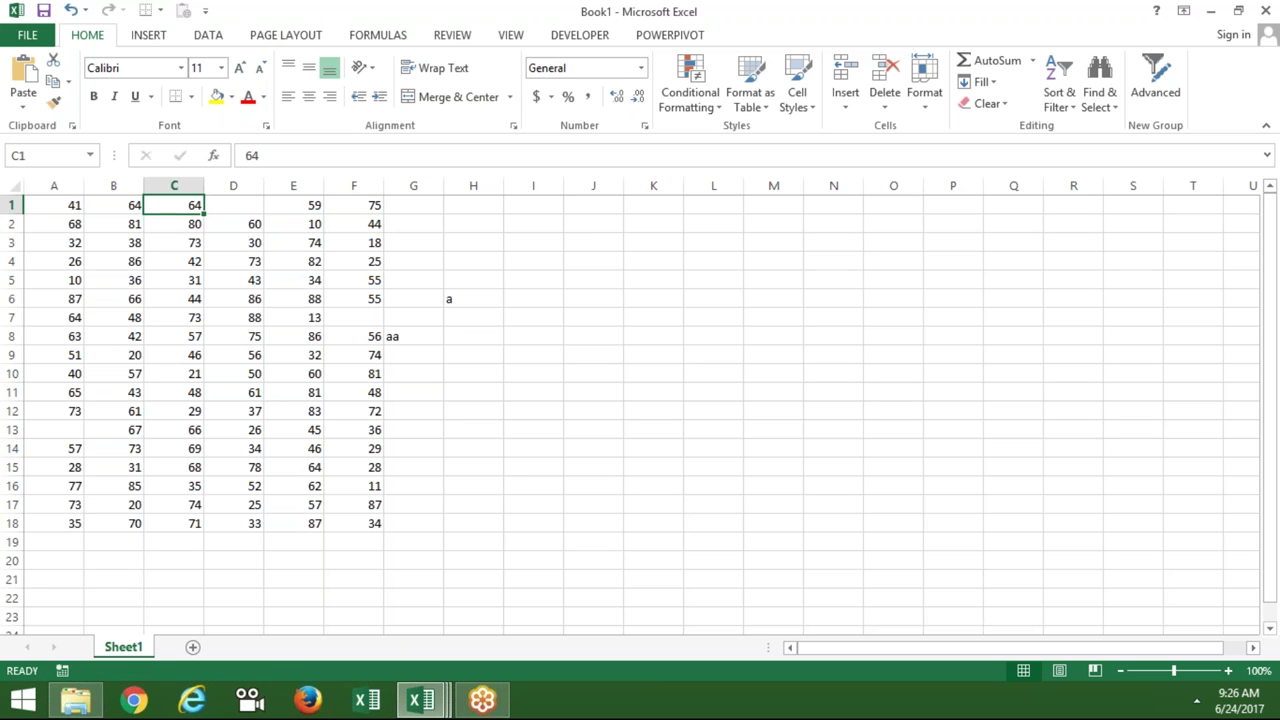
key("Right")
key("Right")
key("Down")
key("Up")
key("Left")
key("Right")
key("Right")
key("Right")
key("Right")
key("Right")
key("Right")
key("Right")
key("Left")
key("Left")
key("Left")
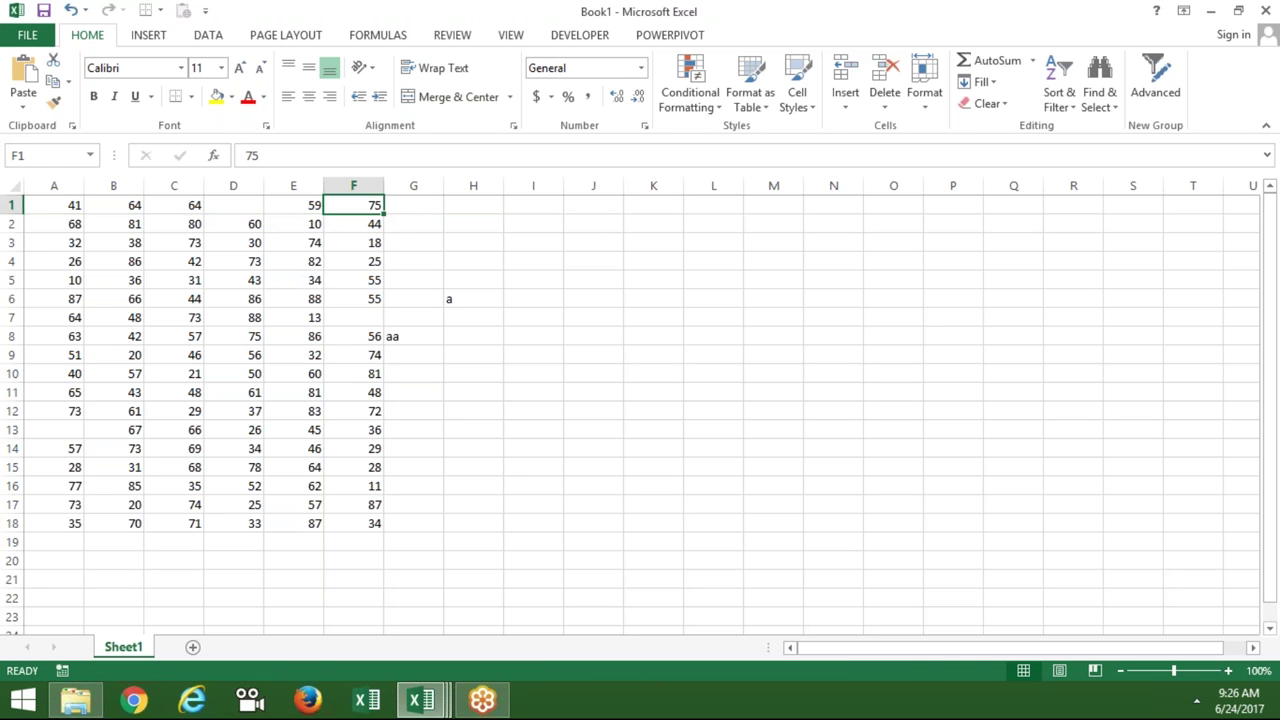
key("shift+Left")
key("shift+Home")
key("Right")
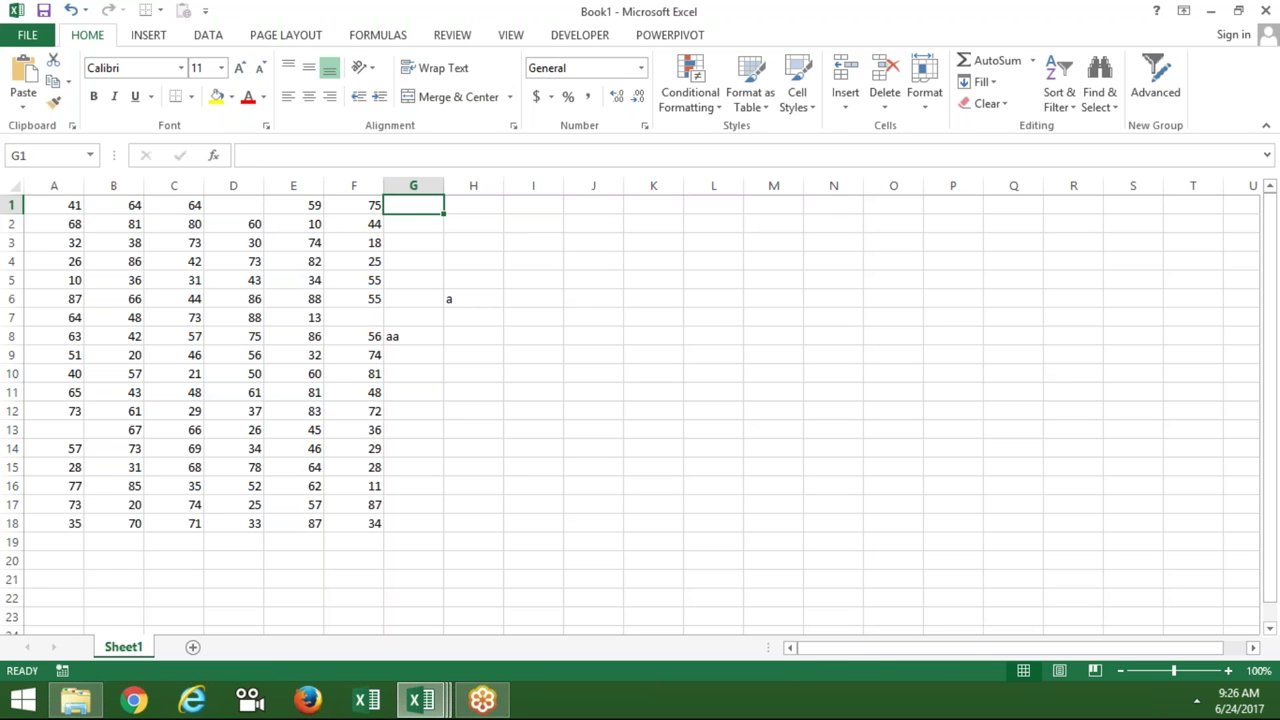
left_click(834, 203)
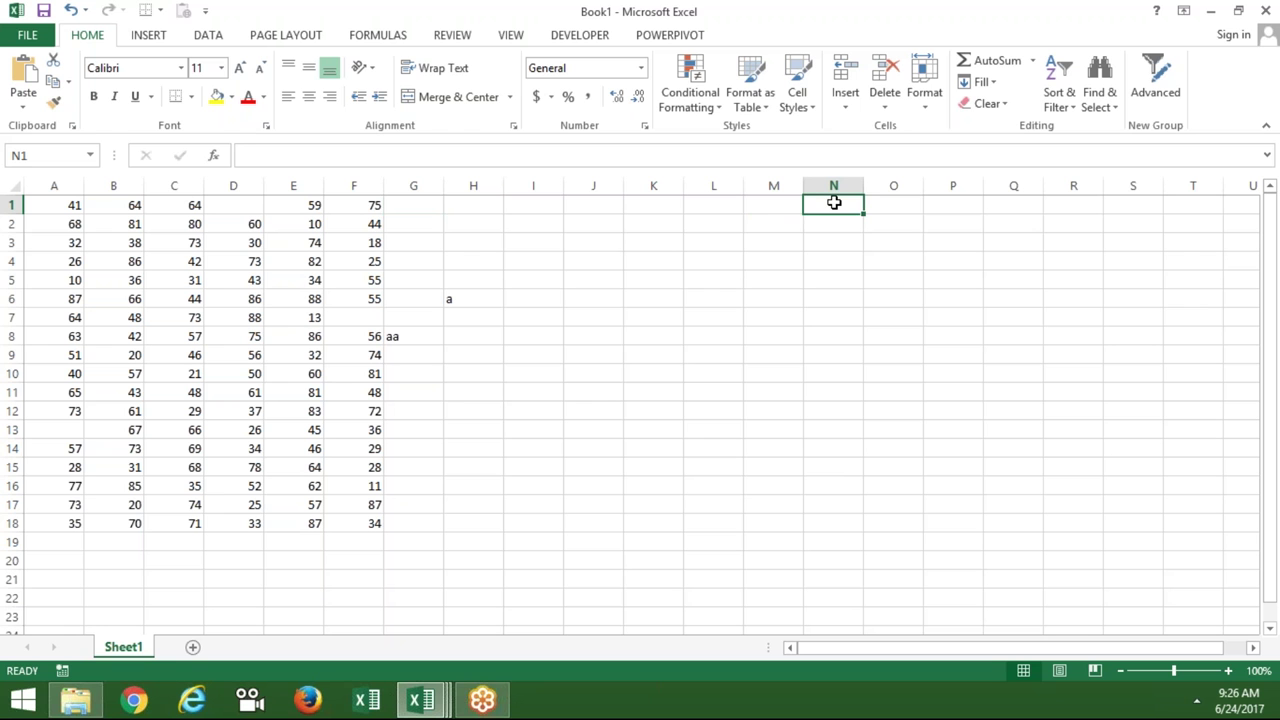
key("ctrl+Left")
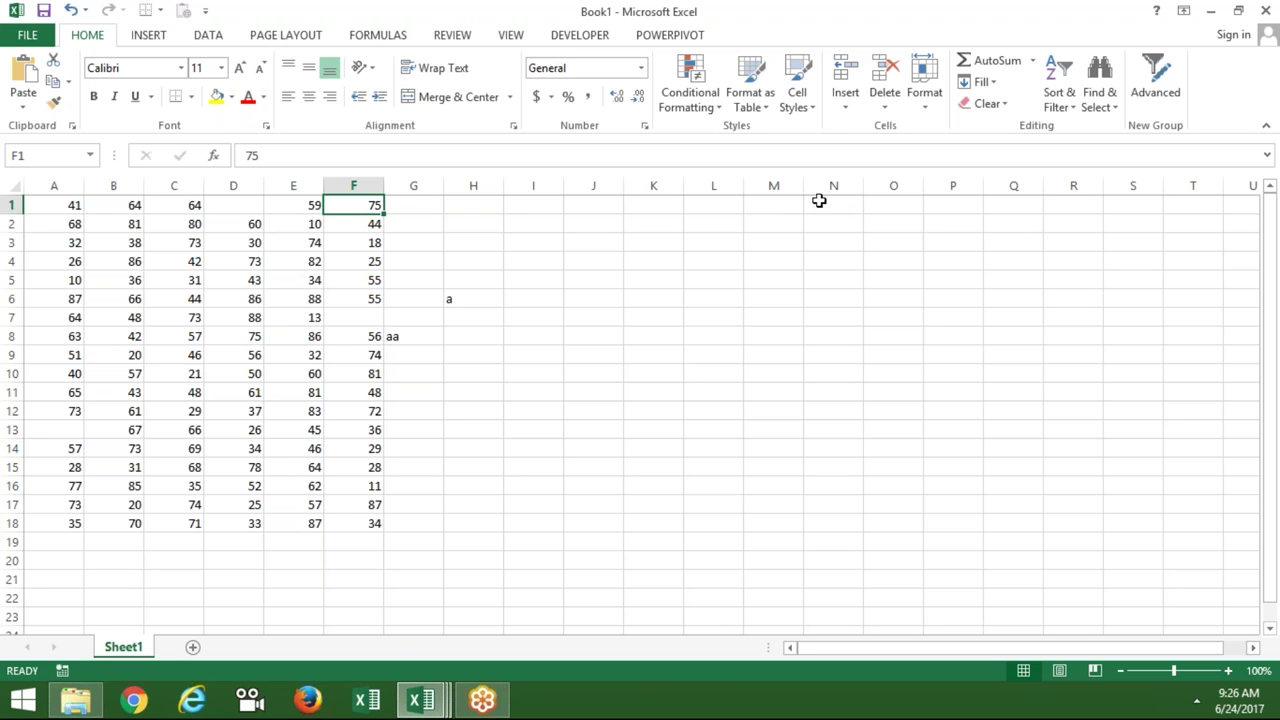
left_click(497, 242)
- Enter the note values 6 in H3 and F in I3
type("6")
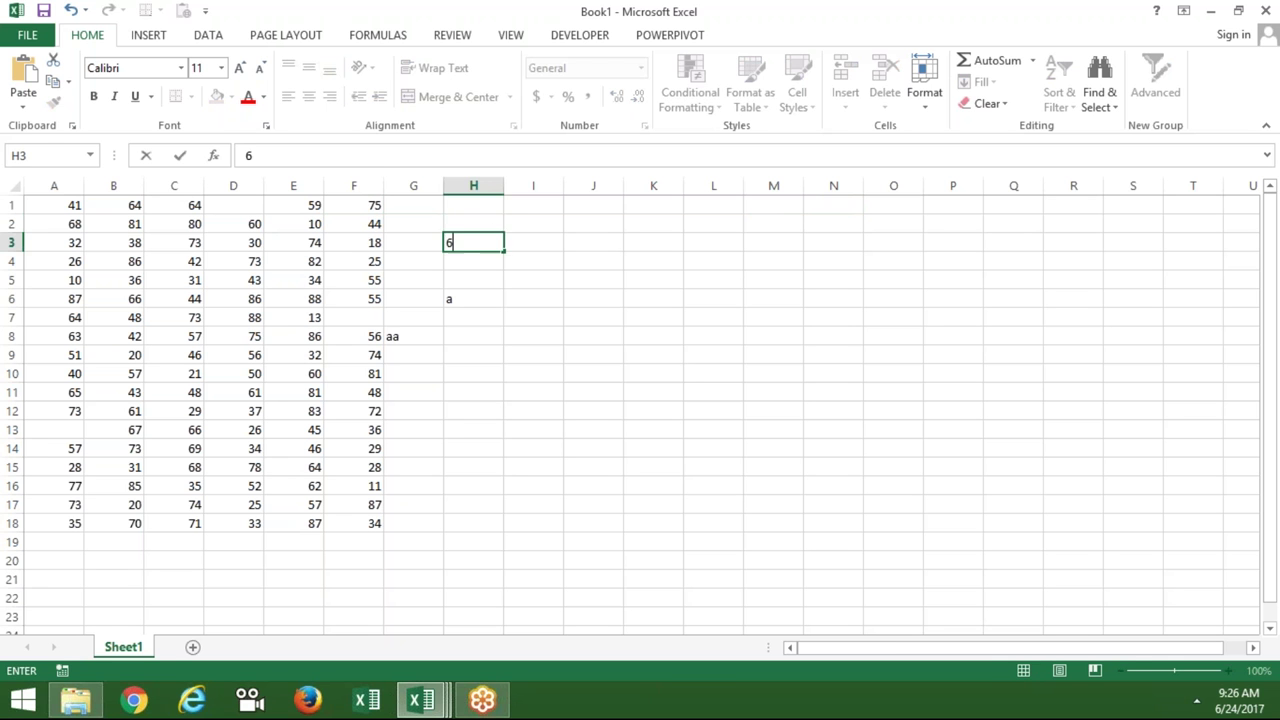
key("Tab")
type("F")
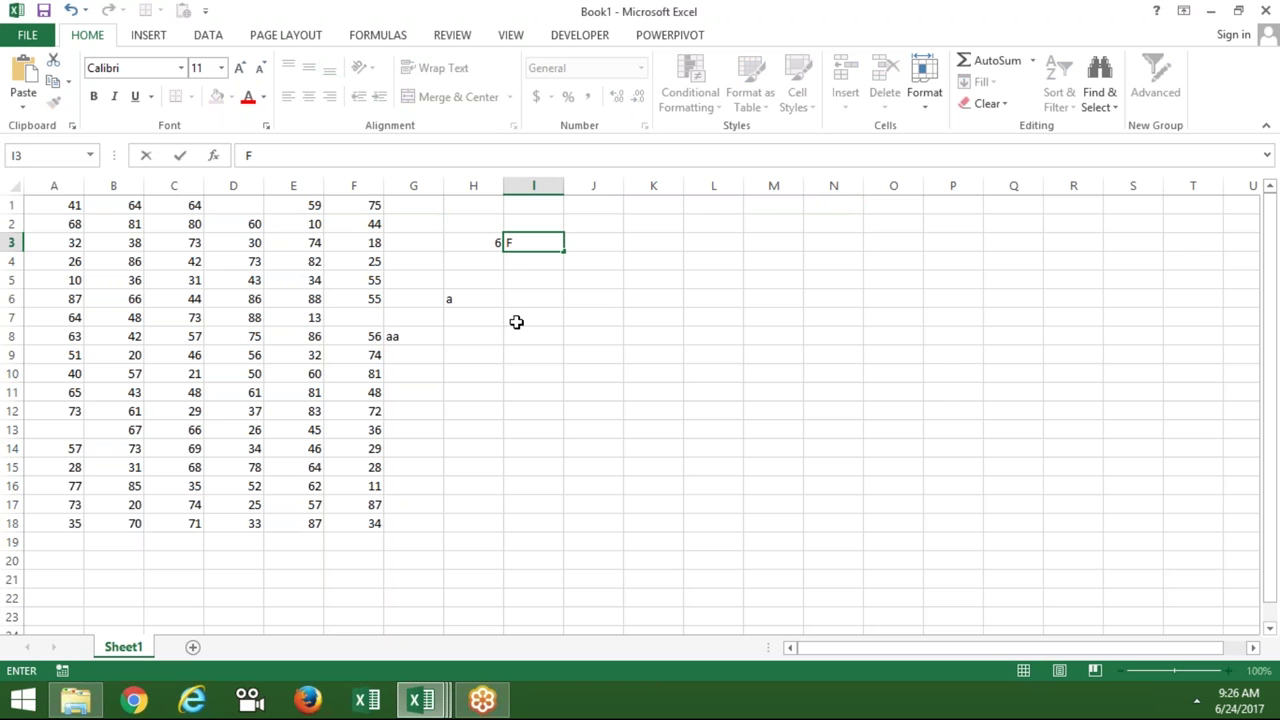
left_click(517, 318)
- Use Ctrl+Down and Ctrl+Up in column A to find the gap and the last filled cell, A18
left_click(53, 619)
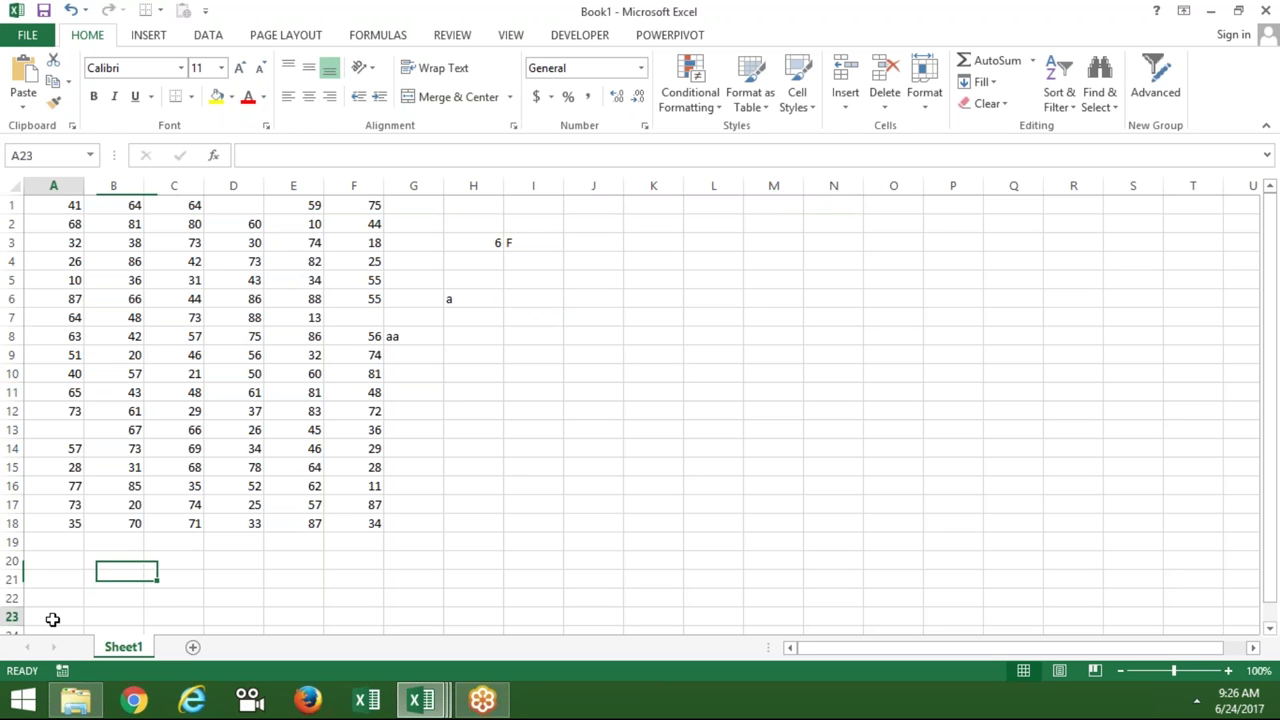
left_click(62, 203)
key("ctrl+Down")
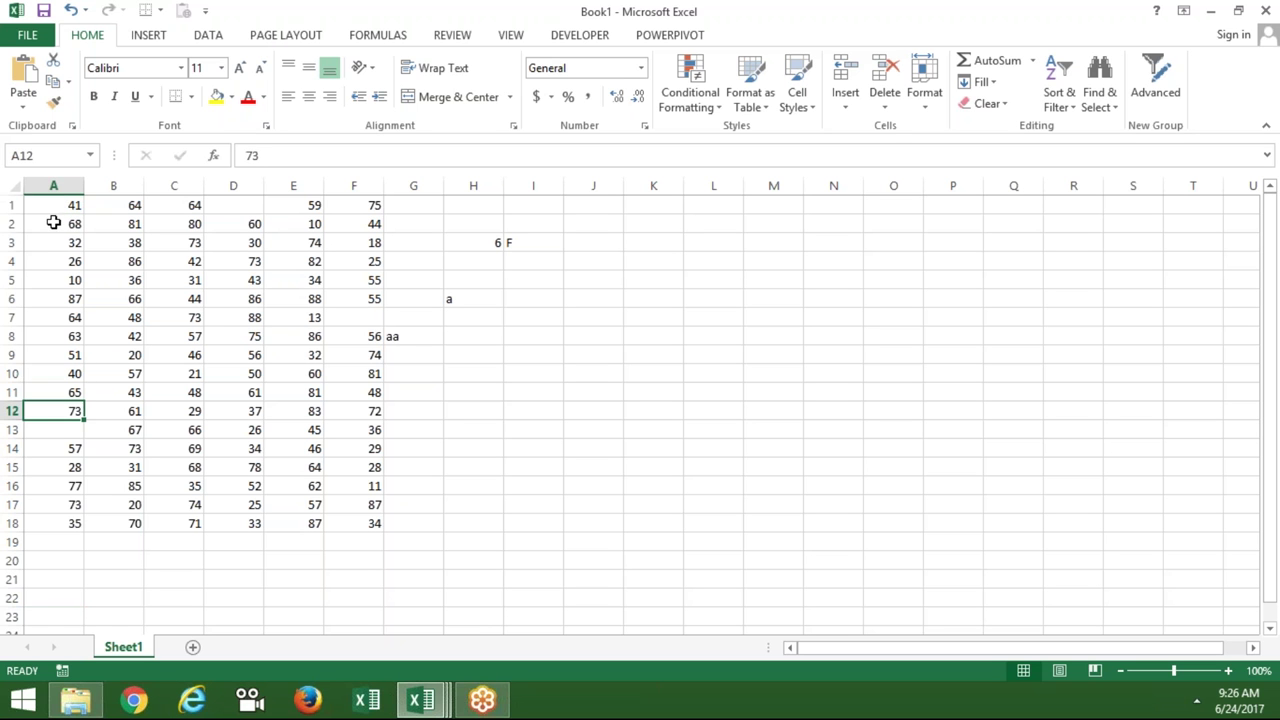
left_click(40, 440)
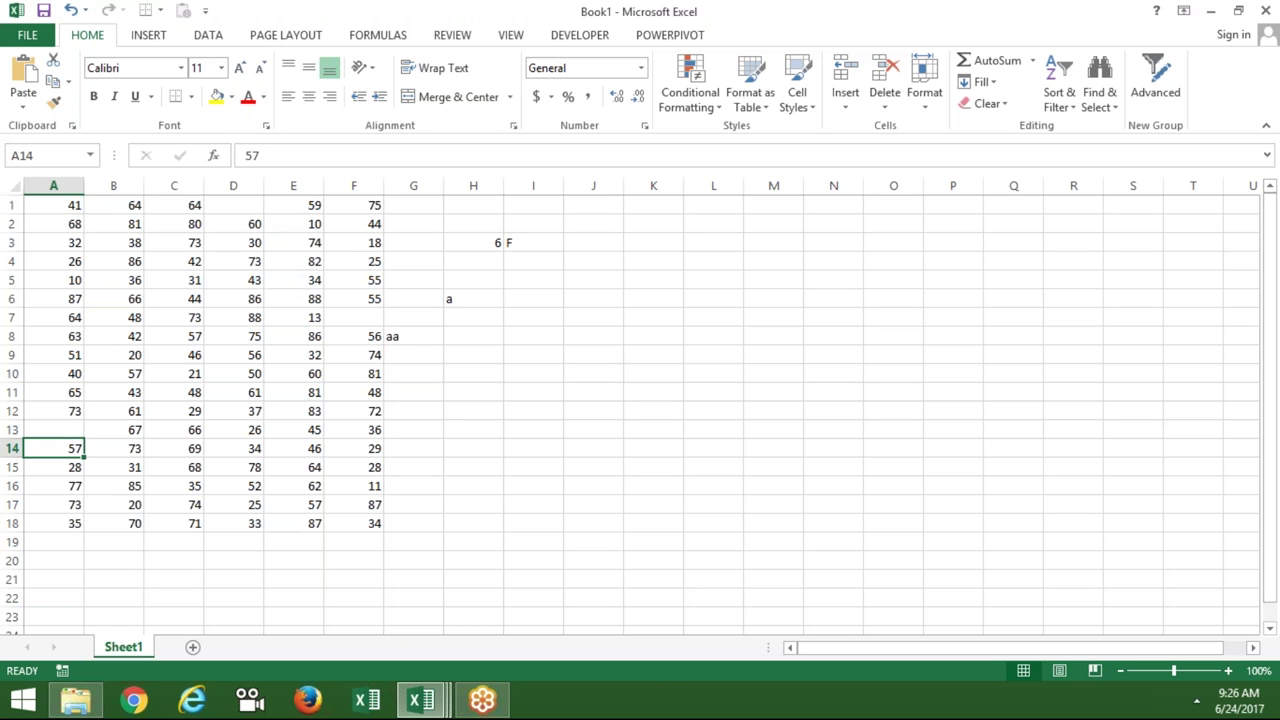
left_click(42, 604)
key("Down")
key("Down")
key("Down")
key("Down")
key("ctrl+Up")
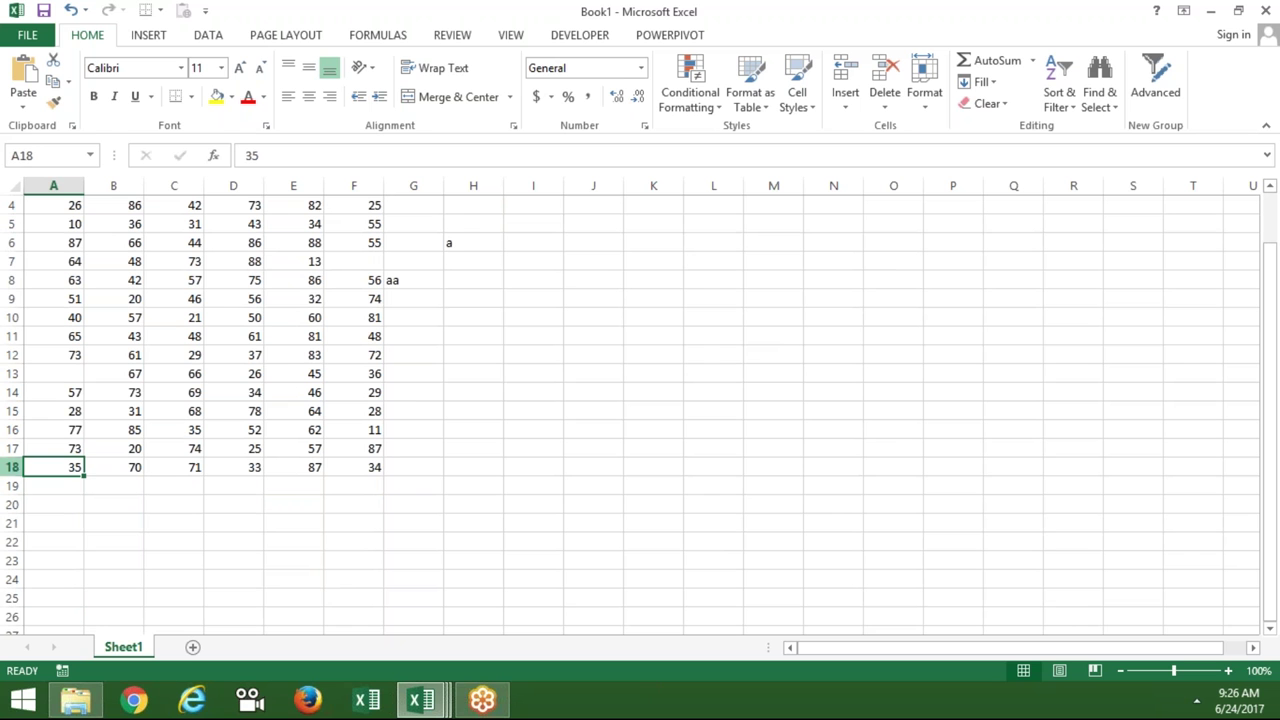
- Enter 18 in H4 as the last row number
scroll(1277, 596, "up", 1)
left_click(474, 243)
left_click(533, 243)
key("Down")
key("Left")
type("8")
key("ctrl+Return")
type("18")
key("Return")
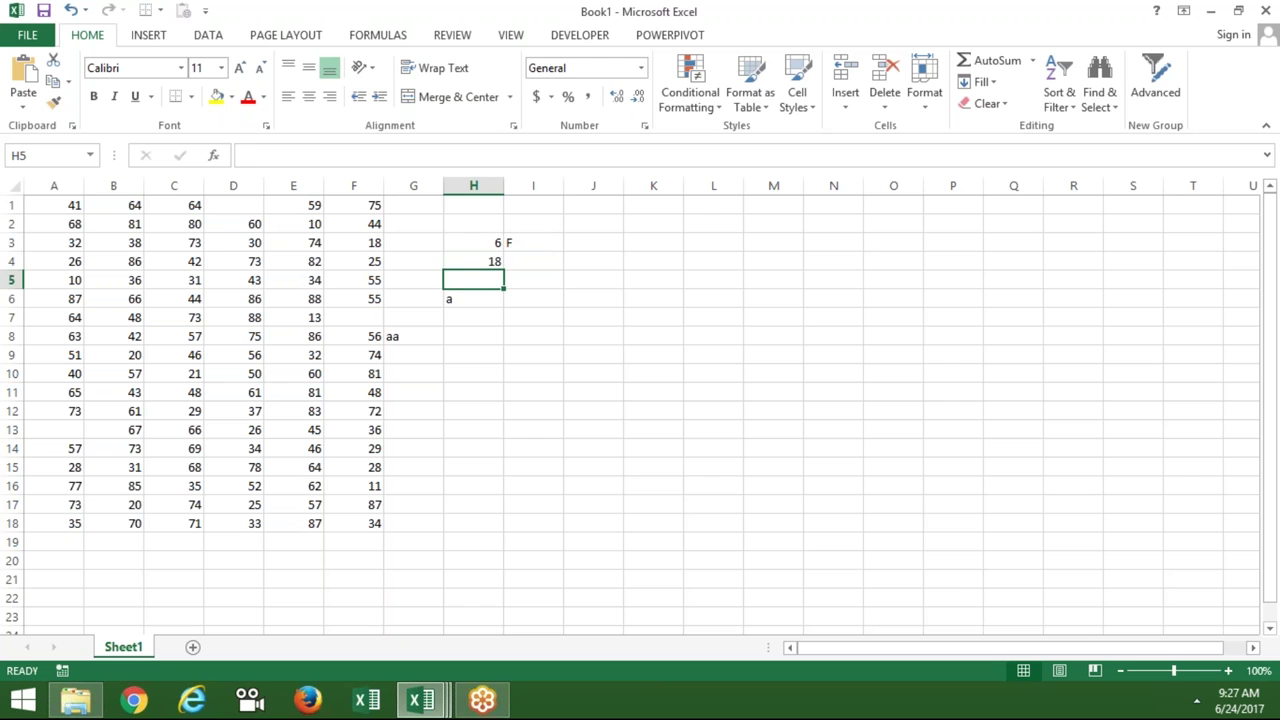
- Enter F18 in cell I5
key("Up")
key("Up")
key("shift+Down")
key("Right")
key("Down")
type("F18")
key("Return")
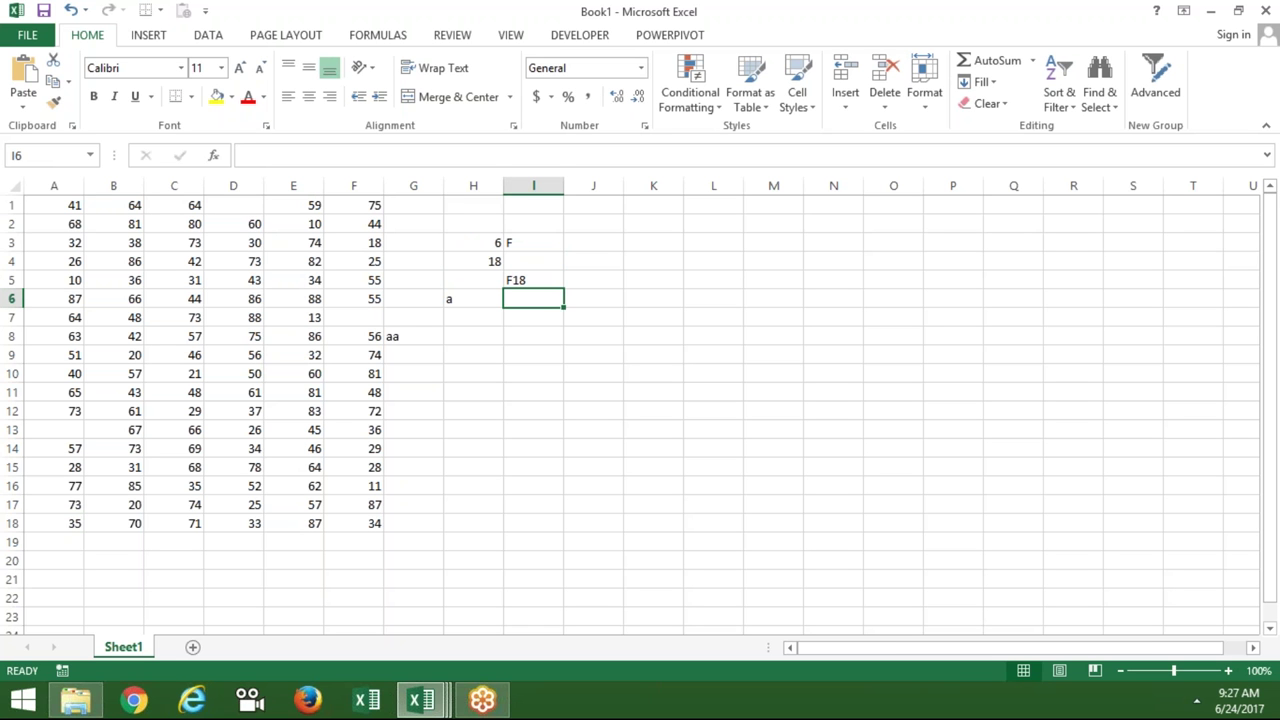
- Enter A1 in H5, then select the number block A1:F18
key("Up")
key("Left")
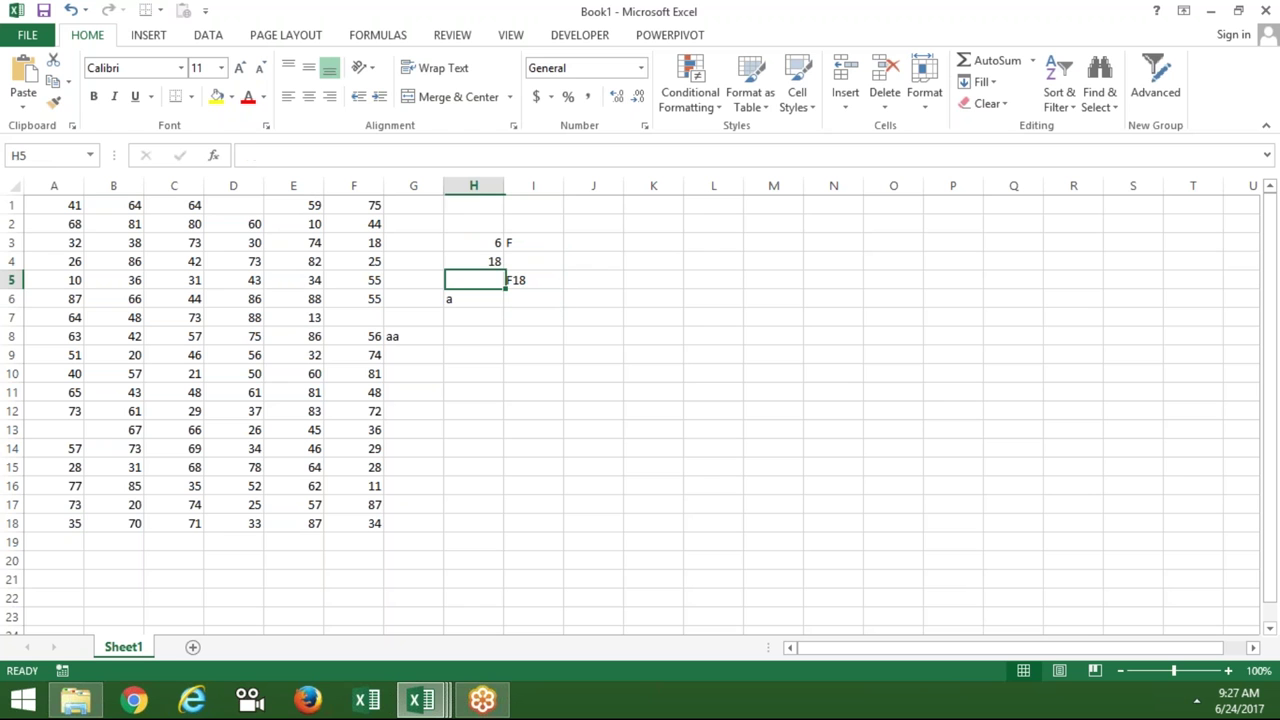
type("A1")
key("Left")
key("Down")
key("Down")
key("Down")
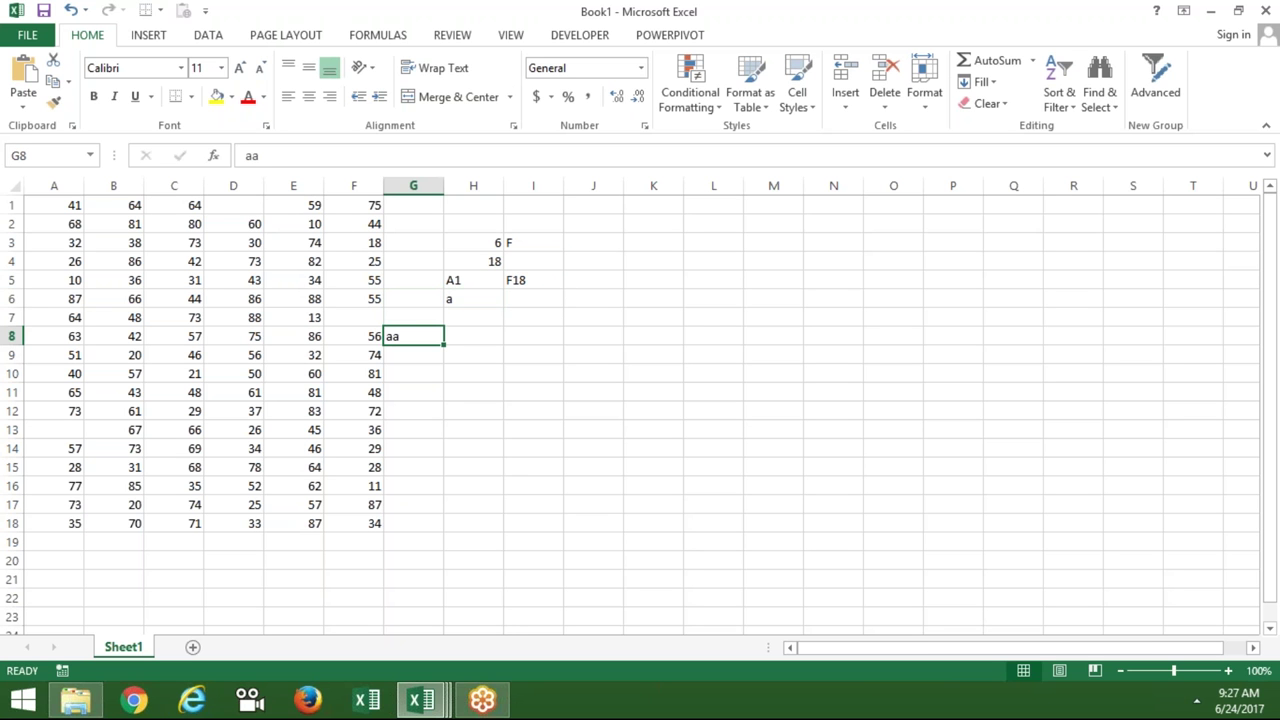
left_click(57, 210)
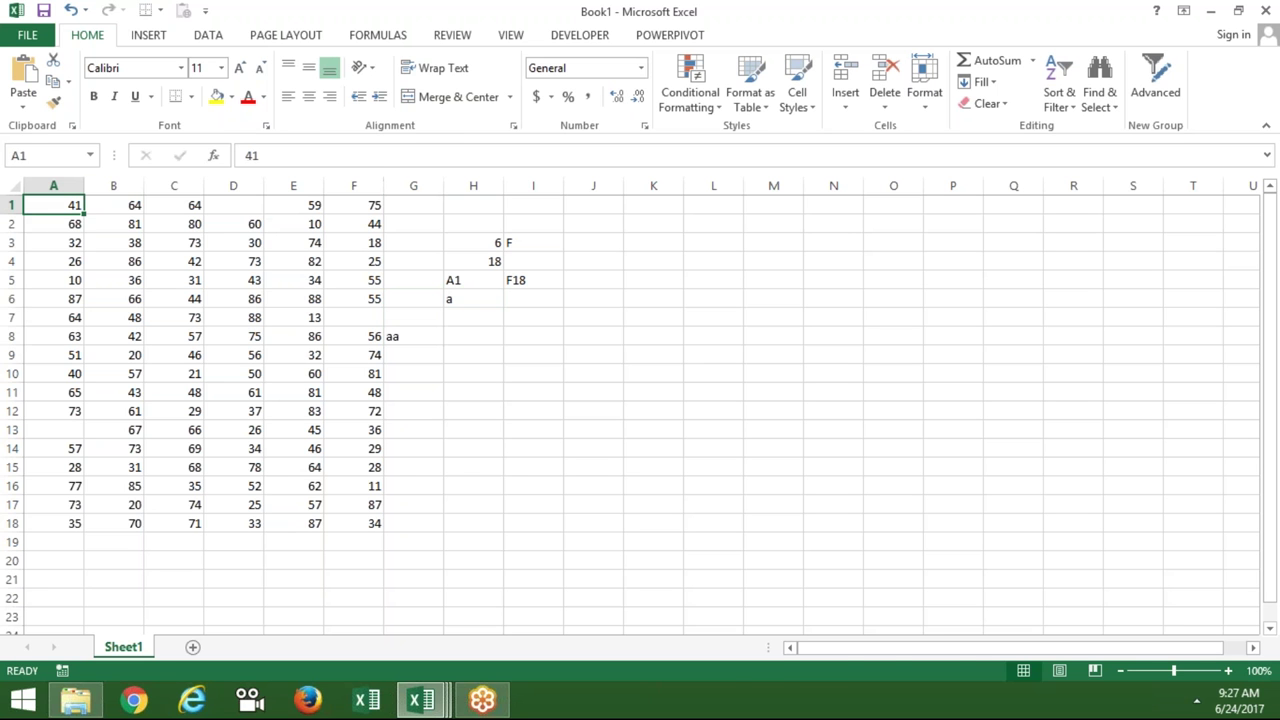
left_click(352, 524, "shift")
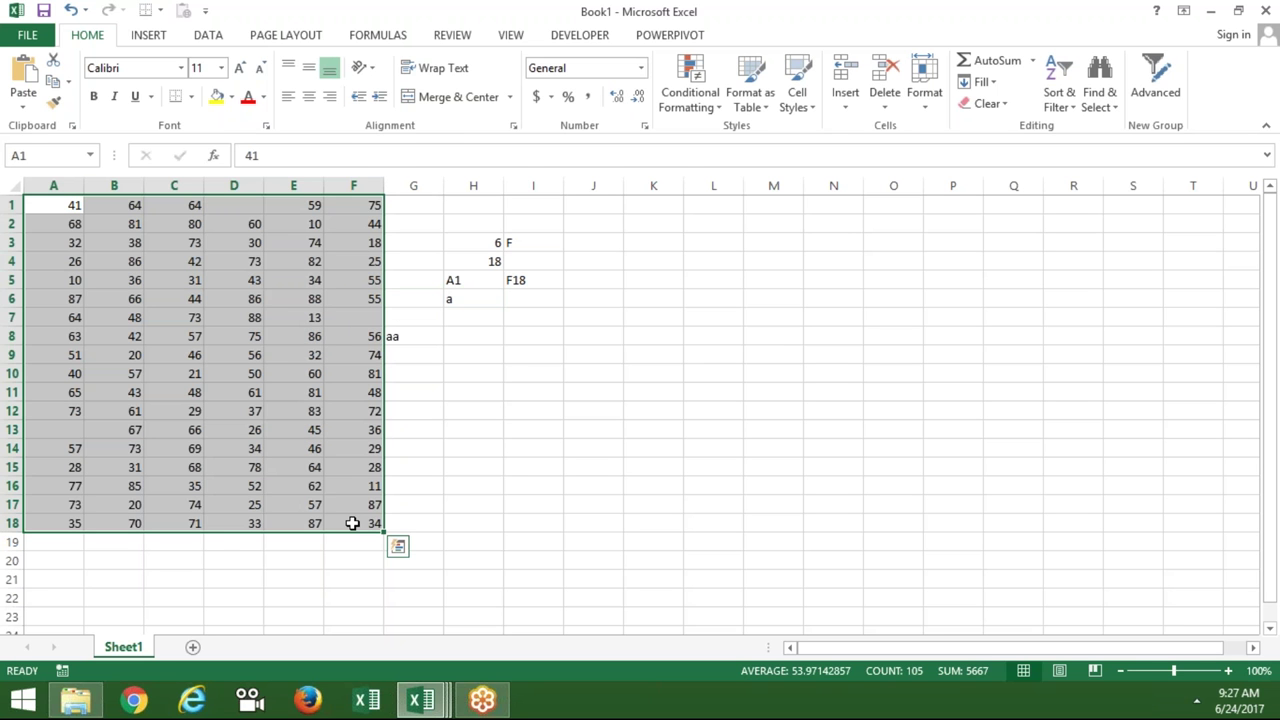
- In the VBA editor, highlight Cells(r, c) and the c and r variables in the rr macro
key("alt+F11")
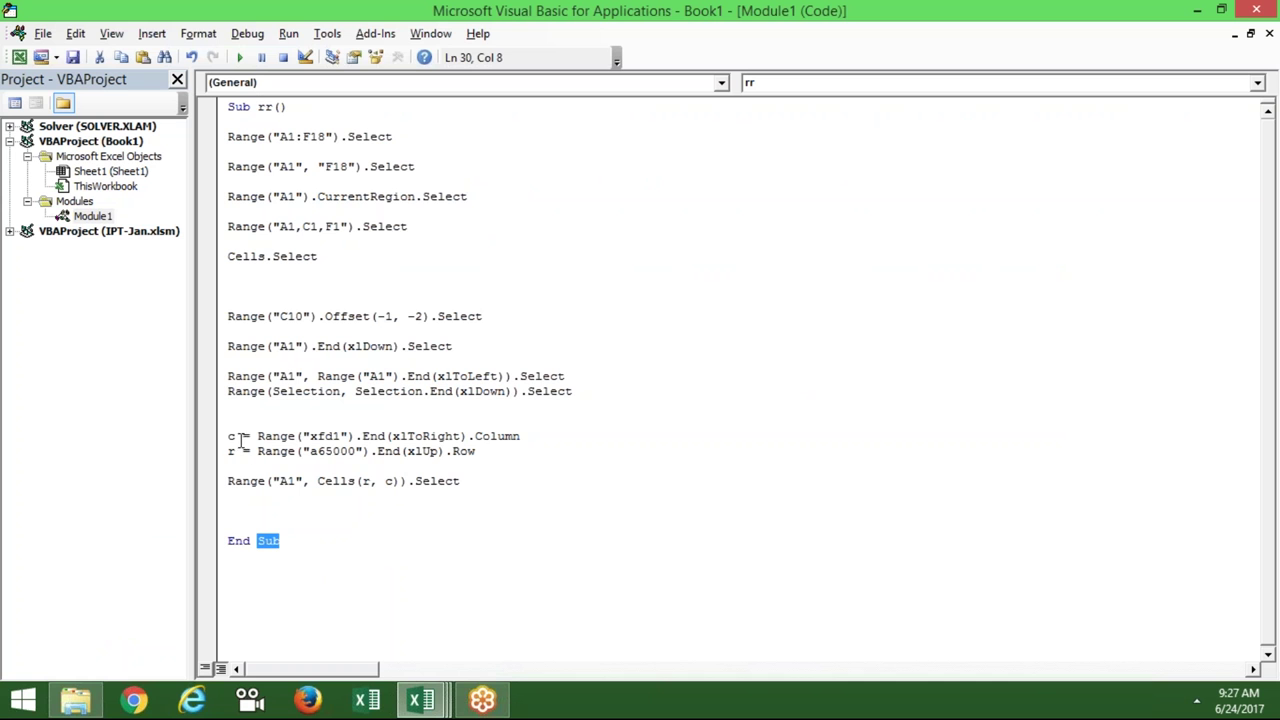
left_click_drag(399, 485, 321, 485)
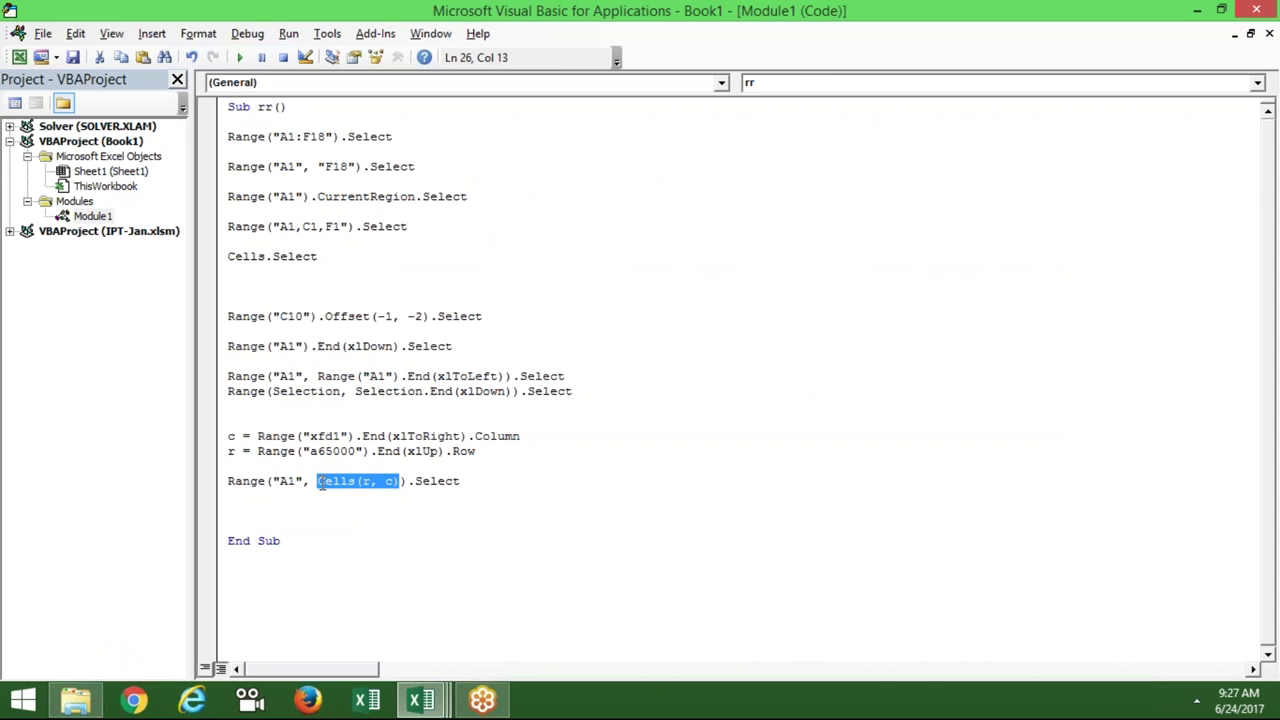
double_click(231, 437)
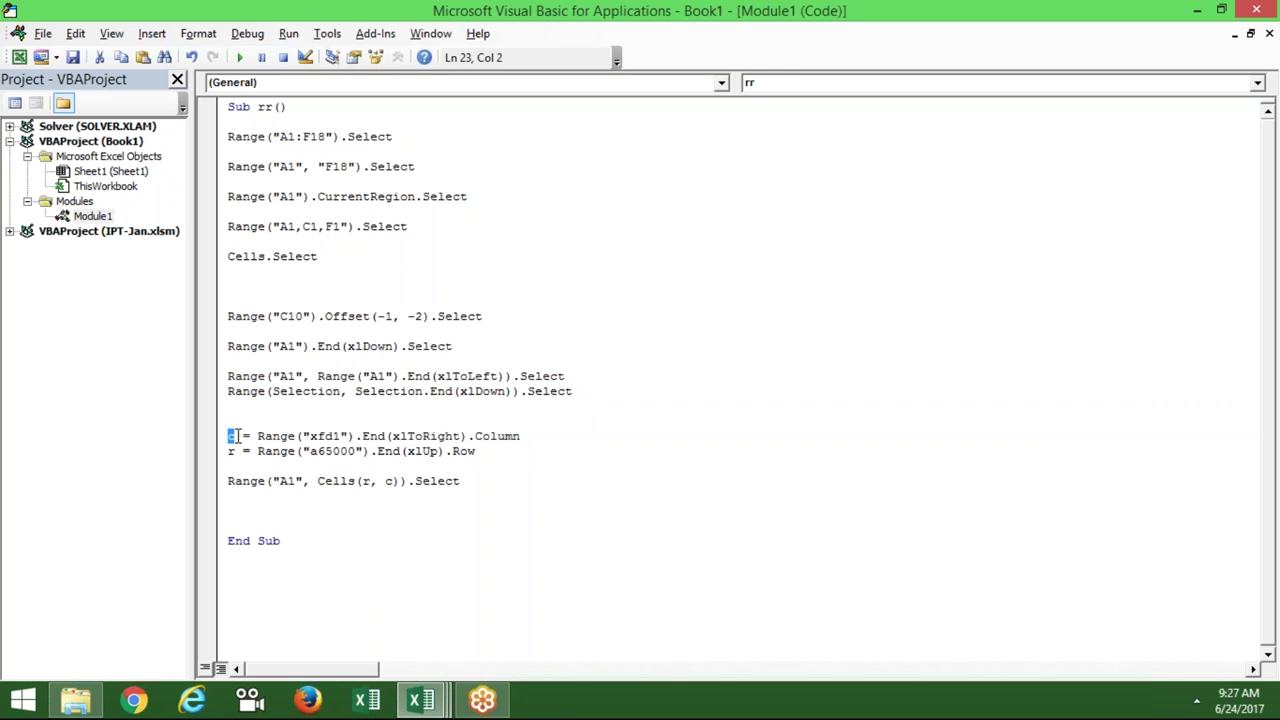
left_click_drag(232, 452, 228, 452)
- Add a test line r = 20 - 95 above, dismissing the compile error
left_click(243, 420)
type("=")
type("20-95")
key("Return")
key("Return")
key("Home")
type("r")
key("Down")
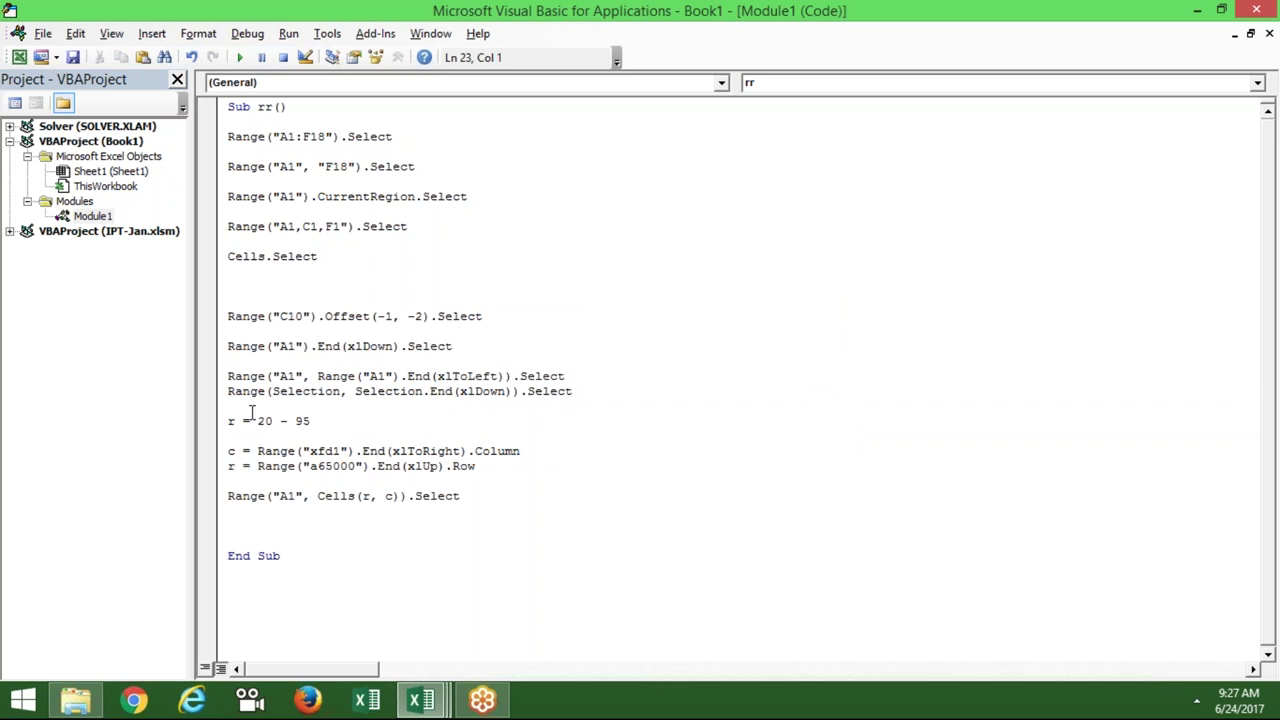
- Inspect the r = 20 - 95 test line, then delete it
double_click(234, 421)
left_click(235, 421)
left_click(229, 437)
left_click(234, 421)
key("shift+Left")
left_click_drag(257, 421, 318, 424)
left_click(262, 526)
left_click_drag(312, 421, 225, 421)
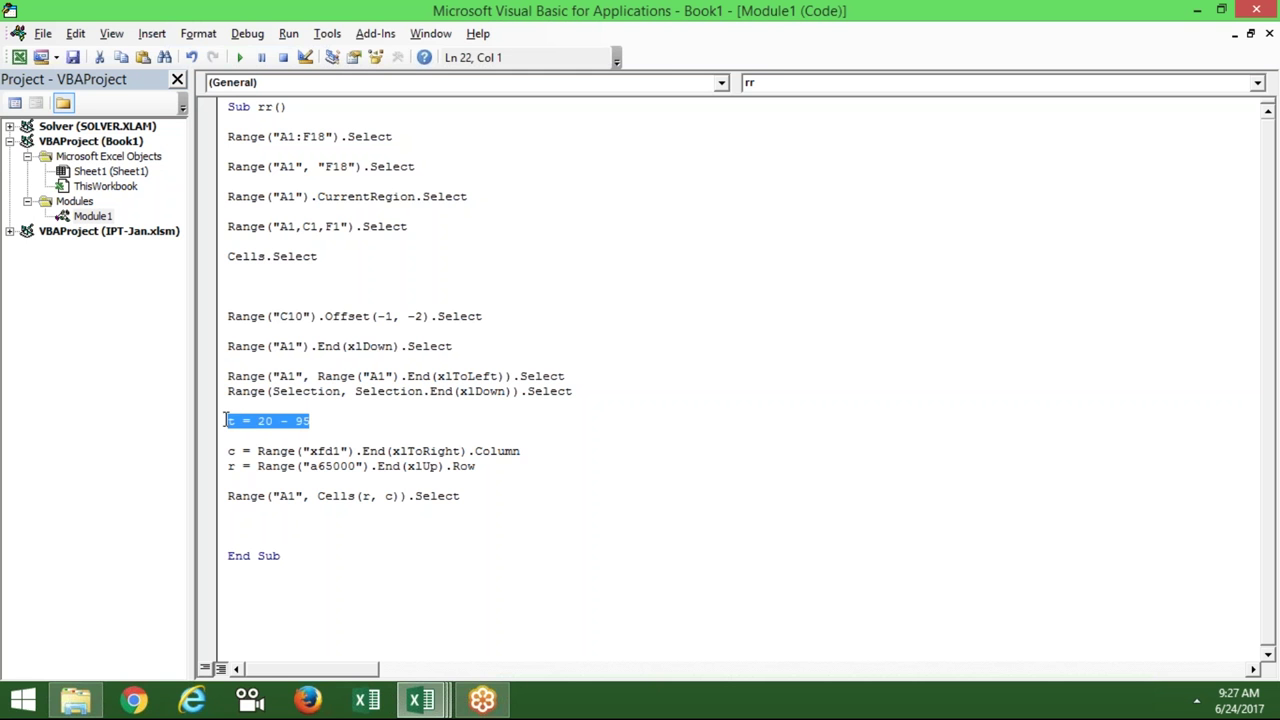
key("Delete")
left_click(241, 541)
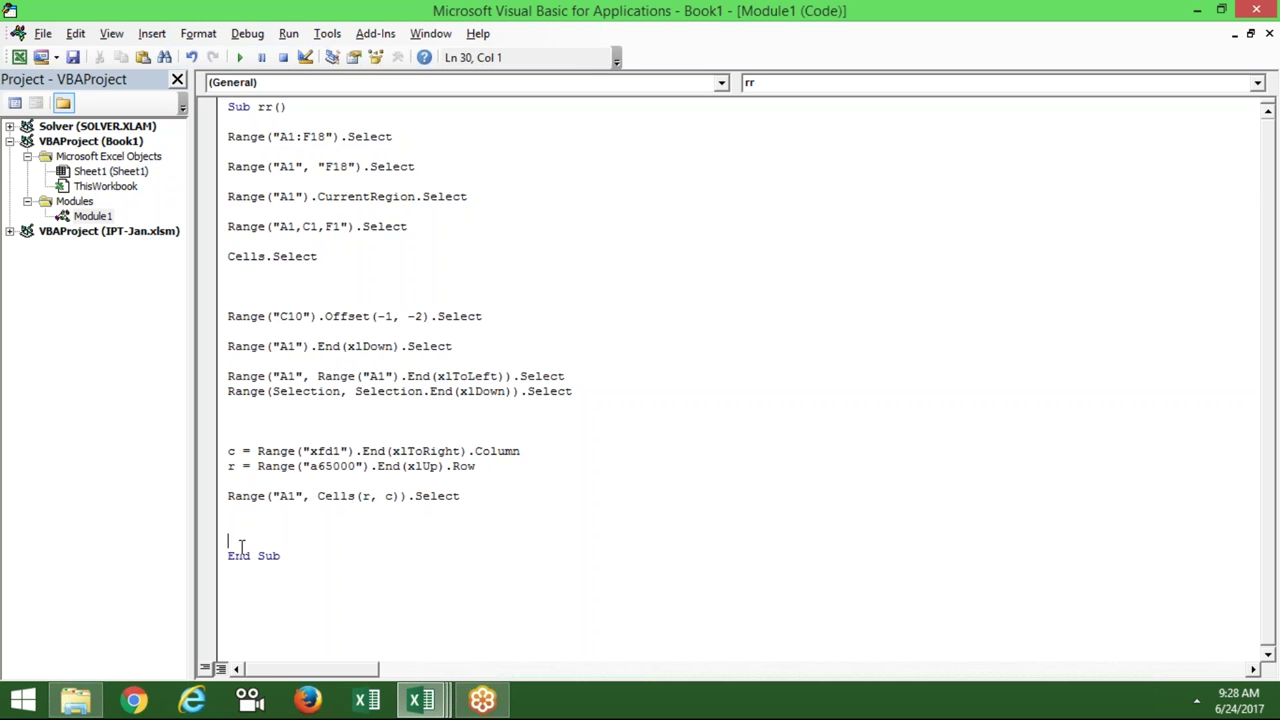
- Highlight the Range, CurrentRegion, A1,C1,F1 and Cells.Select statements one at a time
key("Up")
key("Up")
key("Up")
key("Up")
key("Up")
key("Up")
key("Up")
key("Up")
key("Up")
key("Up")
key("Down")
key("shift+Down")
key("shift+Down")
key("shift+Down")
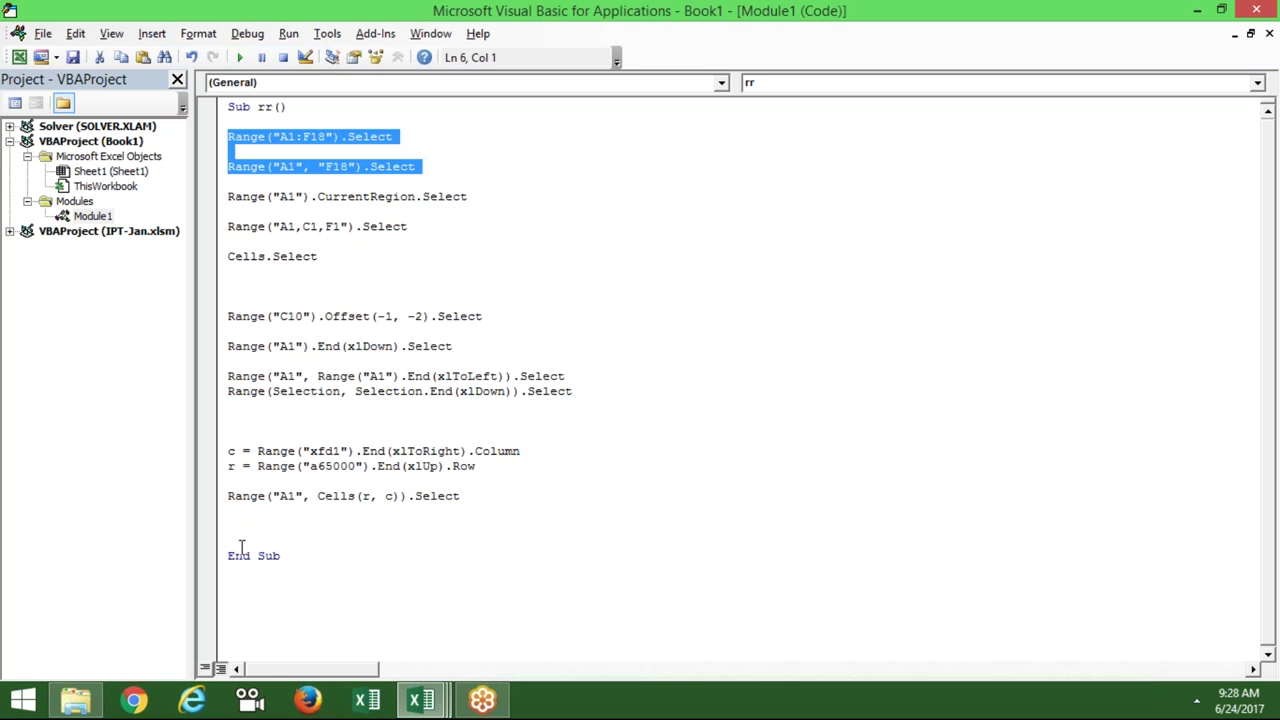
key("Down")
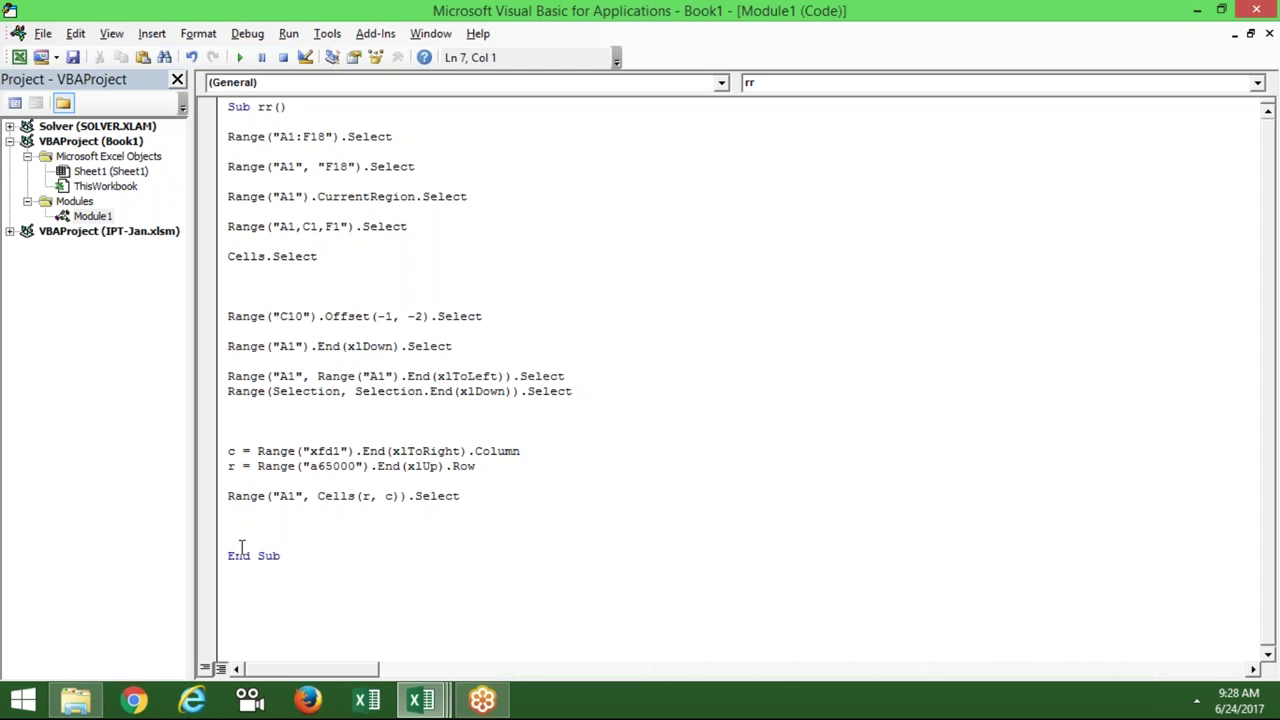
key("shift+Down")
key("Down")
key("shift+Down")
key("Down")
key("shift+Down")
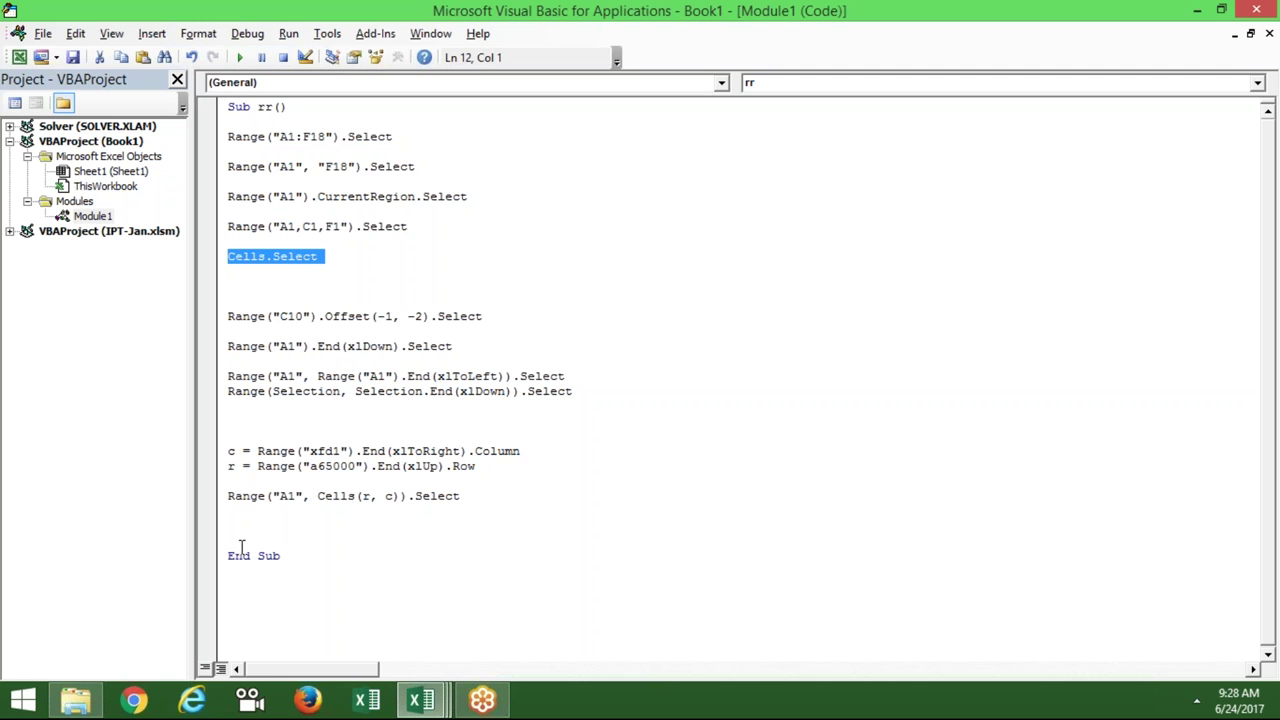
- Highlight the Offset statement and then the End(xlDown) statement
key("Down")
key("Down")
key("Down")
key("shift+Down")
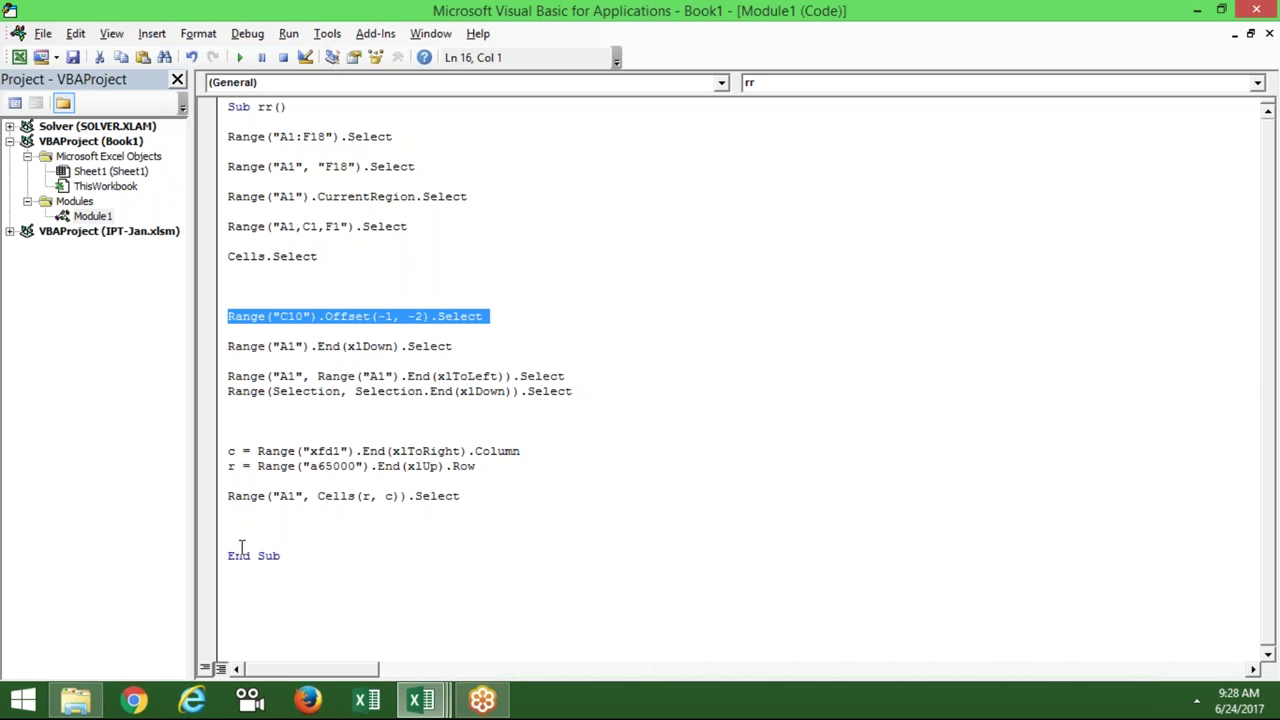
key("Down")
key("Down")
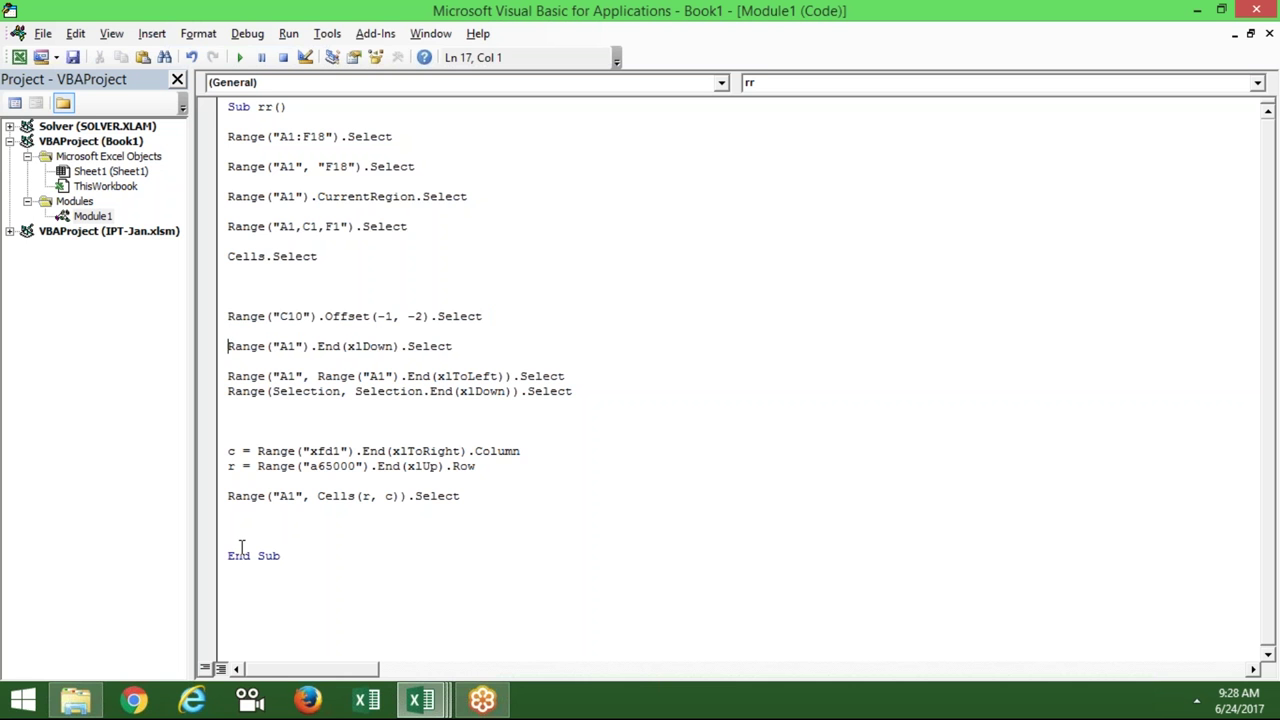
key("shift+Down")
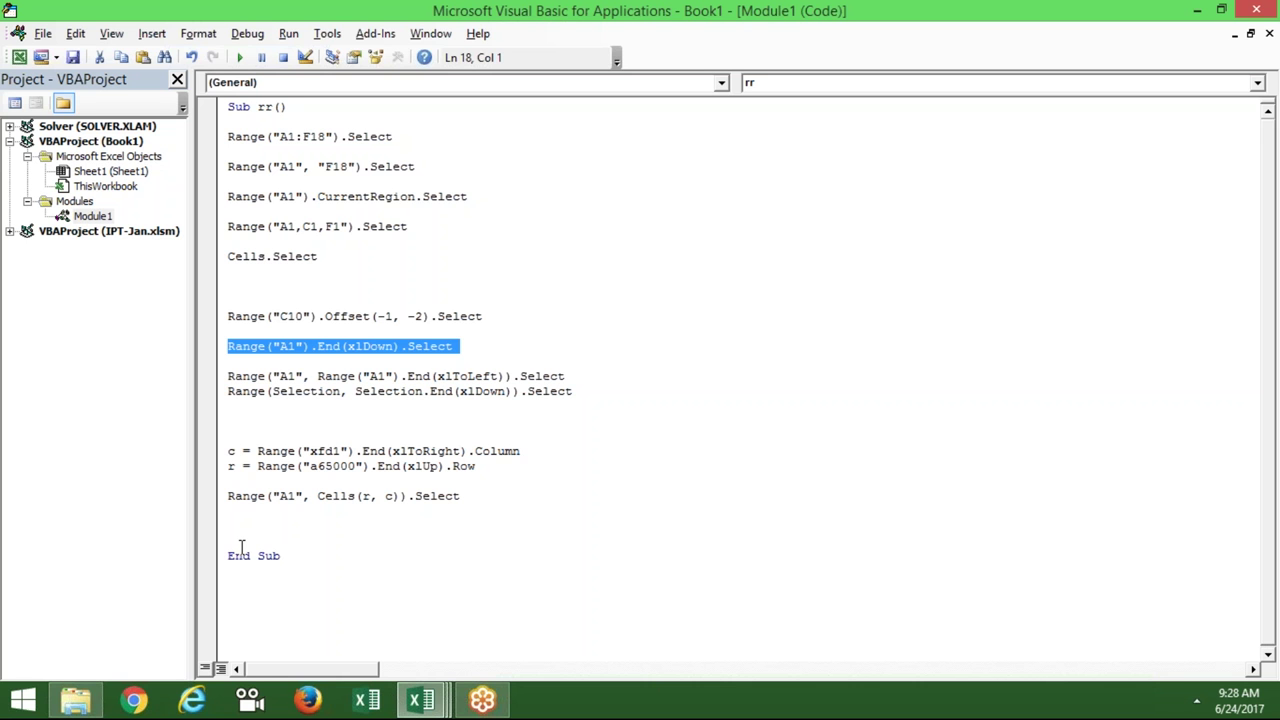
key("Down")
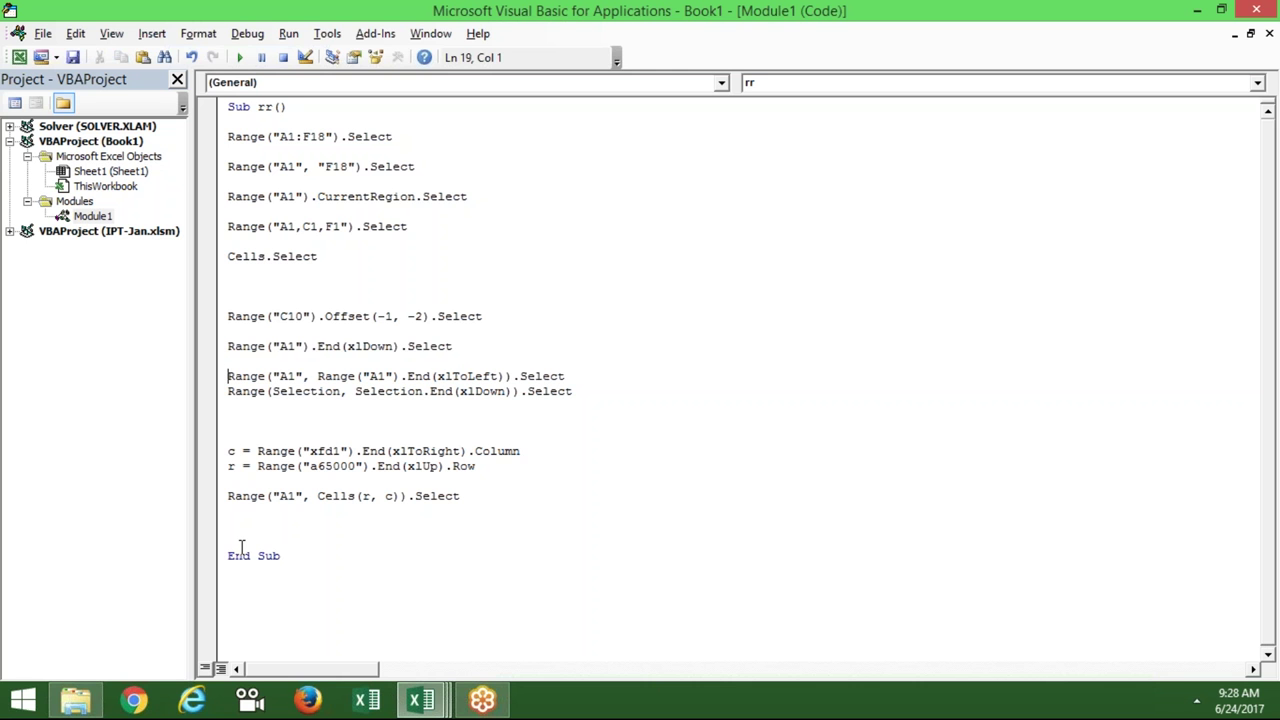
- Select B1 in Excel, then highlight the End-based, last-column and final Range lines before returning to the worksheet
key("alt+Tab")
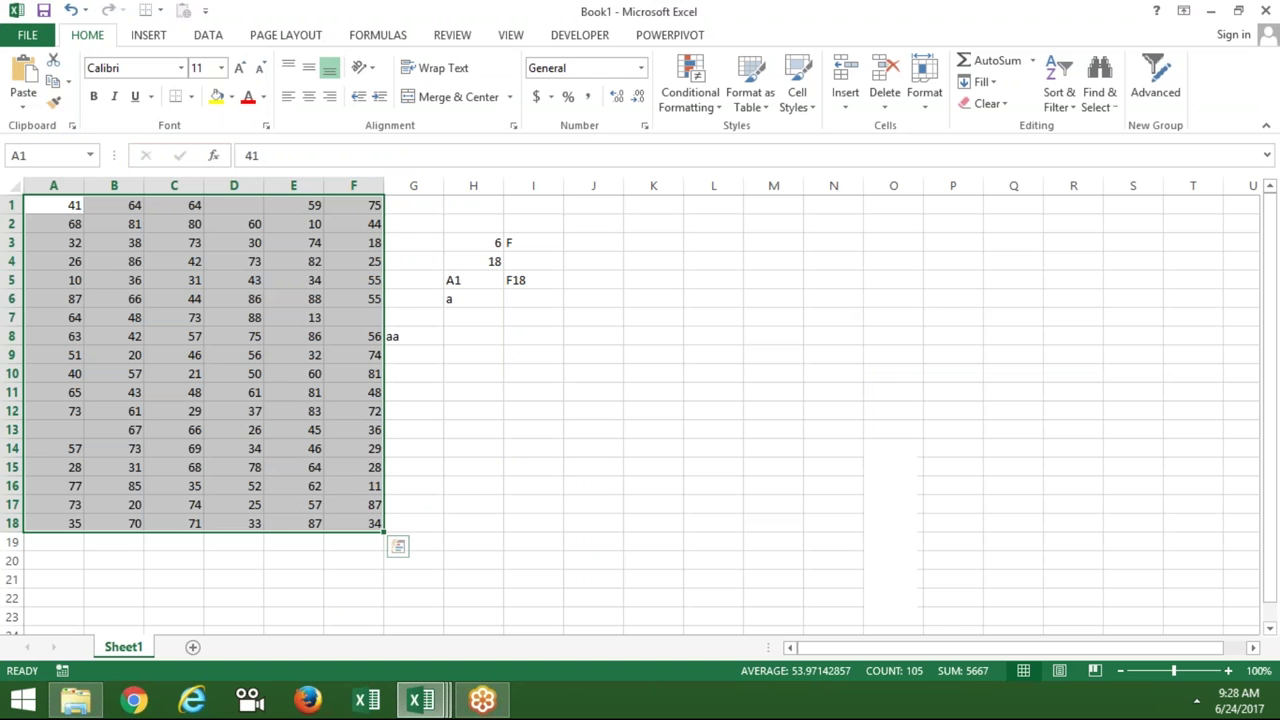
left_click(114, 205)
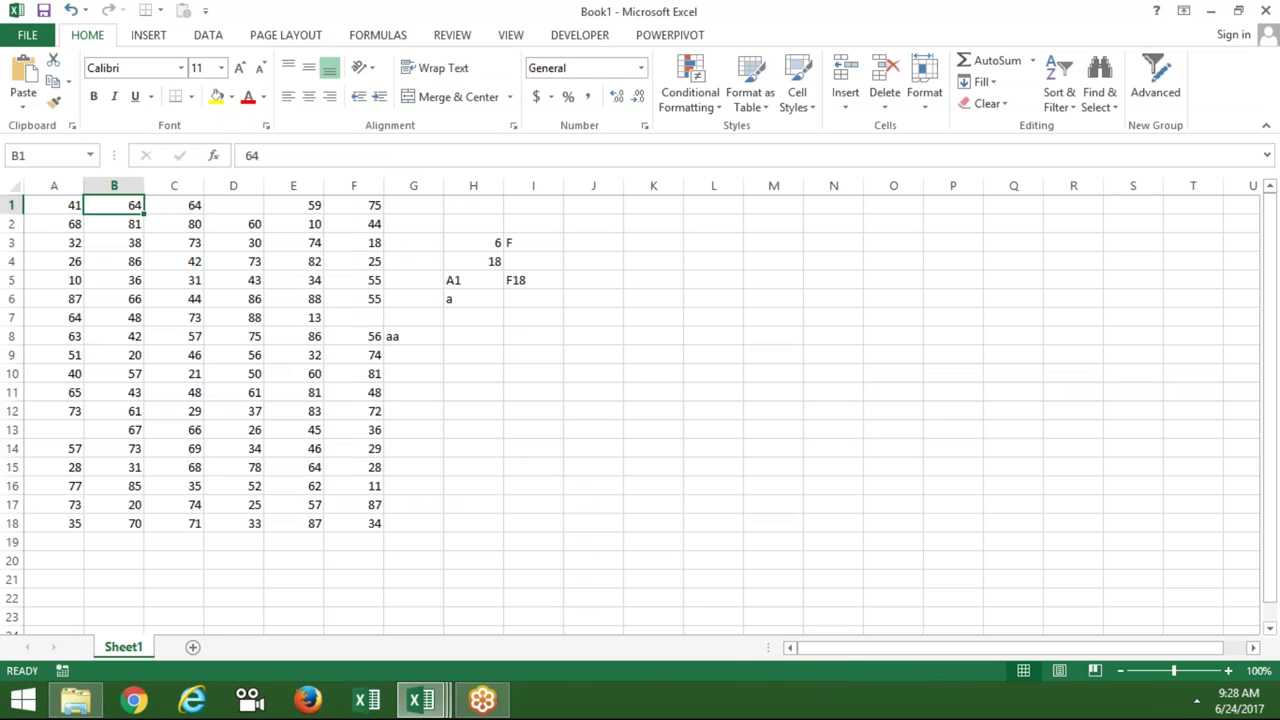
key("alt+Tab")
key("shift+Down")
key("shift+Down")
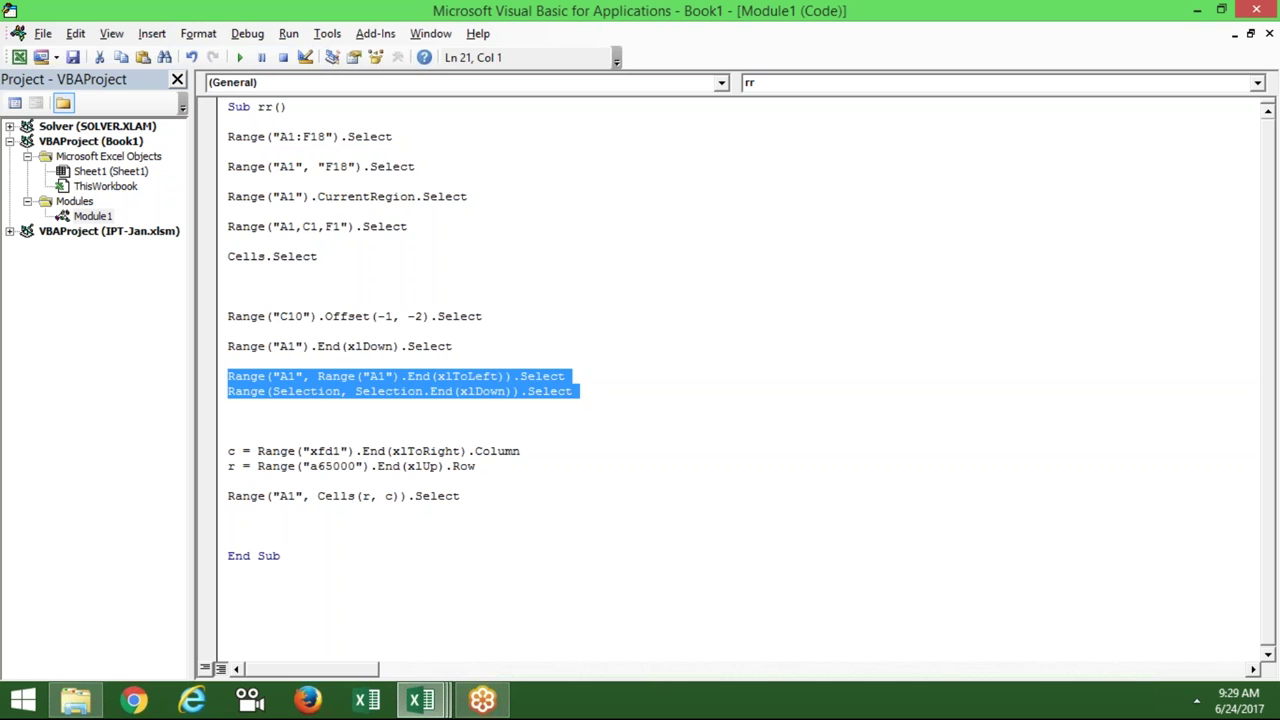
key("Down")
key("Down")
key("Down")
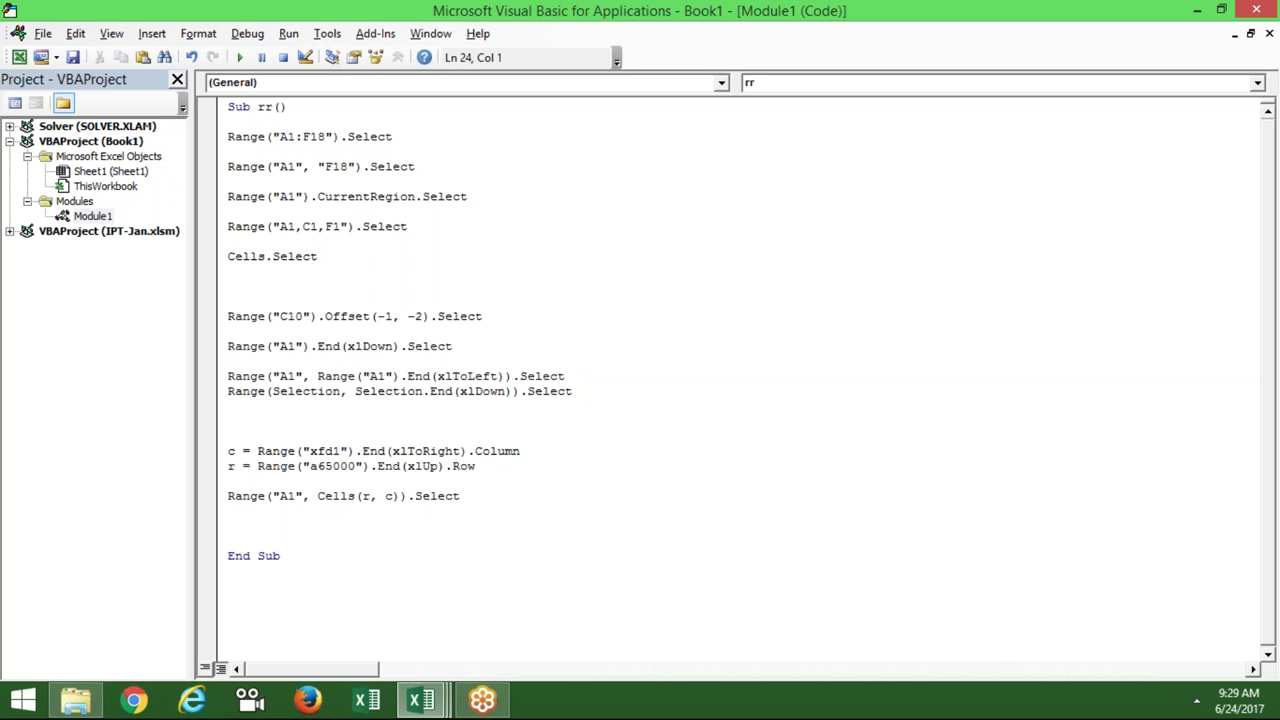
key("shift+Down")
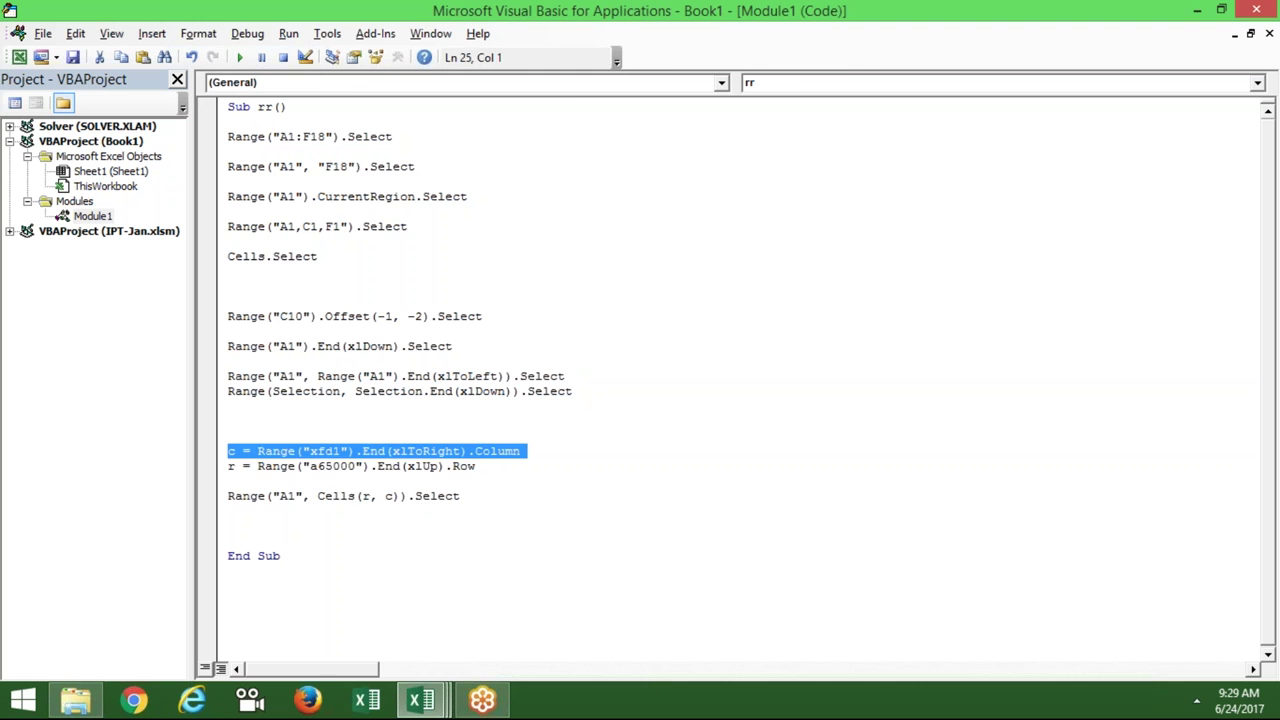
key("shift+Down")
key("shift+Down")
key("shift+Down")
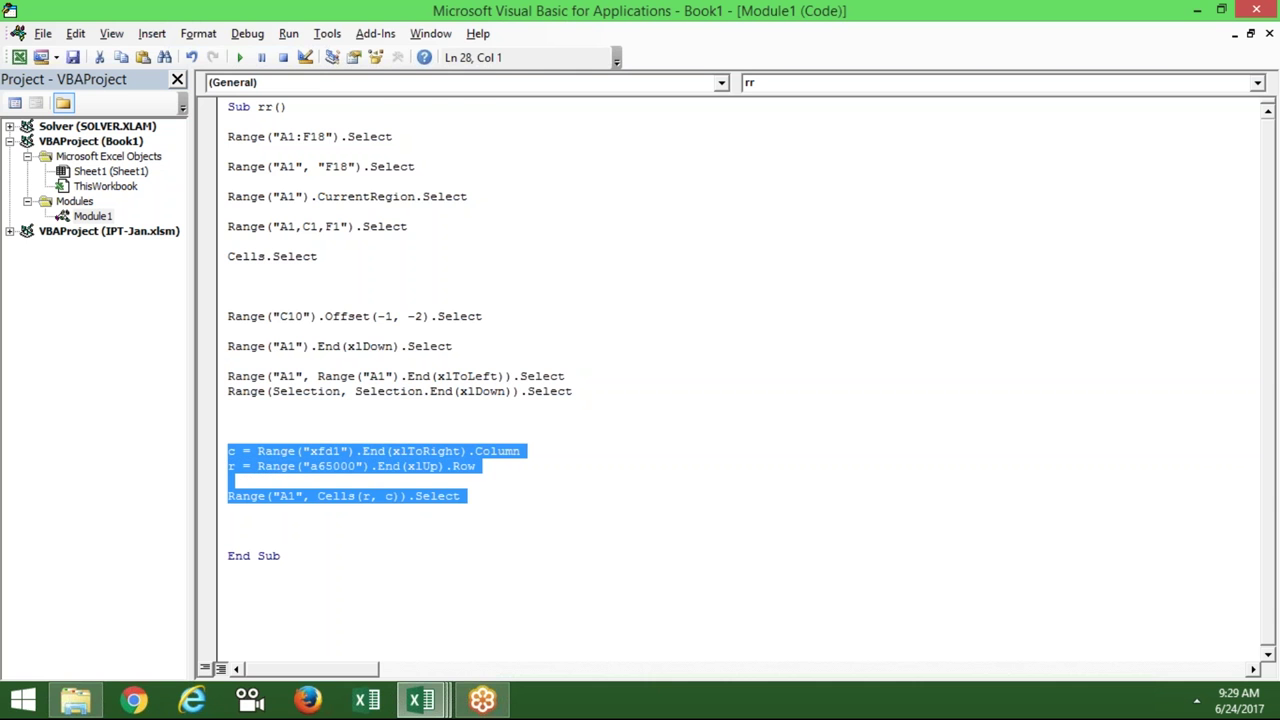
key("alt+F11")
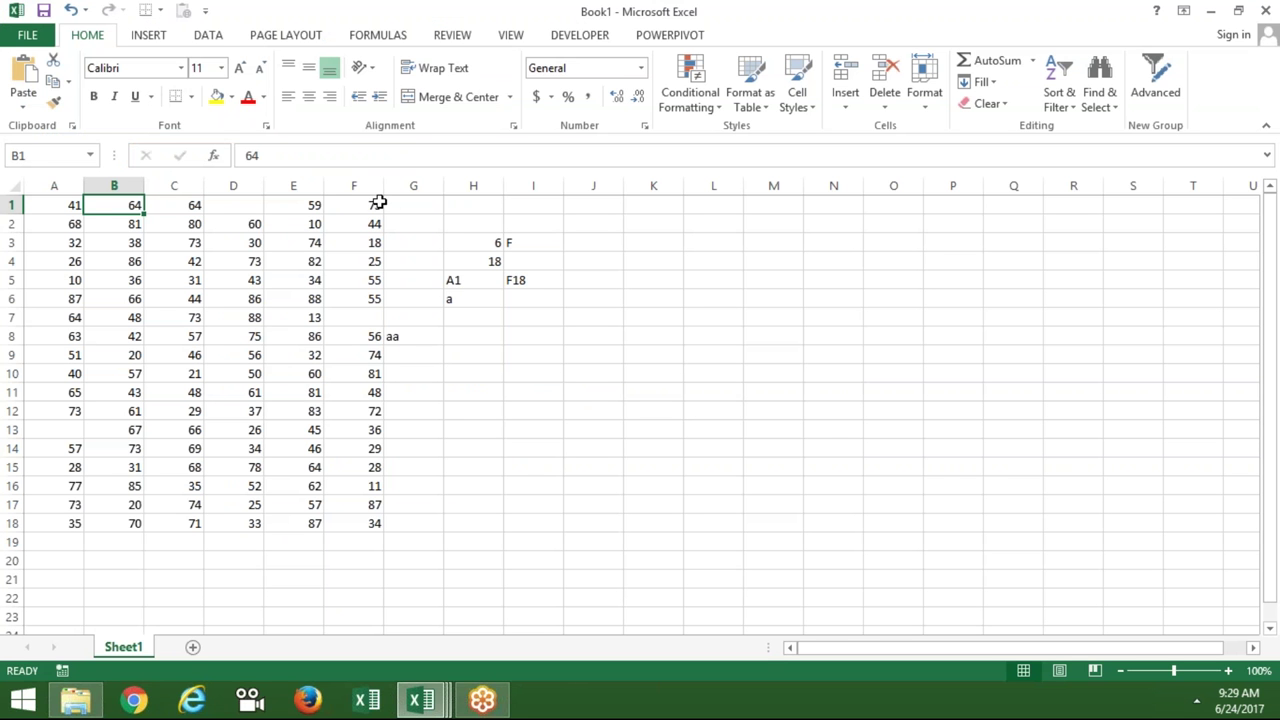
- Select F1, A18 and row 2, then jump from empty J2 left to F2 with Ctrl+Left
left_click(379, 203)
left_click(67, 516)
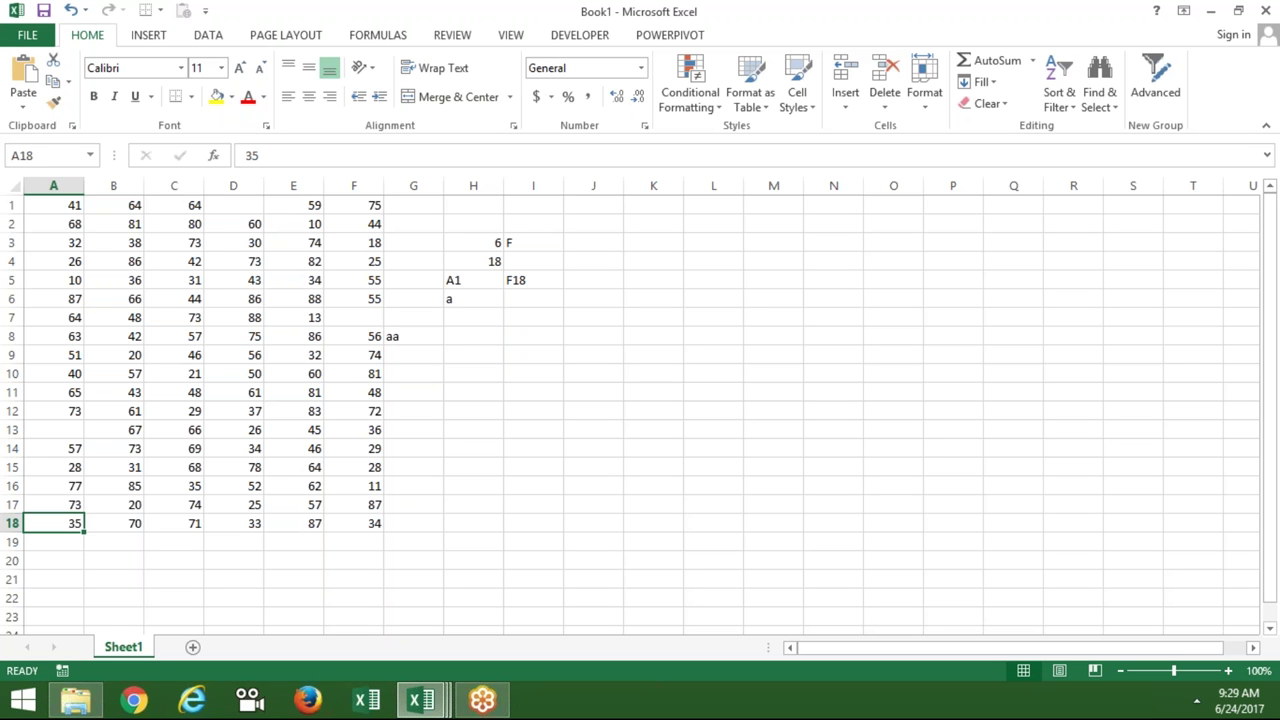
left_click(14, 224)
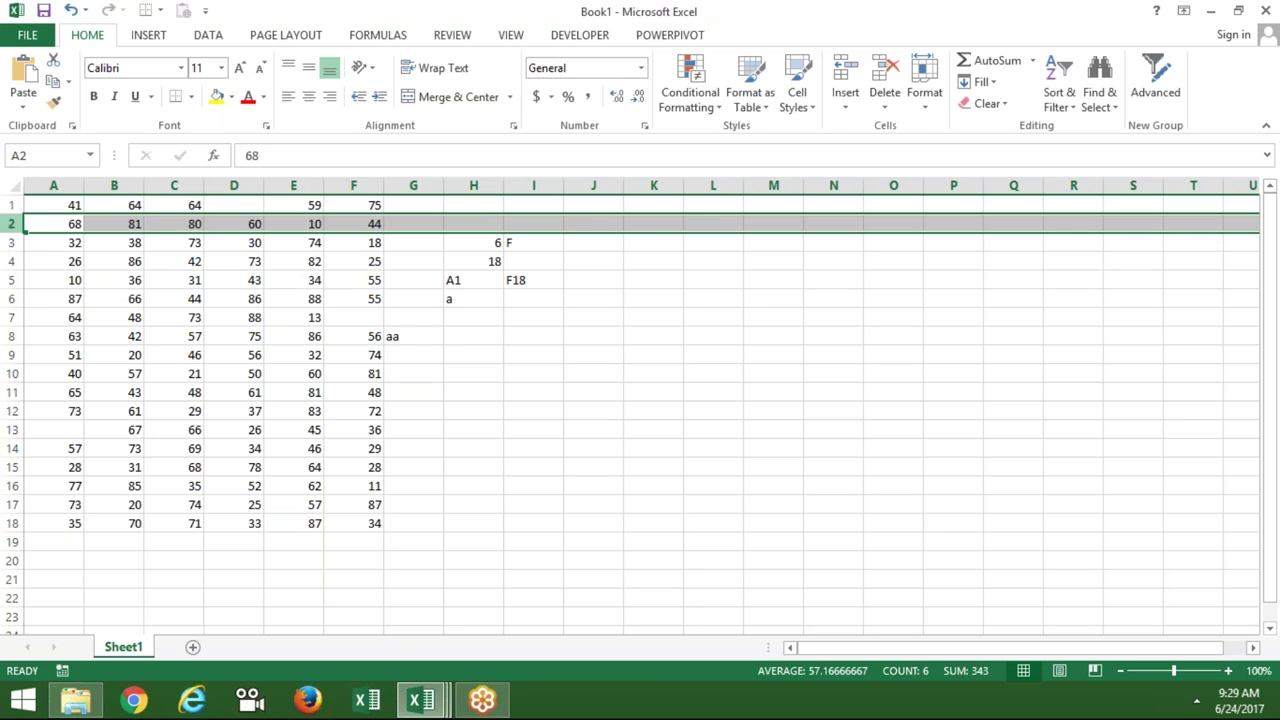
left_click(585, 224)
key("ctrl+Left")
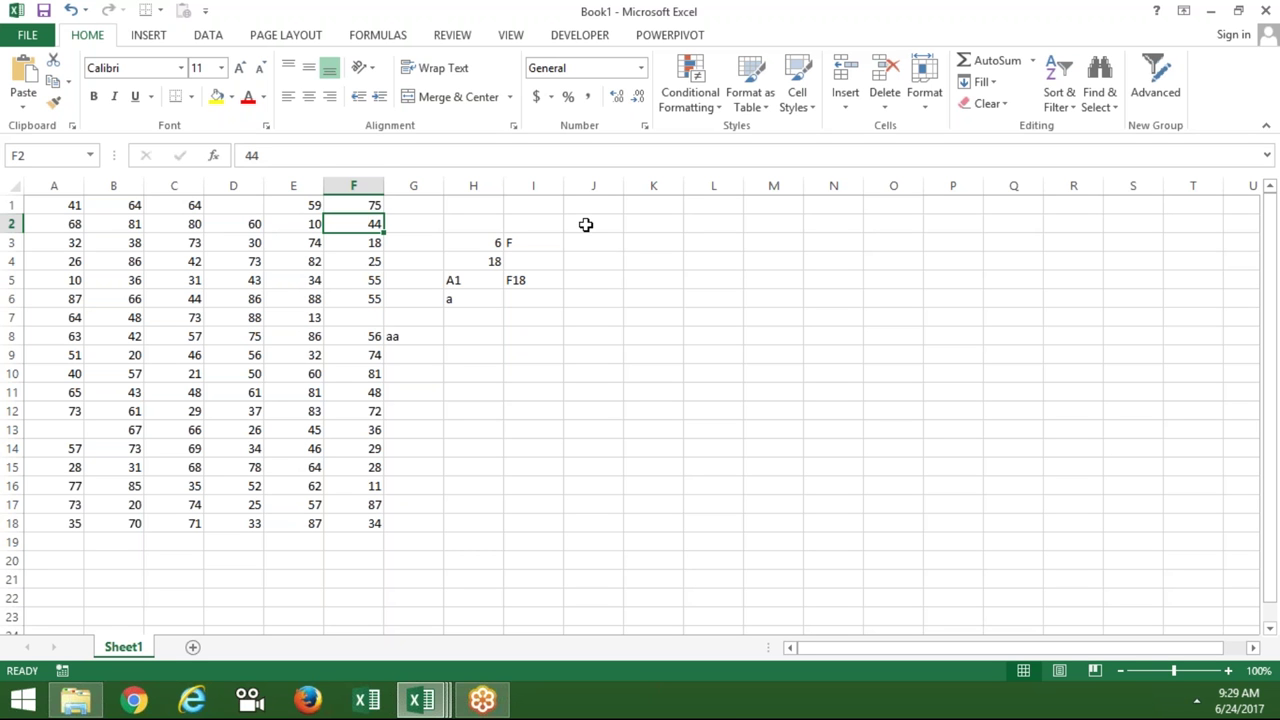
- Add a blank Sheet2 and place the caret on the empty line above End Sub in the macro
key("alt+F11")
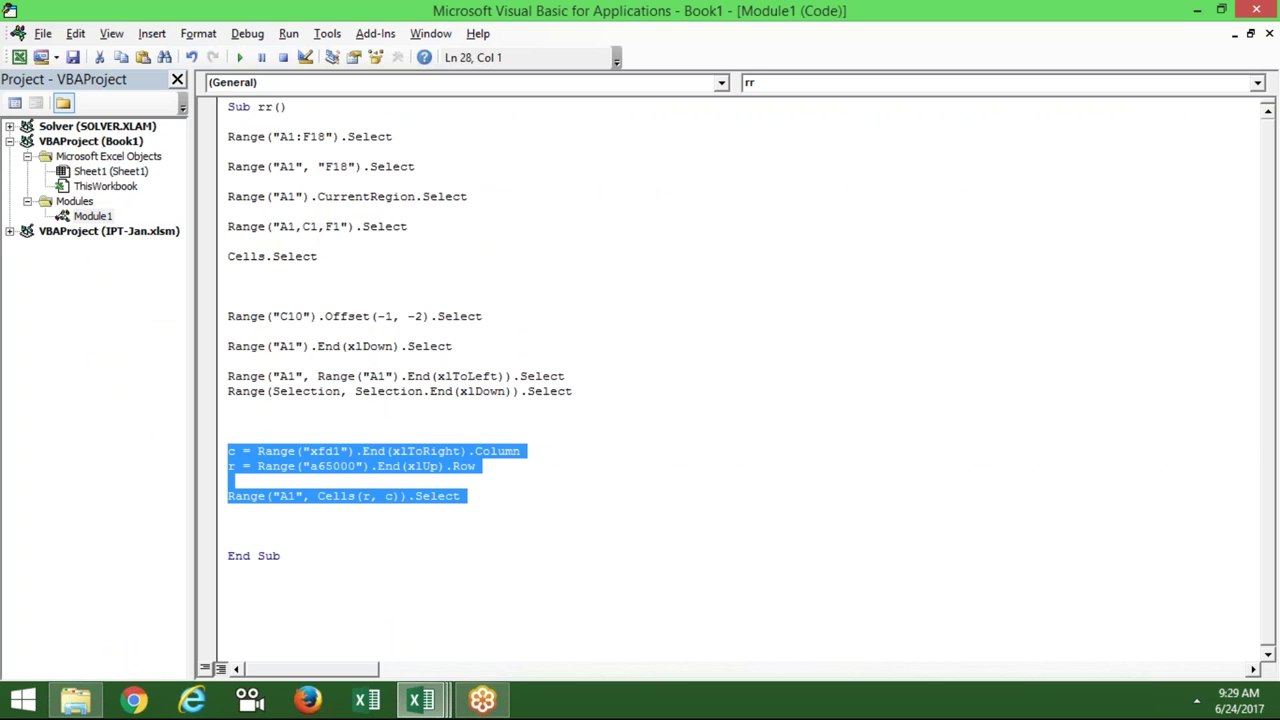
left_click(478, 466)
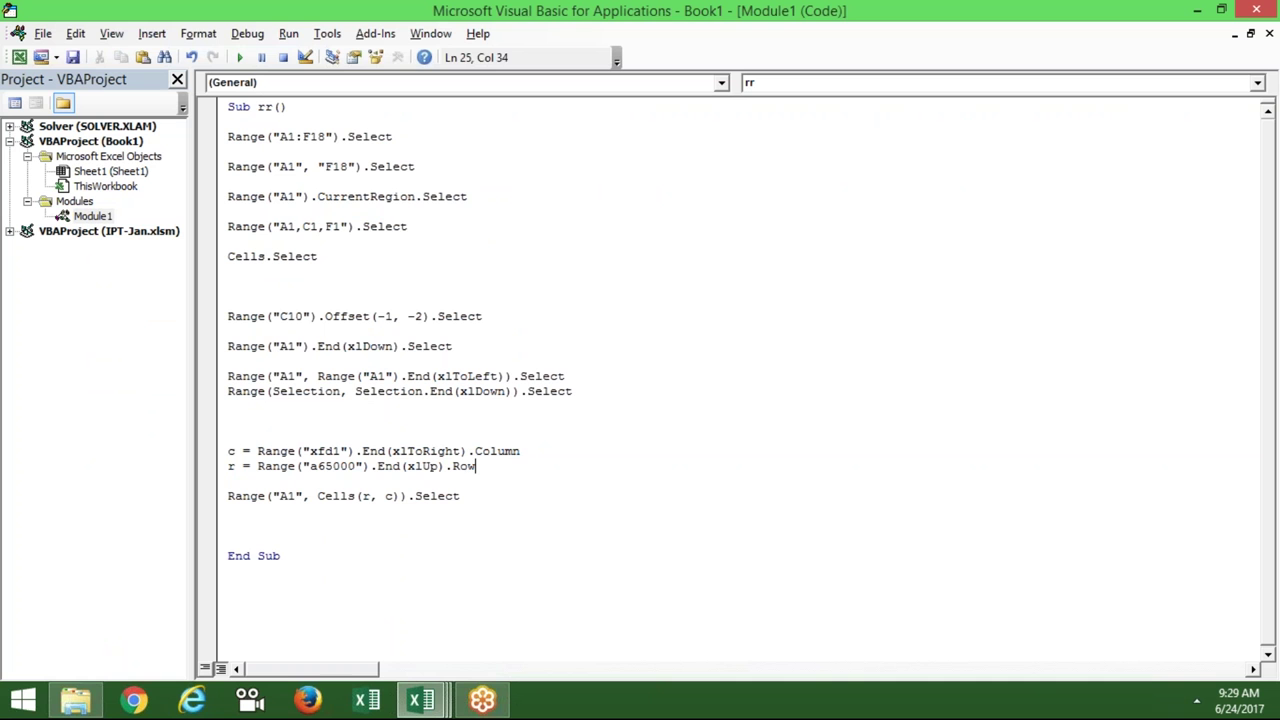
left_click(550, 527)
key("Down")
key("Down")
key("Down")
key("Down")
key("Down")
key("Down")
key("Down")
key("Down")
key("Down")
key("Down")
key("Down")
key("Up")
key("Up")
key("Up")
key("Up")
key("Up")
key("Up")
key("Up")
key("Up")
key("alt+F11")
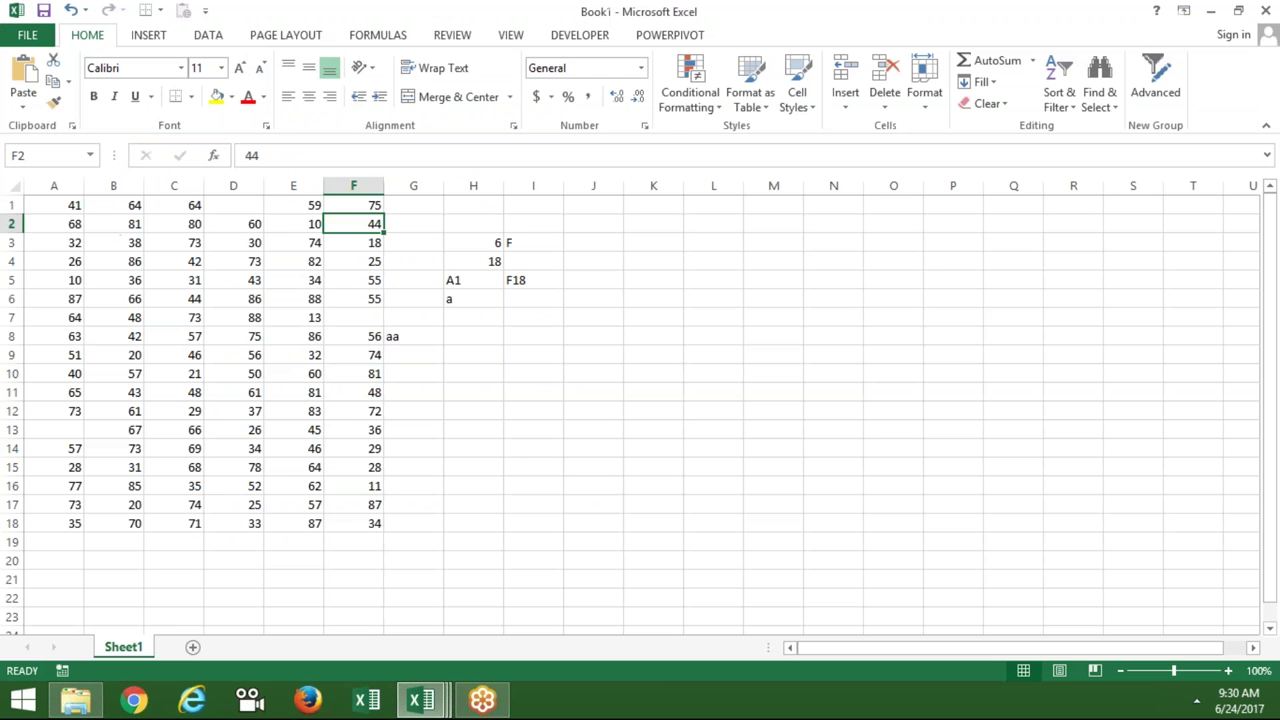
left_click(193, 647)
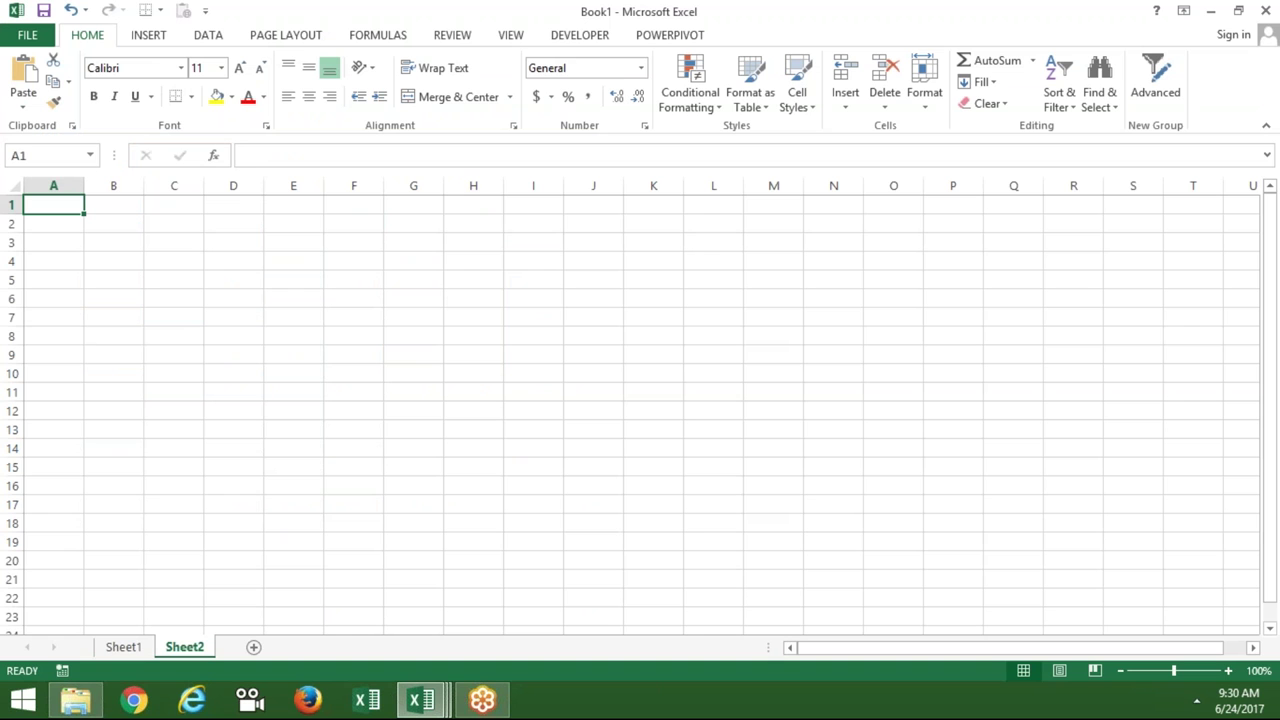
key("alt+F11")
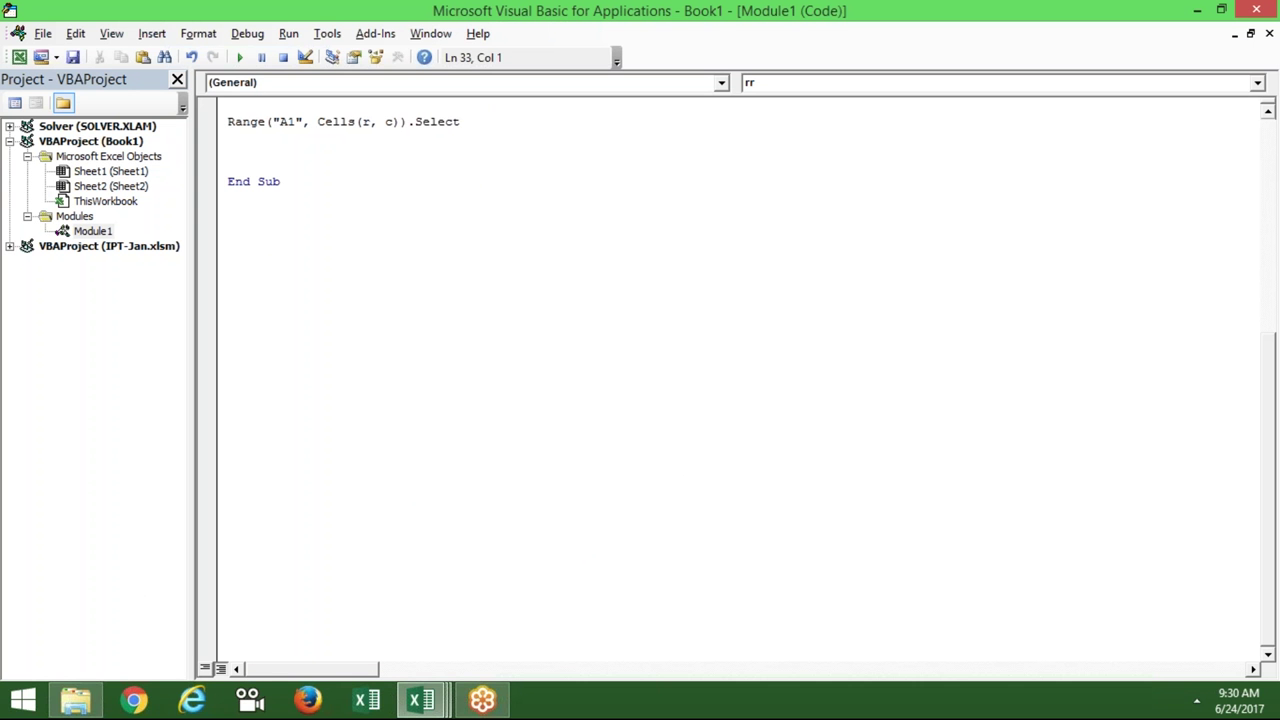
key("Up")
key("Up")
key("Up")
key("alt+F11")
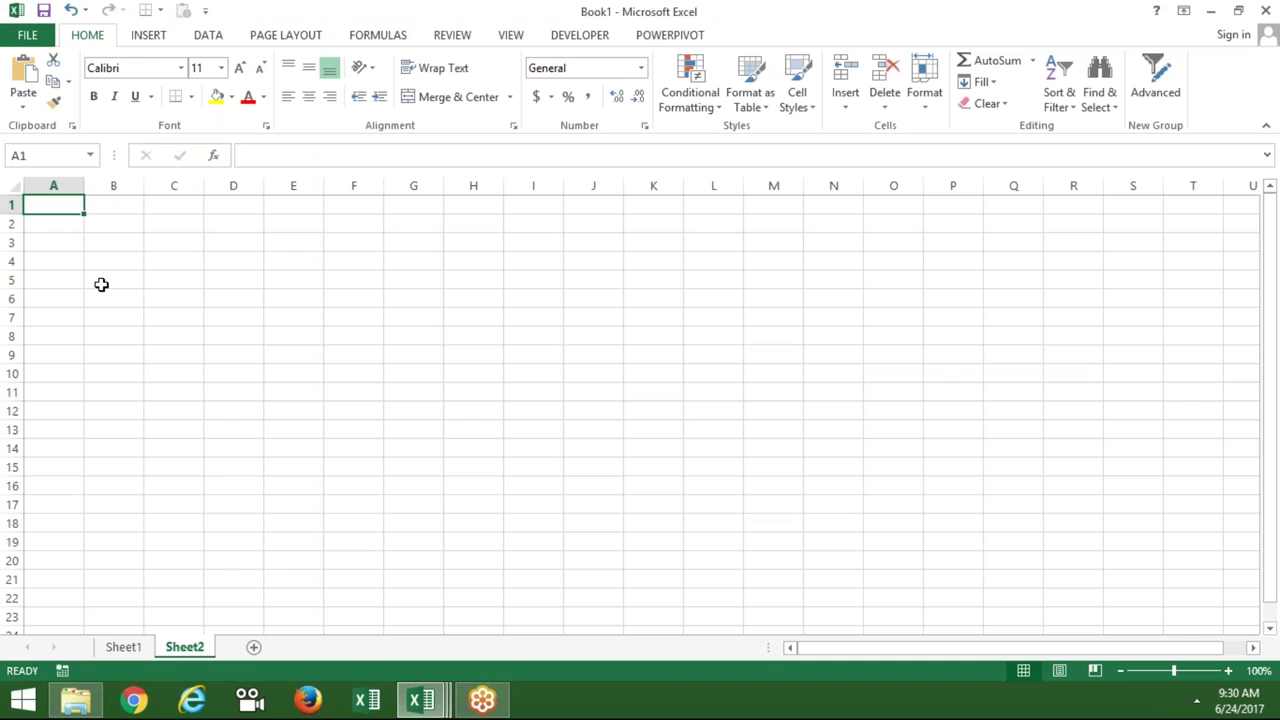
key("alt+F11")
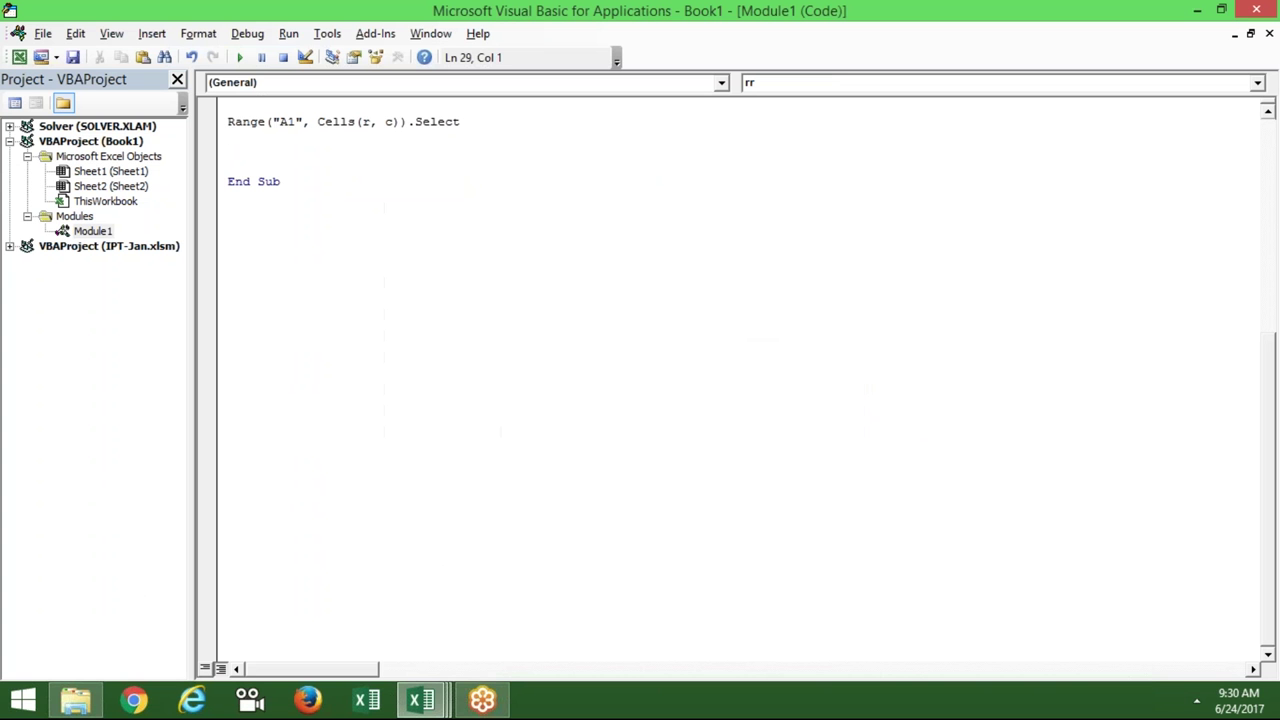
- Add the macro line Range("A1").Value = "NAME"
type("range(\"A1\"")
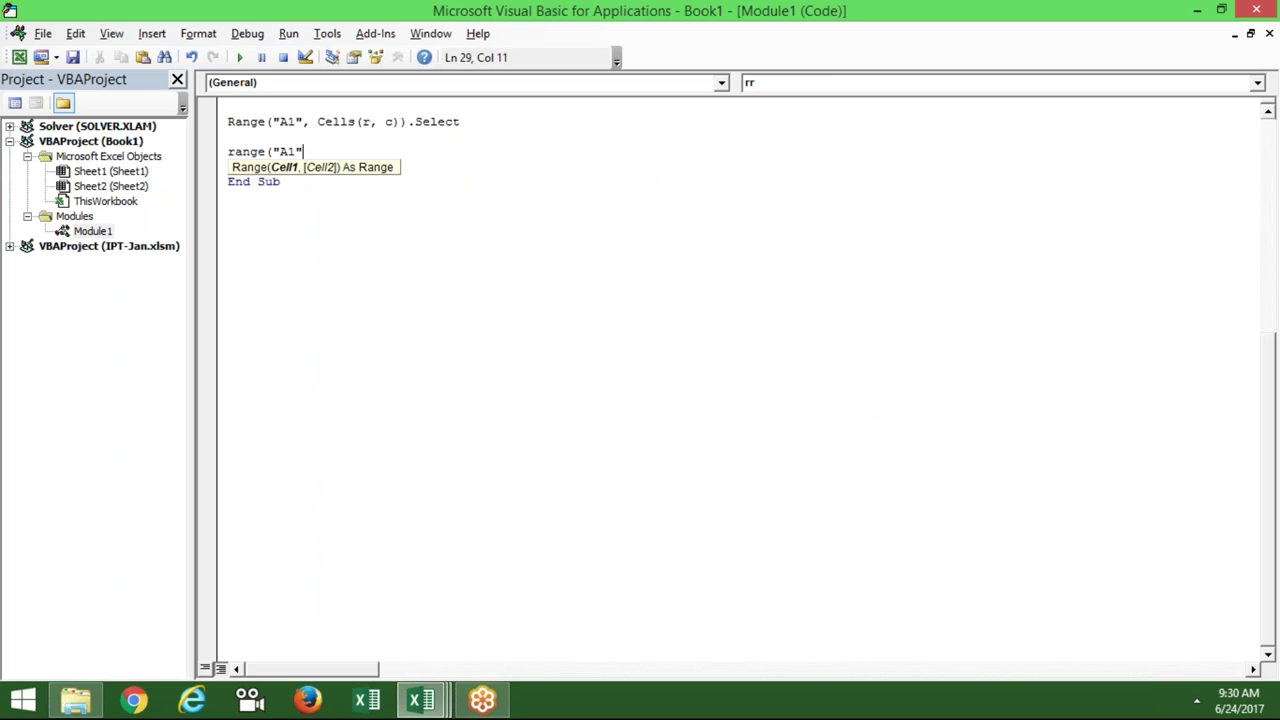
type(").v")
key("Tab")
type("= \"NAM")
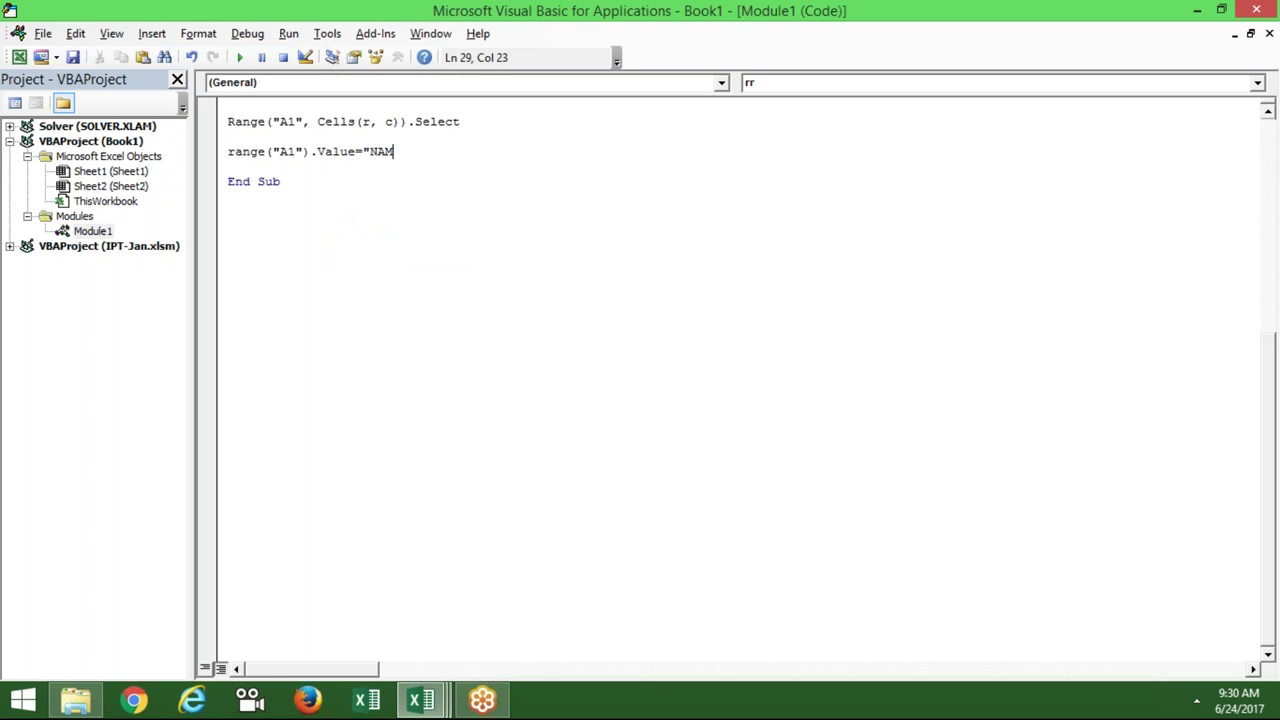
type("E\"")
key("Return")
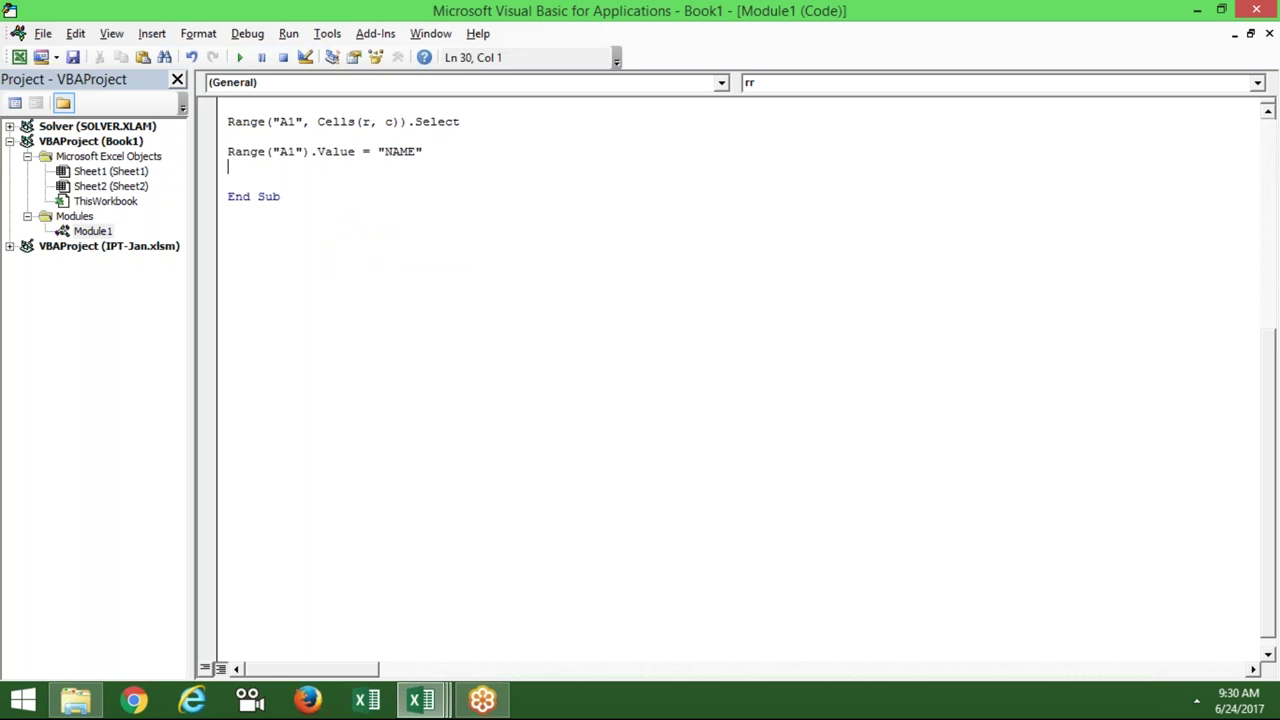
- Add the macro line Range("A1").Formula = "Name"
type("range(\"A1")
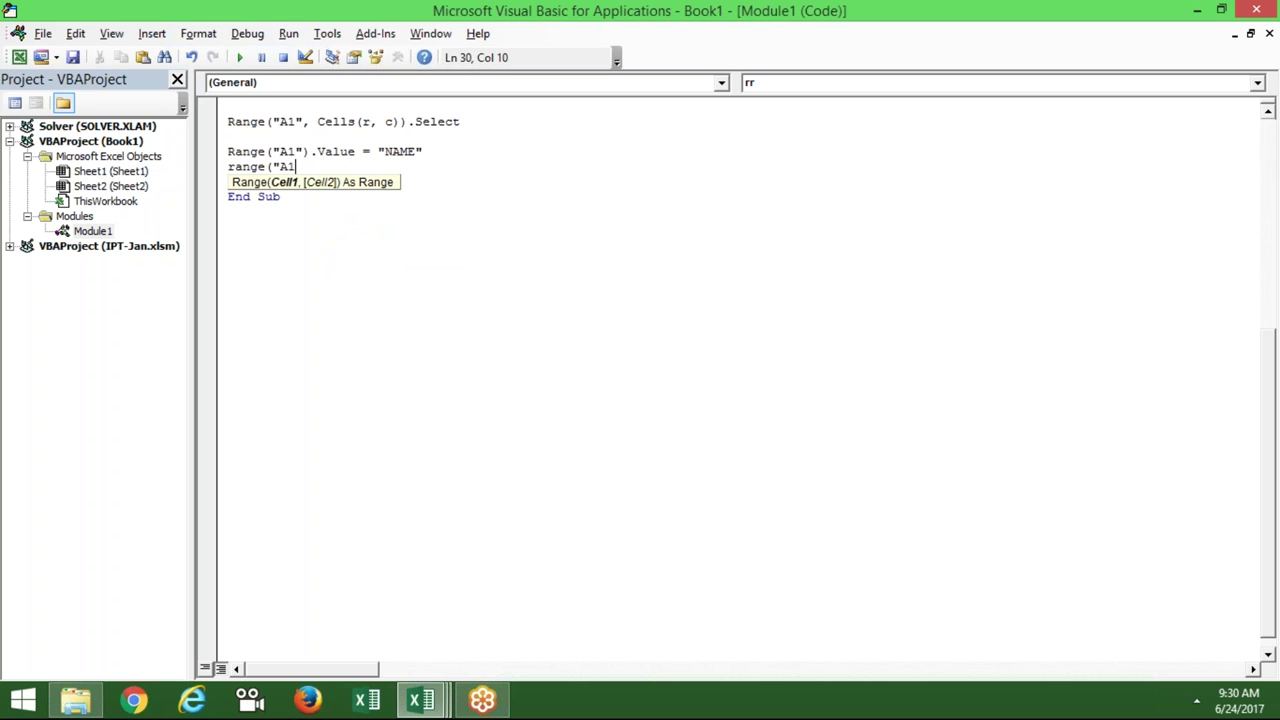
type("\")")
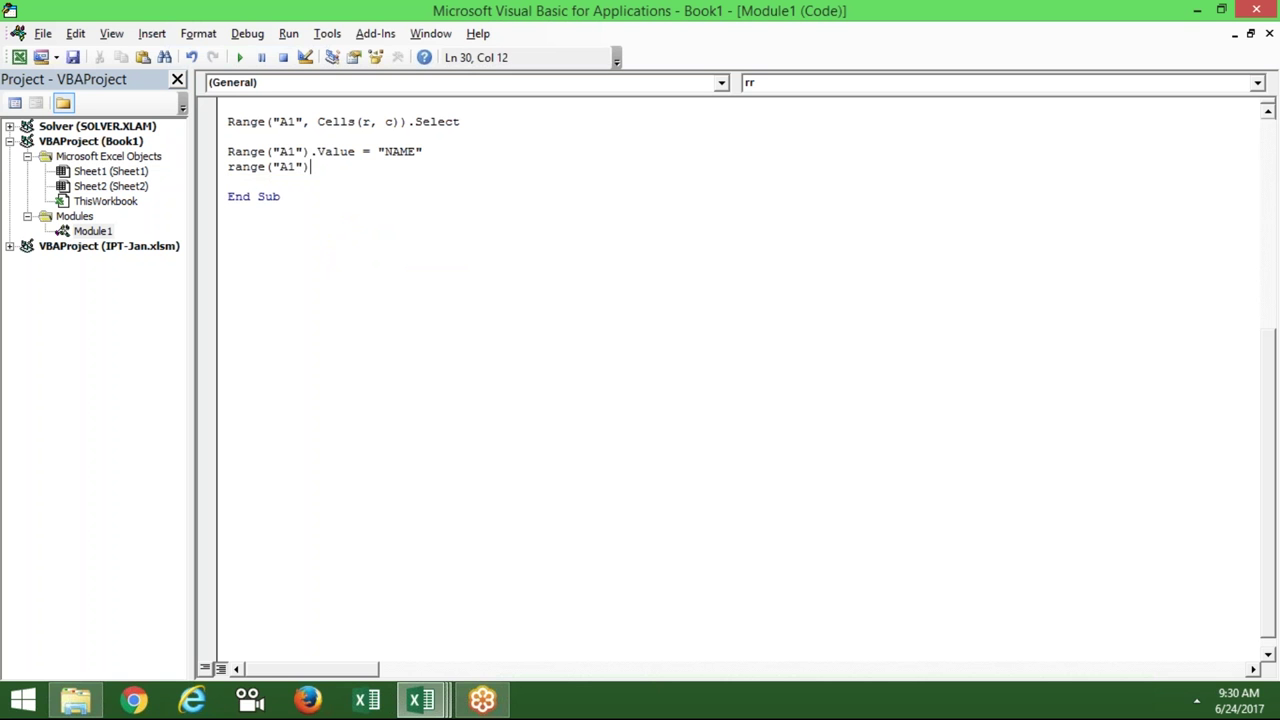
type(".v")
key("Return")
key("BackSpace")
key("BackSpace")
key("BackSpace")
type(".v")
key("Down")
key("Tab")
key("BackSpace")
key("BackSpace")
key("BackSpace")
key("BackSpace")
key("BackSpace")
key("BackSpace")
type(".f")
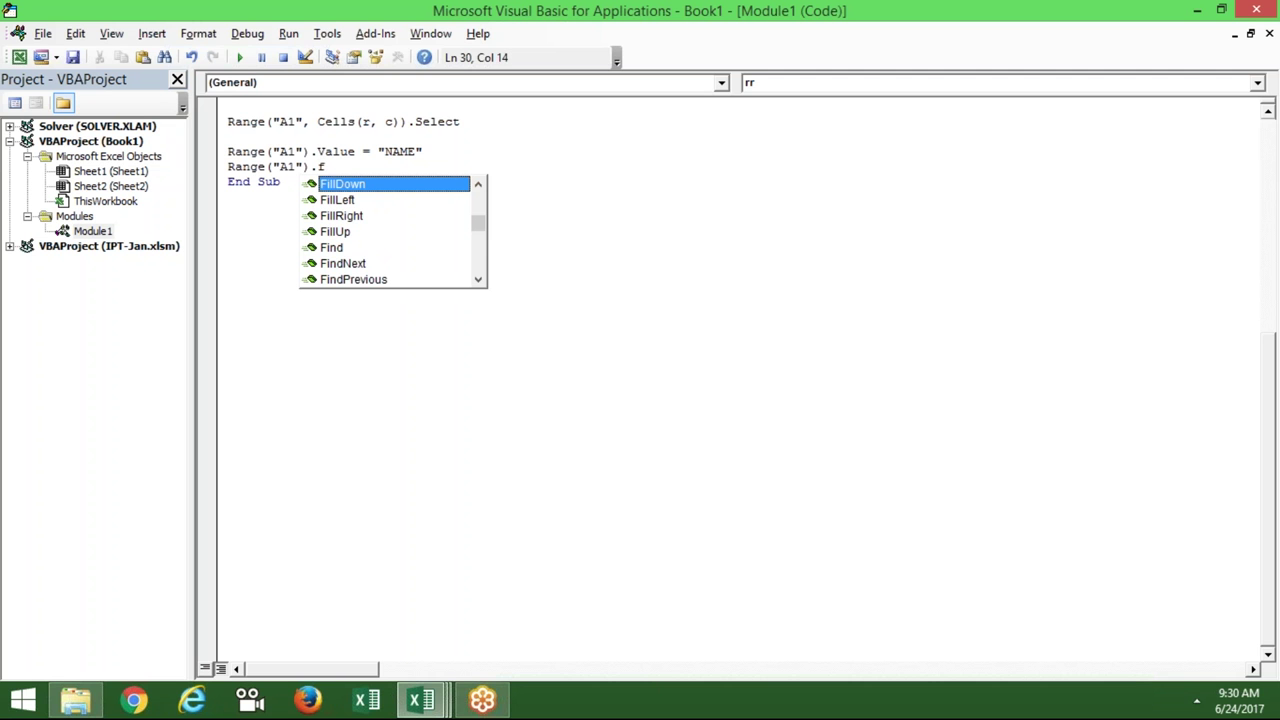
type("or")
key("Down")
key("Tab")
type("= \"Name\"")
key("Return")
- Add the macro line Range("A1") = "Marks" and view Sheet2
type("range(\"A1\")=\"Mar")
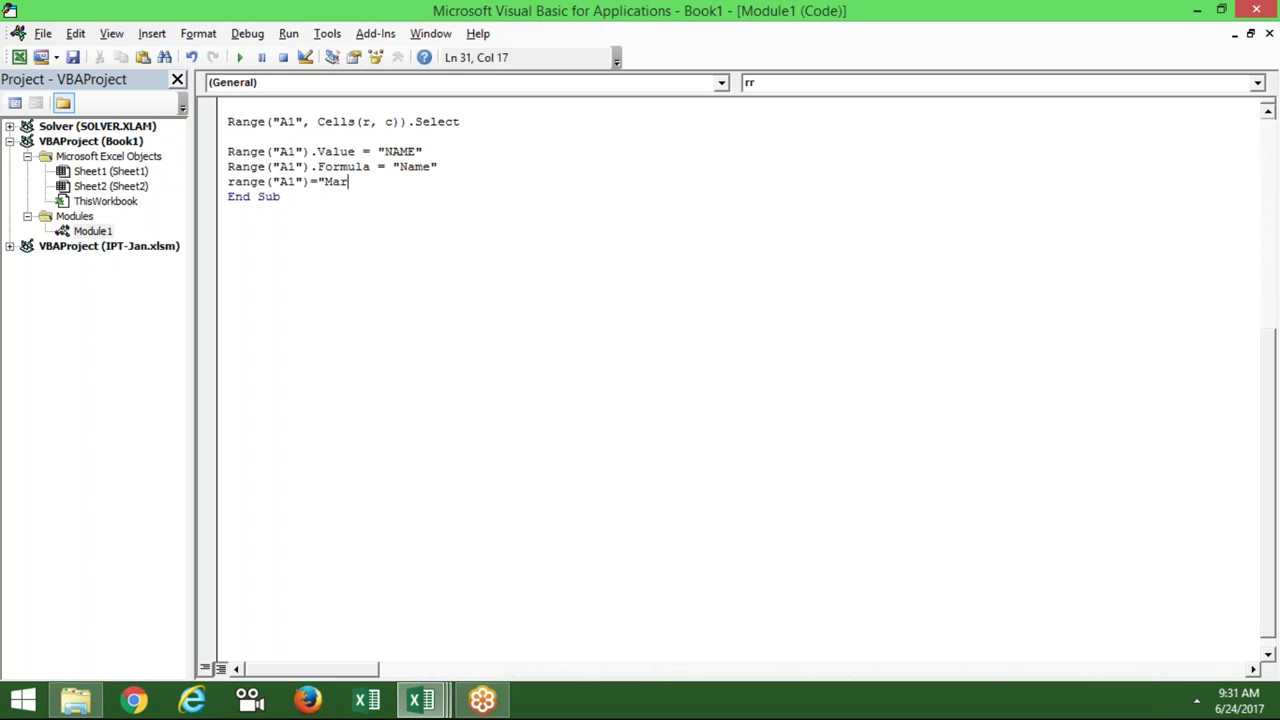
type("ks\"")
key("Return")
key("Return")
key("Return")
key("Return")
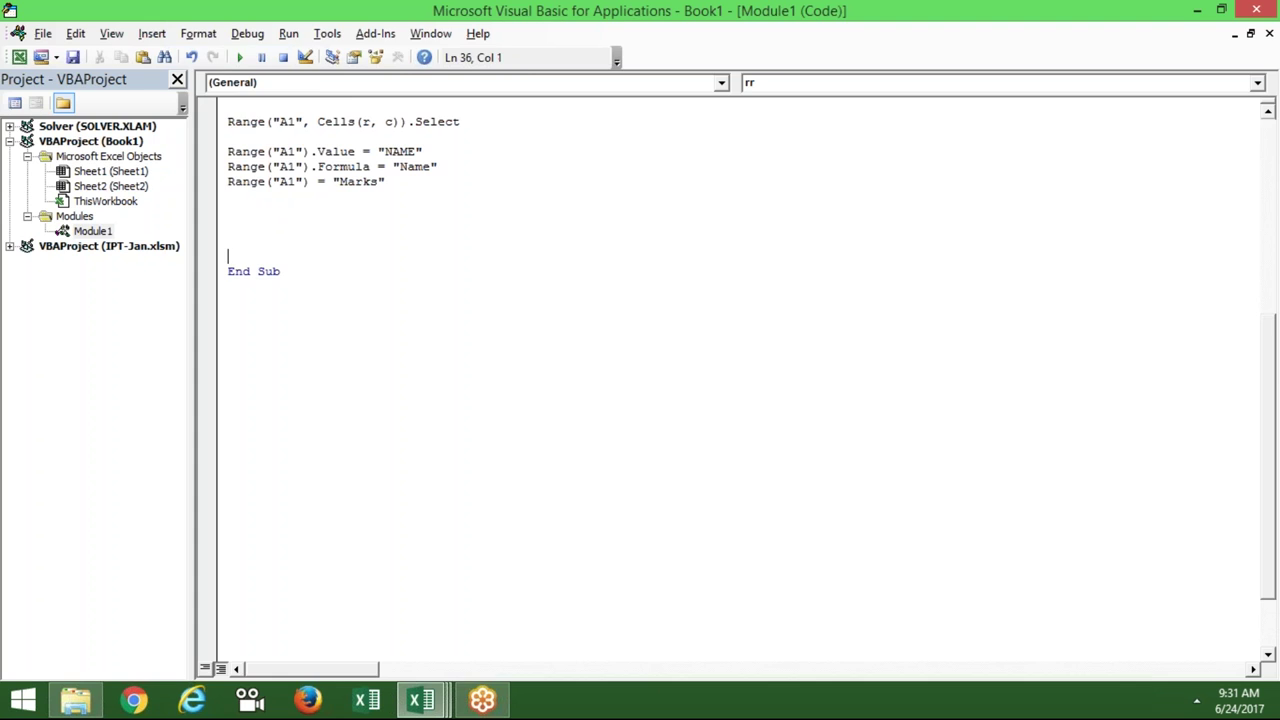
key("alt+F11")
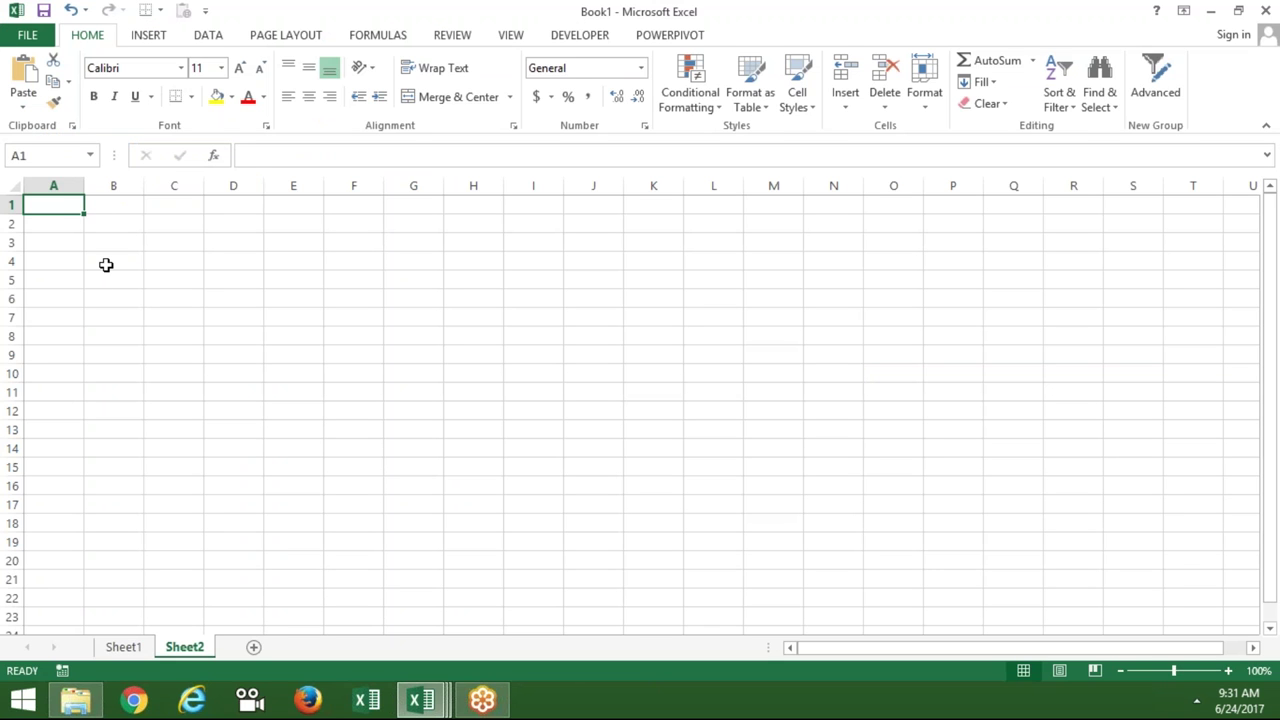
- Enter 85 in cell A1 of Sheet2
type("85")
key("Tab")
key("Tab")
key("Tab")
key("Tab")
key("Tab")
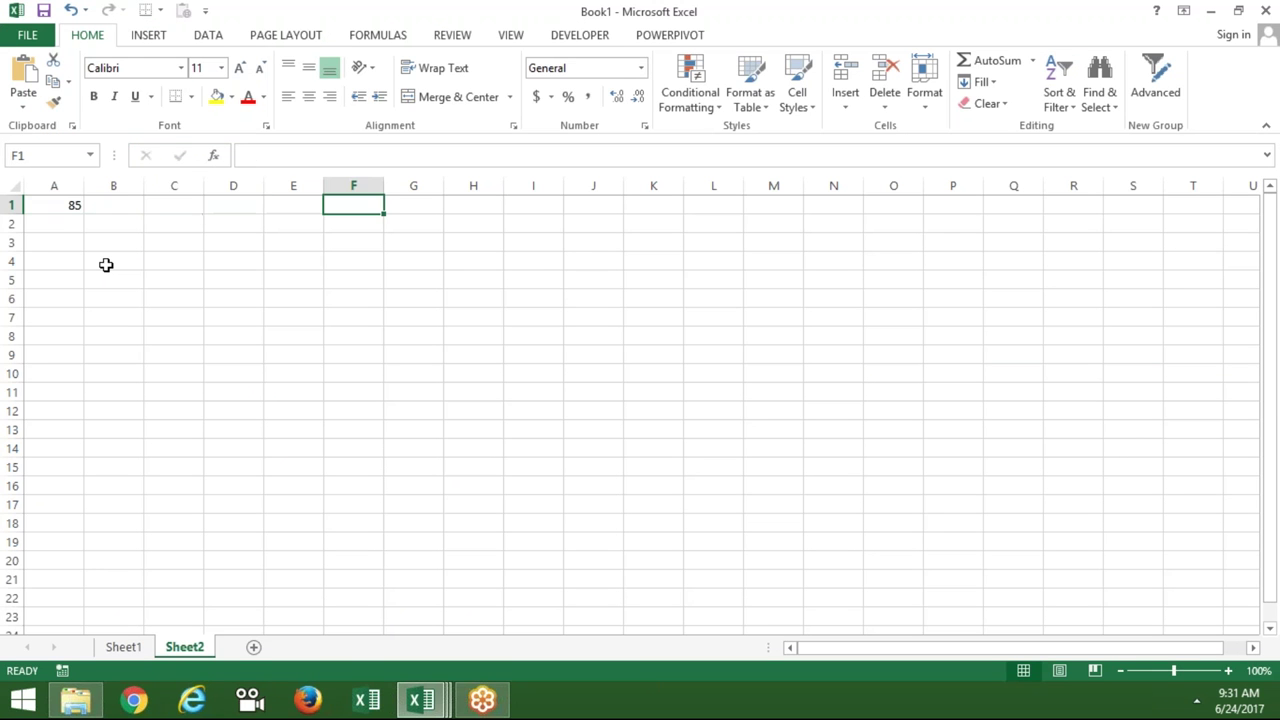
type("85")
key("Escape")
- Add the macro line Range("F1").Value = Range("A1").Formula
key("alt+F11")
type("range(\"A1\")")
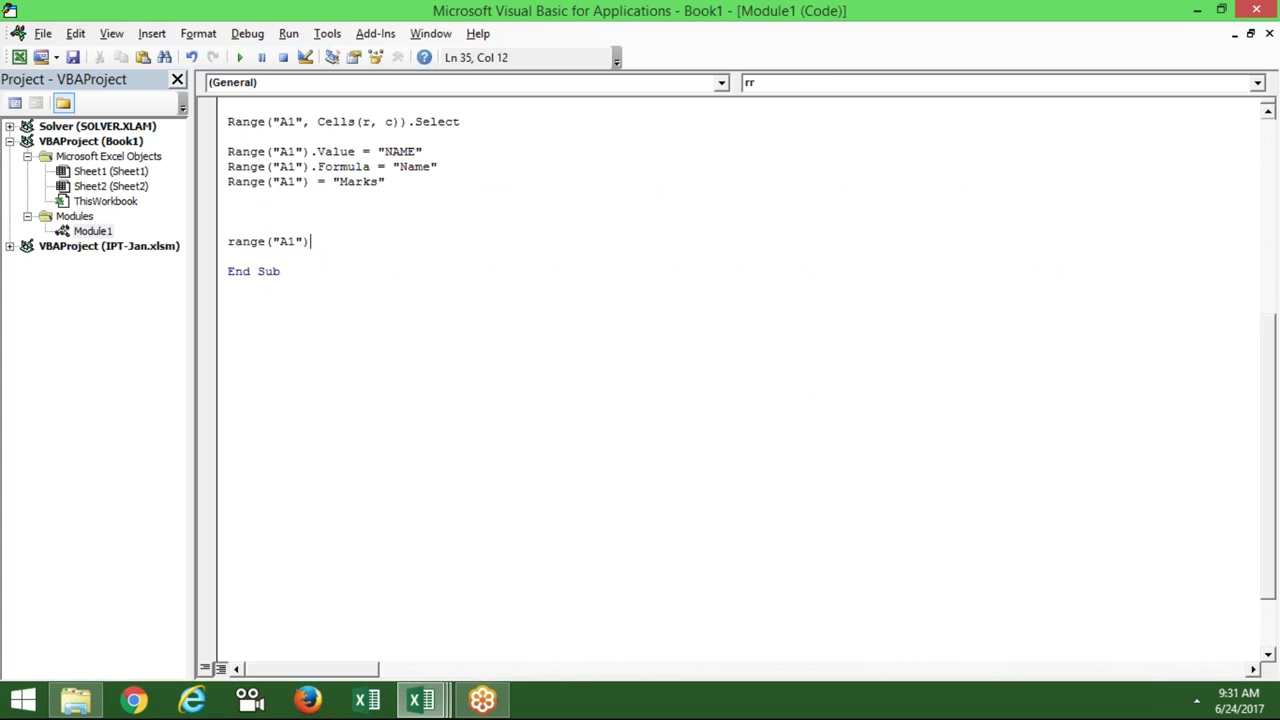
key("BackSpace")
key("BackSpace")
key("BackSpace")
key("BackSpace")
type("F1")
type("\"")
type(").v")
key("Tab")
type("=range(")
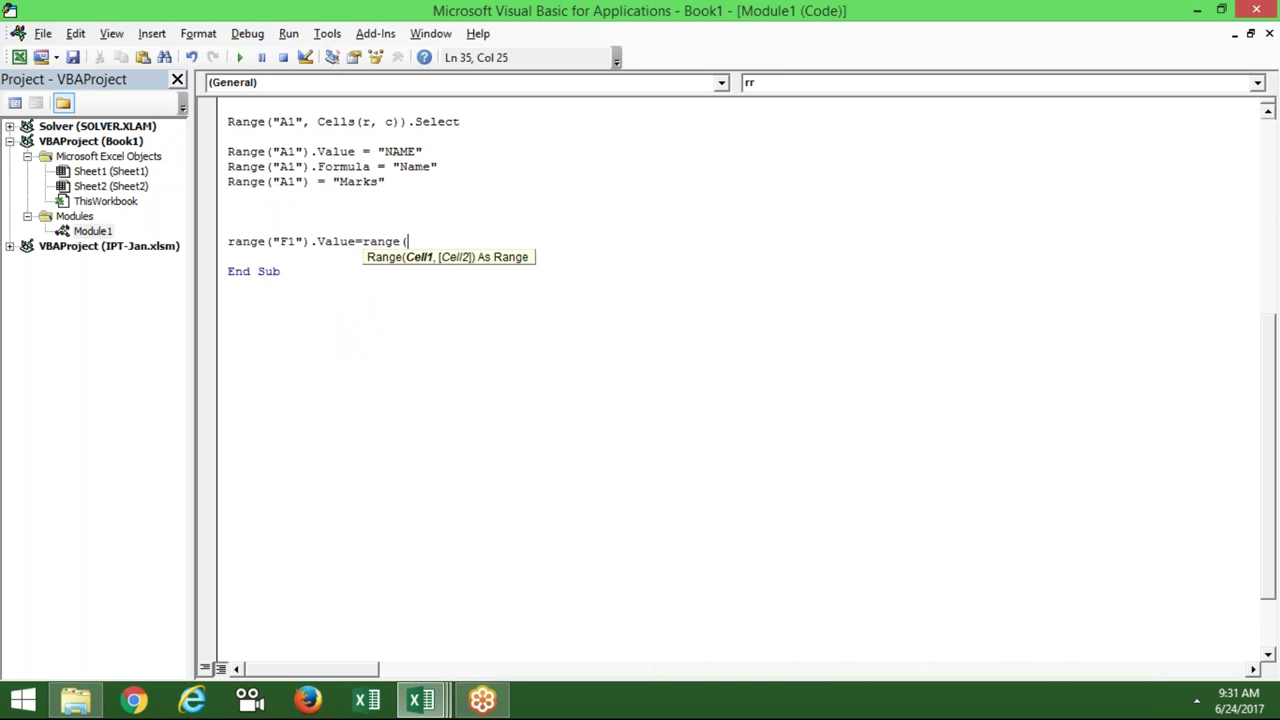
type("\"A1\"")
type(").valu")
key("Return")
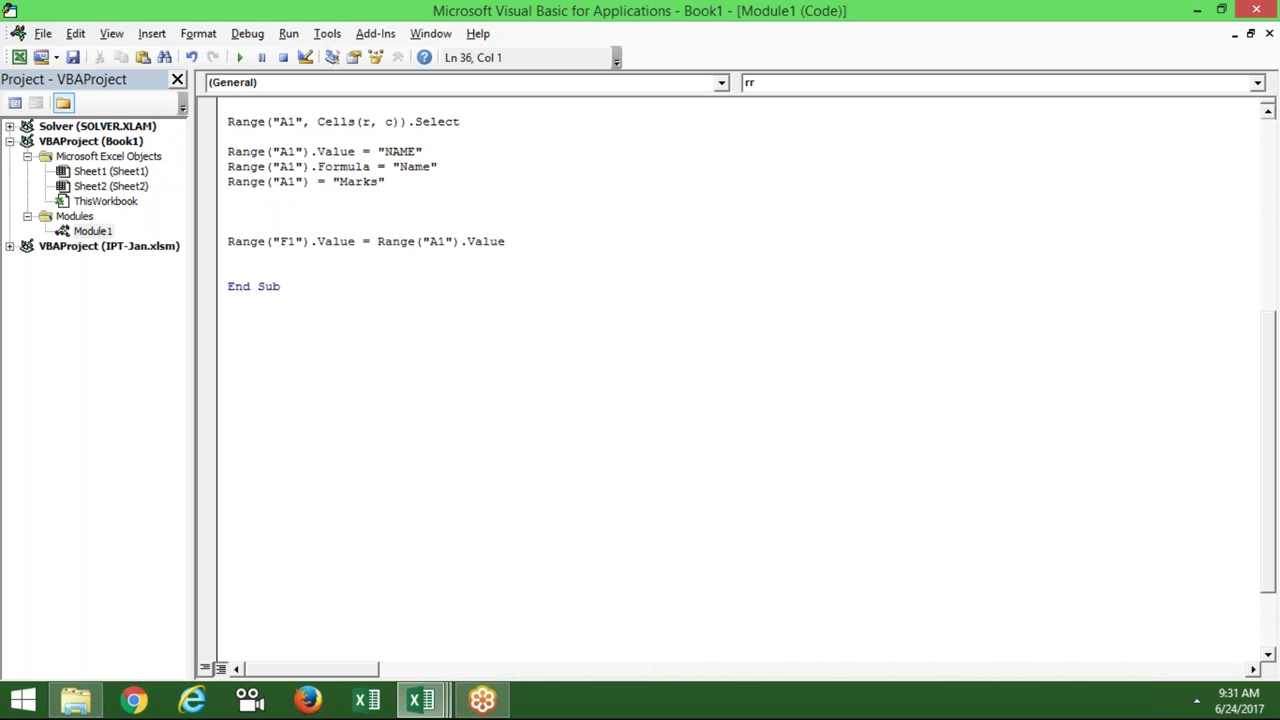
key("BackSpace")
key("BackSpace")
key("BackSpace")
key("BackSpace")
key("BackSpace")
key("BackSpace")
key("BackSpace")
type(".fo")
key("Down")
key("Down")
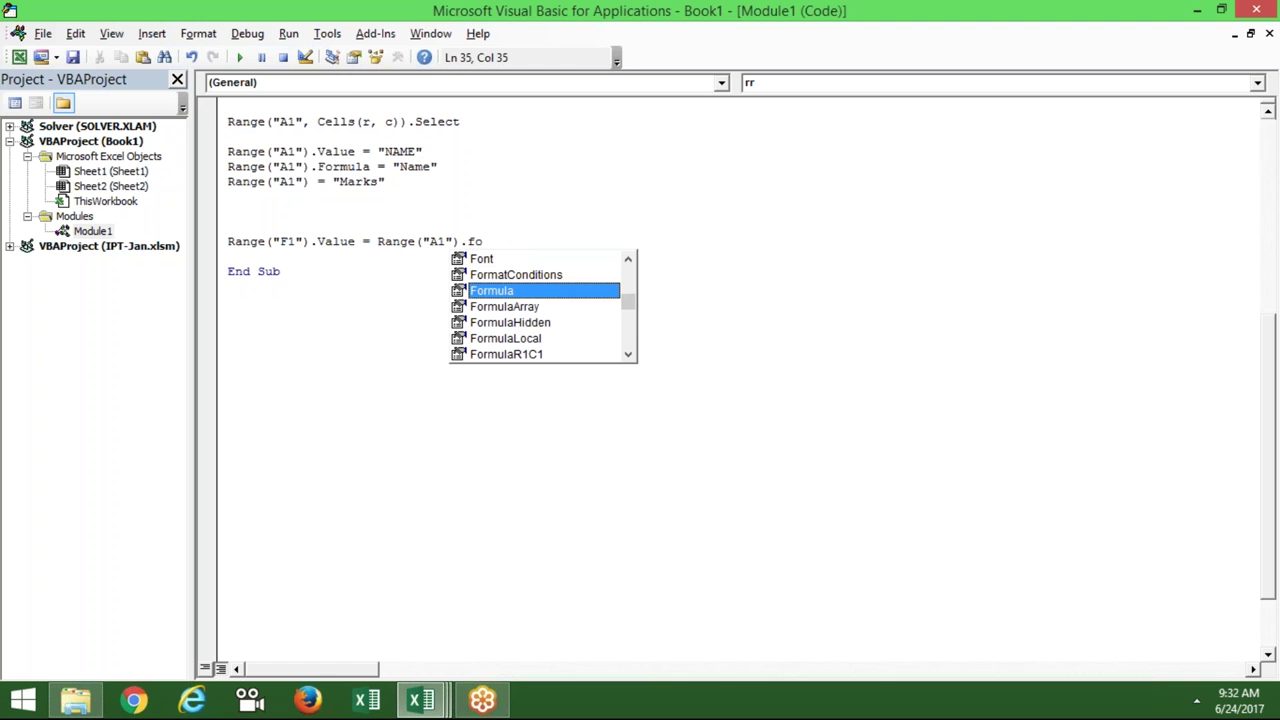
key("Return")
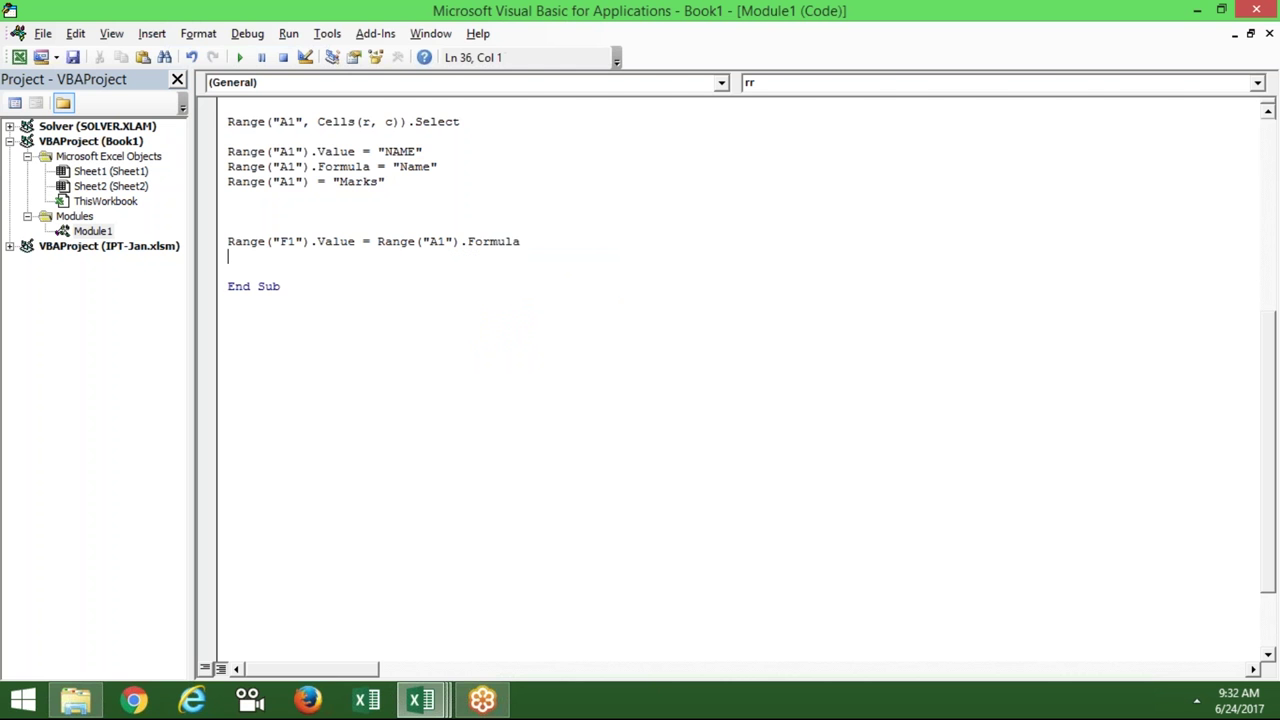
- Replace A1's value with the formula =10+30
key("alt+F11")
left_click(48, 207)
type("=10+30")
key("Return")
left_click(67, 206)
key("alt+F11")
key("alt+F11")
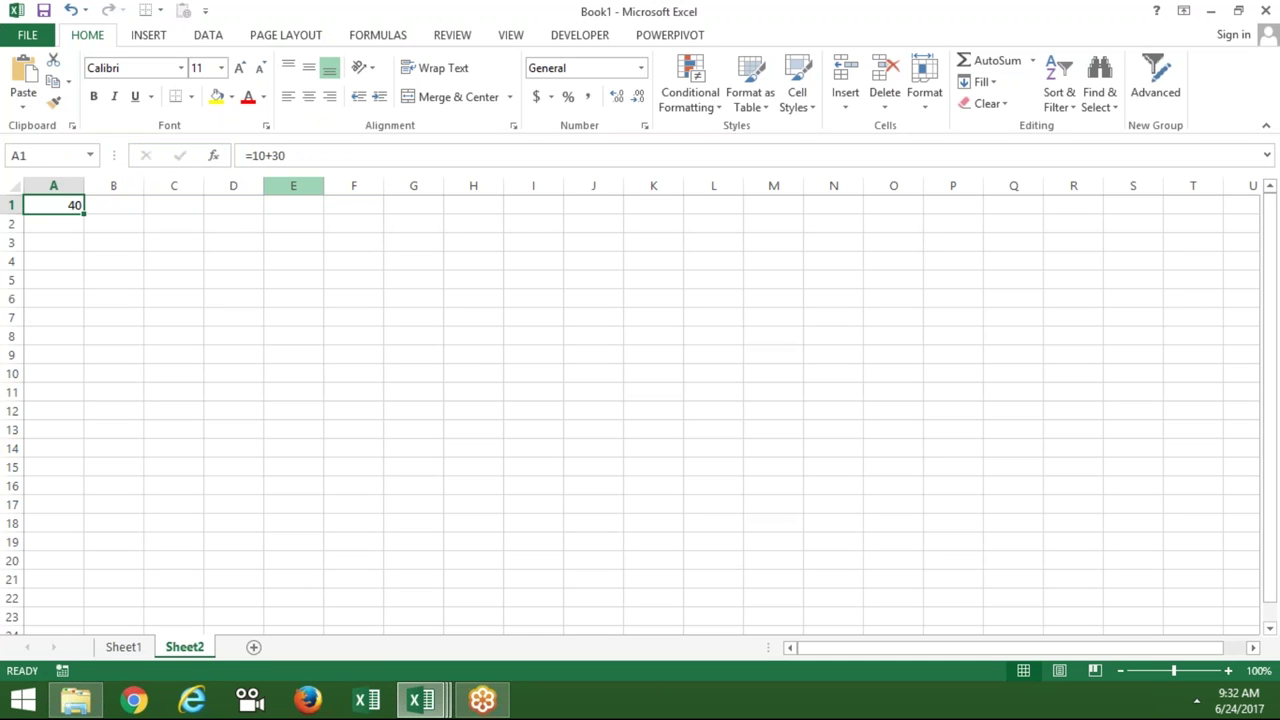
left_click(348, 208)
type("=A1")
key("Return")
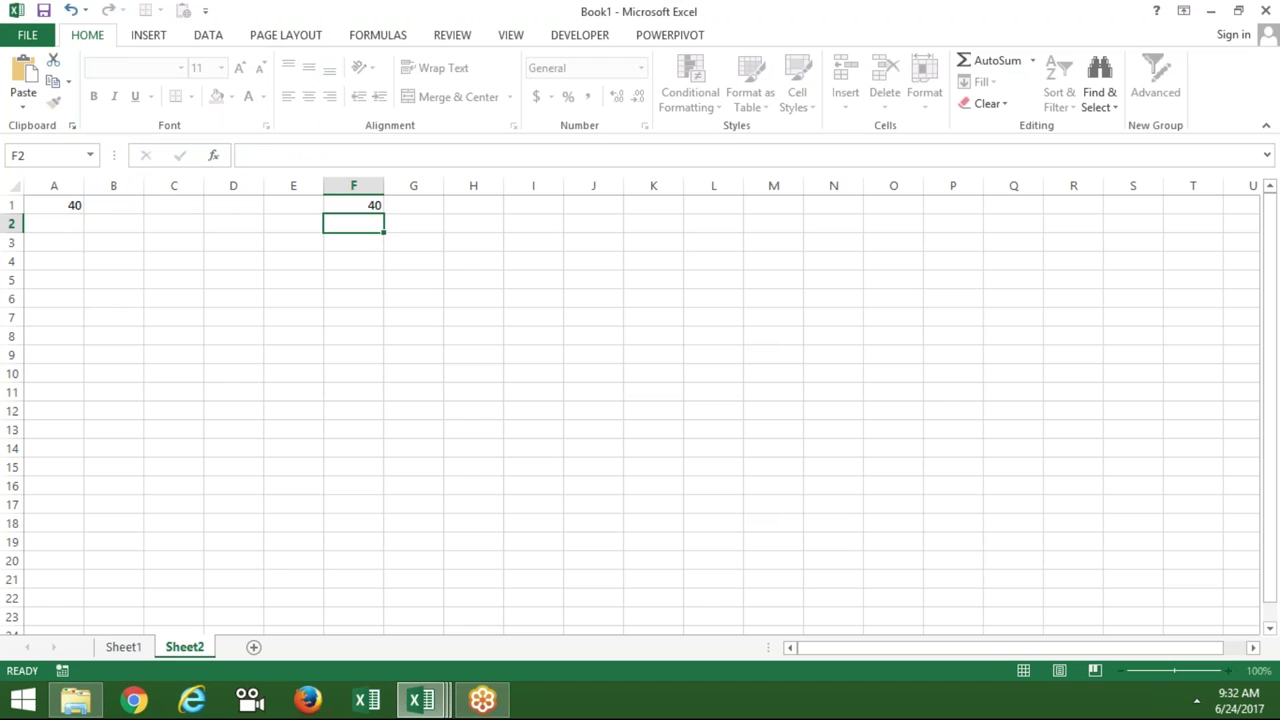
left_click(353, 205)
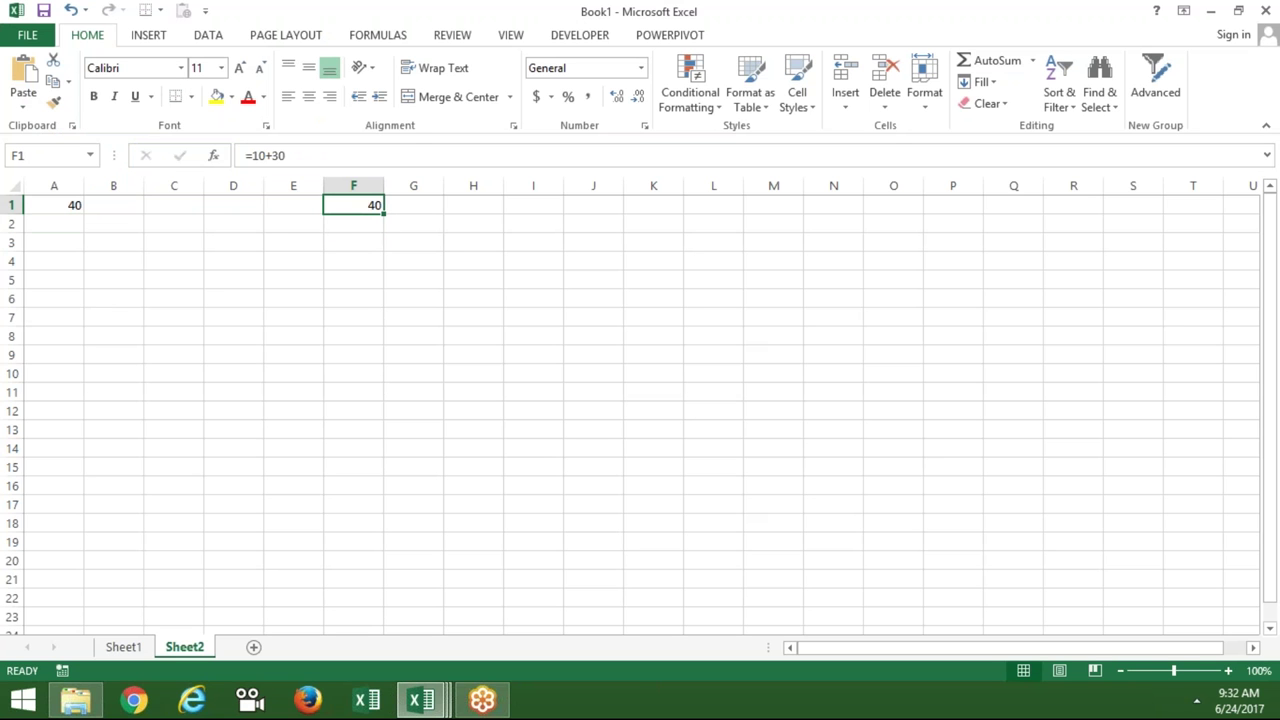
key("alt+F11")
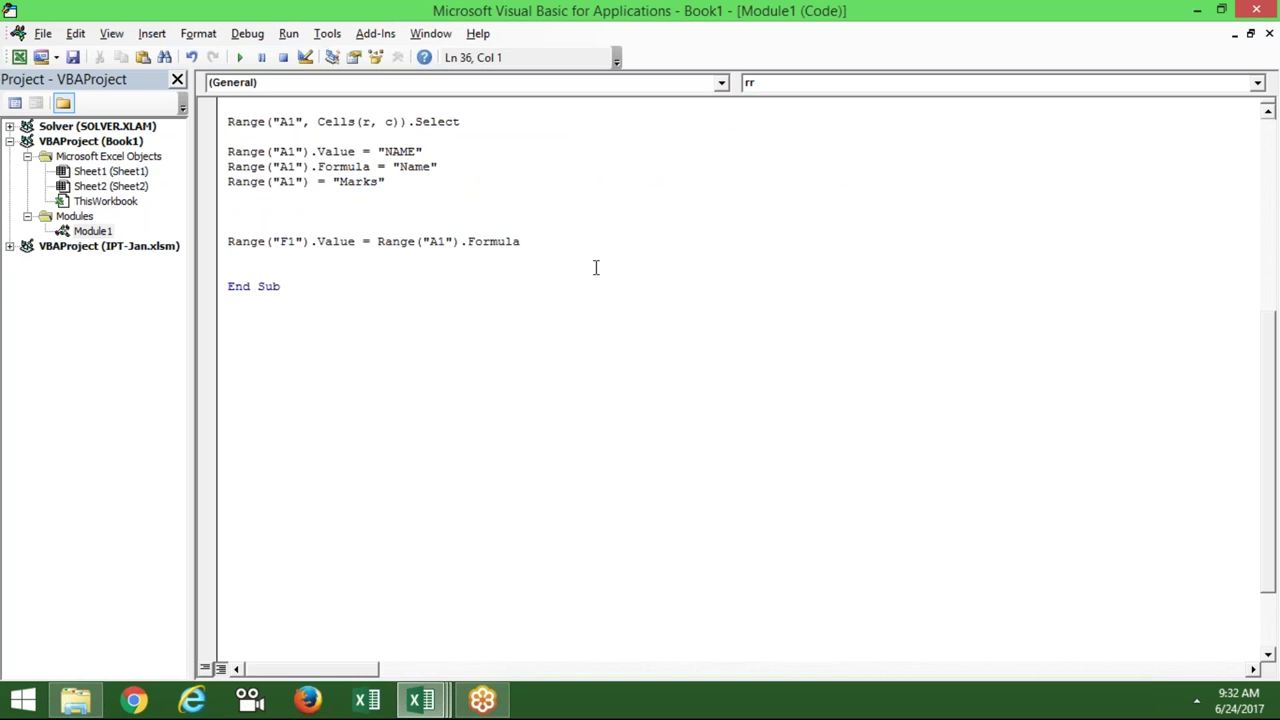
double_click(530, 245)
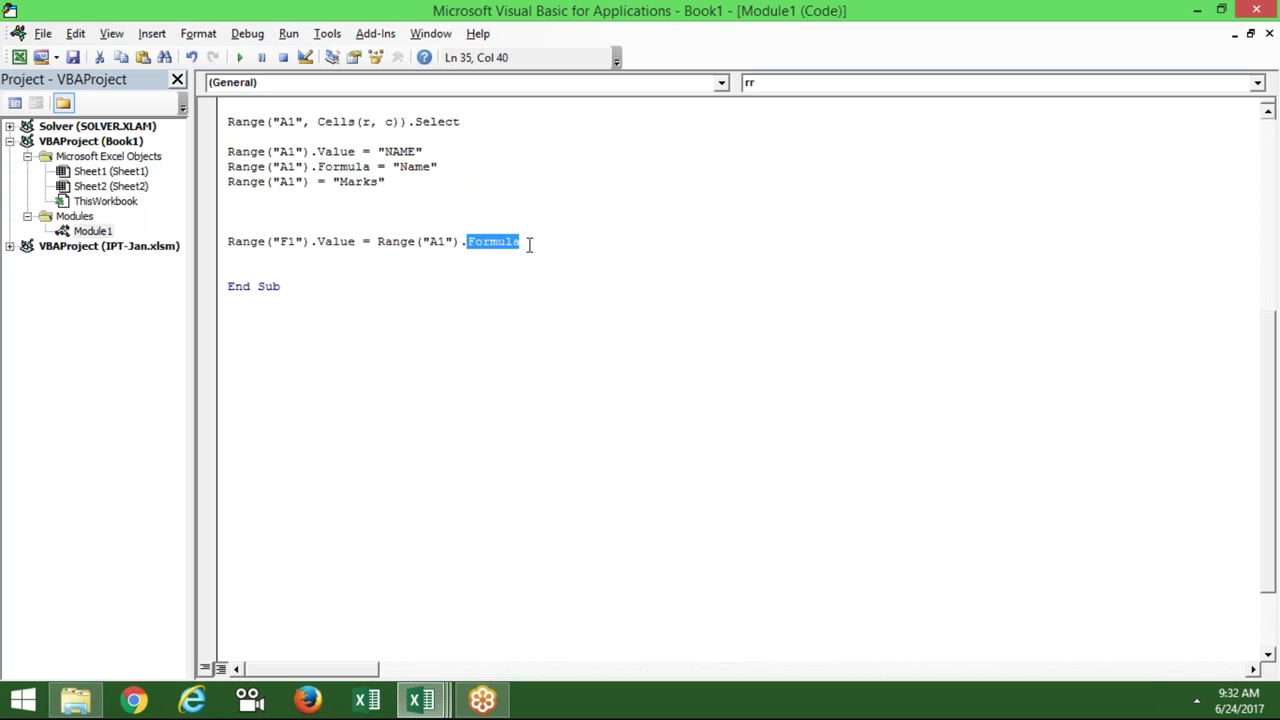
key("BackSpace")
key("BackSpace")
type(".v")
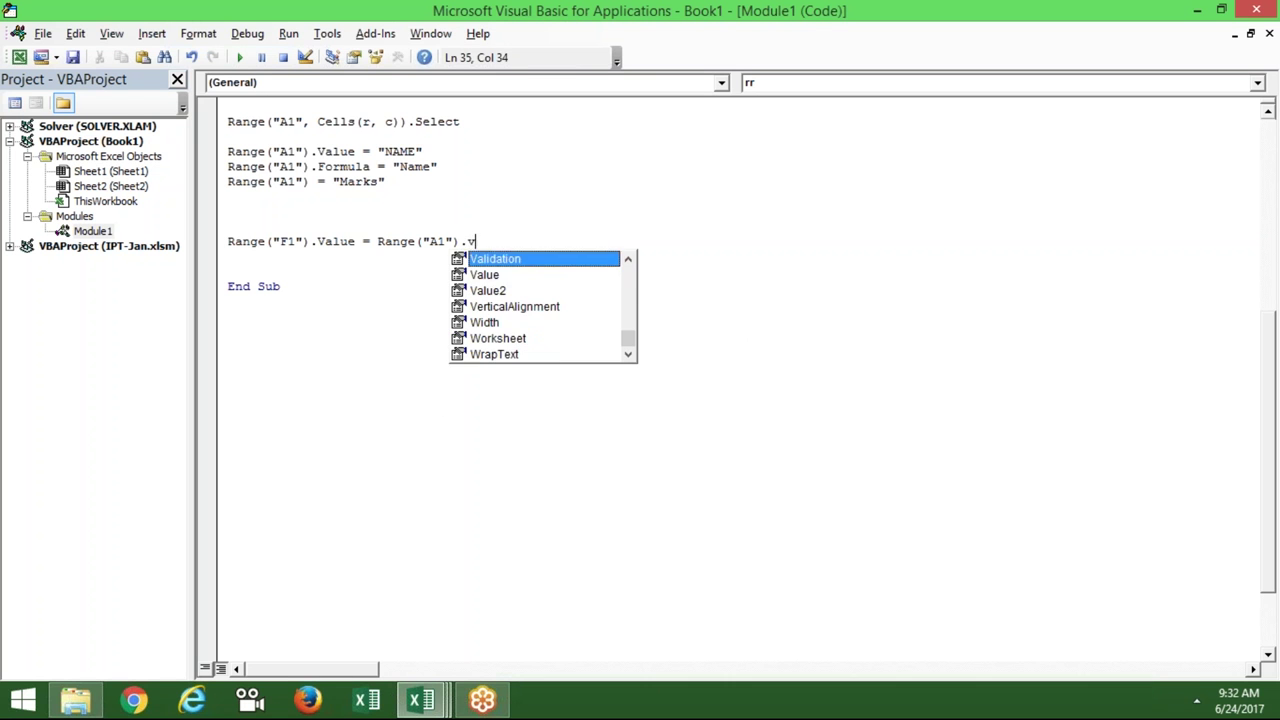
key("Down")
key("Tab")
key("Return")
key("alt+F11")
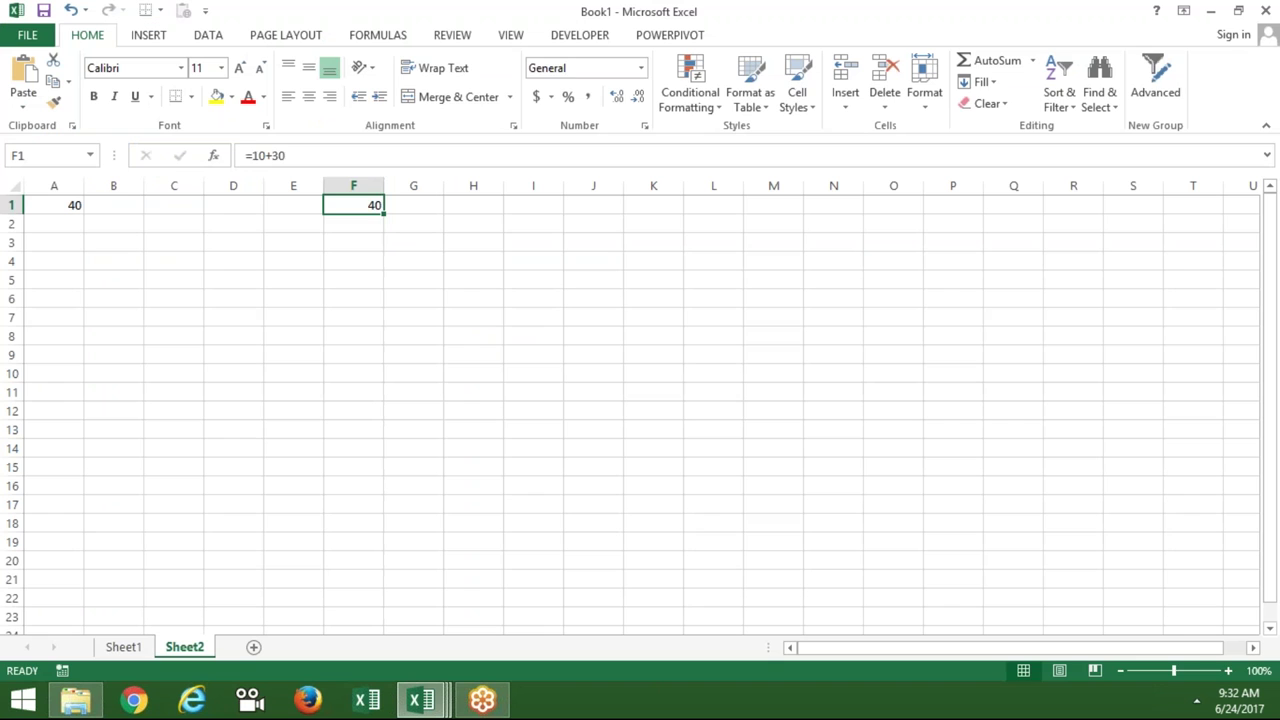
type("40")
key("Return")
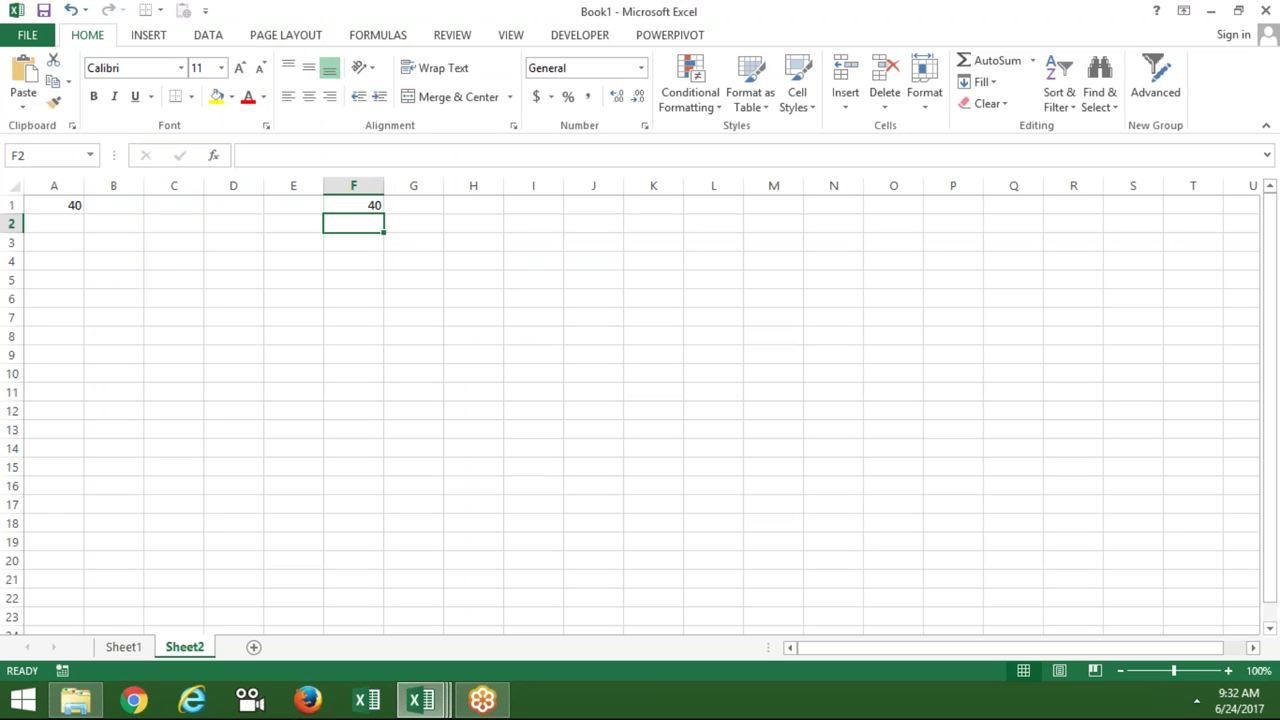
key("Up")
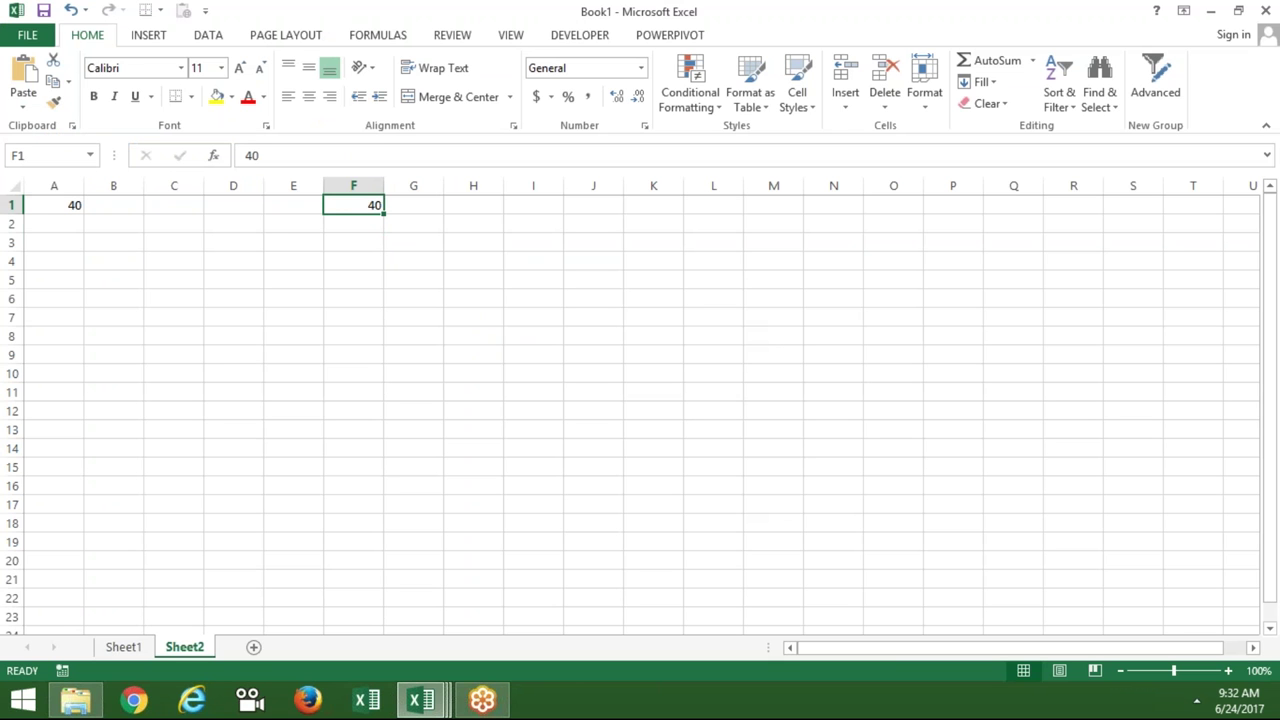
key("alt+F11")
key("Up")
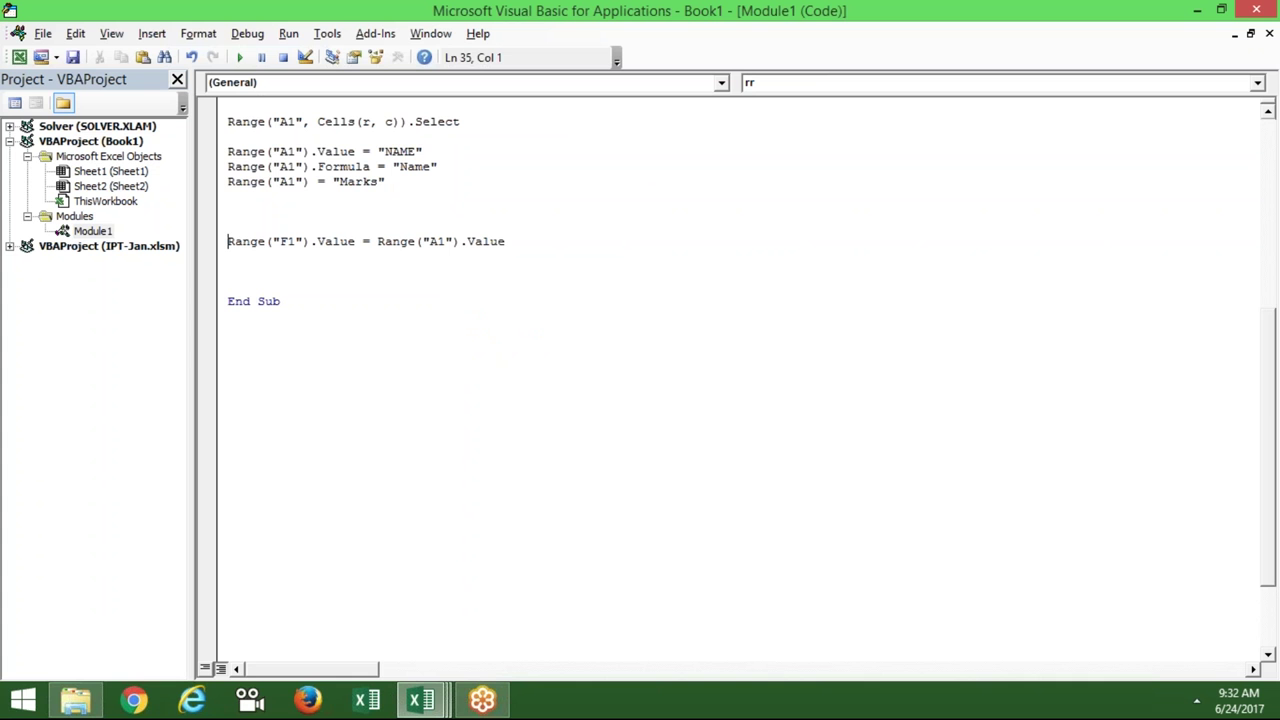
key("Up")
key("Up")
key("Up")
key("Up")
key("Up")
key("shift+Down")
key("shift+Down")
key("shift+Down")
key("Down")
key("Down")
key("Down")
key("Down")
key("Down")
key("Down")
key("Down")
key("Down")
key("Down")
key("Down")
left_click(527, 243)
double_click(527, 245)
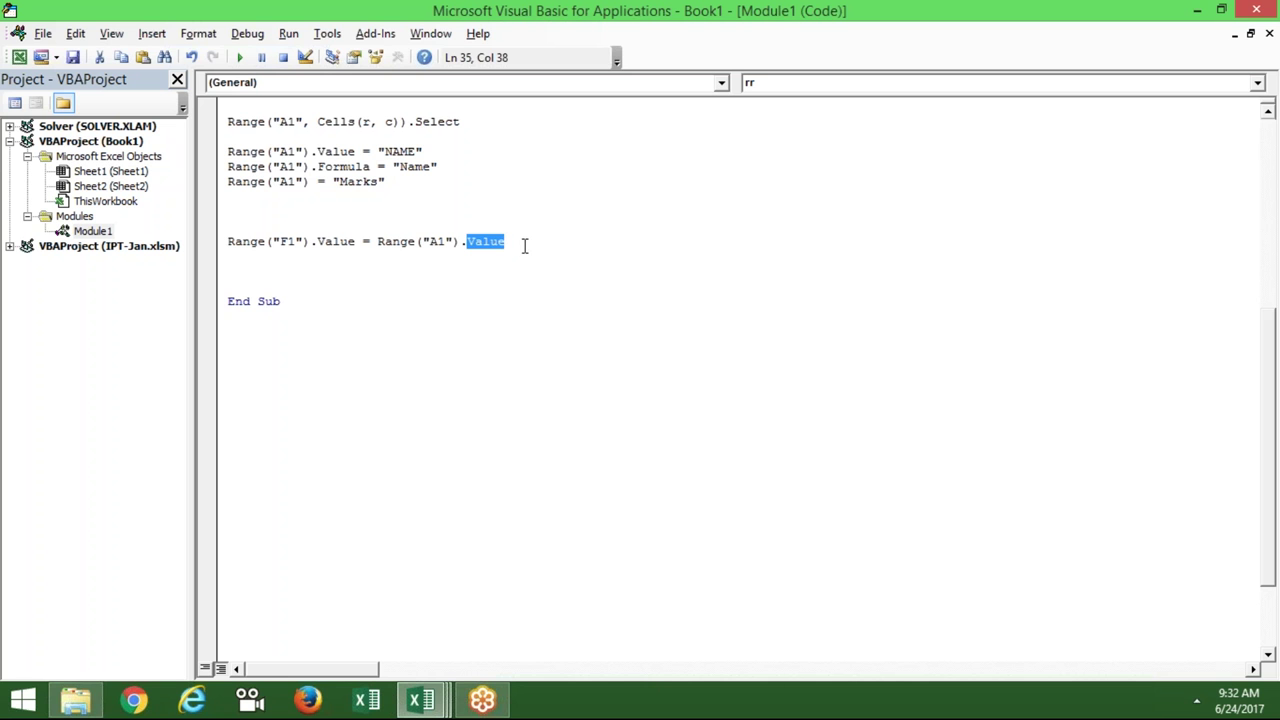
left_click(345, 271)
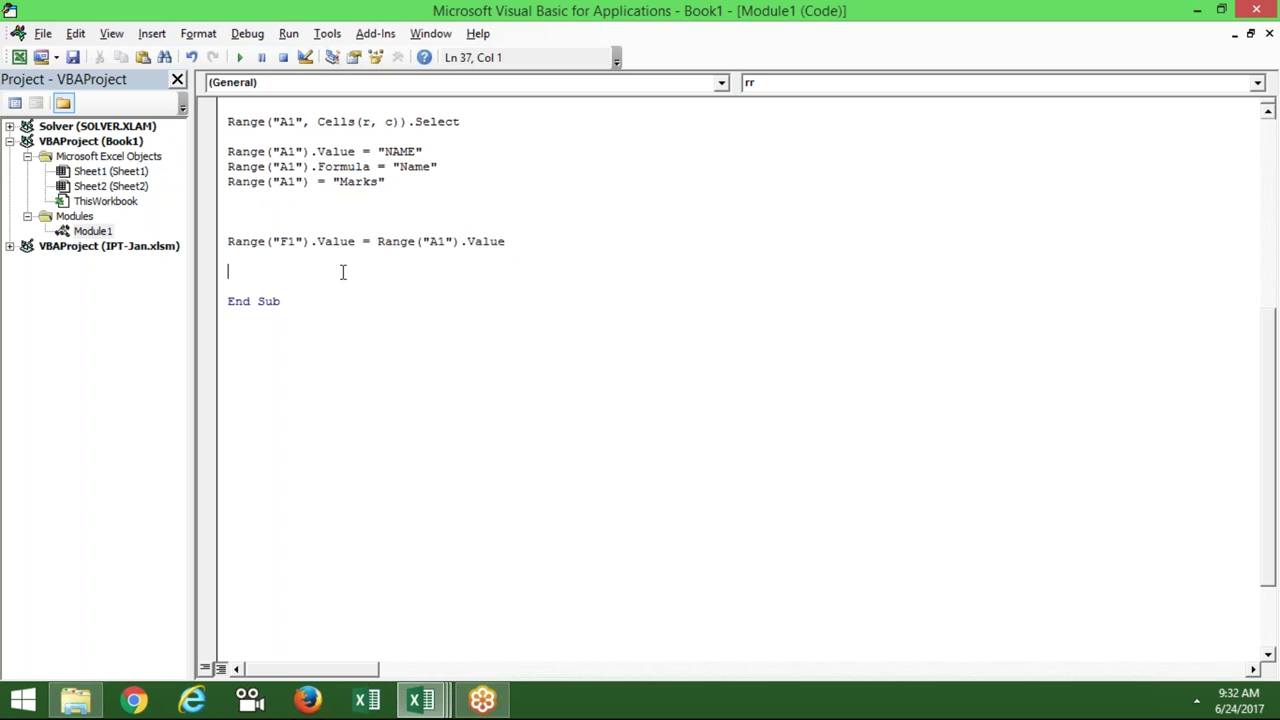
- Enter the marks 85, 36, 85, 36, 85 into A2:A6
key("alt+F11")
key("Left")
key("Left")
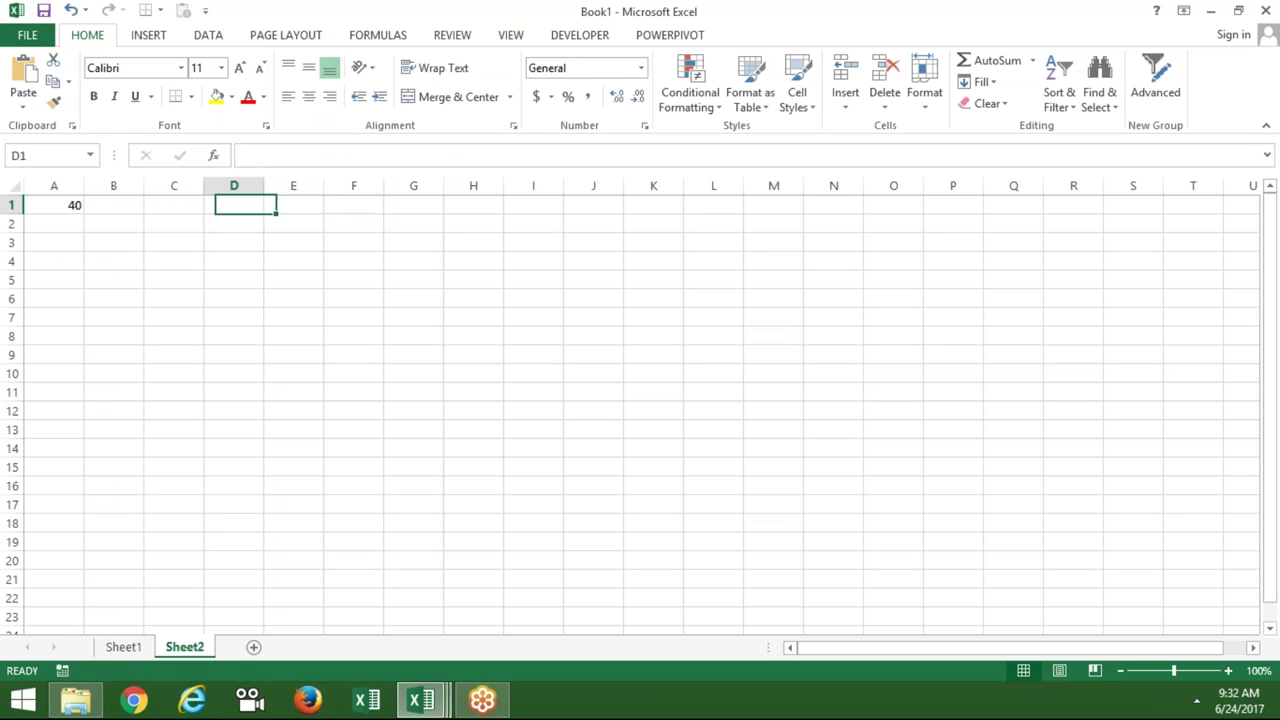
key("Left")
key("Left")
key("Left")
key("Down")
type("85")
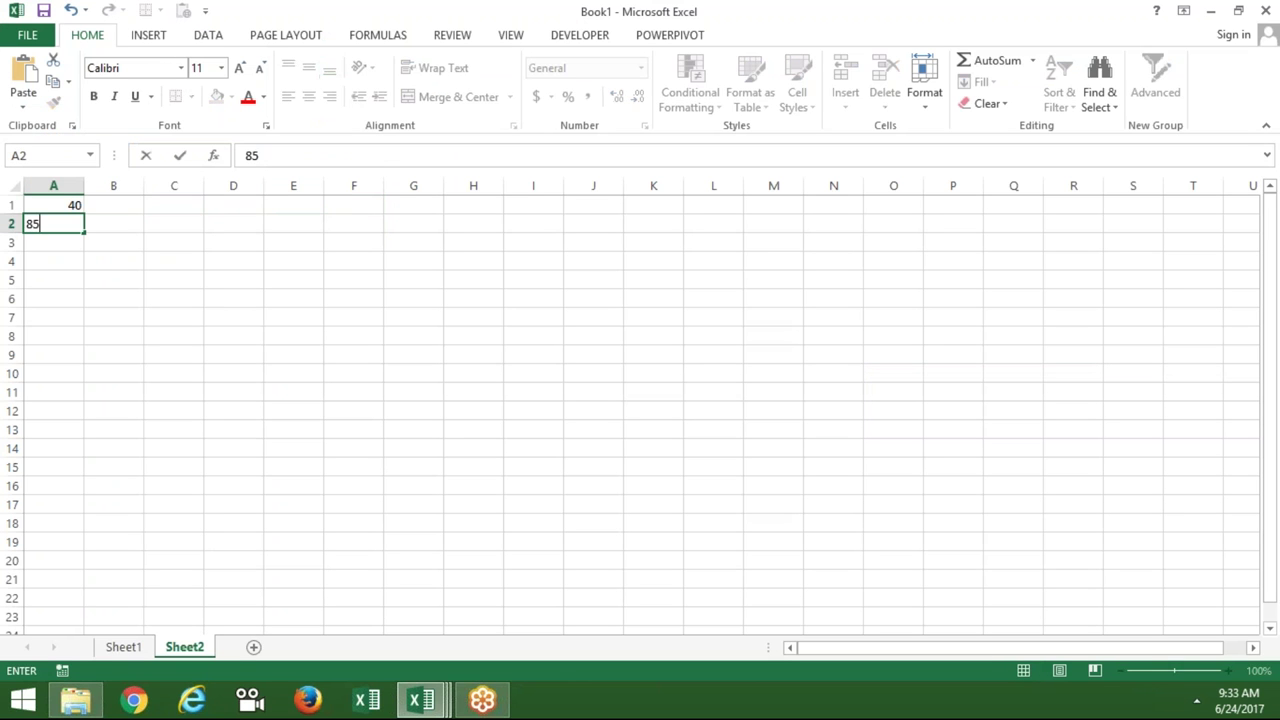
key("Return")
type("36")
key("Return")
type("85")
key("Return")
type("36")
key("Return")
type("85")
key("Return")
- Total A1:A6 with =SUM in A7 (367), then clear A7 again
type("=sum")
key("Tab")
key("Up")
key("shift+Up")
key("shift+Up")
key("shift+Up")
key("shift+Up")
key("shift+Up")
key("Return")
left_click(53, 317)
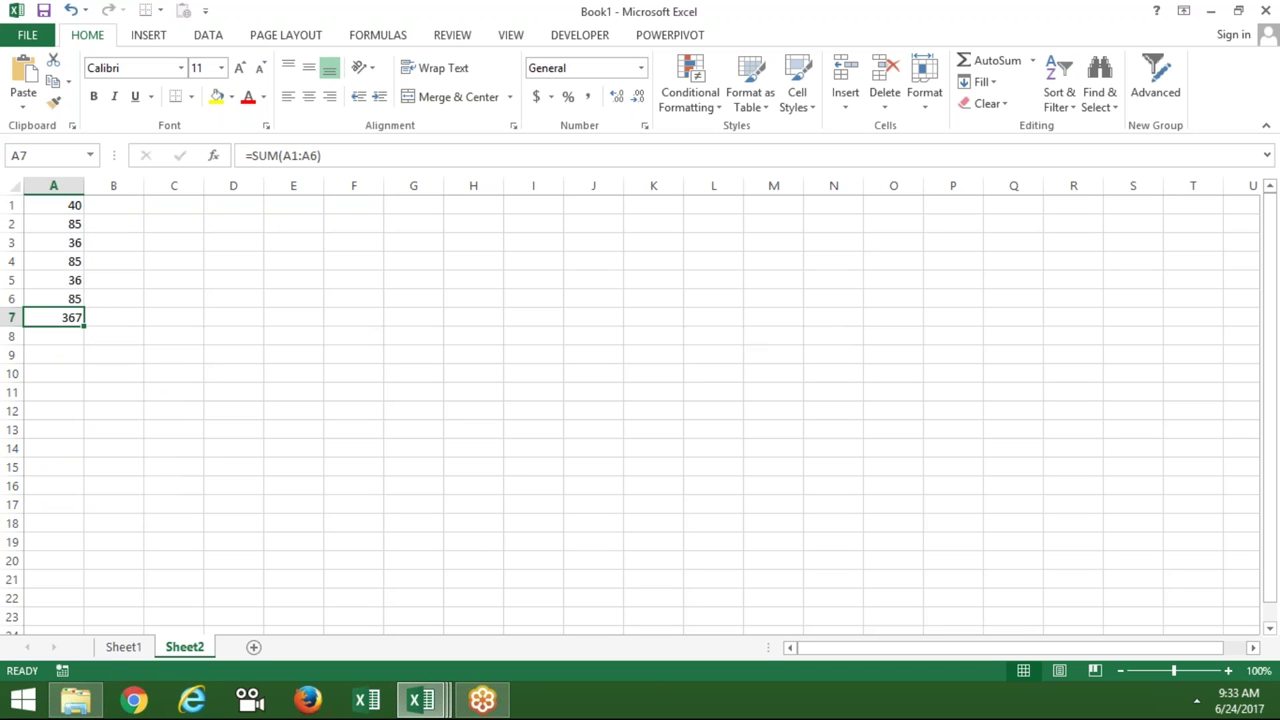
key("Delete")
- Add the macro line Range("A7").Value = "=Sum(A1:A6)"
key("alt+F11")
type("range(\"A7\").v")
key("Down")
key("Tab")
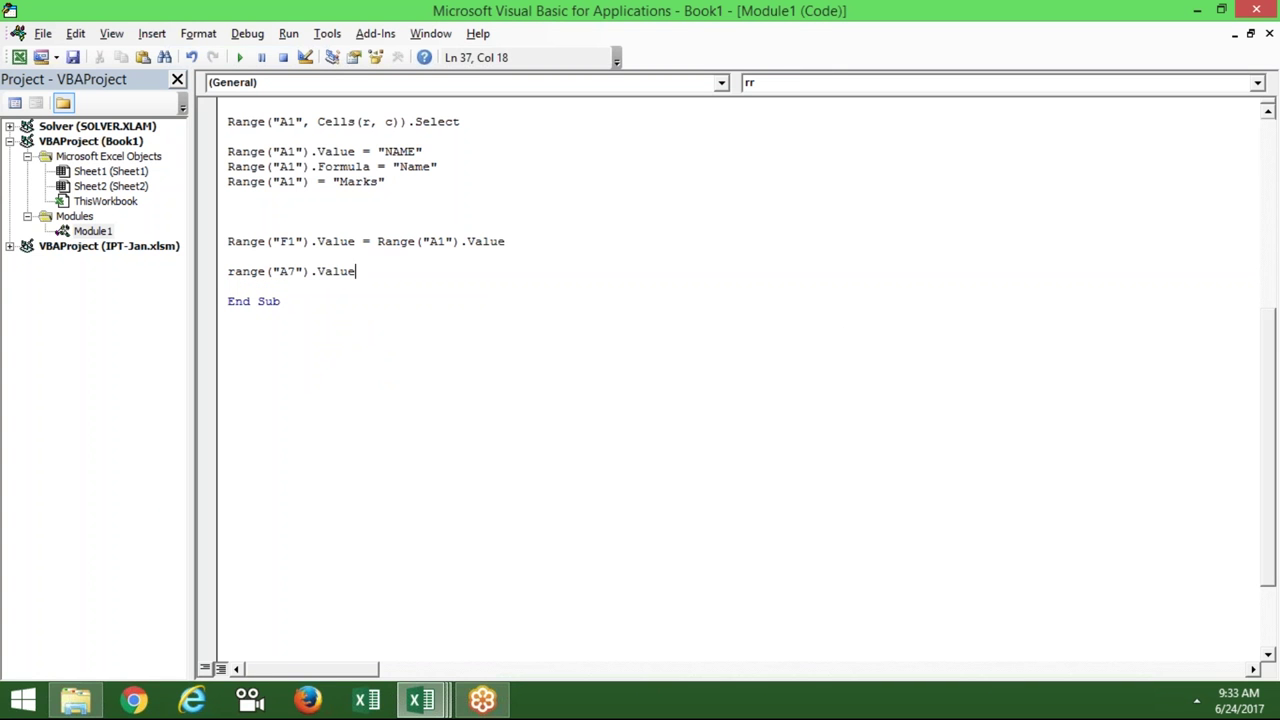
type("=\"=Sum(")
type("A1")
key("alt+F11")
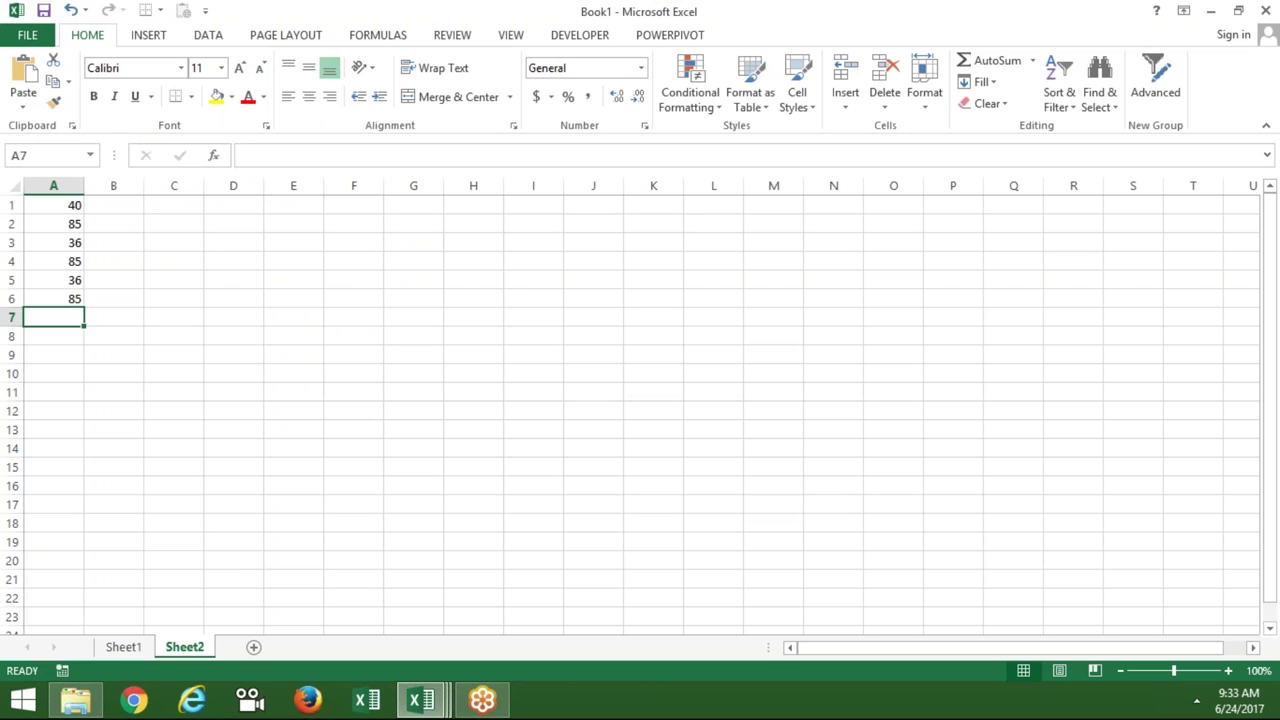
key("alt+Tab")
type(":A6)\"")
key("Return")
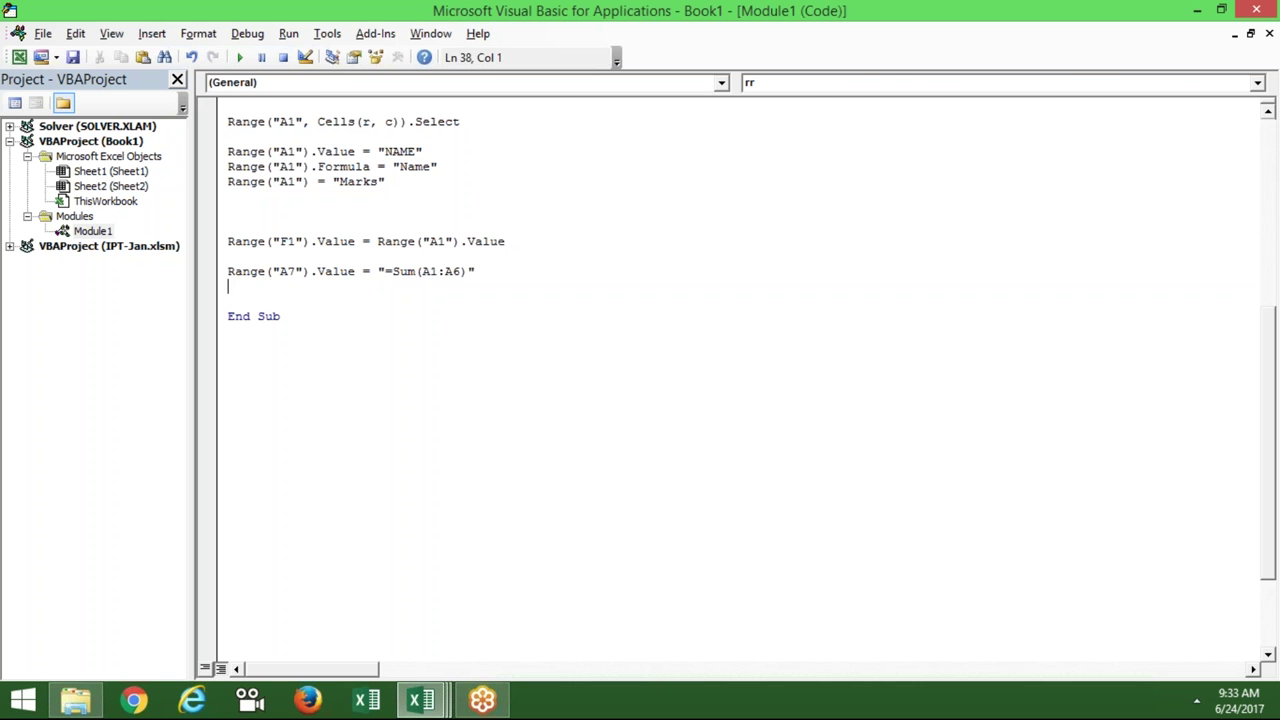
- Start an IF formula in cell B1
key("alt+F11")
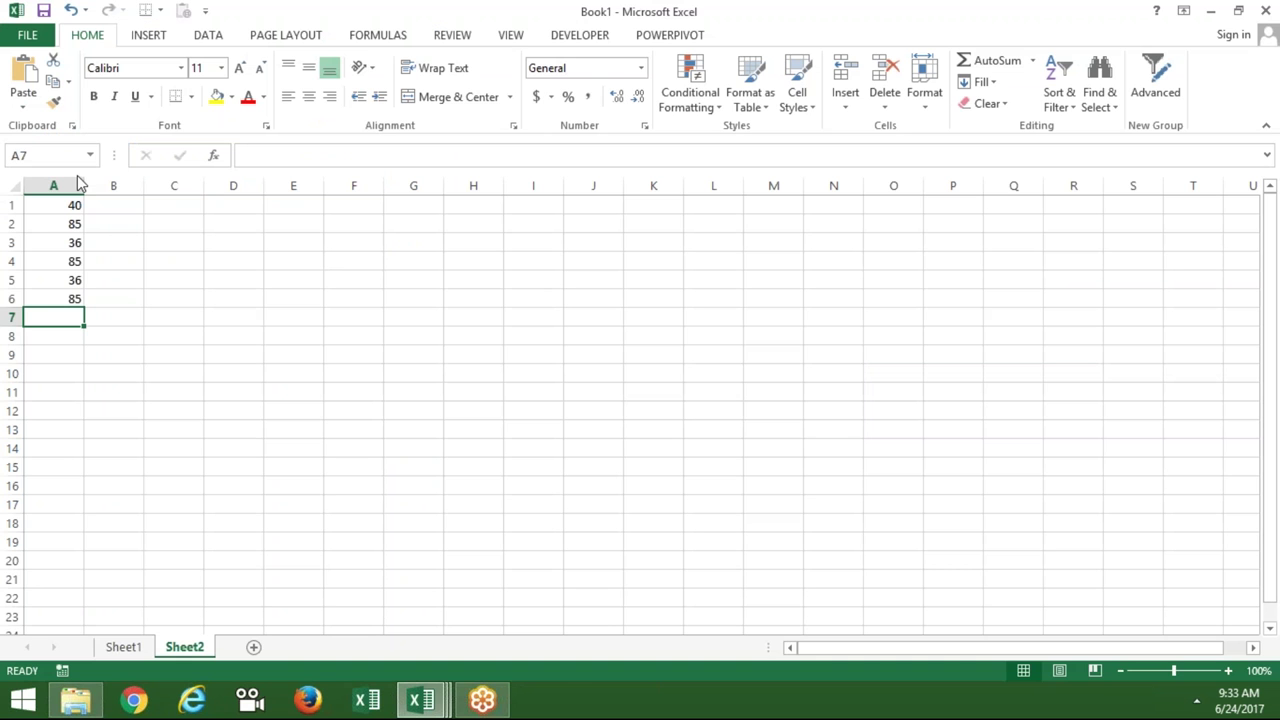
left_click(95, 203)
type("=IF(")
- Finish B1 as =IF(A1>50,"OK","Pending"), showing Pending, then select A7
left_click(79, 205)
type(">50")
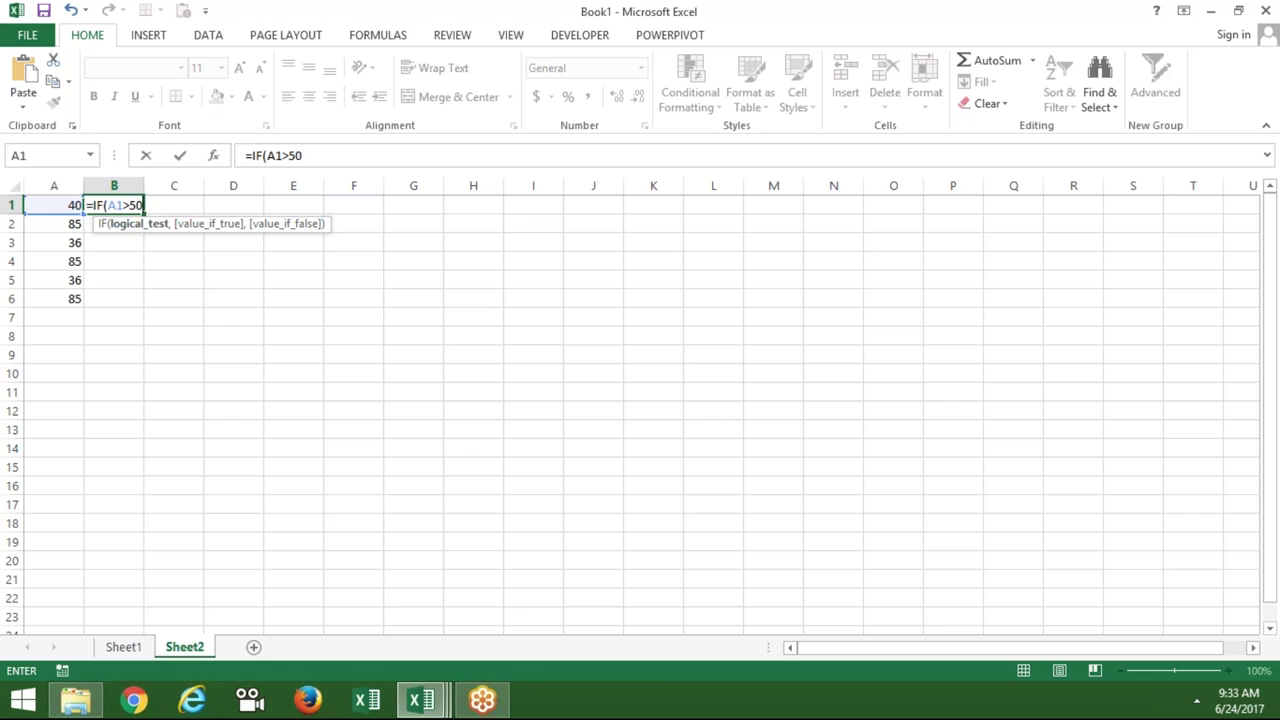
type(",\"OK\",\"")
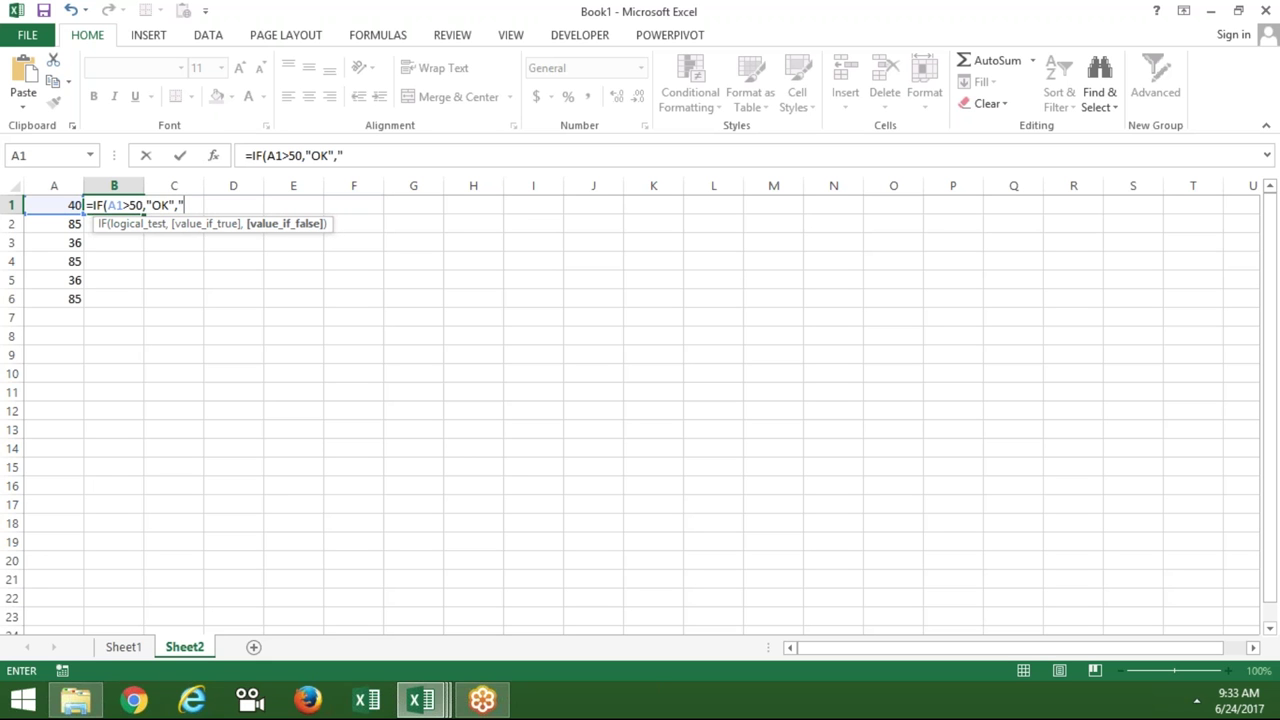
type("Pending\")")
key("Return")
left_click(114, 205)
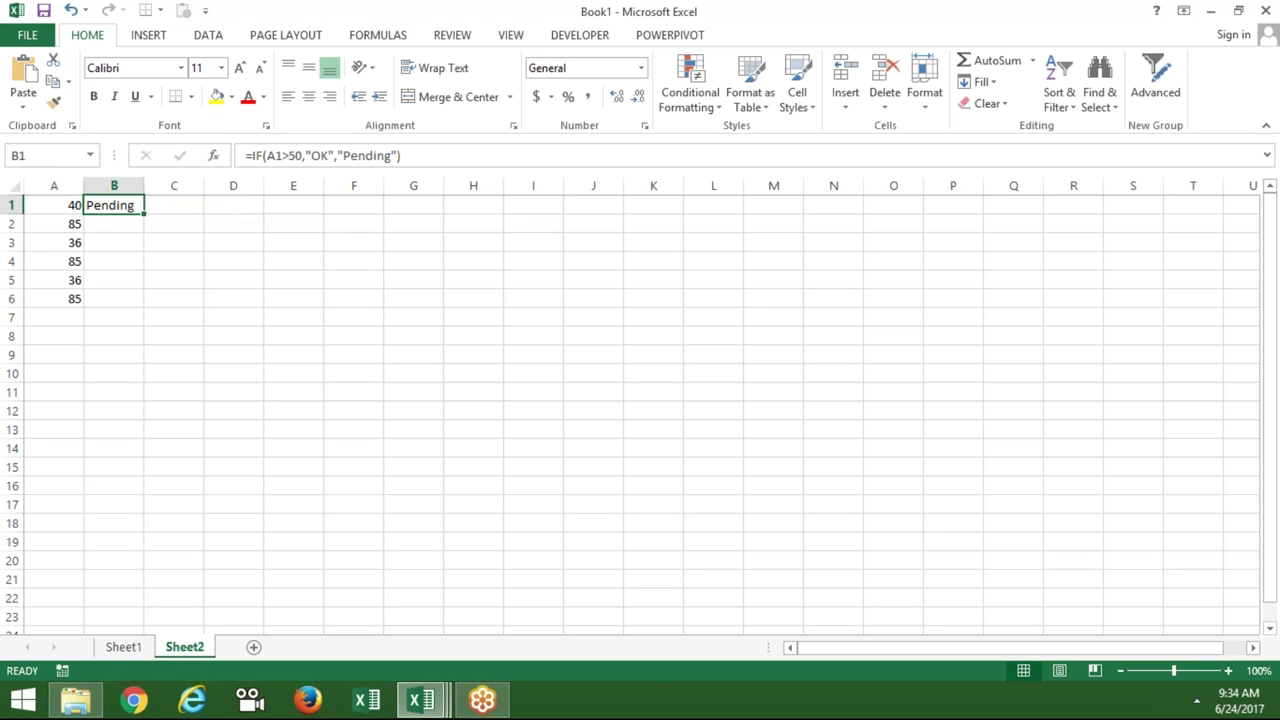
left_click(60, 299)
left_click(59, 320)
- Copy Range("A7").Value onto a new line above End Sub
key("alt+F11")
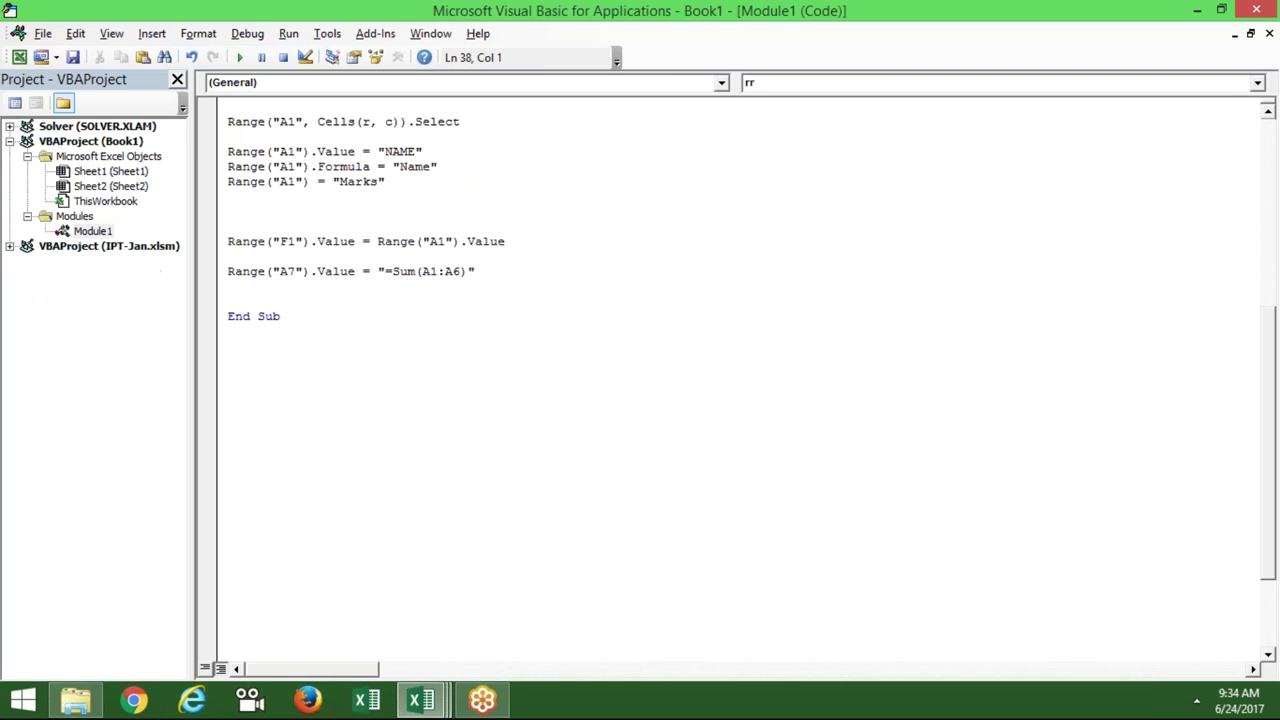
left_click(229, 272)
left_click_drag(228, 272, 477, 272)
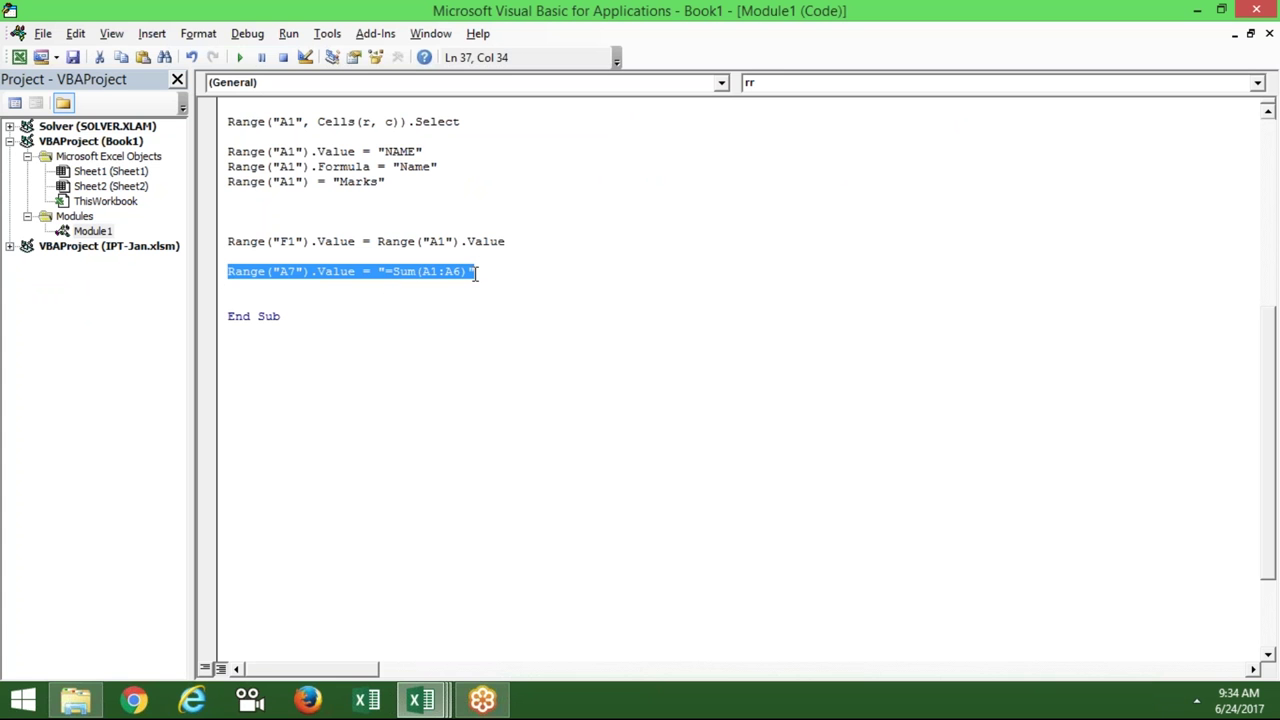
left_click(314, 292)
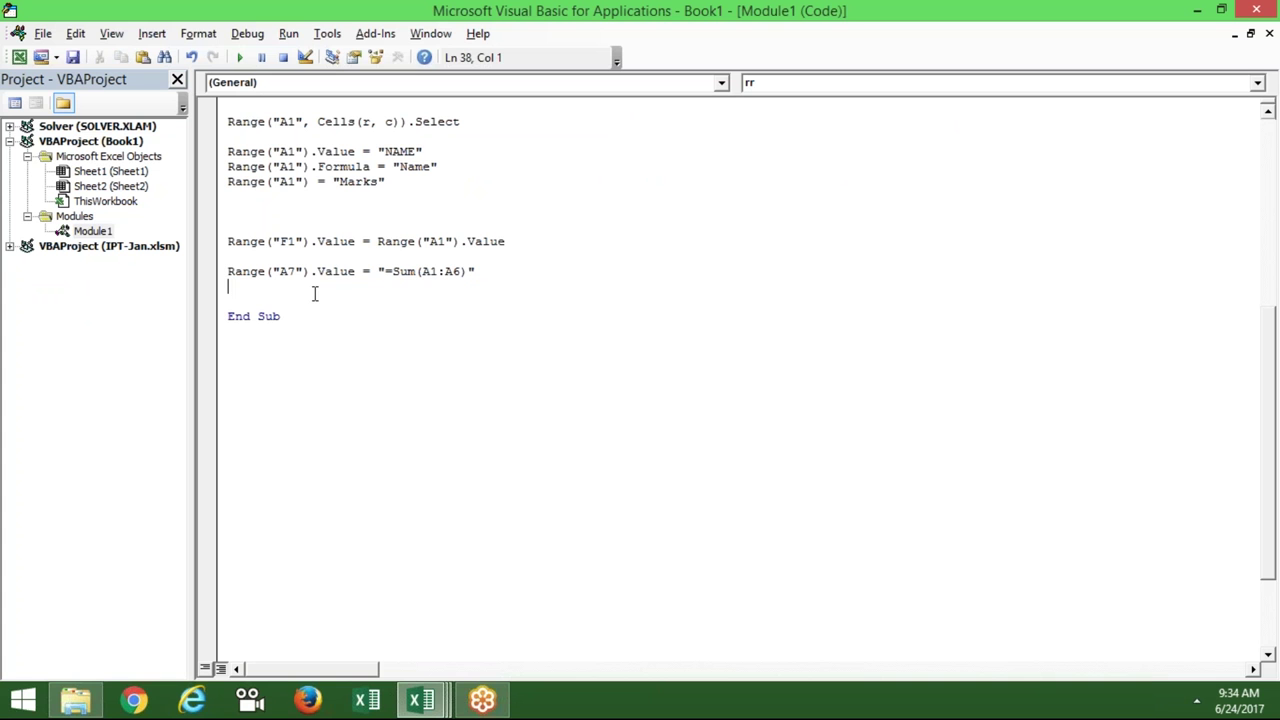
key("Return")
key("Up")
key("Up")
key("shift+Right")
key("shift+Right")
key("shift+Right")
key("shift+Right")
key("shift+Right")
key("shift+Right")
key("shift+Right")
key("shift+Right")
key("shift+Right")
key("shift+Right")
key("ctrl+c")
key("Down")
key("ctrl+v")
- Complete the line as = Application.WorksheetFunction.Sum(Range("A1:A6"))
type("=application.")
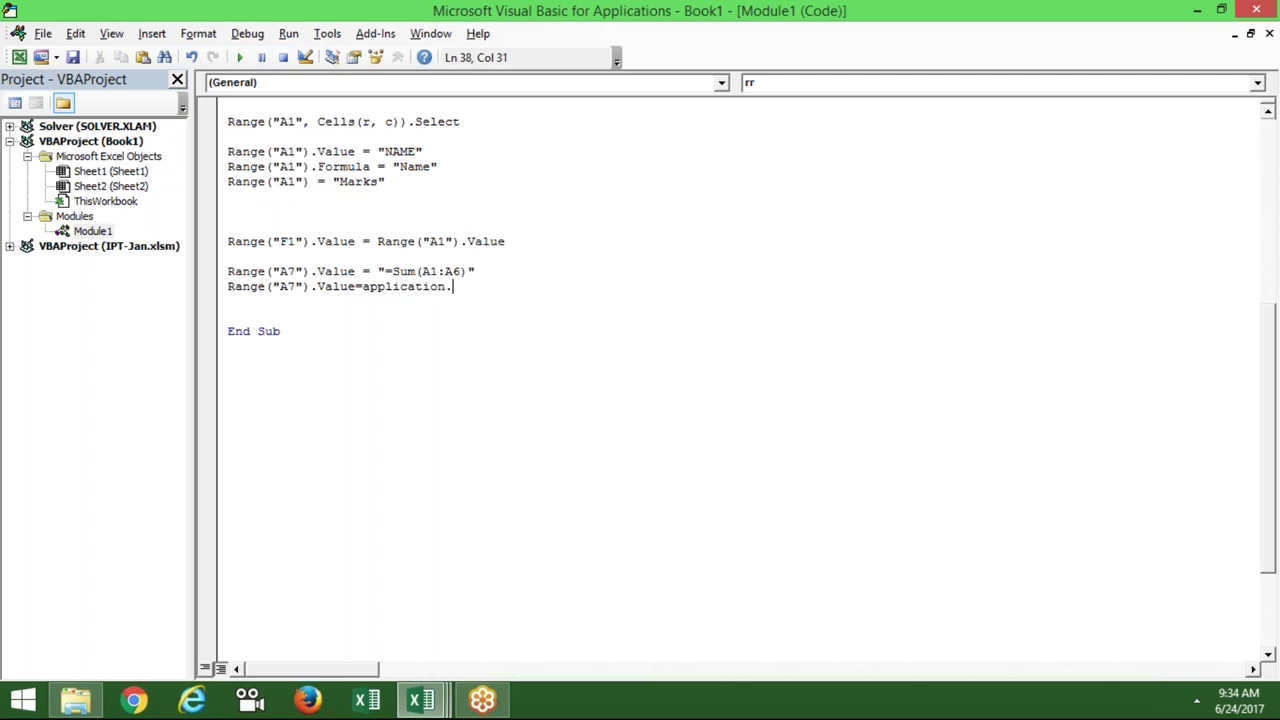
type("wo")
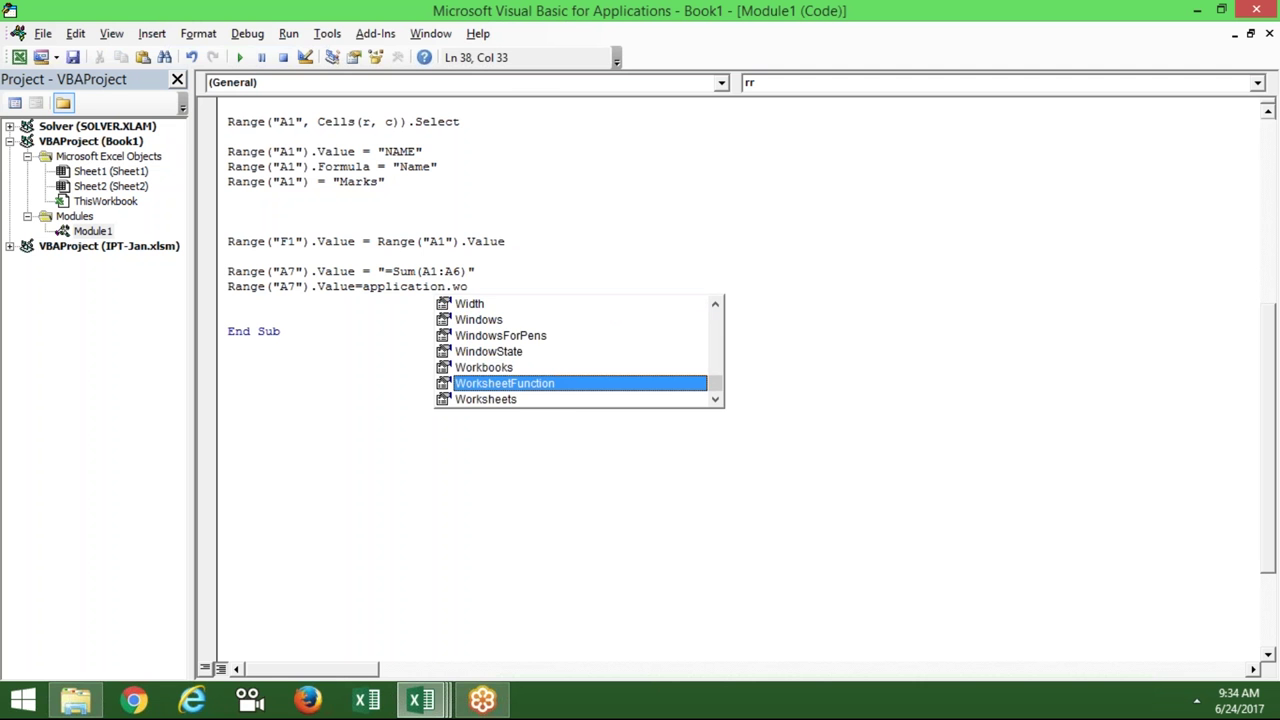
key("BackSpace")
key("BackSpace")
key("BackSpace")
key("BackSpace")
key("BackSpace")
key("BackSpace")
key("BackSpace")
key("BackSpace")
type("sum(")
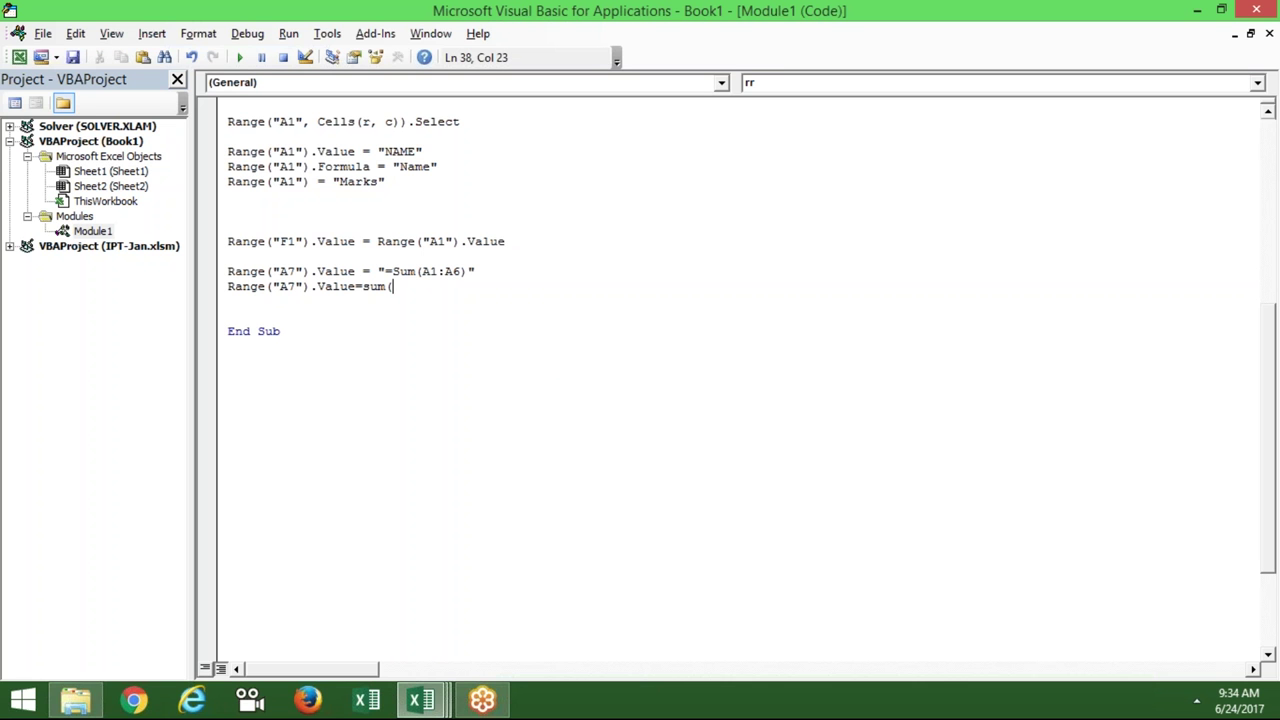
key("BackSpace")
key("BackSpace")
key("BackSpace")
key("BackSpace")
type("len")
type("(")
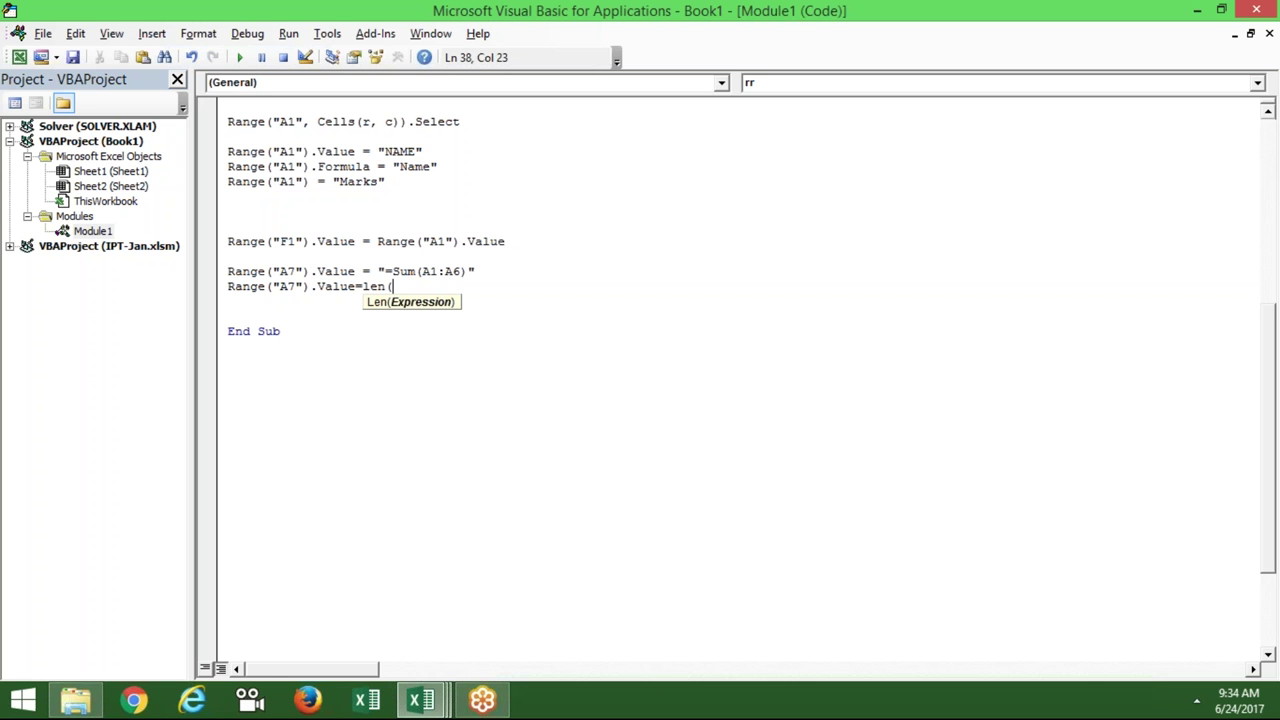
key("BackSpace")
key("BackSpace")
key("BackSpace")
key("BackSpace")
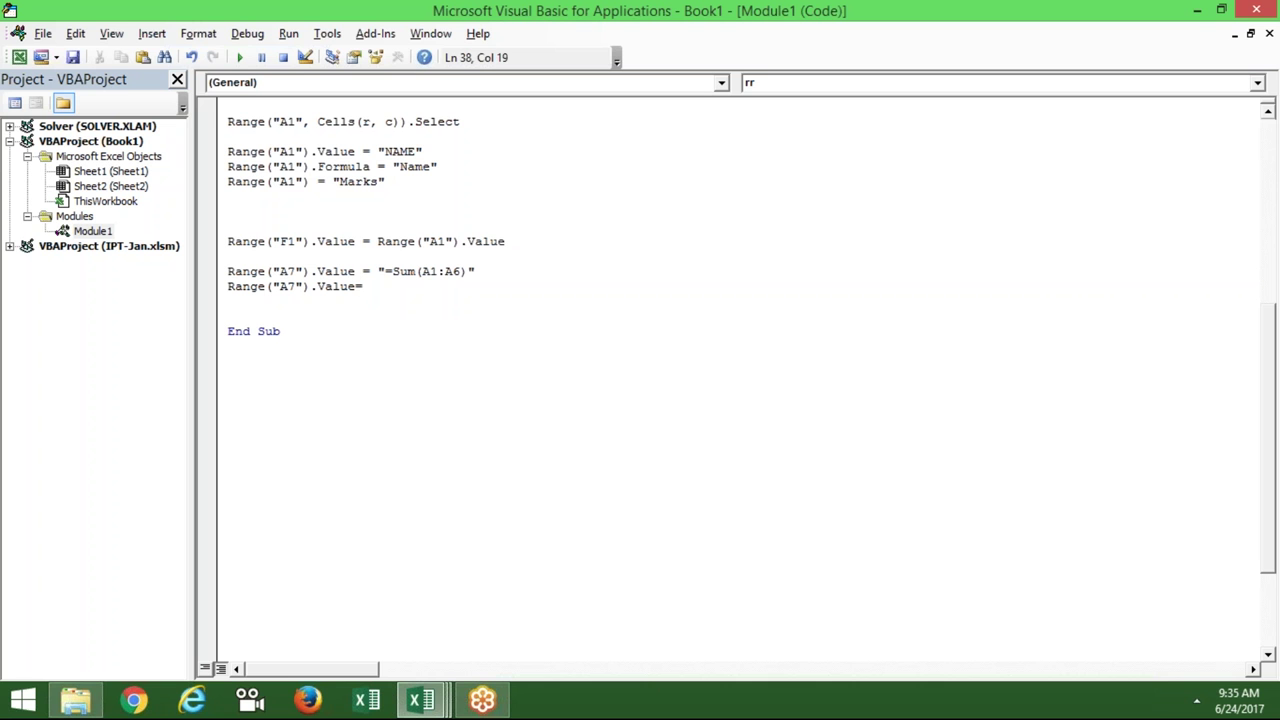
type("application")
type(".wo")
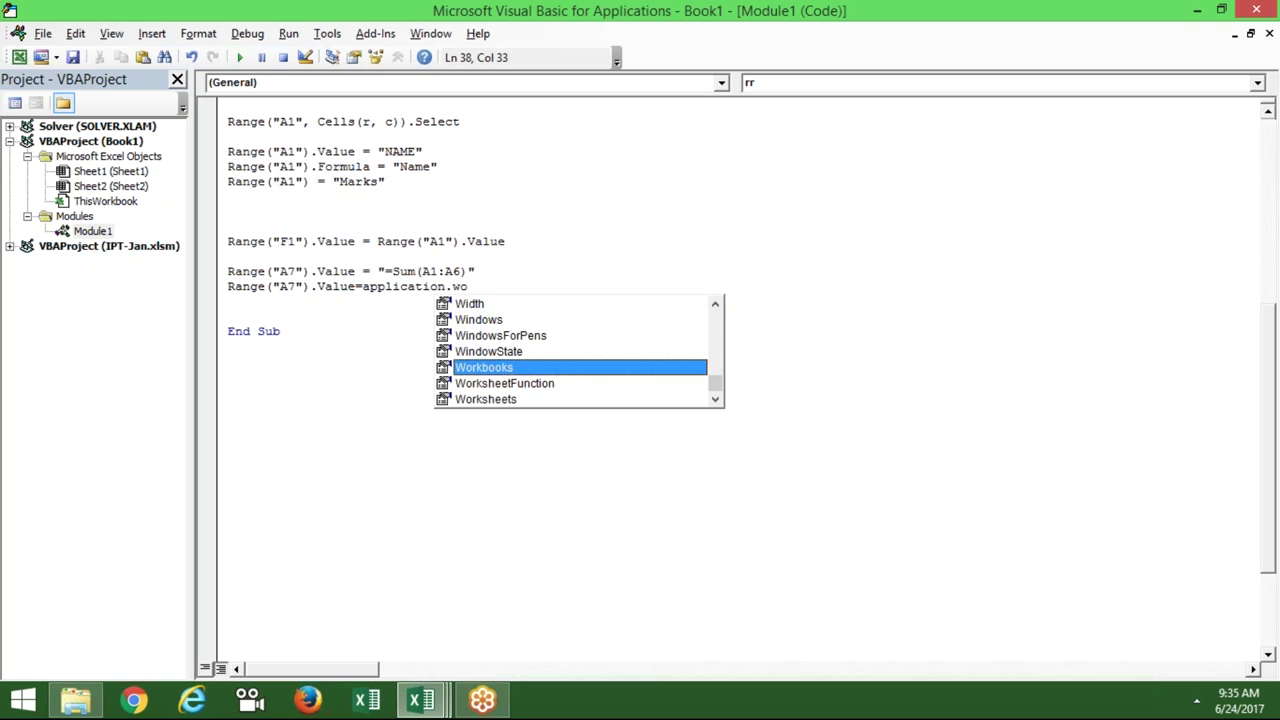
key("Down")
key("Tab")
type(".sum")
key("Tab")
type("(range(\"A1:A6\"))")
- Put a breakpoint on the WorksheetFunction line and enter 367 in A7
left_click(395, 334)
left_click(208, 289)
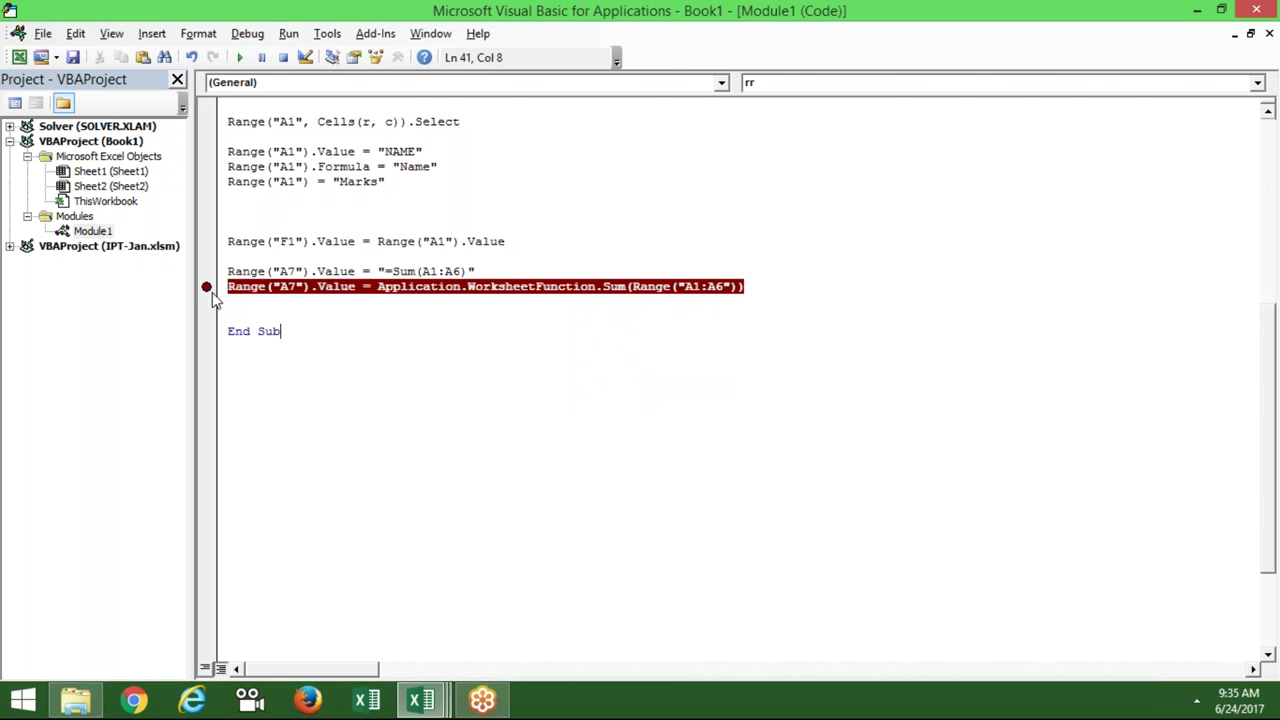
key("alt+F11")
key("Up")
key("shift+Up")
key("shift+Up")
key("shift+Up")
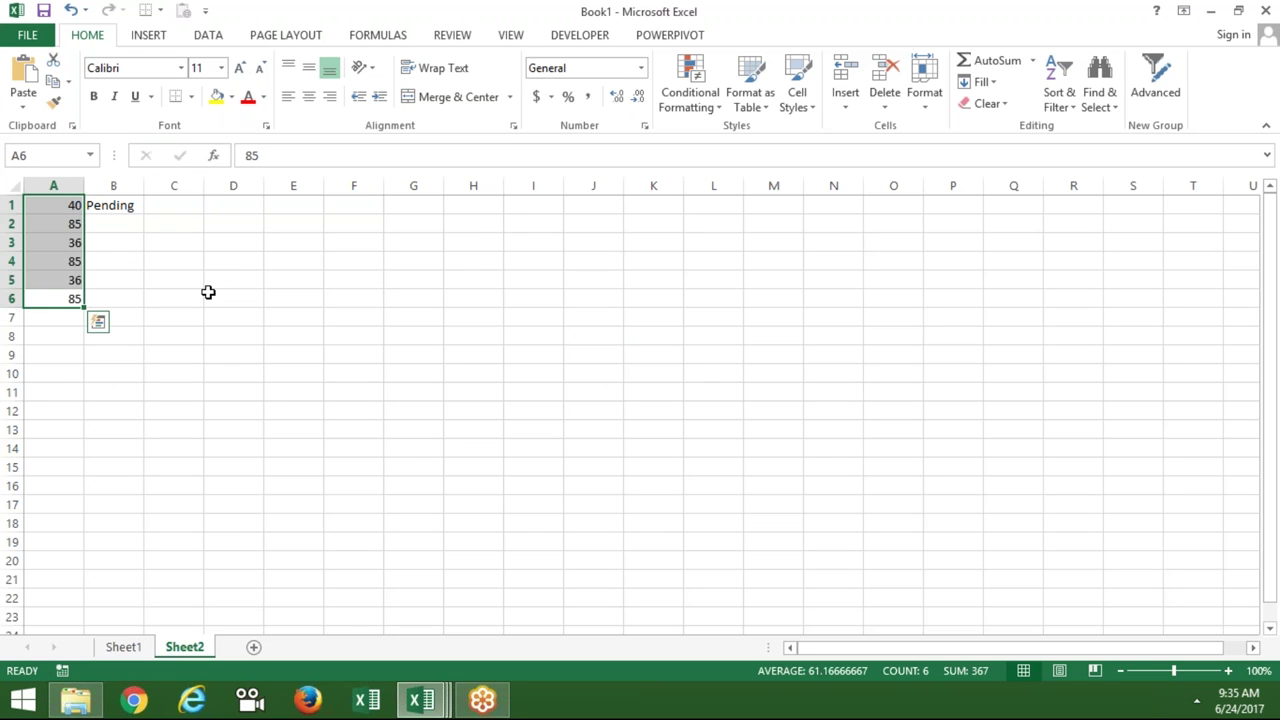
key("Down")
type("367")
key("Return")
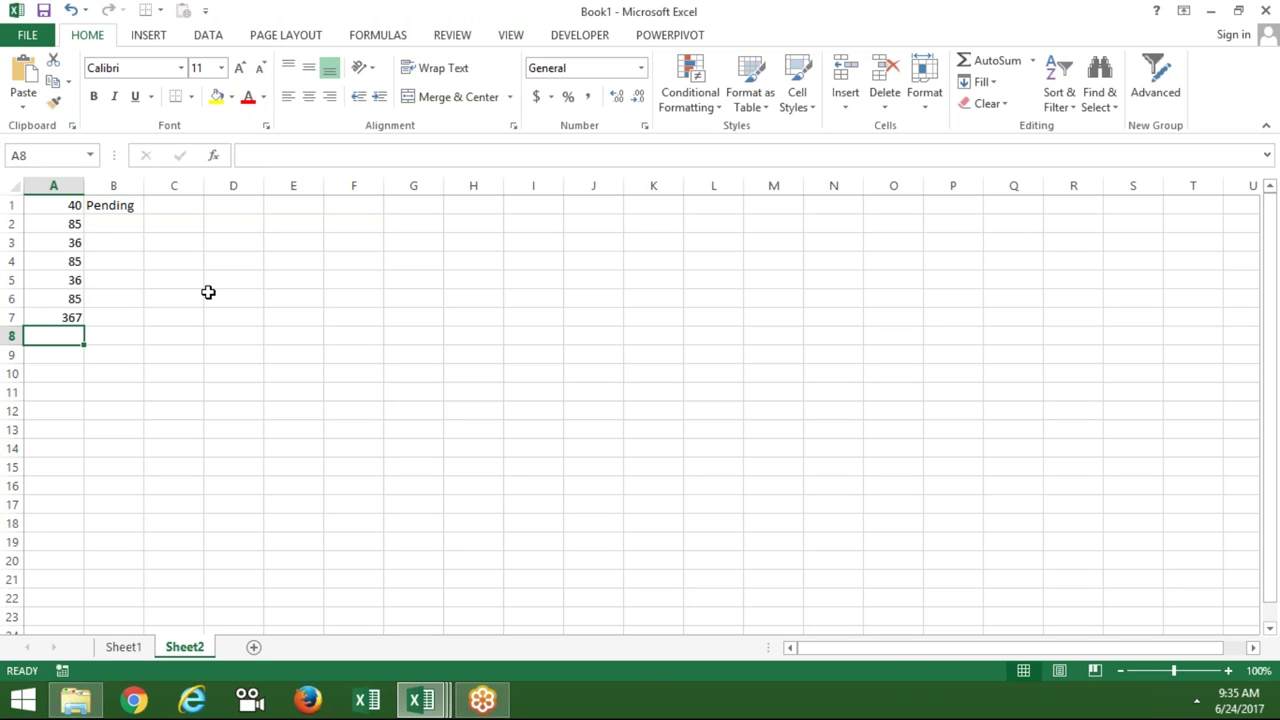
key("Up")
- Clear the breakpoint and paste =Sum(A1:A6) from the code into A7
key("alt+Tab")
left_click(206, 287)
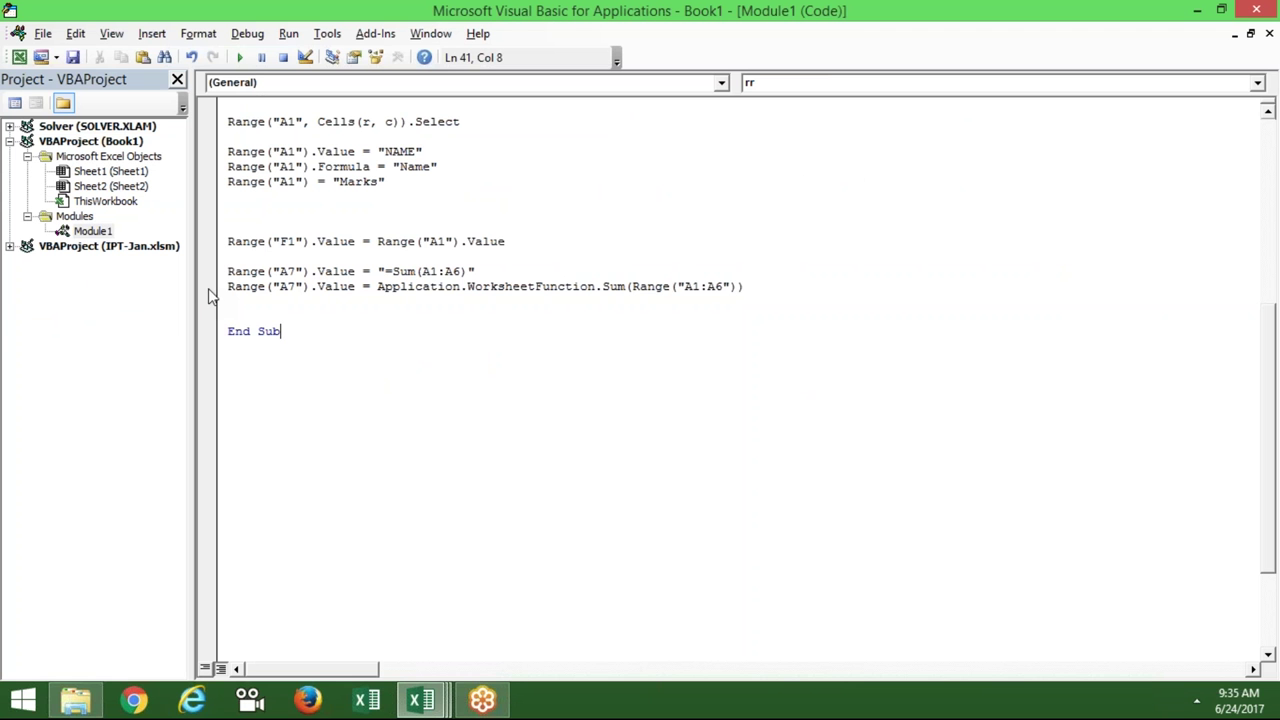
left_click(384, 271)
left_click_drag(386, 272, 467, 284)
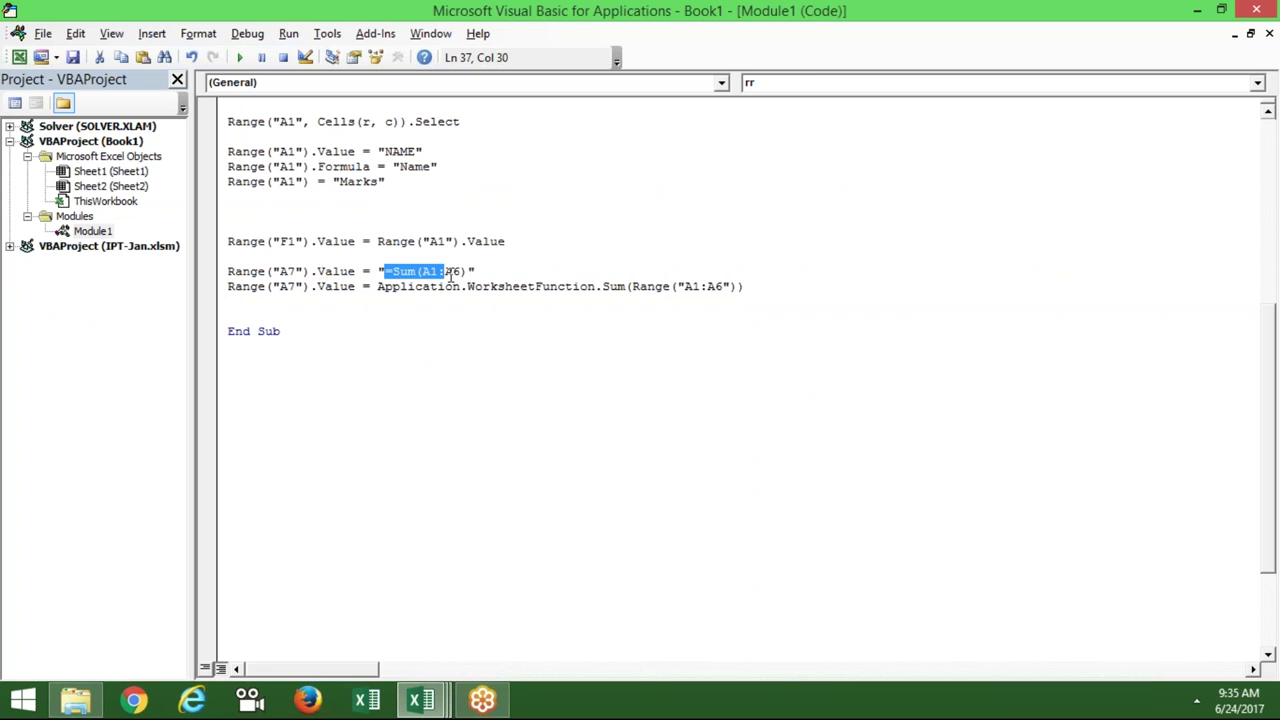
key("alt+Tab")
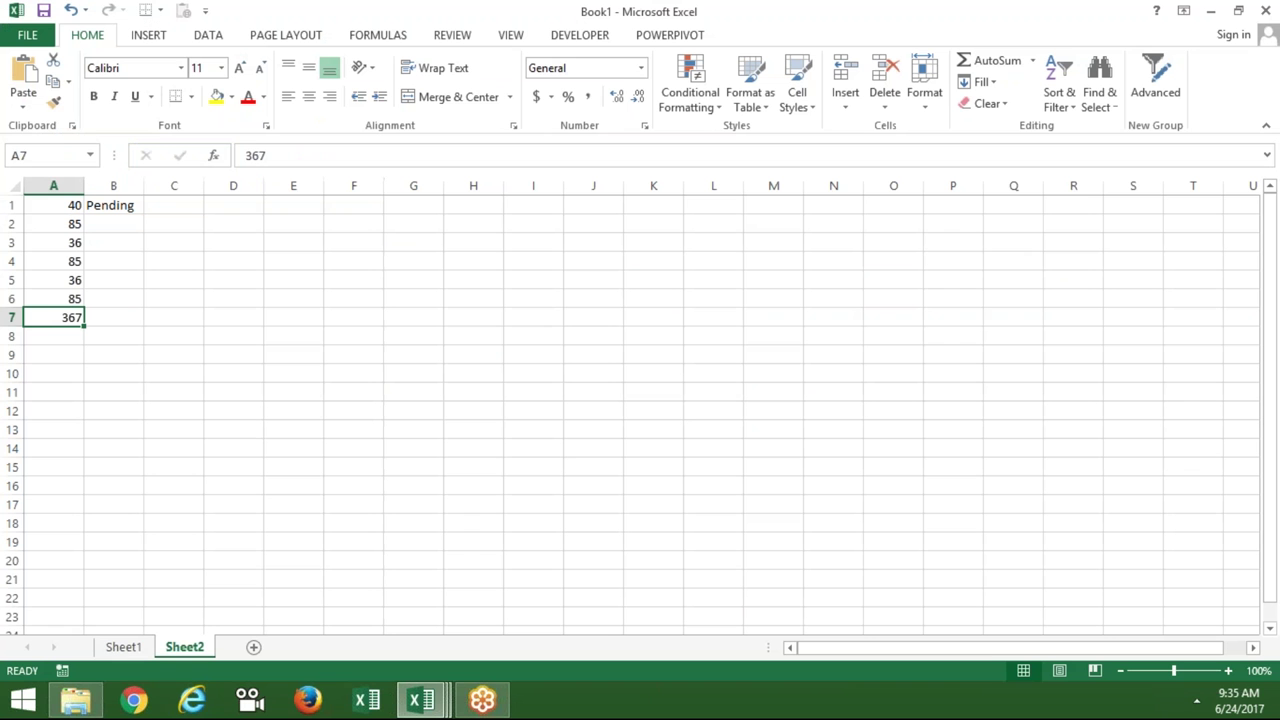
type("=SUM(A1:A6)")
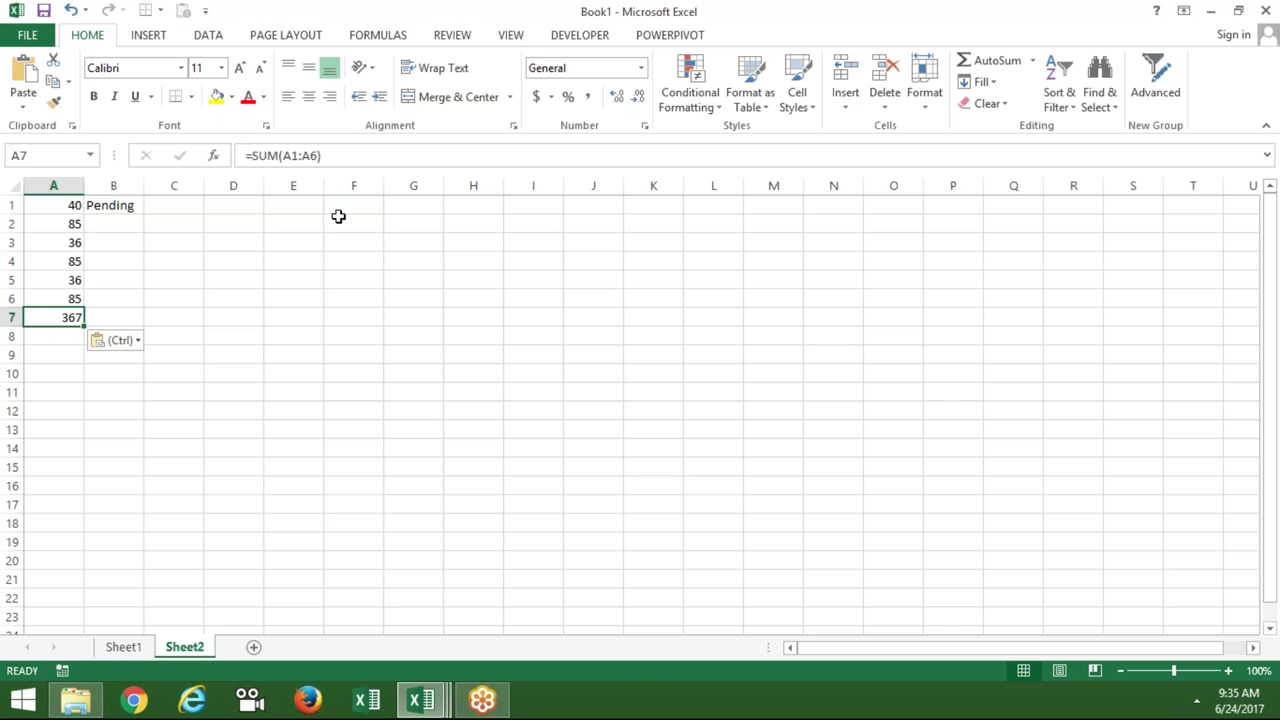
left_click(333, 160)
key("ctrl+Return")
- Toggle a breakpoint off the A7 line and add a blank line before End Sub
key("alt+F11")
left_click(206, 272)
left_click(206, 276)
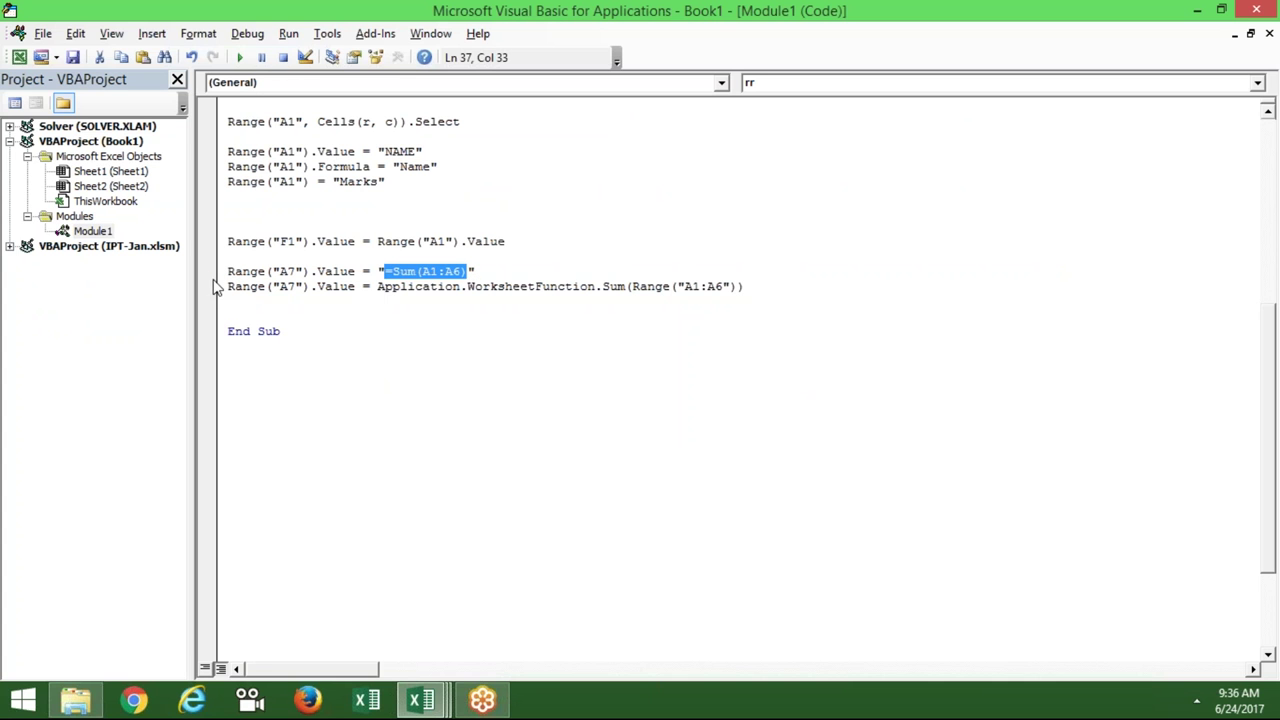
left_click(231, 304)
key("Return")
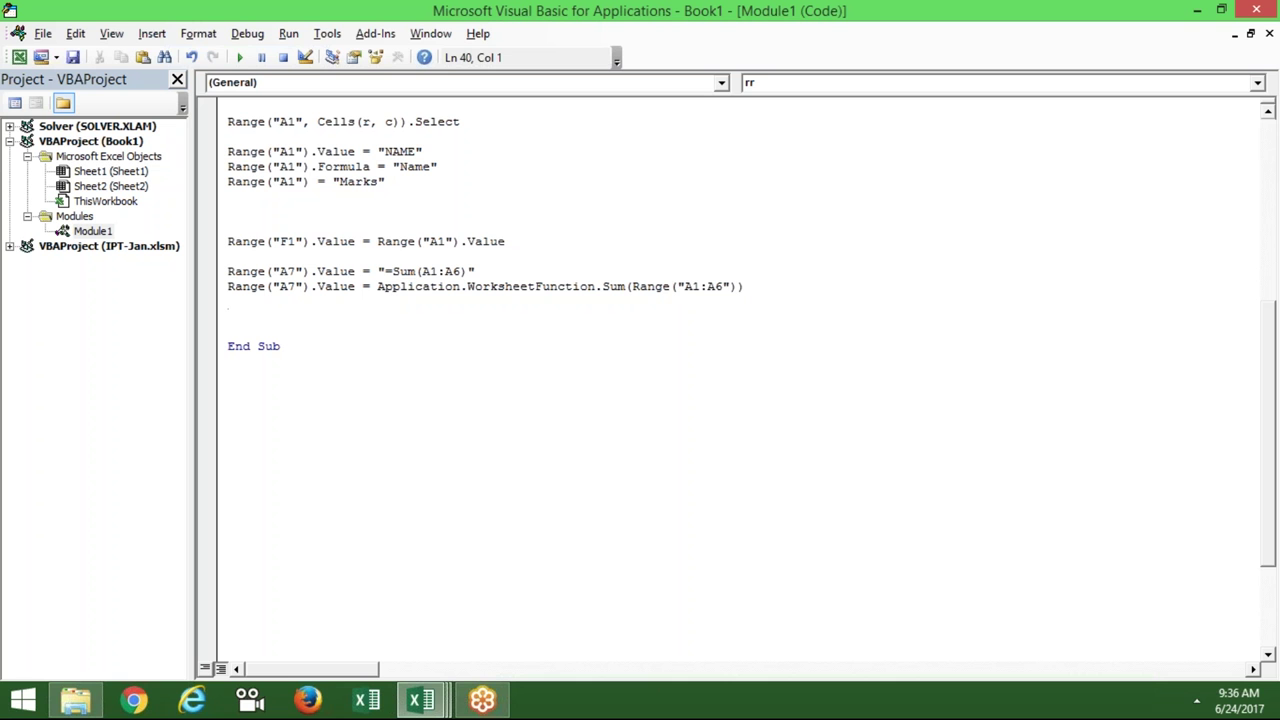
- Inspect the =Sum(A1:A6) code line and confirm A7's formula totals 367 in Excel
double_click(401, 271)
left_click(389, 271)
left_click_drag(384, 271, 462, 271)
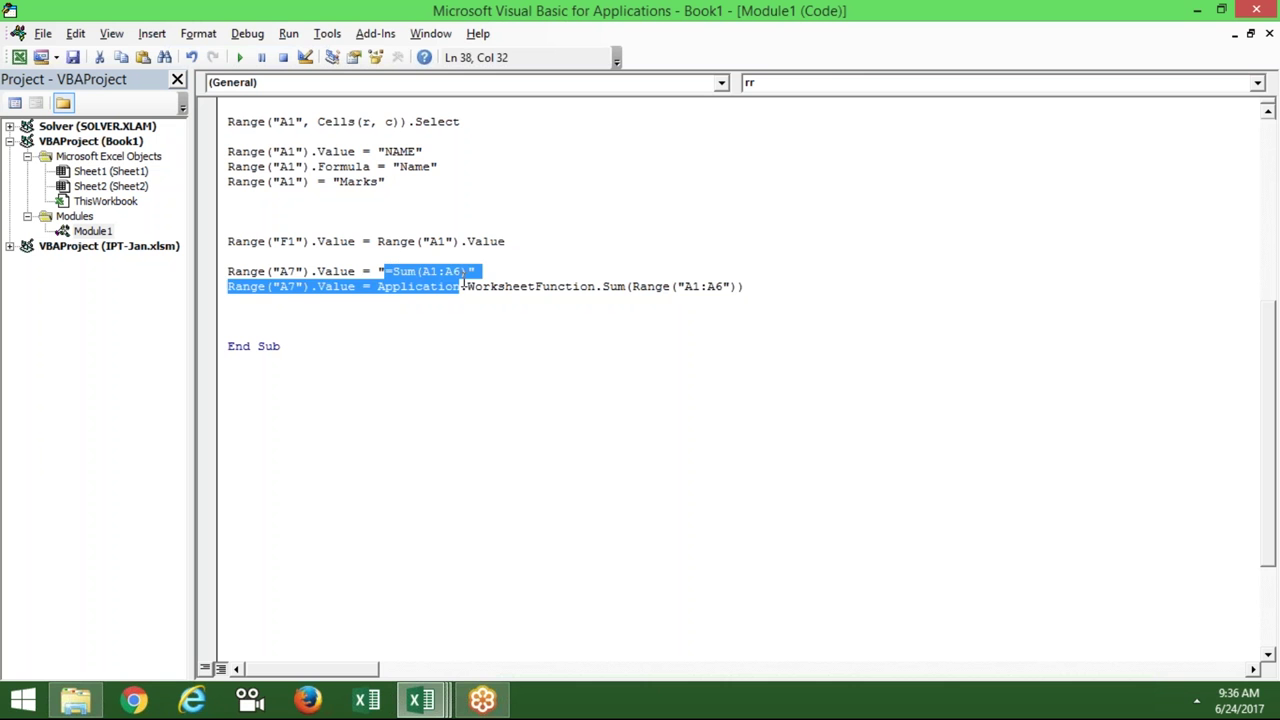
double_click(402, 271)
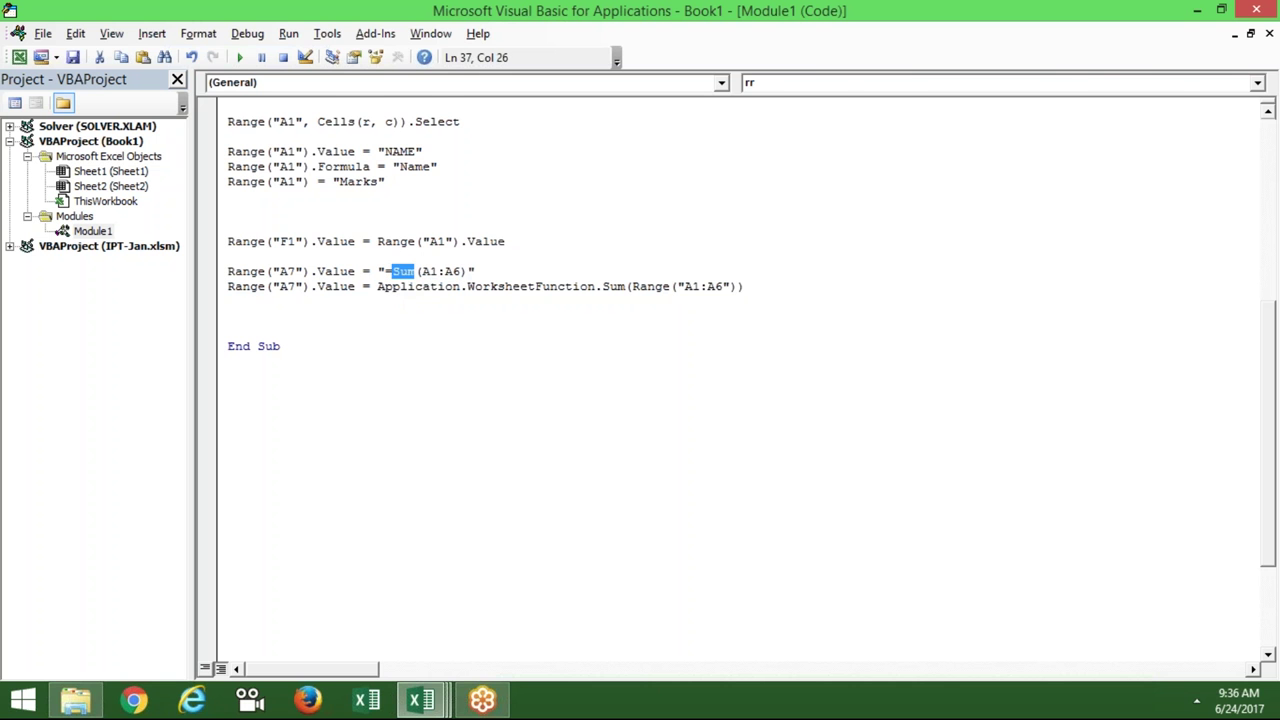
key("alt+Tab")
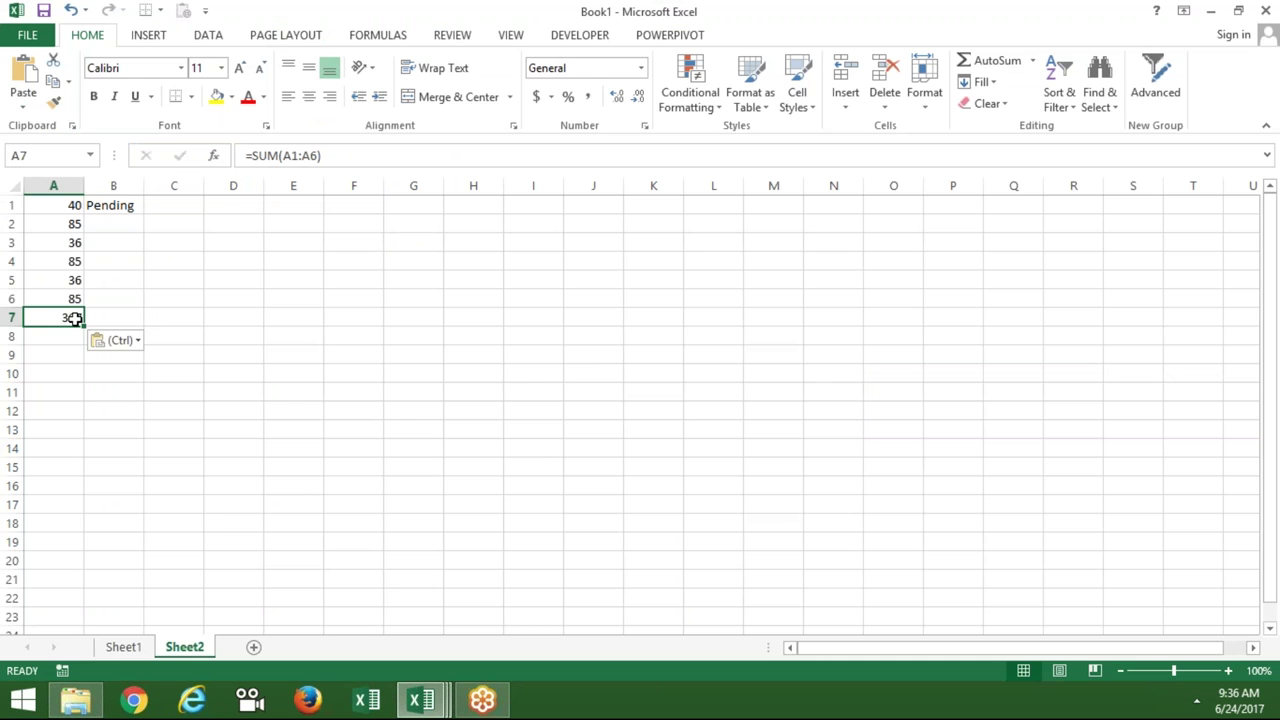
double_click(72, 317)
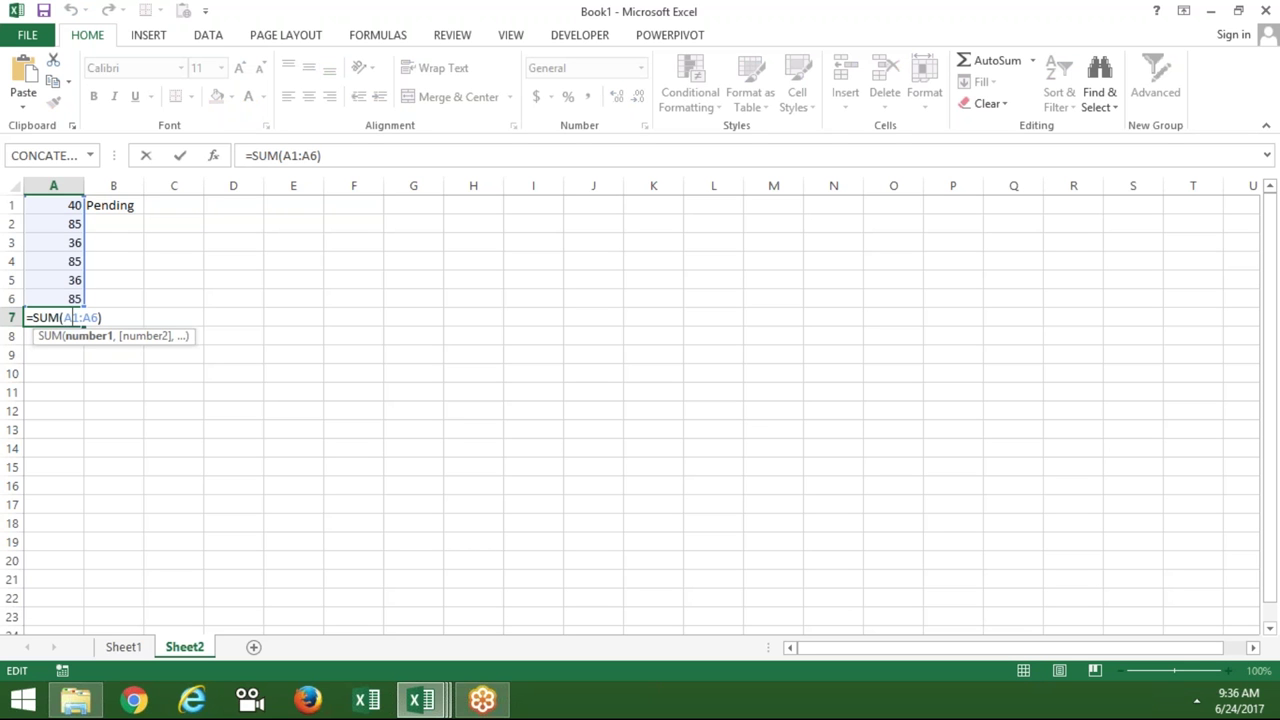
key("ctrl+Return")
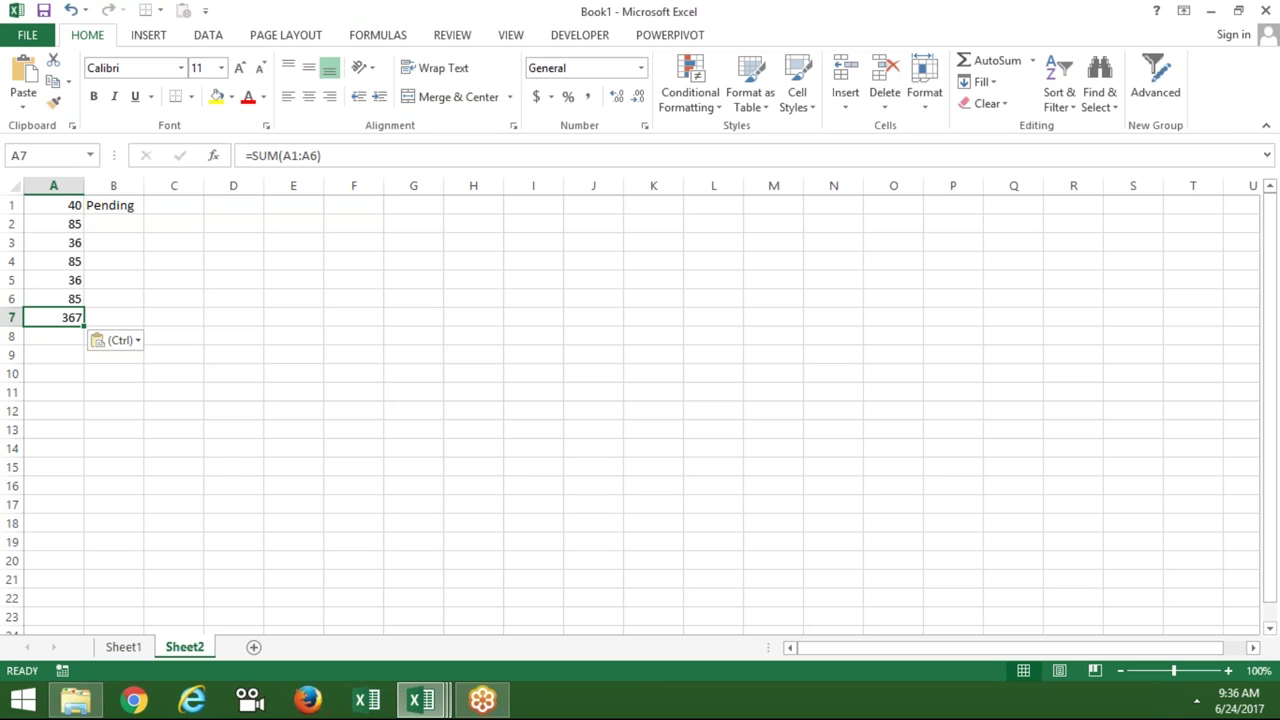
- Set a breakpoint on the Range("A7").Value = "=Sum(A1:A6)" line
key("alt+F11")
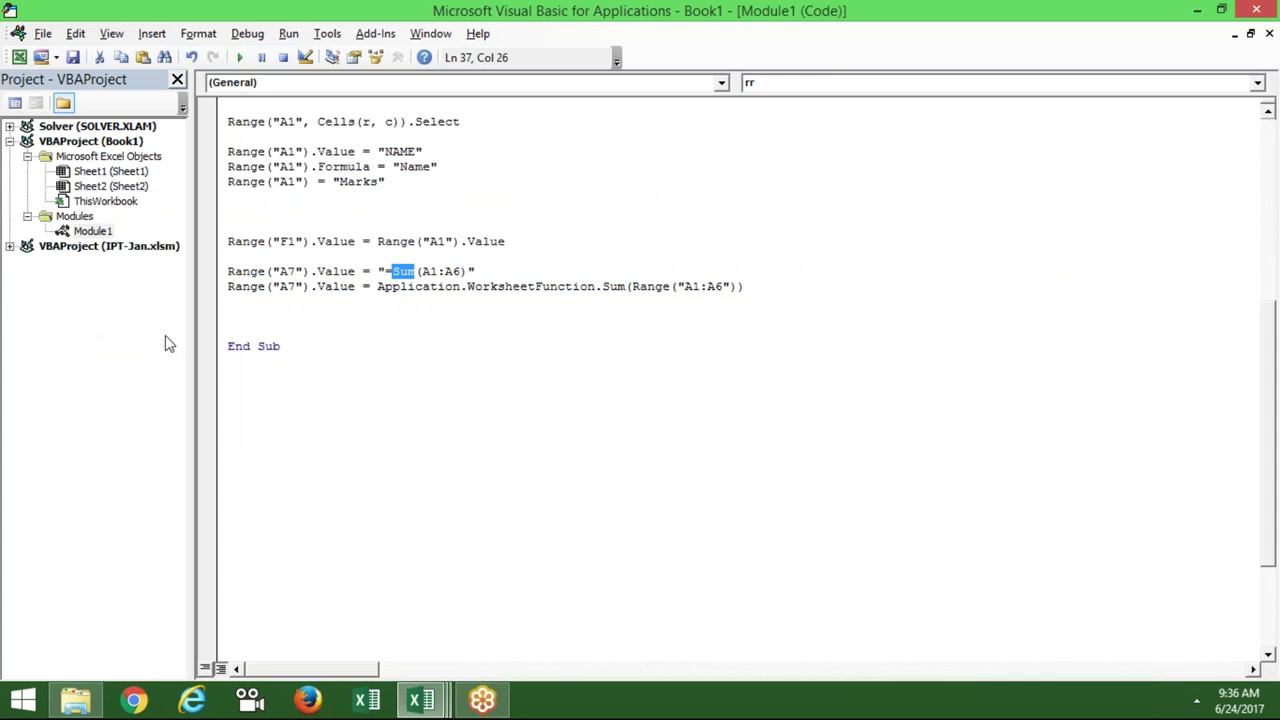
left_click(207, 290)
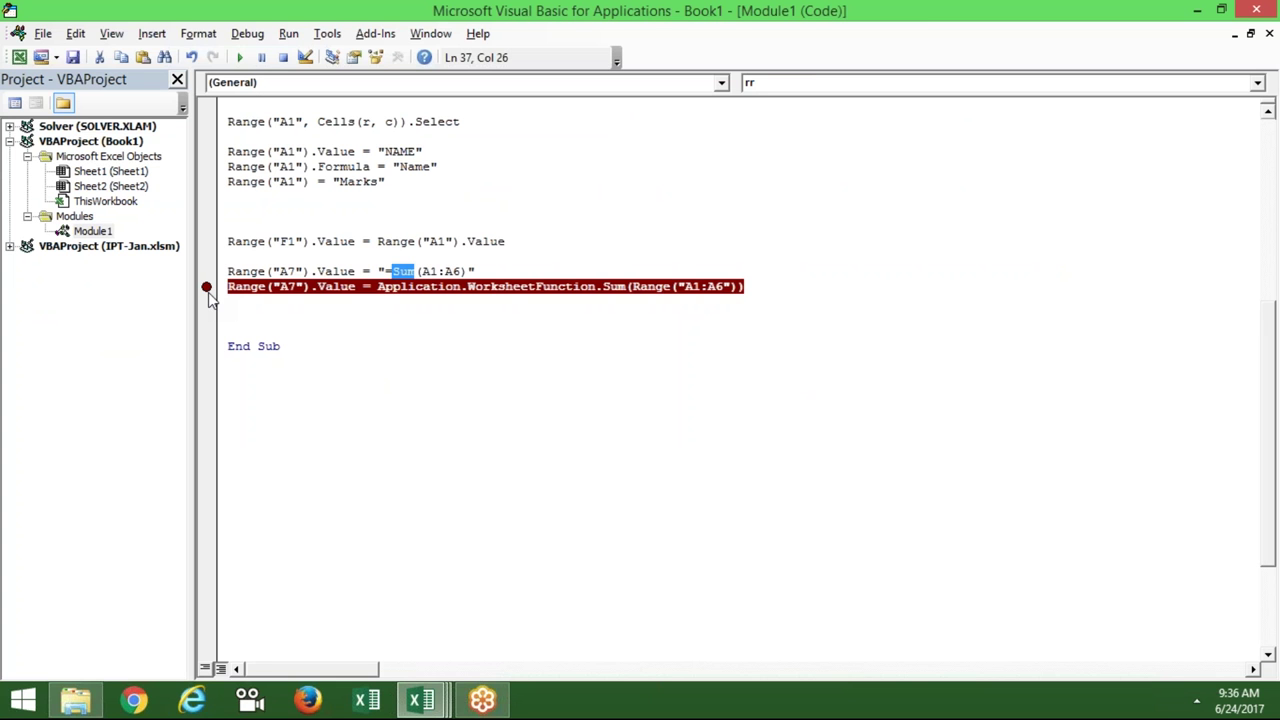
left_click(207, 290)
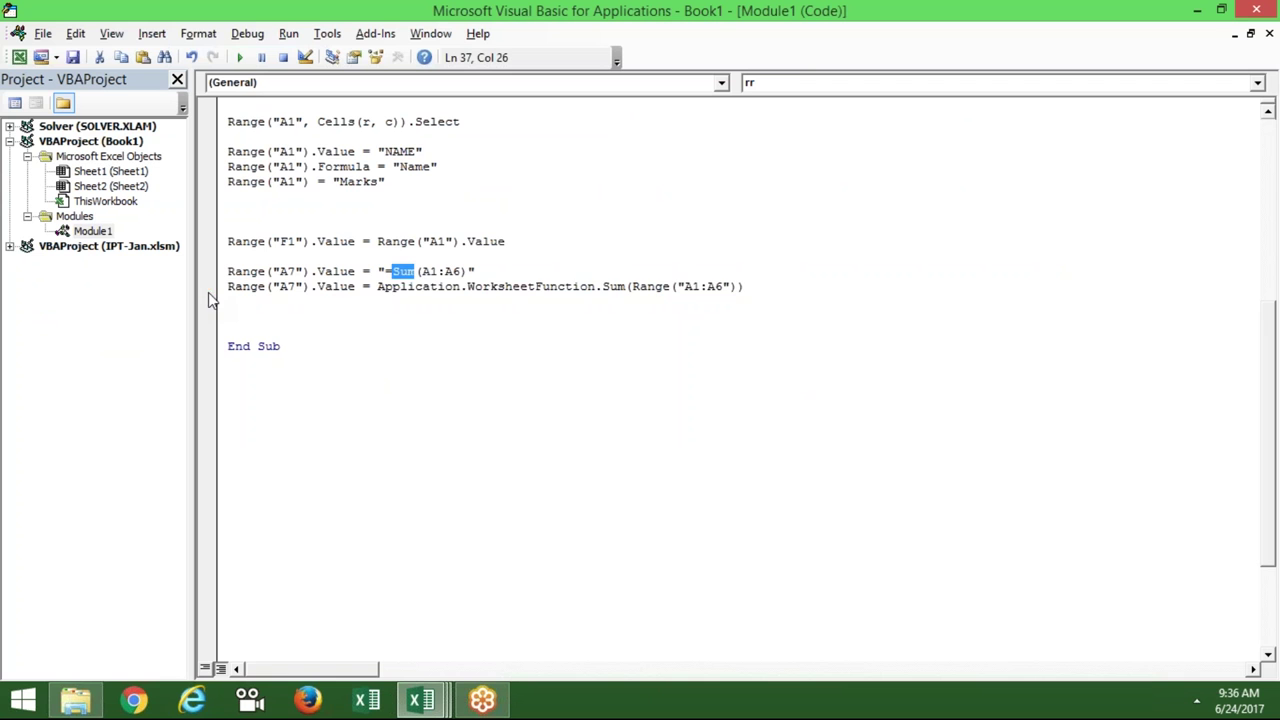
left_click(228, 301)
key("alt+Tab")
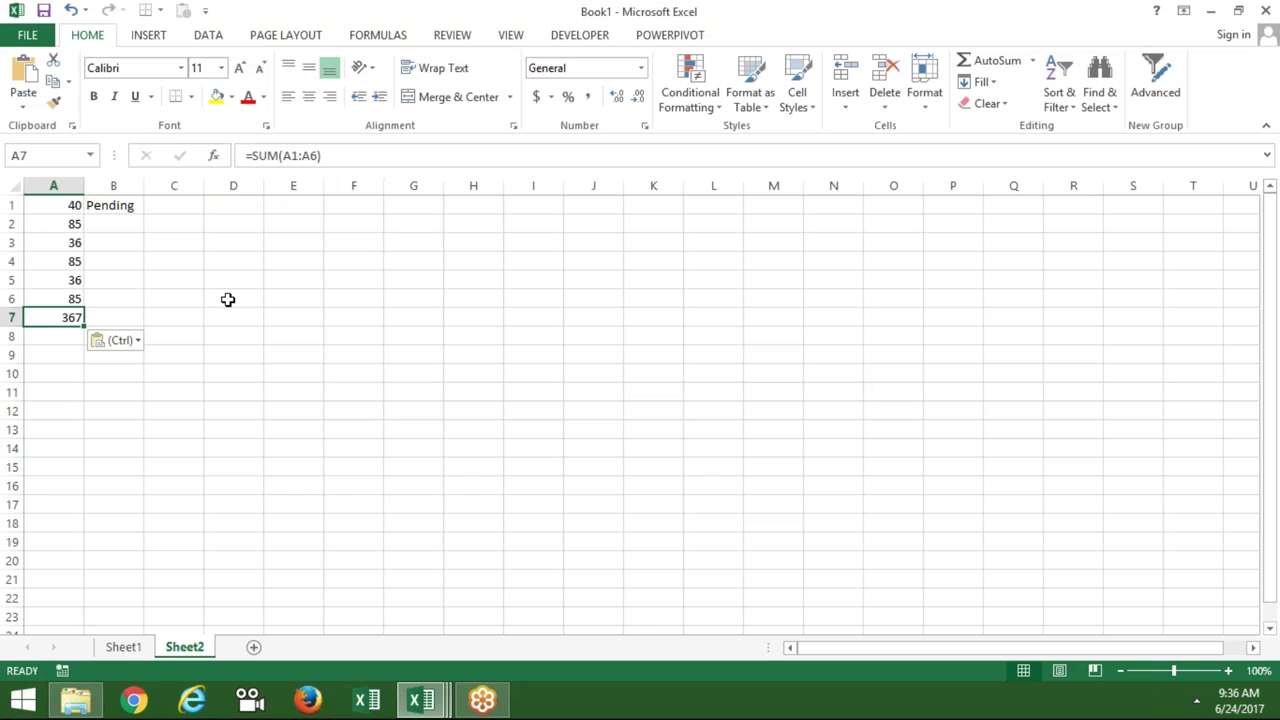
key("alt+F11")
left_click(207, 272)
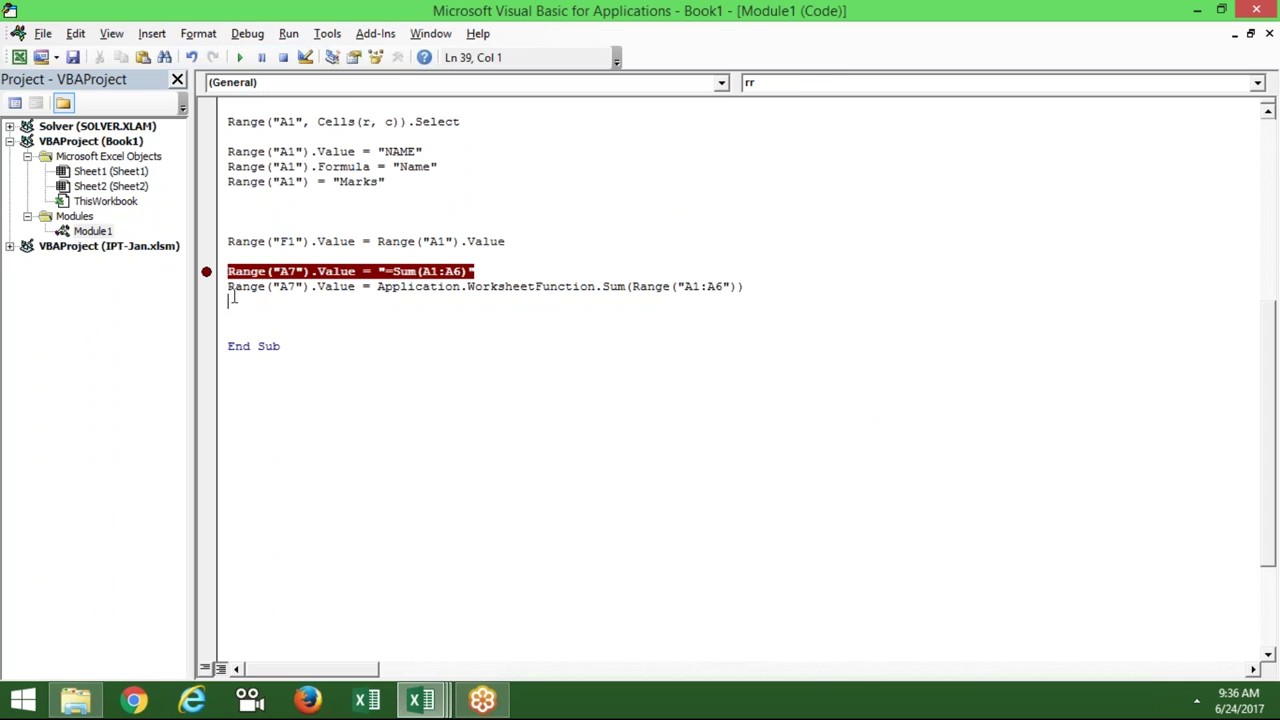
key("alt+F11")
- Look over B1's =IF(A1>50,"OK","Pending") formula, then delete it from B1
double_click(126, 205)
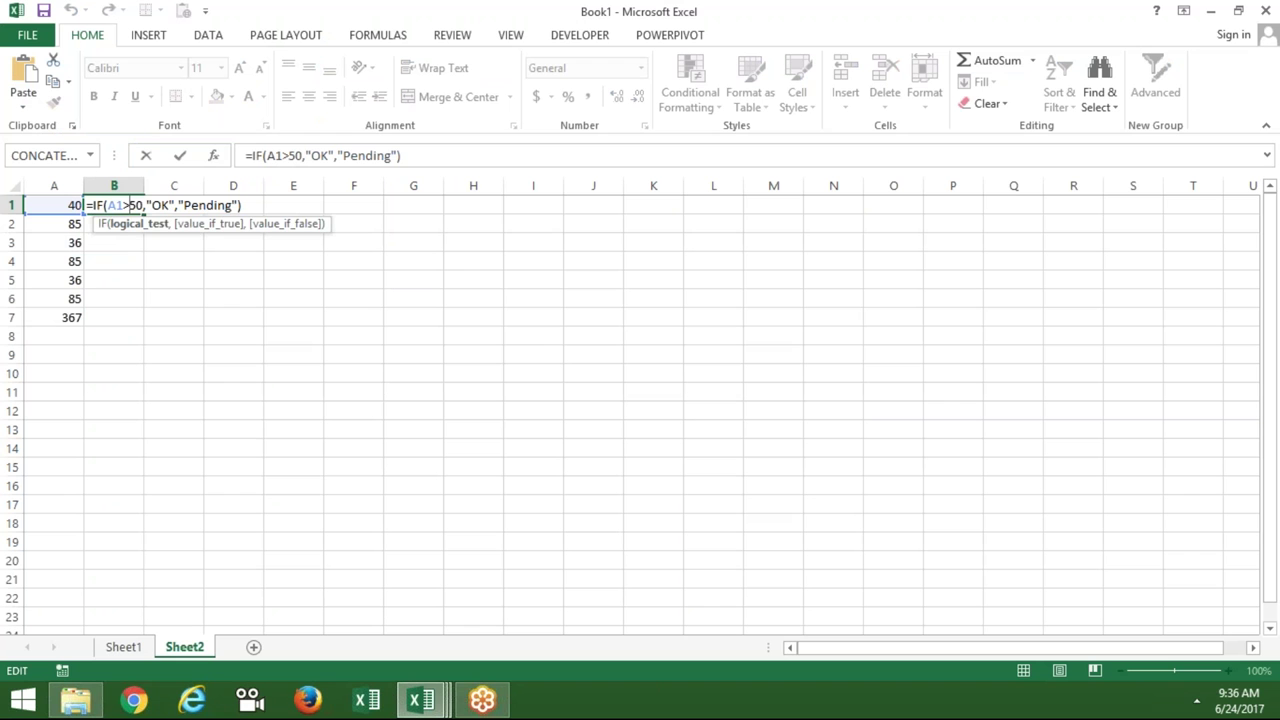
left_click_drag(403, 156, 245, 155)
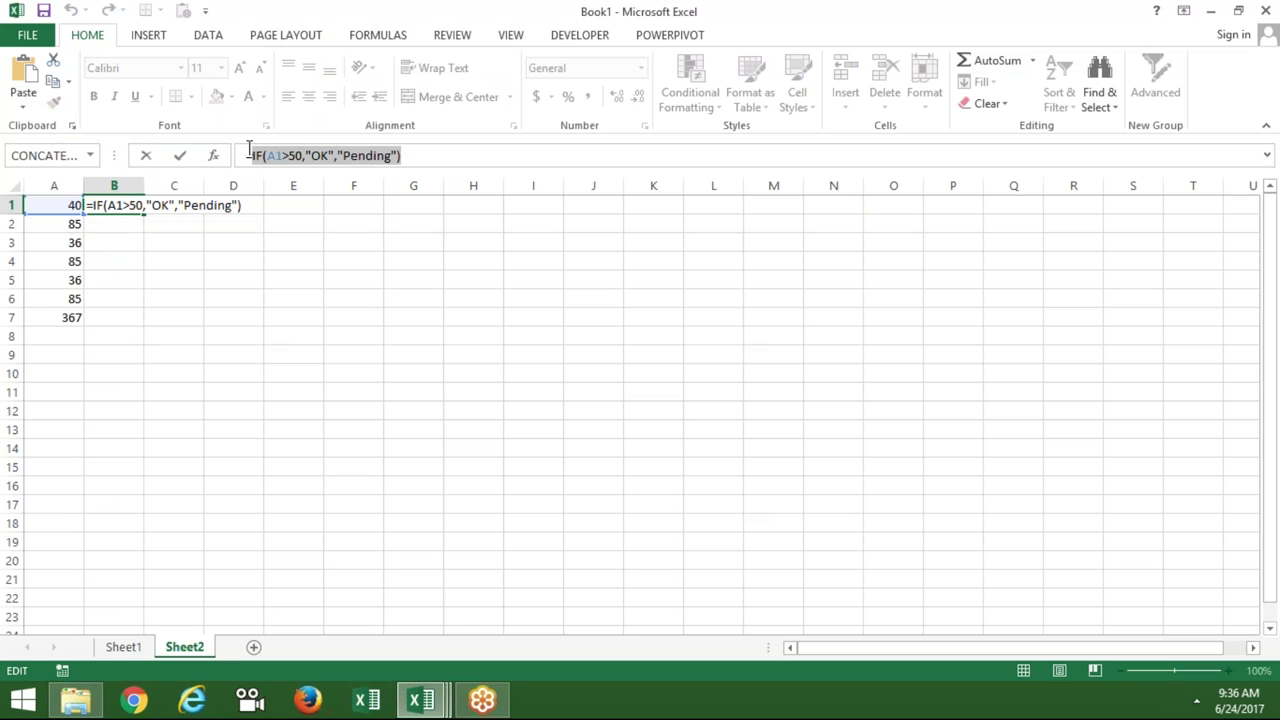
key("Escape")
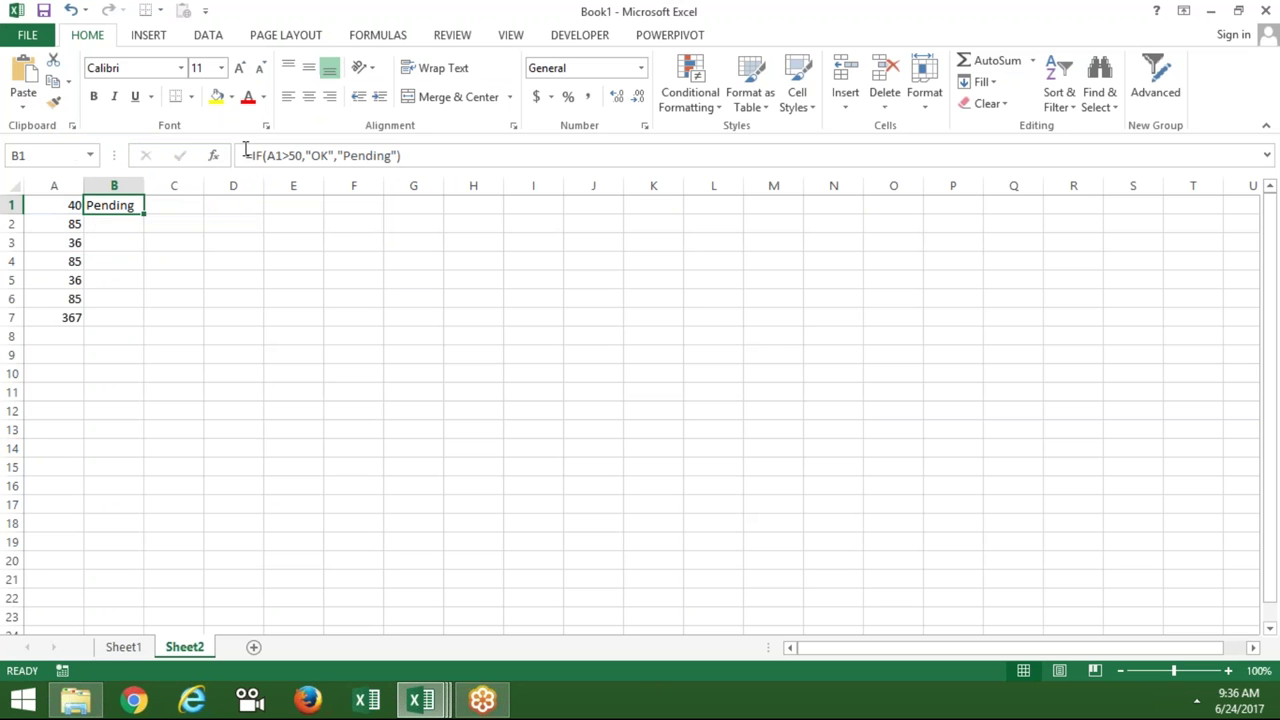
left_click(123, 261)
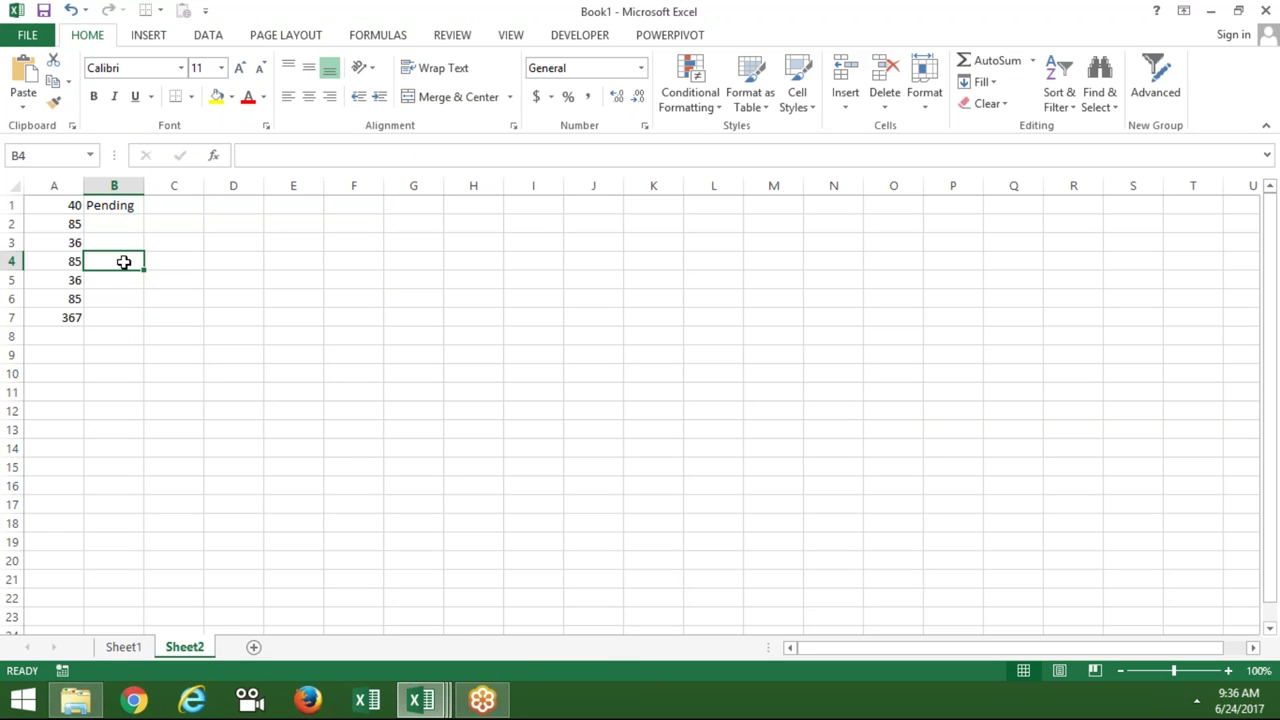
left_click(111, 206)
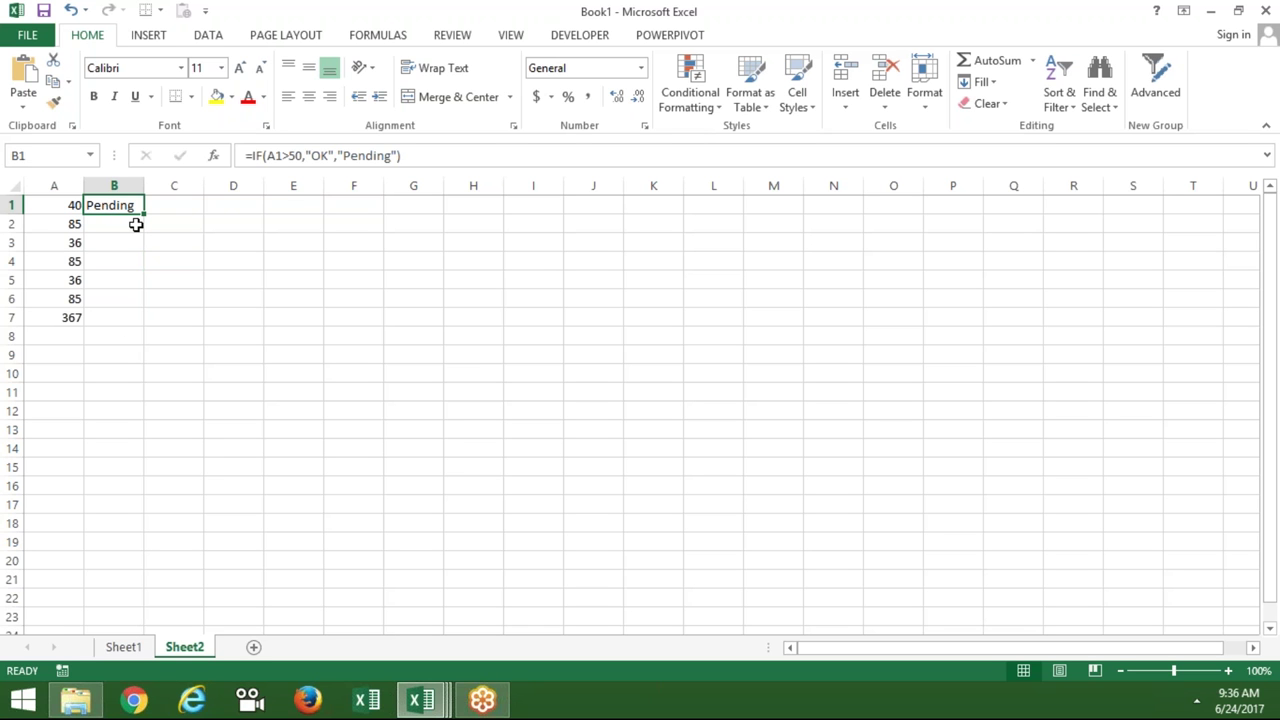
key("Delete")
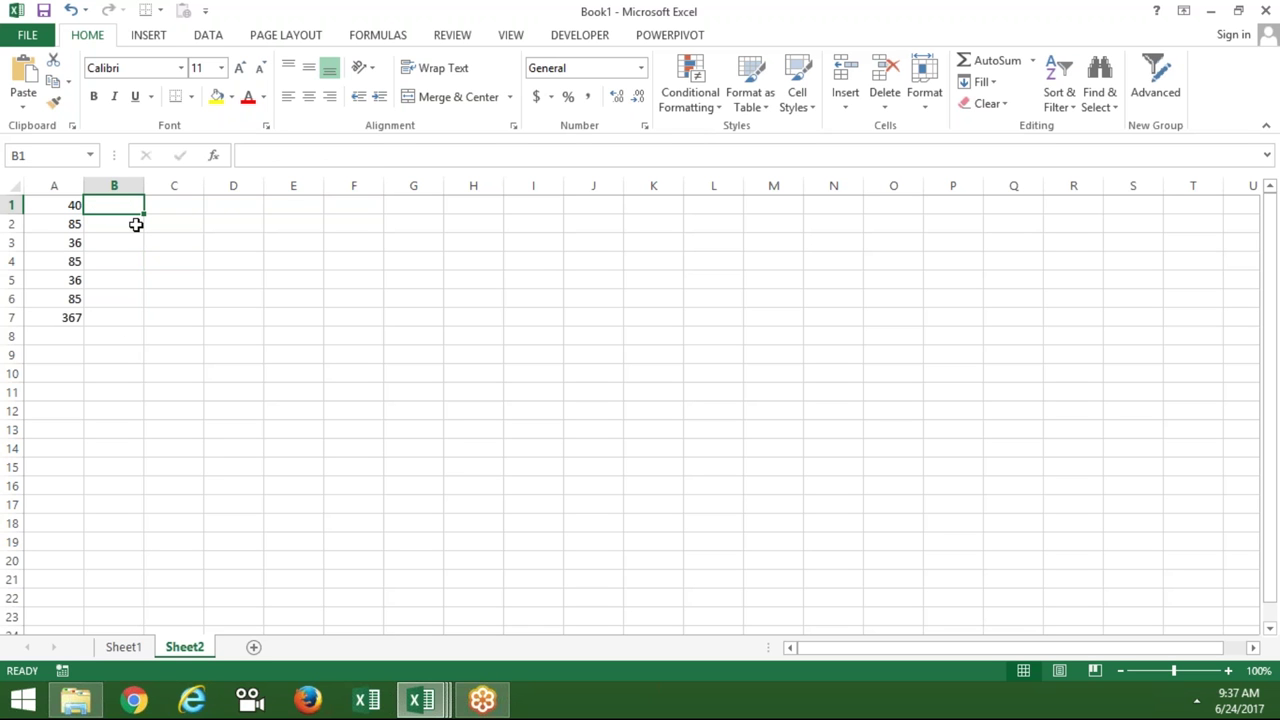
key("alt+F11")
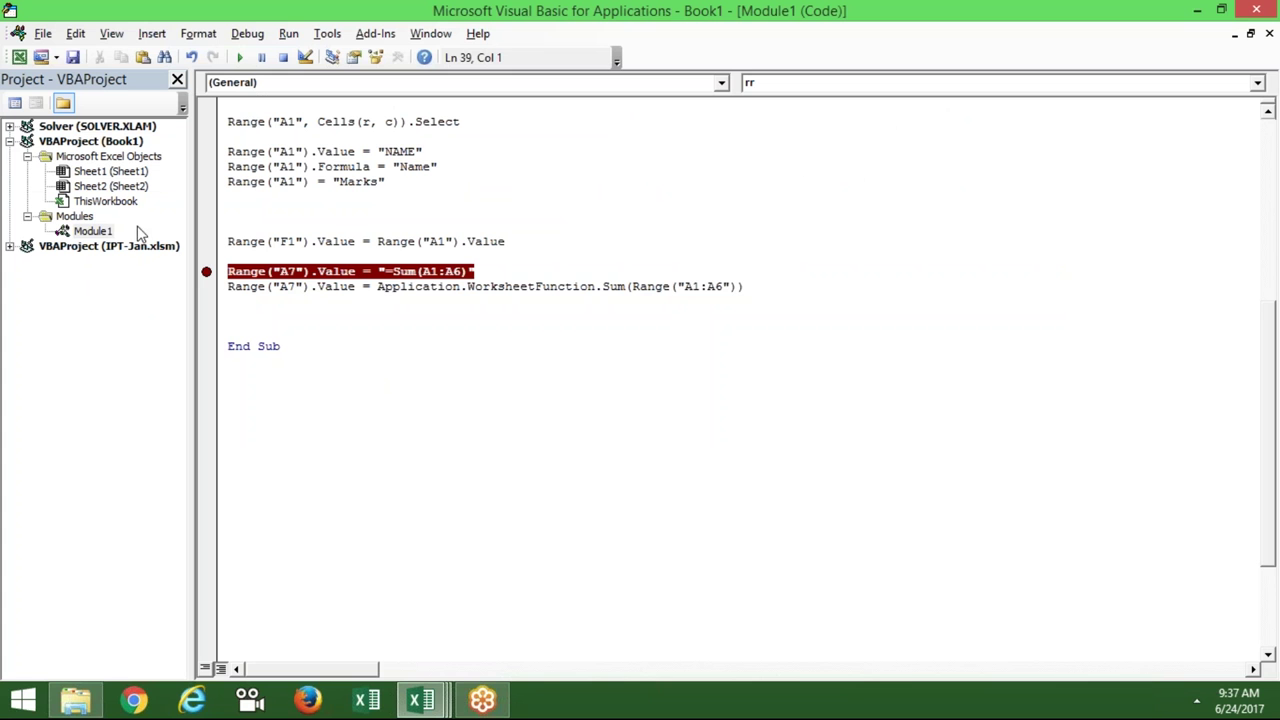
- Add a Range("b1").Value line with the IF OK/Pending formula, which raises a compile error
key("Return")
type("range(")
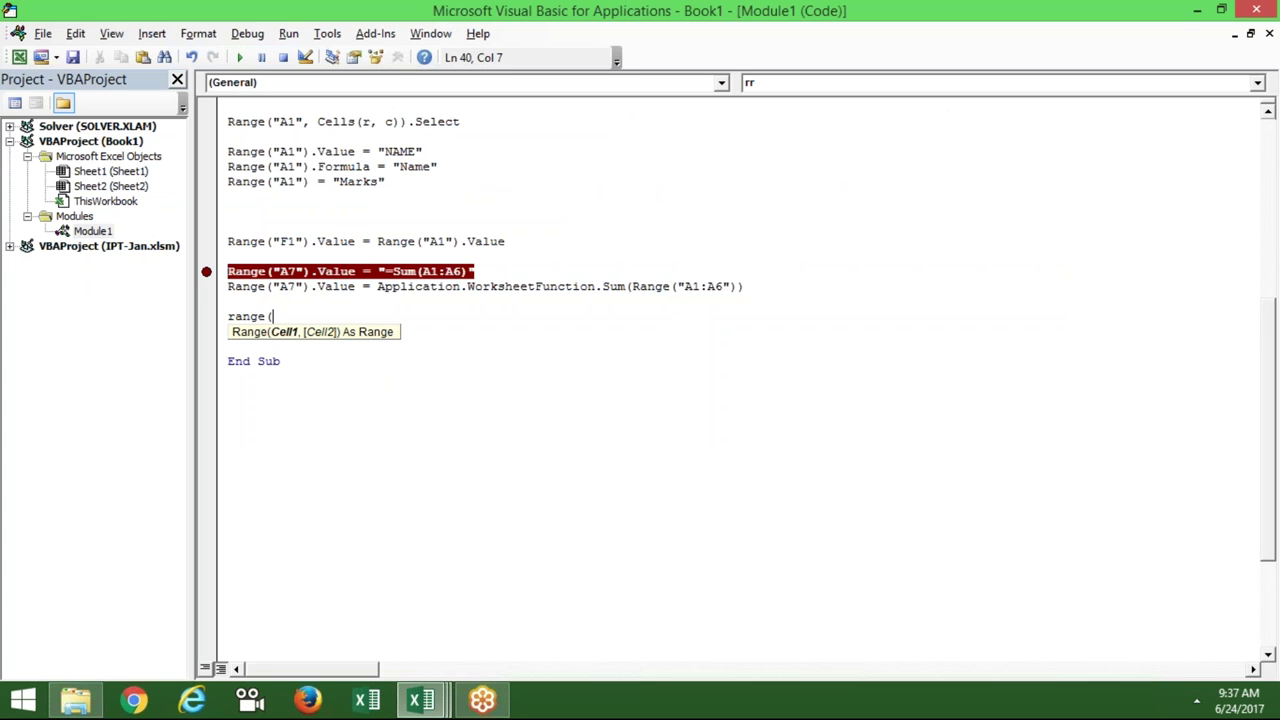
type("\"b1\")")
type(".v")
type("a")
key("Tab")
type("=")
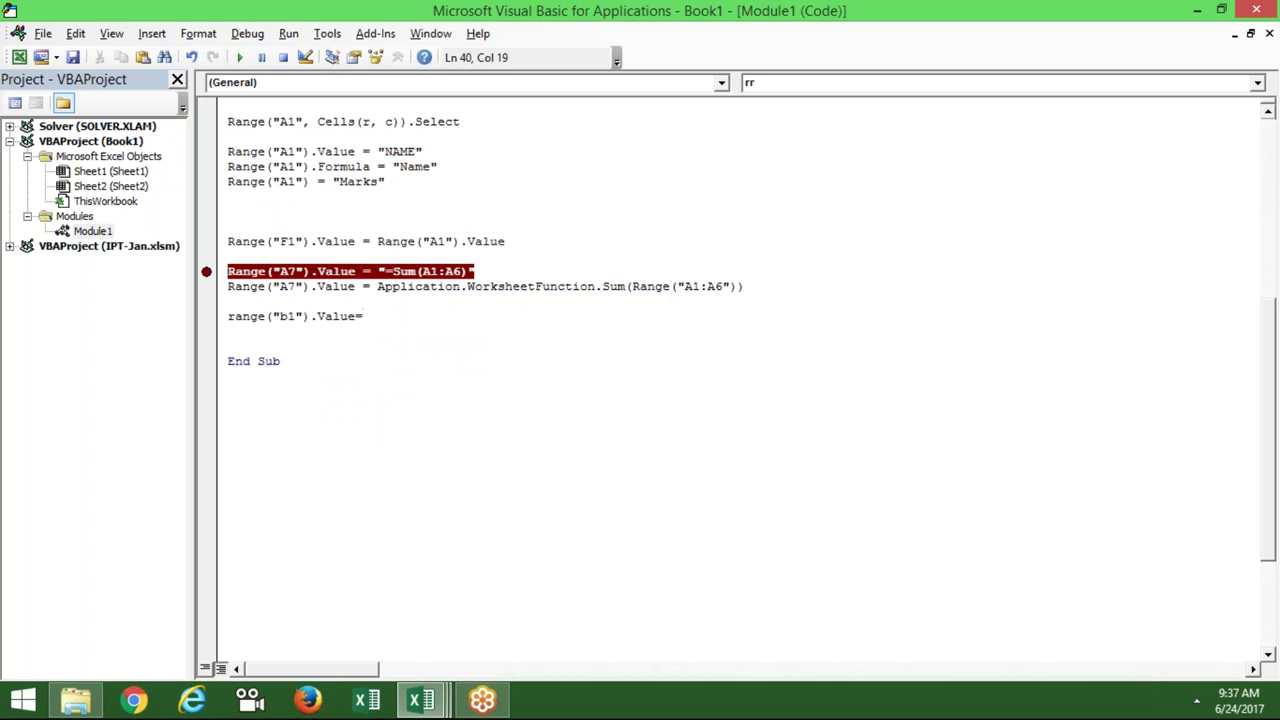
type("\"=IF(A1>50,\"OK\",\"Pending\")\"")
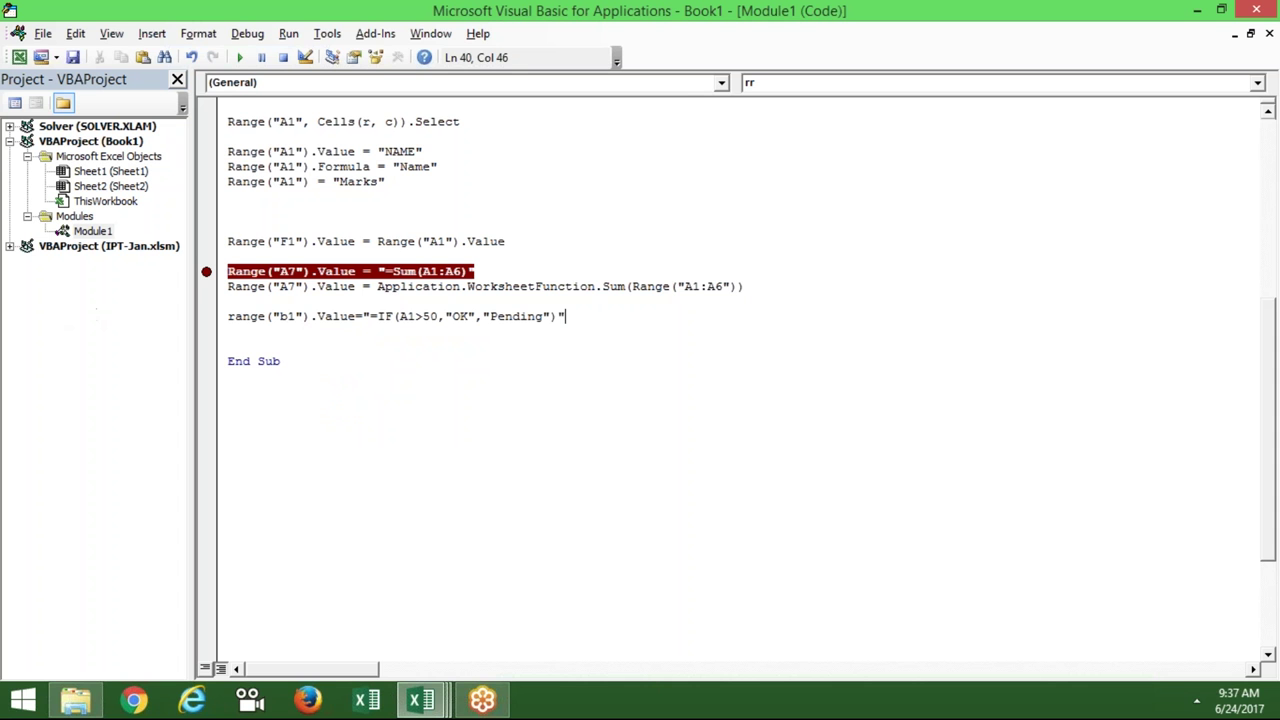
left_click(391, 349)
left_click(625, 422)
left_click(508, 408)
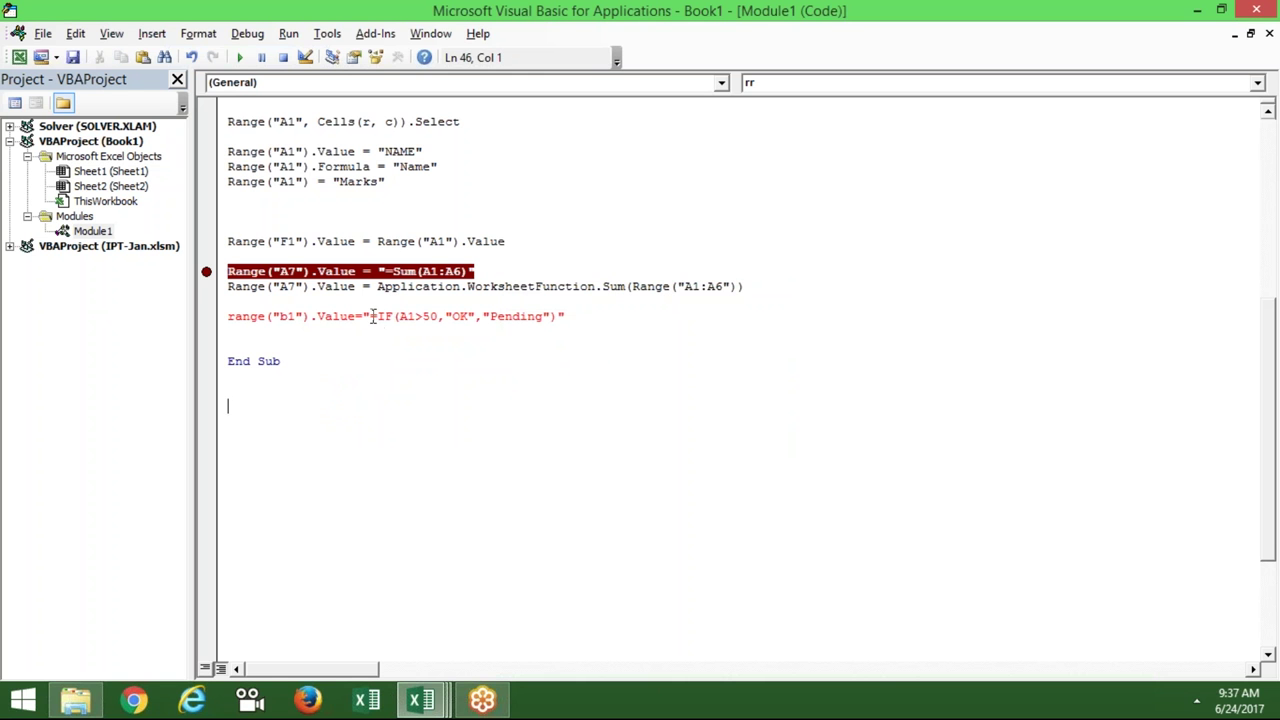
- Double the inner quotes so the line reads ""OK"" and ""Pending""
left_click_drag(371, 316, 363, 316)
left_click_drag(454, 314, 364, 314)
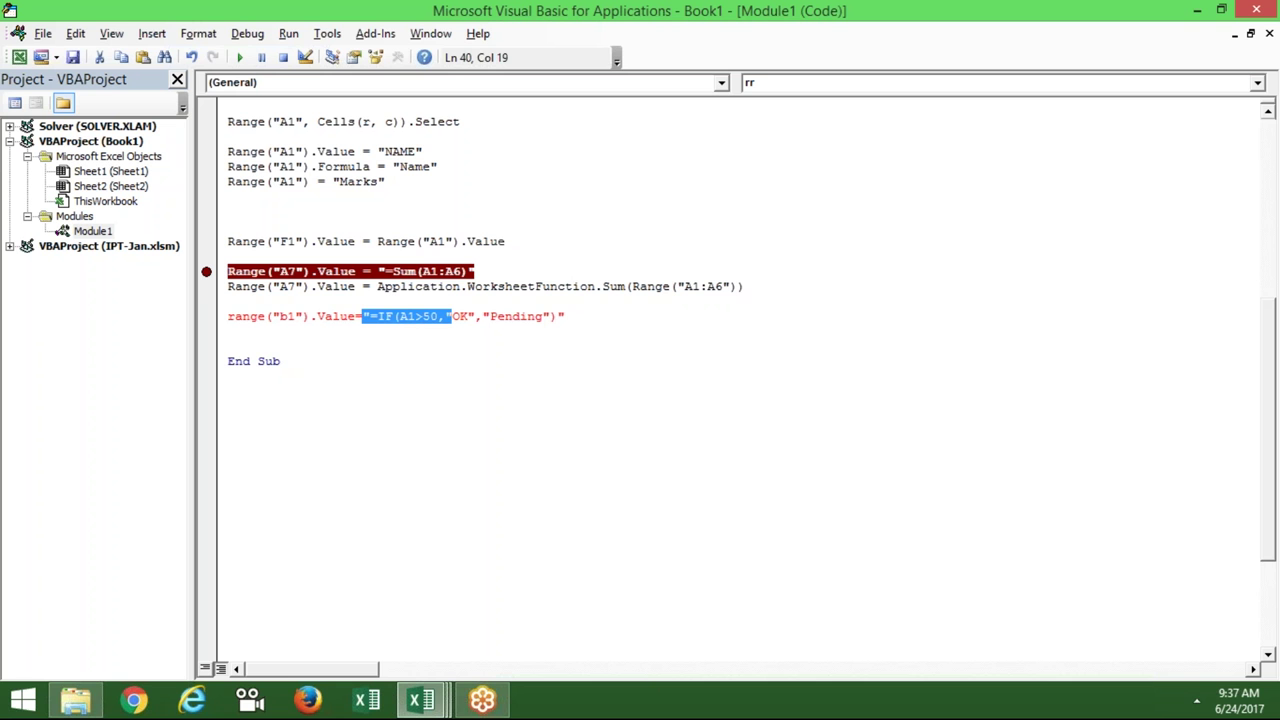
left_click(452, 316)
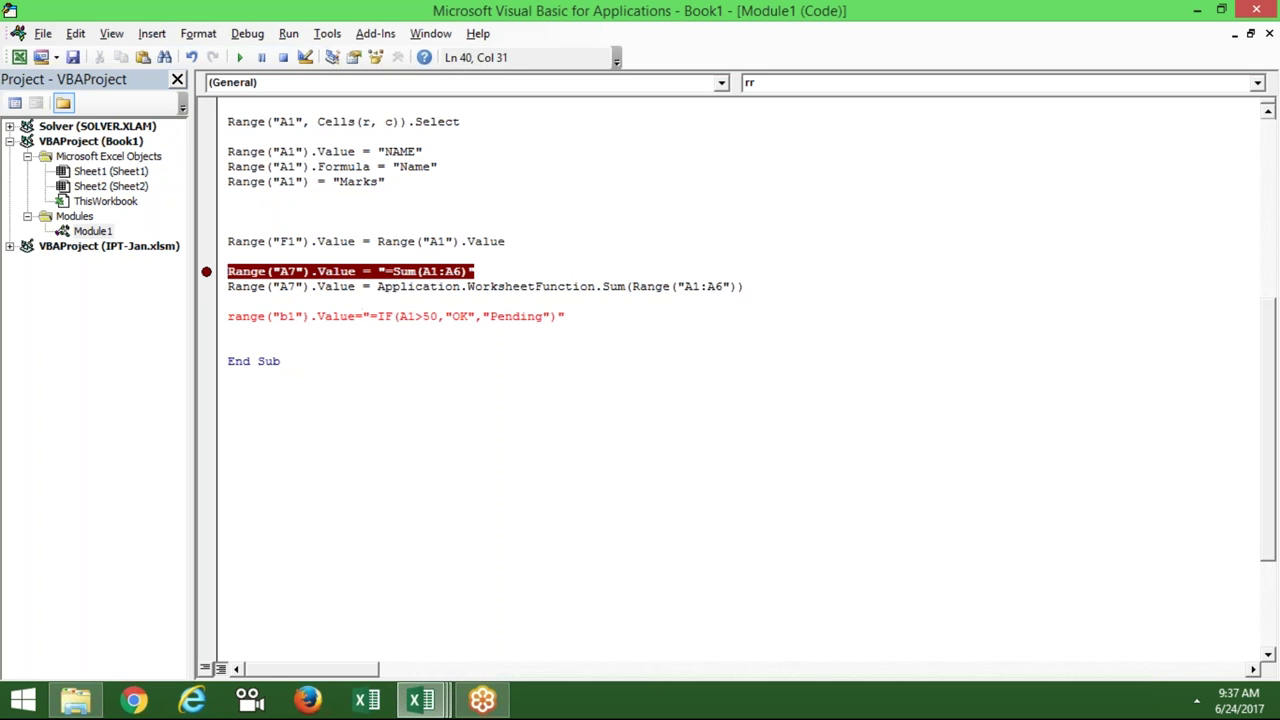
type("\"")
left_click(476, 316)
type("\"")
key("Right")
key("Right")
type(":")
key("Right")
key("Left")
key("BackSpace")
type("\"")
key("Right")
key("Right")
key("Right")
key("Right")
key("Right")
key("Right")
key("Right")
key("Right")
key("Right")
type("\"")
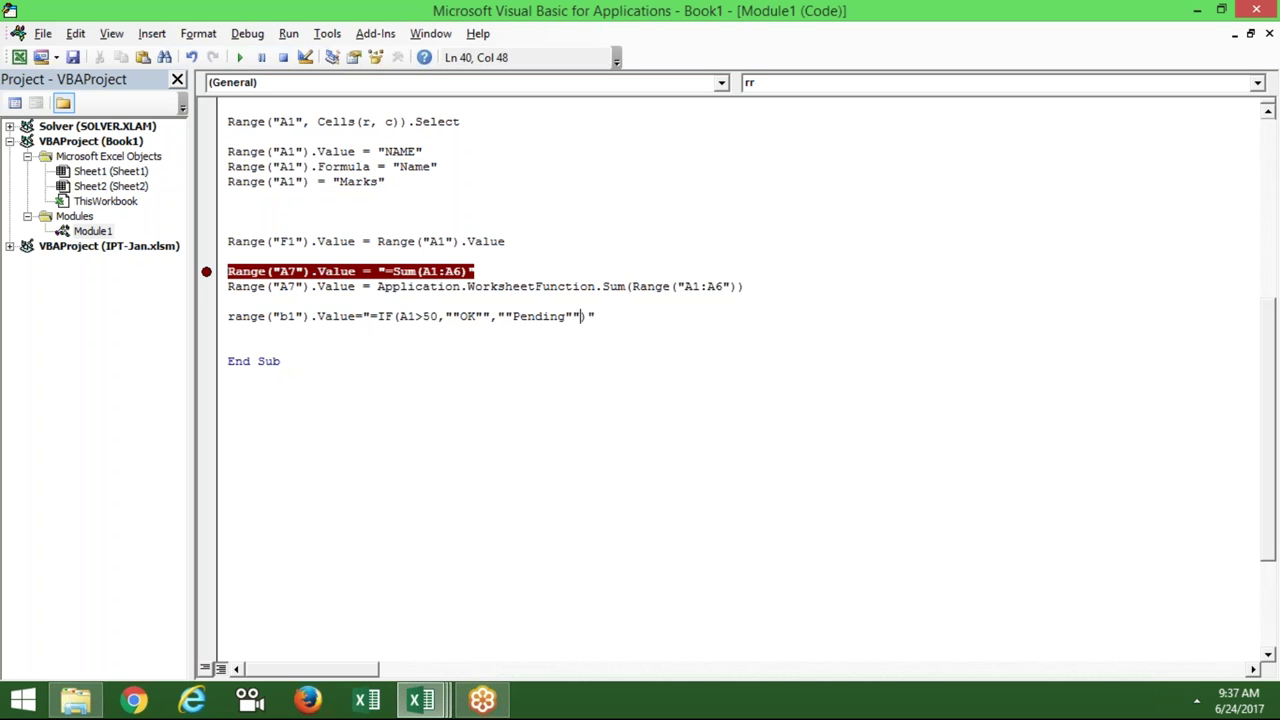
left_click(379, 436)
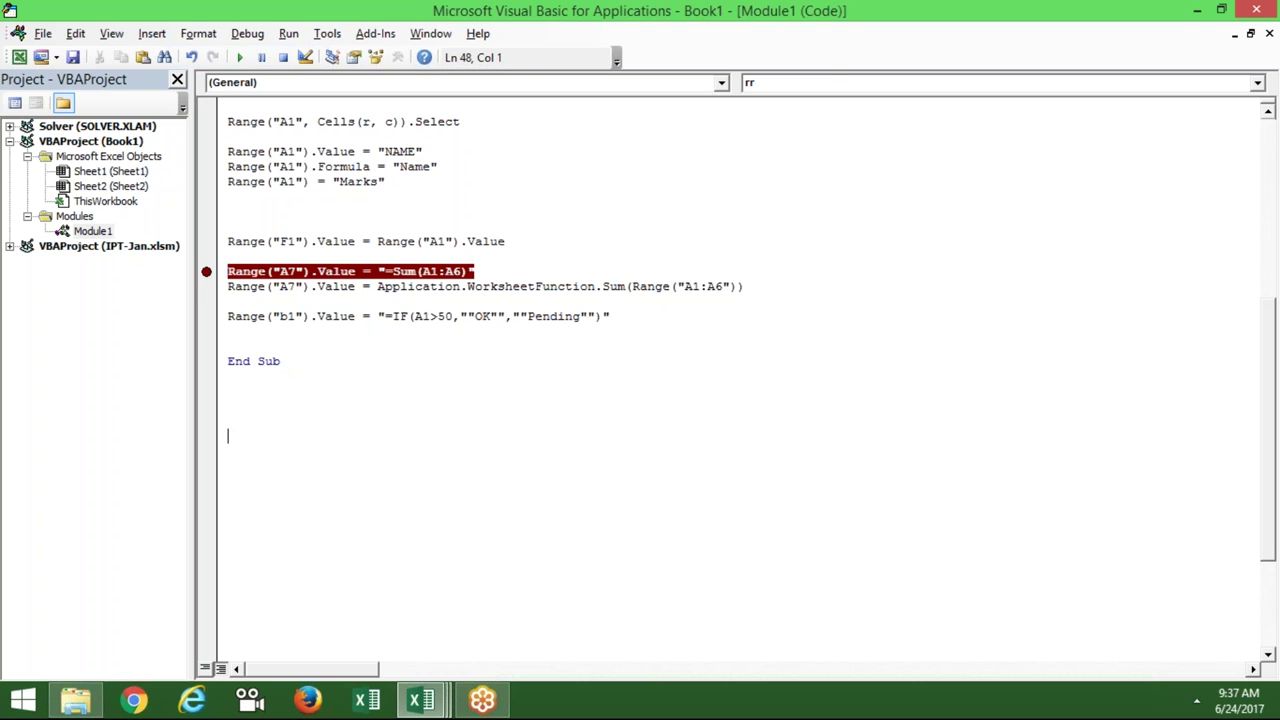
- Remove the breakpoint from the =Sum(A1:A6) line
left_click(206, 271)
left_click(228, 316)
key("alt+F11")
- Clear A7's 367 total in Excel and start a new code line above End Sub
left_click(87, 318)
key("Delete")
key("Up")
key("Right")
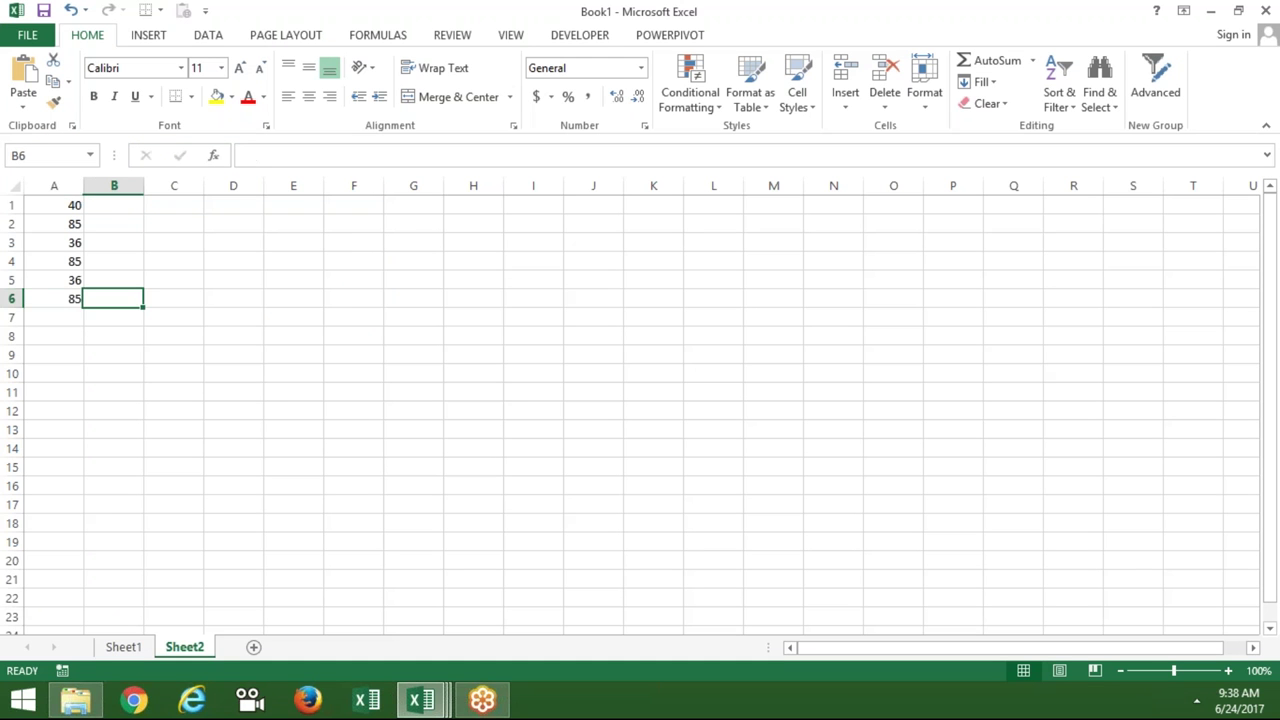
key("Left")
key("ctrl+shift+Up")
key("alt+F11")
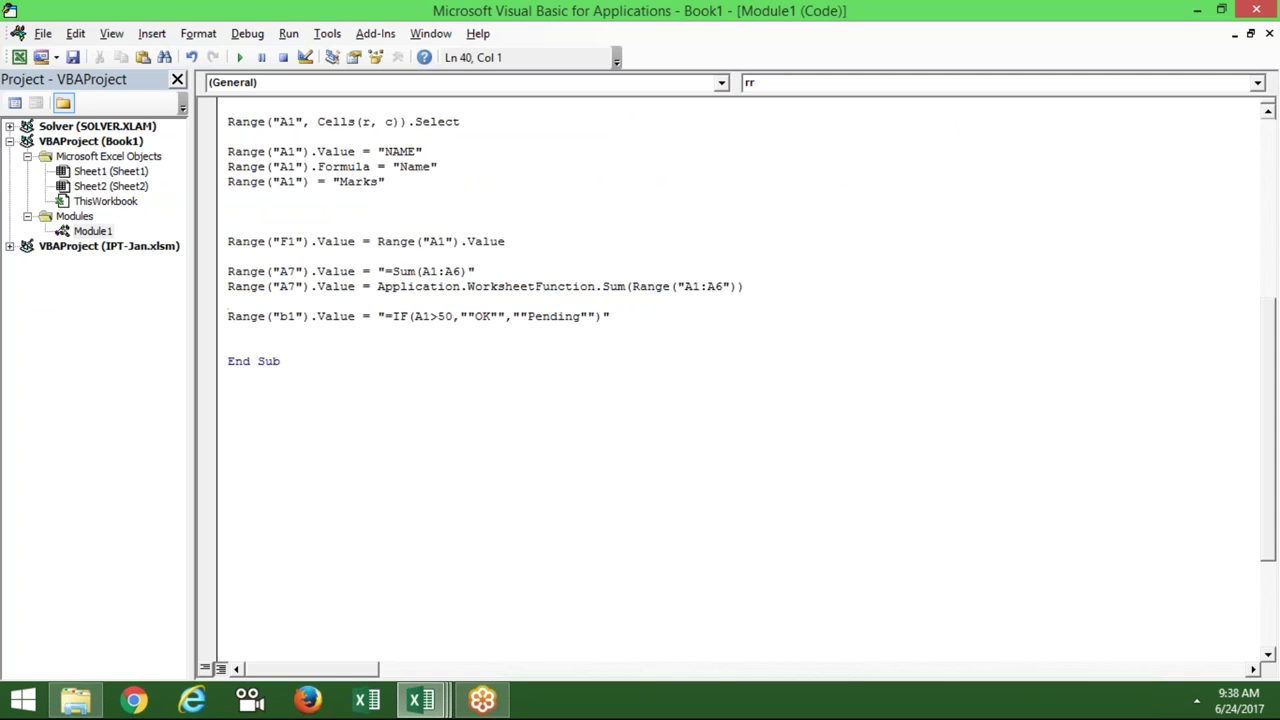
left_click(228, 331)
key("Return")
- Type Range("A1").End(xlUp) on the new line
type("ra")
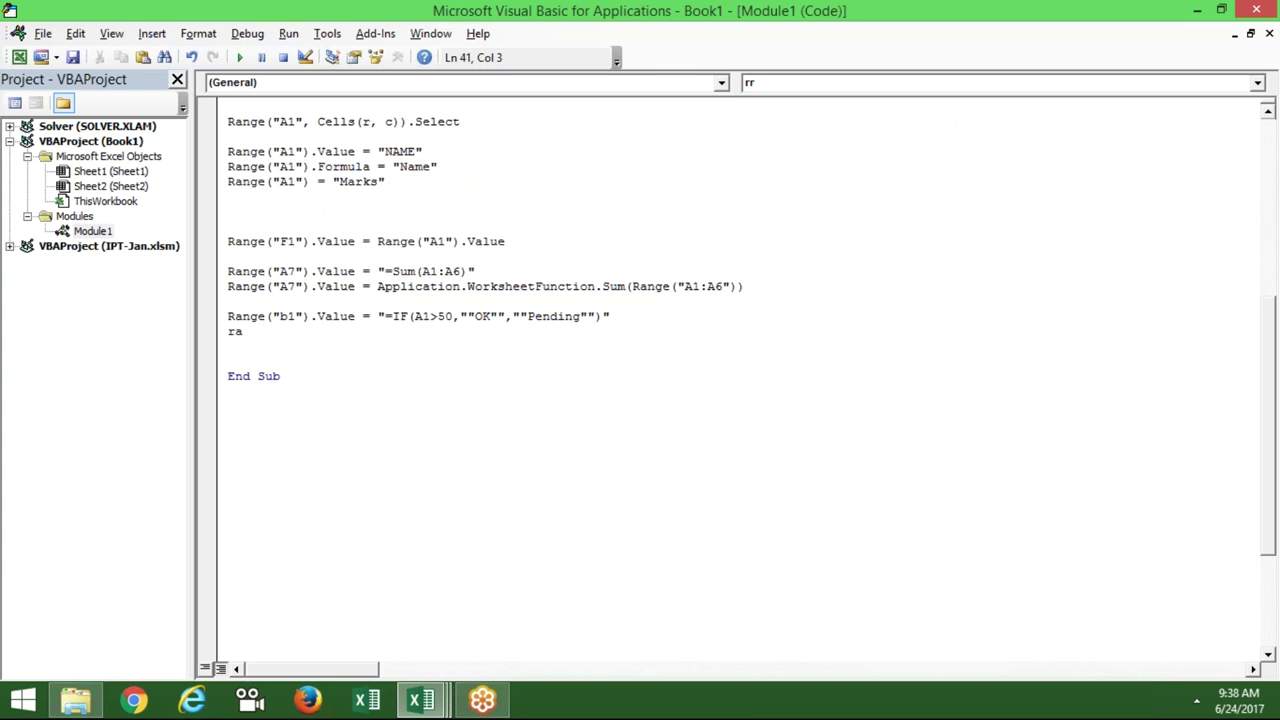
type("nge(\"A1\").en")
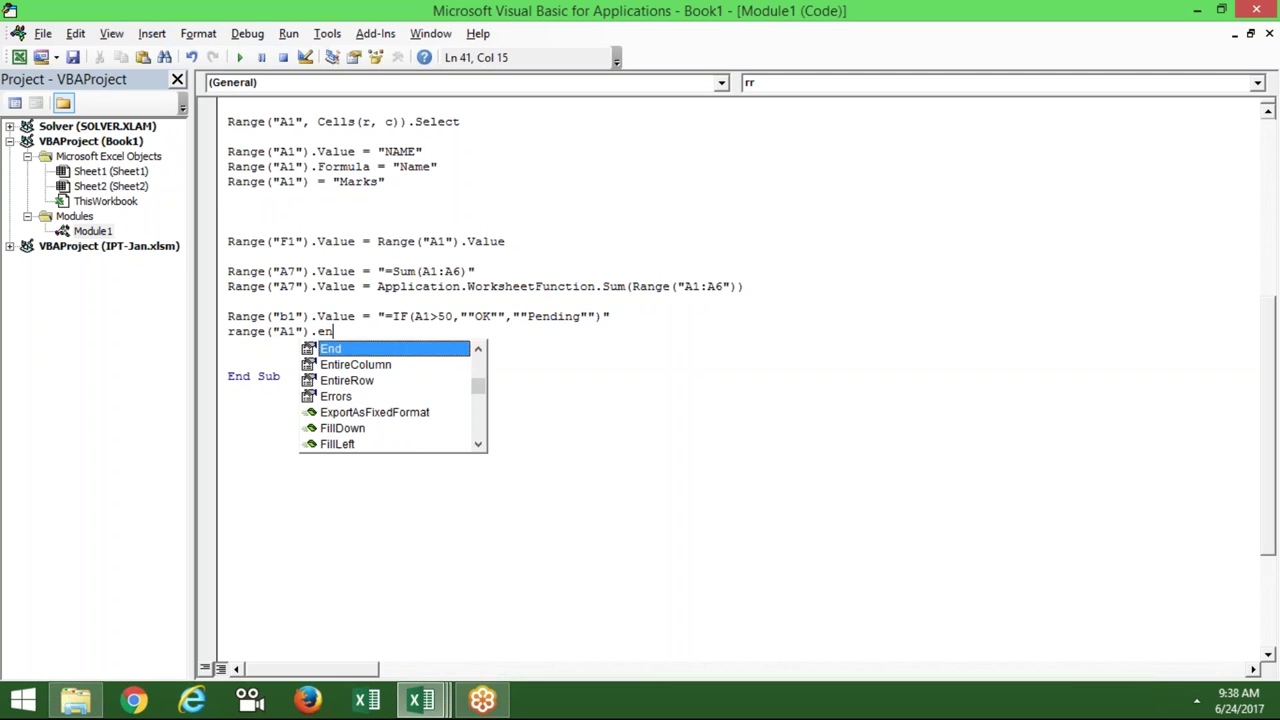
key("Tab")
type("(")
key("Down")
key("Down")
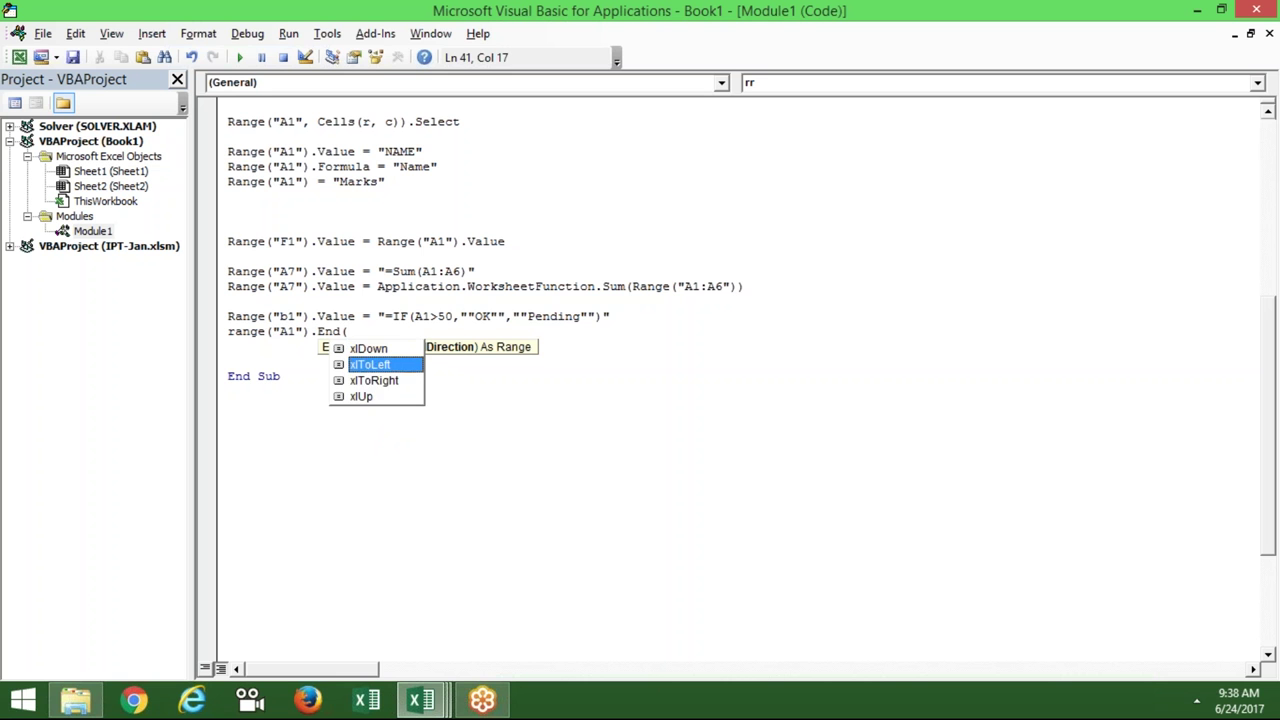
key("Down")
key("Down")
key("Tab")
type(")")
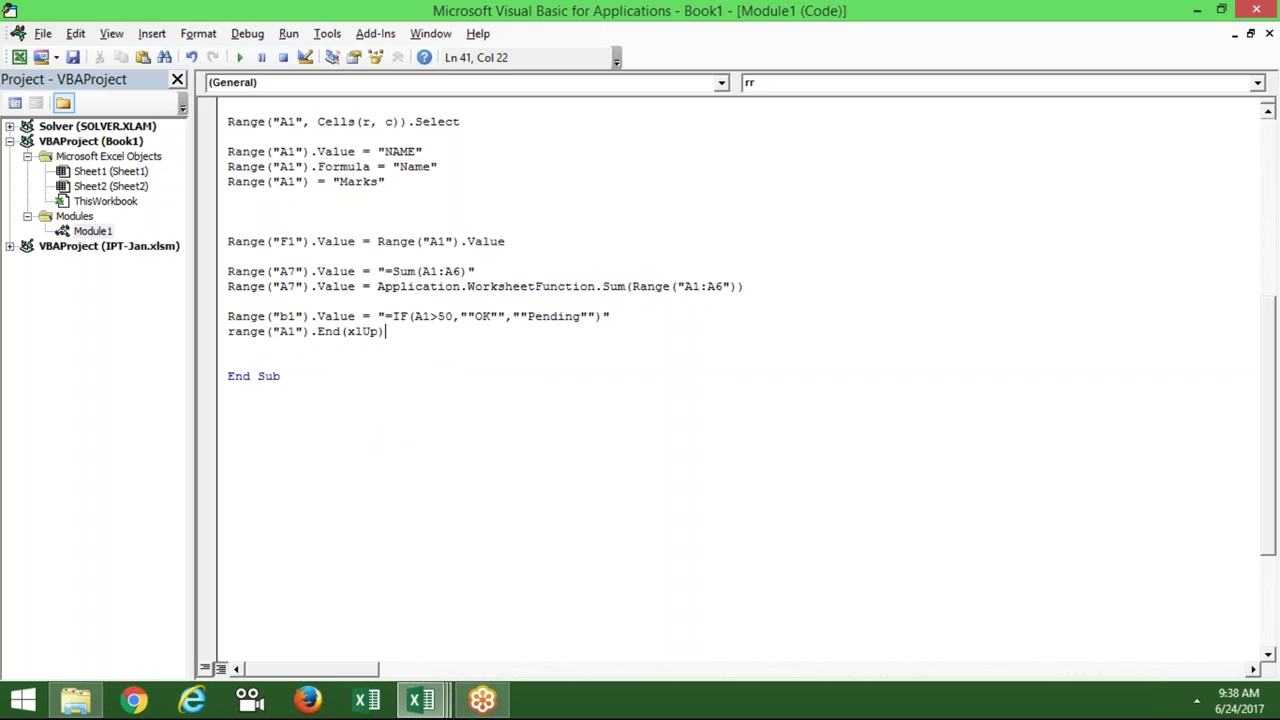
key("Return")
key("BackSpace")
- Append .Offset(0, 1).Select to the Range("A1").End line
type(".se")
key("Tab")
key("BackSpace")
key("BackSpace")
key("BackSpace")
key("BackSpace")
key("BackSpace")
key("BackSpace")
key("ctrl+j")
type("of")
key("Tab")
type("(0,1")
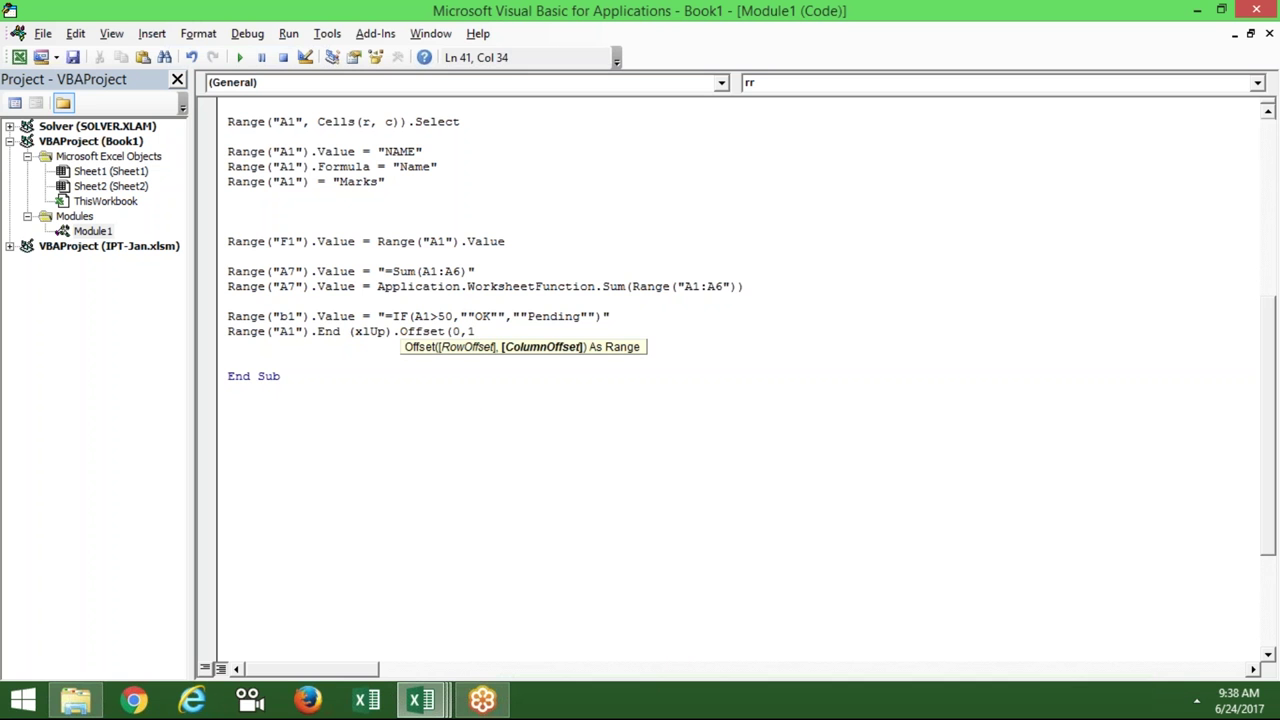
type(").select")
key("Return")
- Change xlUp to xlDown in that line
left_click(377, 333)
key("BackSpace")
key("BackSpace")
type("down")
left_click(228, 346)
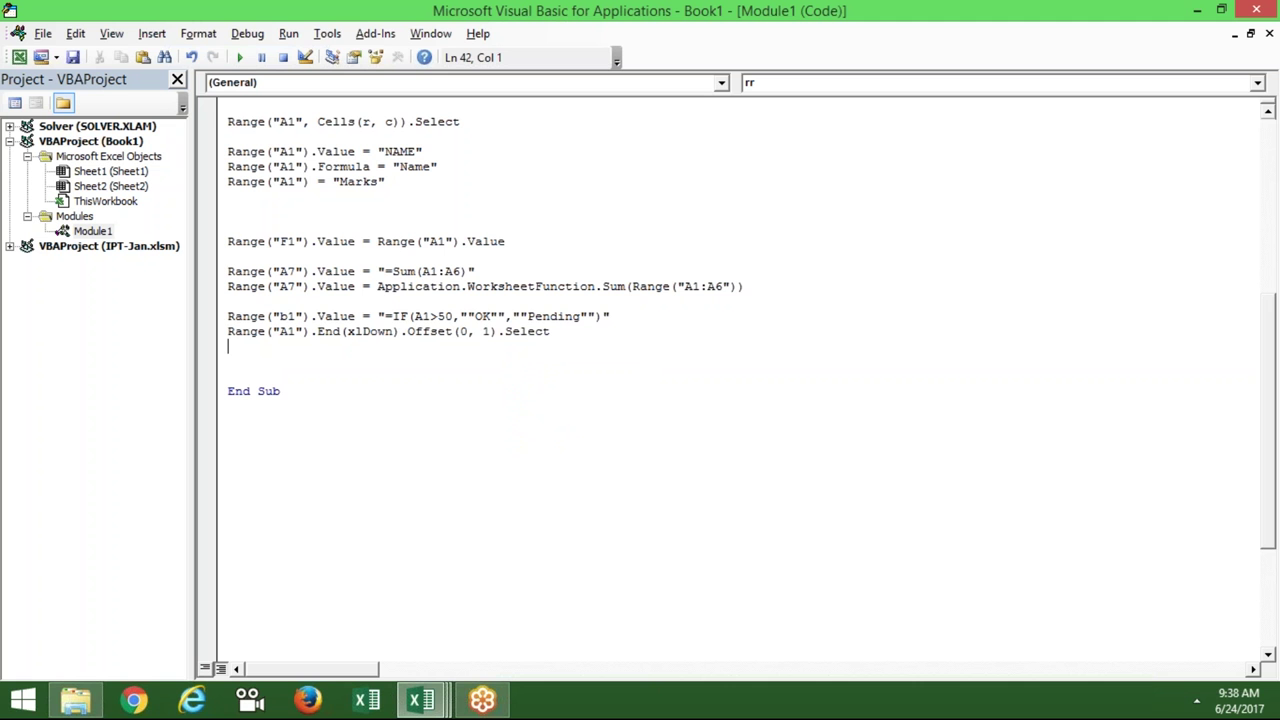
- Jump from A1 to the last mark in column A and pick B6 beside it
left_click(397, 331)
key("alt+F11")
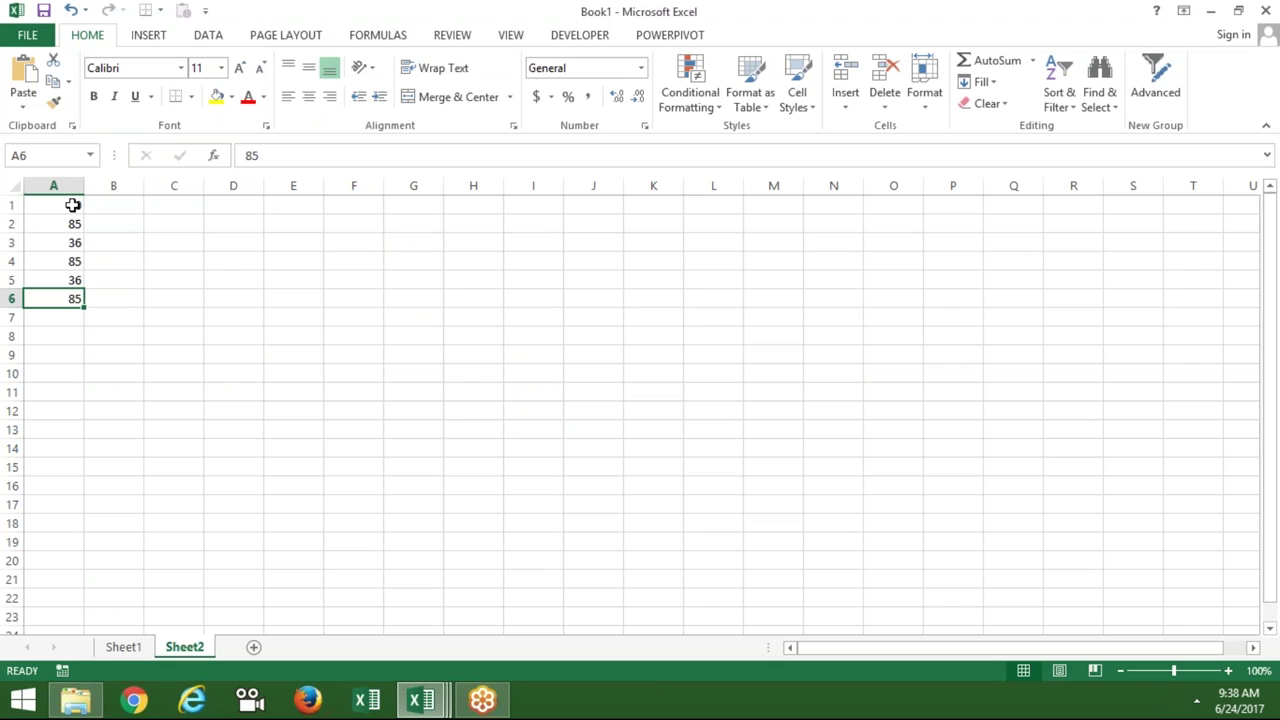
left_click(73, 205)
key("ctrl+Down")
key("alt+F11")
key("alt+F11")
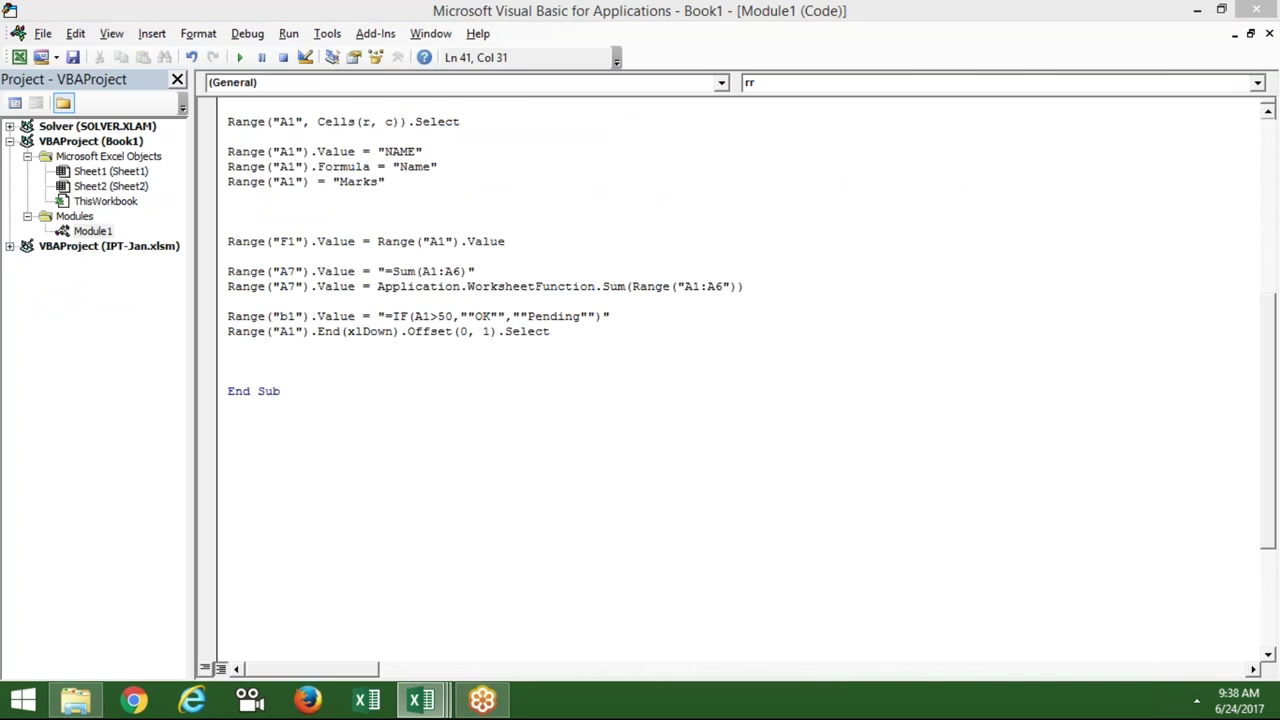
left_click(113, 298)
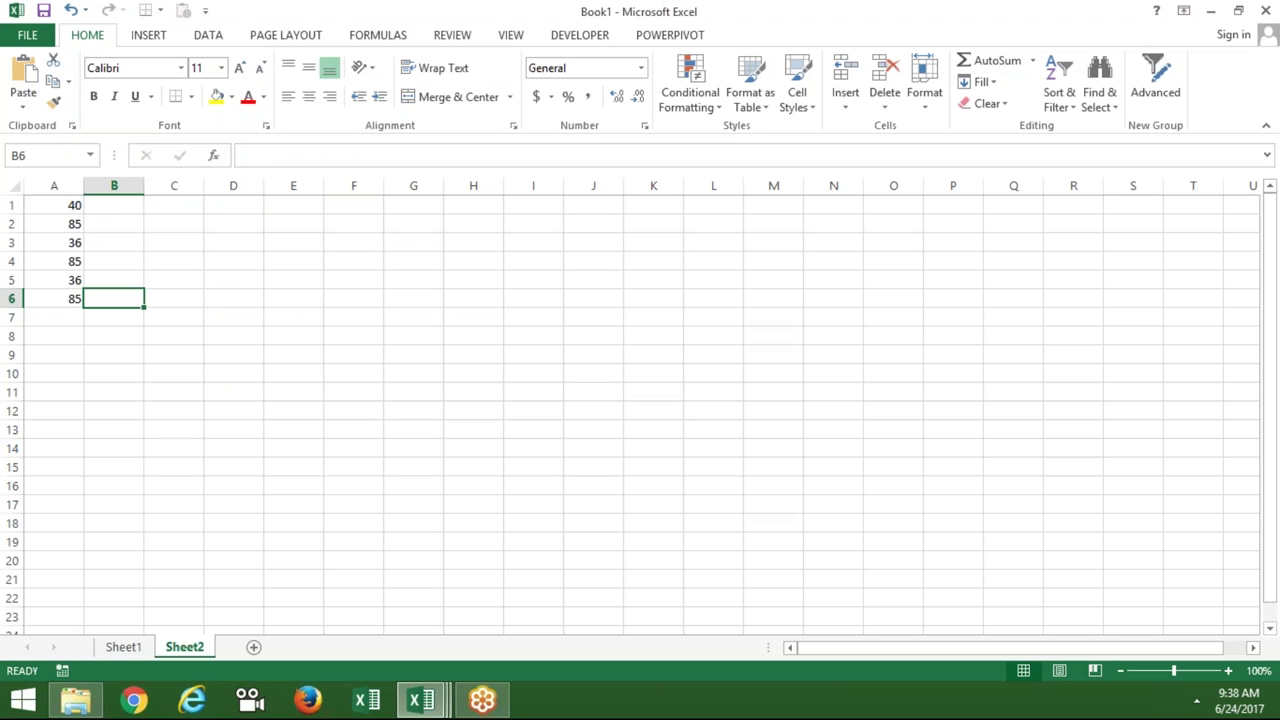
key("alt+Tab")
key("alt+Tab")
key("alt+F11")
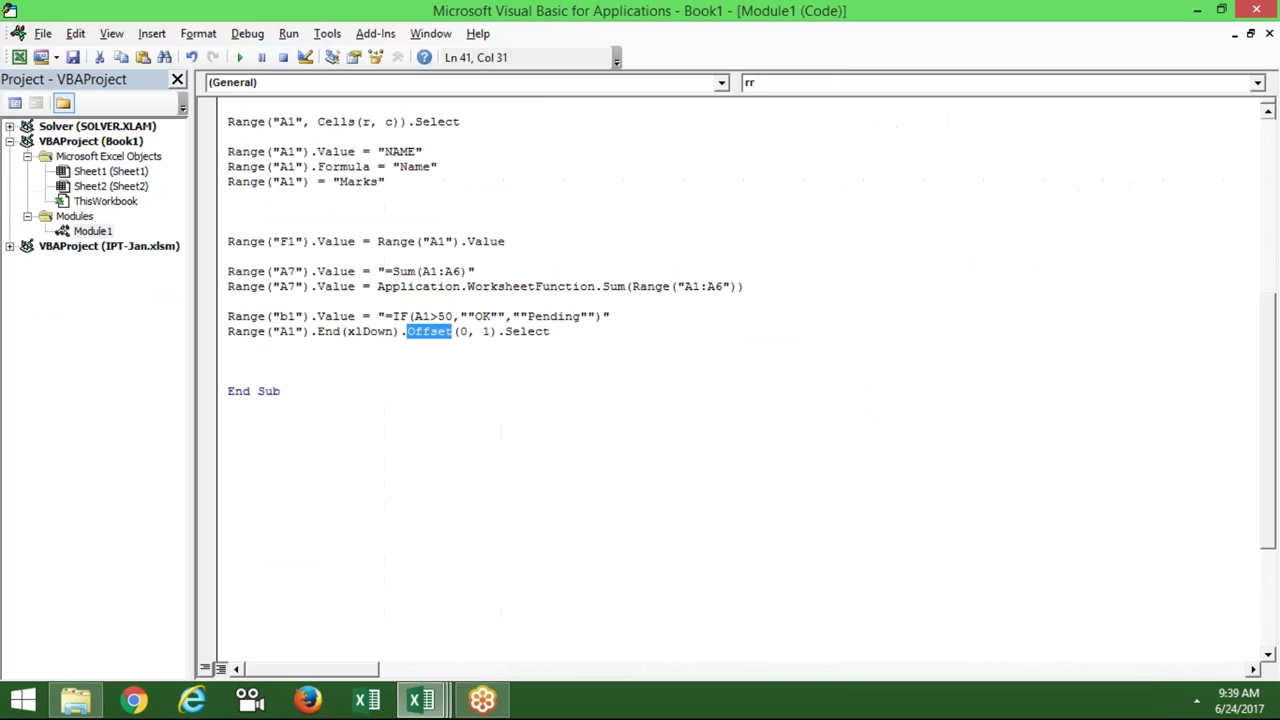
- Paste the IF formula into B1, then begin a range(activecell,activecell.end line
key("alt+F11")
key("alt+F11")
key("alt+F11")
key("alt+F11")
left_click(230, 347)
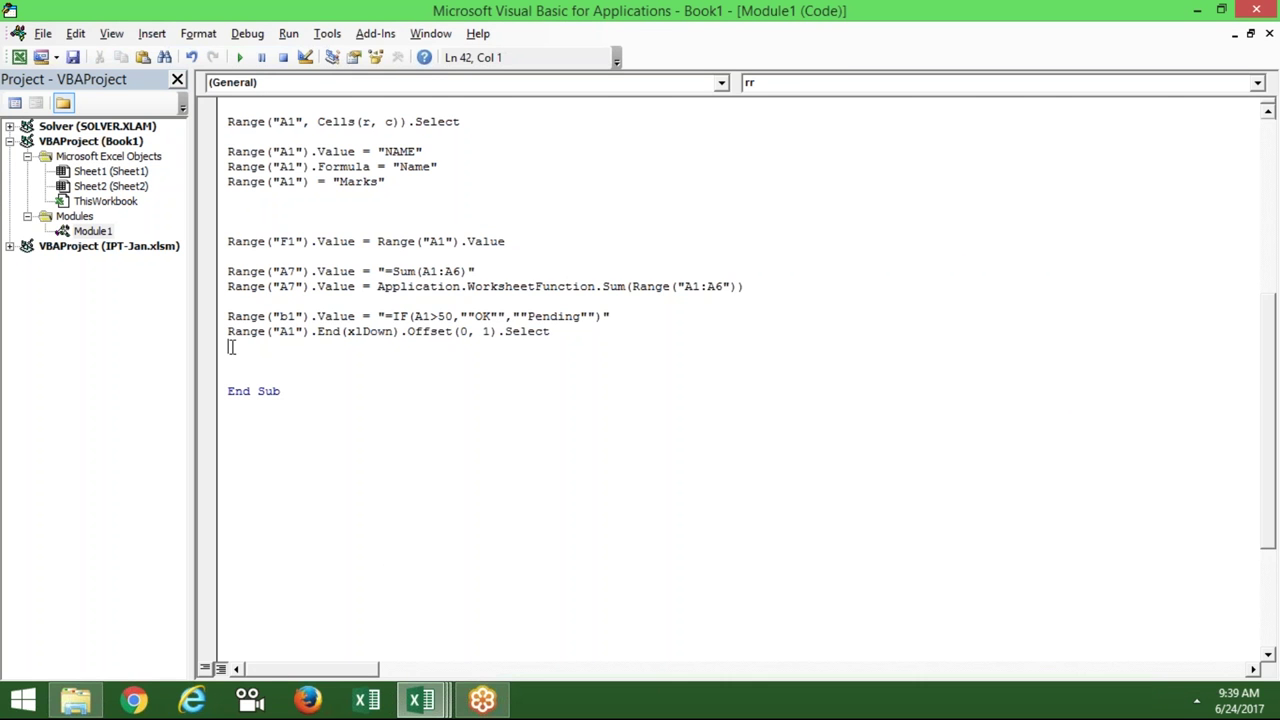
key("alt+F11")
left_click(115, 199)
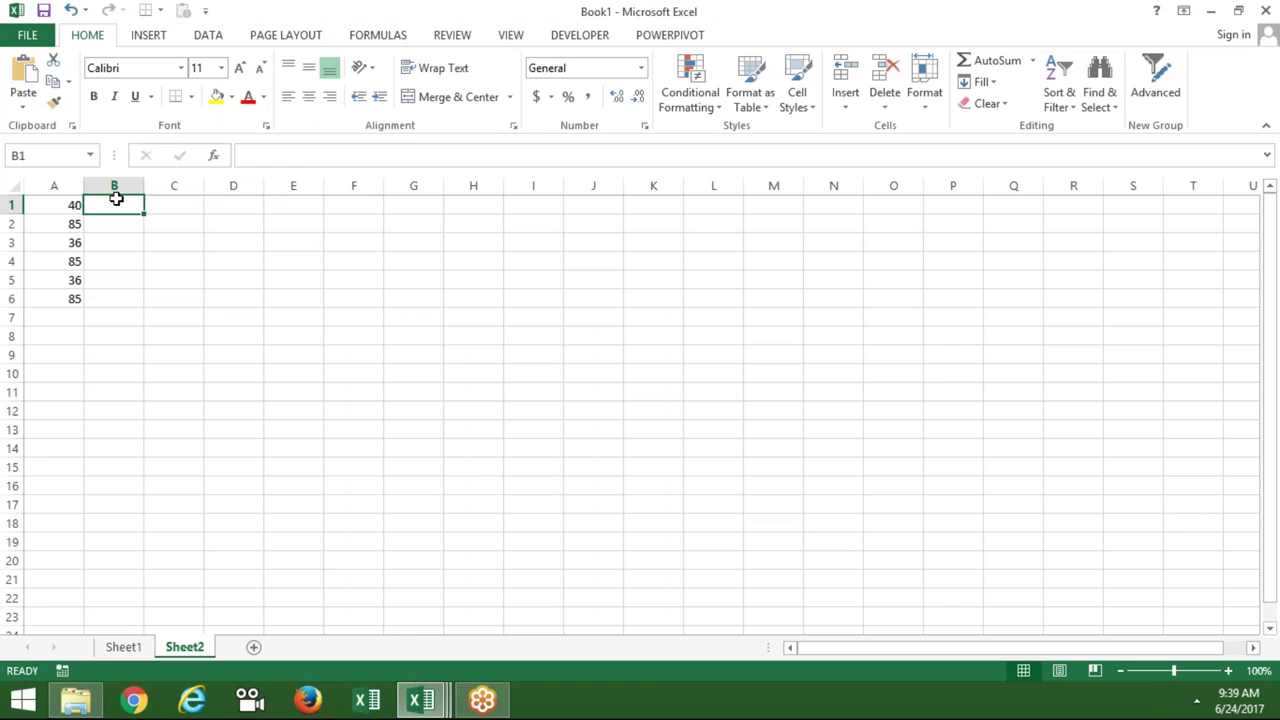
type("=IF(A1>50,\"OK\",\"Pending\")")
key("alt+F11")
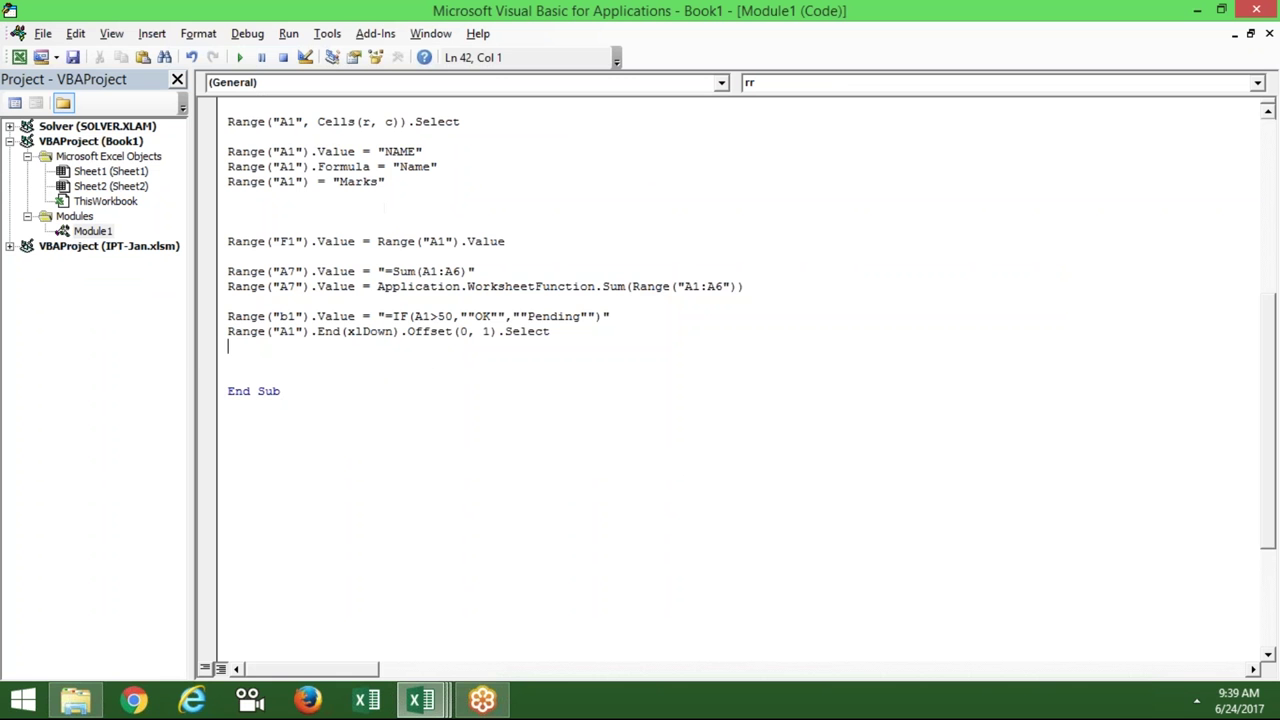
type("range(activece;")
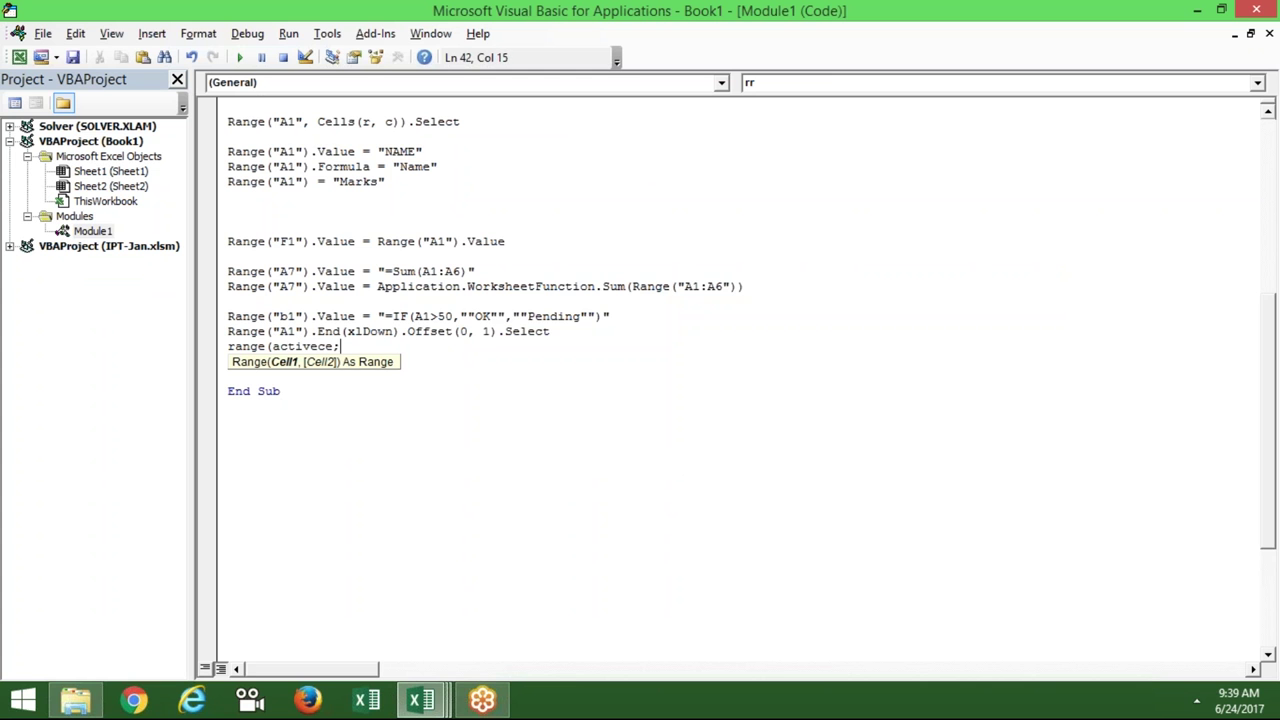
key("BackSpace")
type("ll,activecell")
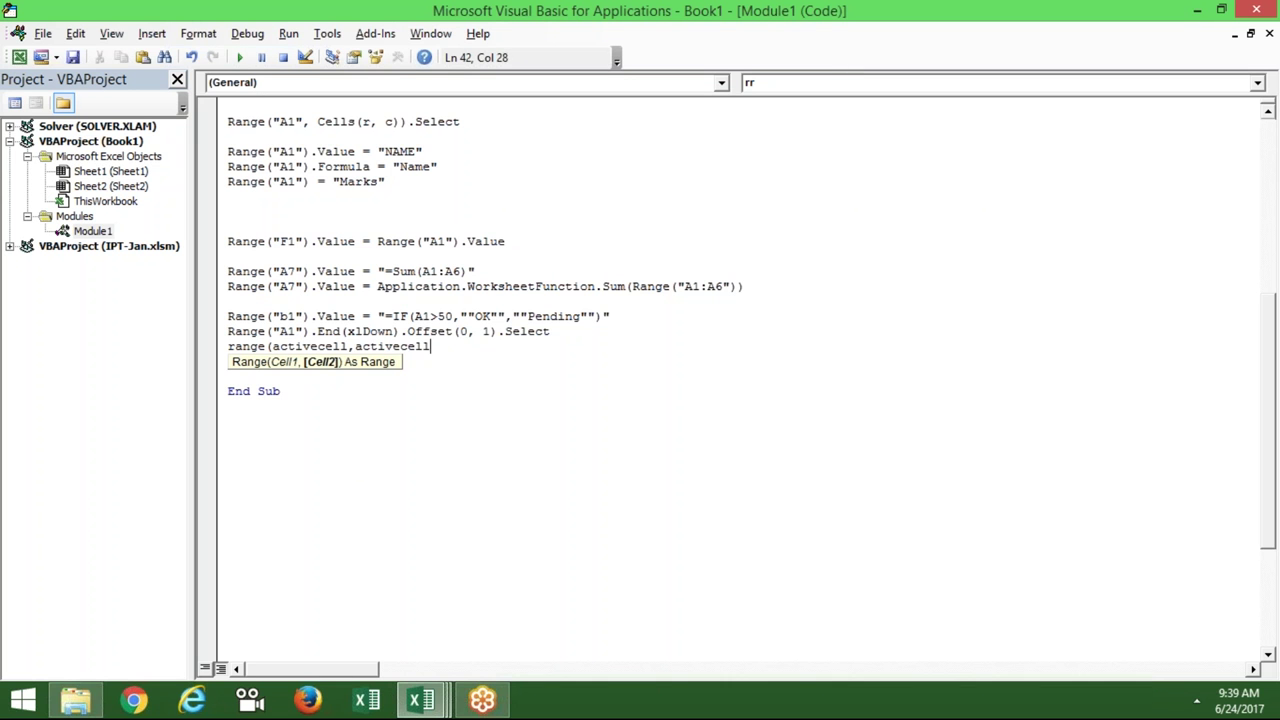
type(".end")
- Complete the line as Range(ActiveCell, ActiveCell.End(xlUp)).FillDown and start another line
key("Tab")
type("(")
key("Down")
key("Down")
key("Down")
key("Tab")
type(")")
type(")")
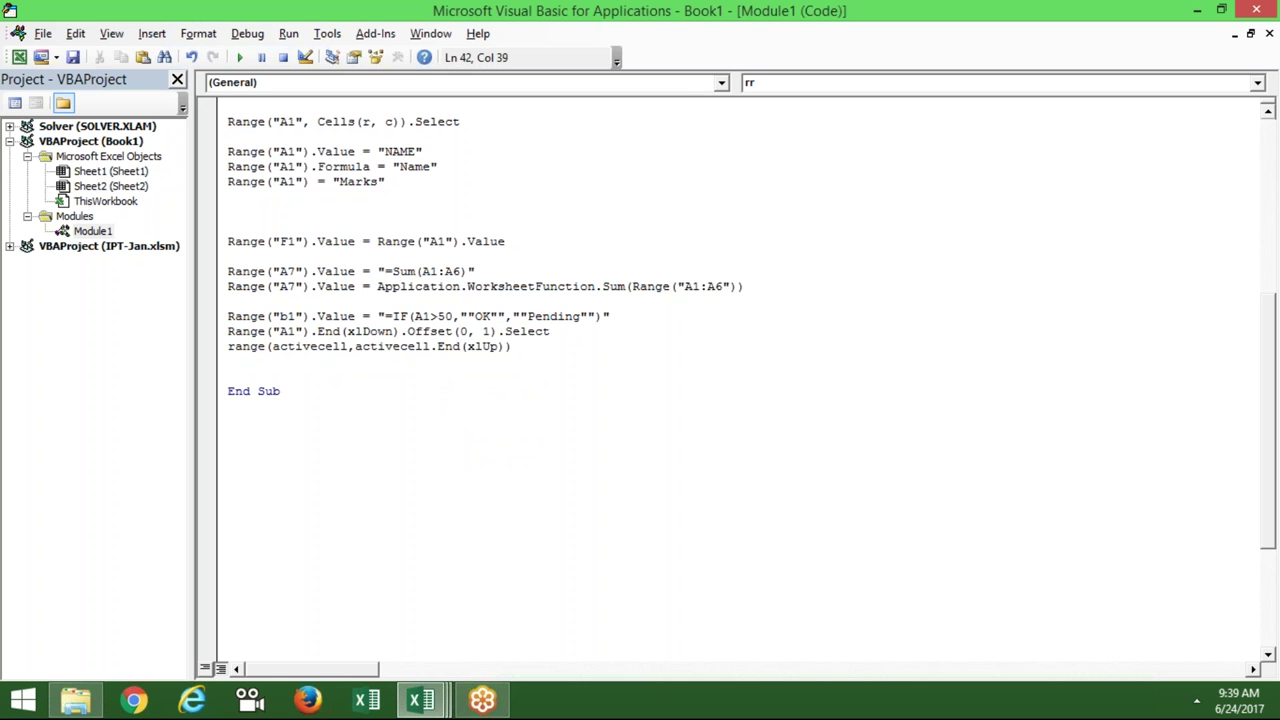
type(".f")
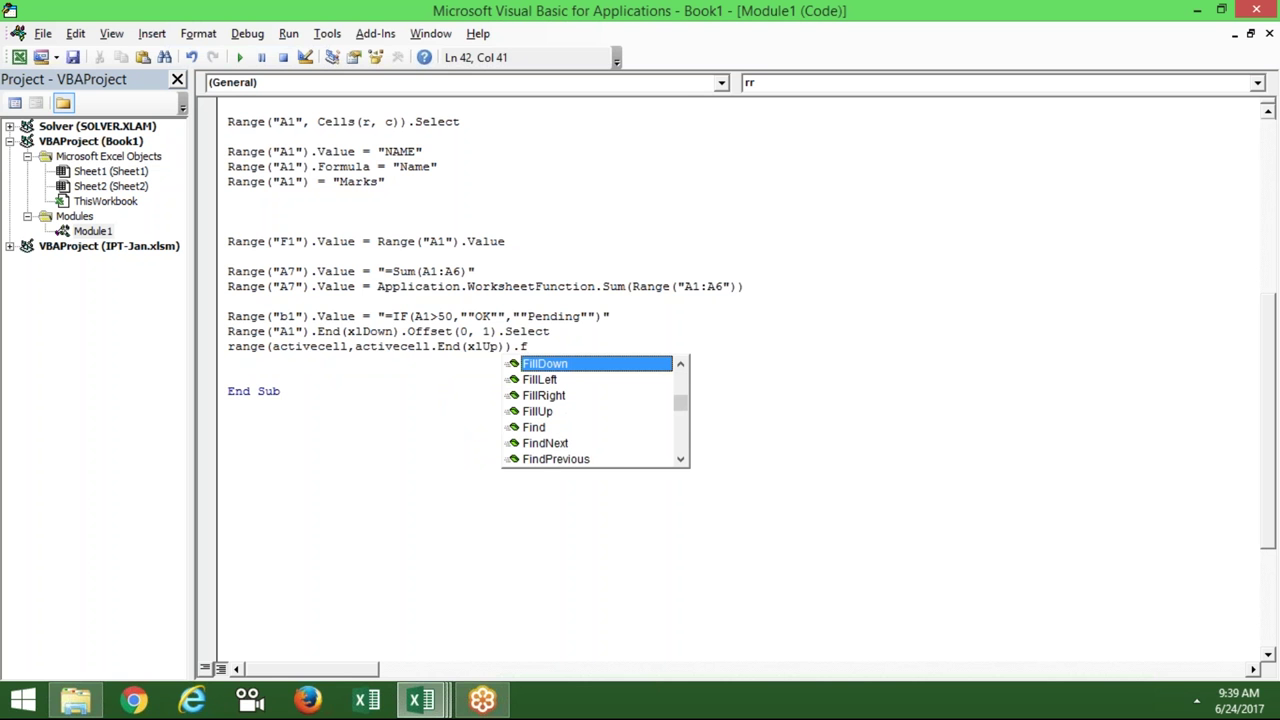
key("Tab")
key("Return")
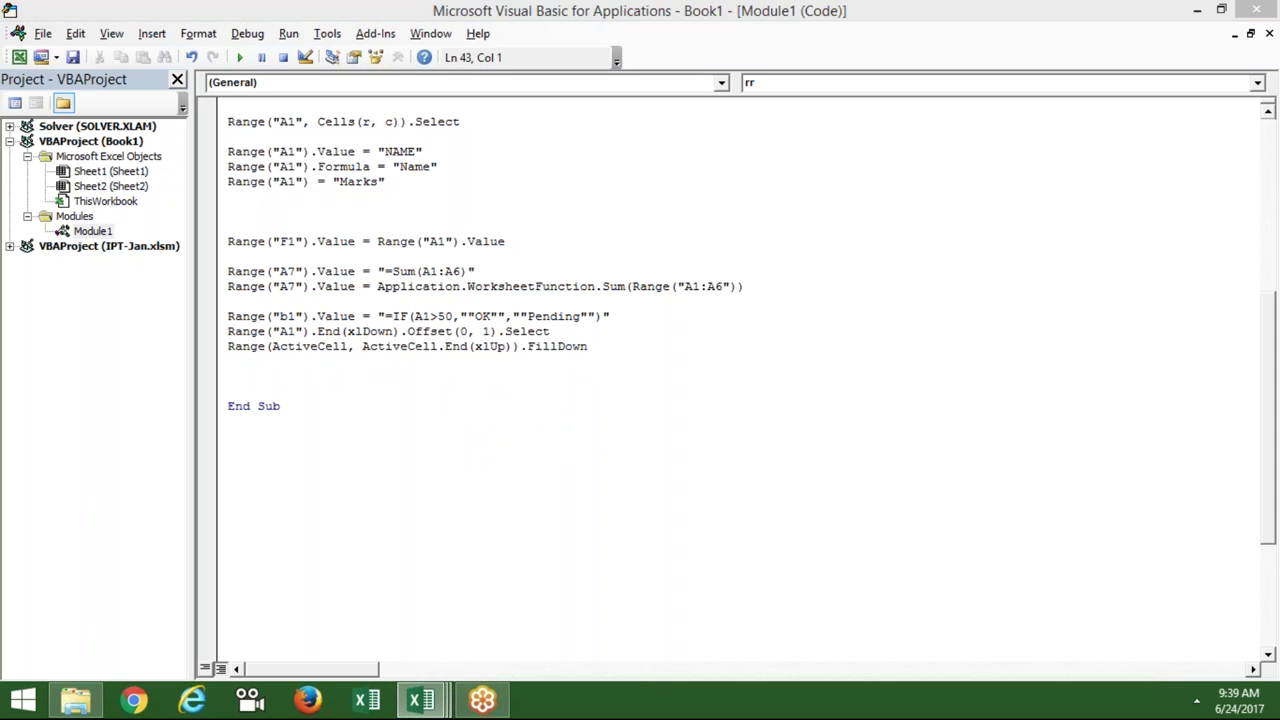
key("alt+F11")
- Select B1:B6 beside the marks and fill the IF formula down with Ctrl+D
left_click(72, 301)
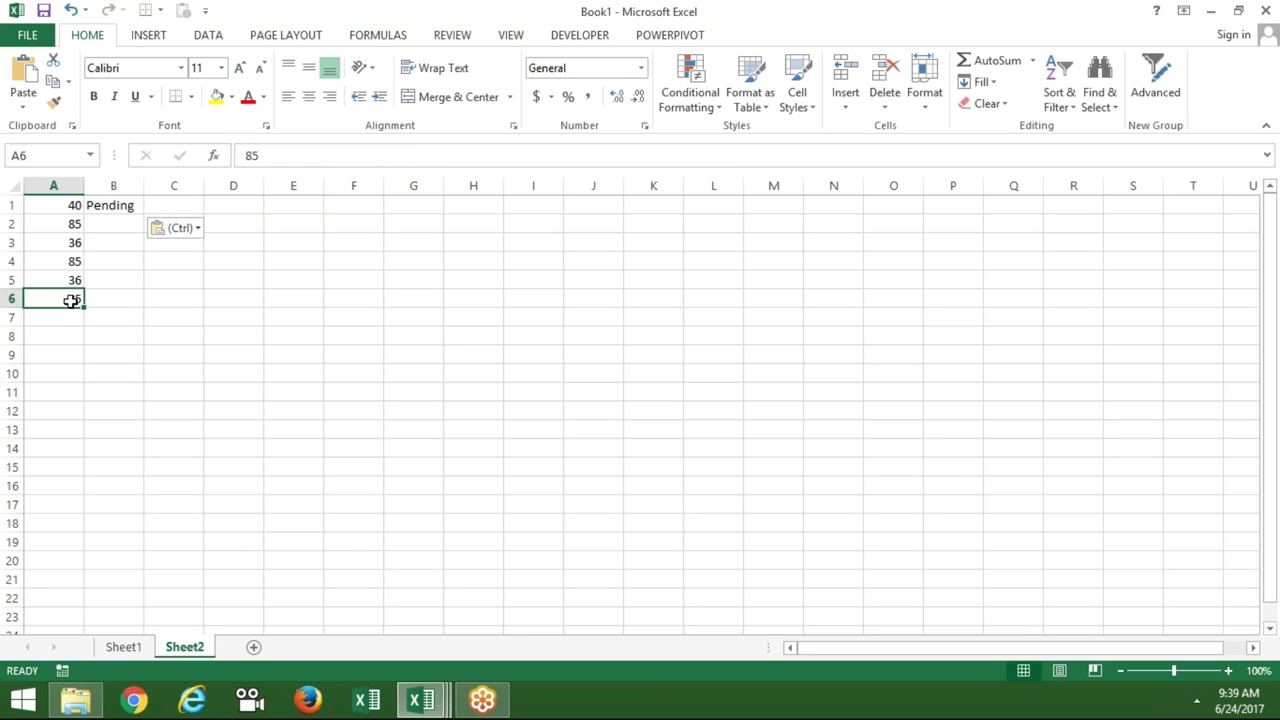
key("Right")
key("shift+Up")
key("shift+Up")
key("shift+Up")
key("shift+Up")
key("ctrl+d")
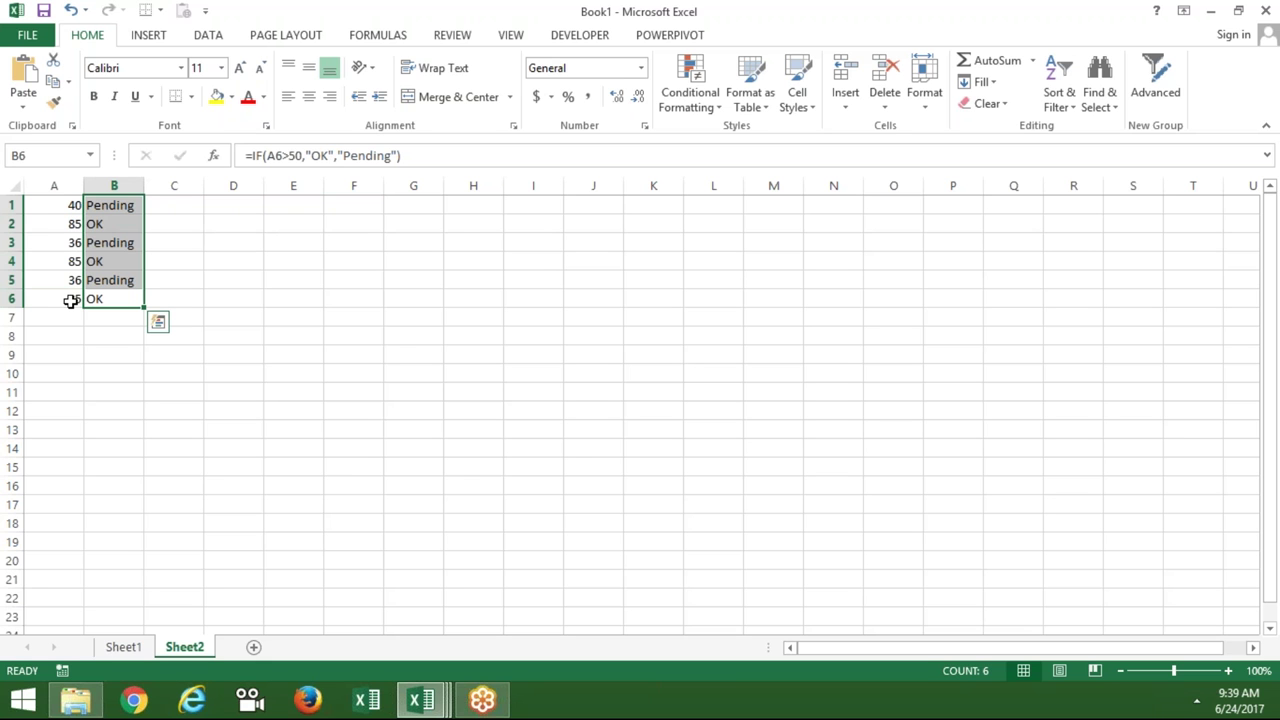
key("alt+Tab")
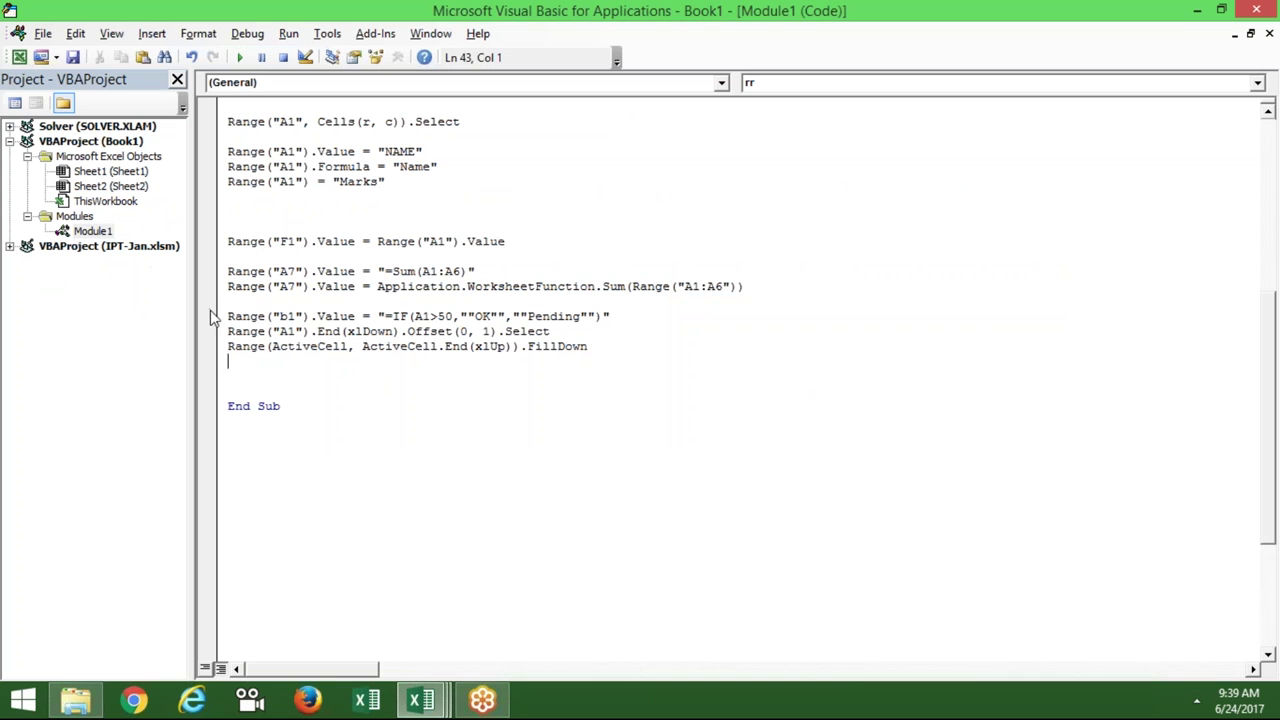
left_click(228, 331)
left_click(228, 346)
left_click(207, 317)
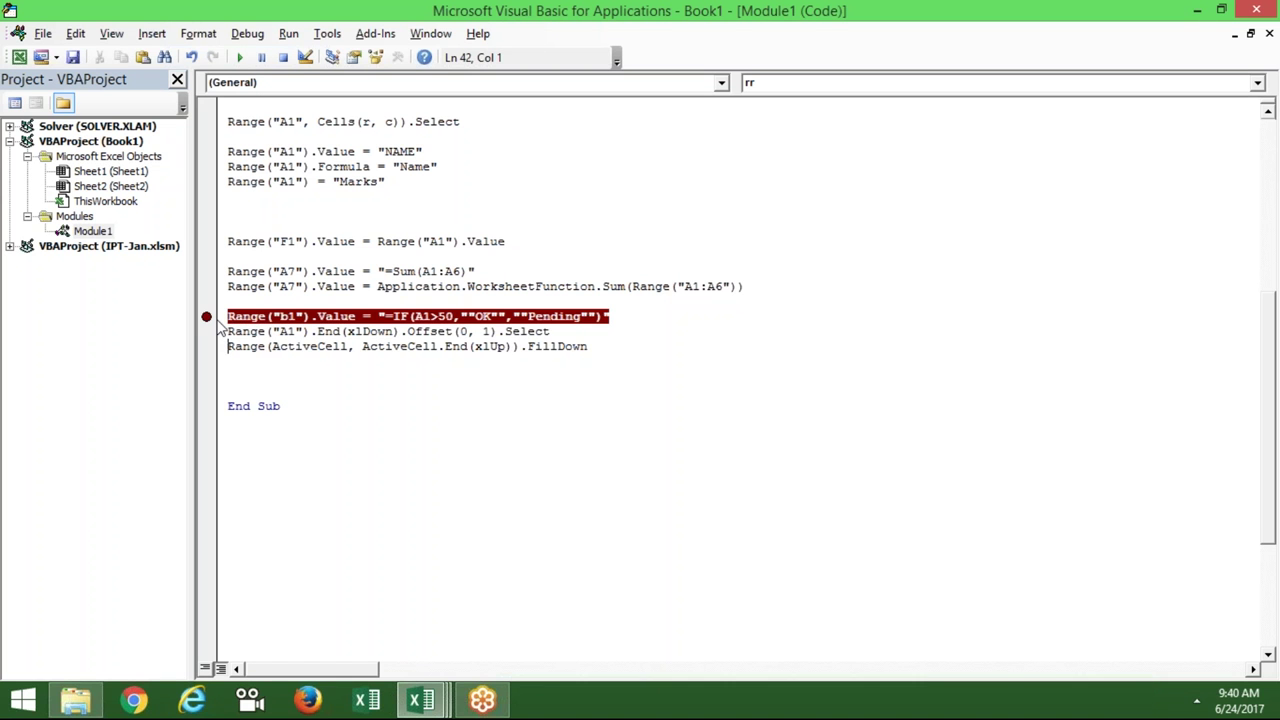
left_click(215, 331)
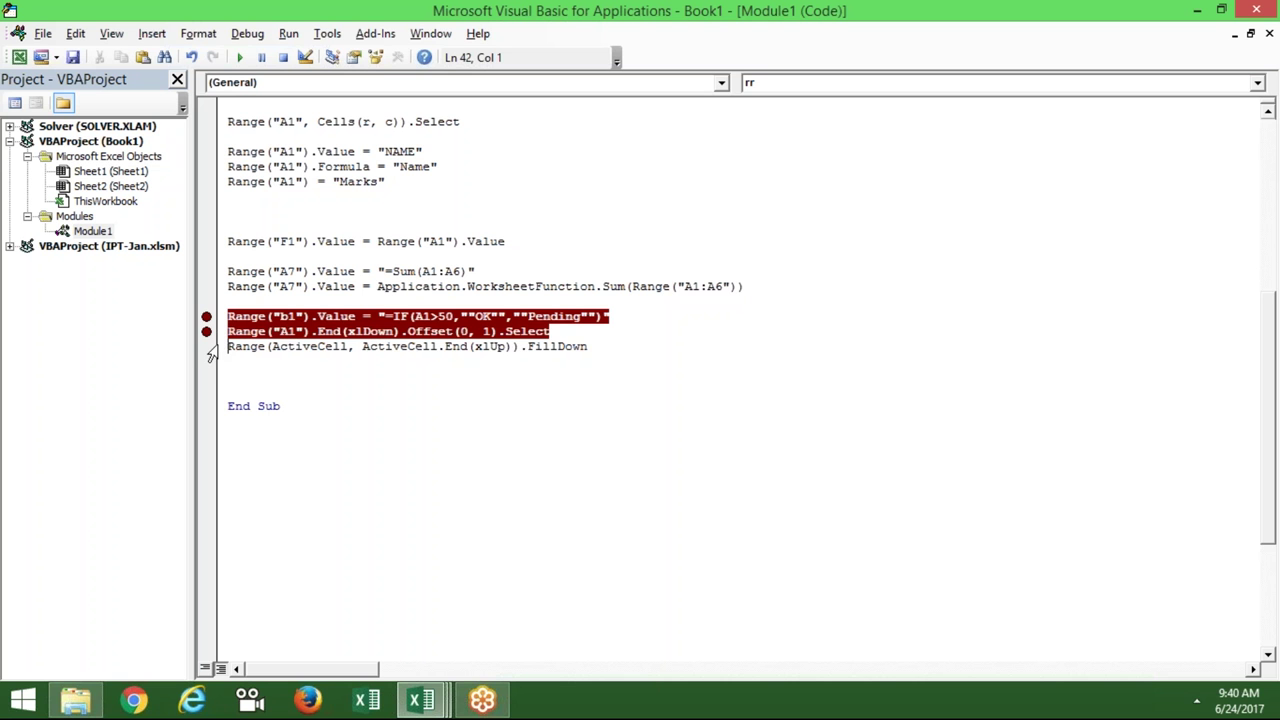
left_click(210, 347)
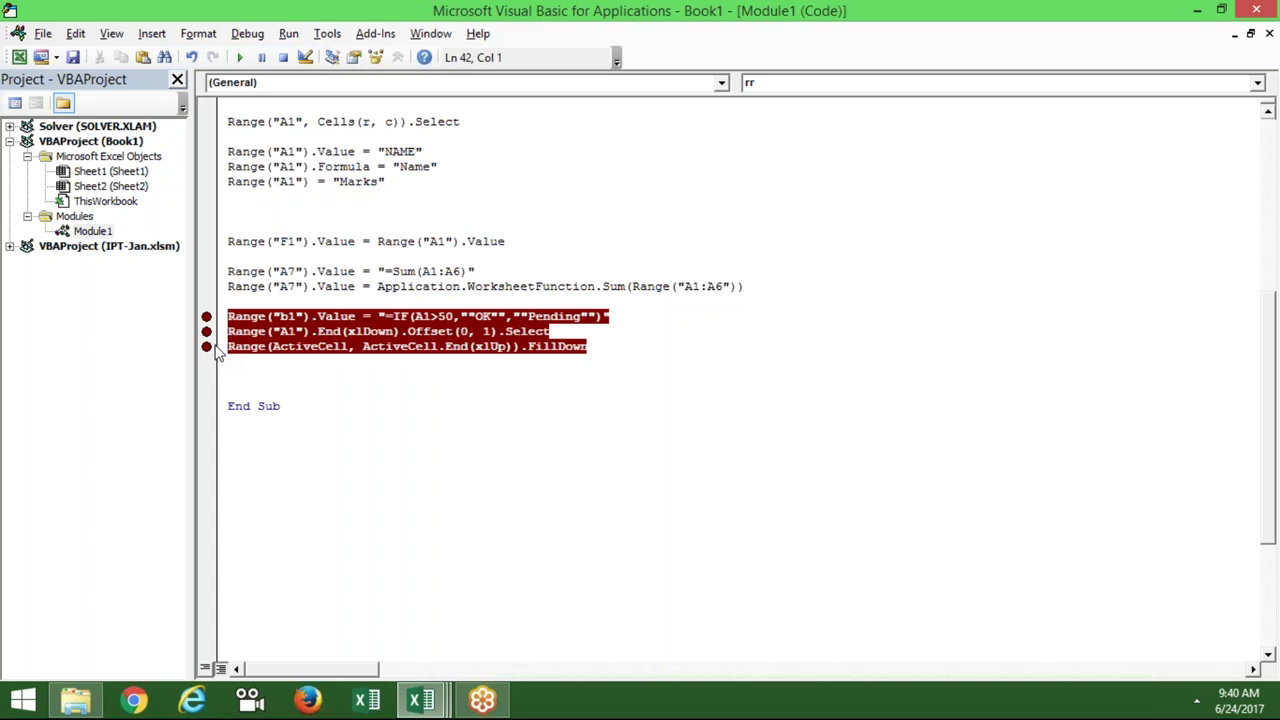
left_click(206, 346)
left_click(206, 331)
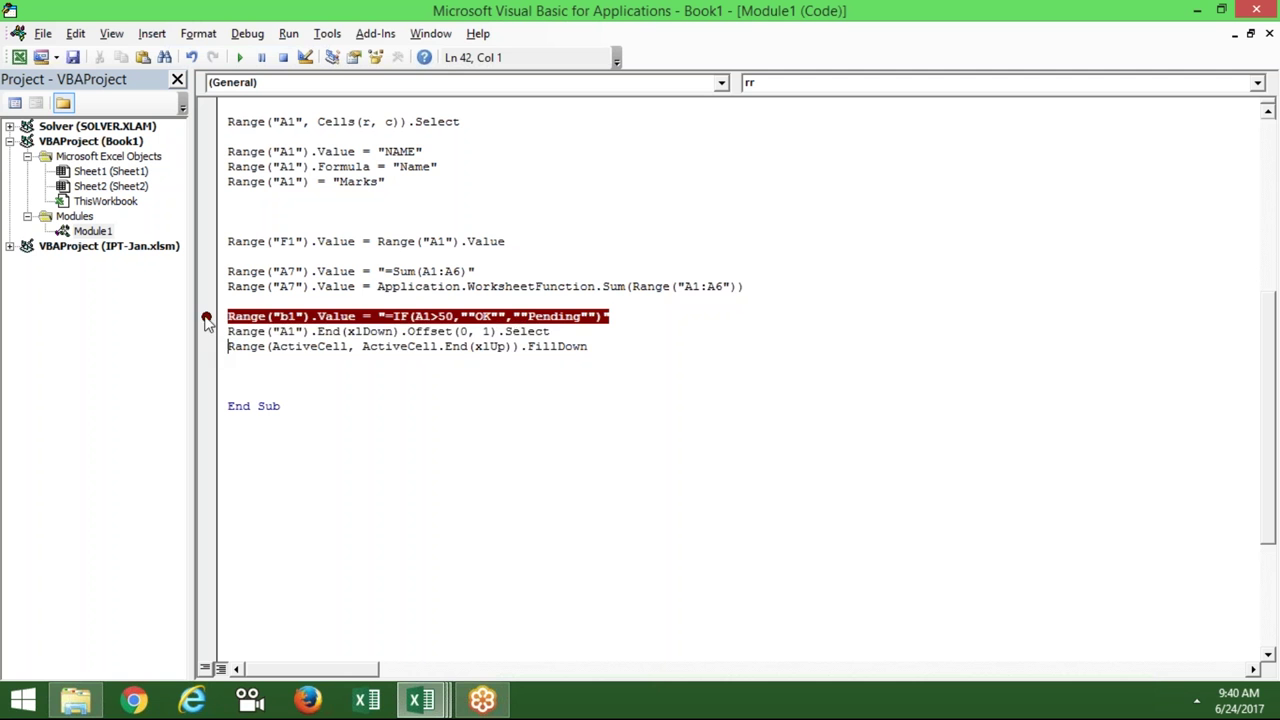
left_click(206, 318)
left_click(241, 388)
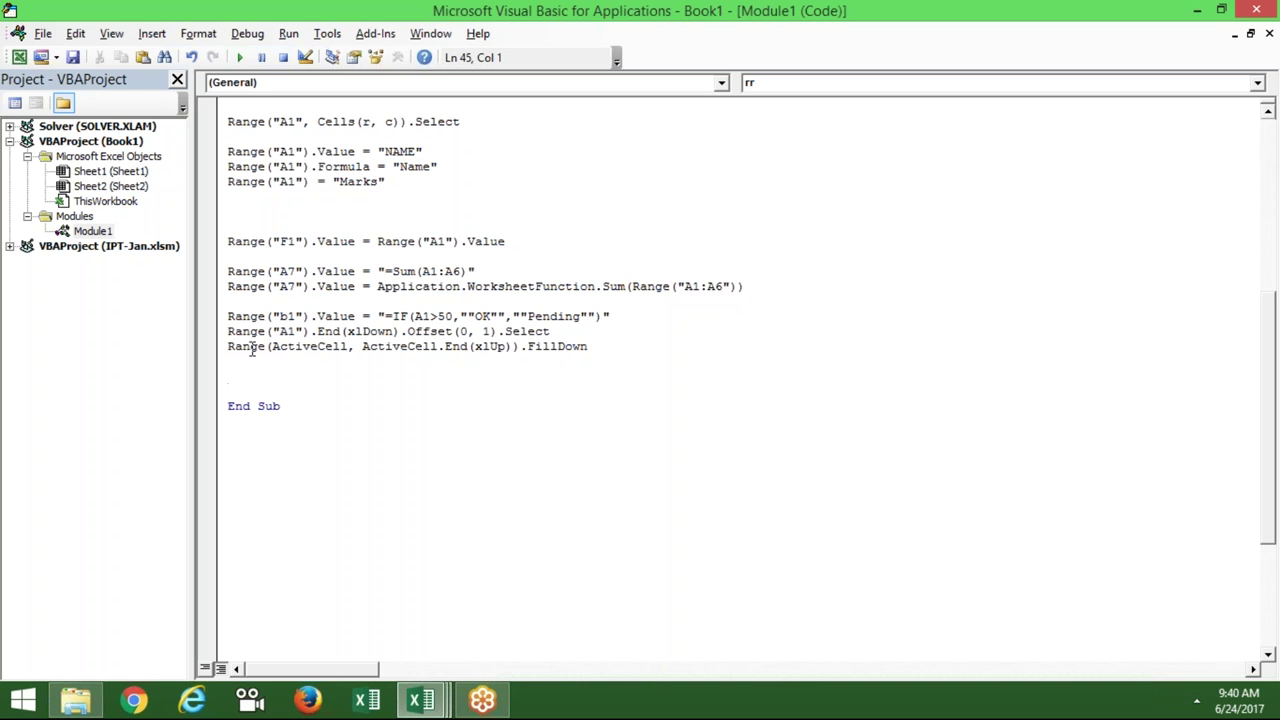
left_click_drag(228, 316, 421, 370)
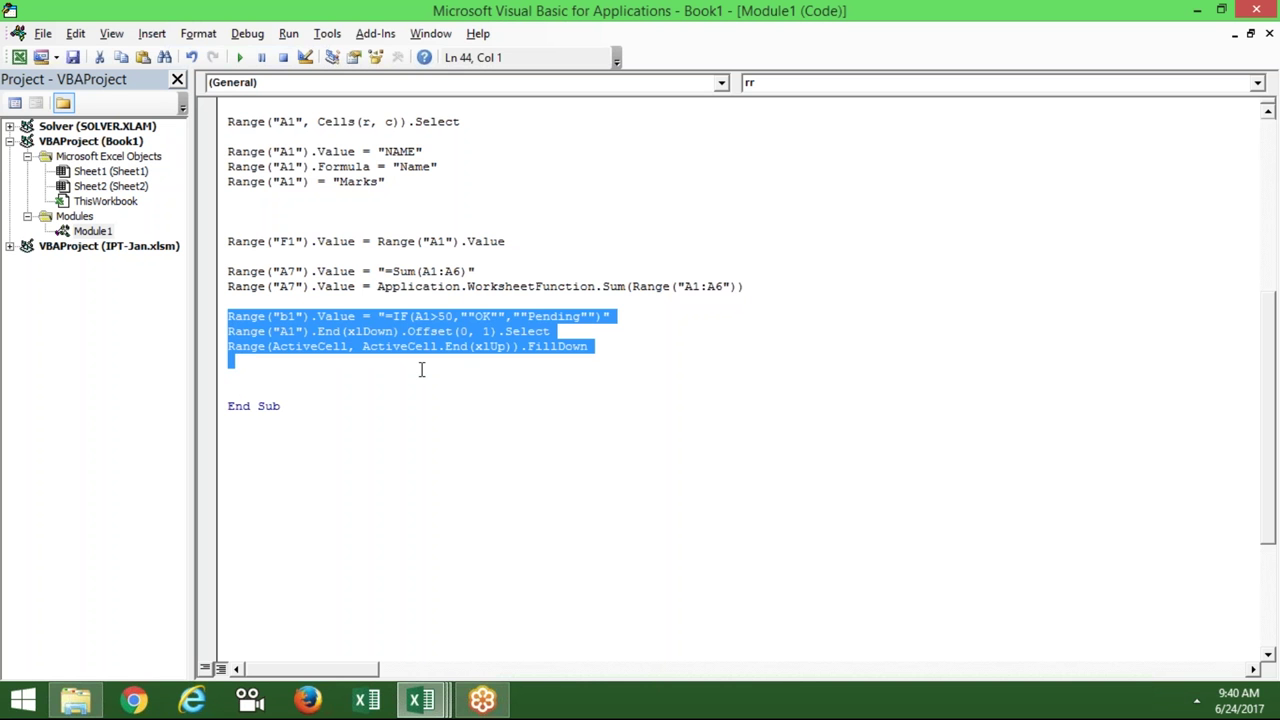
left_click(395, 374)
key("alt+F11")
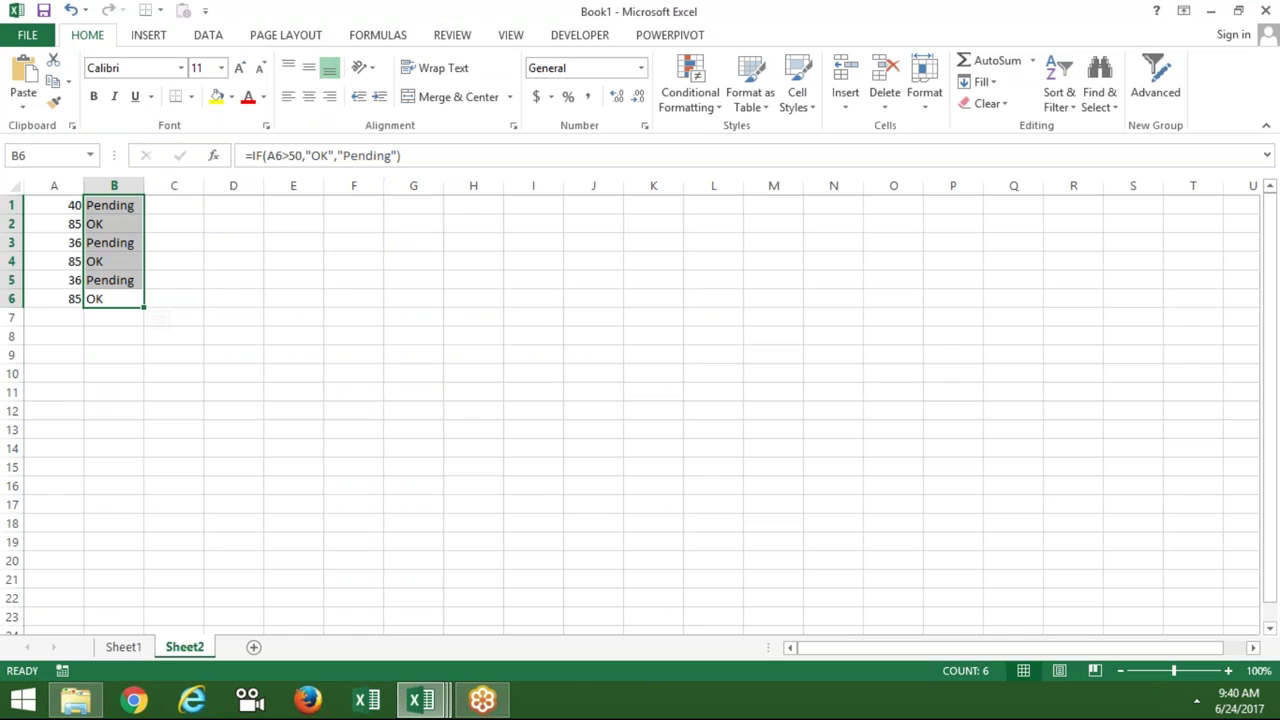
key("alt+F11")
left_click(228, 361)
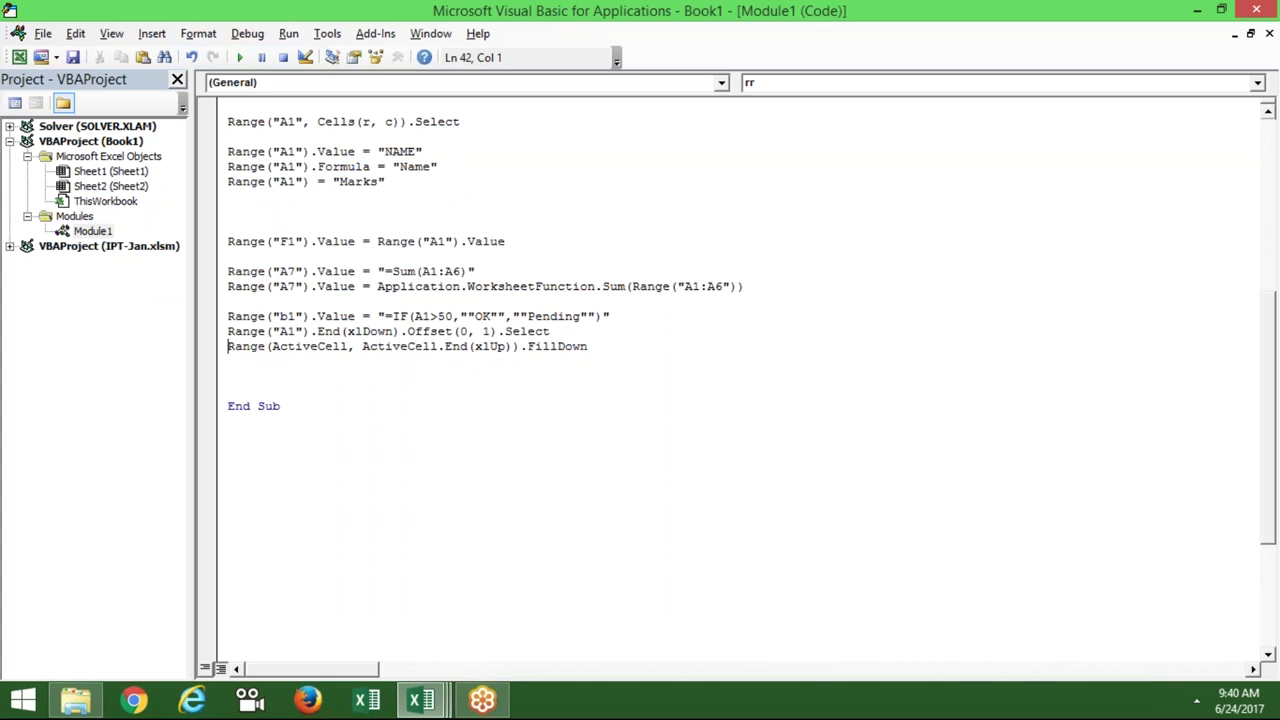
left_click_drag(228, 346, 519, 346)
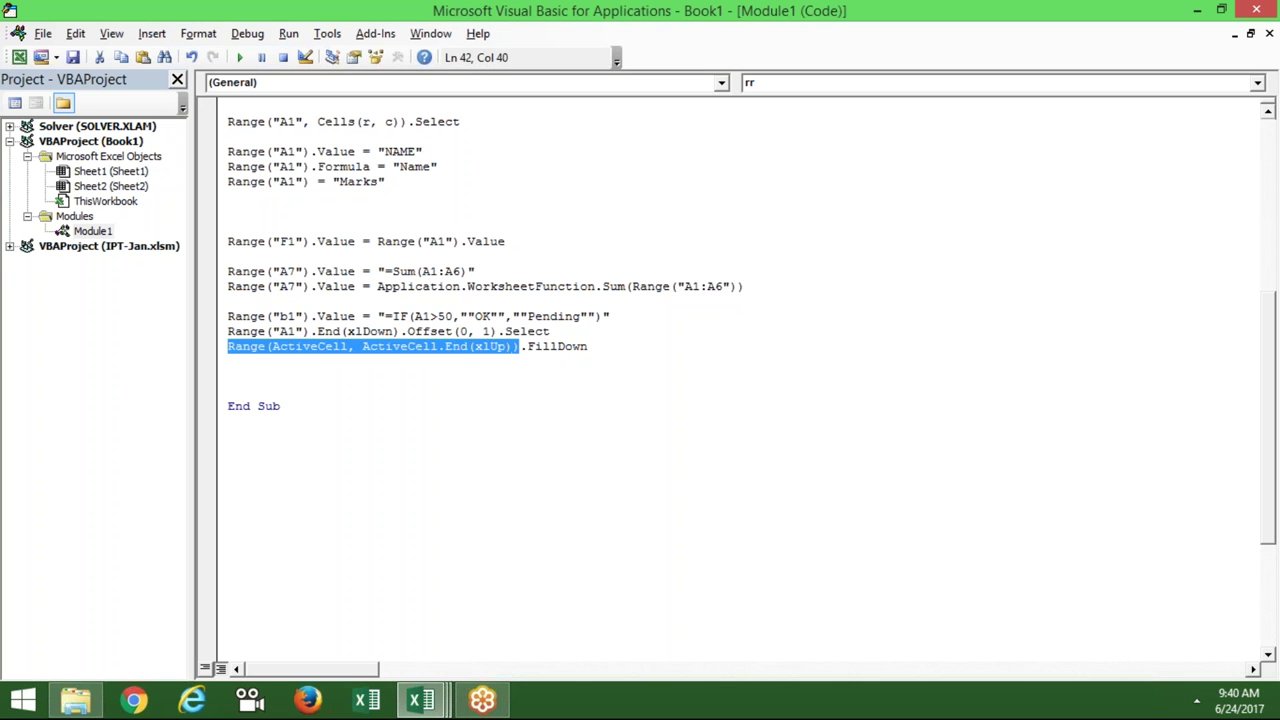
- Add a Range(ActiveCell, ActiveCell.End(xlUp)).Copy line
key("ctrl+c")
left_click(228, 361)
key("ctrl+v")
type(".Col")
key("Tab")
key("BackSpace")
key("BackSpace")
key("BackSpace")
key("BackSpace")
type("py")
key("Return")
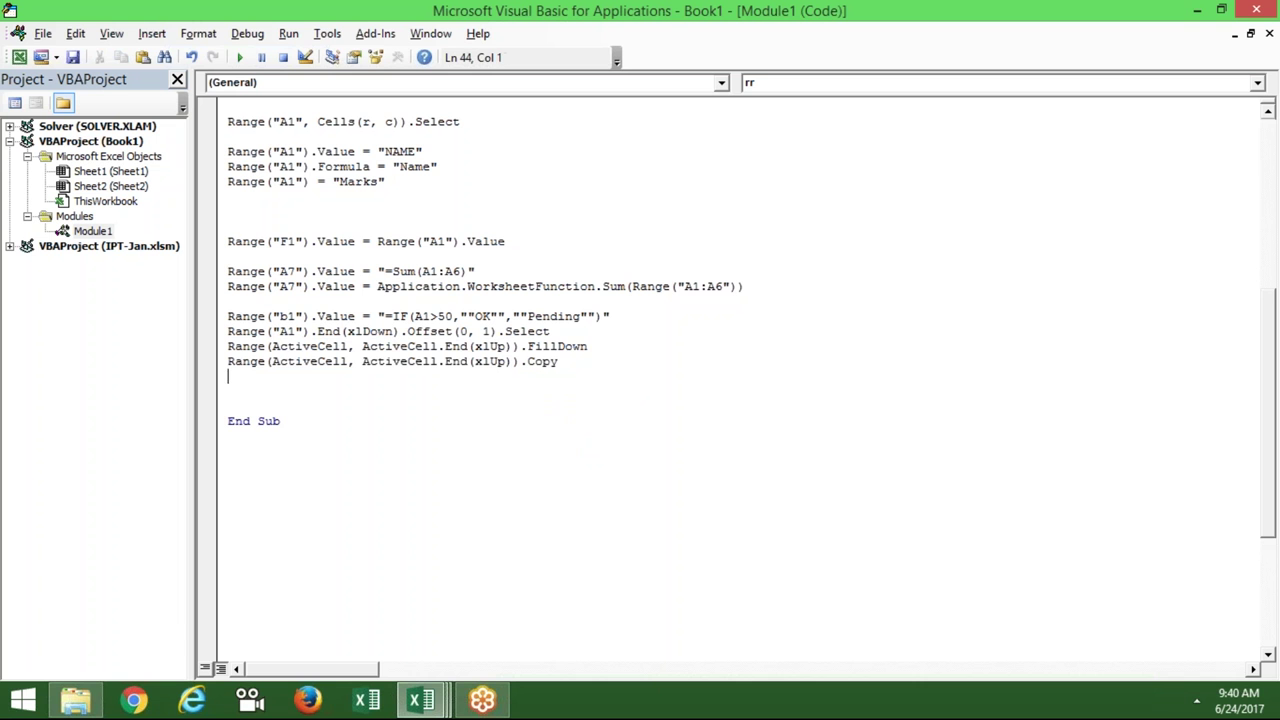
- Add the same range with .PasteSpecial xlPasteValues on the next line
key("ctrl+v")
type(".")
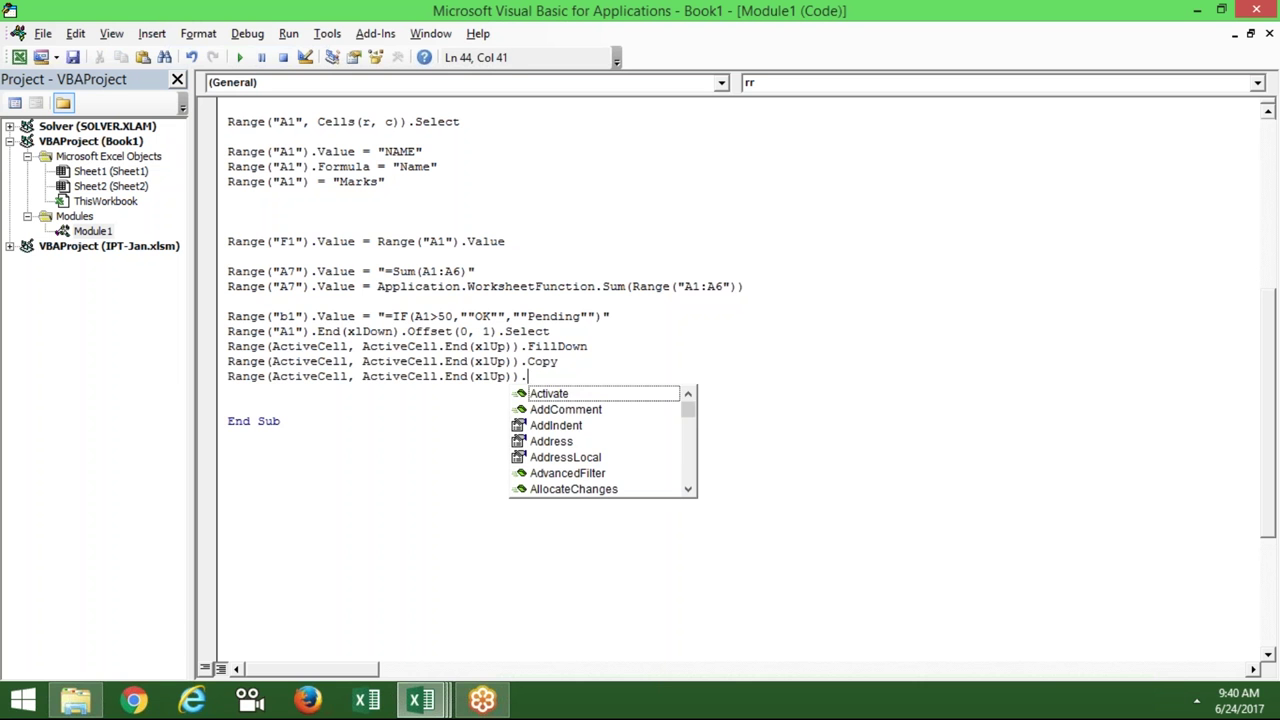
type("pas")
key("Tab")
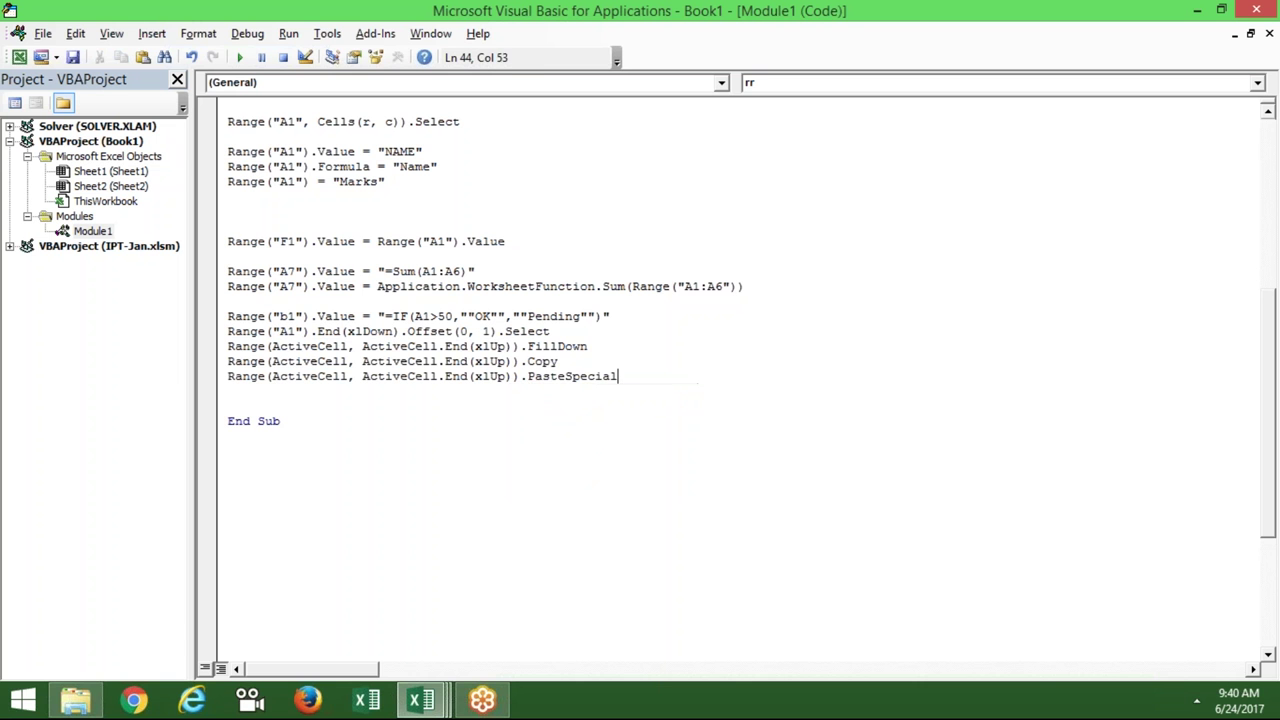
key("Down")
key("Down")
key("Down")
key("Down")
key("Down")
key("Down")
key("Down")
key("Down")
key("Down")
key("Down")
key("Down")
key("Return")
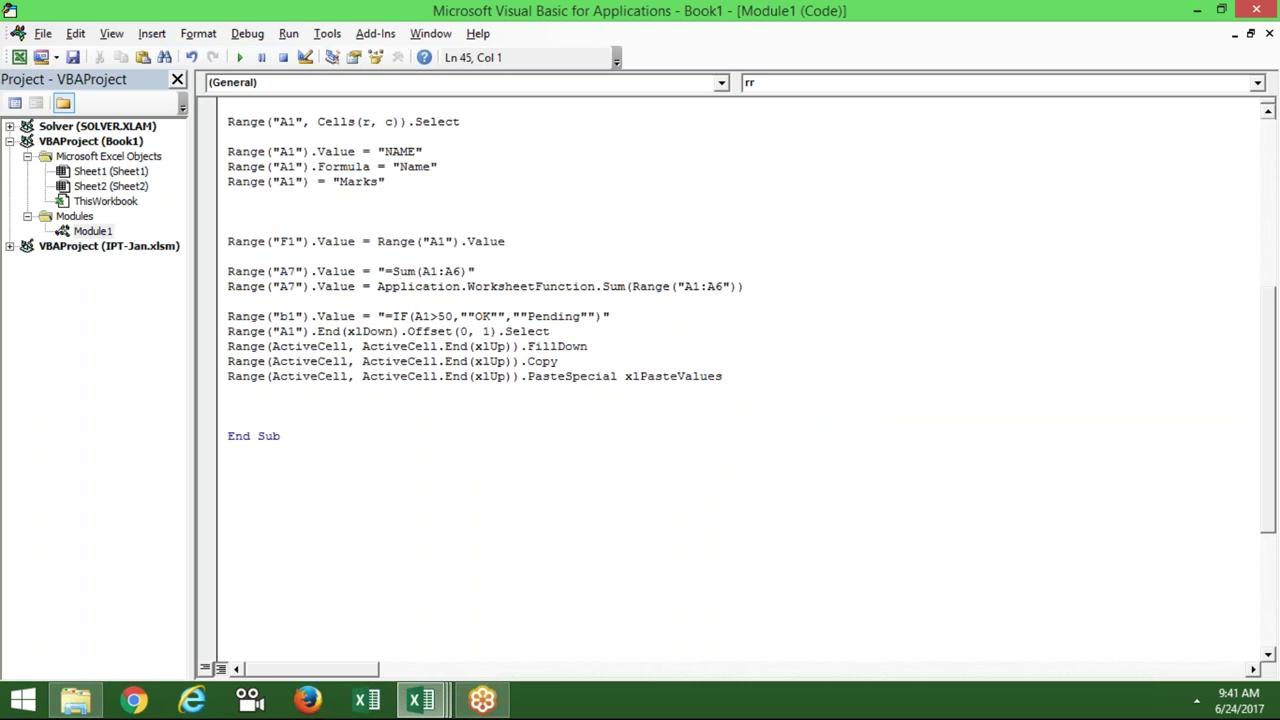
left_click(228, 406)
left_click(228, 391)
key("Up")
key("Up")
key("Up")
key("Up")
key("Up")
key("Up")
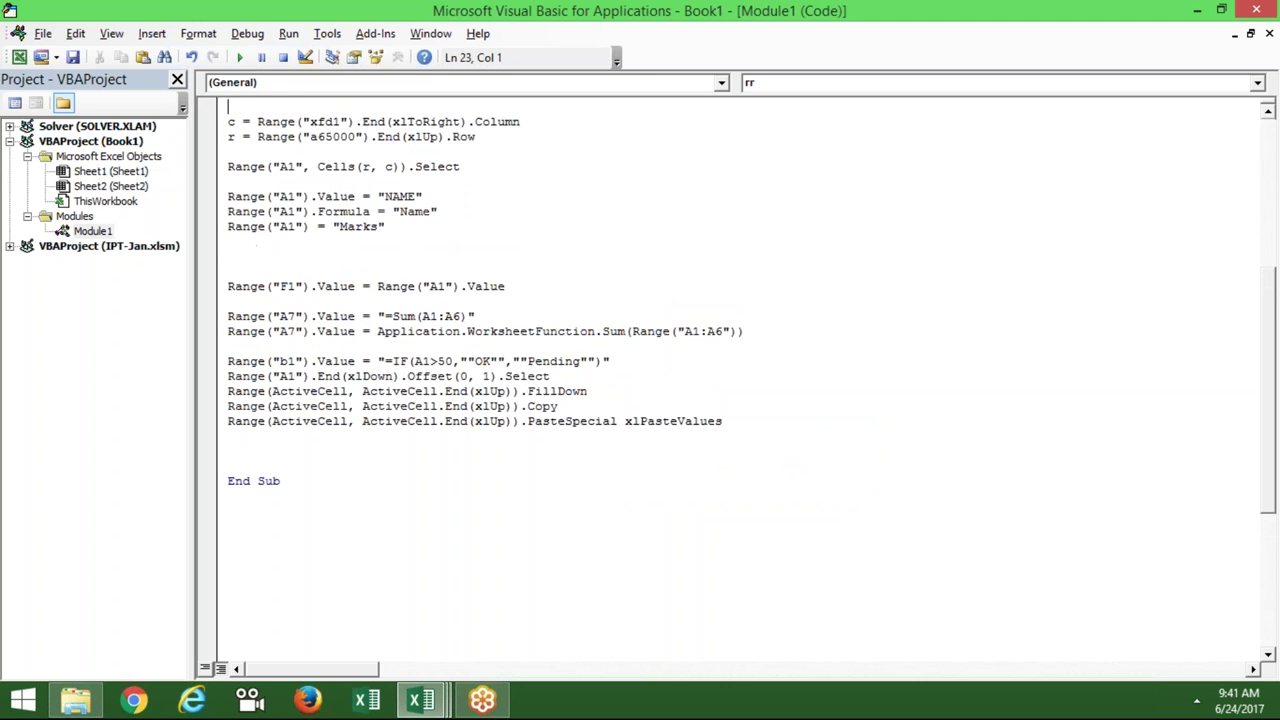
key("Up")
key("Up")
key("Up")
key("Up")
key("Up")
key("Up")
key("Up")
key("Up")
key("Up")
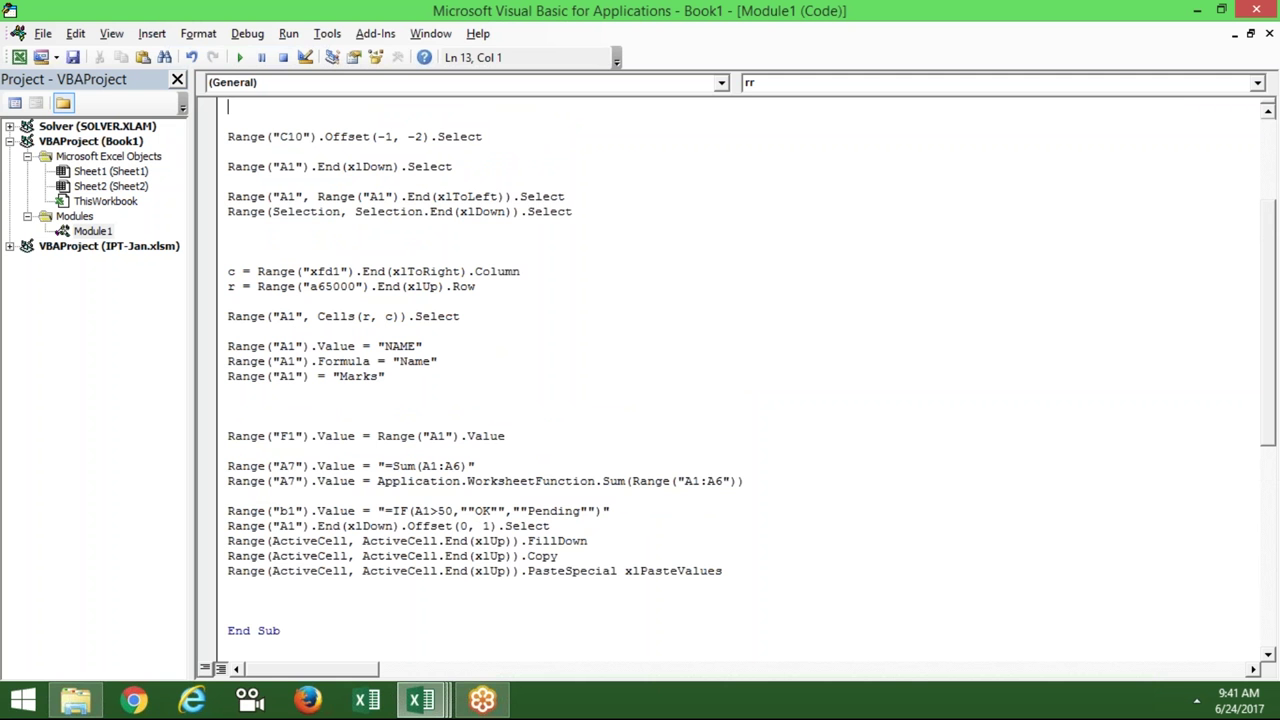
key("Up")
key("Up")
key("Up")
key("Up")
key("Up")
key("Down")
key("Down")
key("Down")
key("Down")
key("Down")
key("Down")
key("Down")
key("Down")
key("Down")
key("Up")
key("Up")
key("Up")
key("Up")
key("Up")
key("Down")
key("Down")
key("Down")
key("Down")
key("Down")
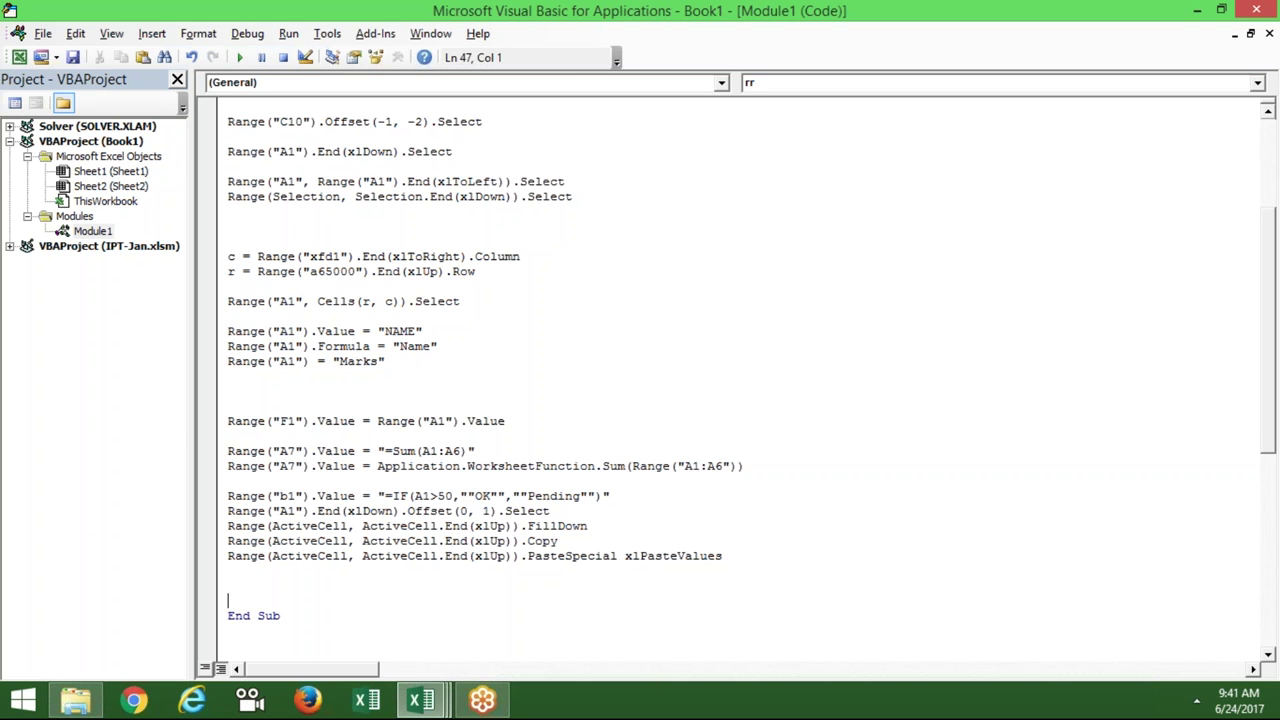
- Add a Range("A1").Value = "Name" line above End Sub
key("Up")
key("Up")
key("Up")
key("Up")
key("Down")
key("Down")
key("Down")
key("Down")
key("Down")
key("Down")
key("Up")
key("Up")
key("Up")
key("Up")
key("Up")
key("Up")
key("Up")
key("Up")
key("Up")
key("Up")
key("Up")
key("Down")
key("Down")
key("Down")
key("Return")
key("Return")
key("Up")
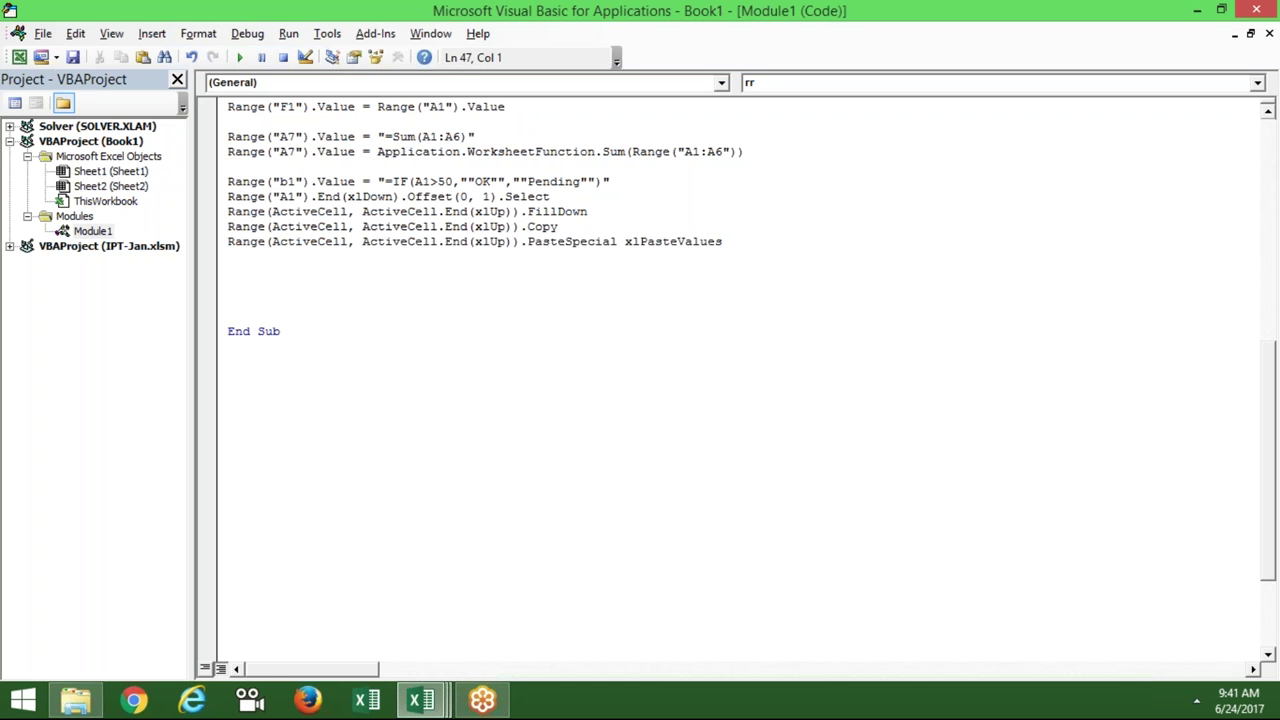
key("Return")
type("range(\"A1\").V")
key("Down")
key("Tab")
type("= \"Name\"")
key("Return")
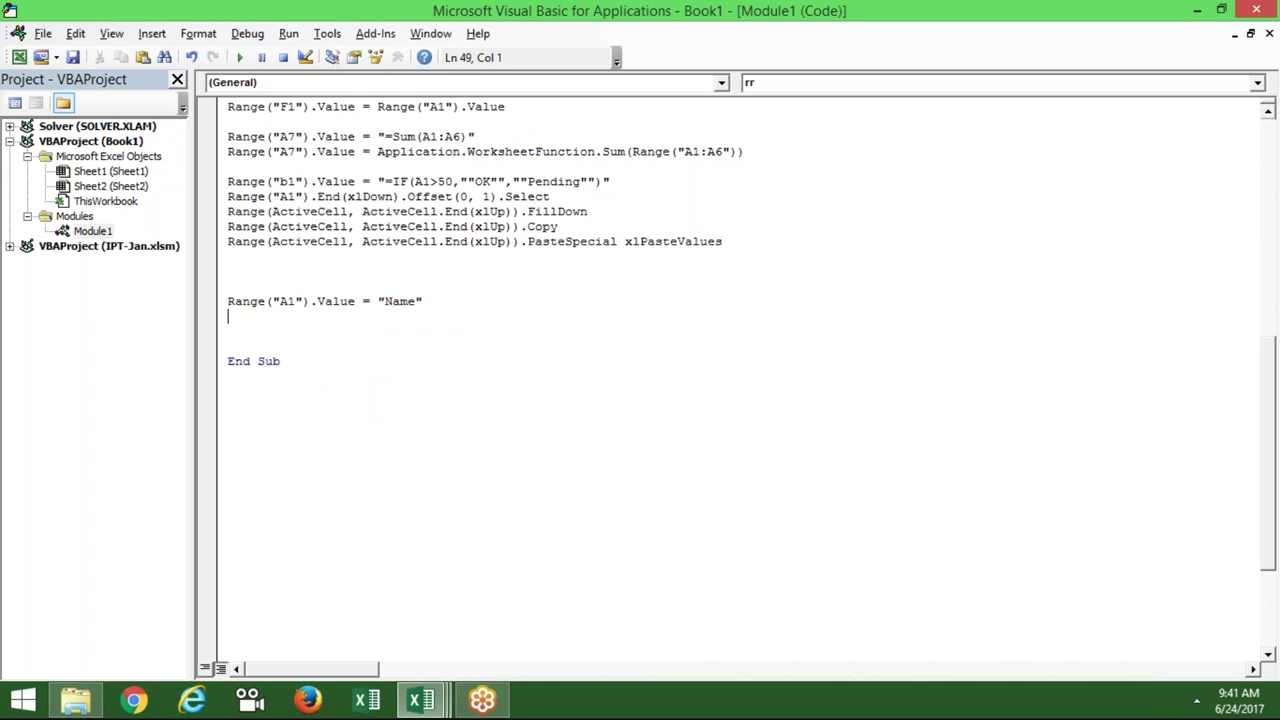
key("alt+F11")
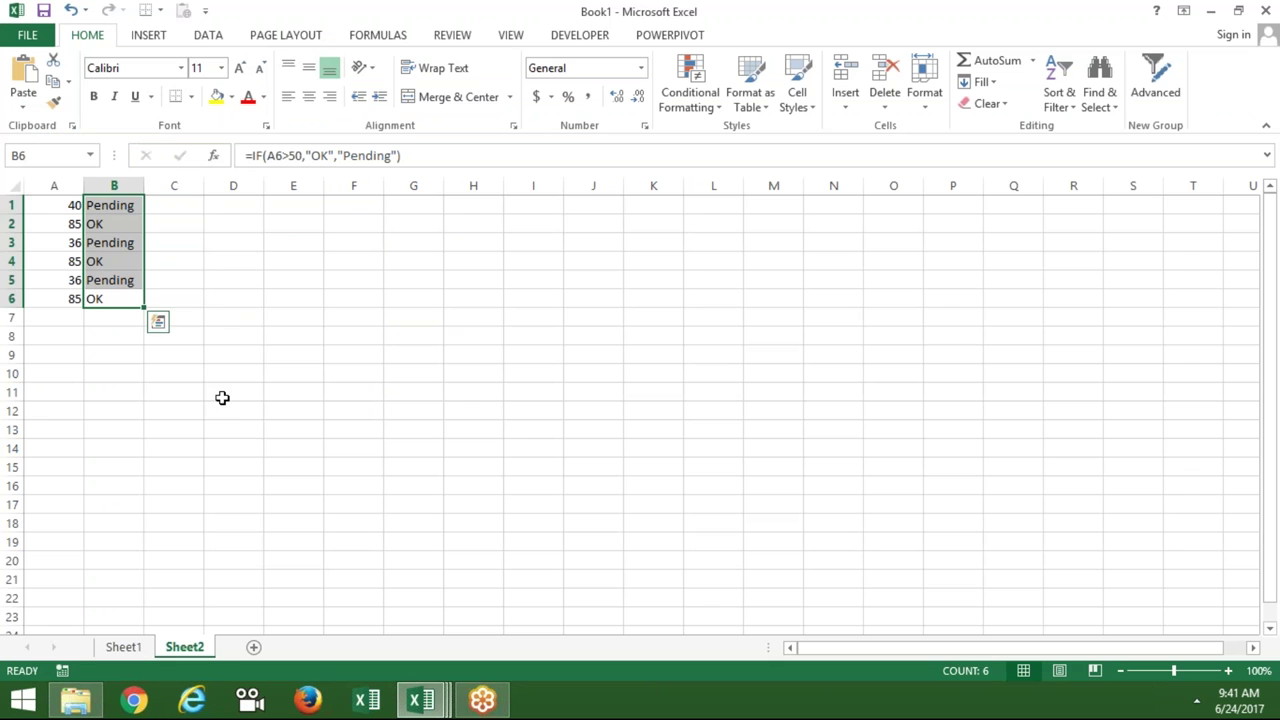
- Check cell A1's contents on Sheet2 and then on Sheet1
left_click(230, 378)
left_click(69, 208)
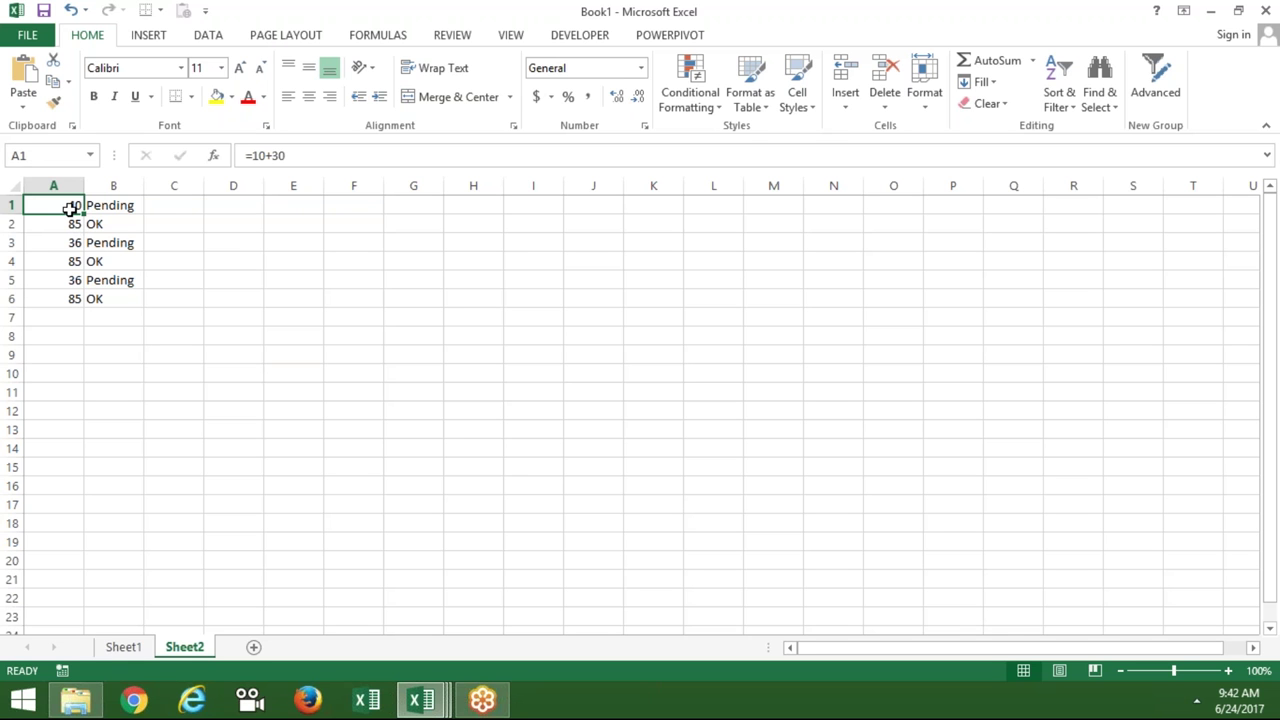
left_click(116, 650)
left_click(68, 207)
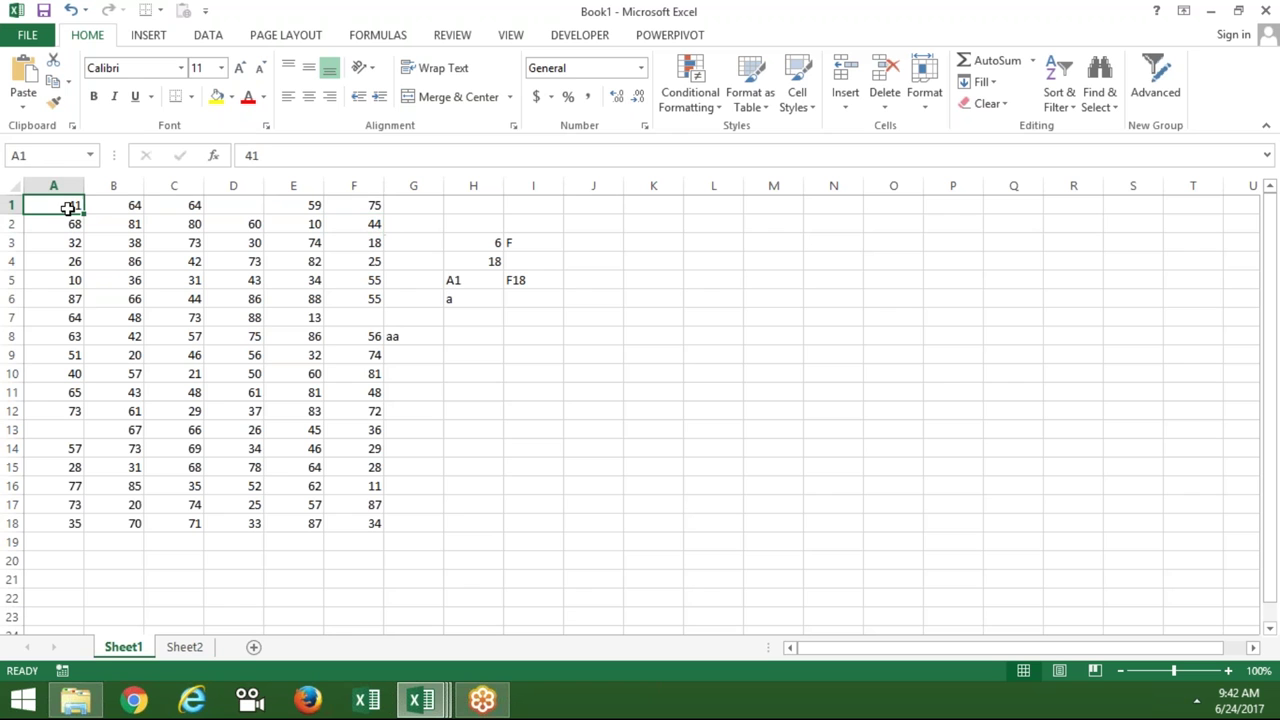
key("alt+F11")
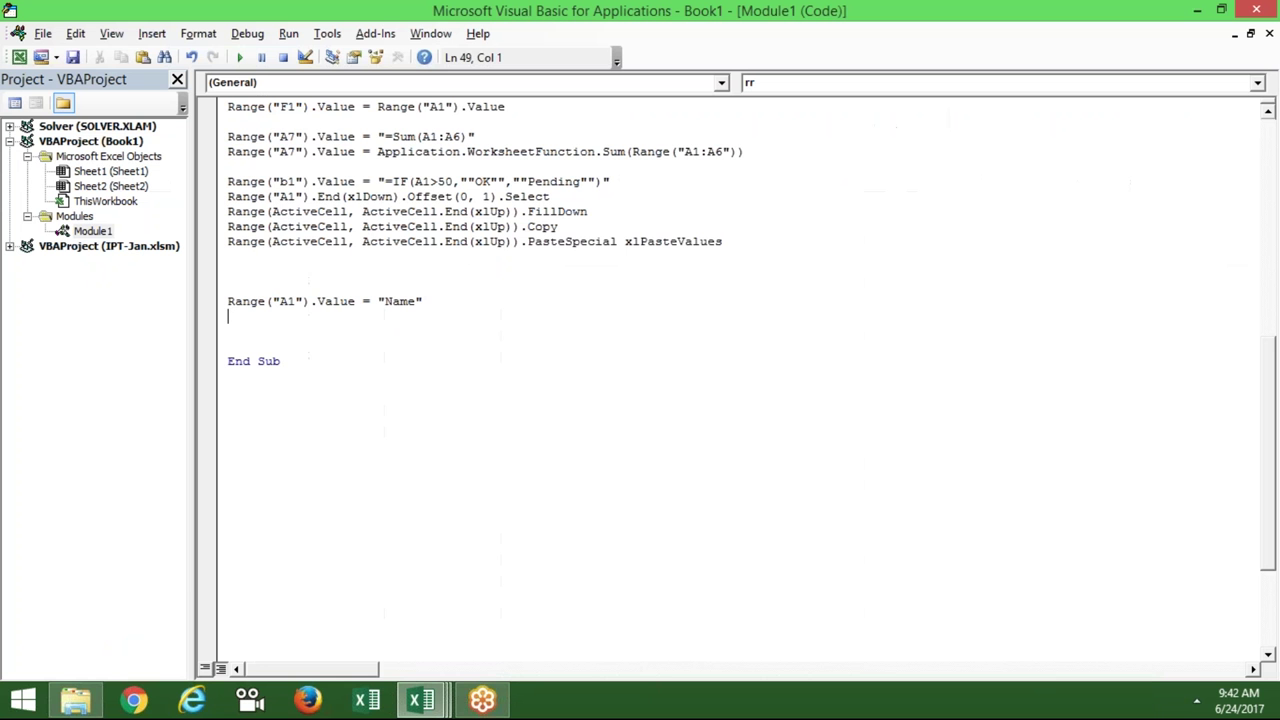
- Prefix the Name line with Sheets("Sheet1") so it writes to Sheet1 explicitly
type("sheets(")
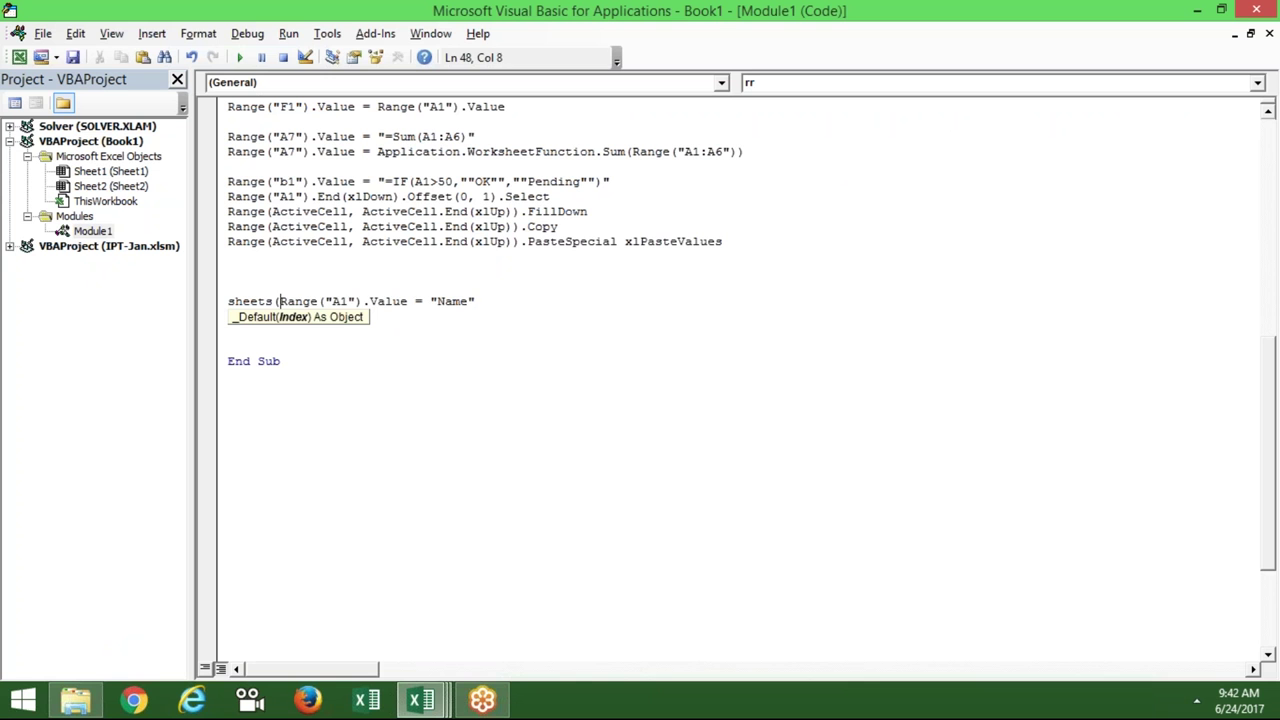
type("\"A1")
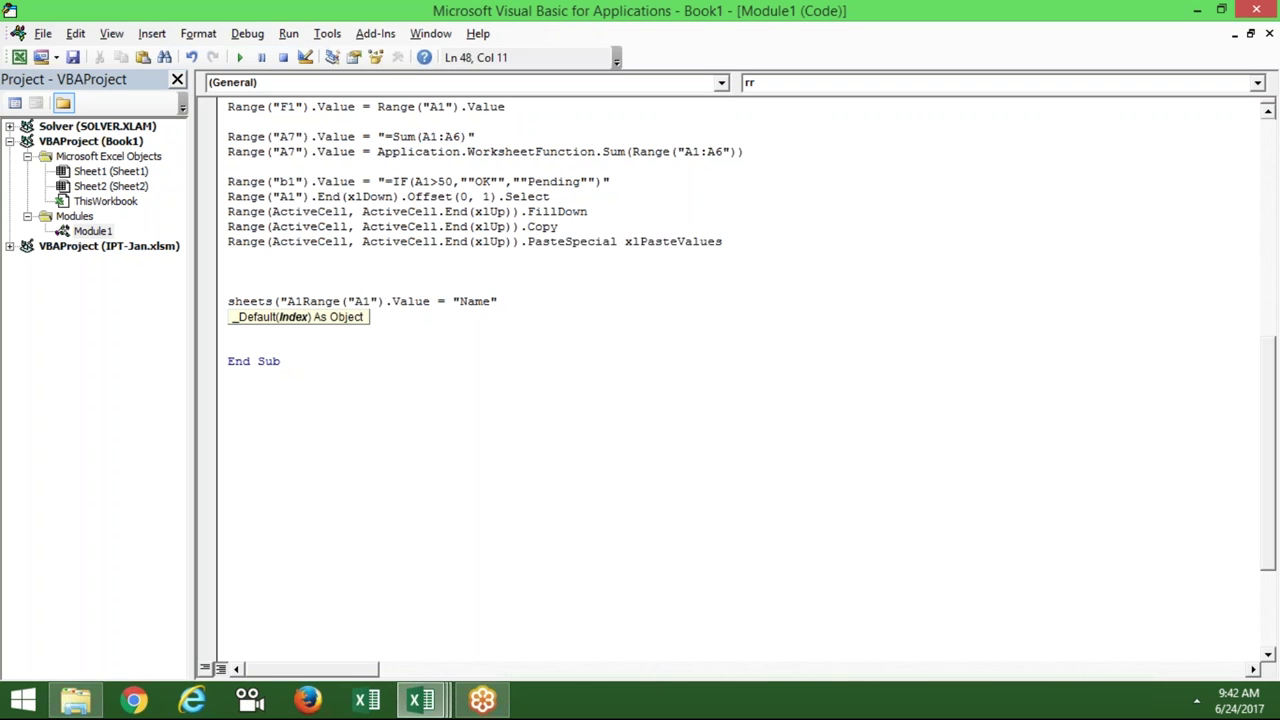
key("BackSpace")
key("BackSpace")
type("Sh")
type("eet1\").")
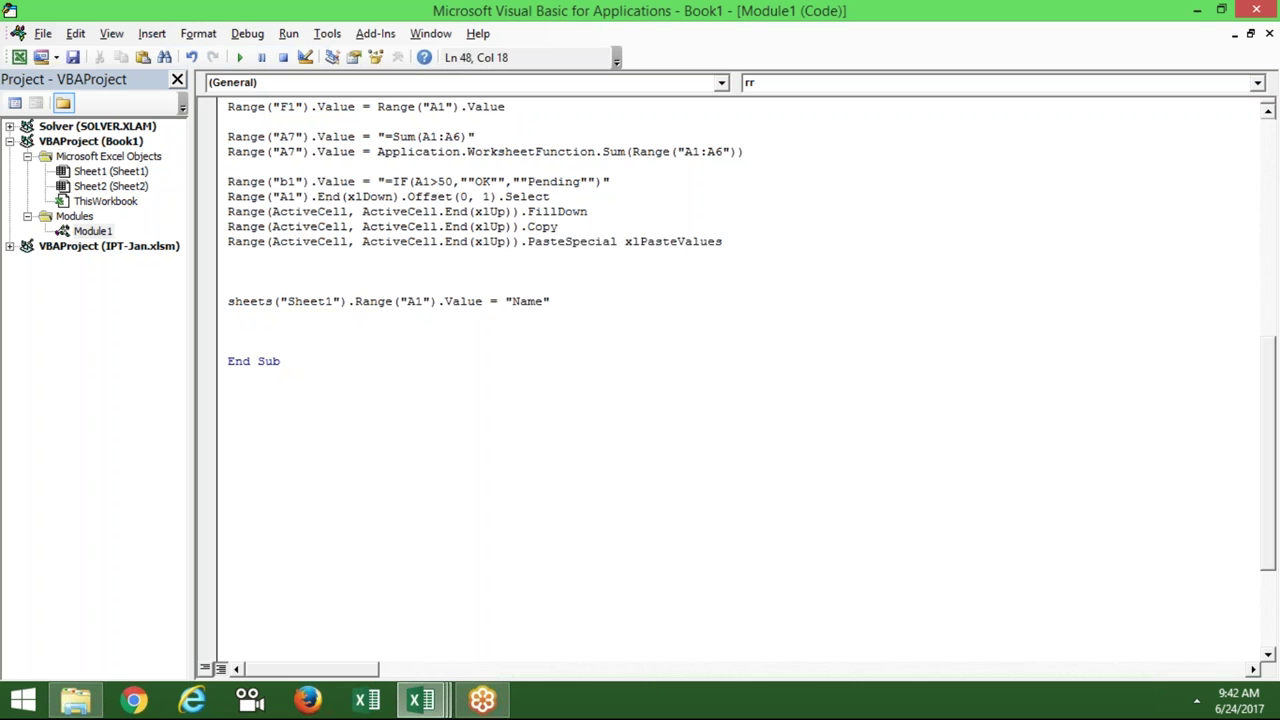
left_click(243, 327)
- Add a Sheets("Sheet1").Select line followed by Range("A1").Value = "Name" below it
left_click(243, 290)
left_click_drag(228, 302, 348, 303)
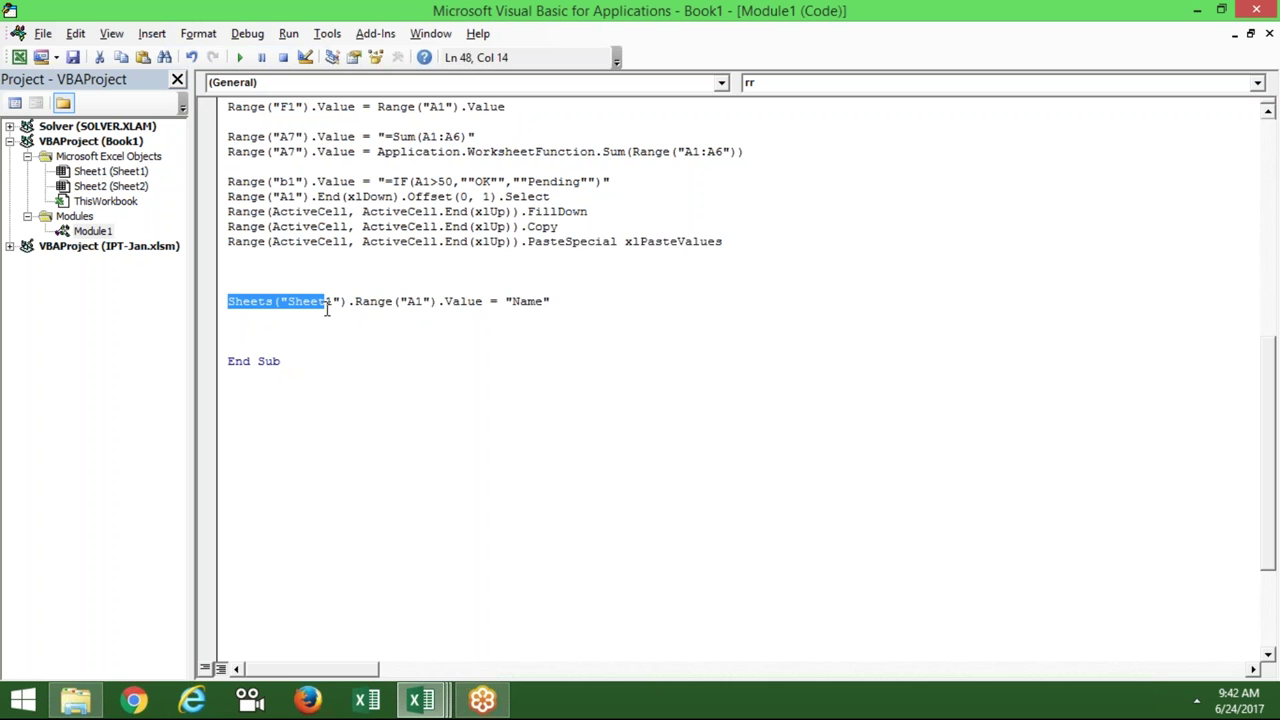
key("ctrl+c")
left_click(348, 316)
key("ctrl+v")
type(".sele")
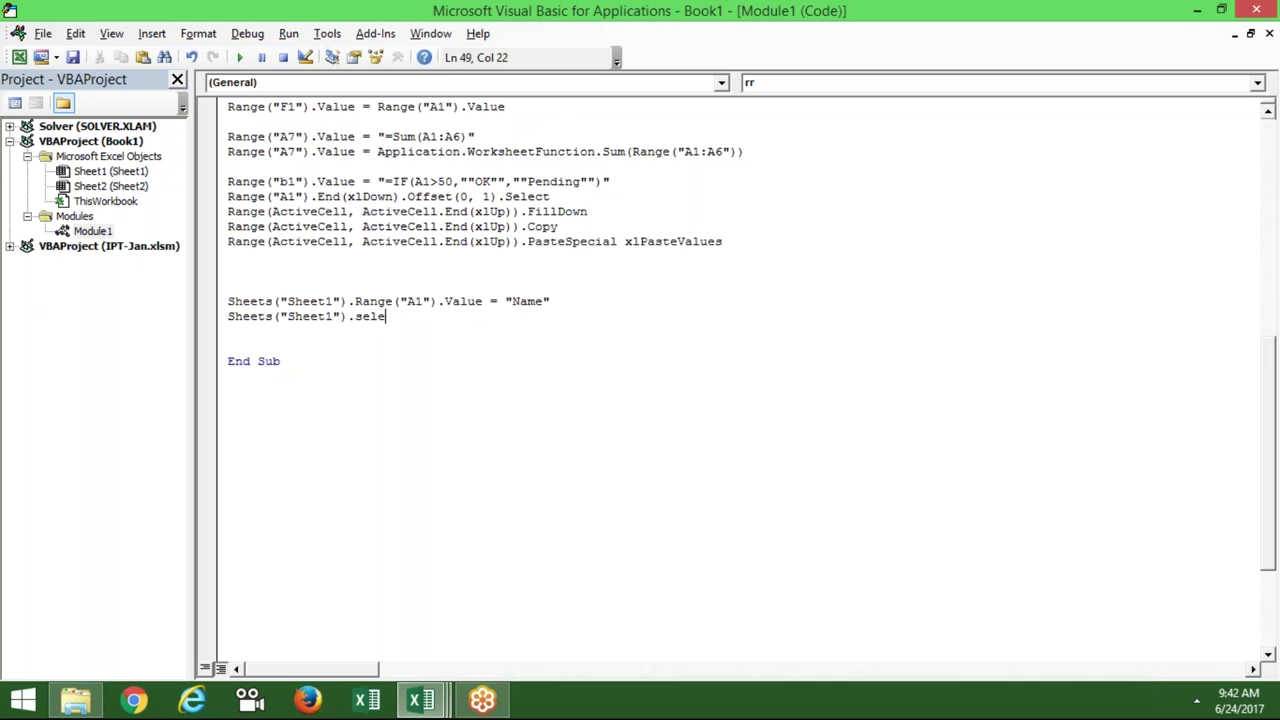
type("ct")
key("Return")
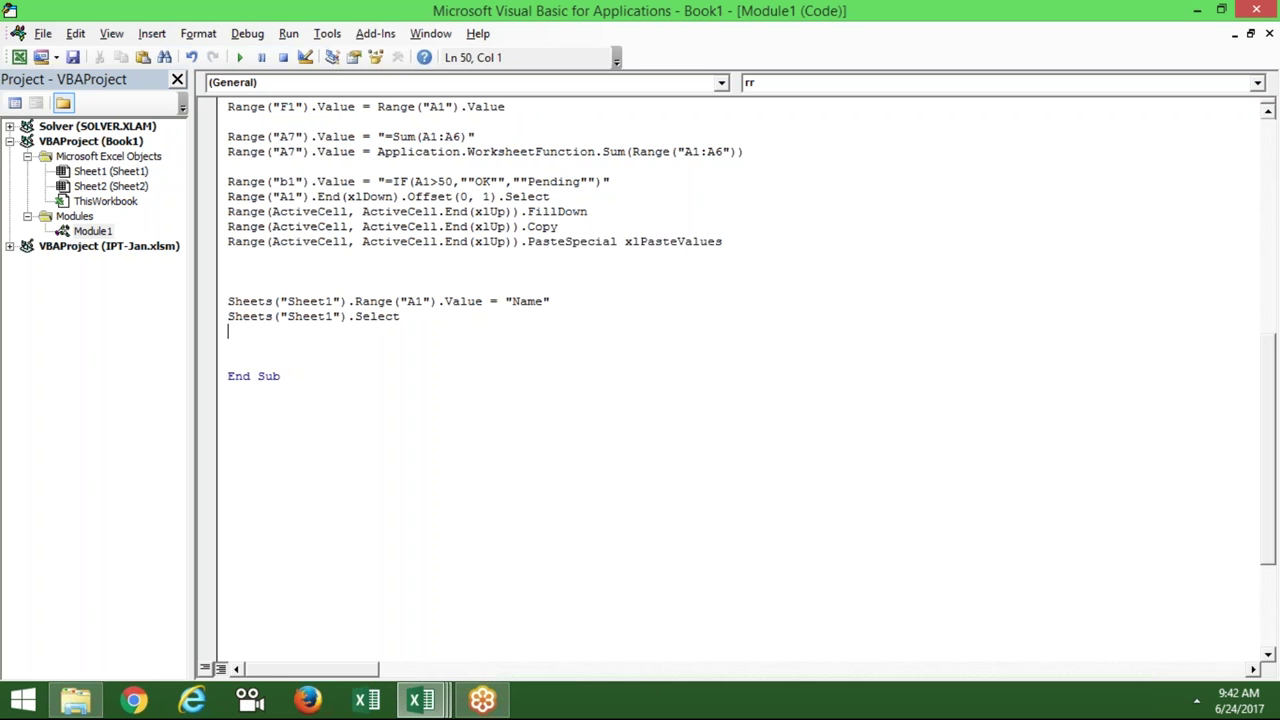
left_click_drag(355, 301, 555, 301)
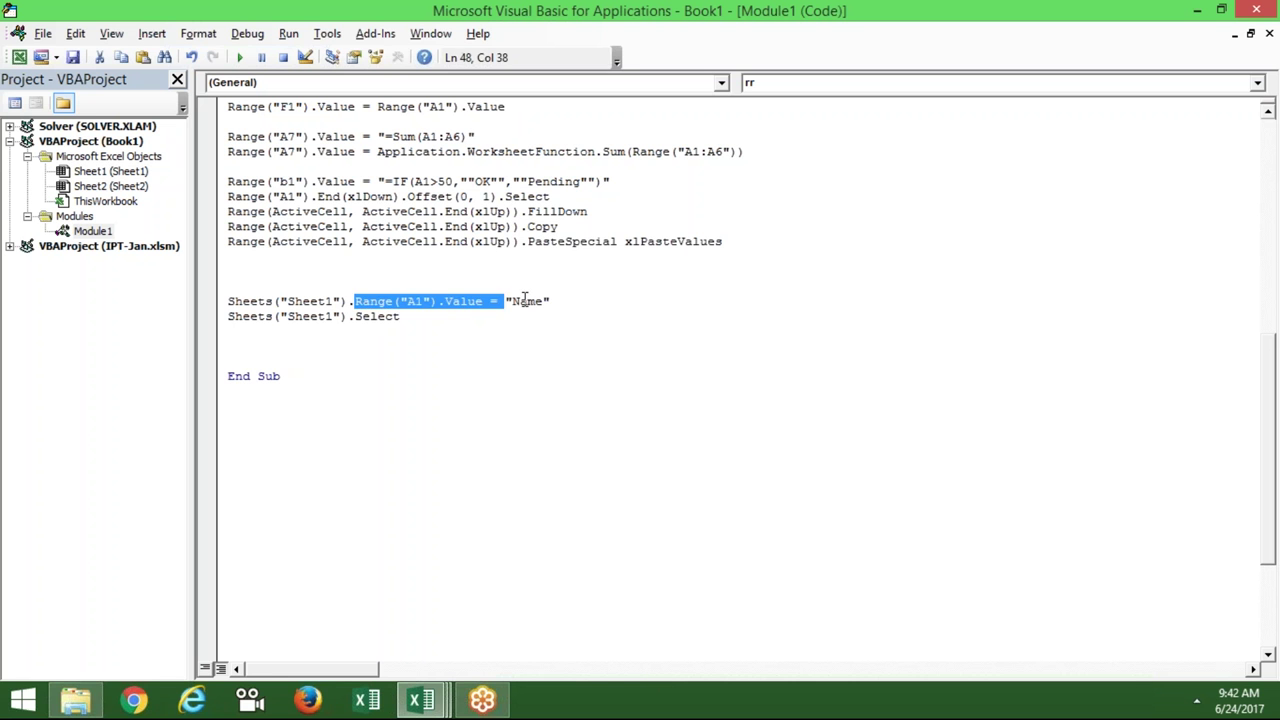
left_click(258, 331)
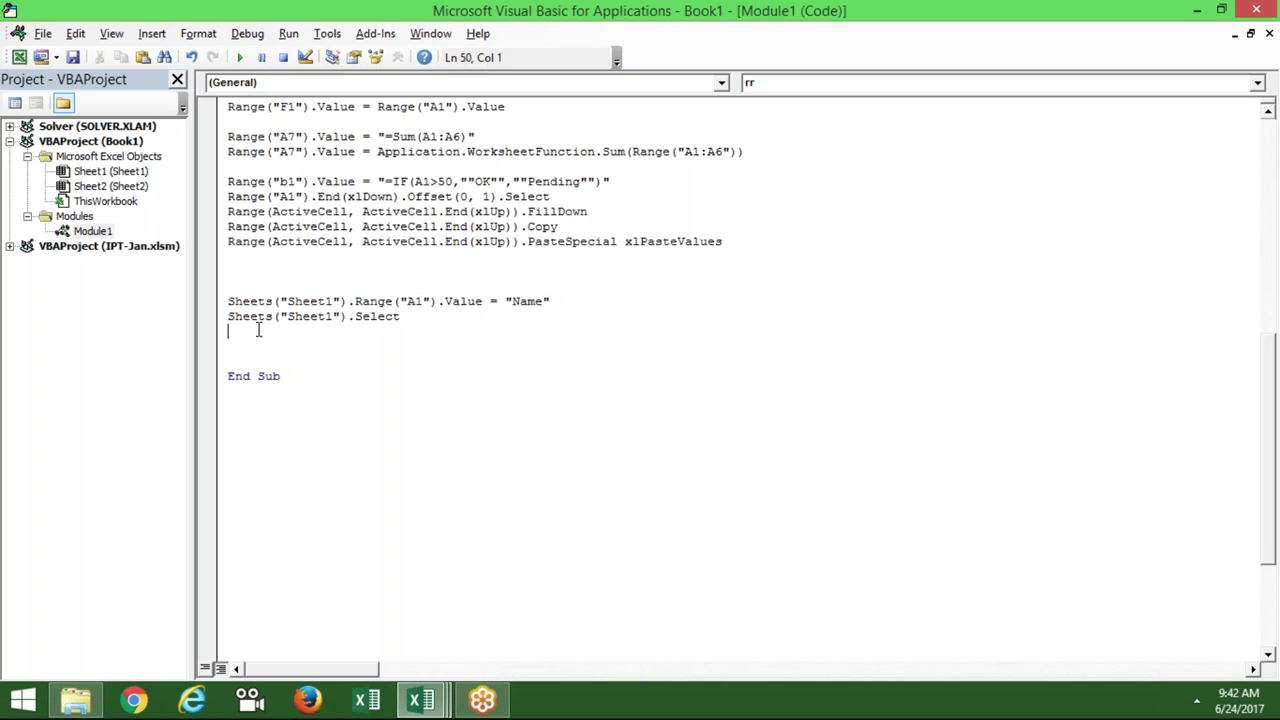
key("ctrl+v")
left_click(250, 348)
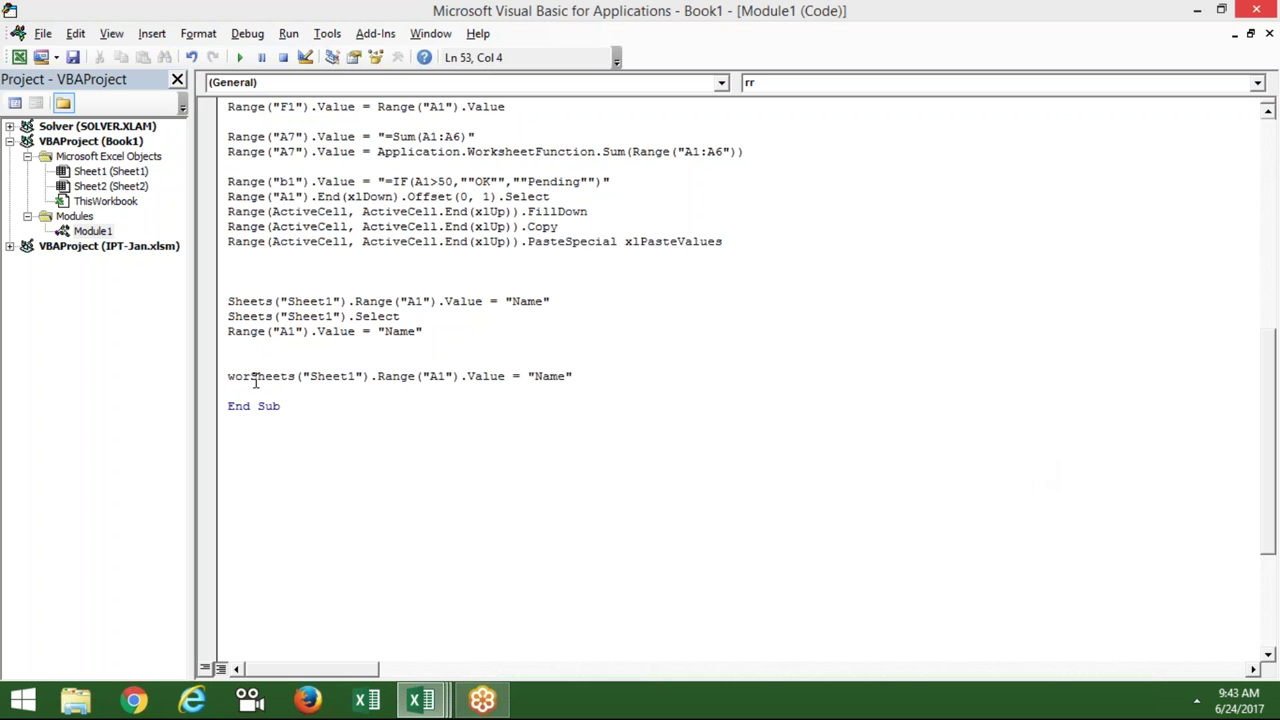
- Write the Workbooks("Book1.xlsx").Sheets("Sheet1").Range("A1") Name line and duplicate it
left_click(251, 376)
type("kbooks(\"")
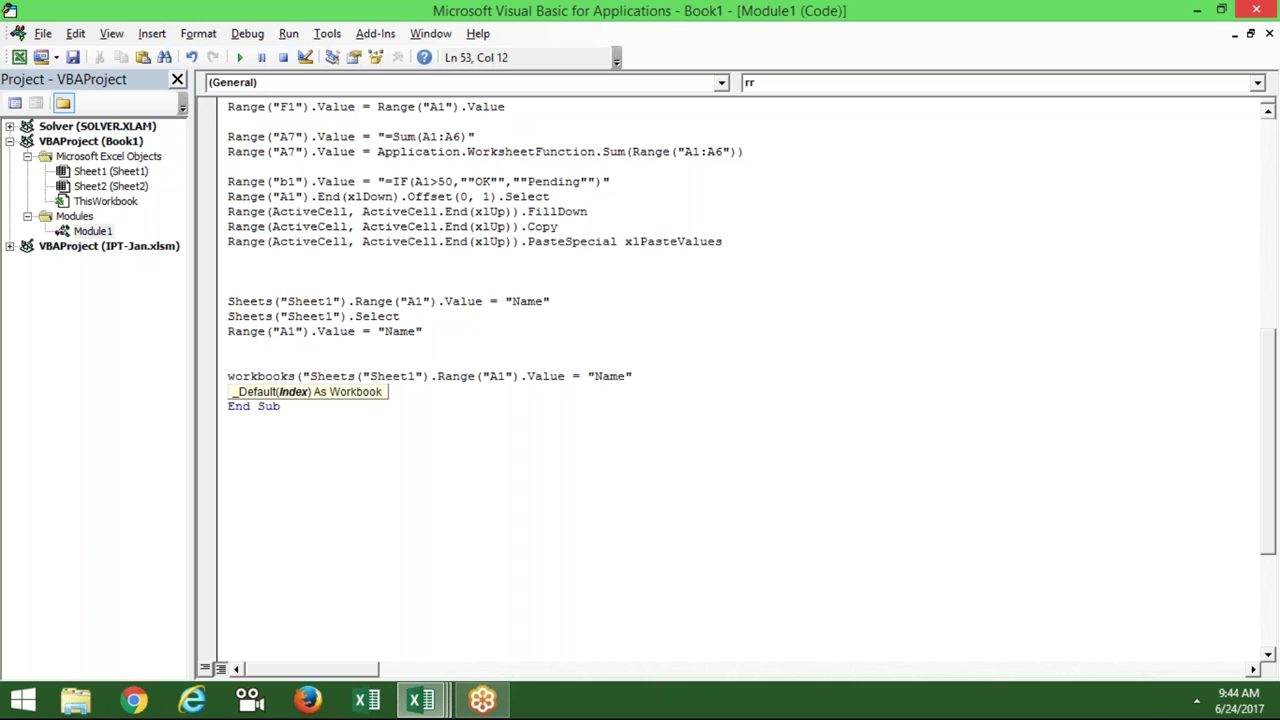
type("Book1.xlsx\").")
left_click(317, 413)
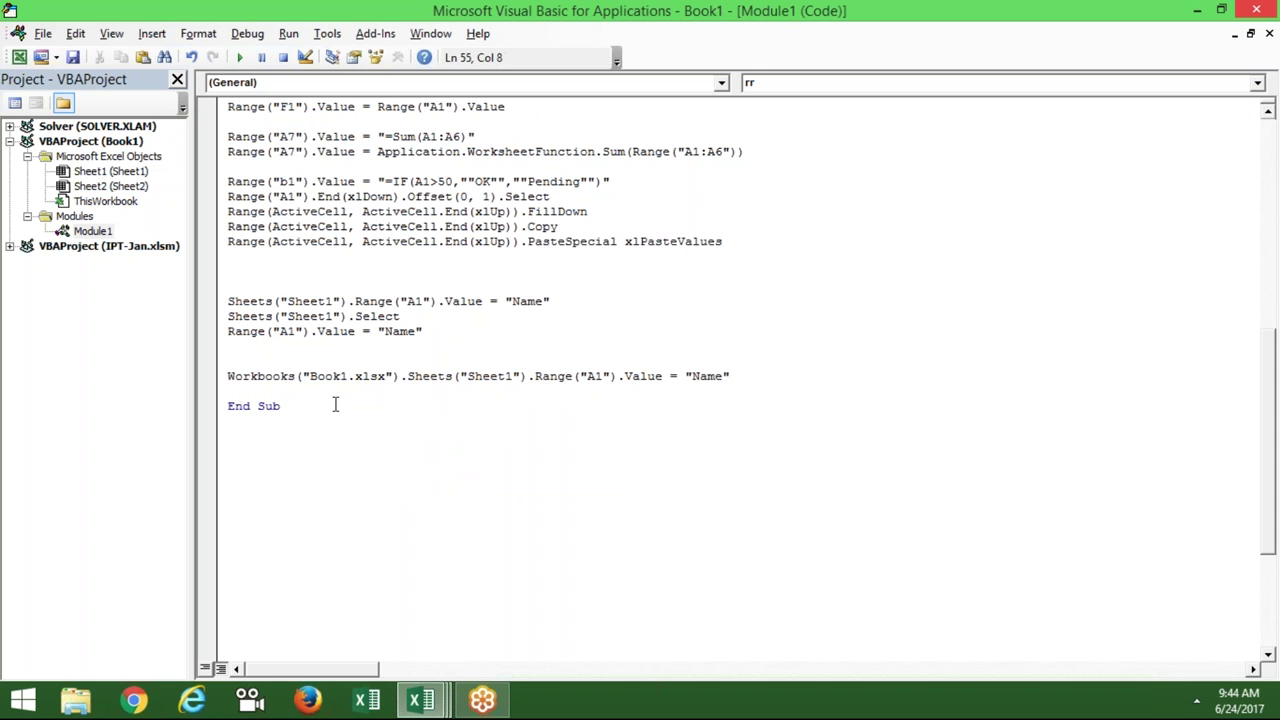
left_click(276, 402)
key("Up")
key("Home")
key("Return")
key("Up")
key("Up")
key("shift+Down")
key("ctrl+c")
key("ctrl+v")
key("ctrl+v")
- Split the copy into Workbooks("Book1.xlsx").Activate, Sheets("Sheet1").Select and Range lines, then return to Excel
left_click(407, 391)
key("BackSpace")
key("Return")
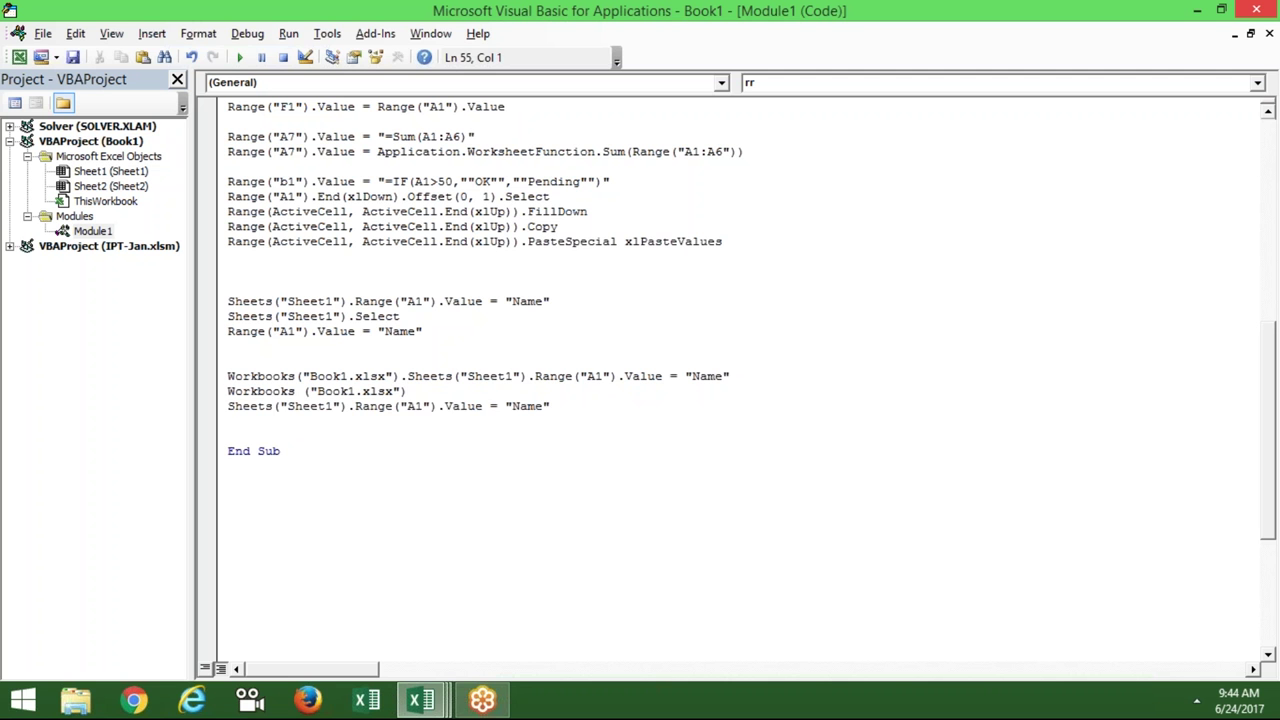
left_click(430, 391)
type(".acti")
key("Tab")
left_click(354, 406)
type("select.")
key("BackSpace")
key("Return")
left_click(226, 396)
key("shift+Down")
key("shift+Down")
key("shift+Down")
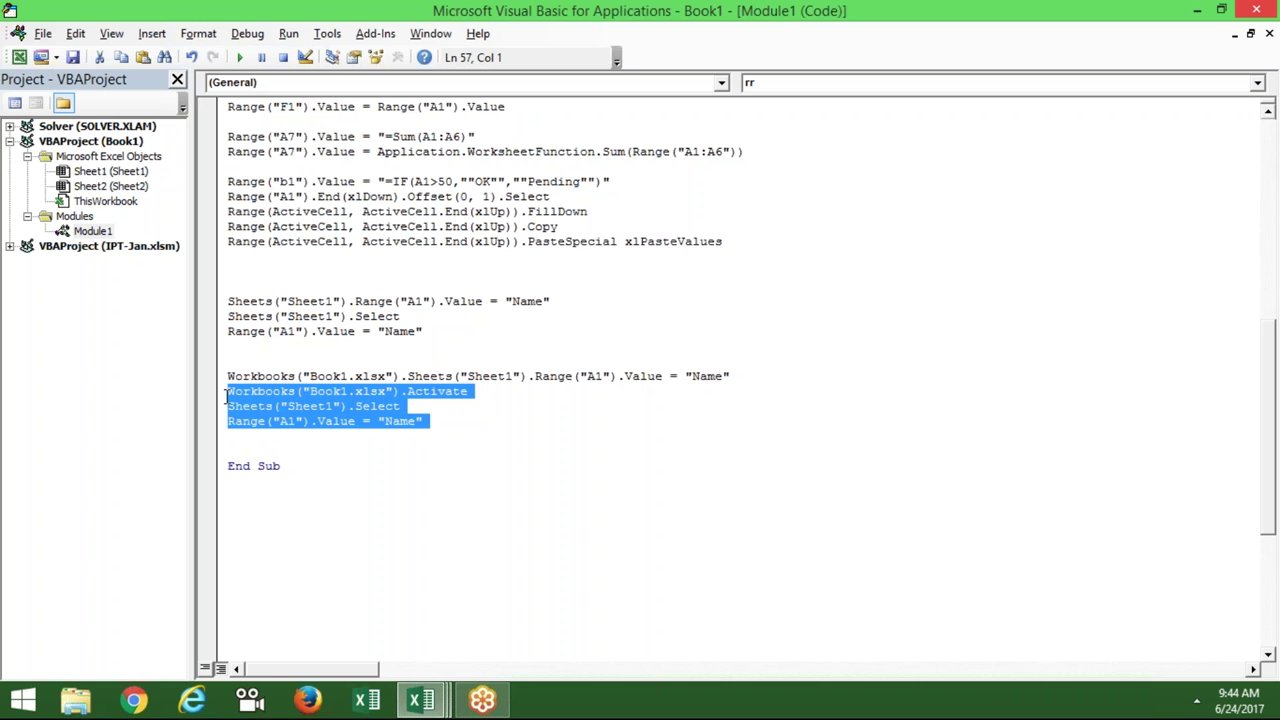
left_click(242, 375)
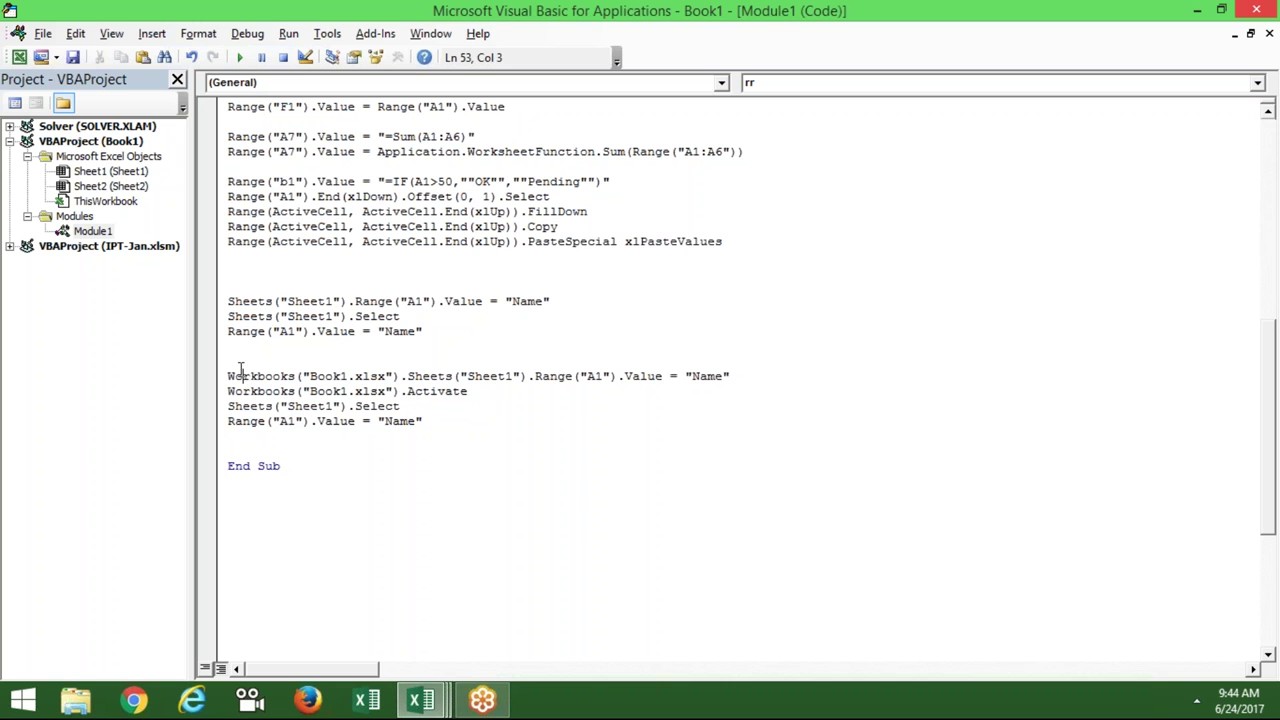
left_click(228, 363)
key("alt+Tab")
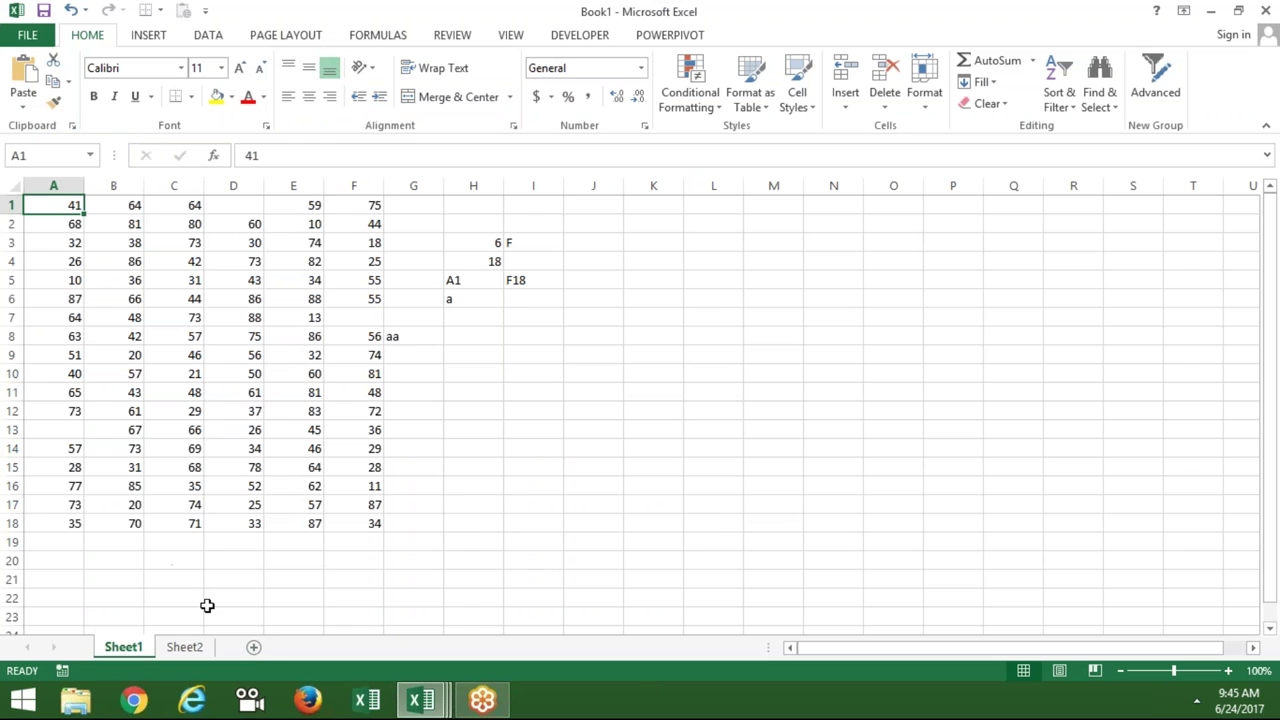
- Add two new sheets and rename them Form and Data
left_click(253, 647)
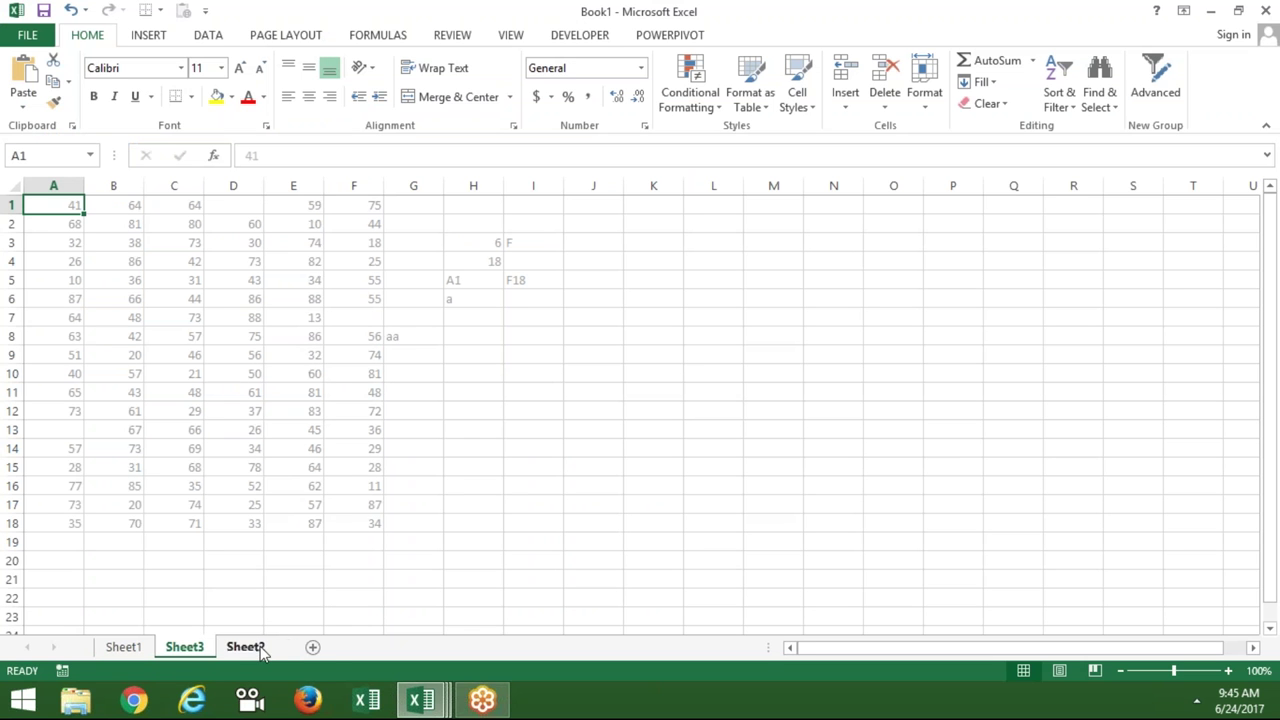
left_click(314, 647)
double_click(199, 651)
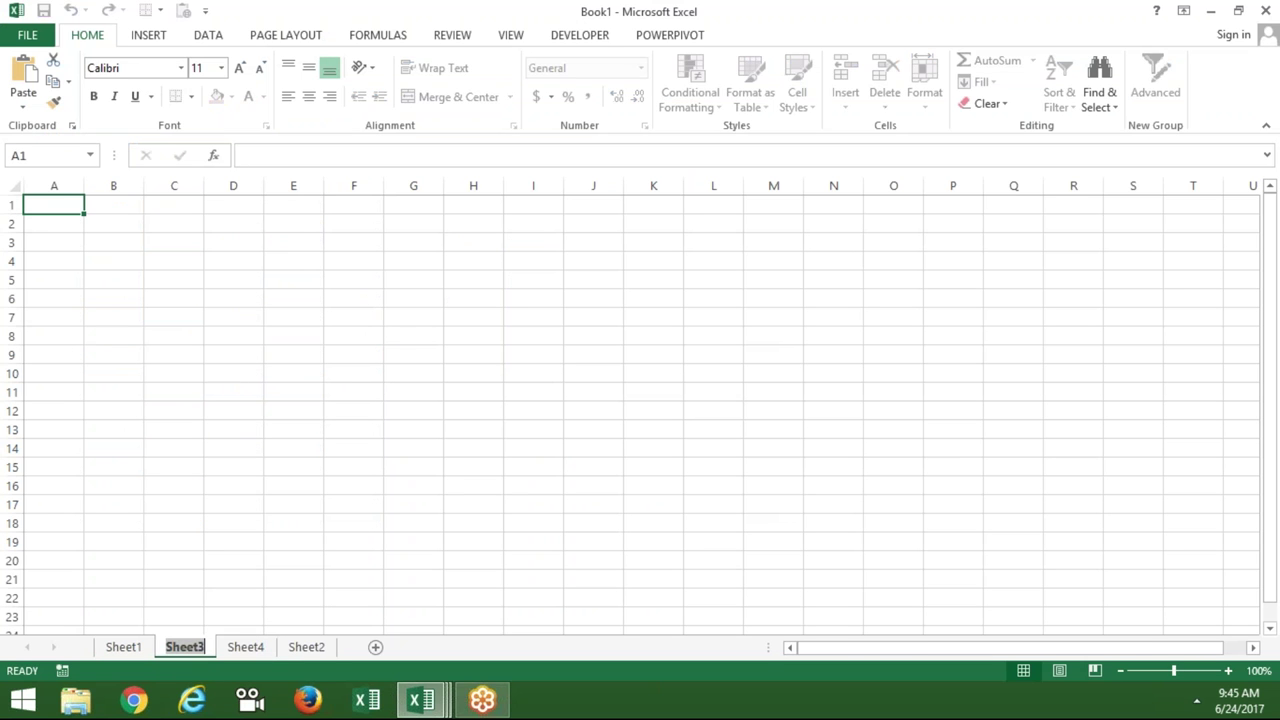
type("Form")
left_click(226, 648)
double_click(216, 650)
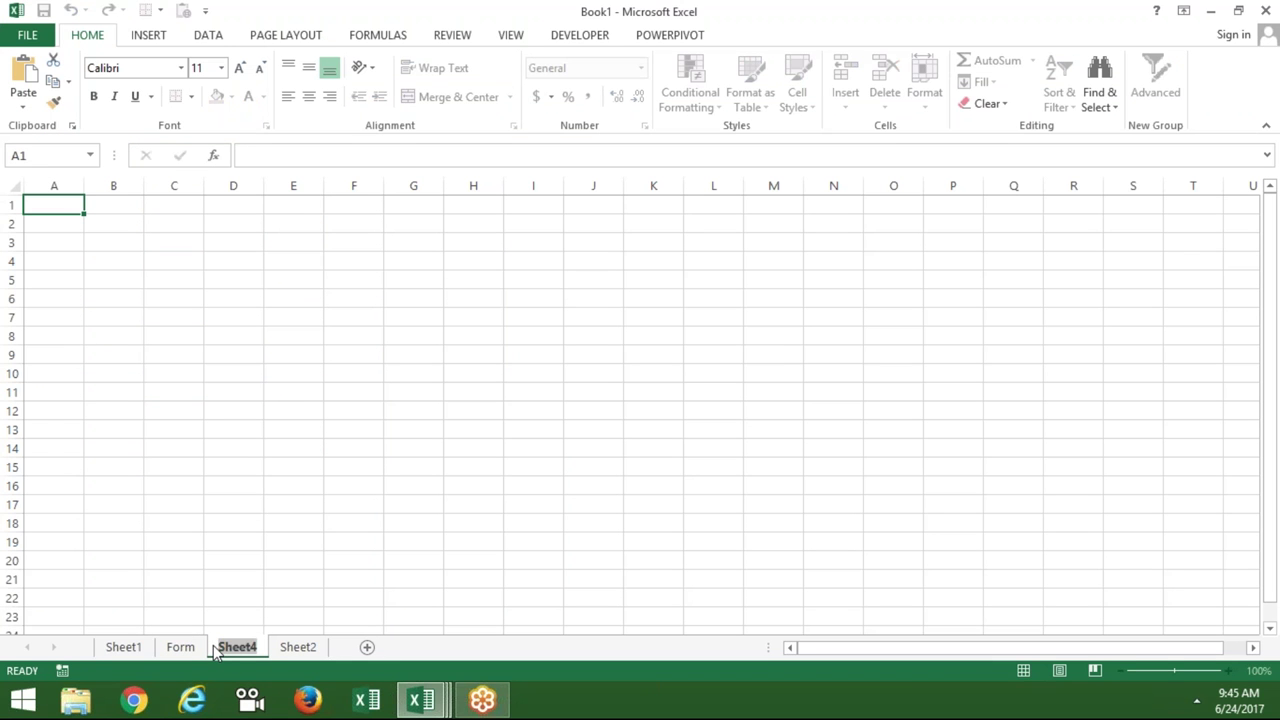
type("Data")
left_click(193, 649)
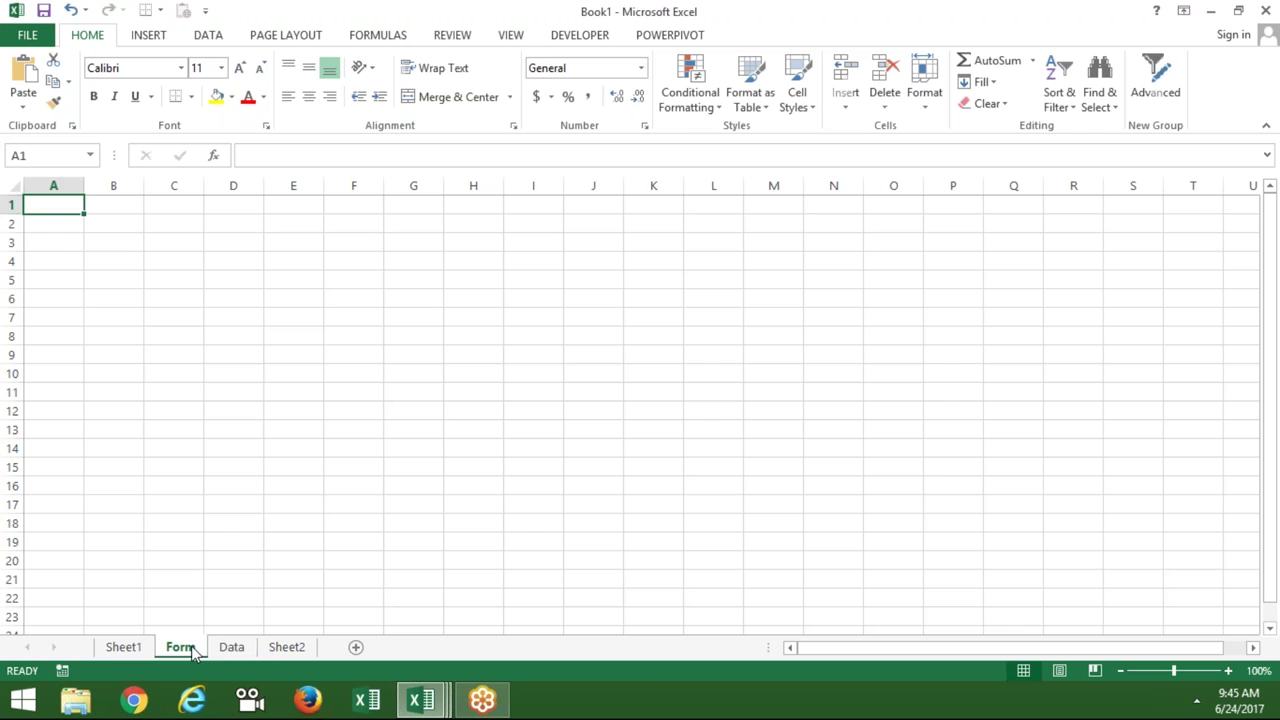
- Enter the labels Name, Roll and Amt in A3, A6 and A9 of Form
left_click(55, 243)
type("Name")
key("Return")
key("Return")
key("Return")
type("Roll")
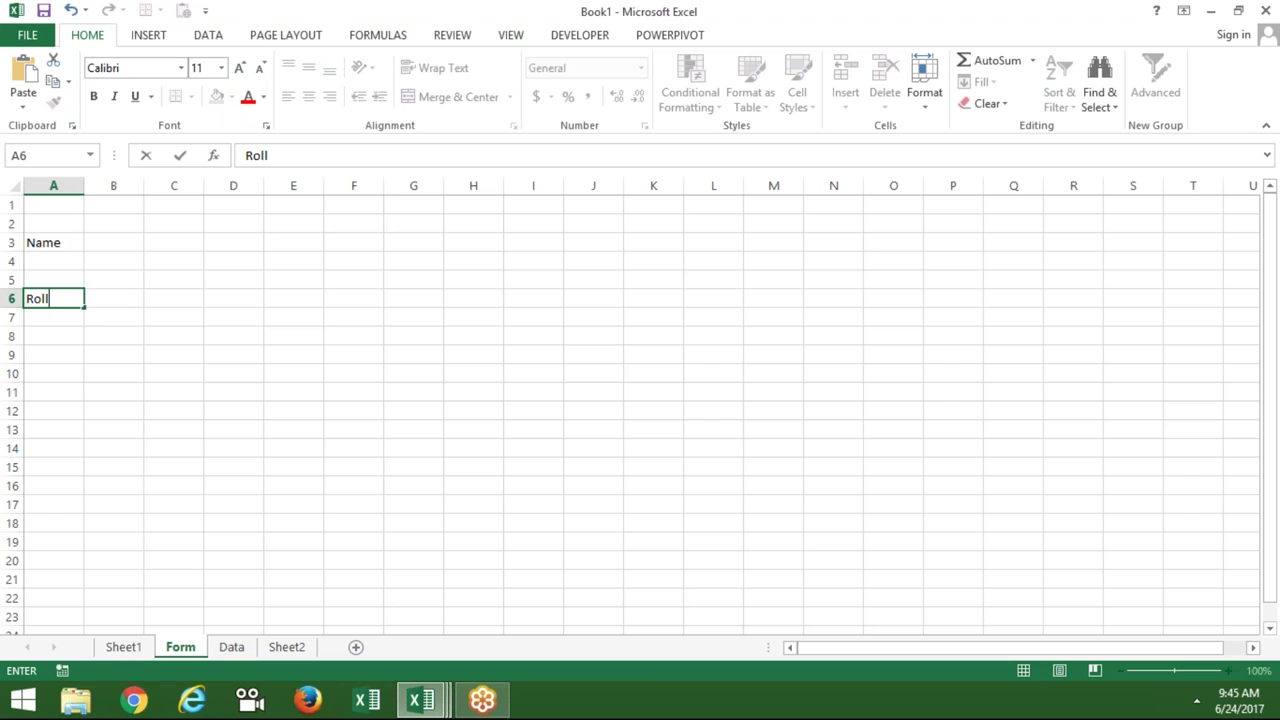
key("Return")
key("Return")
key("Return")
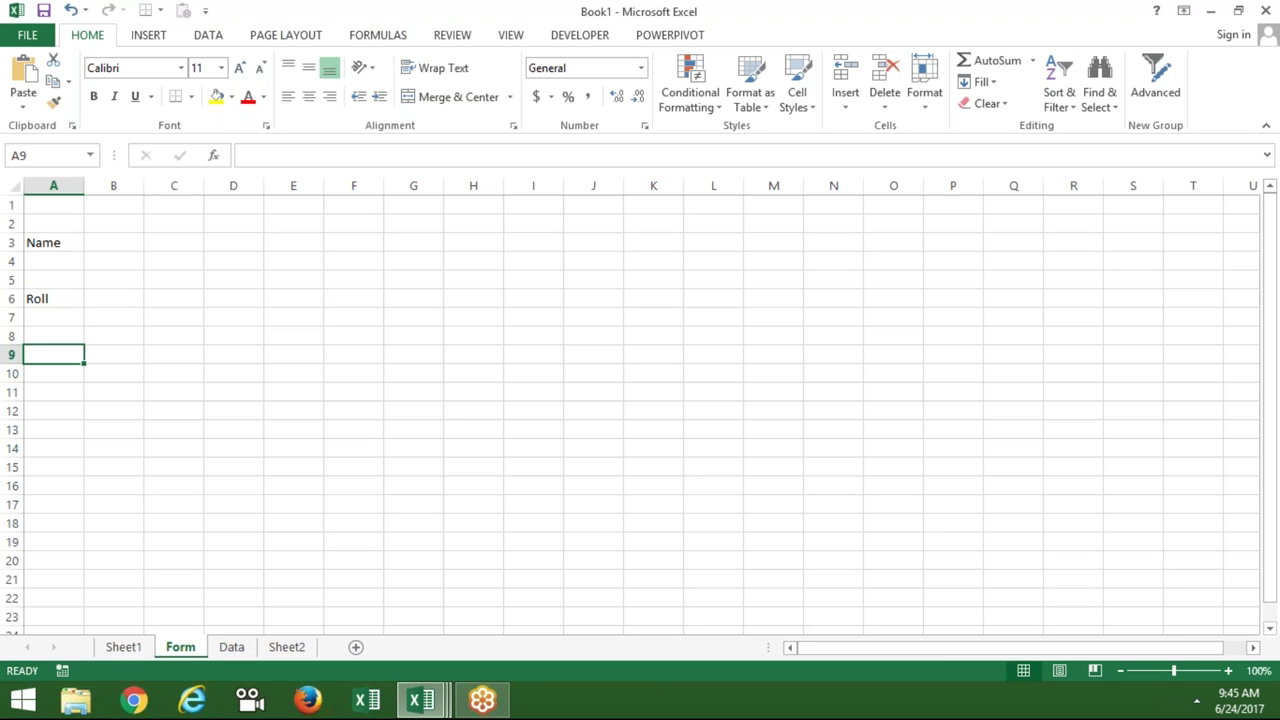
type("Amt")
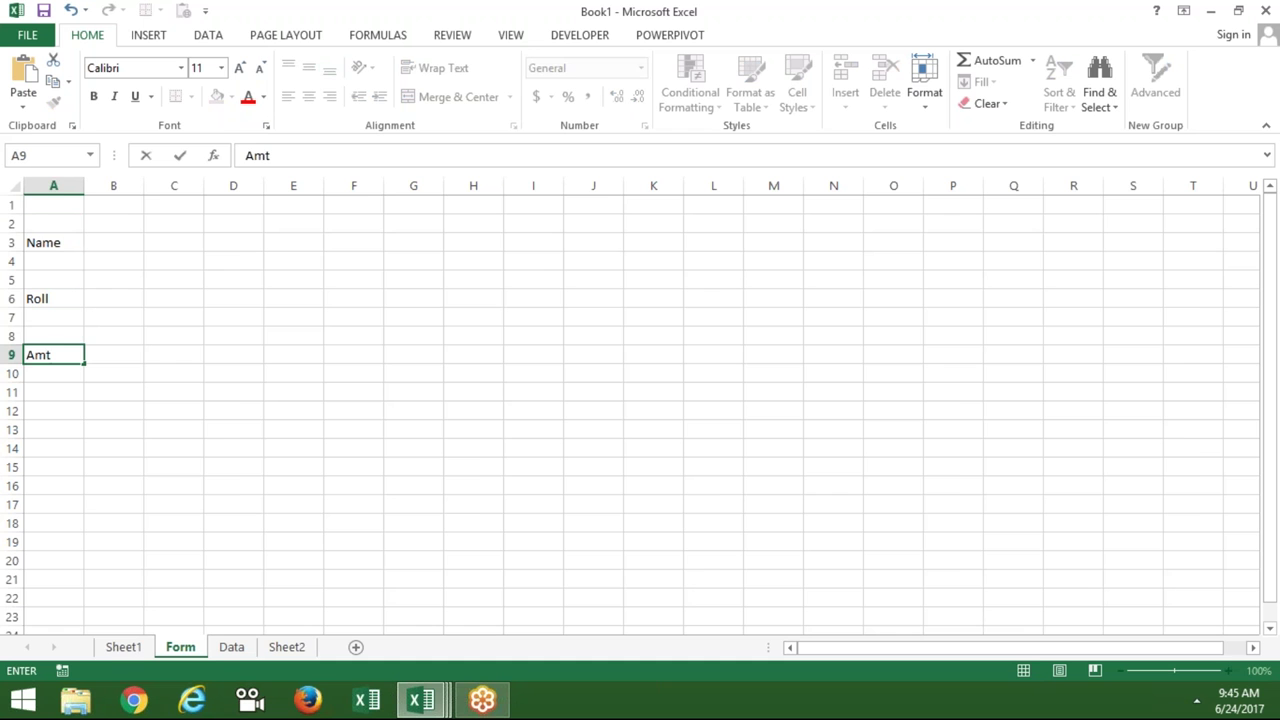
left_click(106, 258)
- Widen column B and fill the input cells B3, B6 and B9 yellow
left_click_drag(144, 192, 180, 192)
left_click(157, 222)
left_click(218, 99)
left_click(131, 298)
left_click(216, 99)
left_click(108, 356)
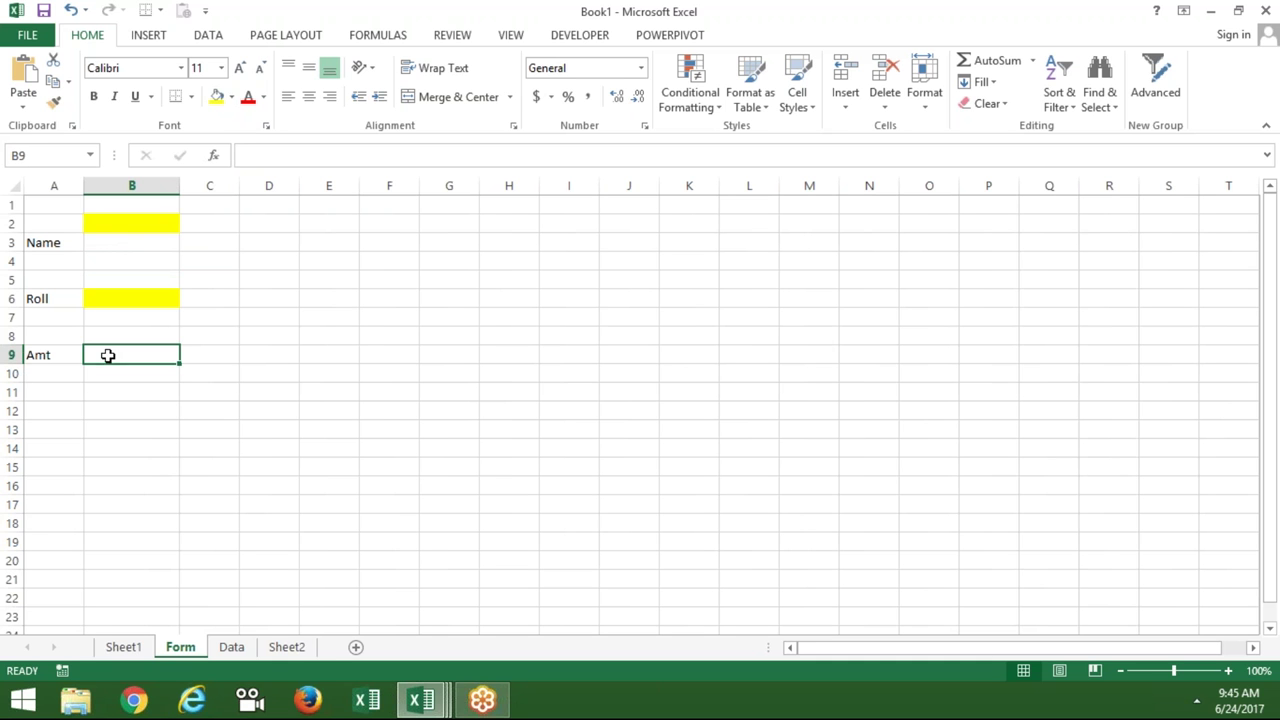
left_click(218, 99)
left_click(282, 449)
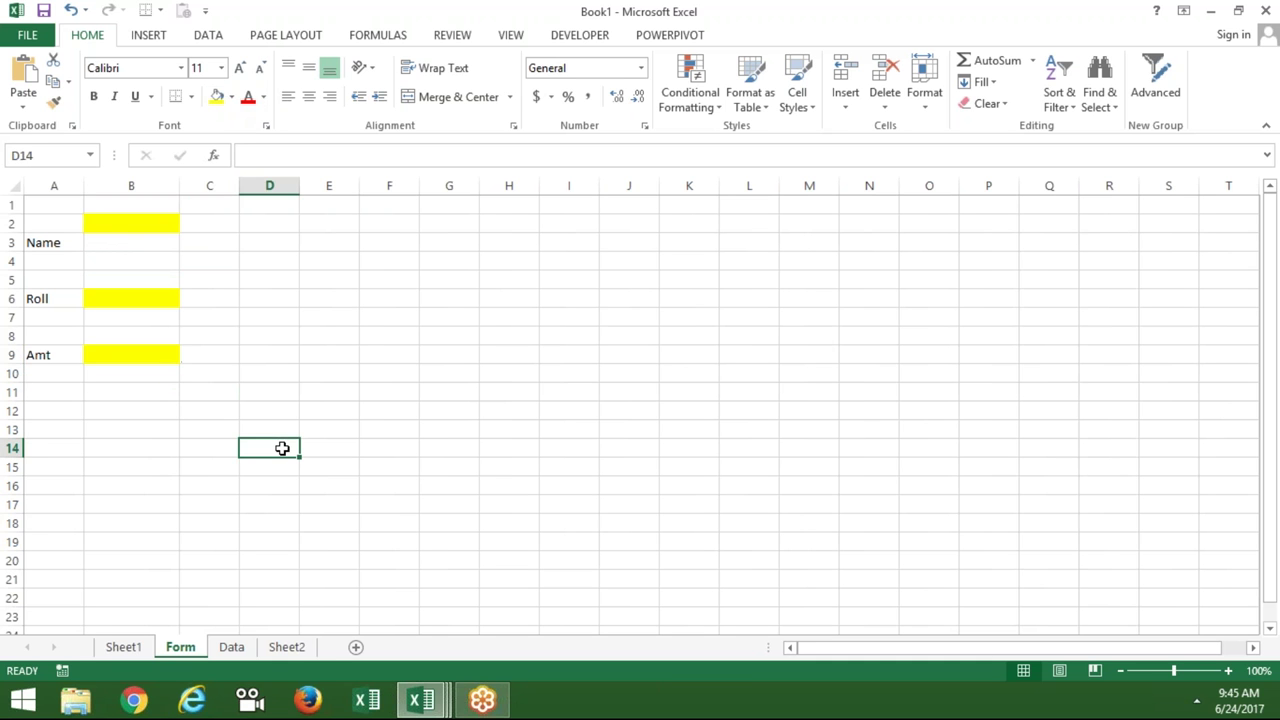
left_click(105, 221)
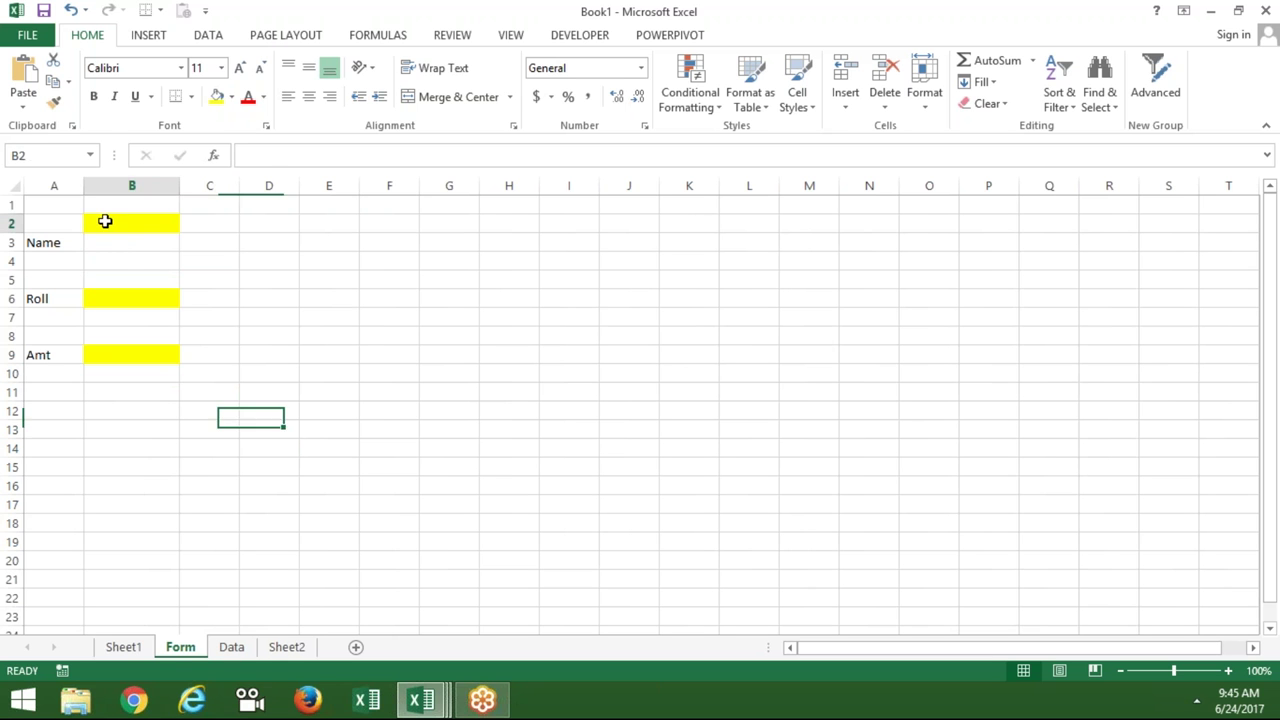
left_click_drag(106, 230, 110, 248)
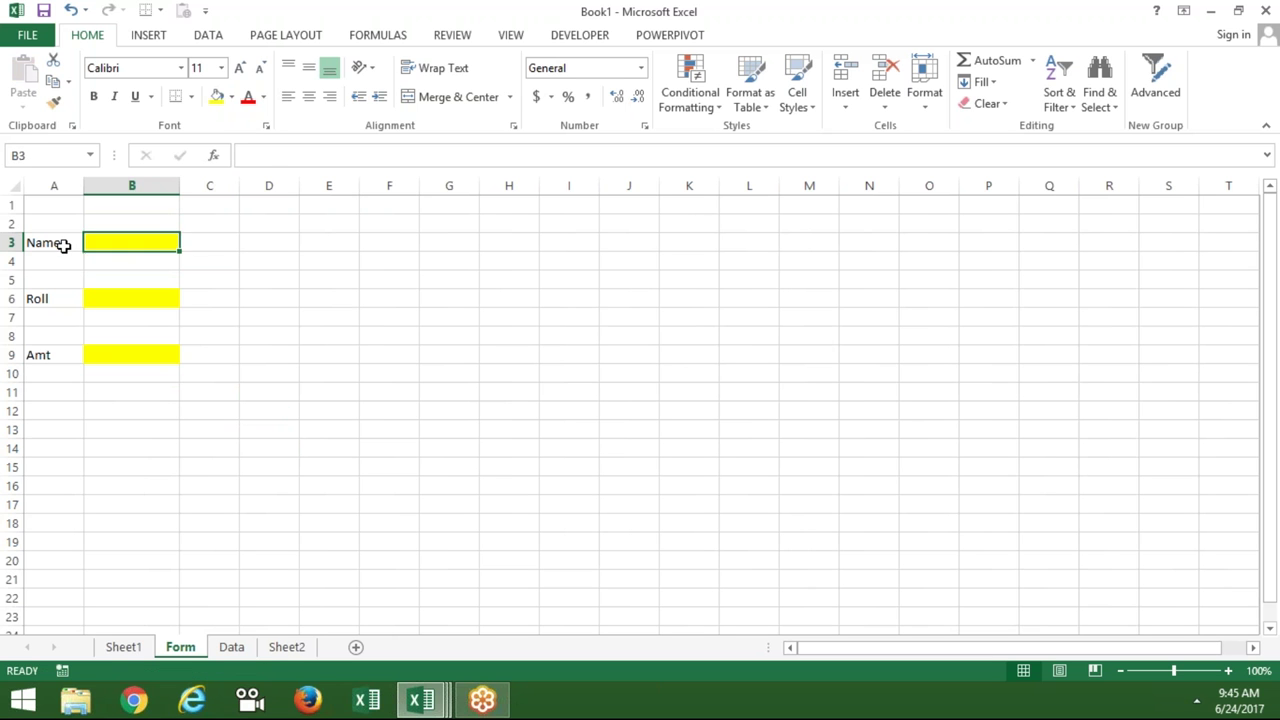
- Copy the Name, Roll and Amt label cells
left_click(63, 245)
left_click(51, 296, "ctrl")
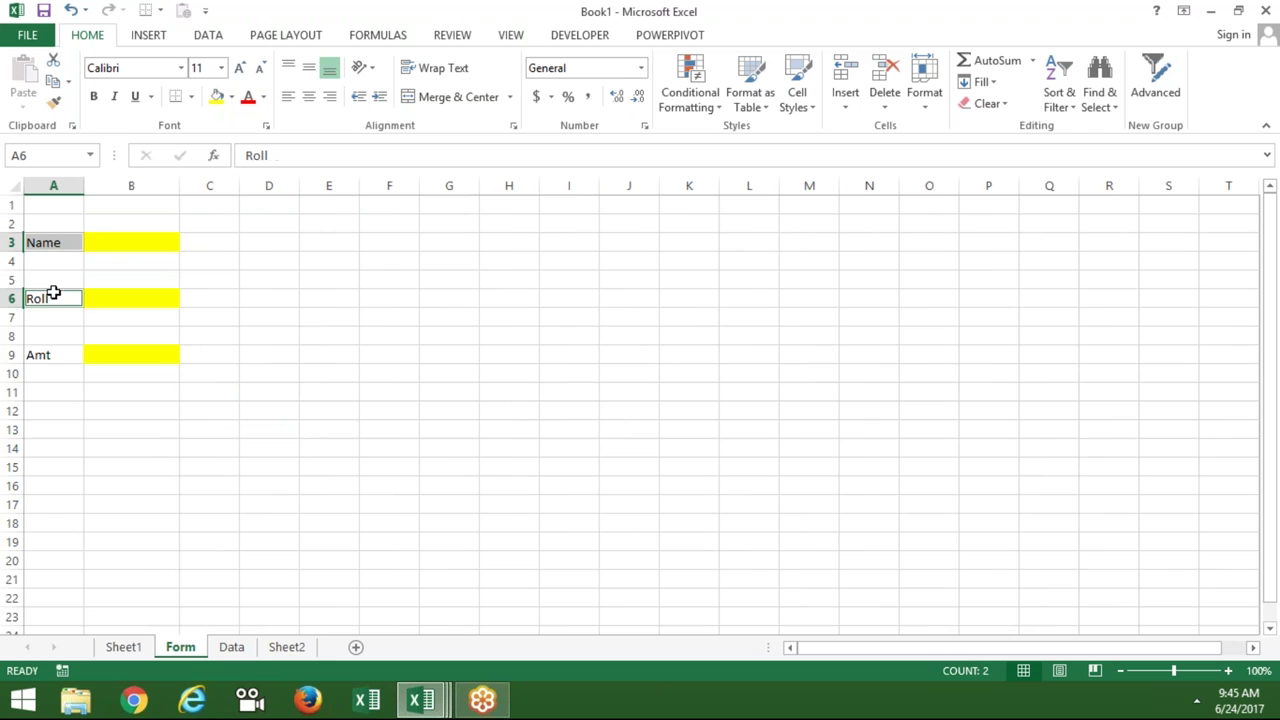
left_click(44, 358, "ctrl")
key("ctrl+c")
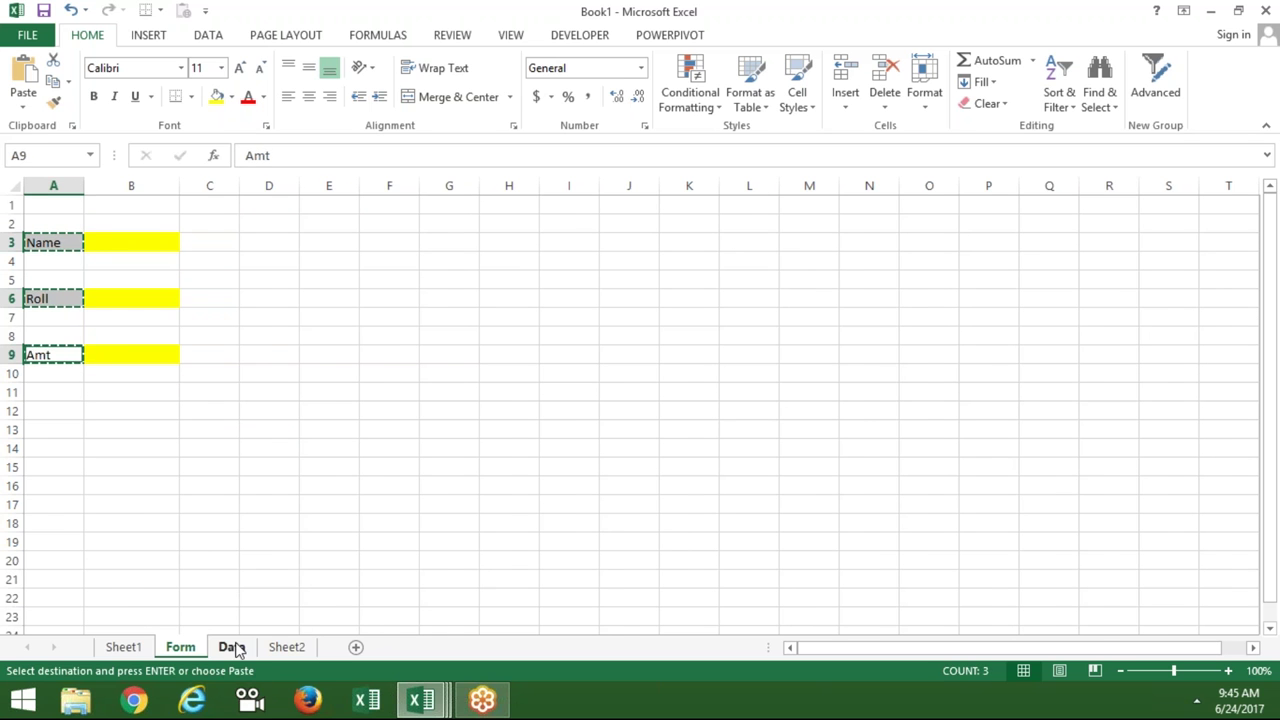
- Paste the labels transposed into Data row 1 as Name, Roll, Amt headers
left_click(231, 647)
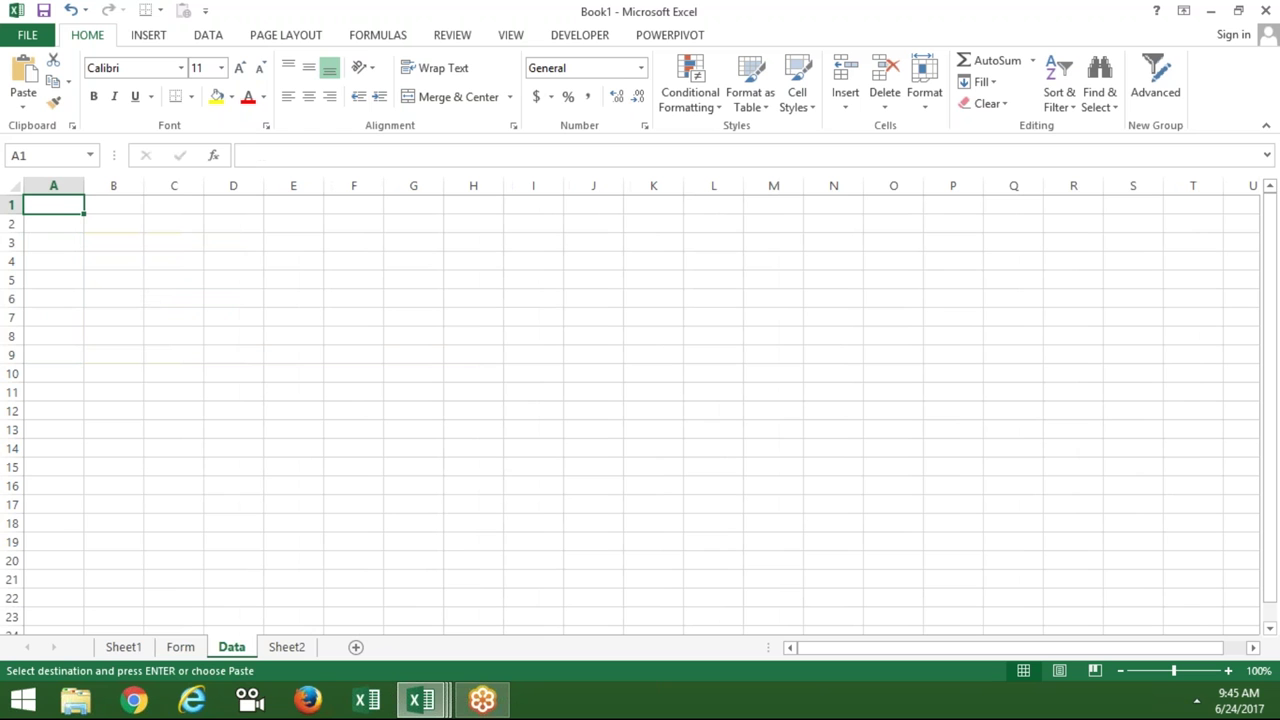
right_click(60, 212)
mouse_move(112, 322)
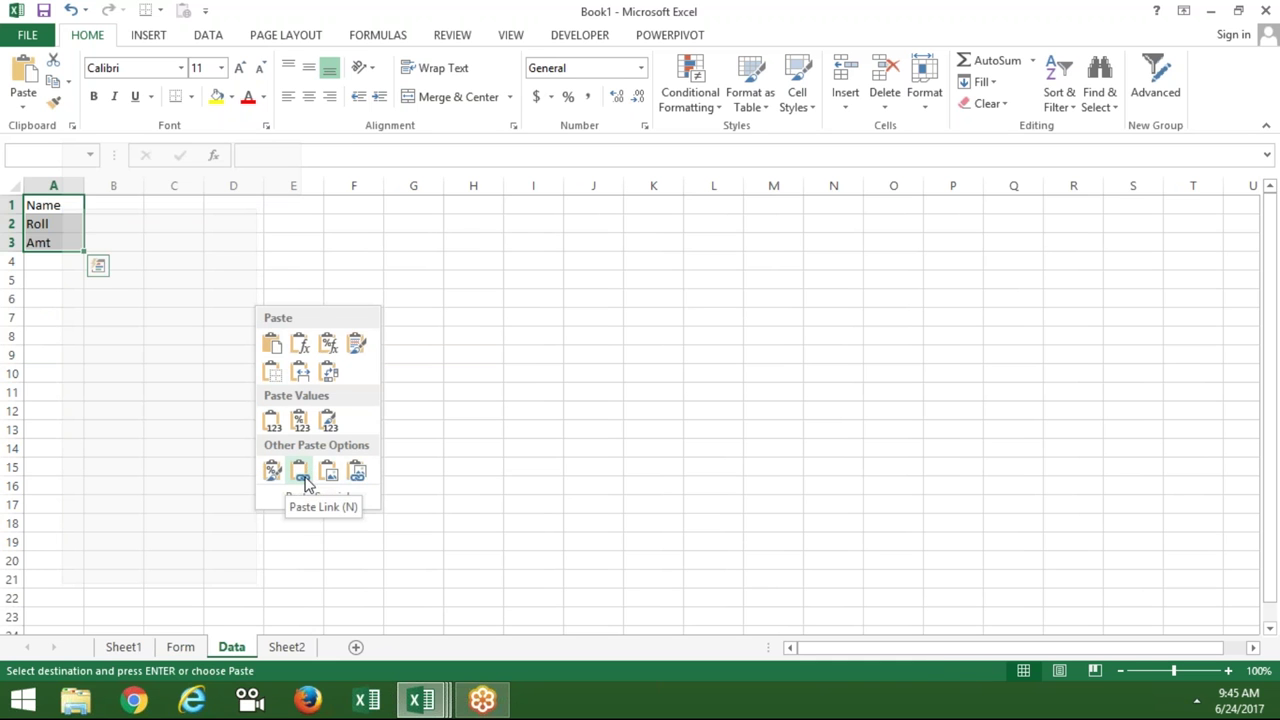
left_click(330, 378)
left_click(293, 354)
- Clear the copy marquee on Form and recheck the Data headers
left_click(182, 648)
key("Escape")
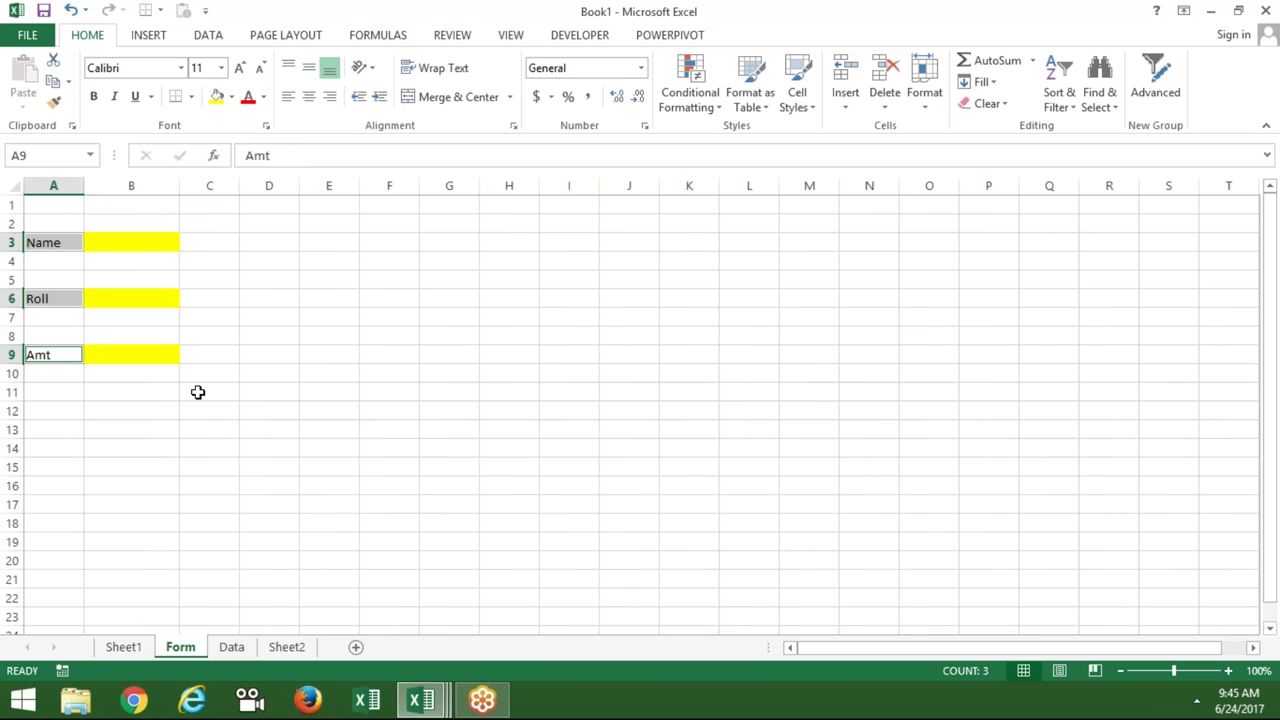
left_click(198, 390)
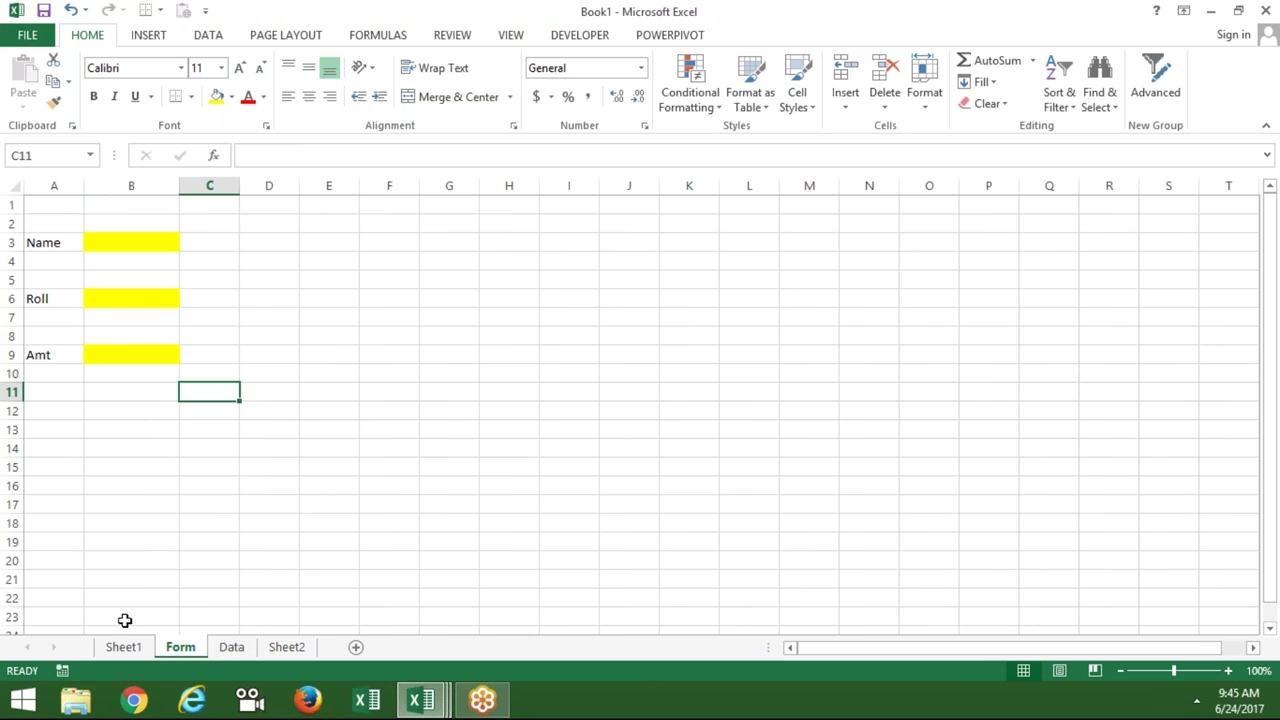
left_click(229, 648)
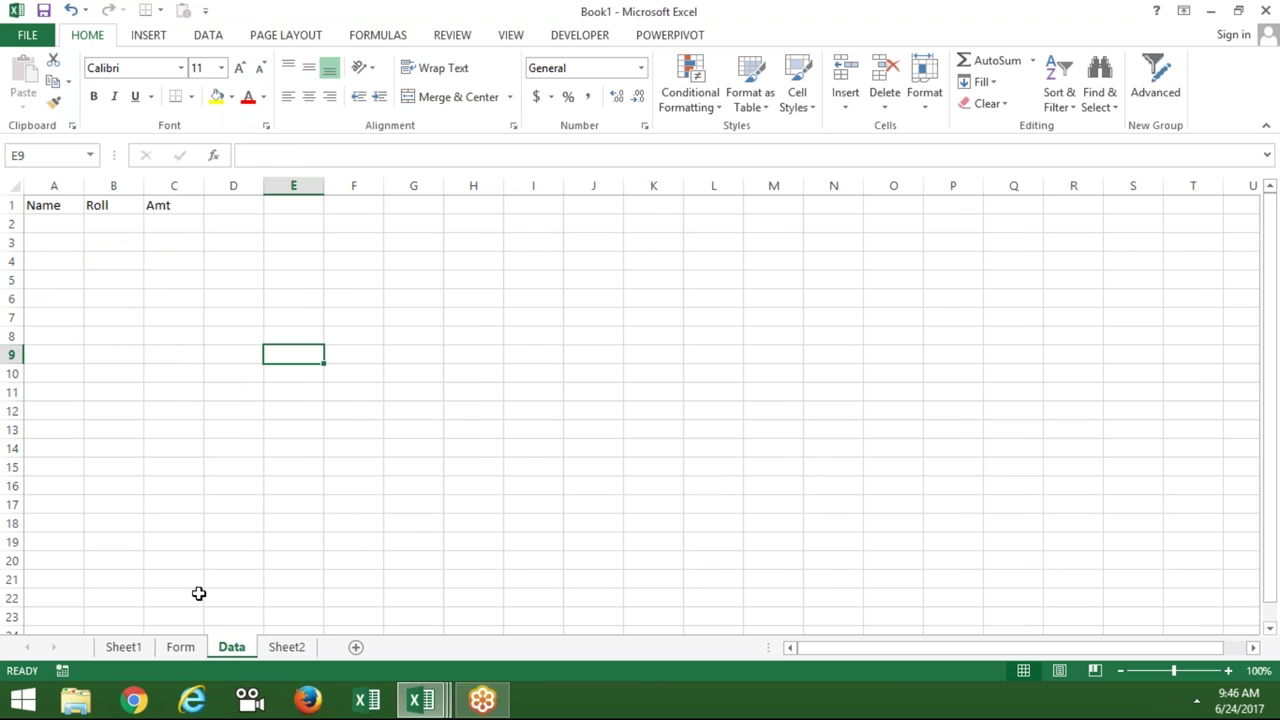
left_click(192, 648)
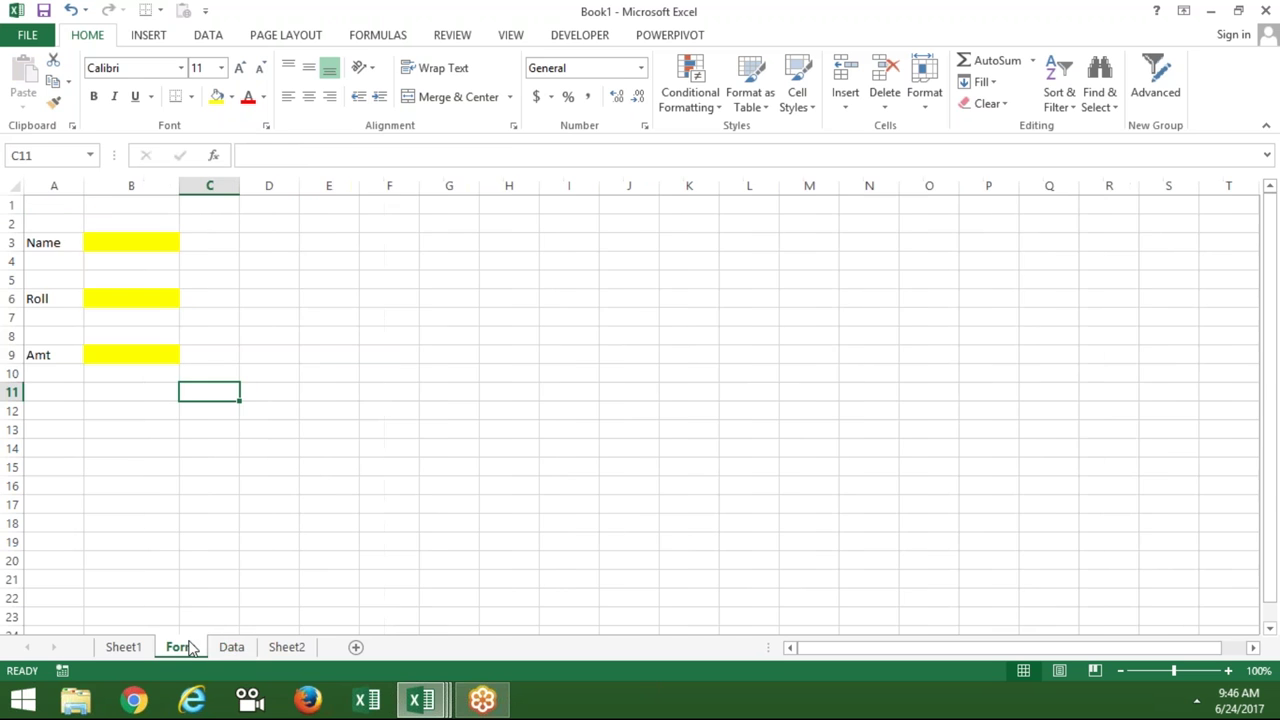
key("alt+F11")
- Add a new Sub send() procedure below the last macro
left_click(267, 528)
type("sub send")
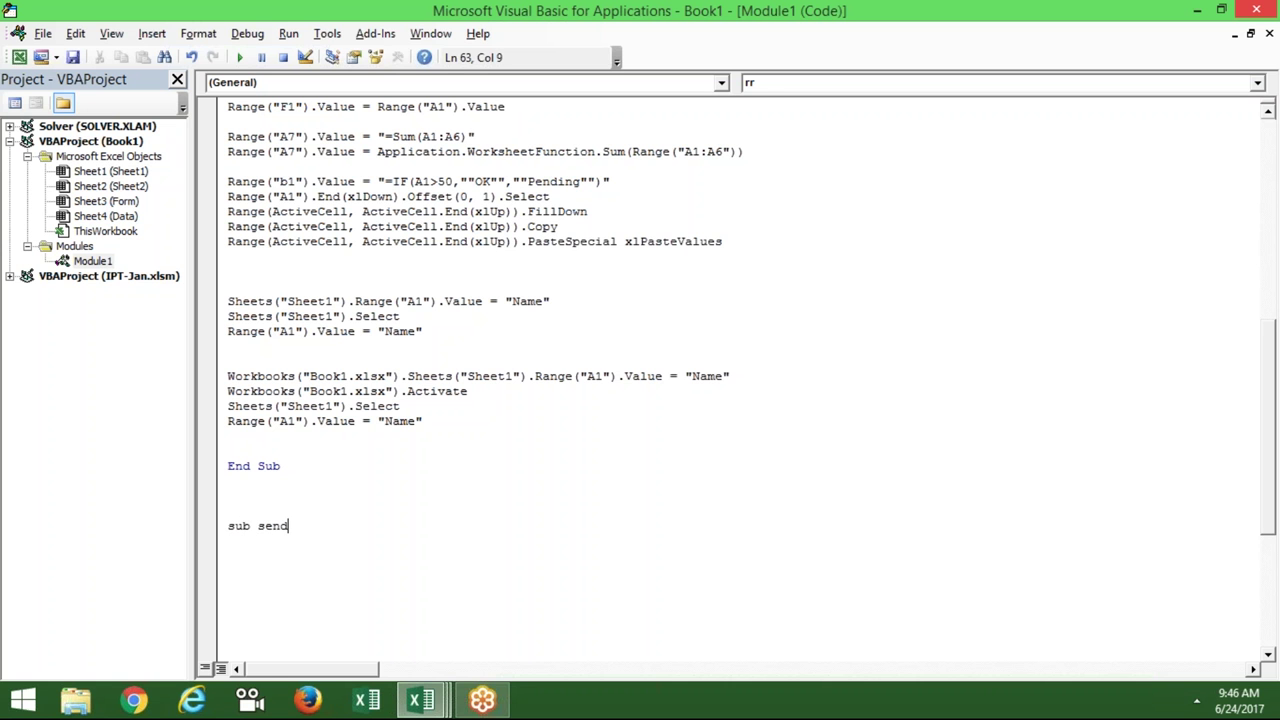
type("()")
key("Return")
key("Return")
key("Return")
key("Return")
key("Return")
key("Return")
key("Return")
key("Return")
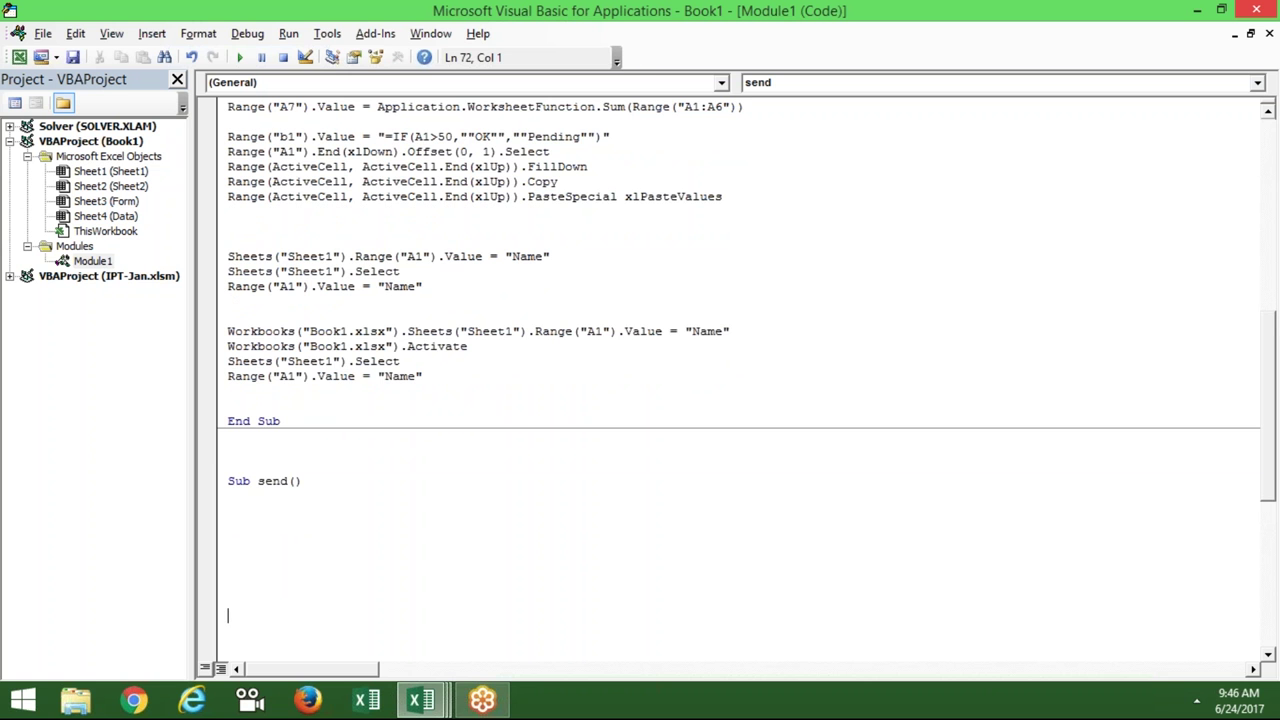
key("Up")
key("Up")
key("Up")
key("Up")
key("Up")
key("Up")
key("Up")
type("range")
type("(")
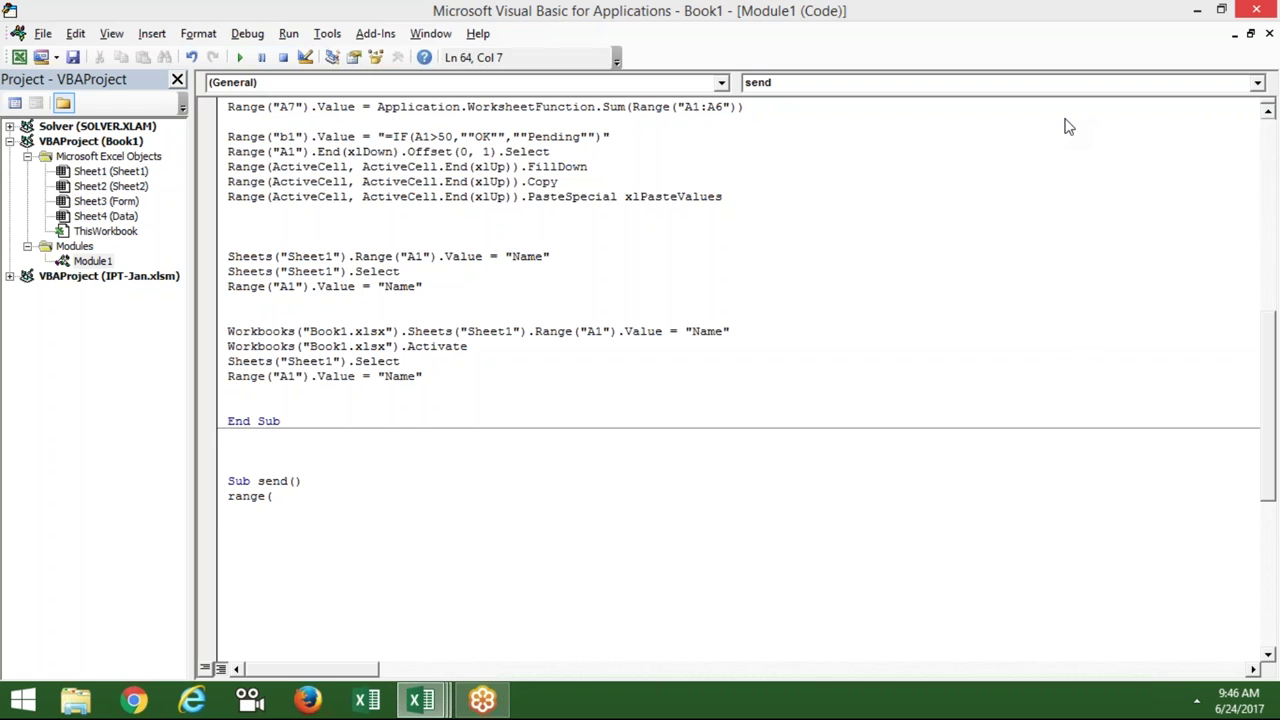
left_click(287, 500)
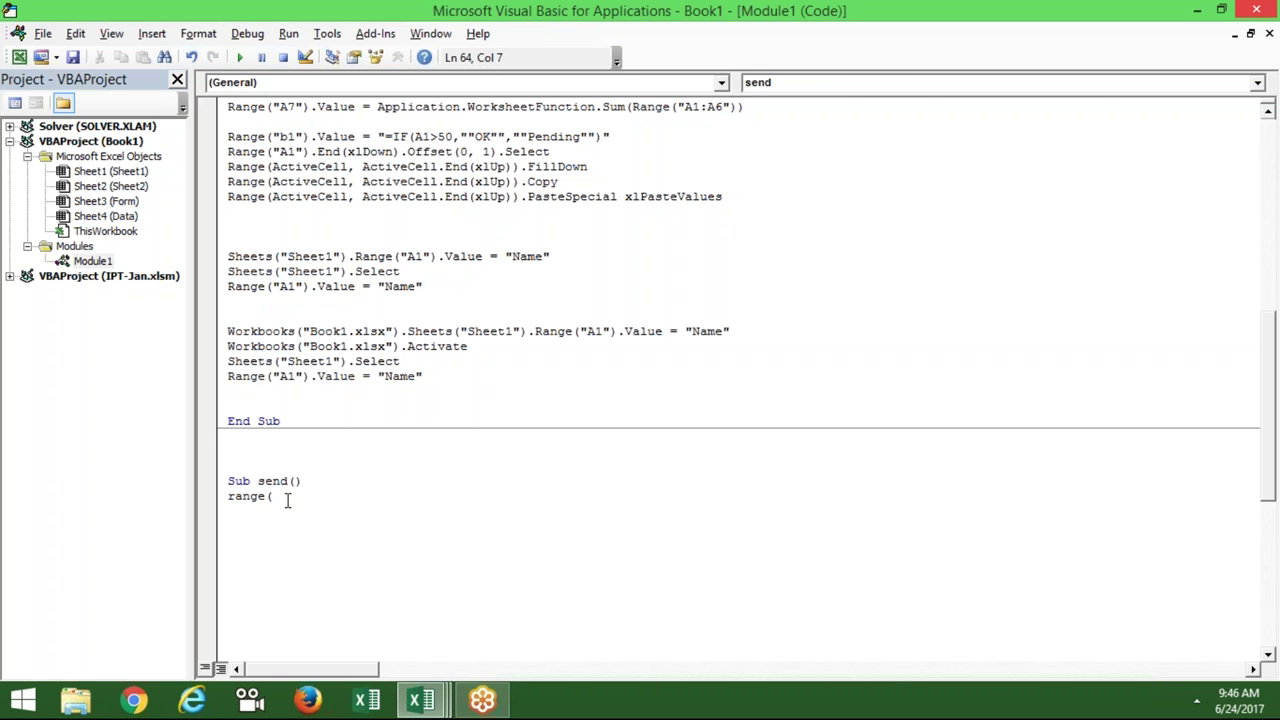
key("BackSpace")
key("BackSpace")
key("BackSpace")
key("BackSpace")
key("BackSpace")
key("BackSpace")
- Check on the Data sheet that A2 is column A's first empty row
key("alt+F11")
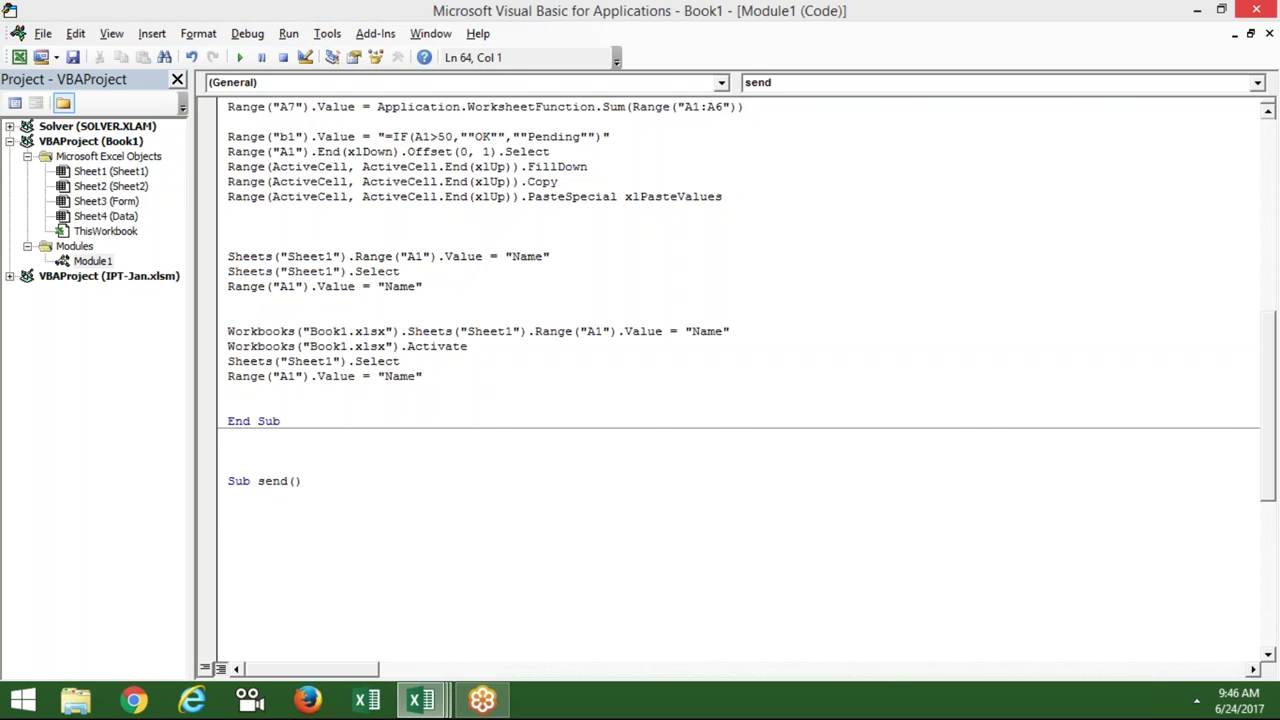
left_click(225, 649)
left_click(80, 566)
key("ctrl+Home")
key("Down")
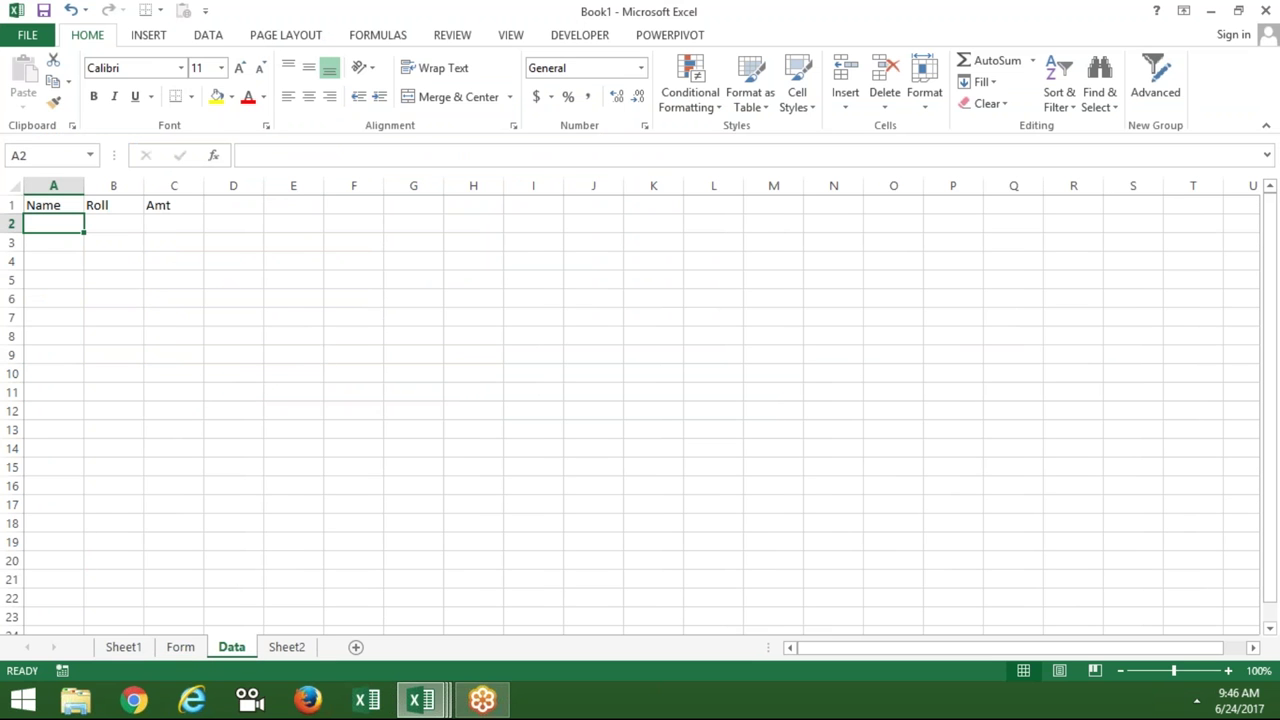
key("alt+F11")
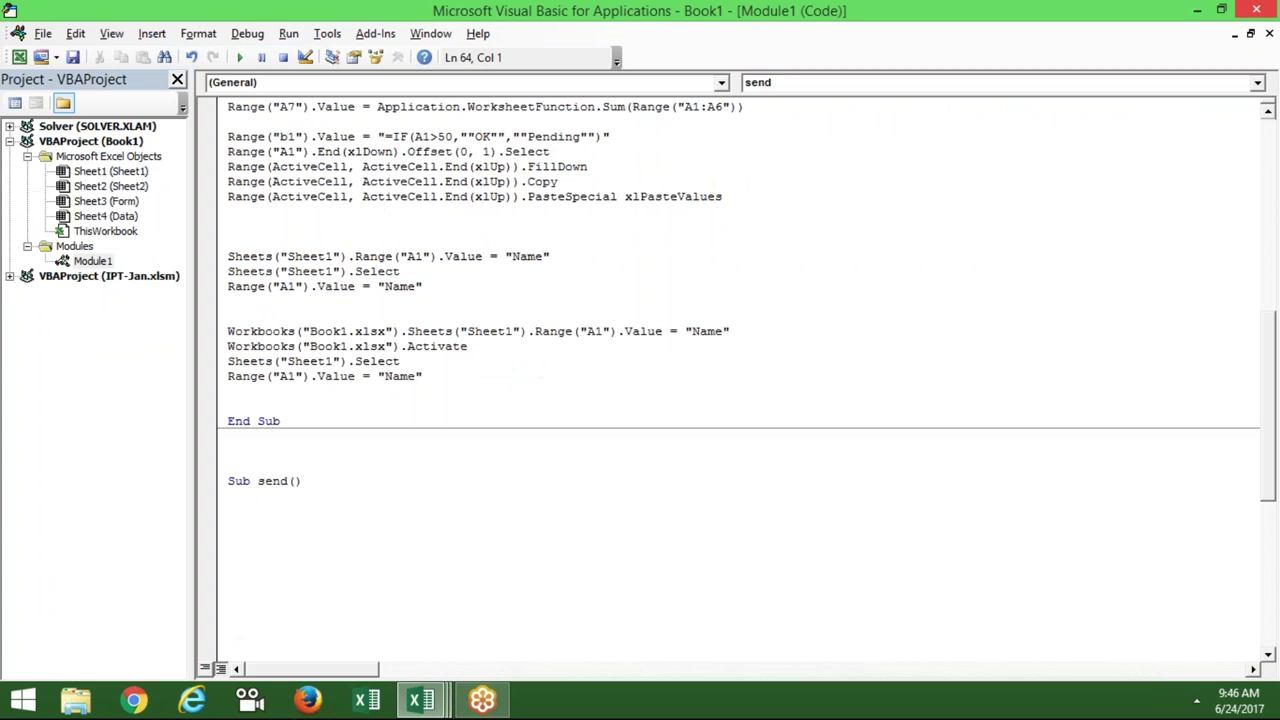
- Type Range("A65000").End(xlUp).Offset(1,0).Value= as the send macro's first line
type("range(\"A")
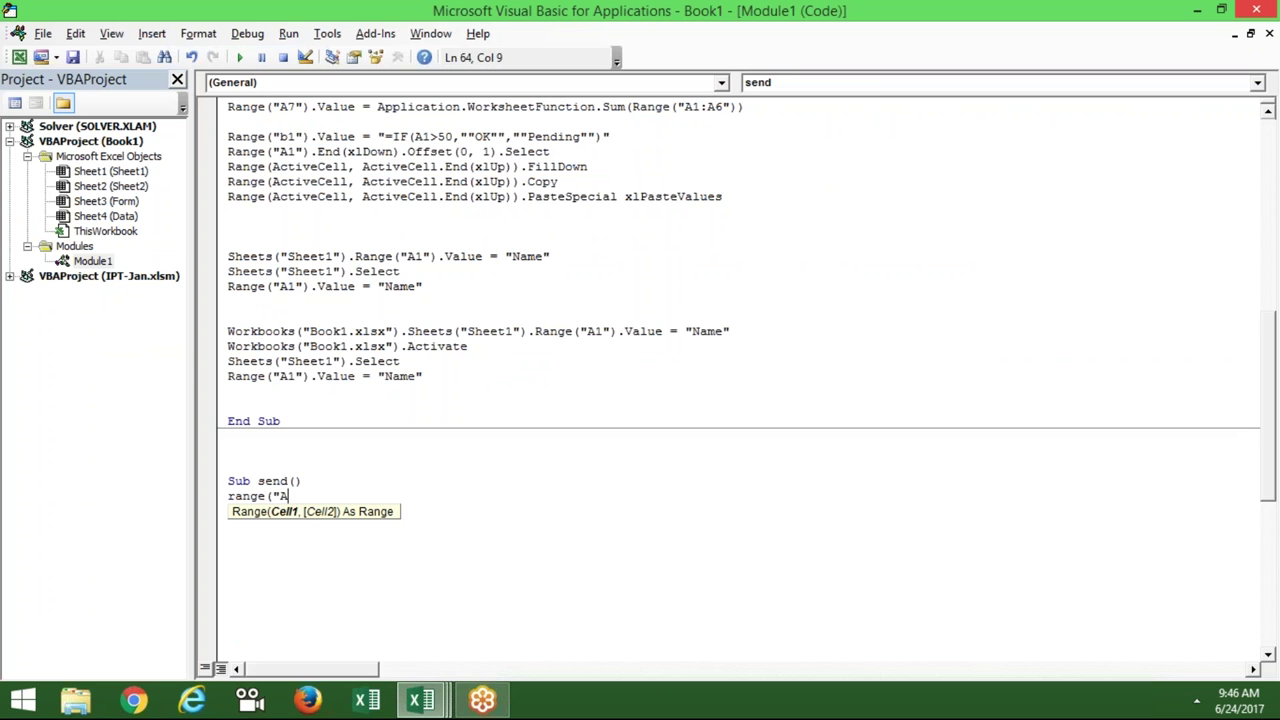
type("65000\"")
type(").e")
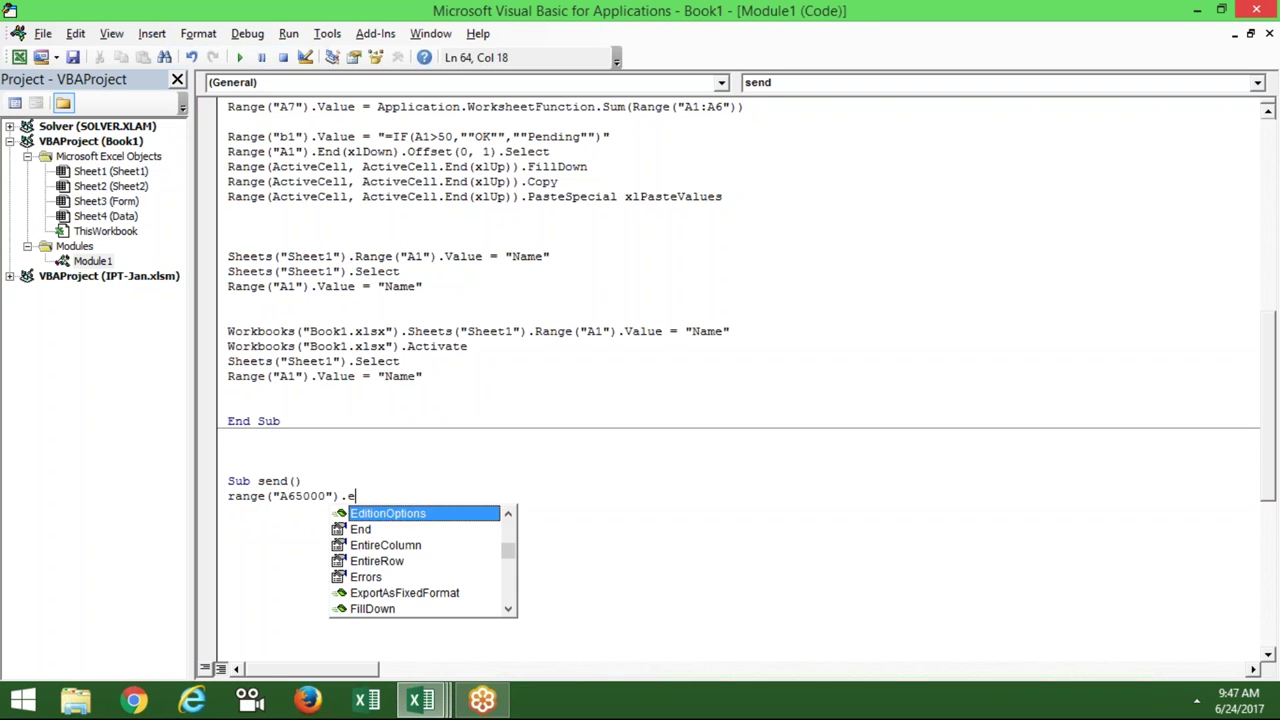
type("n")
key("Tab")
type("(")
key("Down")
key("Down")
key("Down")
key("Down")
key("Tab")
type(").of")
key("Tab")
type("(")
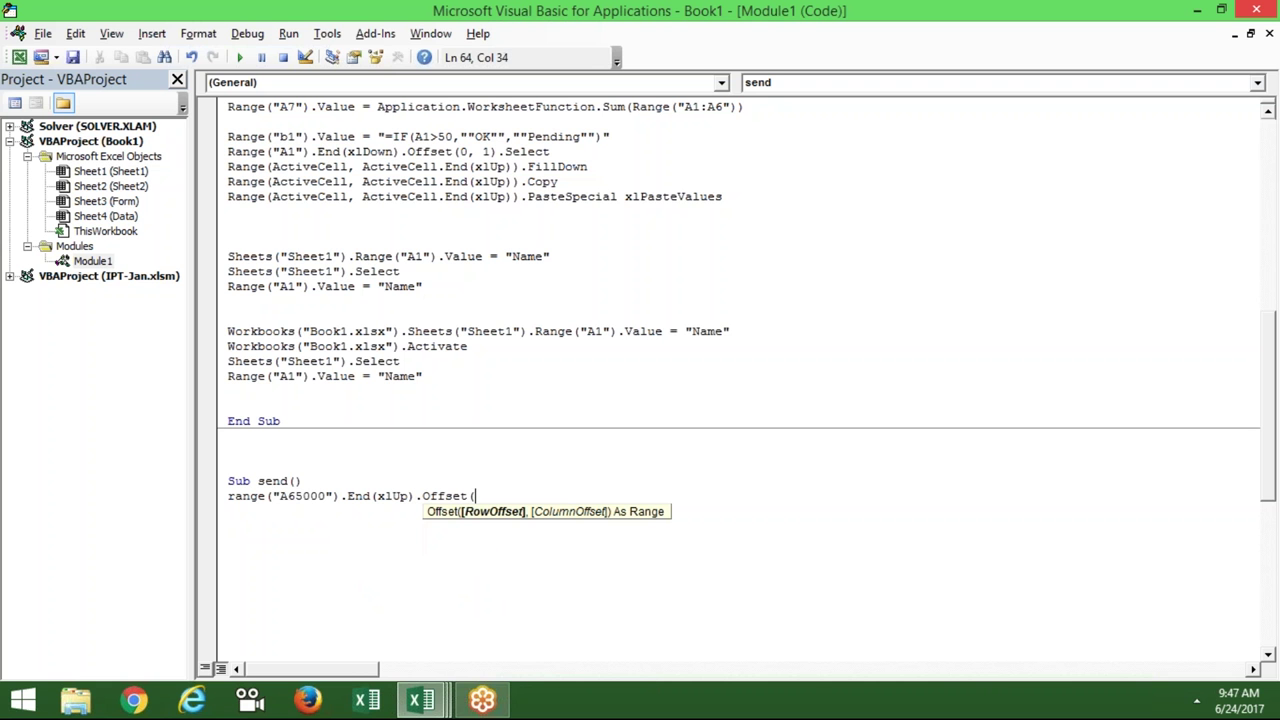
type("1,0).v")
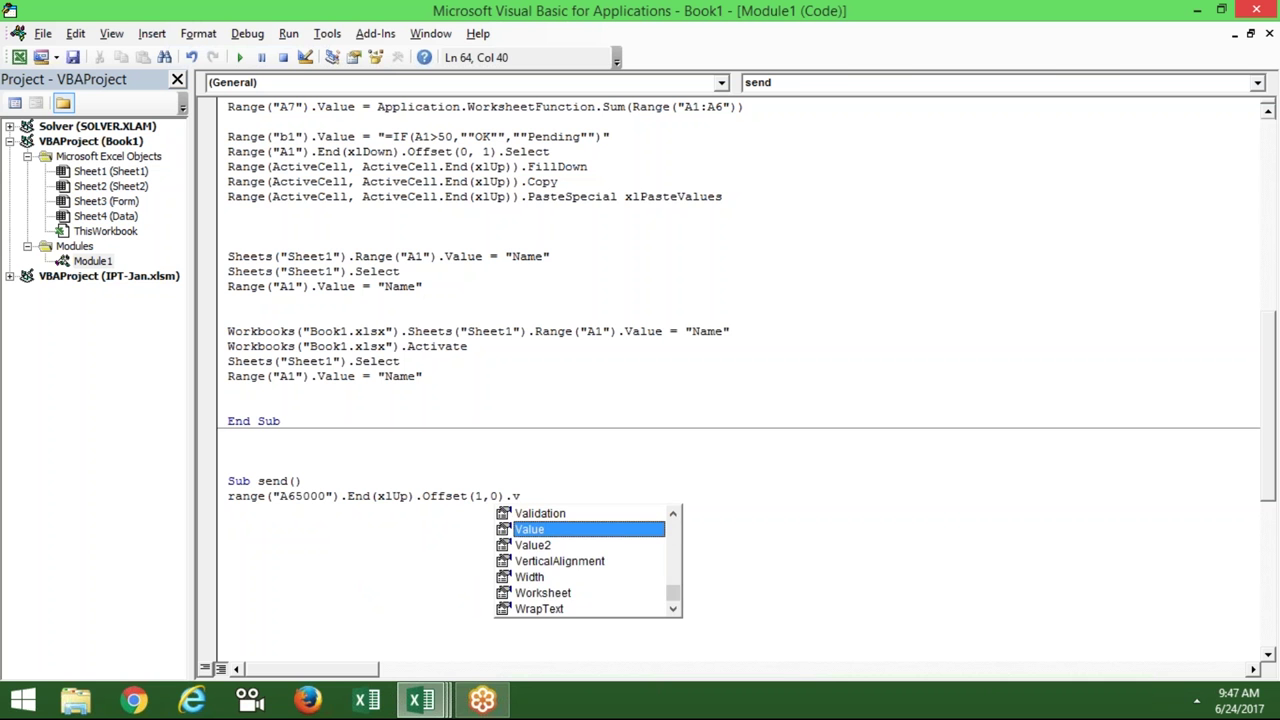
key("Tab")
type("=")
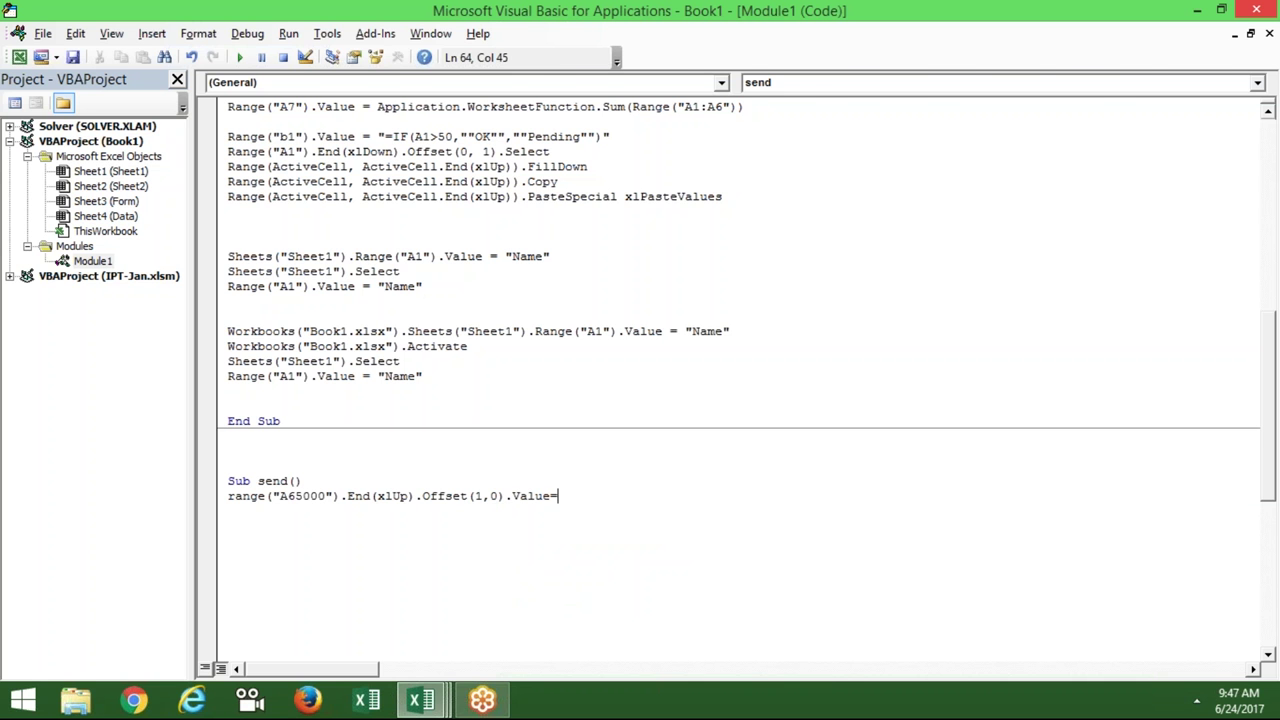
key("alt+F11")
- Finish the send line with Range("B3").Value and prefix it with Sheets("Data")
left_click(178, 649)
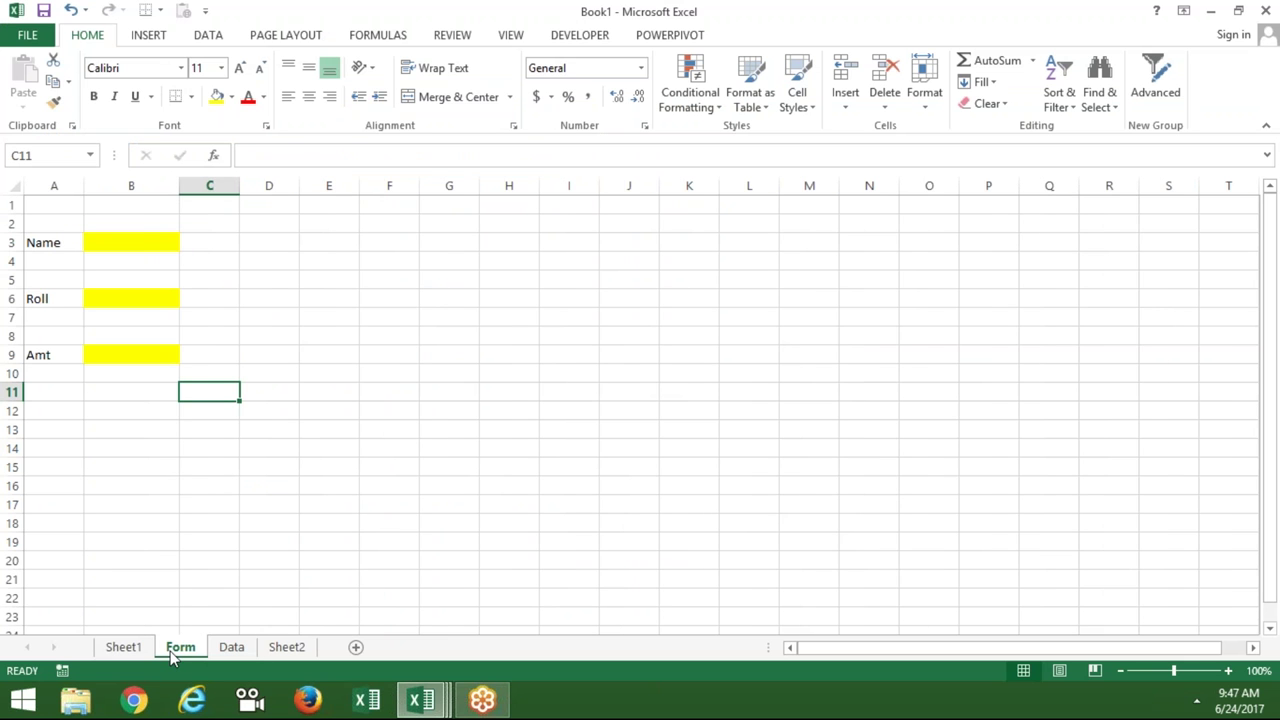
key("alt+Tab")
key("alt+Tab")
key("alt+Tab")
type("range(\"B3\"")
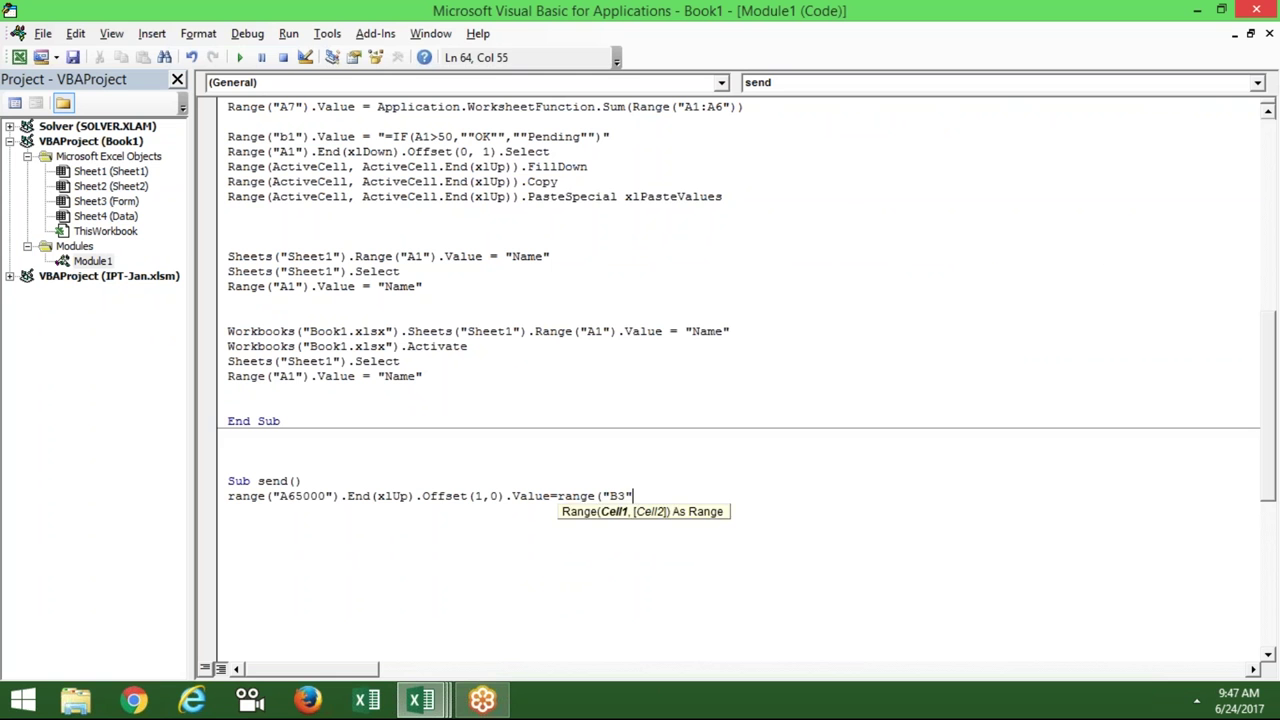
type(").")
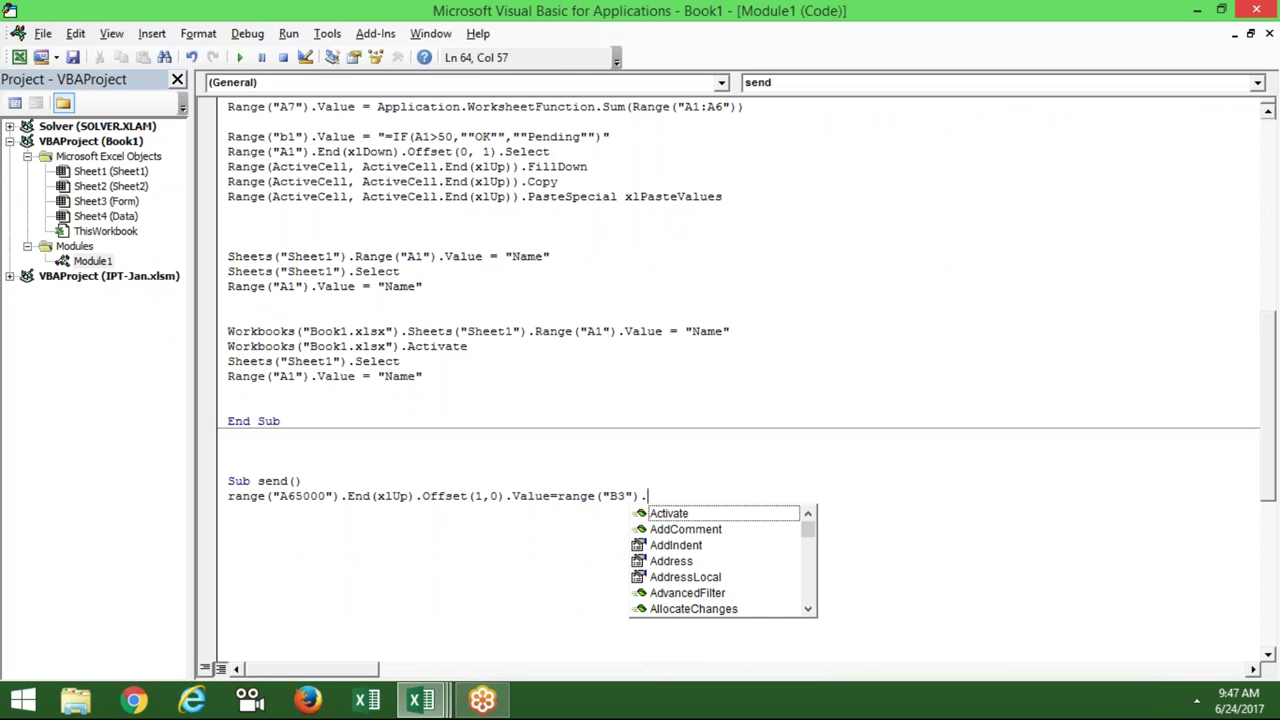
type("v")
key("Down")
key("Tab")
key("Return")
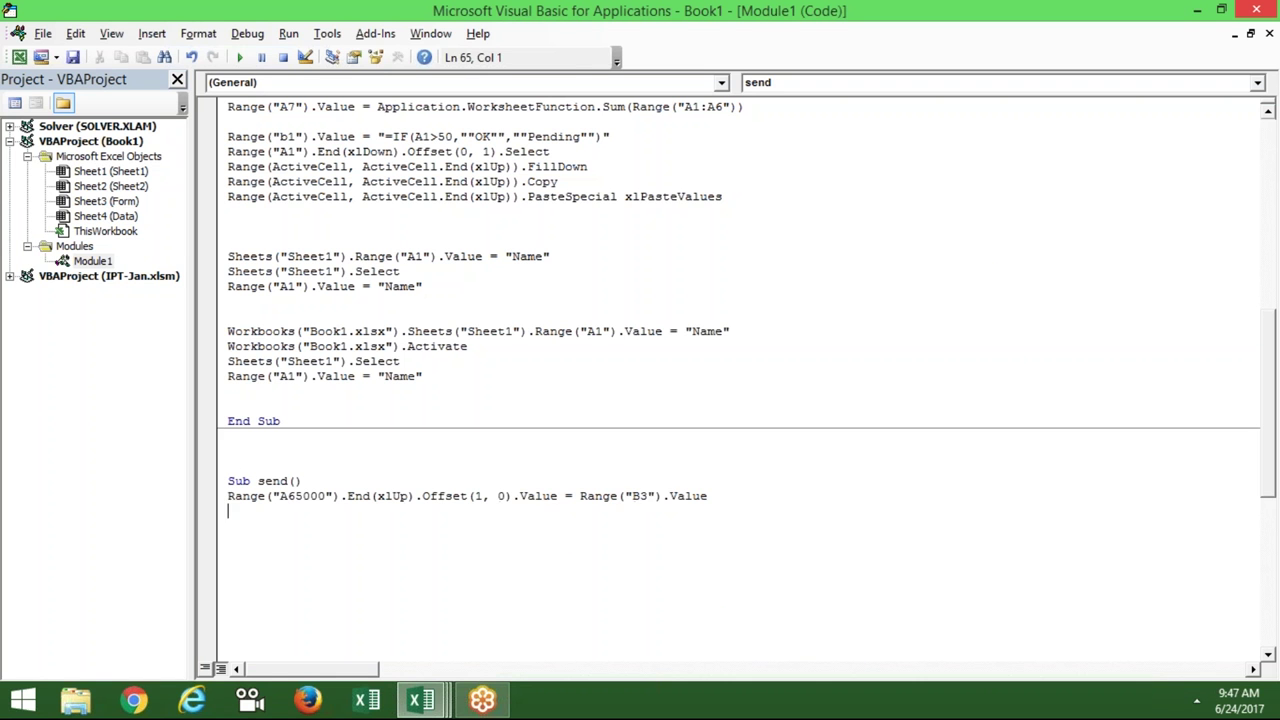
left_click(228, 496)
type("sheets")
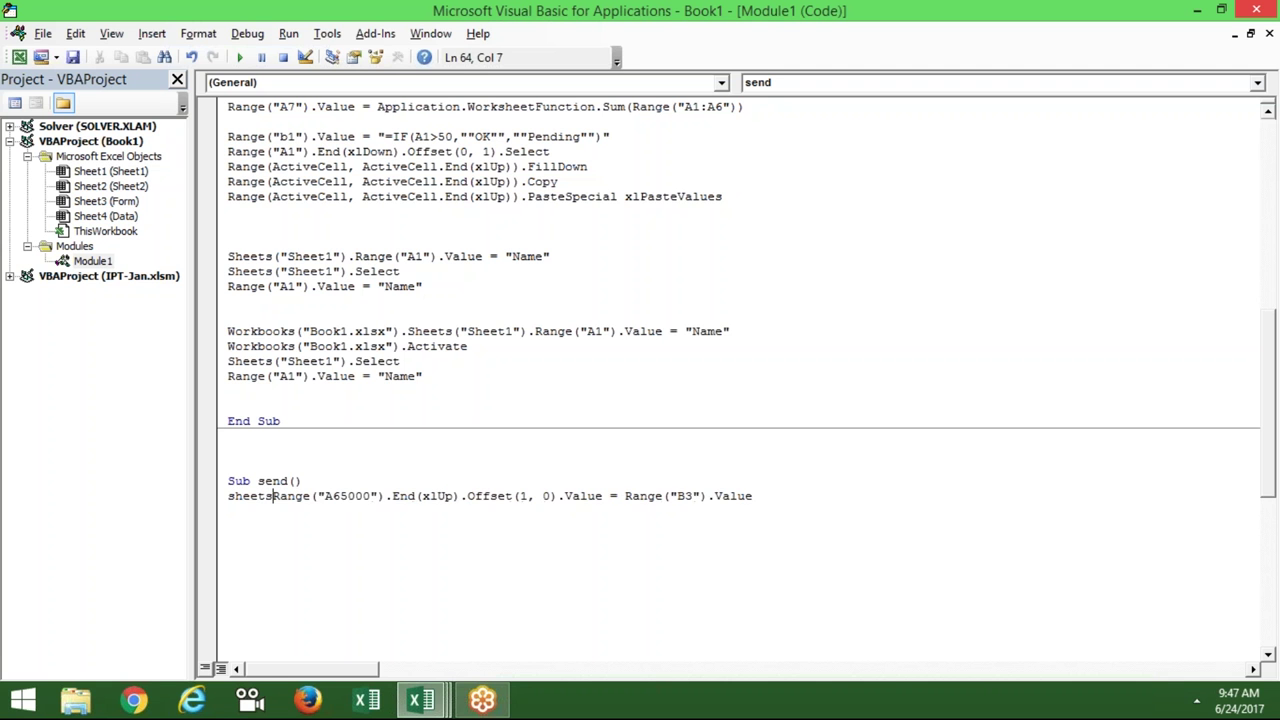
type("(\"Data\"")
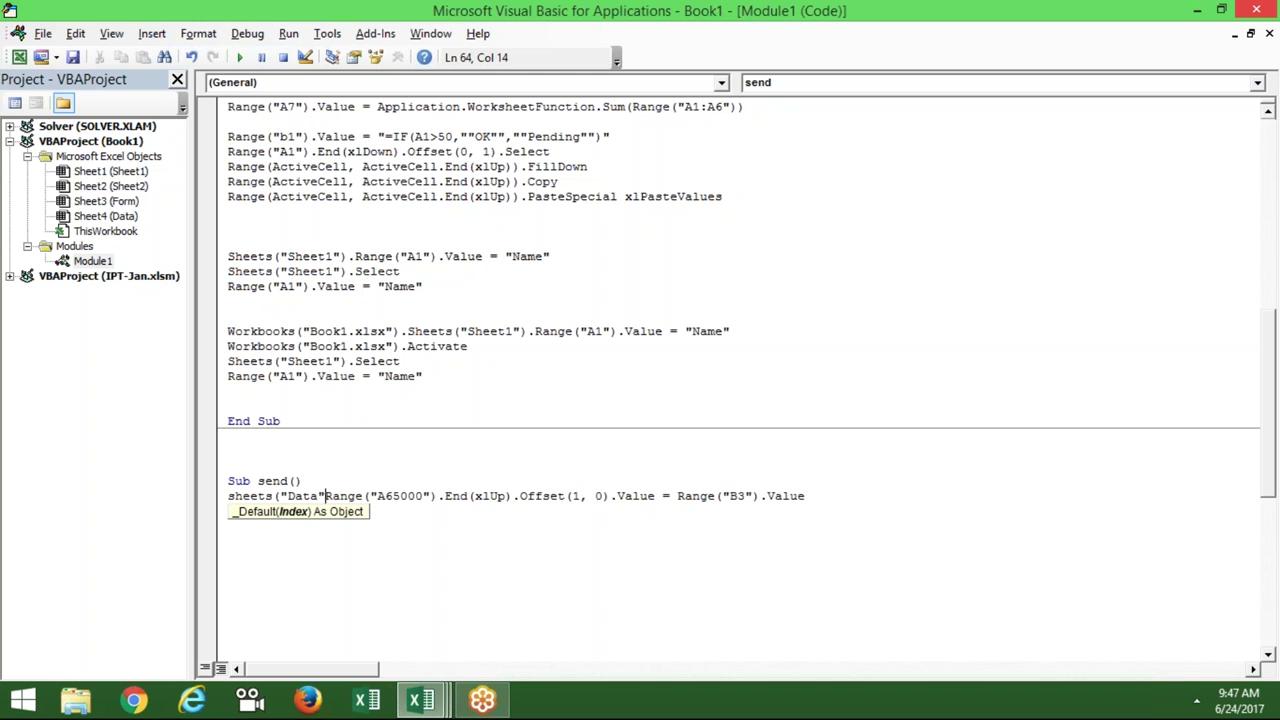
type(").")
left_click(326, 551)
- Verify on the Data sheet that column A's next empty row is A2
key("alt+F11")
left_click(231, 647)
left_click(82, 619)
key("ctrl+Down")
key("ctrl+Up")
left_click(54, 224)
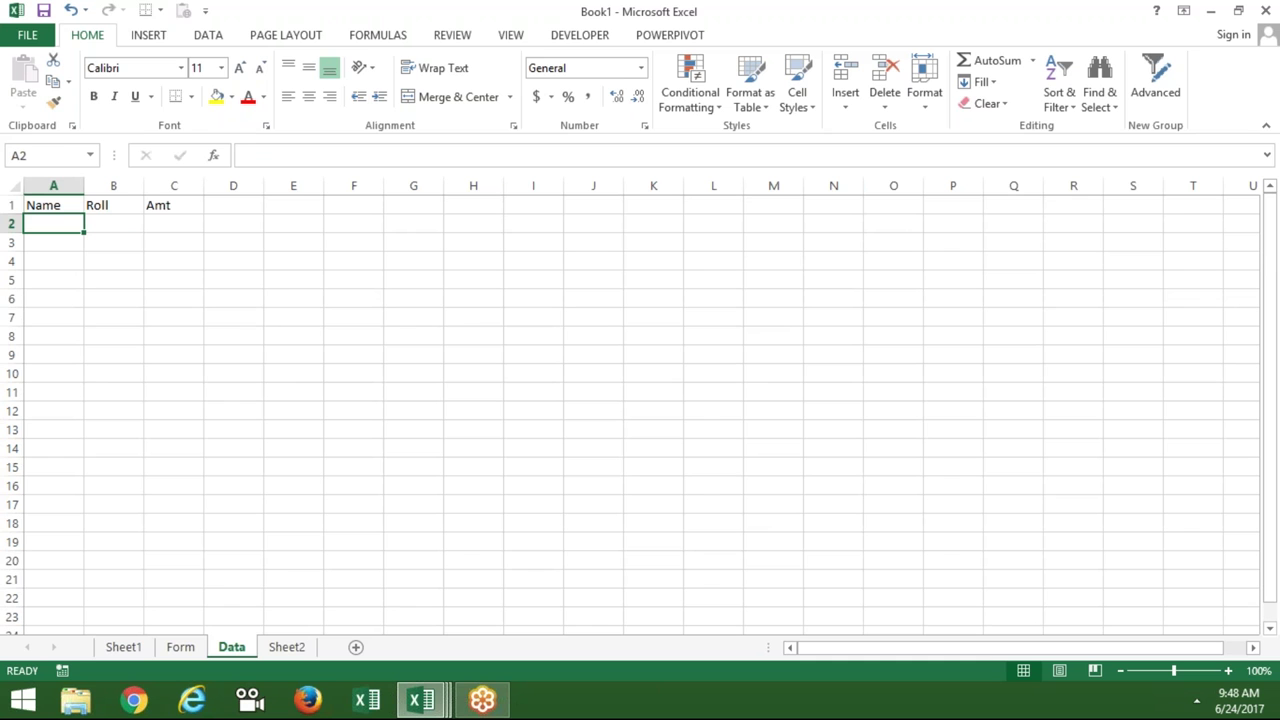
key("alt+F11")
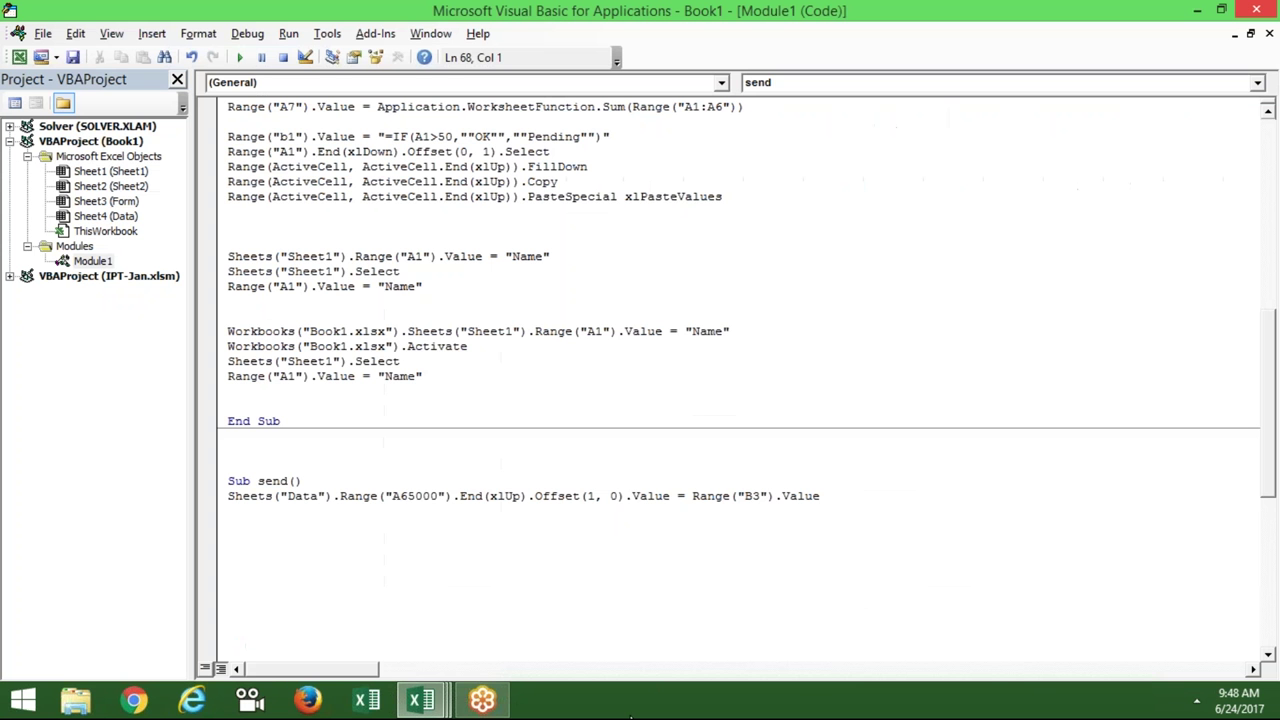
- Review the send line against the Form sheet, highlighting its Sheets("Data") prefix
left_click(691, 494)
key("alt+Tab")
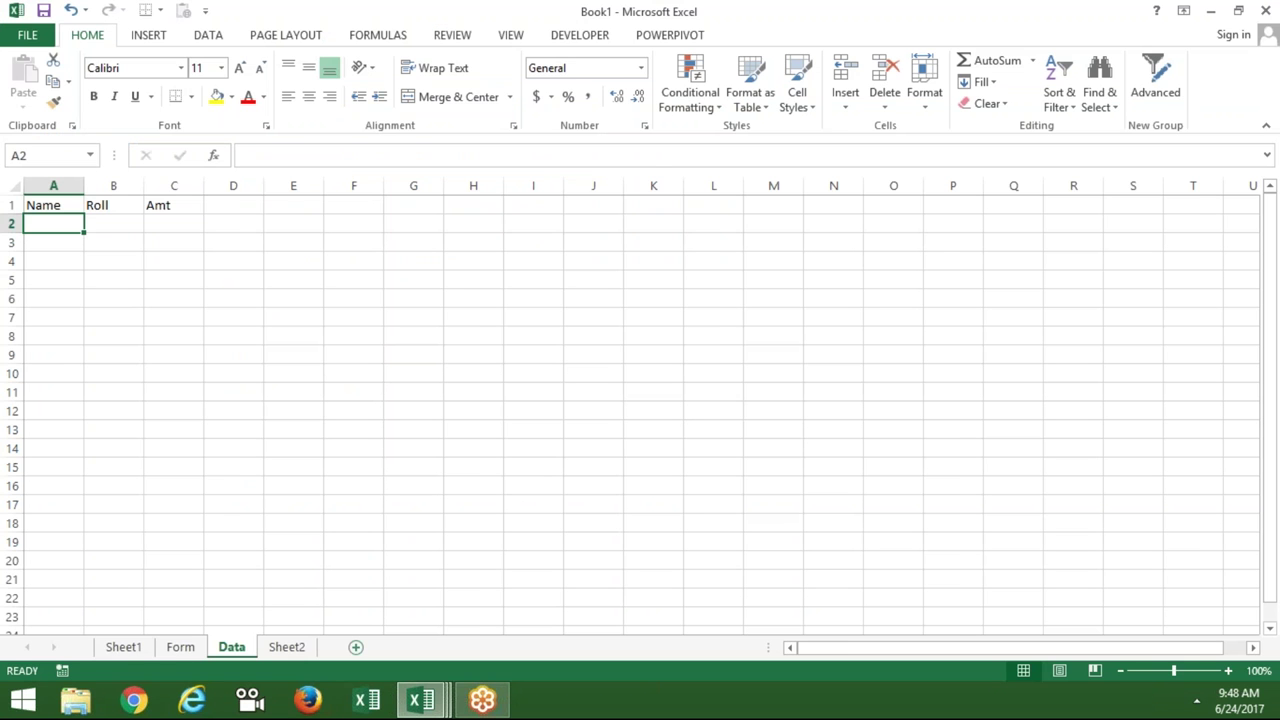
left_click(178, 648)
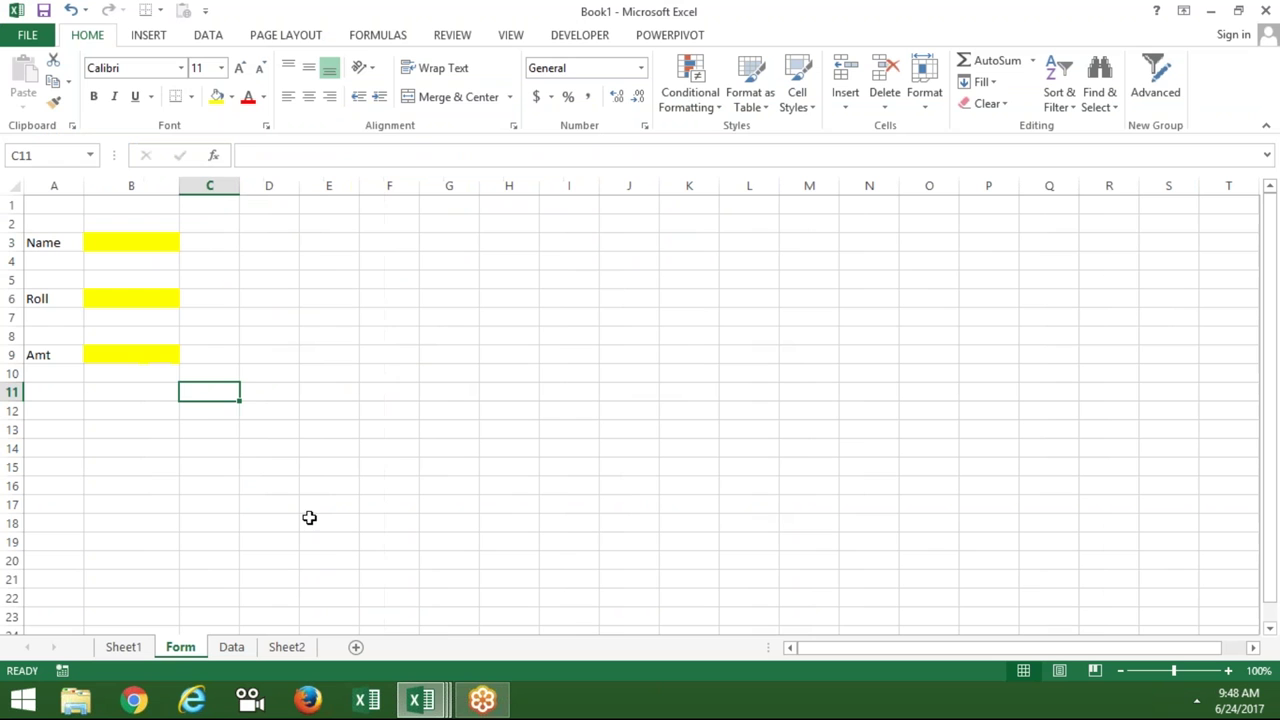
left_click(290, 432)
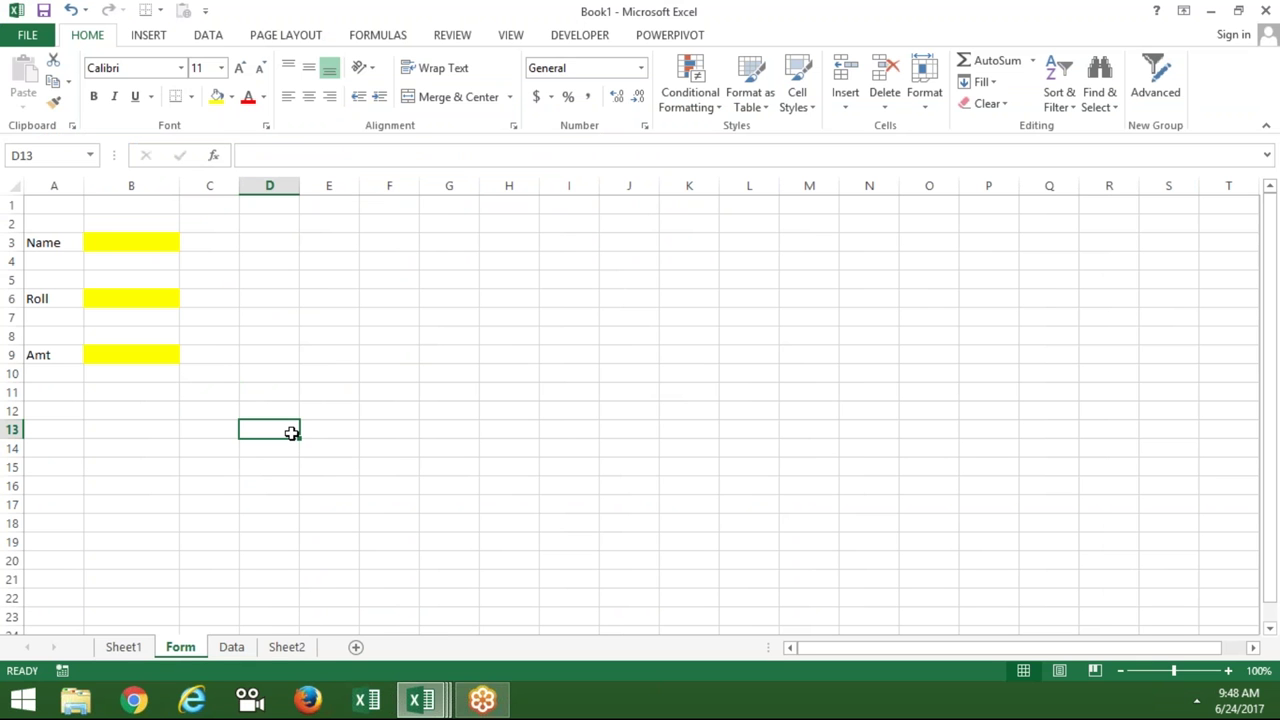
key("alt+F11")
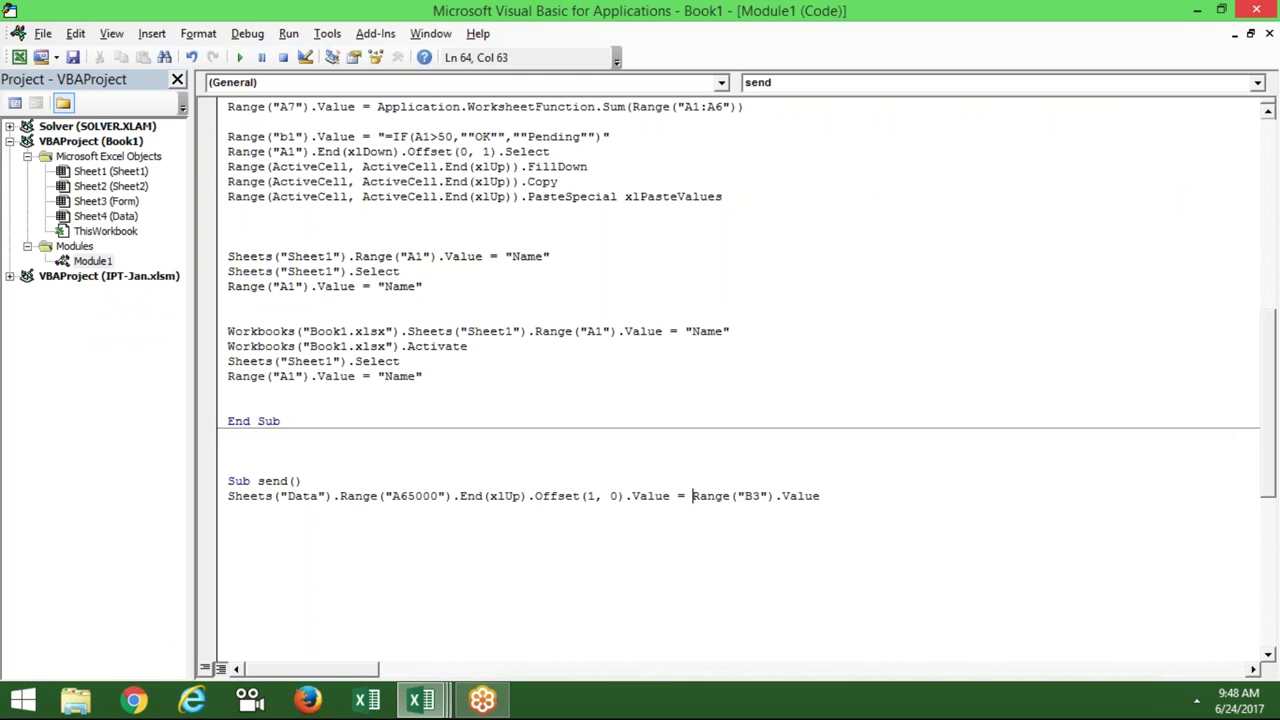
left_click(360, 571)
left_click(338, 498)
left_click_drag(338, 498, 229, 496)
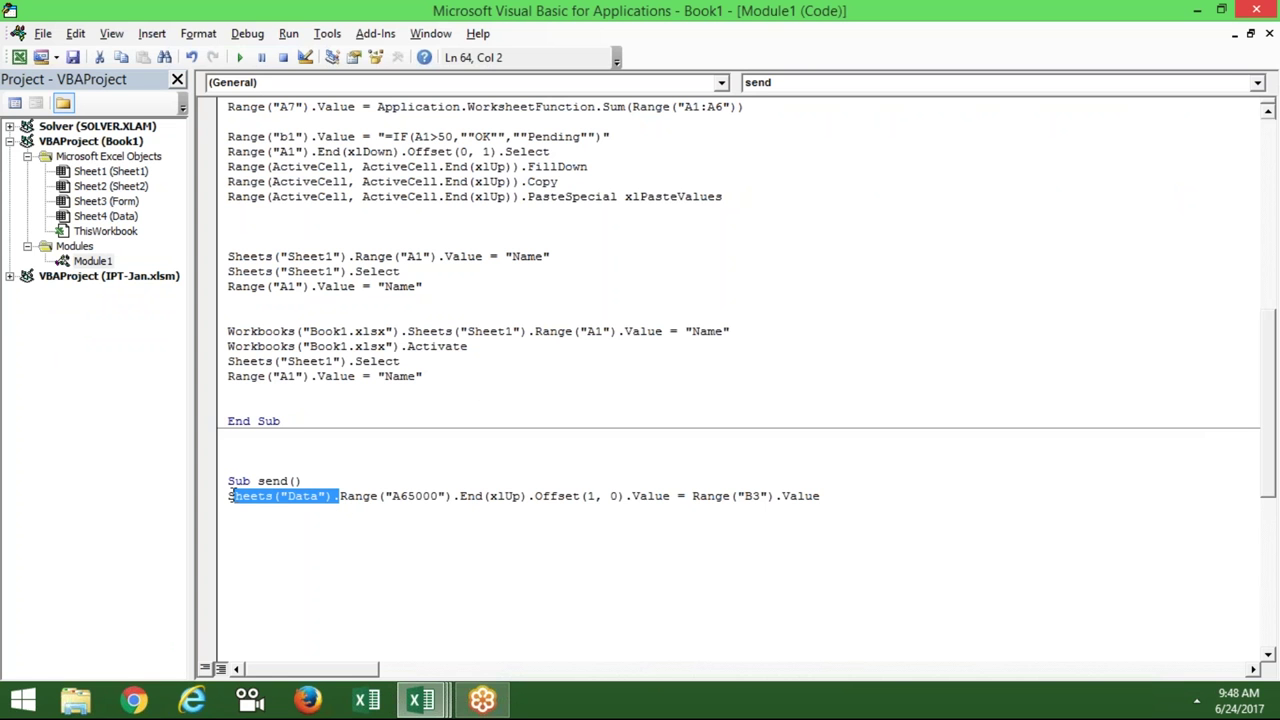
left_click(686, 495)
- Change the send line's source sheet to Form so it copies Form's B3
type("Sheets(\"Data\").")
left_click(768, 507)
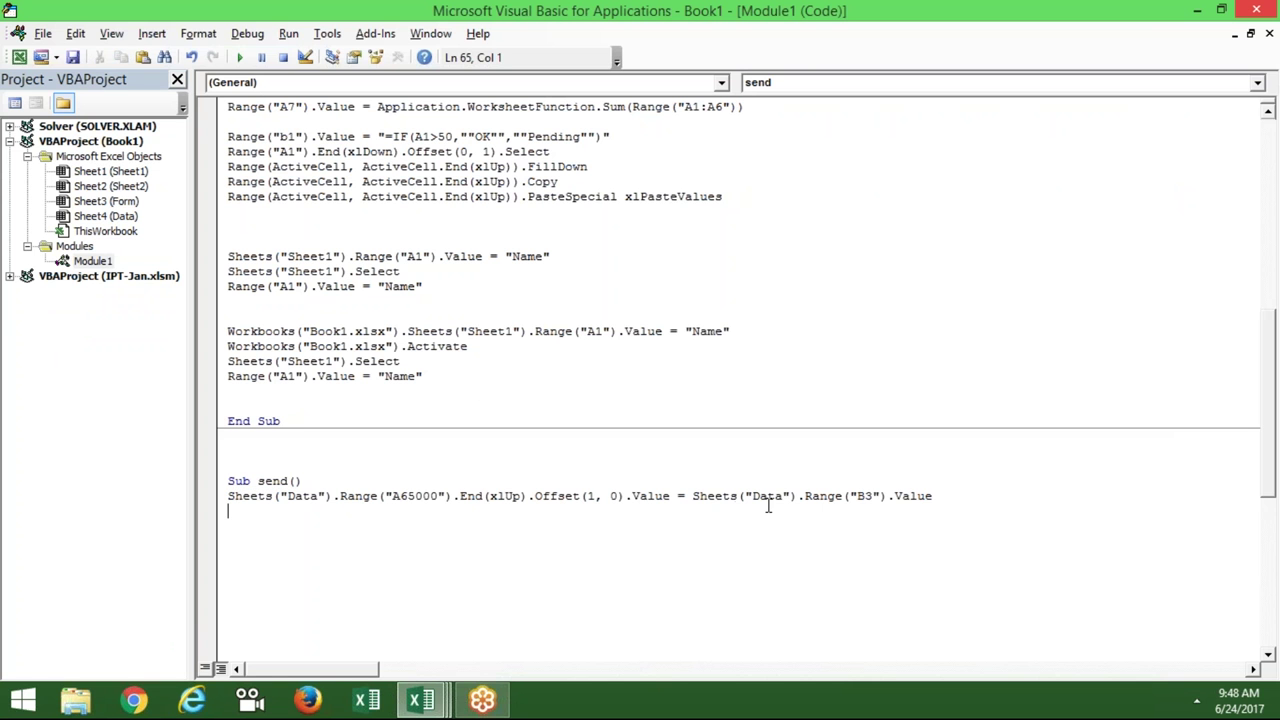
double_click(768, 497)
type("Form")
left_click(752, 514)
left_click(670, 571)
- Duplicate the send line and change the copy's Offset(1, 0) to Offset(0, 1)
left_click(228, 497)
key("shift+Down")
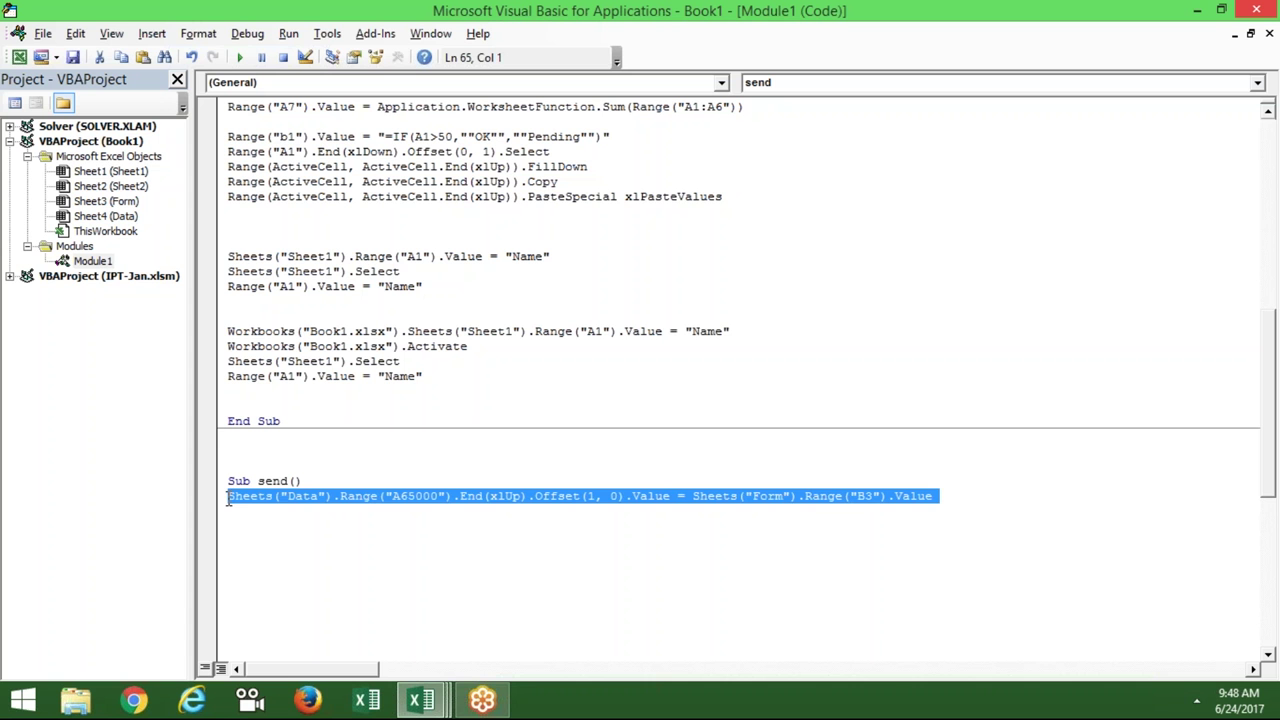
key("ctrl+c")
key("ctrl+v")
key("ctrl+v")
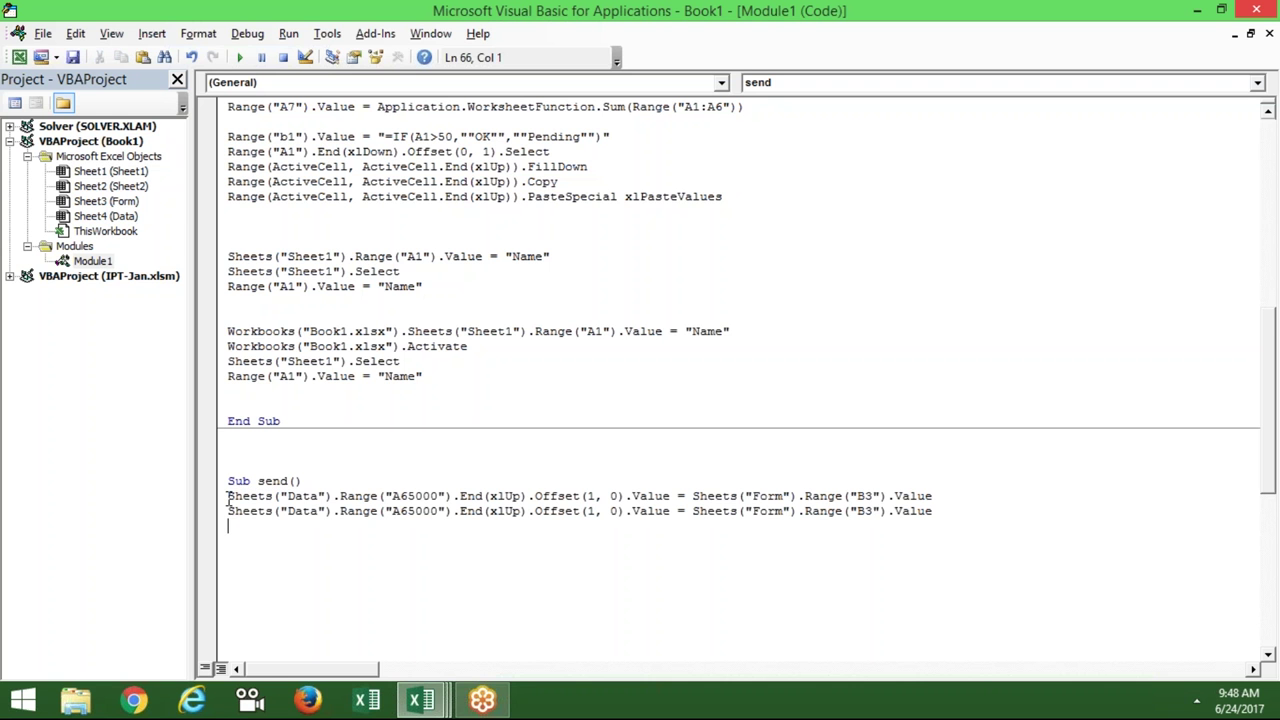
left_click(598, 511)
key("BackSpace")
type("0")
left_click(621, 511)
key("BackSpace")
type("1")
key("alt+F11")
- Enter a sample person's name in the Form sheet's Name cell B3
left_click(169, 243)
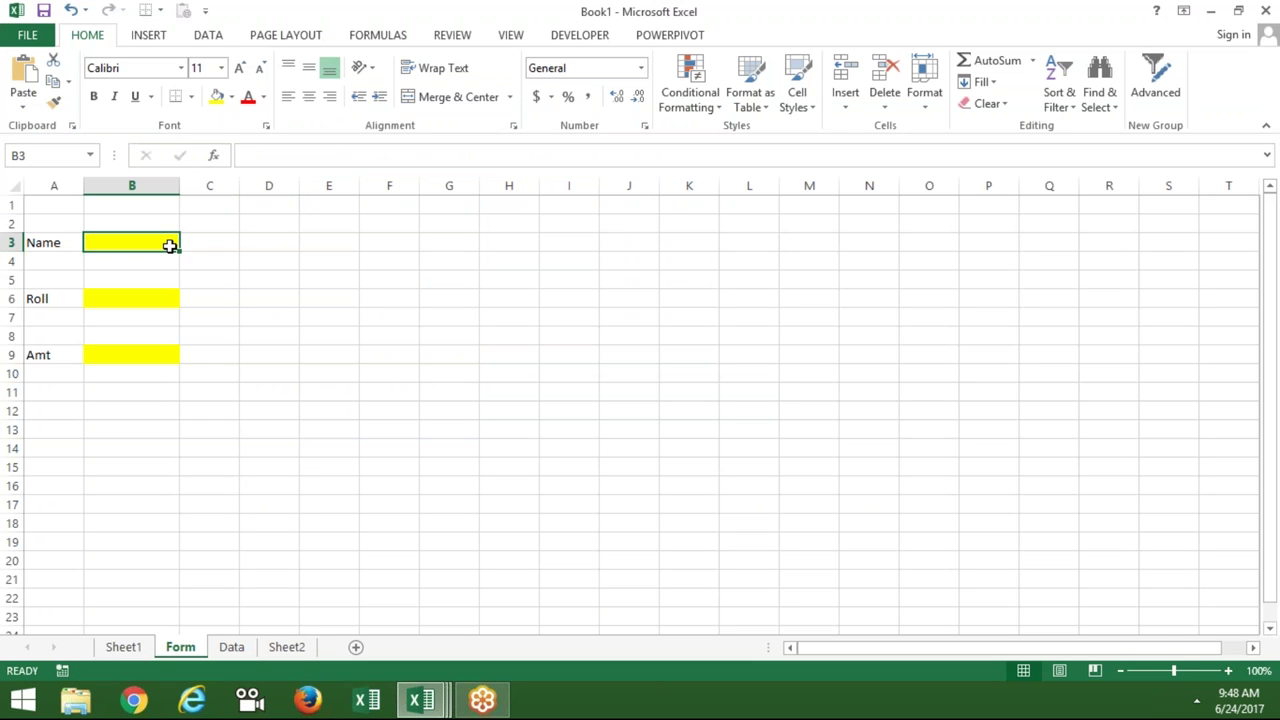
type("Puja")
left_click(157, 333)
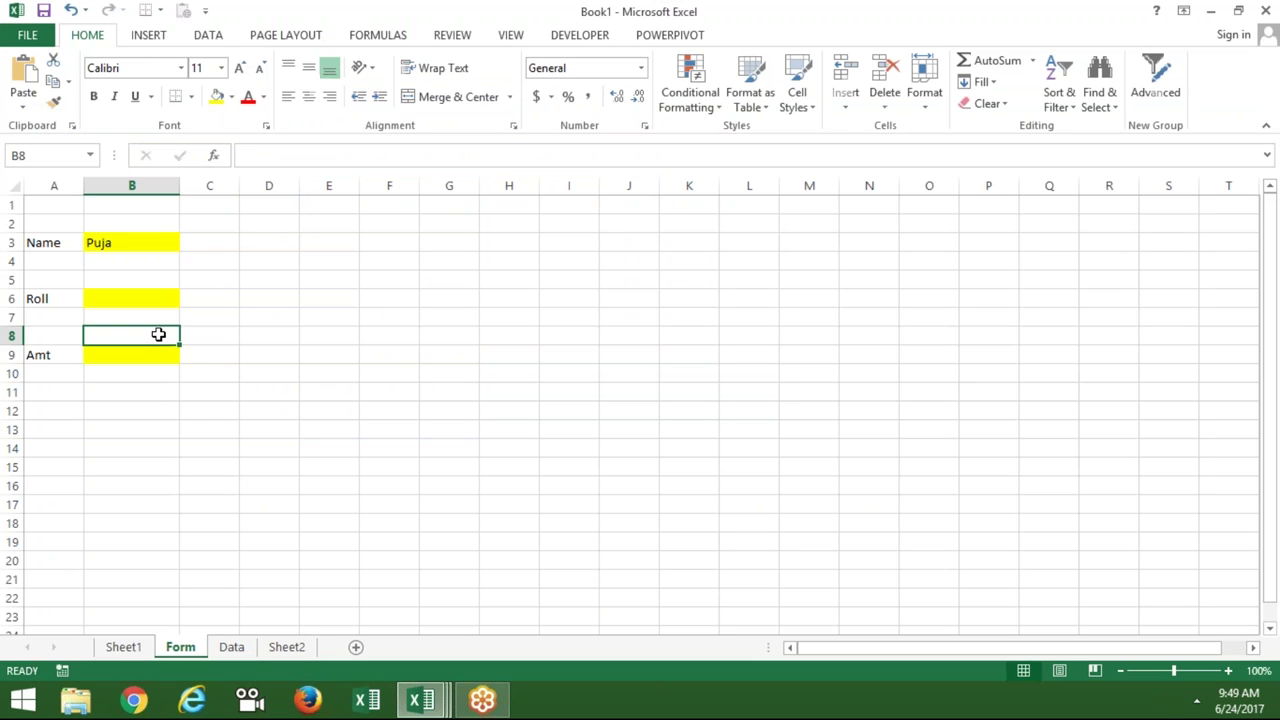
- On the Data sheet, enter the same name in A2 and roll 1 in B2
left_click(228, 647)
type("Puja")
left_click(57, 409)
left_click(57, 611)
key("ctrl+Up")
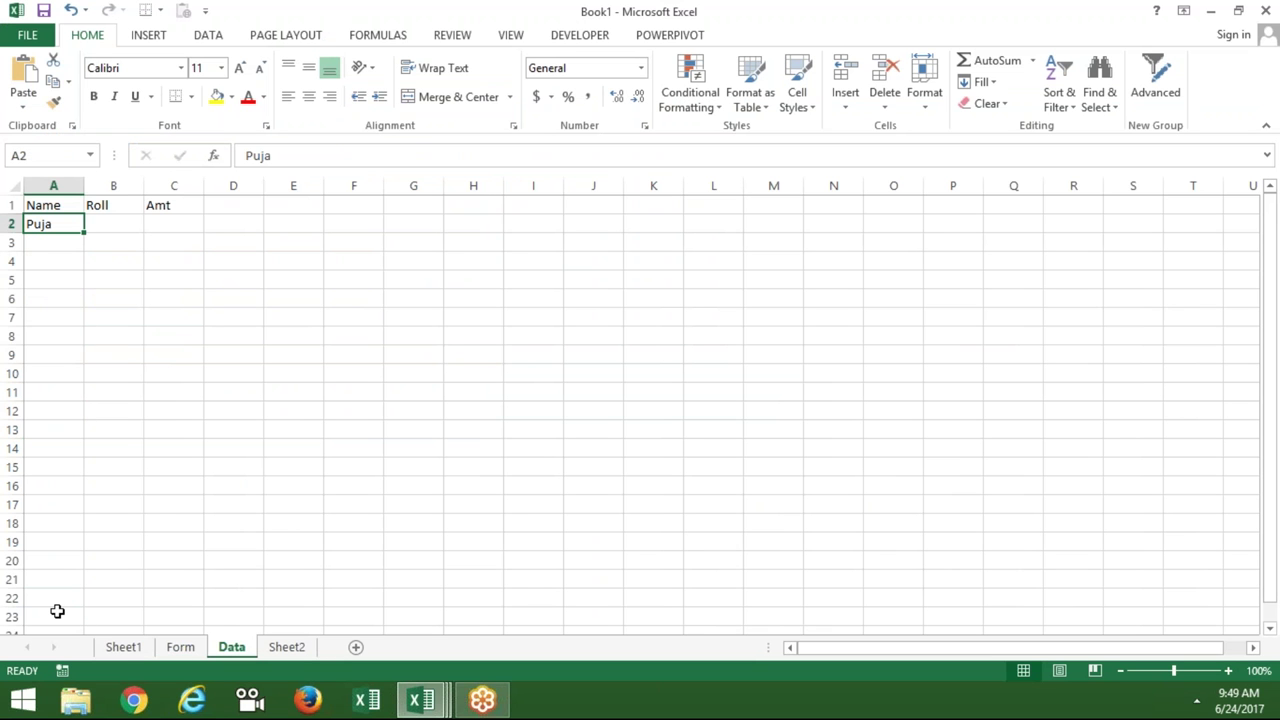
key("Right")
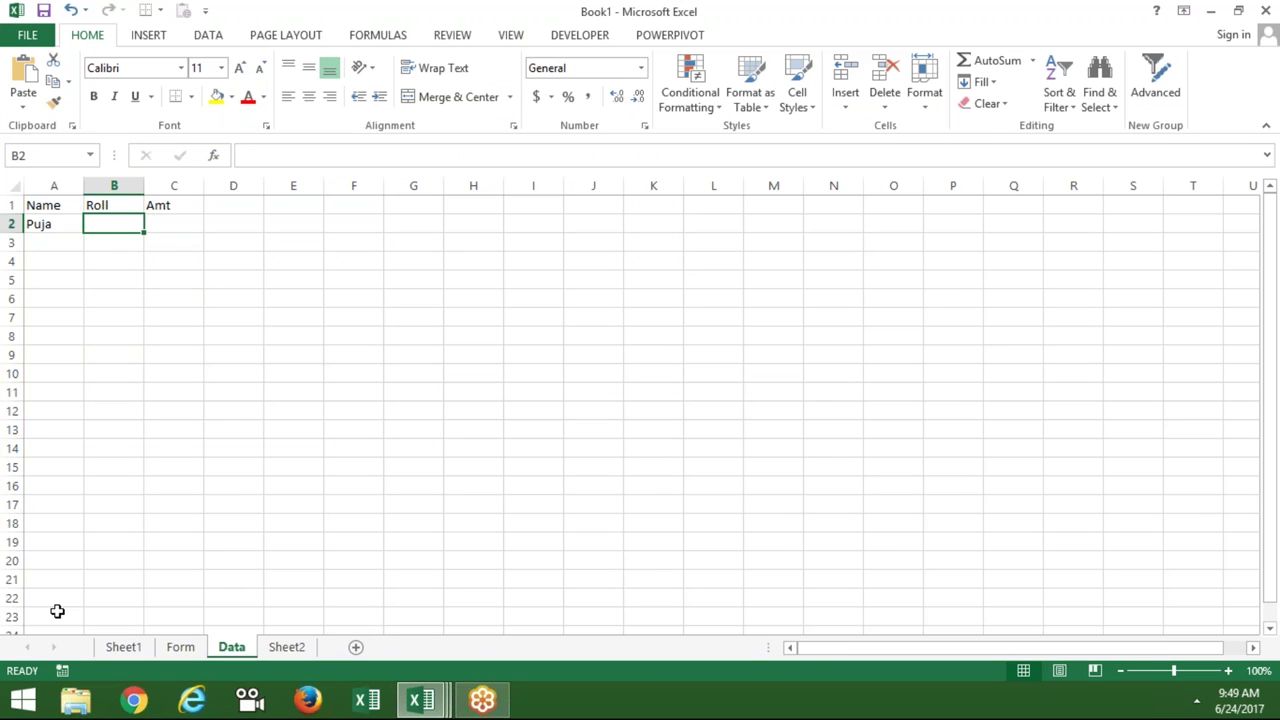
key("Left")
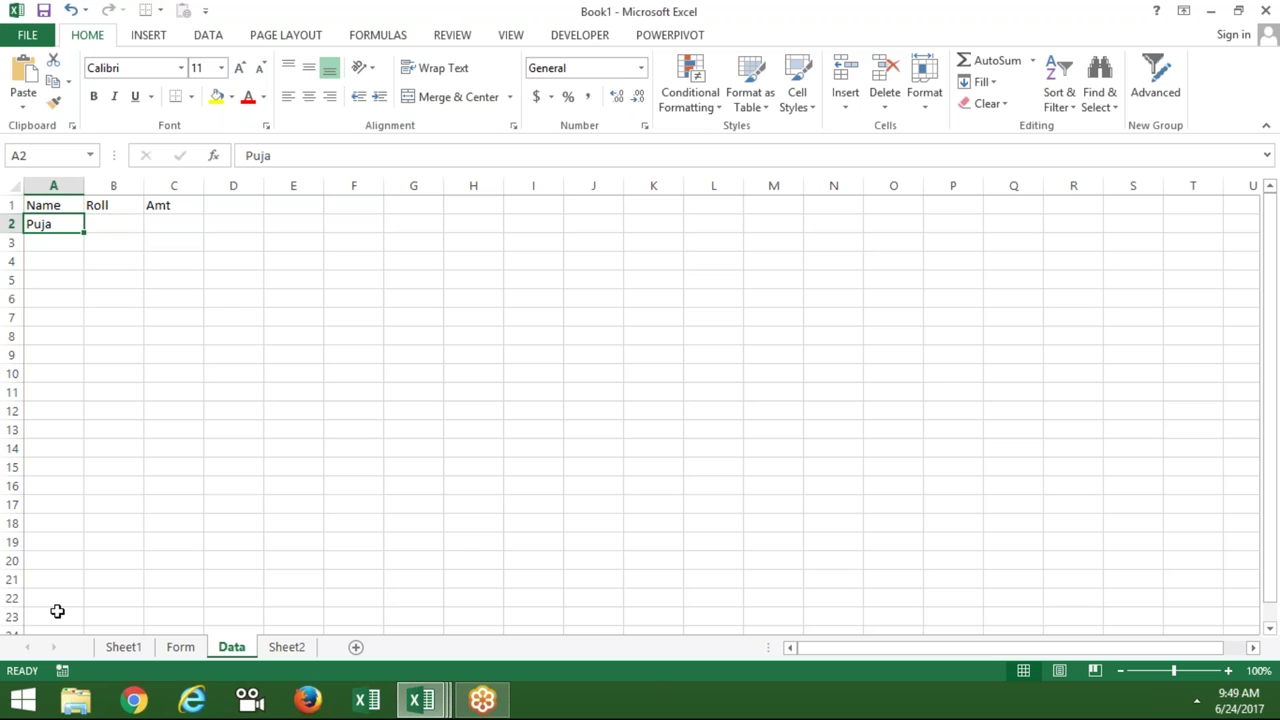
key("Right")
type("1")
key("Tab")
key("alt+Tab")
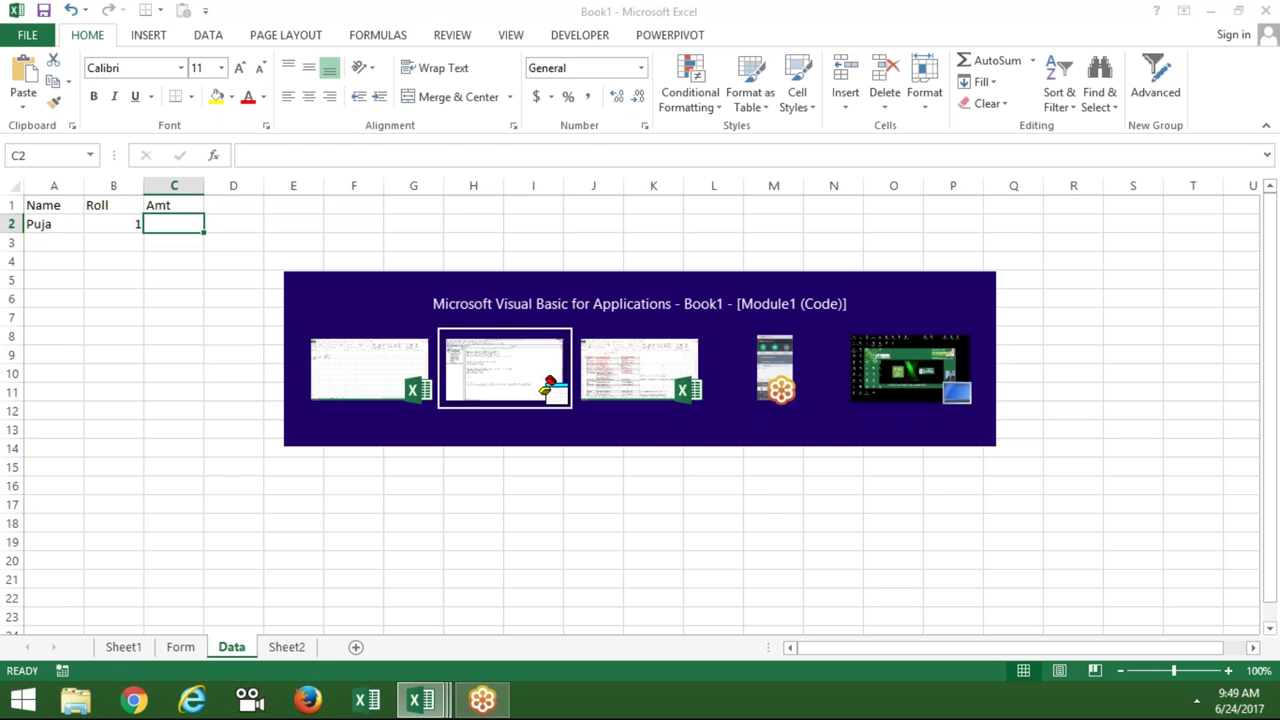
- Change the second send line's source from B3 to B6 and paste a third copy of it
left_click(669, 571)
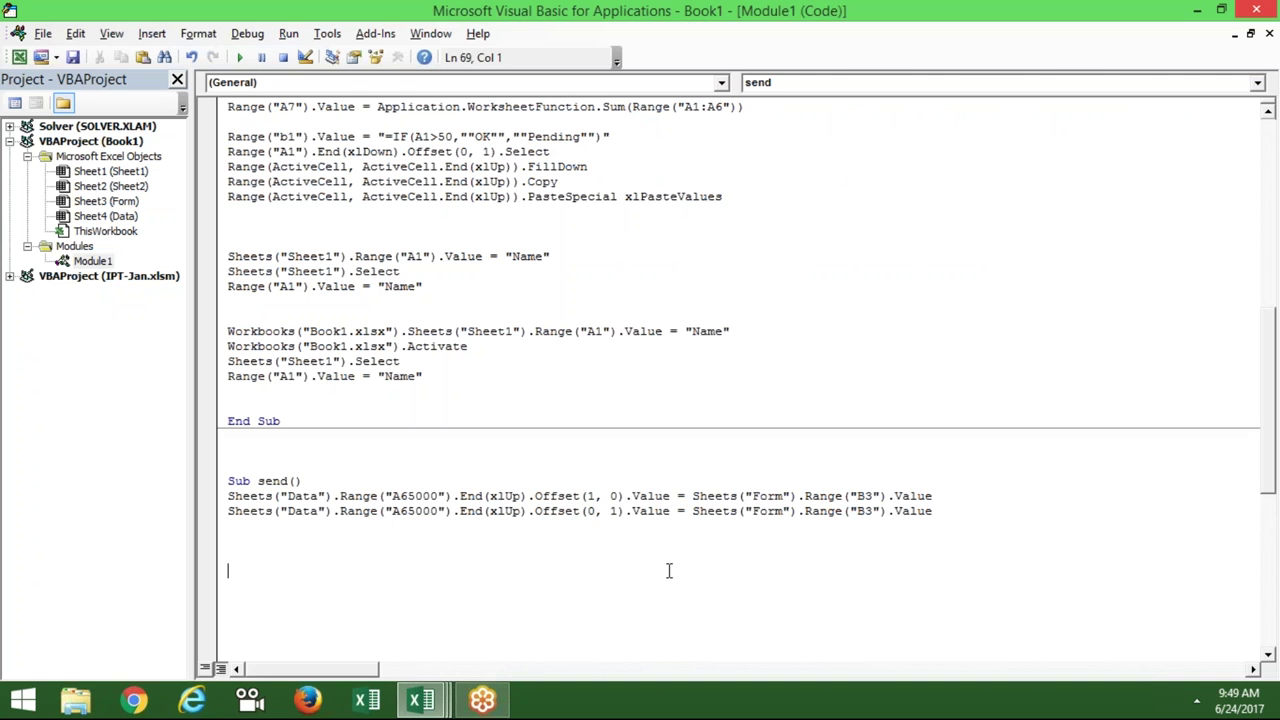
key("alt+Tab")
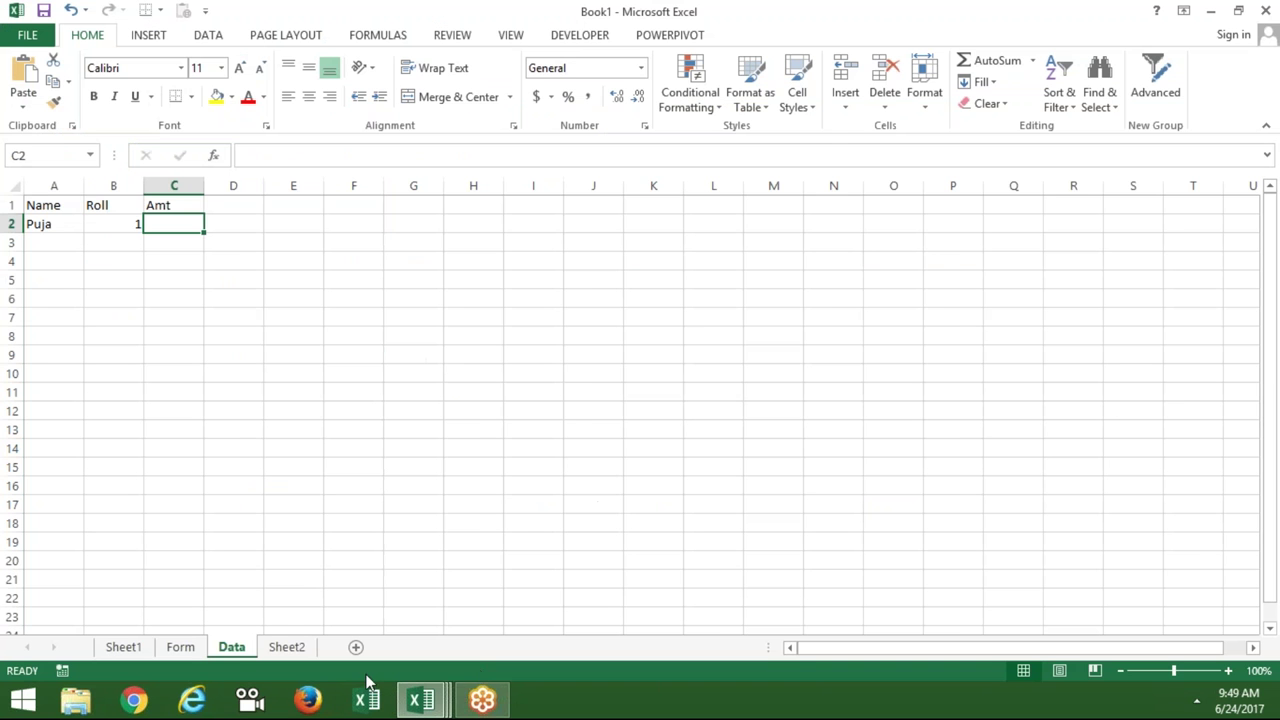
left_click(181, 648)
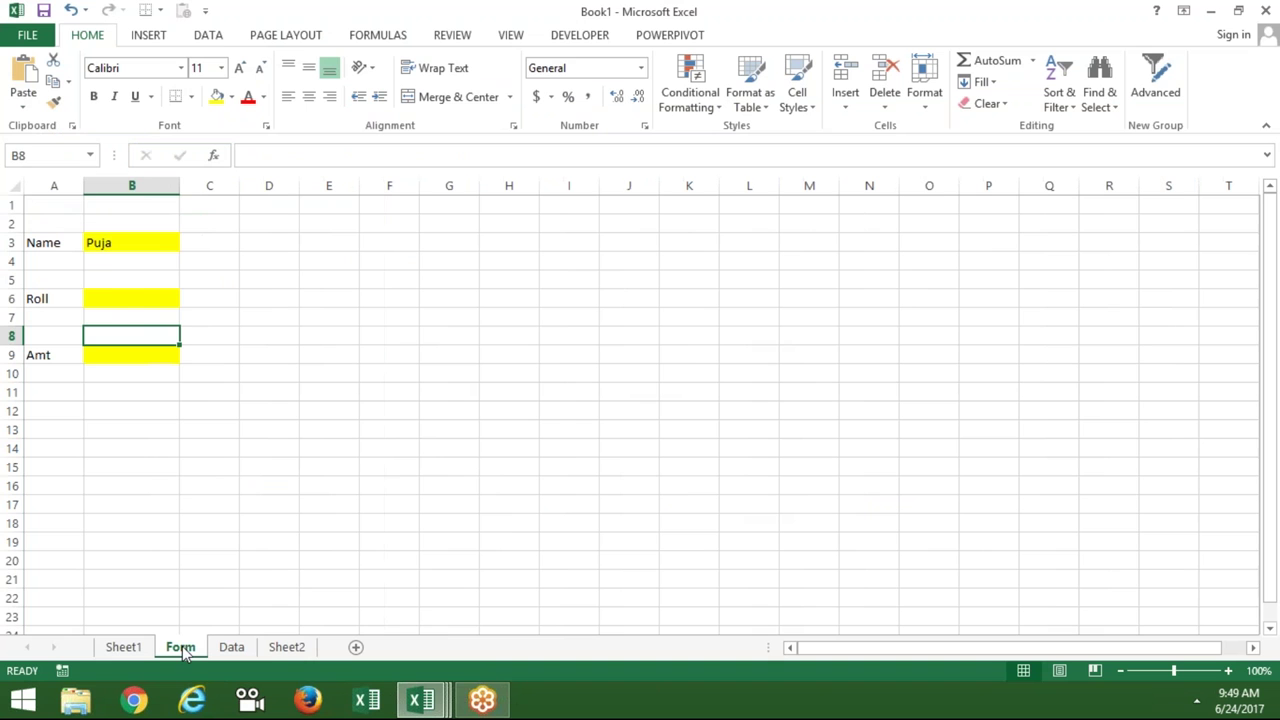
key("Up")
key("Up")
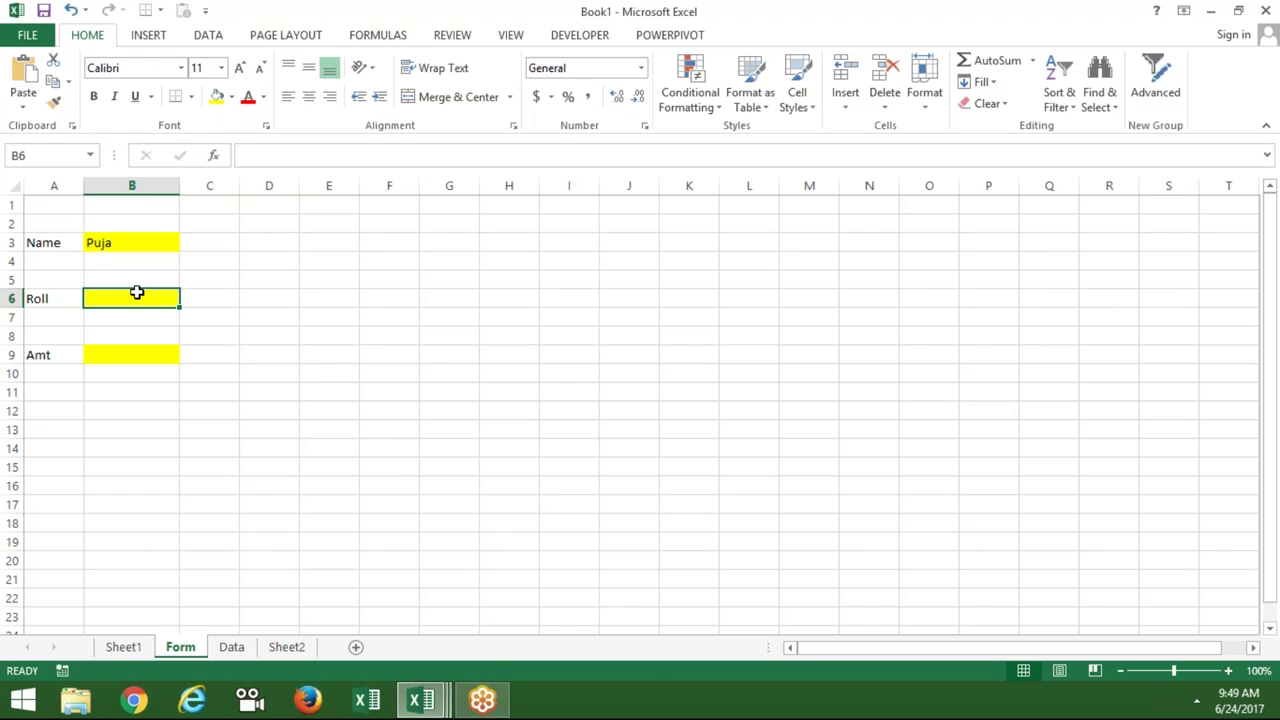
key("alt+Tab")
left_click(872, 511)
key("BackSpace")
type("6")
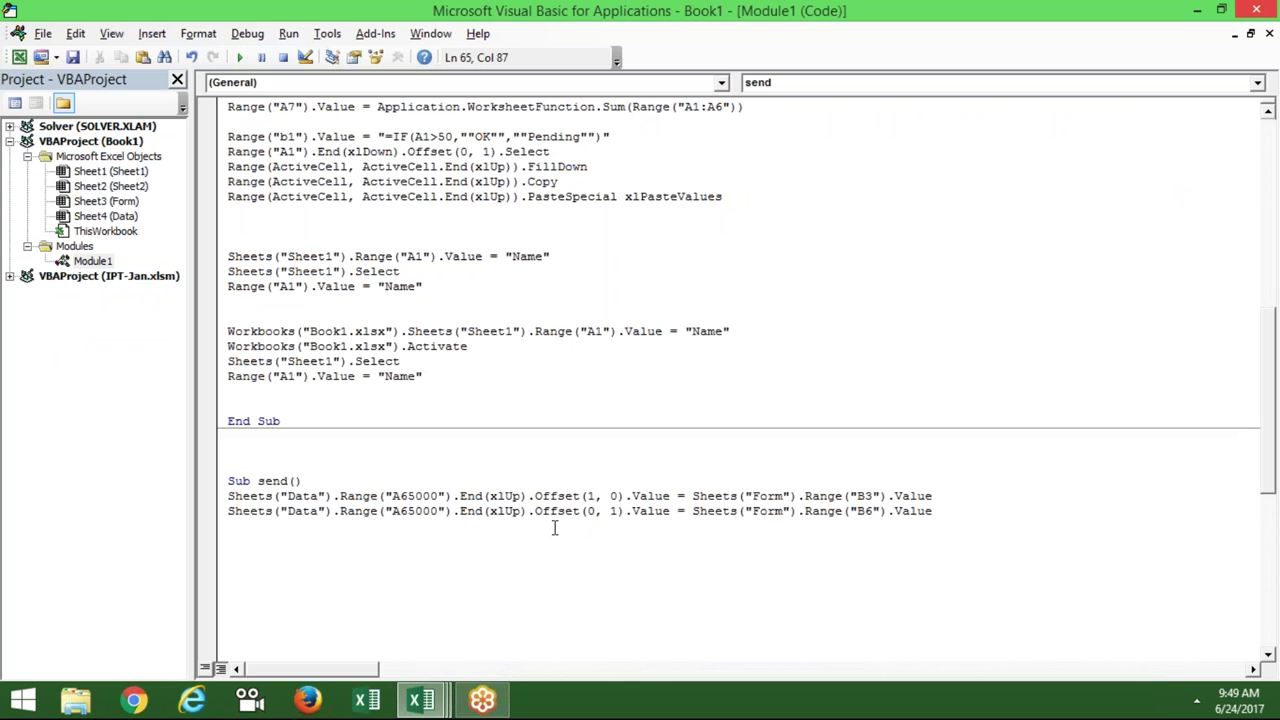
left_click(375, 532)
key("Up")
key("shift+Down")
key("ctrl+c")
left_click(375, 531)
key("ctrl+v")
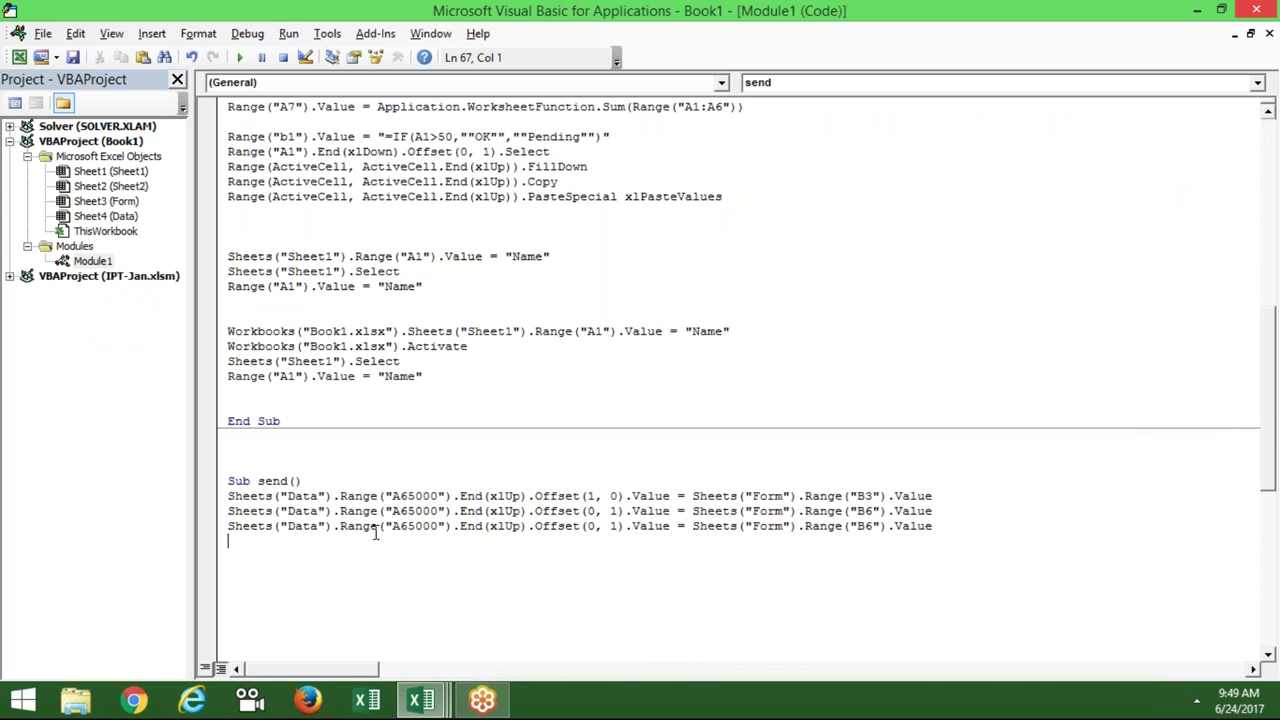
left_click(616, 525)
- Type test values 65 and 8541 into row 2 of the Data sheet
key("alt+F11")
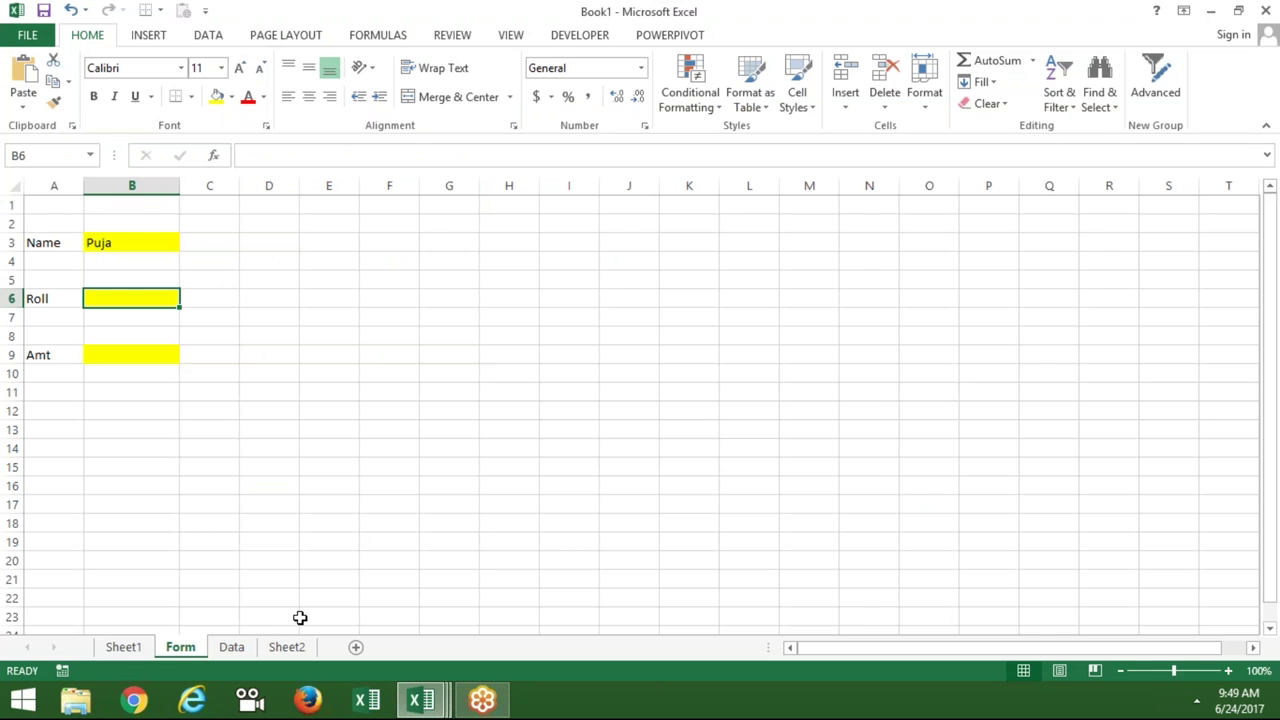
left_click(245, 648)
key("Left")
key("Left")
key("Down")
key("Down")
key("Down")
key("Down")
key("Down")
key("Down")
key("ctrl+Up")
key("Right")
key("Right")
type("65")
key("Return")
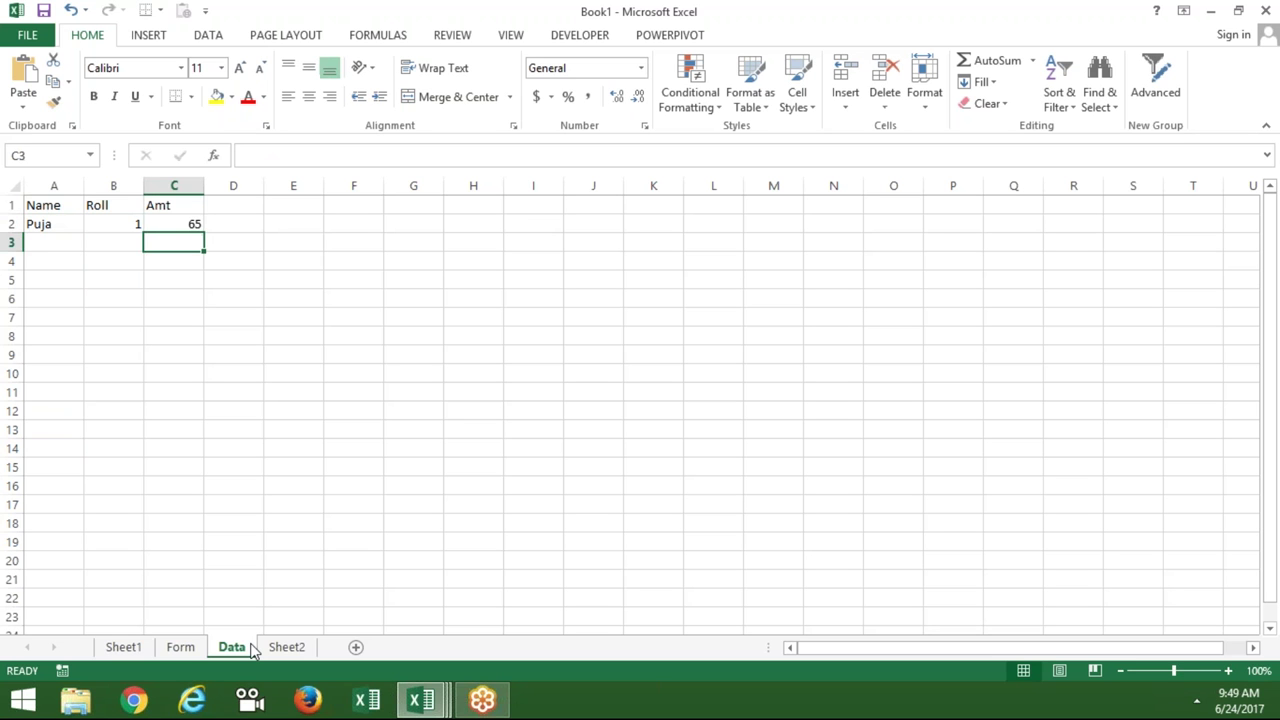
key("Up")
type("8541")
key("Return")
- Change the third send line's source cell from B6 to B9
key("alt+F11")
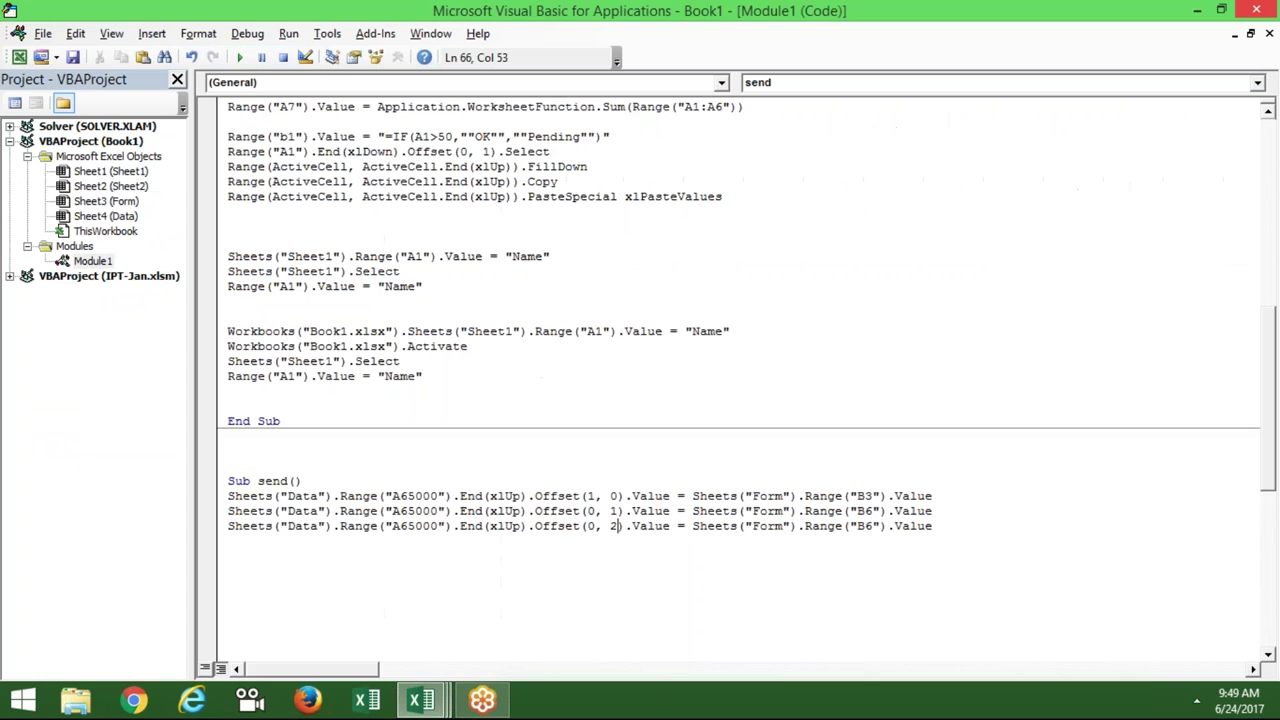
left_click(871, 527)
key("BackSpace")
type("9")
left_click(610, 633)
- Clear the test entries in the Data sheet's row 2 and return to the Form sheet
key("alt+Tab")
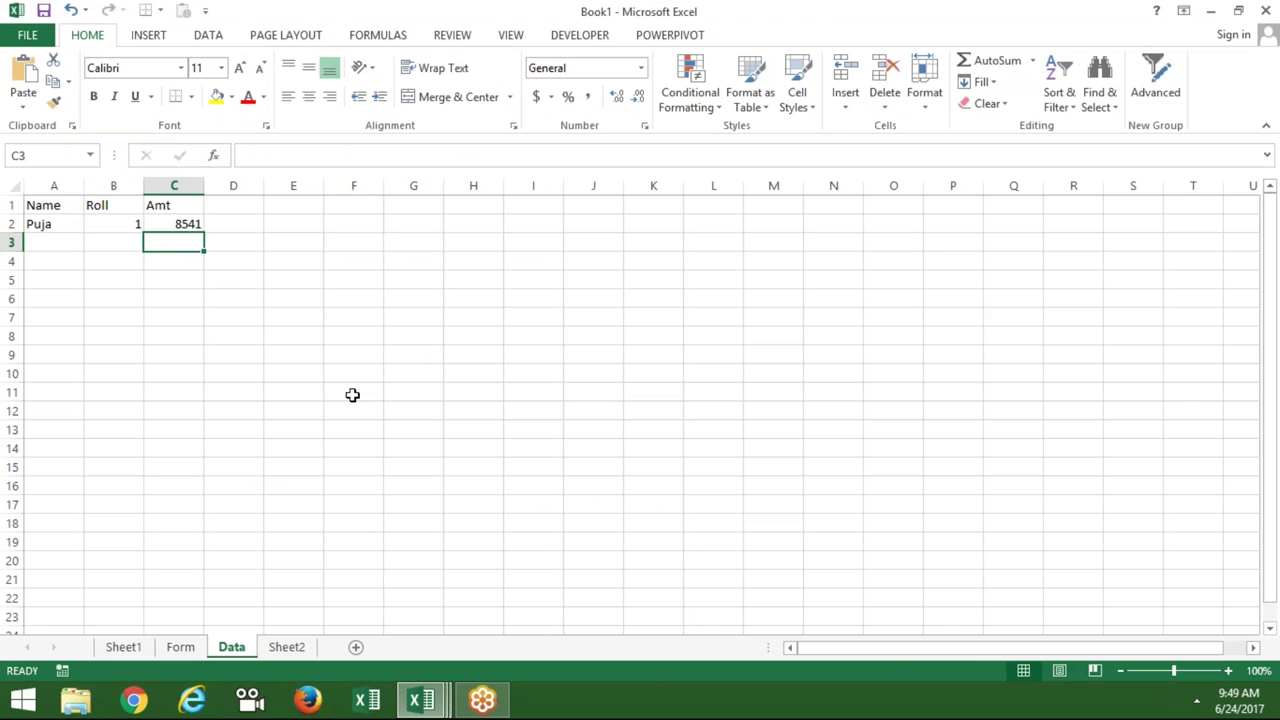
left_click_drag(45, 222, 150, 214)
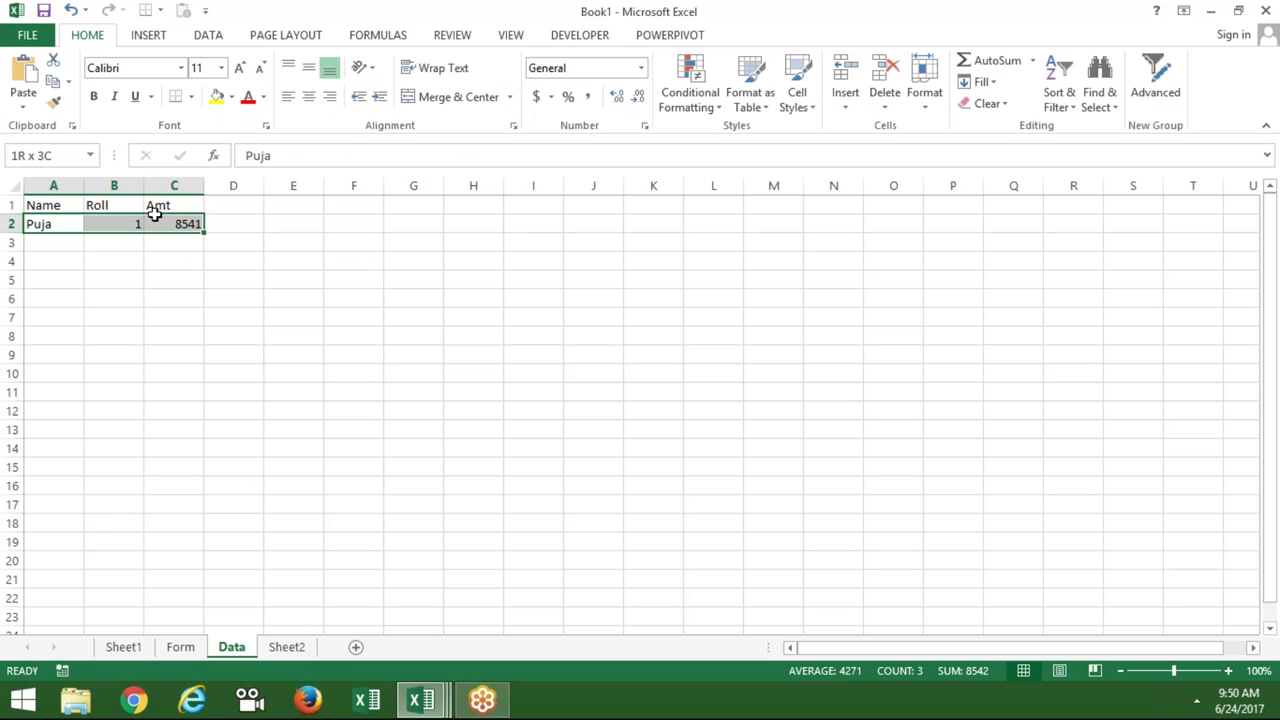
key("Delete")
left_click(186, 648)
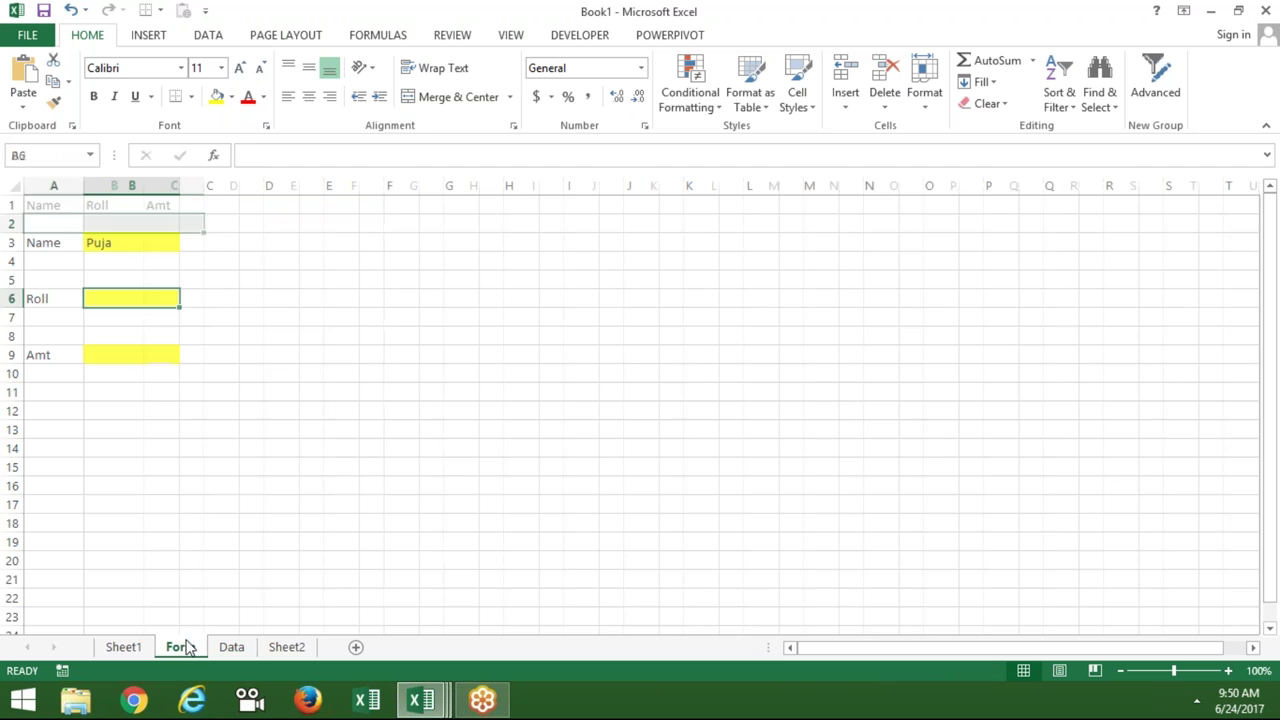
left_click(310, 424)
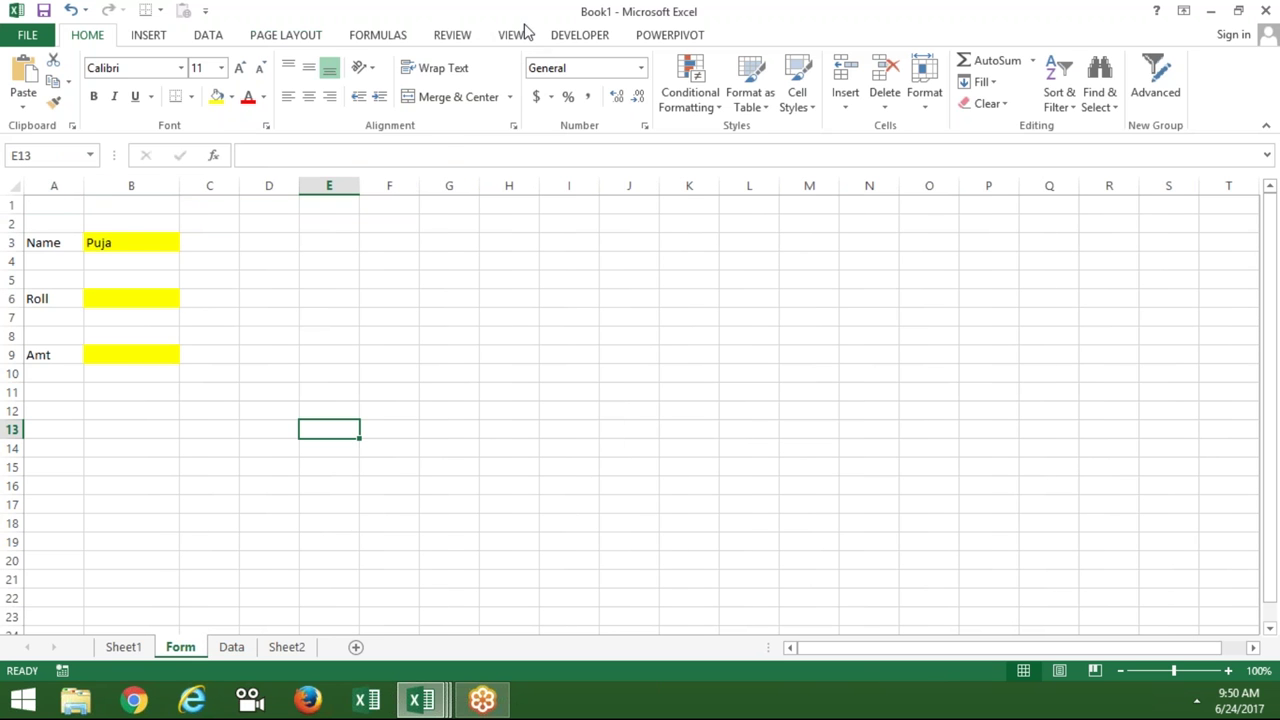
left_click(557, 38)
- Draw a form button over D10:E11 and assign it the send macro
left_click(350, 95)
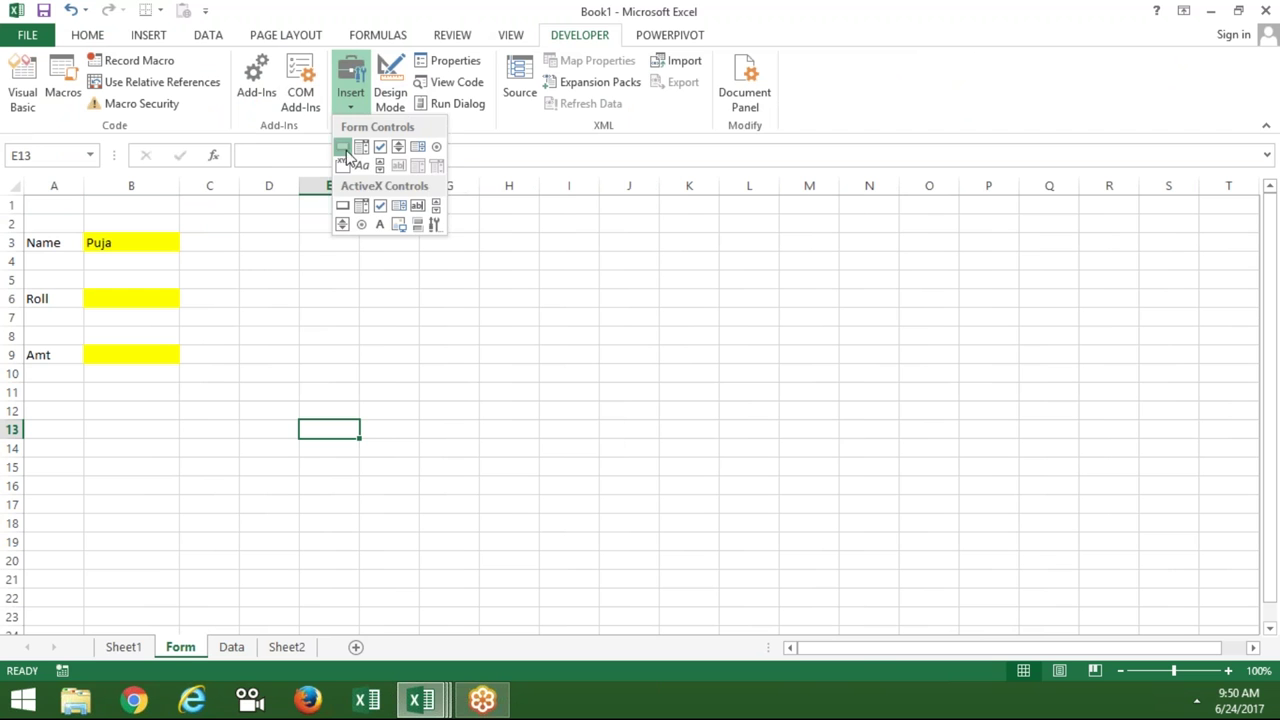
left_click(343, 148)
left_click_drag(286, 364, 400, 400)
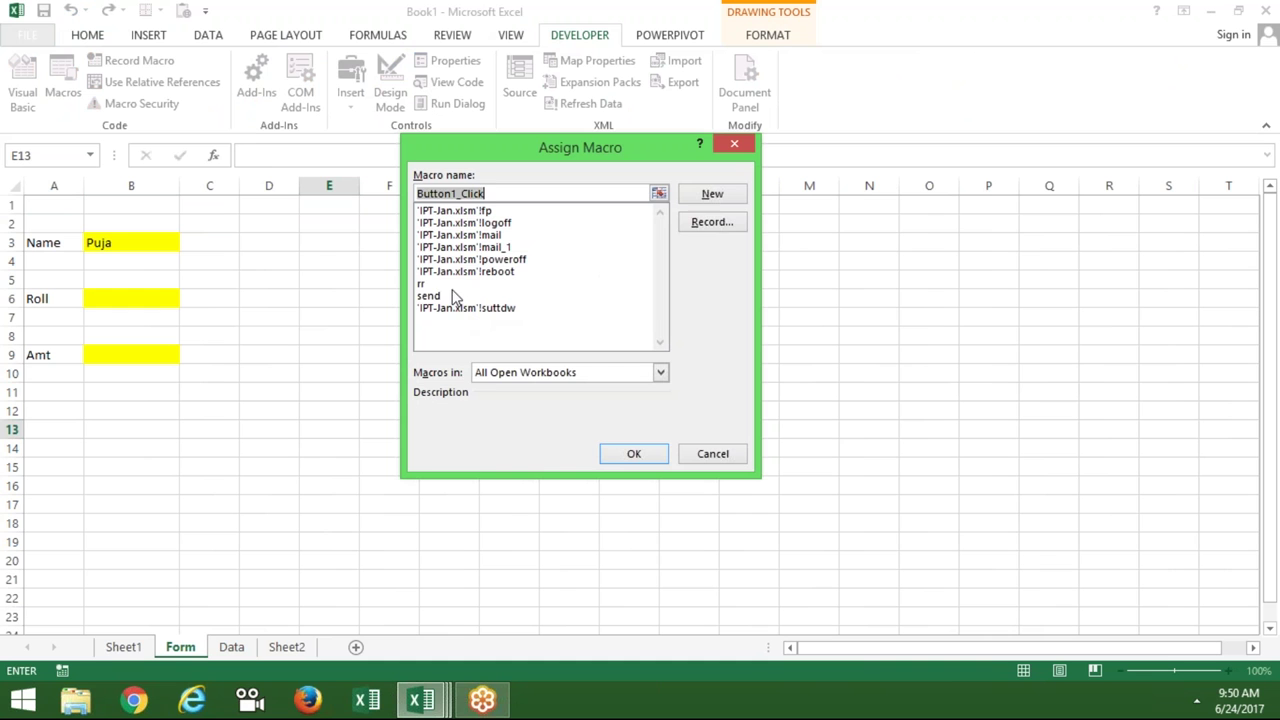
left_click(432, 296)
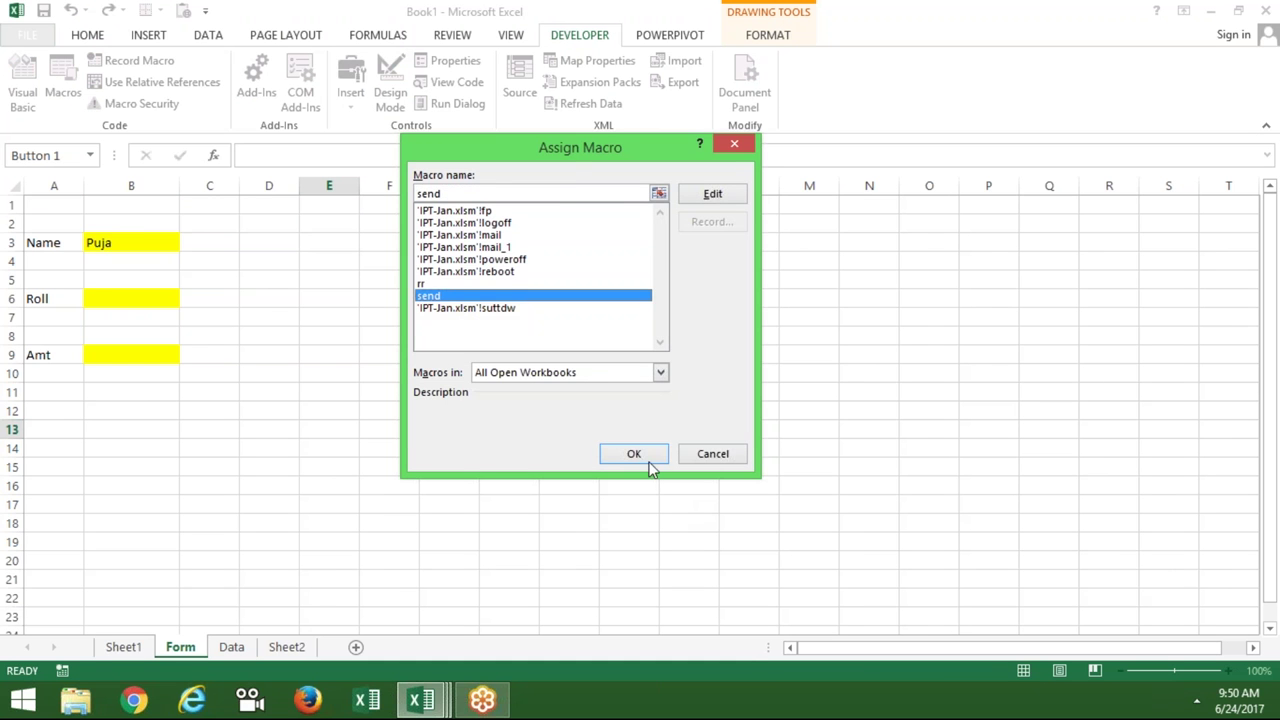
left_click(641, 458)
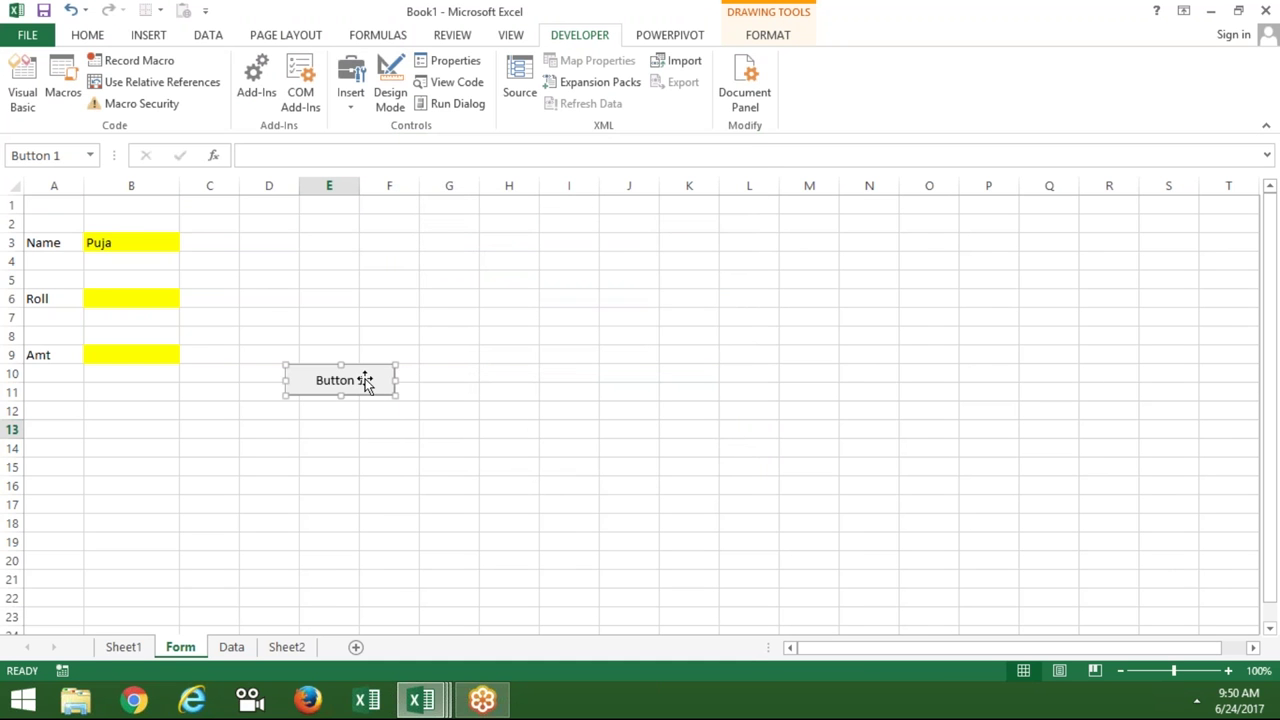
- Rename the button's caption to Save
left_click(355, 378)
key("ctrl+a")
key("BackSpace")
type("V")
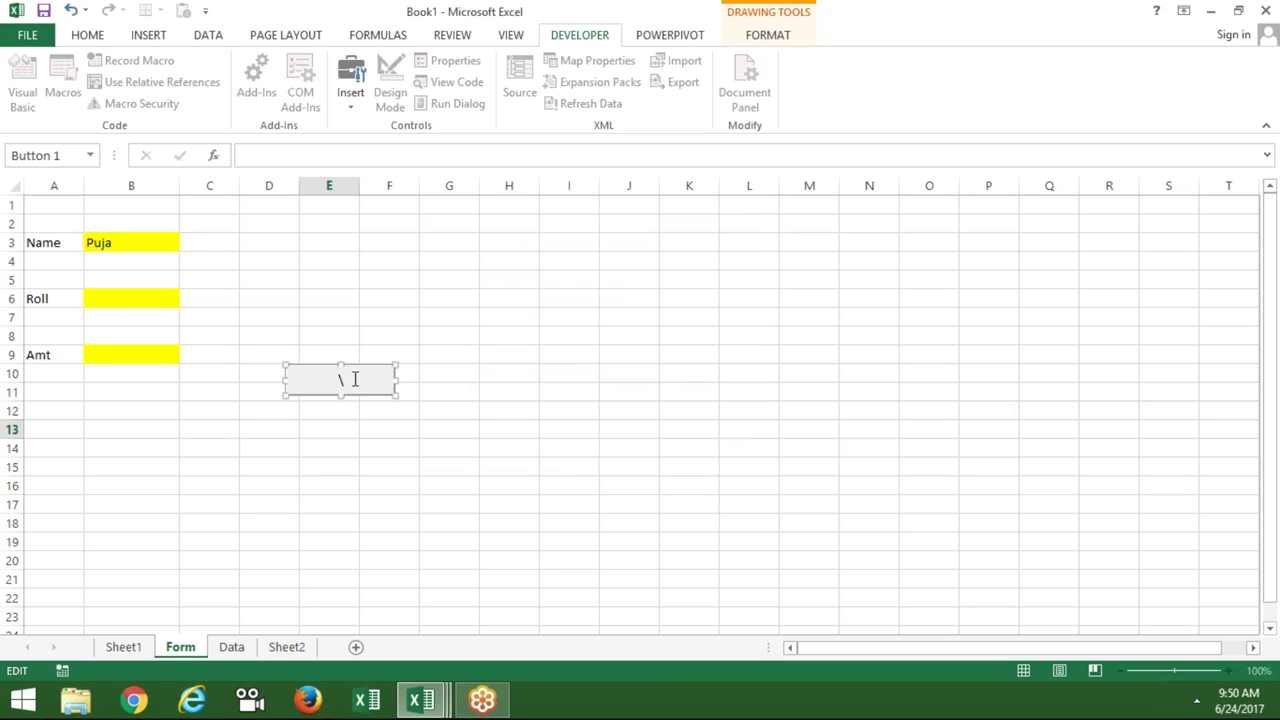
key("BackSpace")
type("Save")
left_click(329, 429)
- Enter Roll 1 in B6 and Amt 9852 in B9, then submit with Save
left_click(138, 305)
type("1")
left_click(128, 354)
type("9852")
left_click(137, 393)
left_click(141, 408)
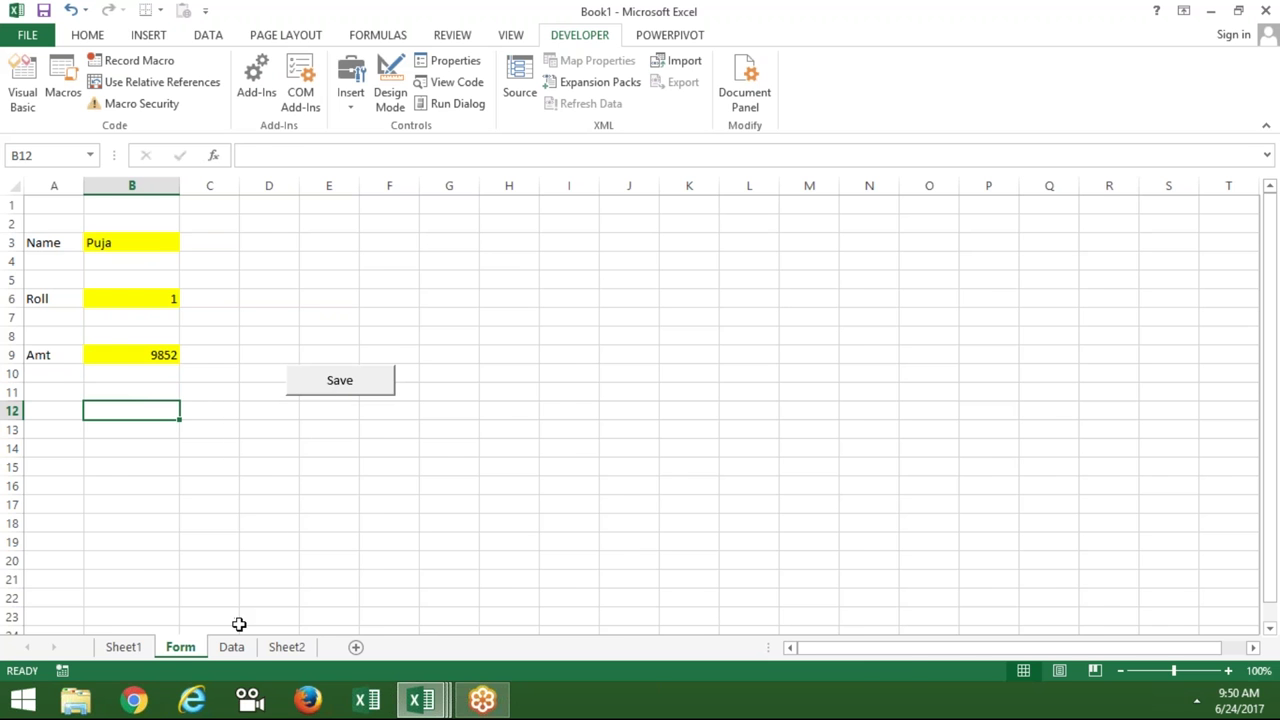
- Enter a second person's name in the Form's Name cell B3
left_click(232, 648)
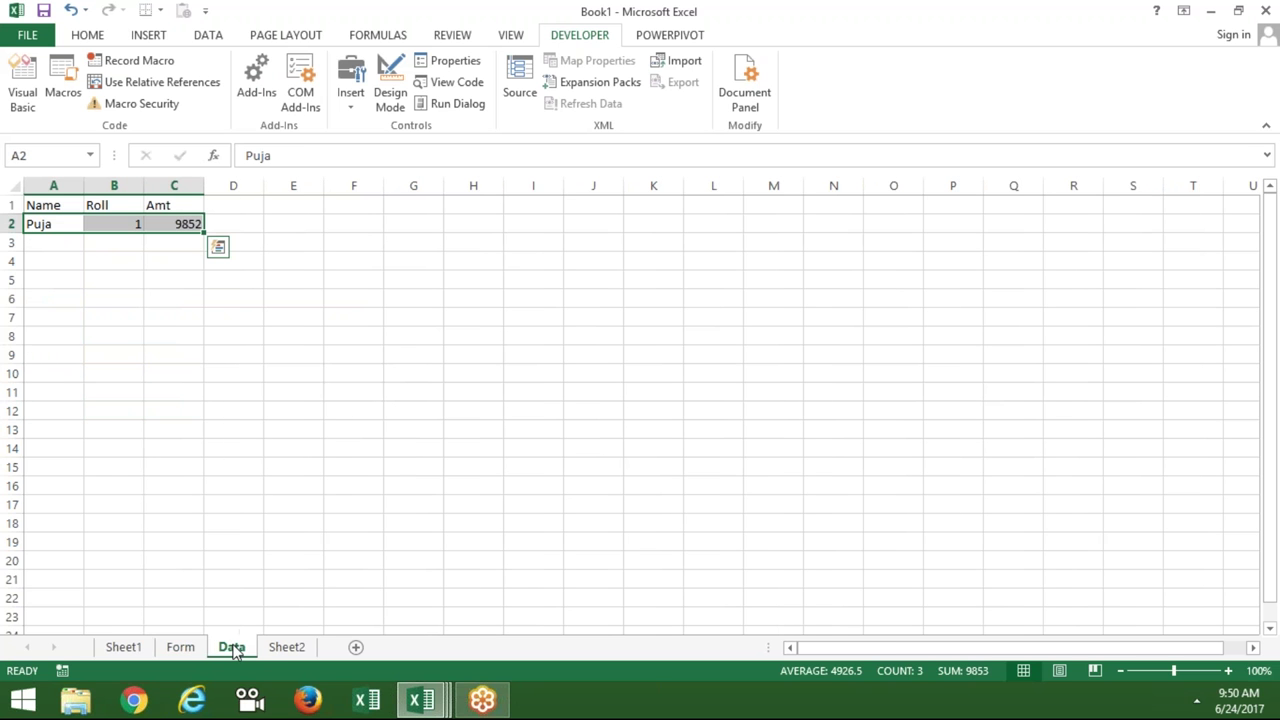
left_click(180, 647)
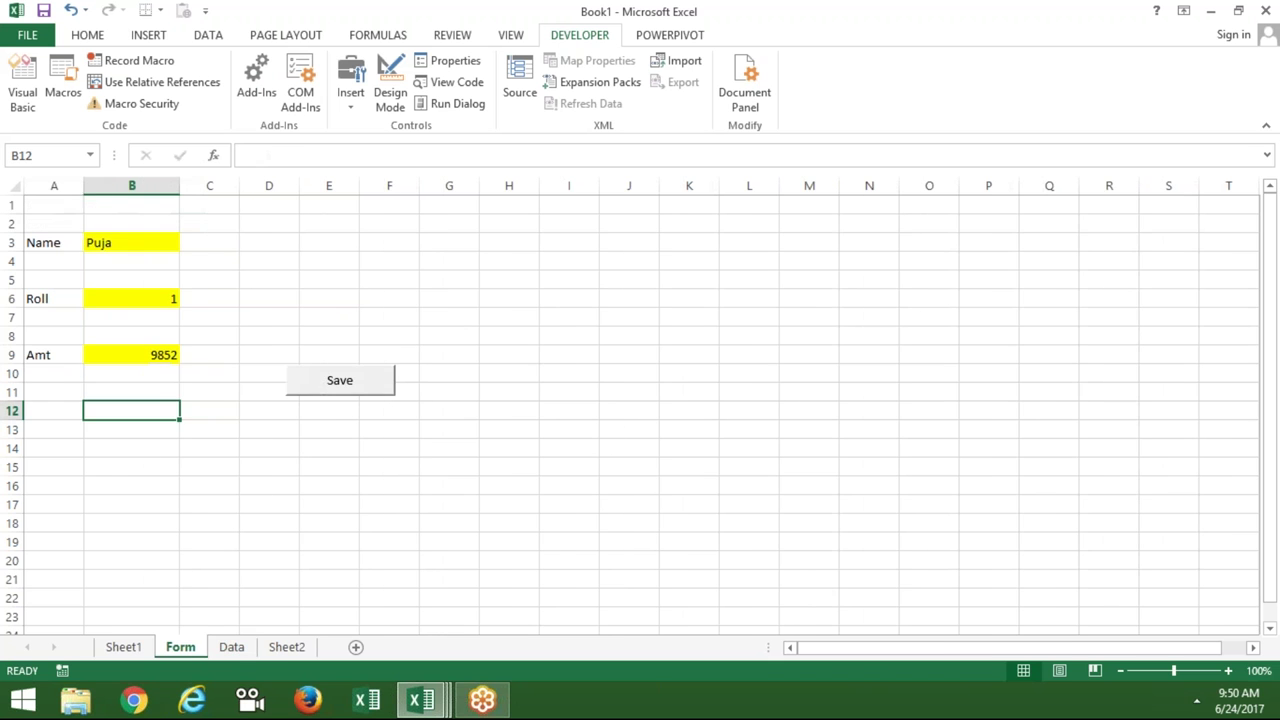
left_click(133, 233)
type("Neeraj")
left_click(138, 288)
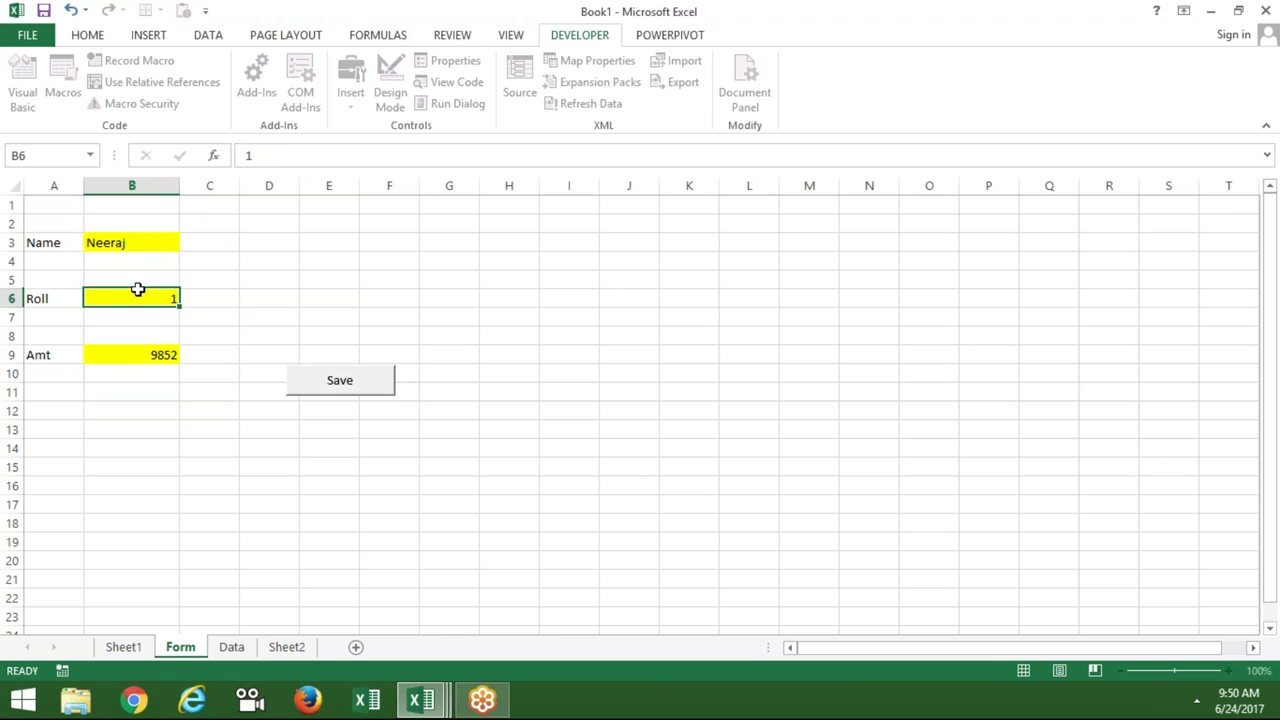
- Enter Roll 2 and Amt 8500, then click Save to append the entry
type("65")
key("BackSpace")
key("BackSpace")
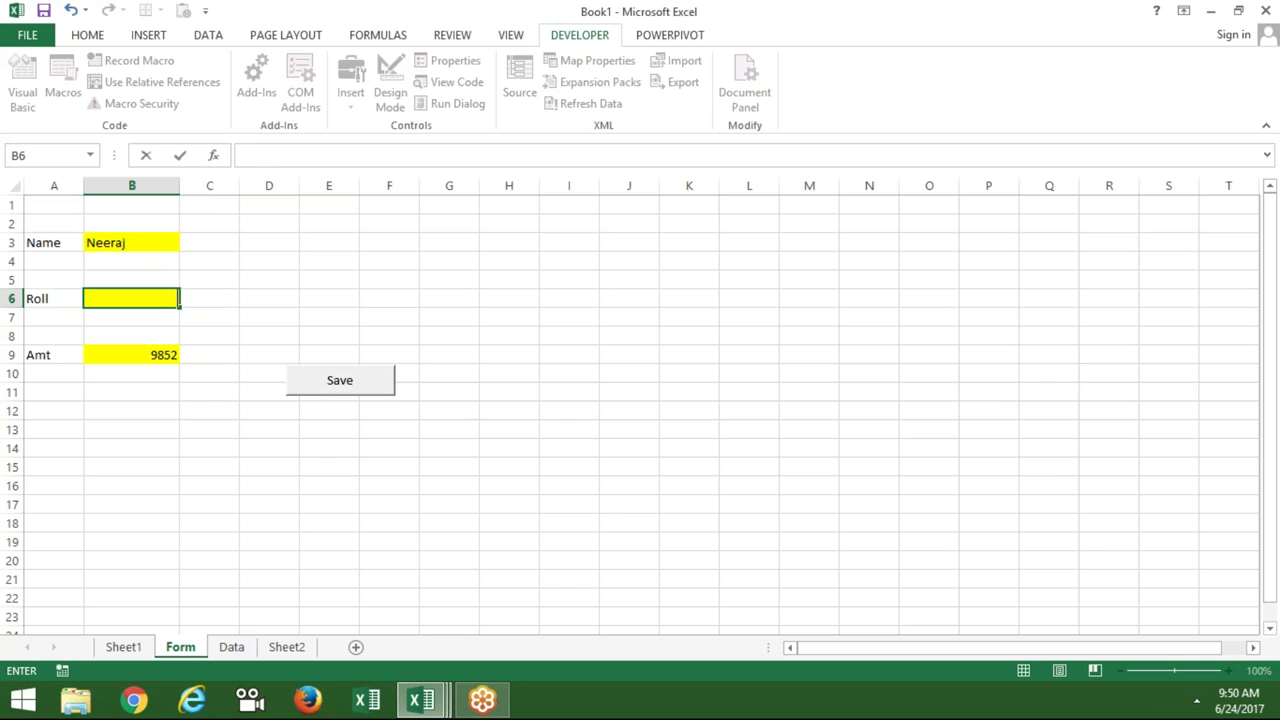
type("2")
left_click(148, 356)
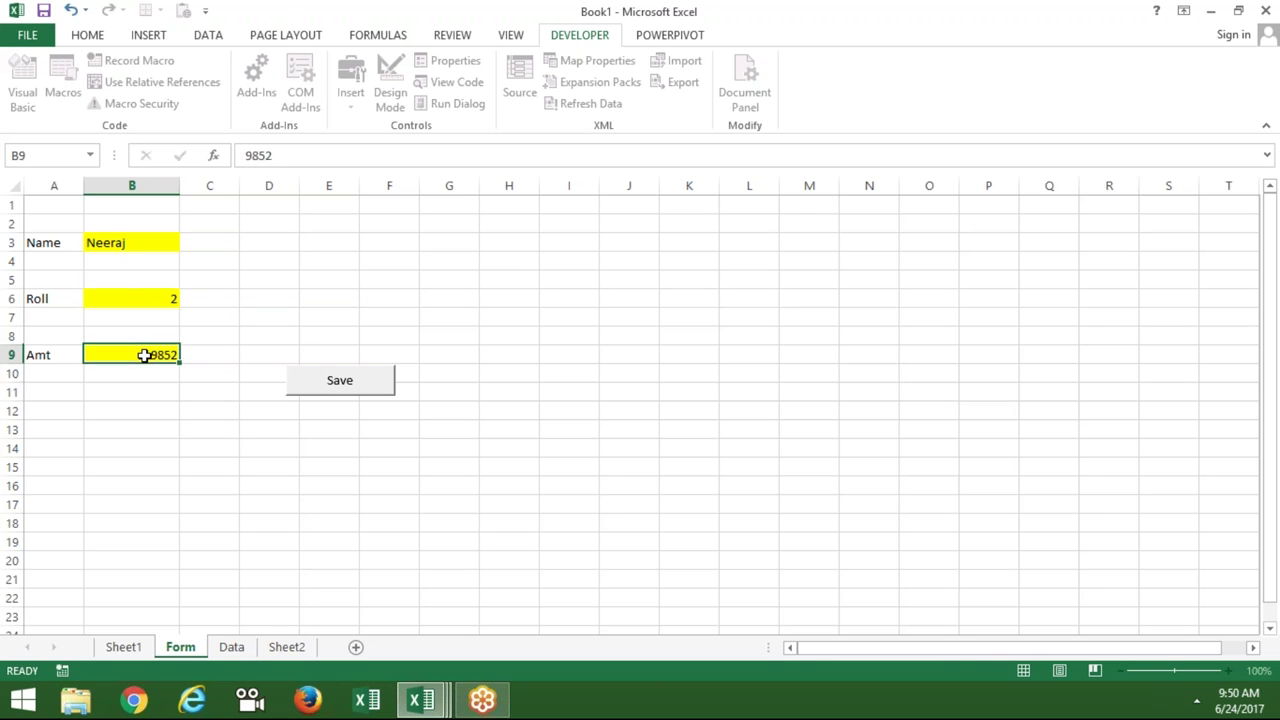
key("BackSpace")
key("BackSpace")
key("BackSpace")
type("8500")
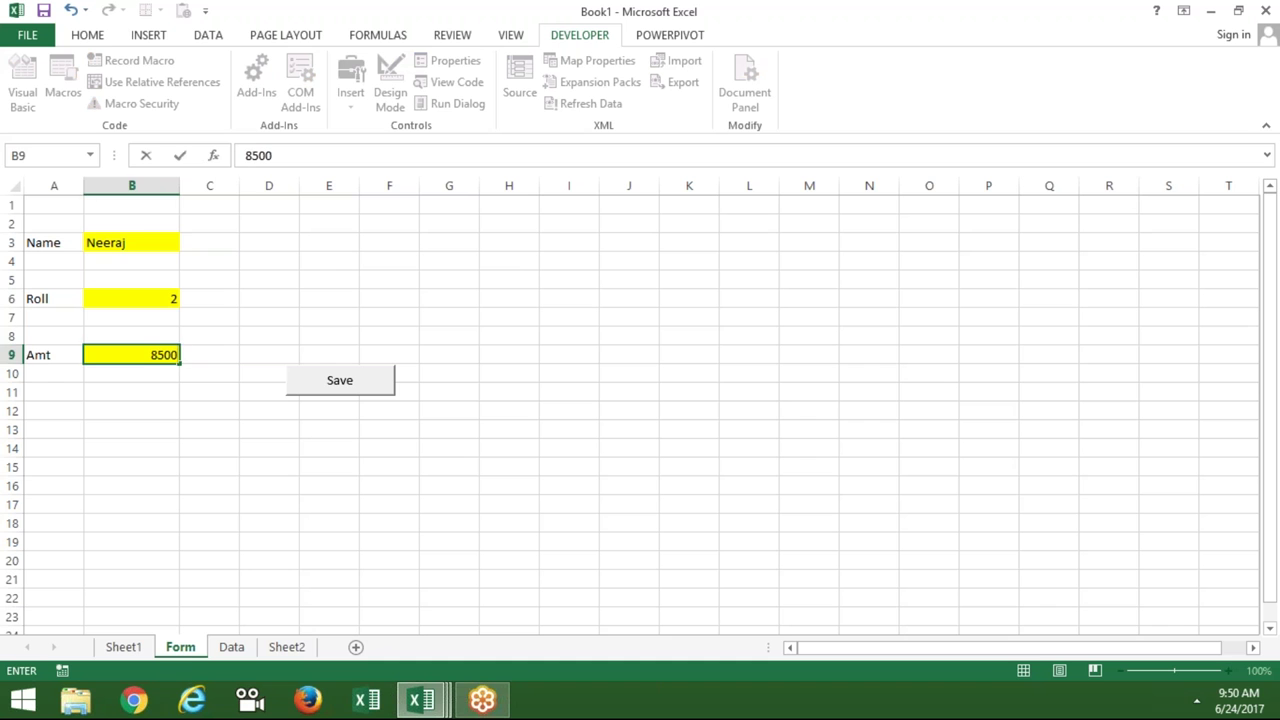
left_click(209, 466)
left_click(355, 393)
- Check the new record in row 3 of the Data sheet, then go back to Form
left_click(232, 648)
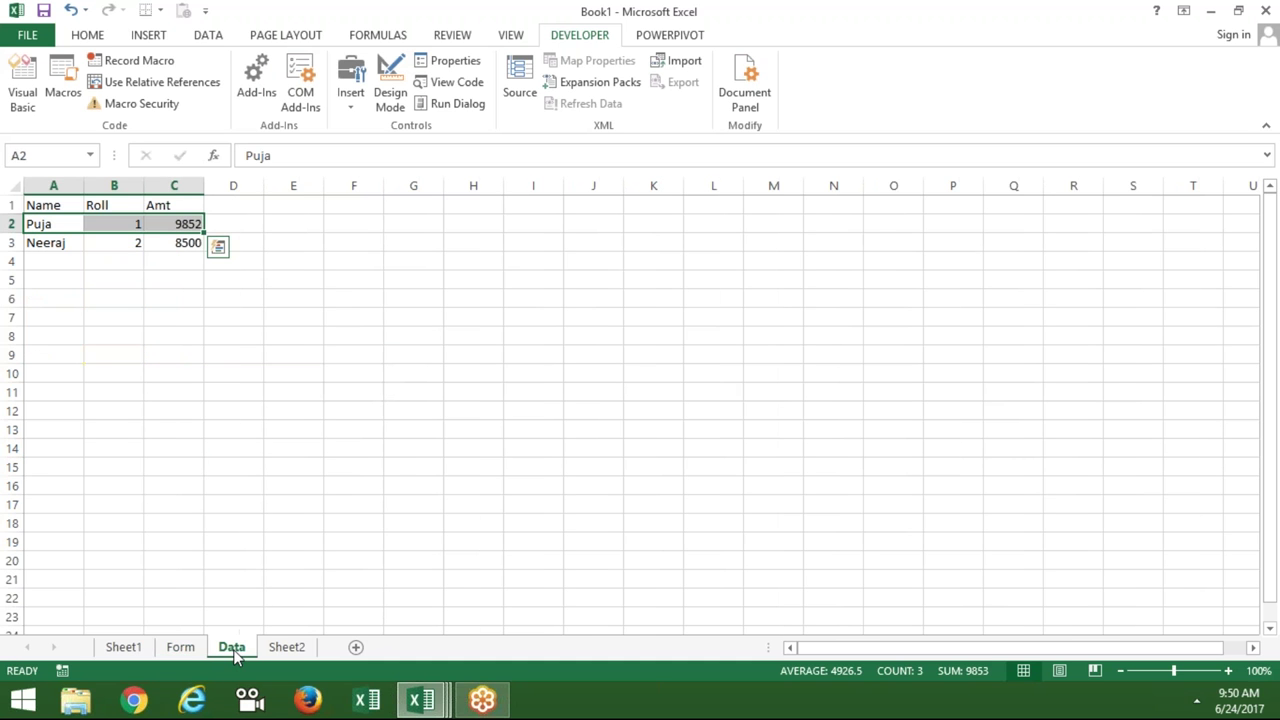
left_click_drag(63, 257, 148, 240)
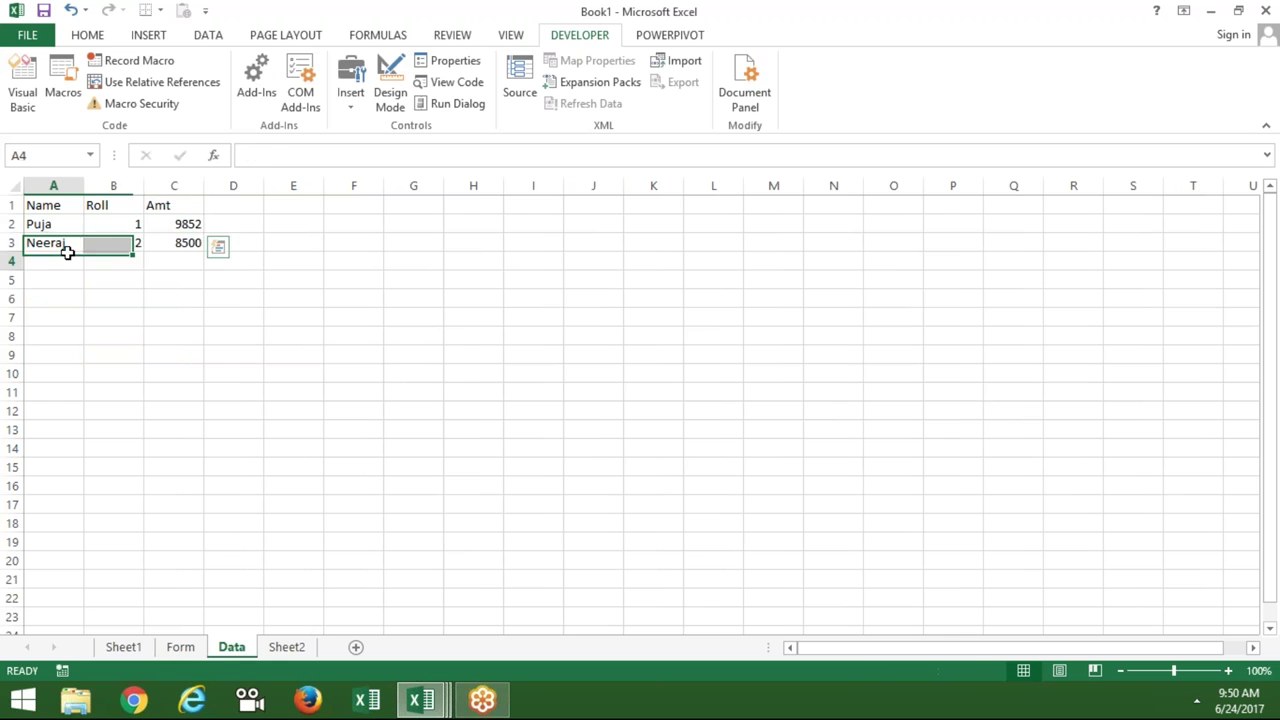
left_click_drag(66, 244, 150, 240)
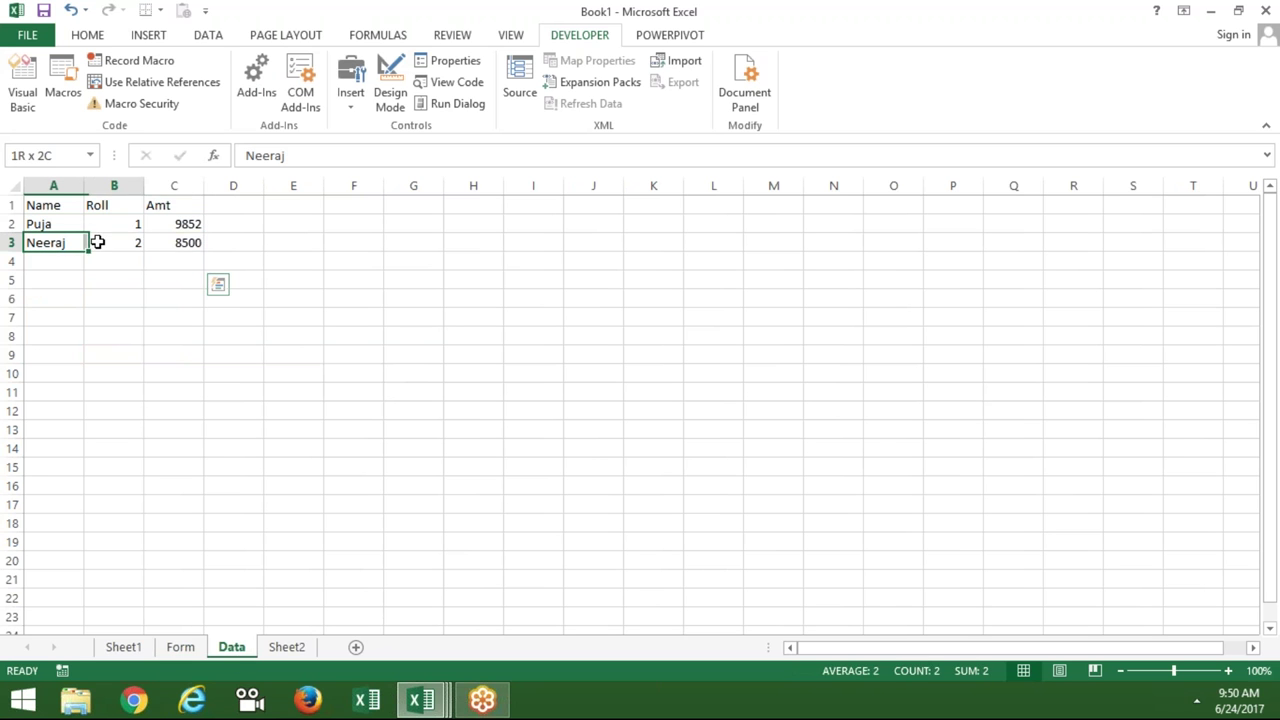
left_click(180, 647)
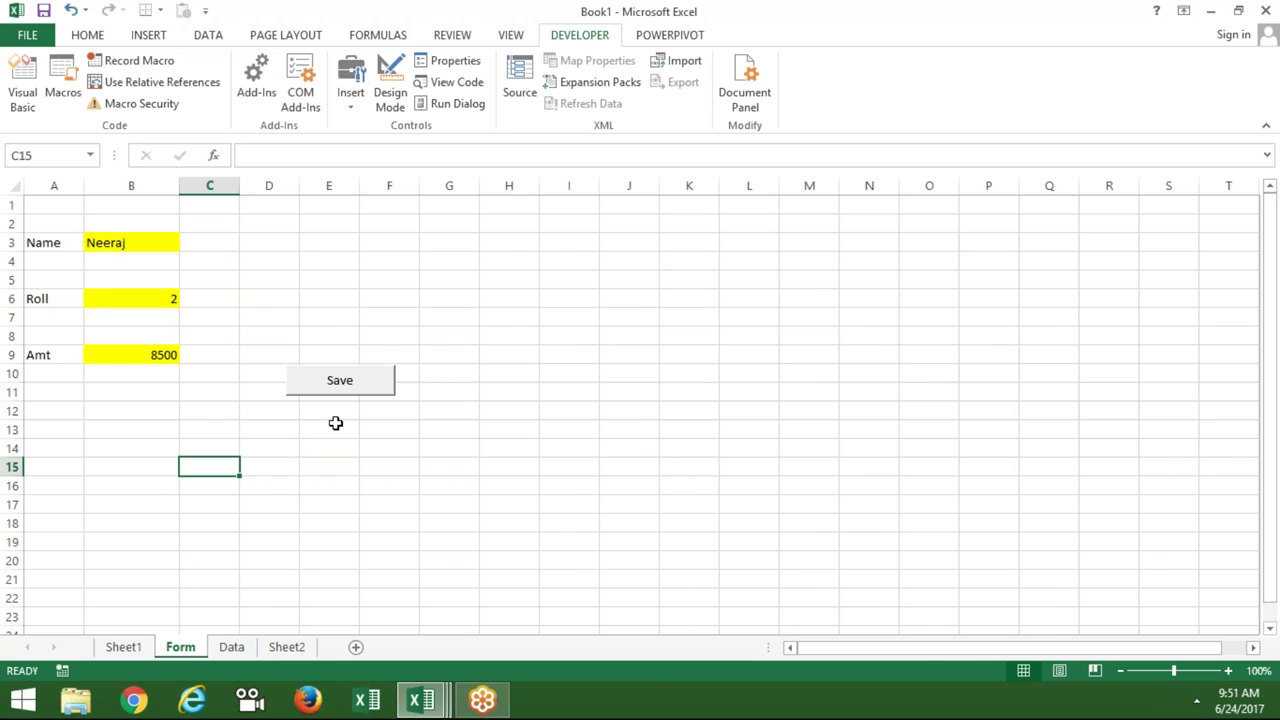
left_click(341, 403)
left_click(458, 292)
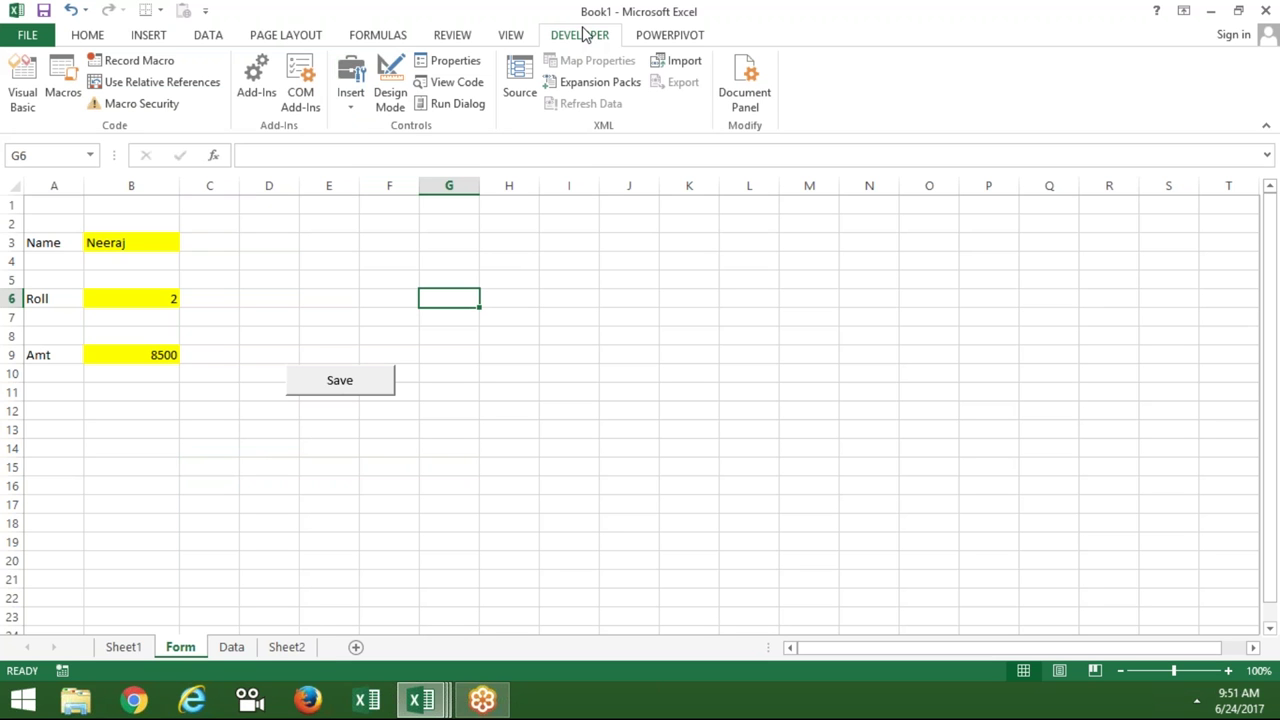
left_click(350, 95)
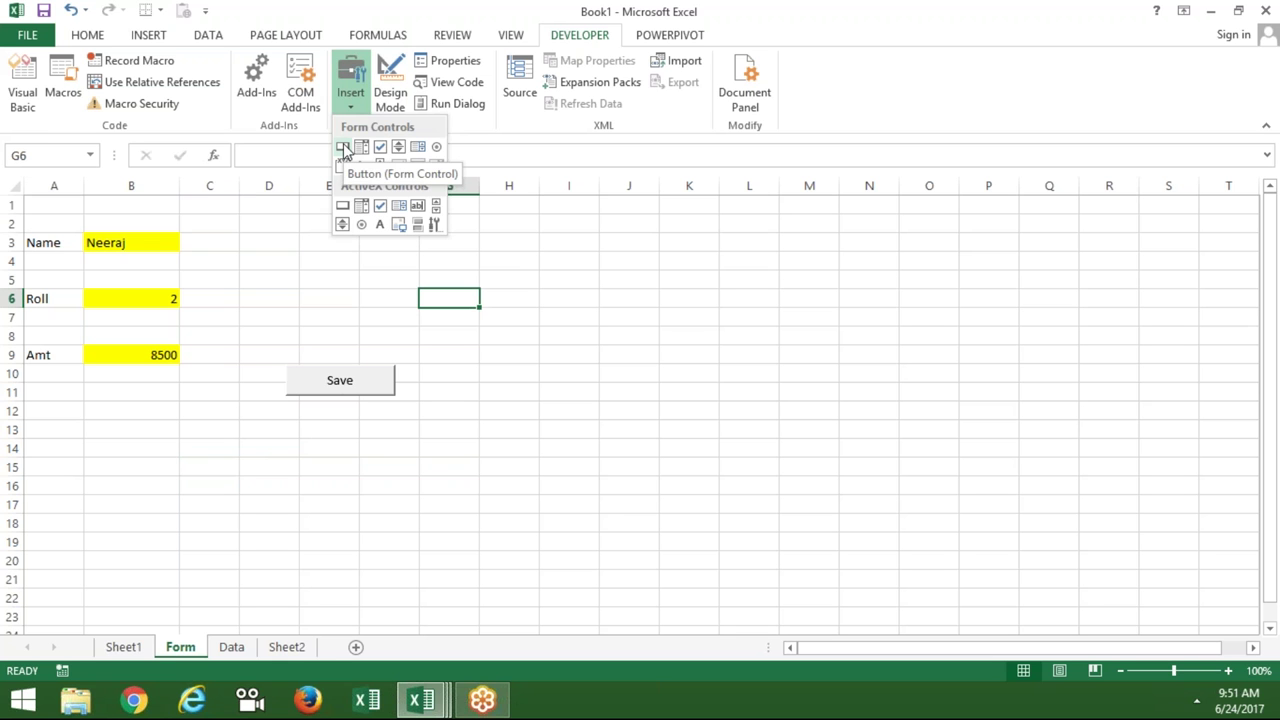
left_click(343, 148)
left_click_drag(303, 417, 425, 459)
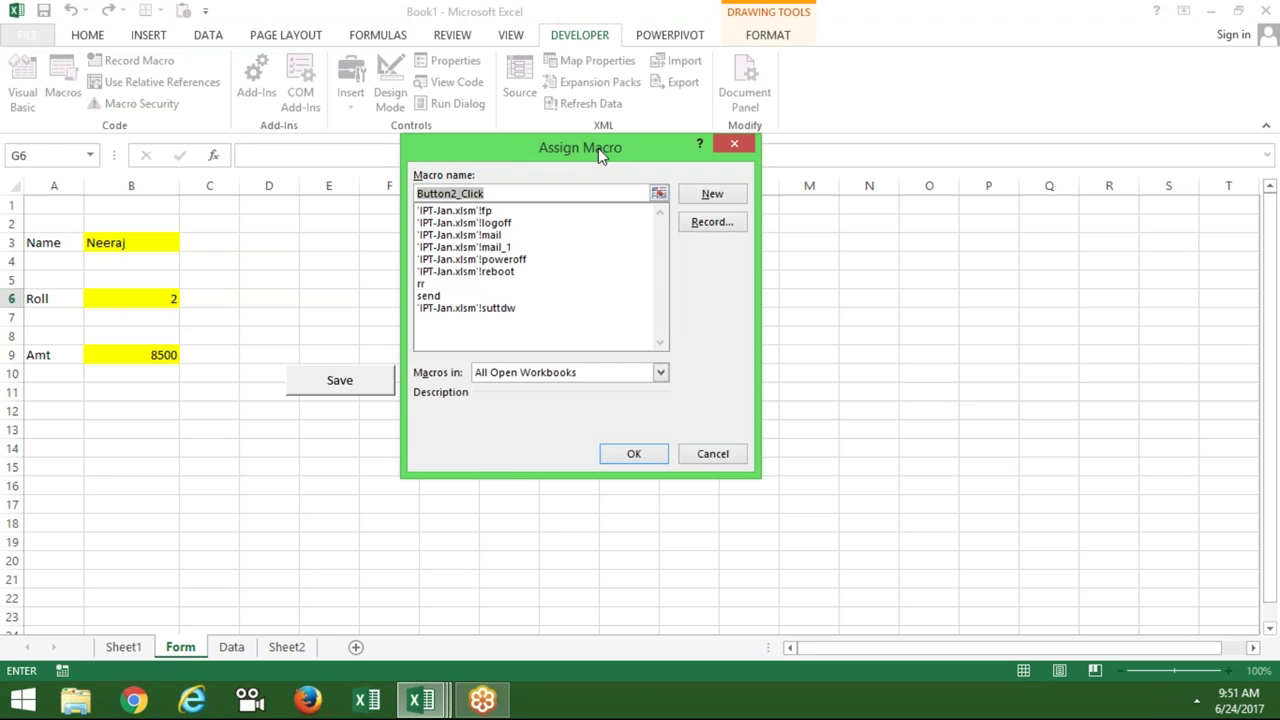
left_click(445, 296)
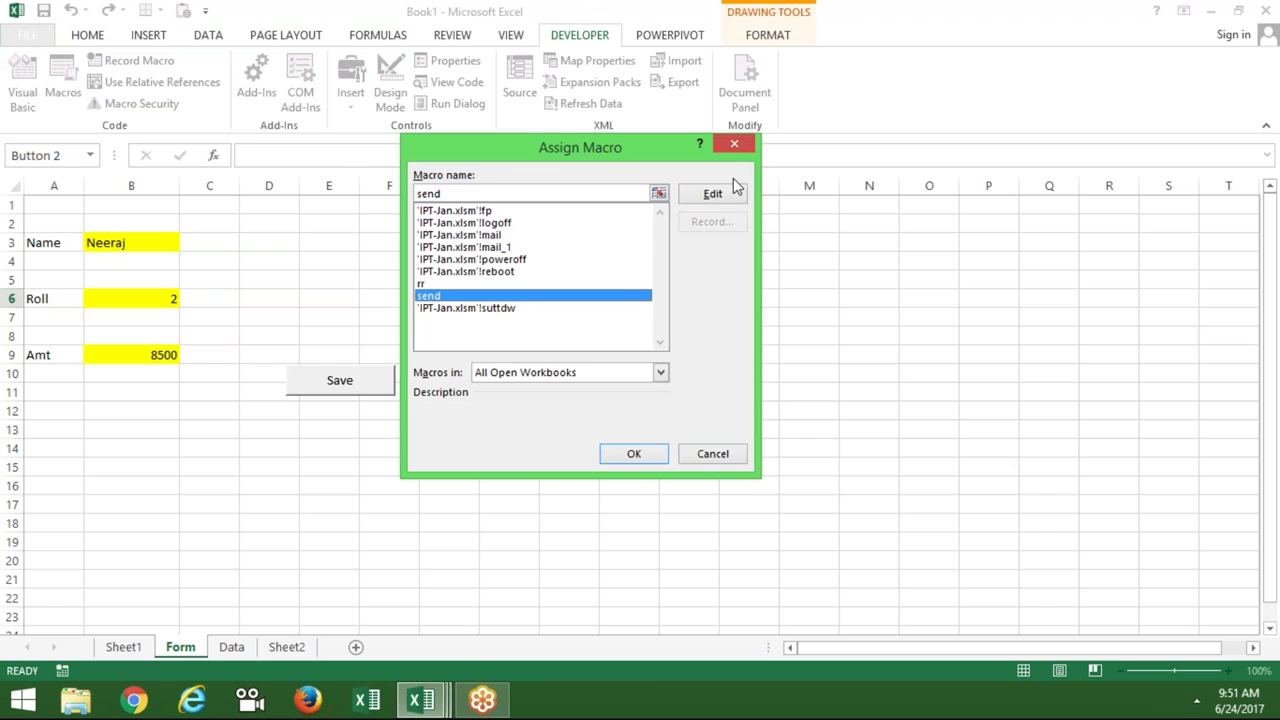
left_click(636, 457)
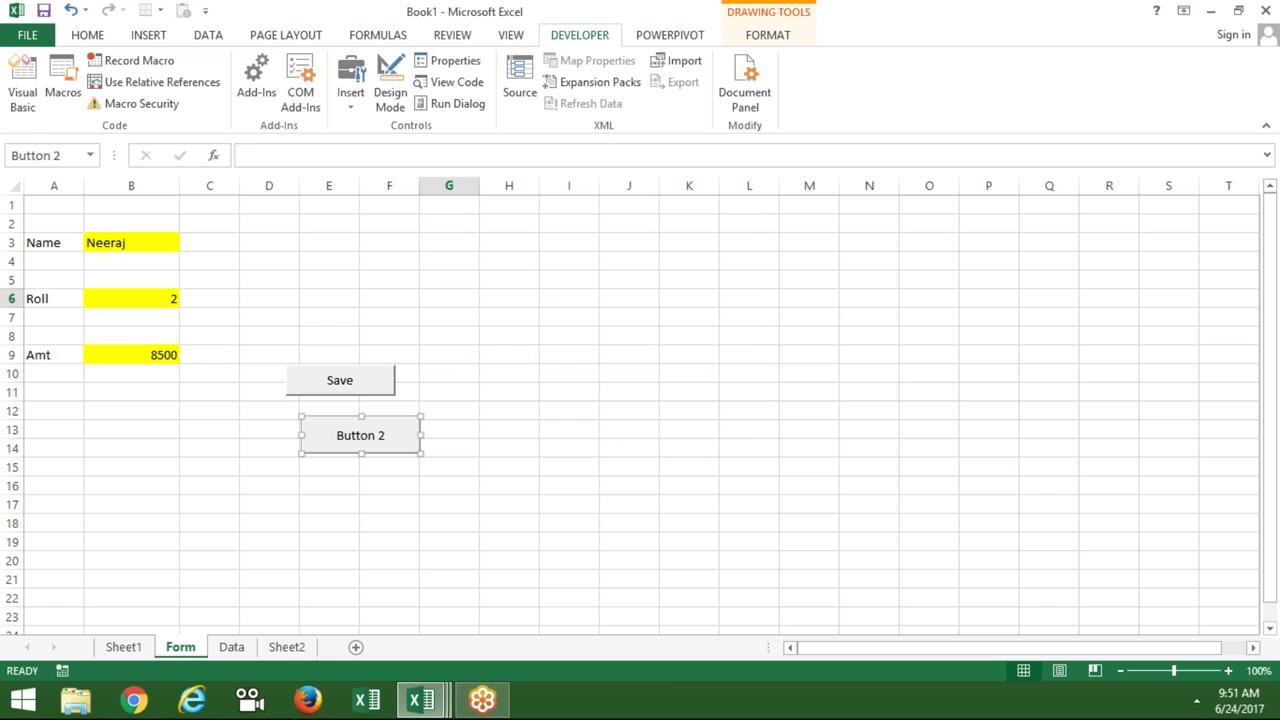
left_click(490, 480)
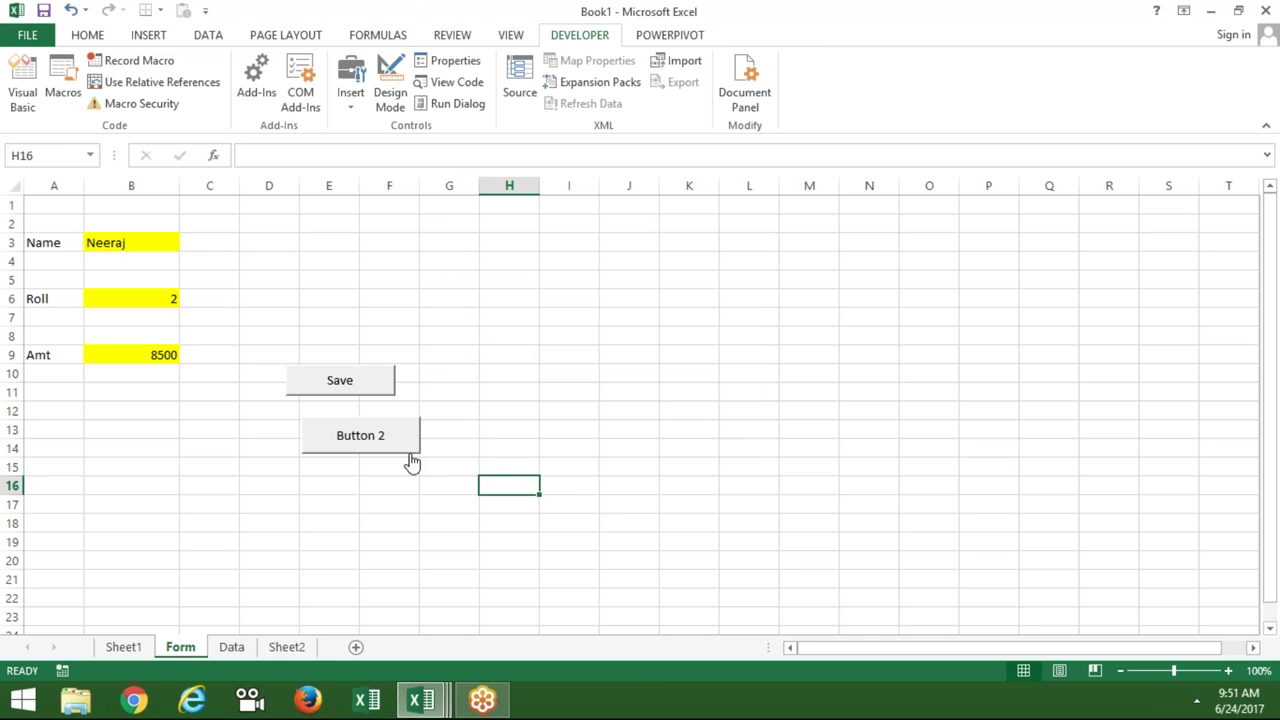
right_click(411, 455)
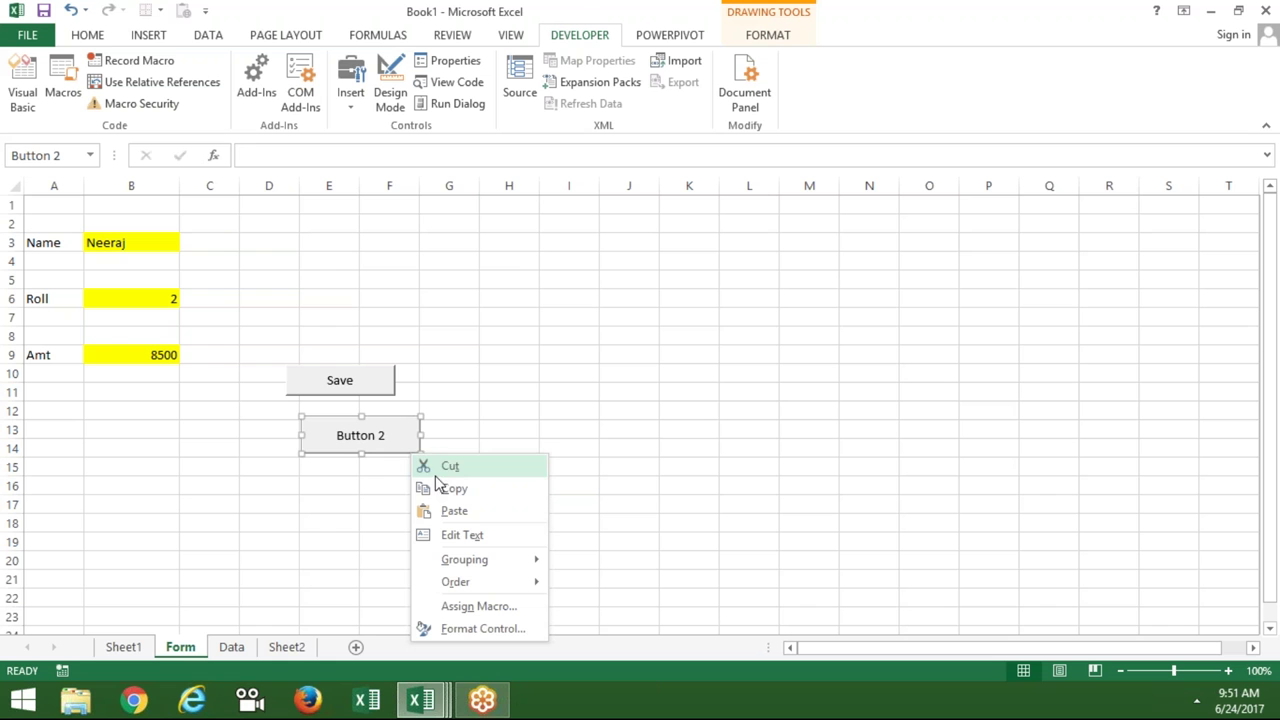
key("Escape")
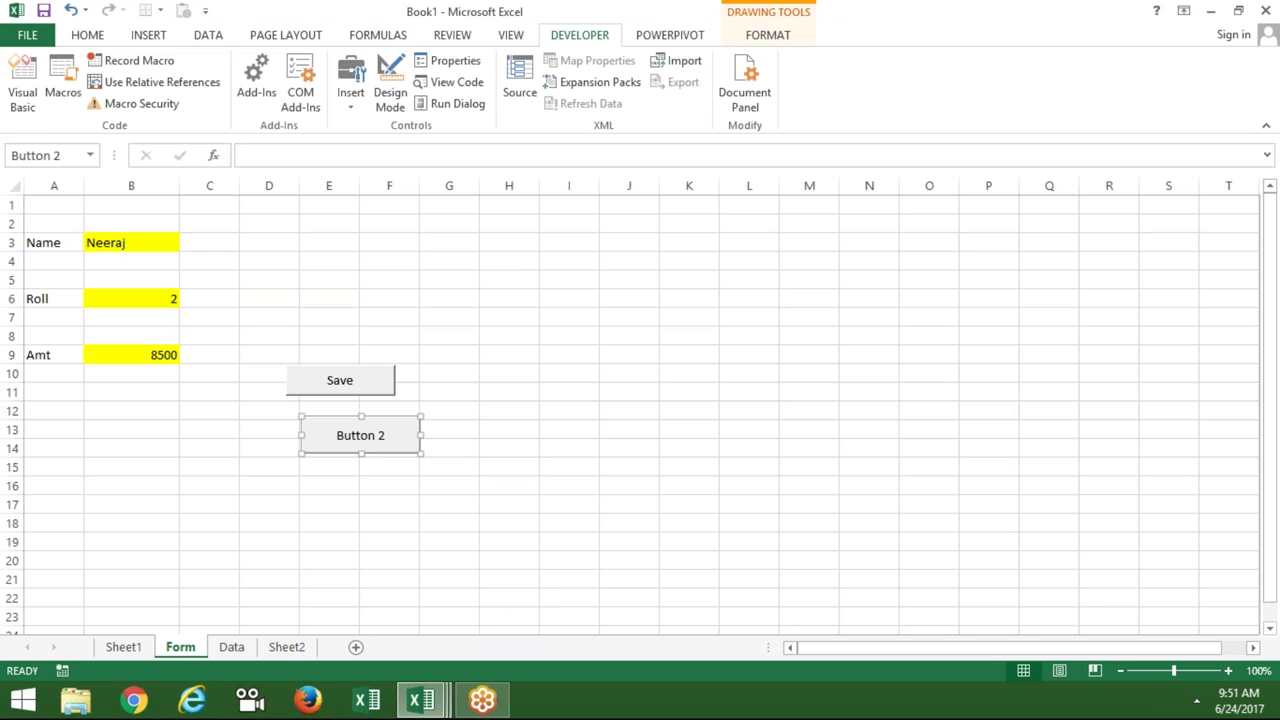
key("Delete")
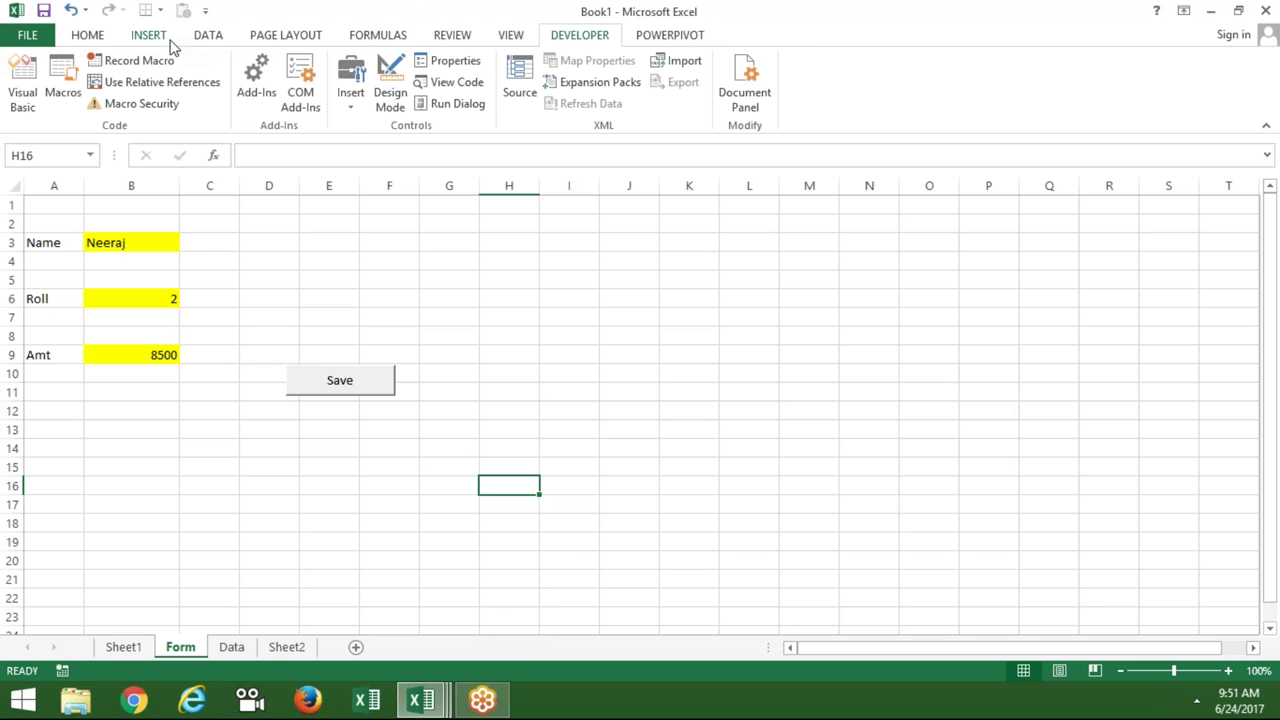
left_click(150, 36)
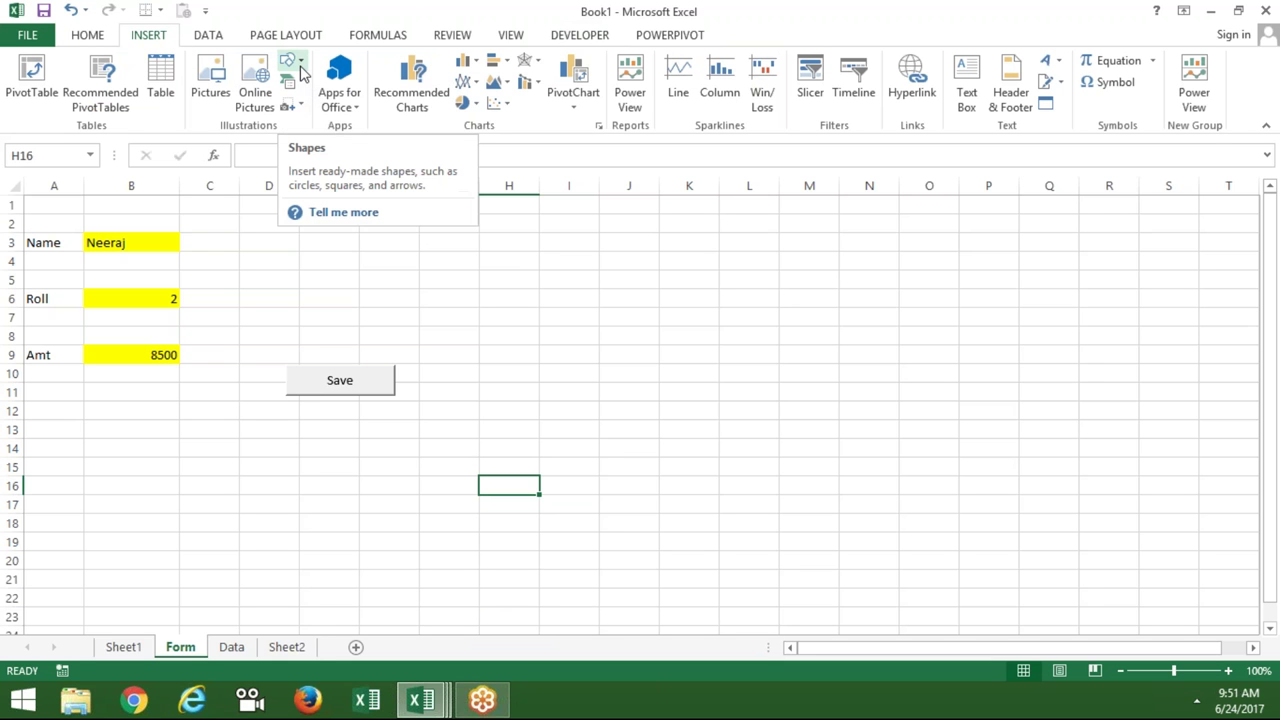
- Draw a rounded rectangle on the Form sheet and give it an orange shape style
left_click(301, 70)
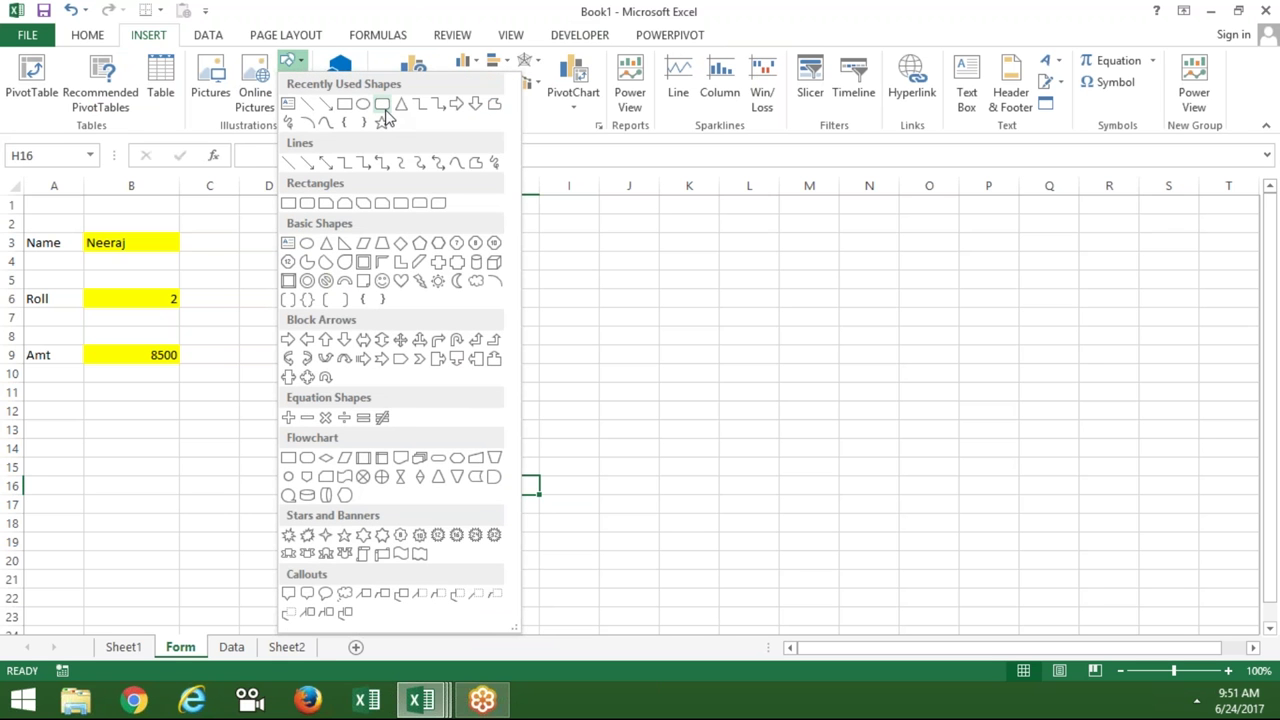
left_click(384, 108)
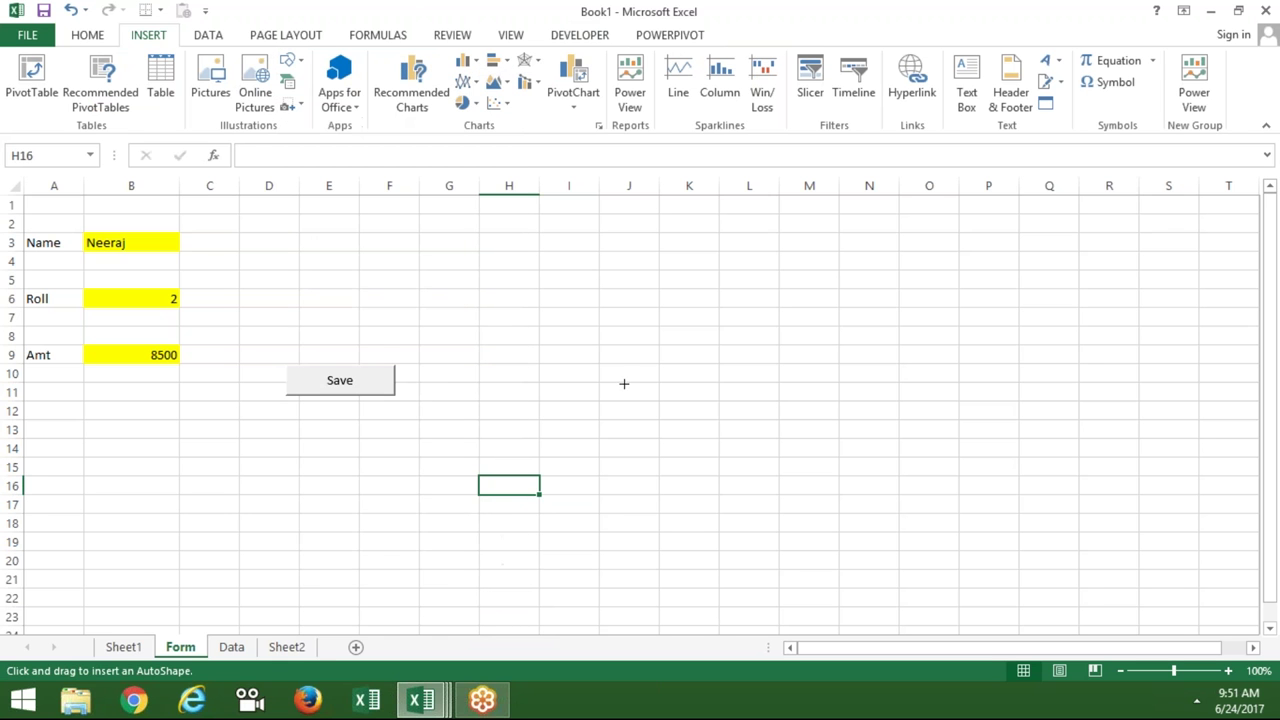
left_click_drag(510, 330, 618, 366)
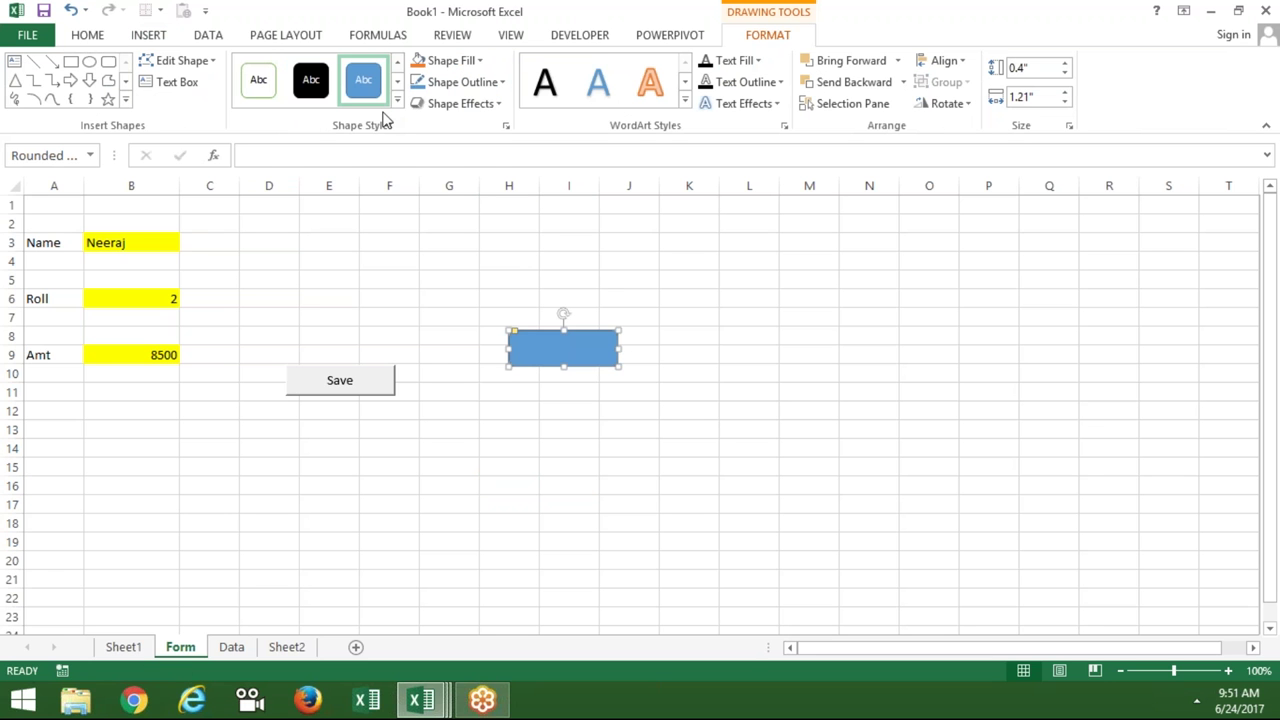
left_click(397, 101)
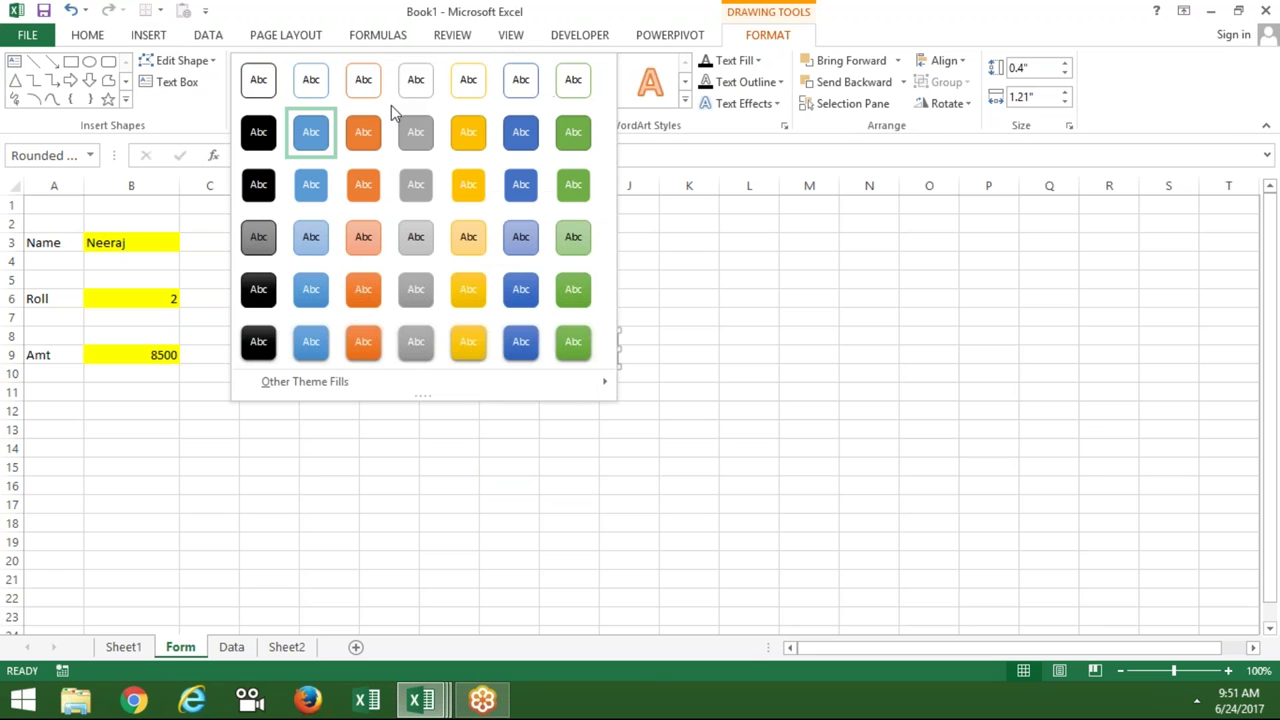
left_click(367, 341)
- Move the orange rectangle next to the Save button
left_click(564, 466)
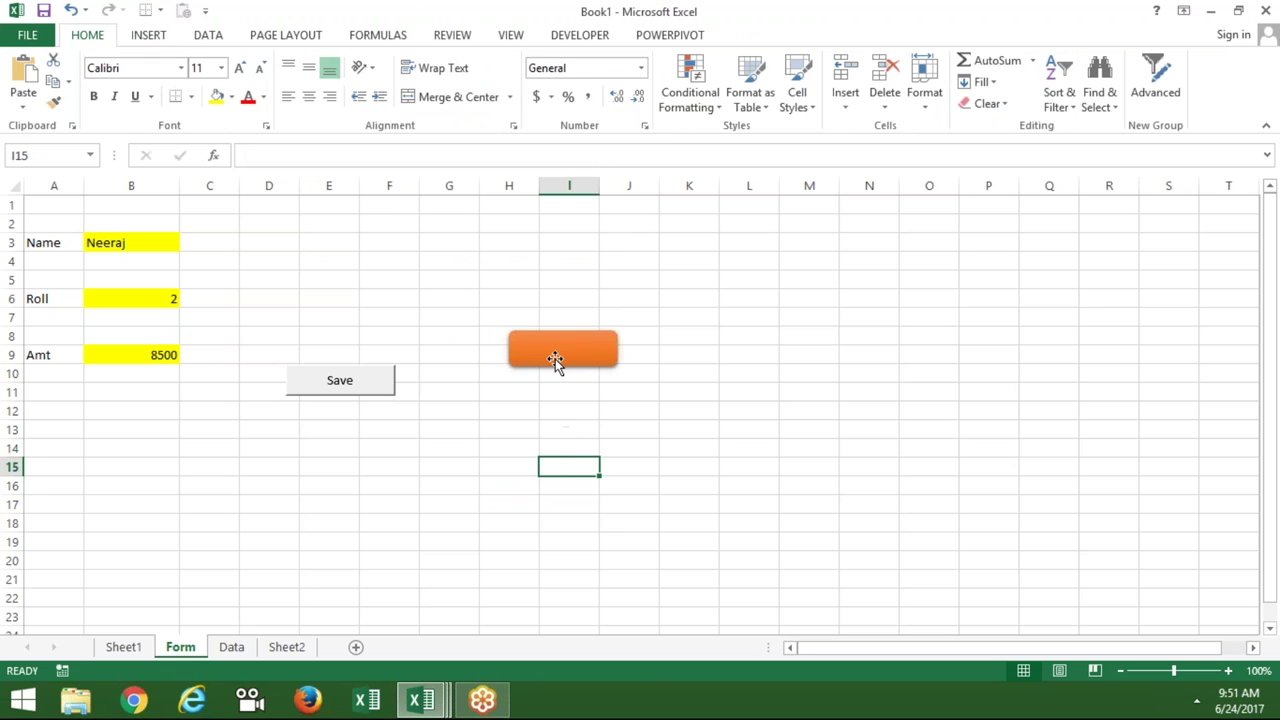
left_click_drag(561, 357, 492, 386)
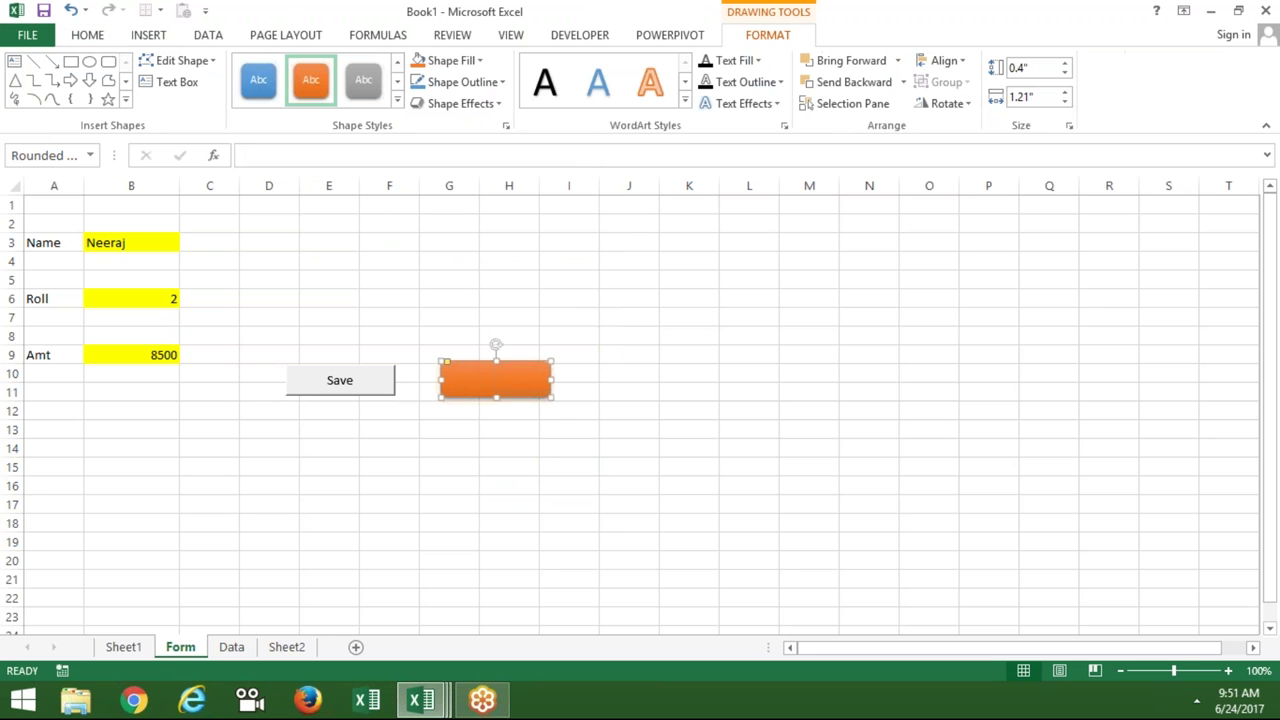
right_click(492, 386)
left_click(433, 470)
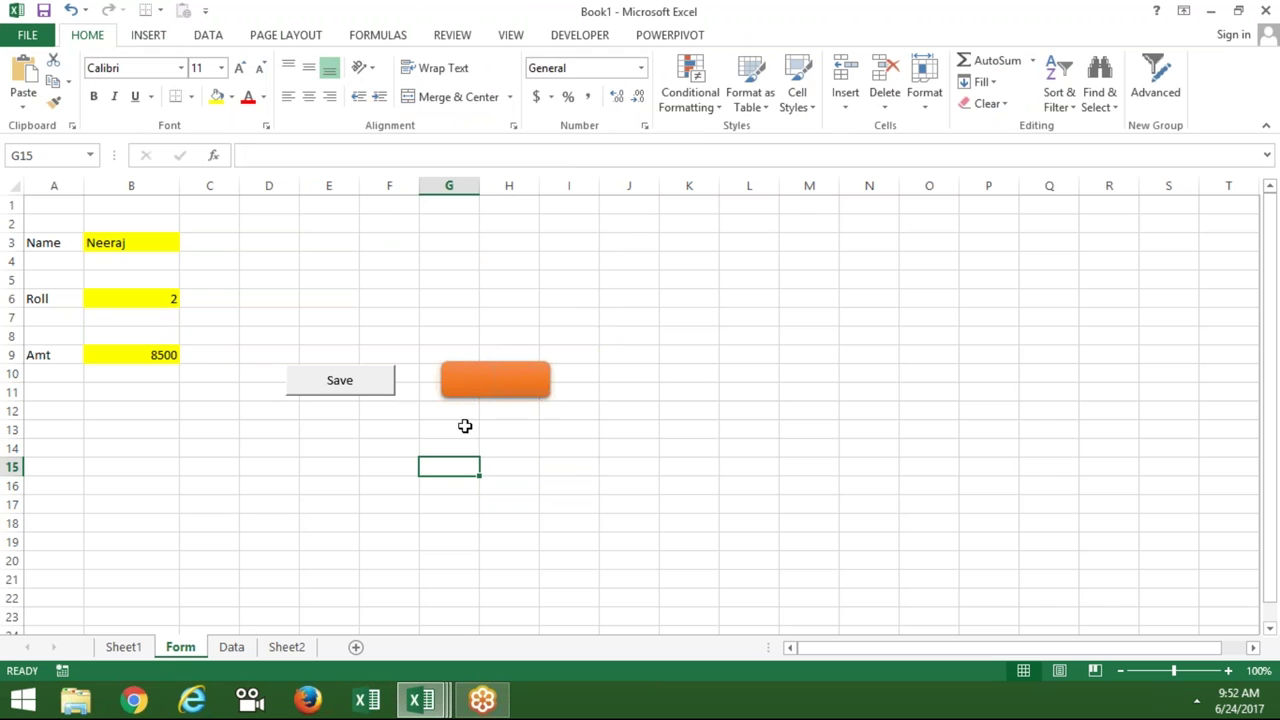
right_click(471, 397)
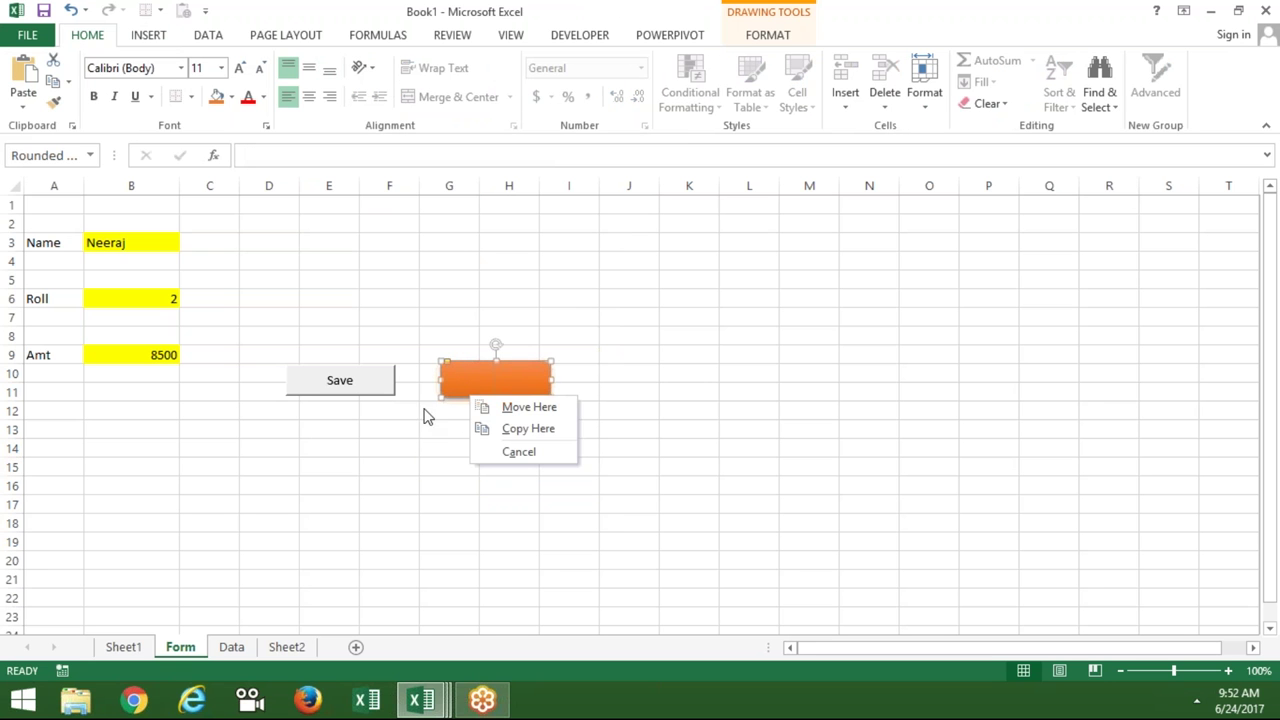
left_click(425, 412)
left_click(468, 372)
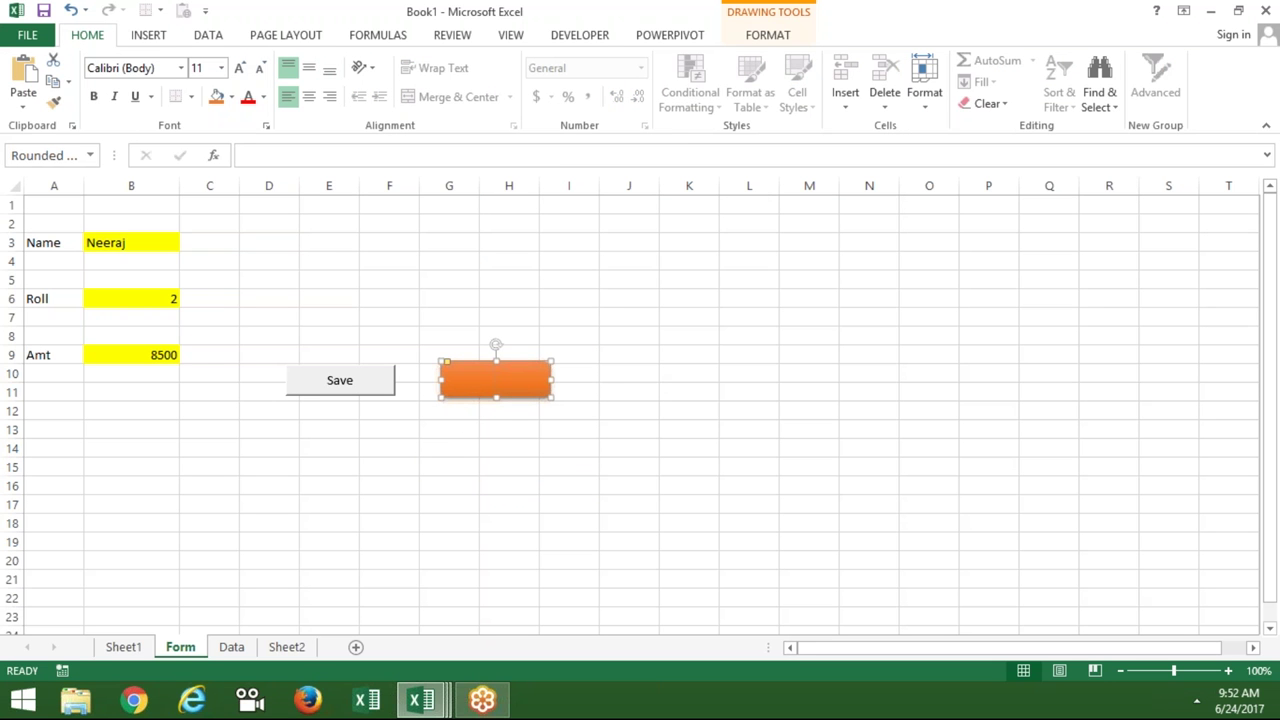
- Assign the send macro to the orange rectangle
right_click(474, 376)
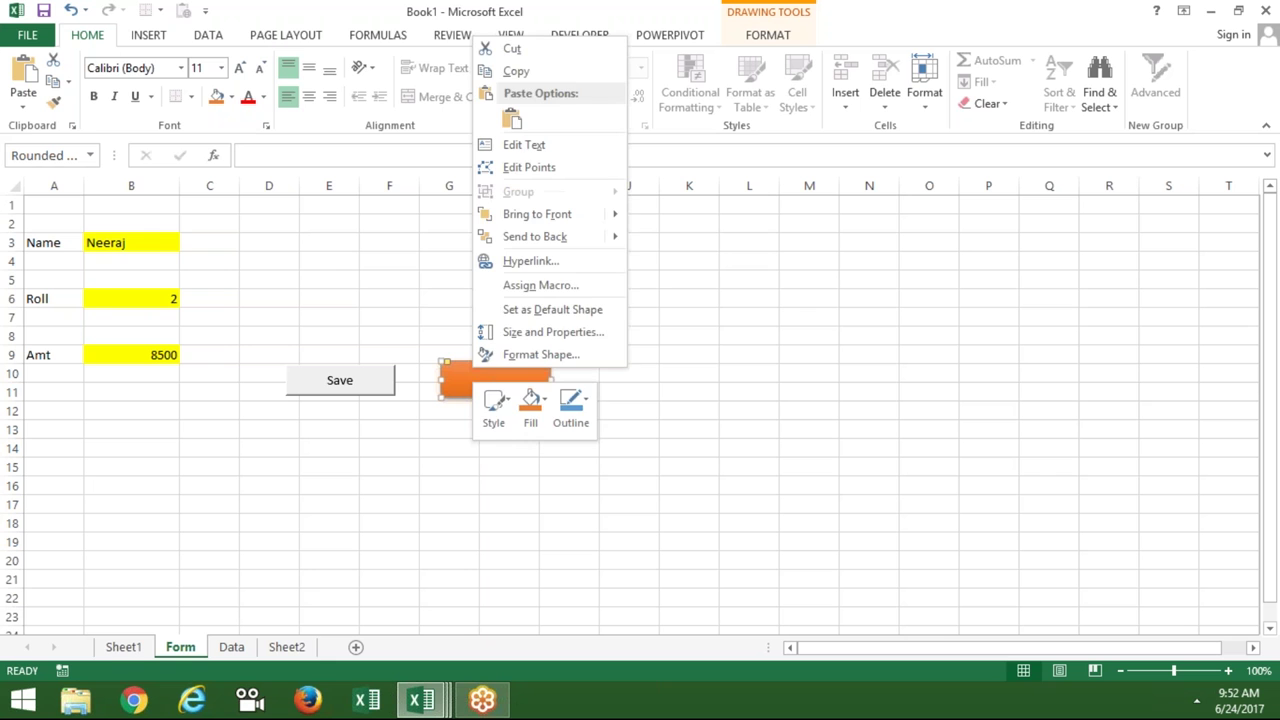
left_click(538, 286)
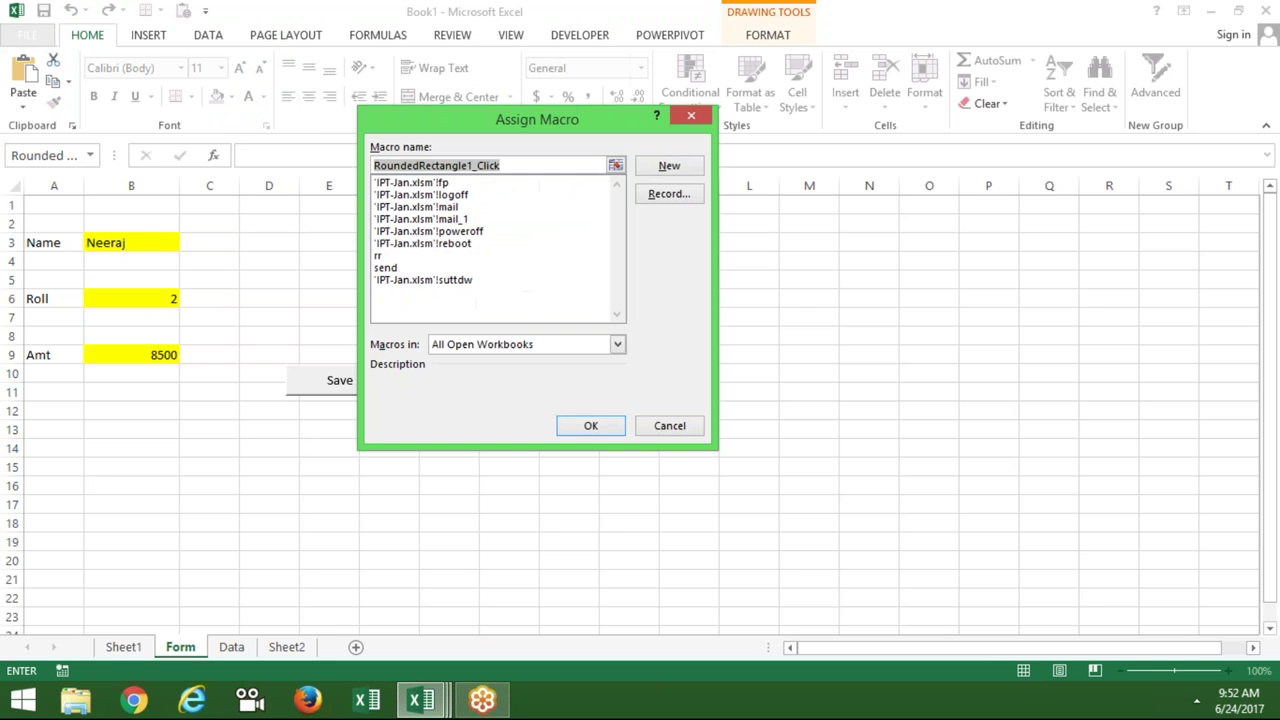
left_click(396, 269)
left_click(591, 426)
left_click(562, 468)
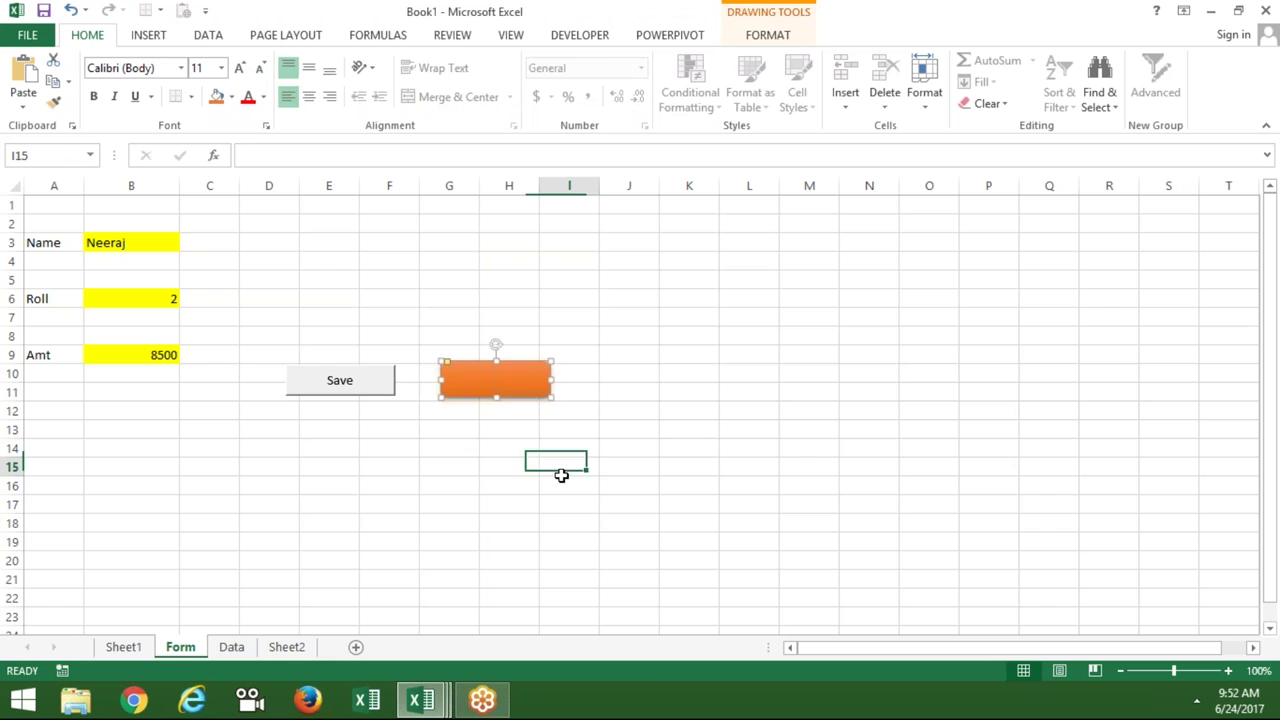
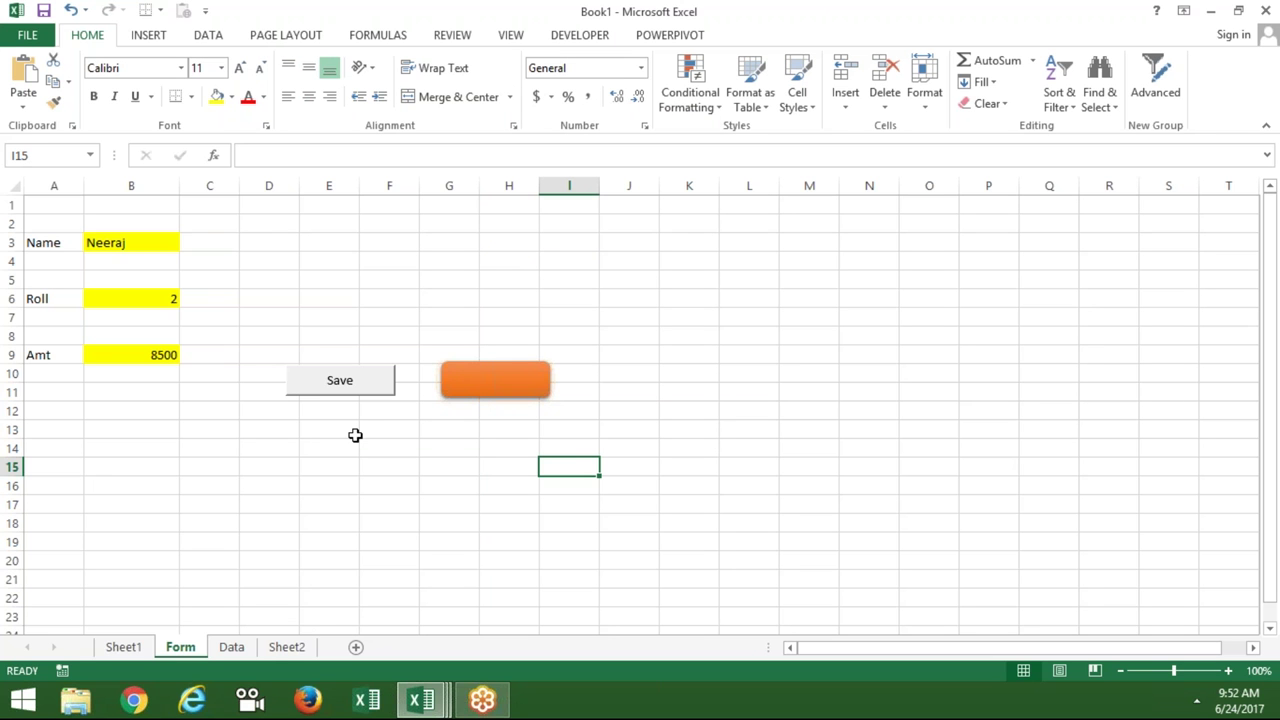
- Review the Form input cells B3 through B9, then open the send macro's code in the VBA editor
left_click(140, 238)
left_click(141, 284)
left_click(143, 346)
key("alt+F11")
left_click(243, 573)
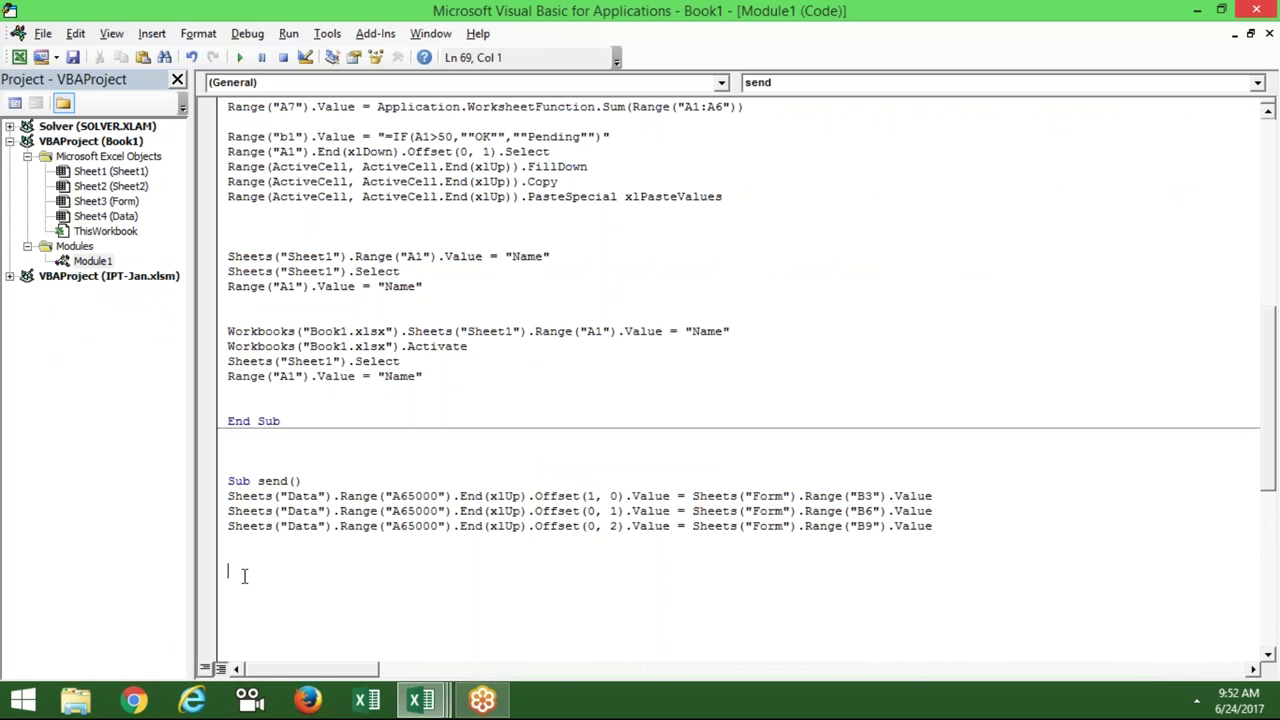
- Add a MsgBox ("Your Data Have Been Saved") line to the send macro
type("msgbox(\"")
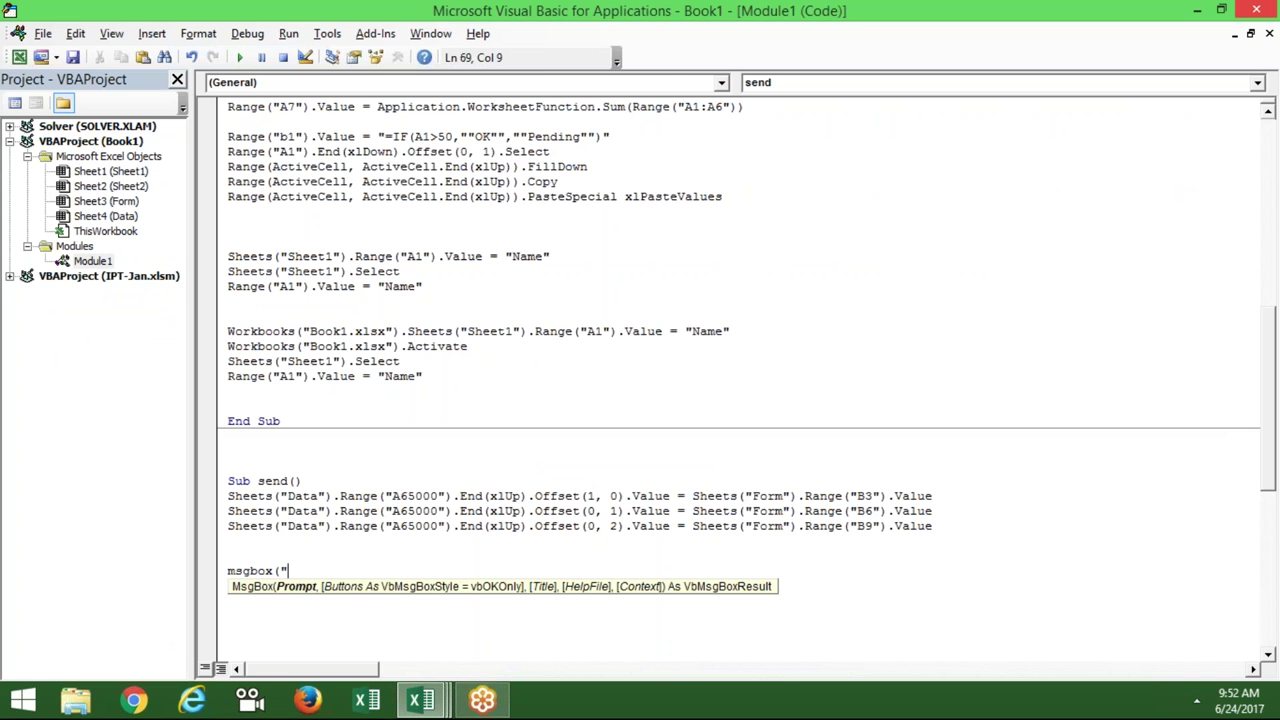
type("Your Data ")
type("Have Been Saved\"")
key("Return")
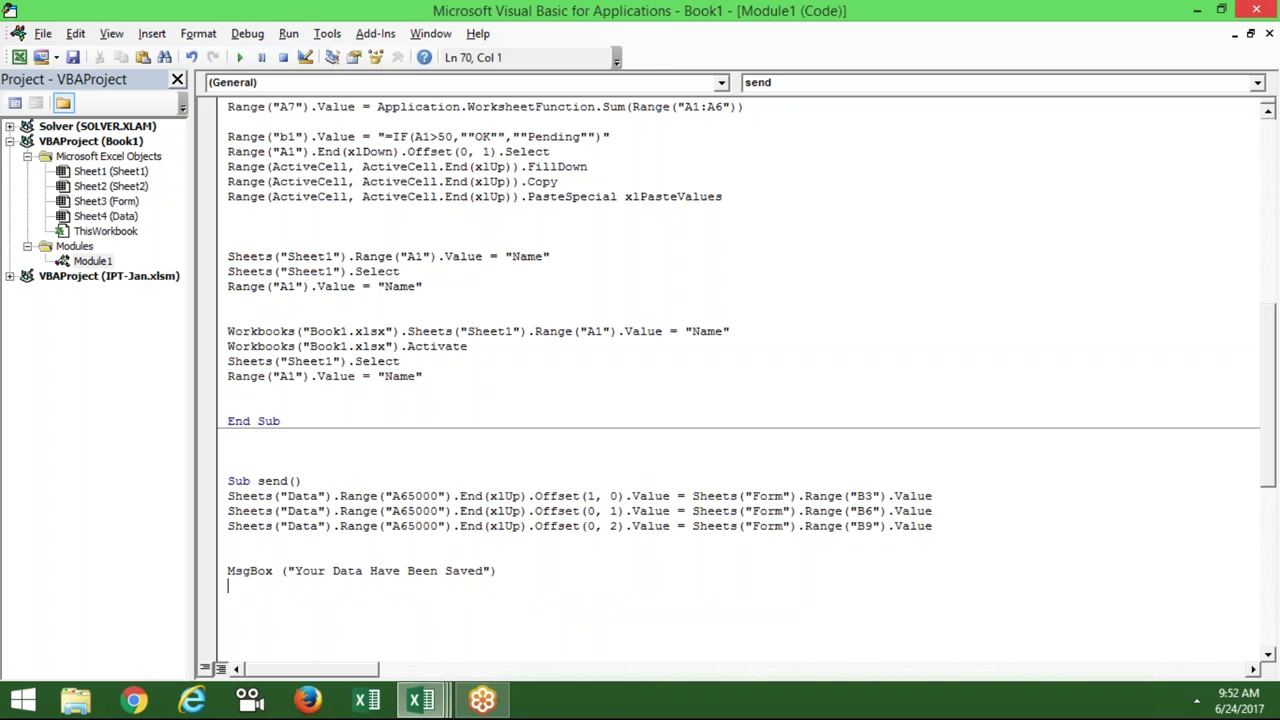
key("Return")
- Add Range("B3,B6,B9").ClearContents to the macro and return to the Excel sheet
type("range")
type("(")
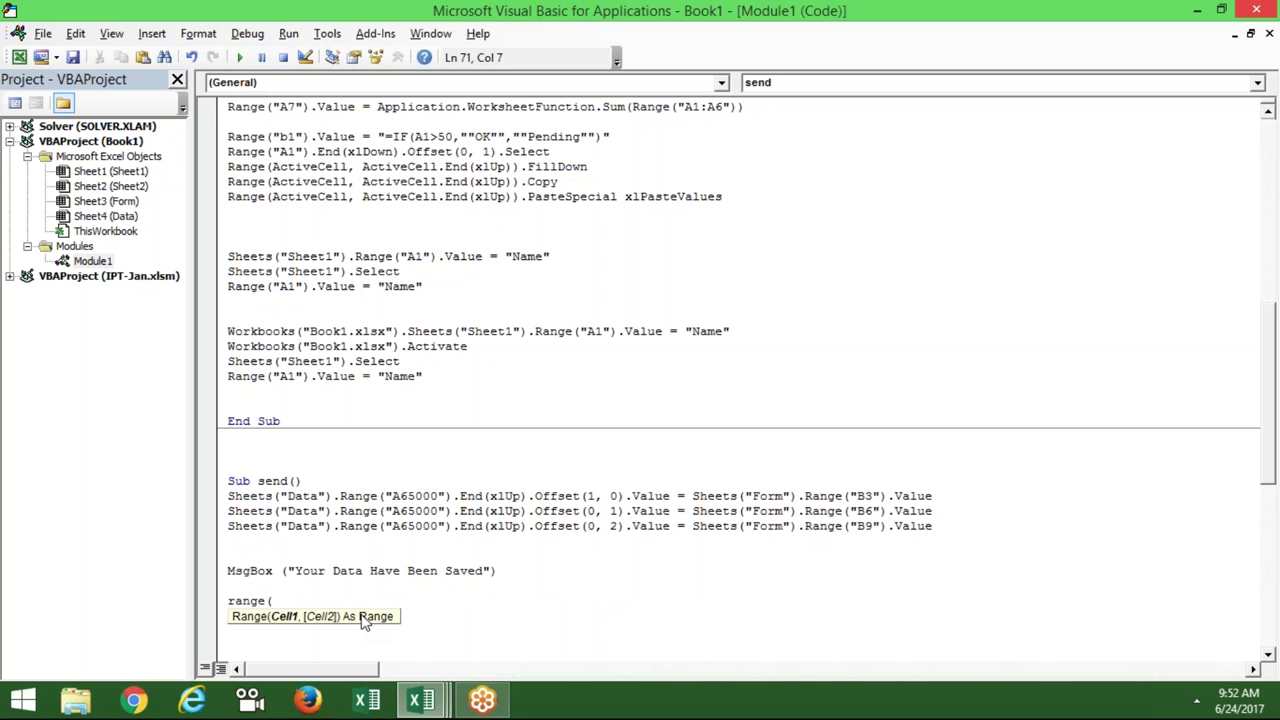
type("\"")
type("B3,")
type("B")
type("6,")
type("B9")
type("\")")
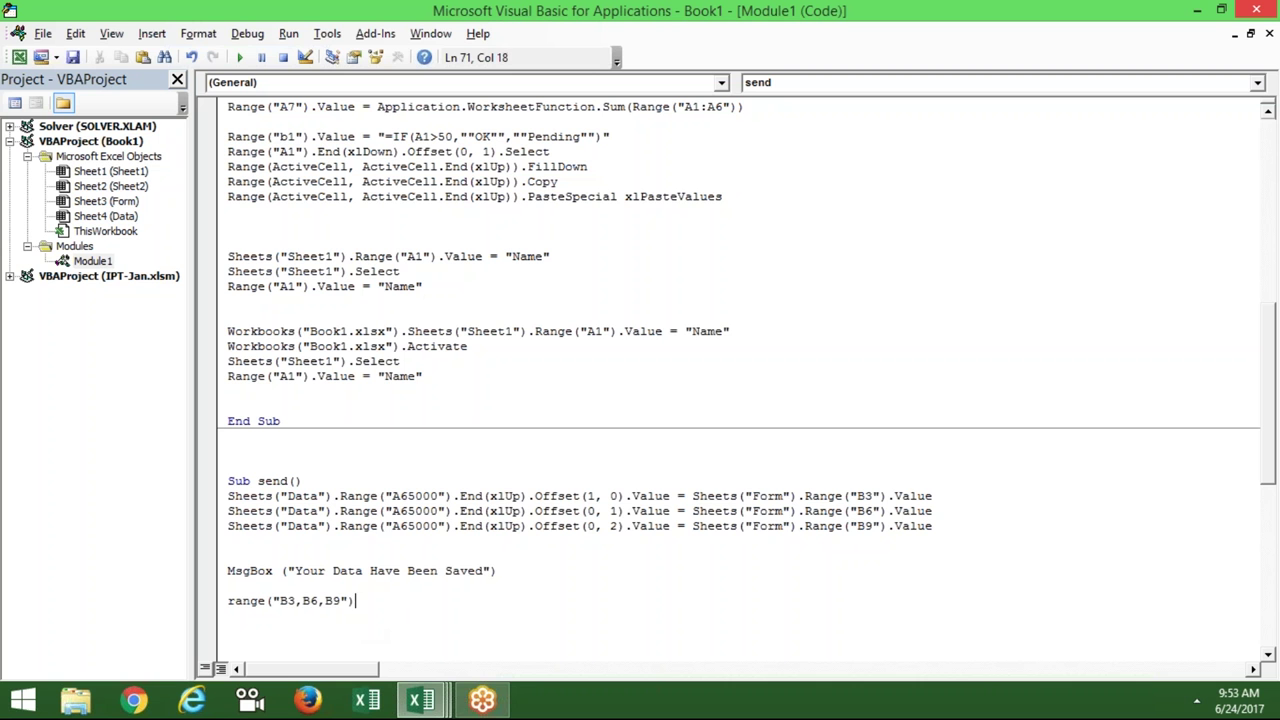
type(".cl")
key("Down")
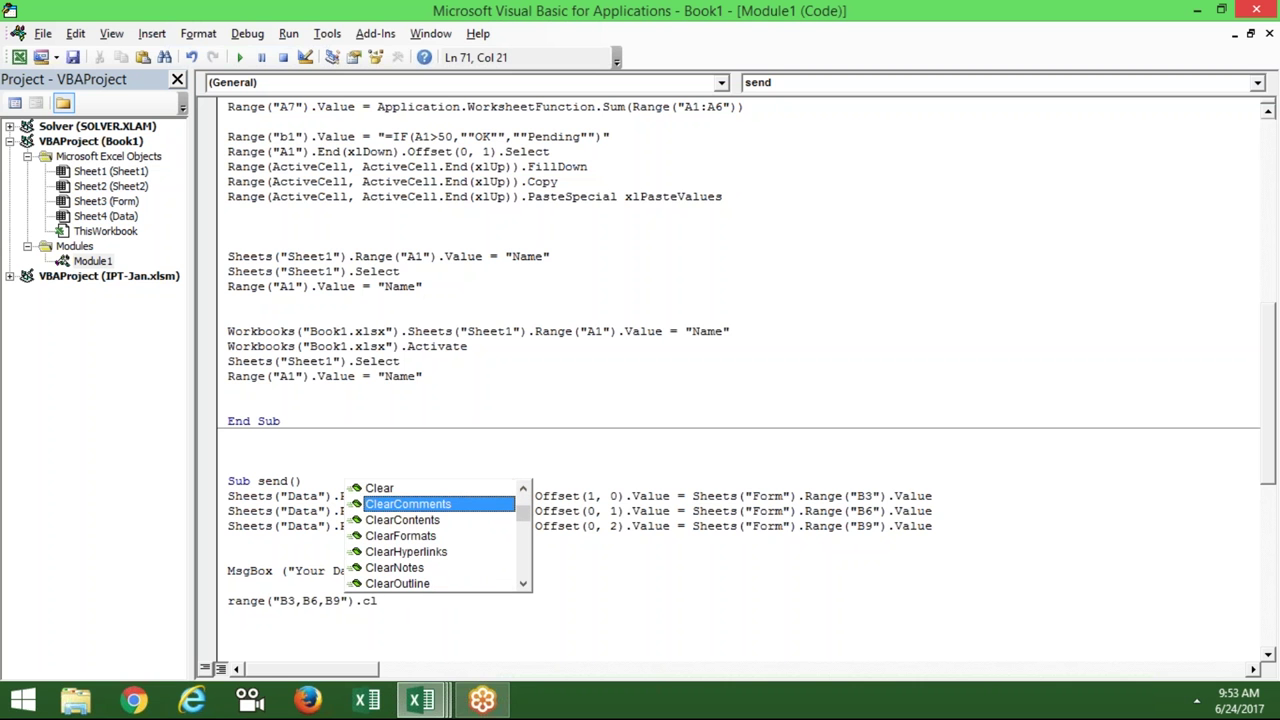
key("Down")
key("Tab")
key("alt+Tab")
left_click(319, 459)
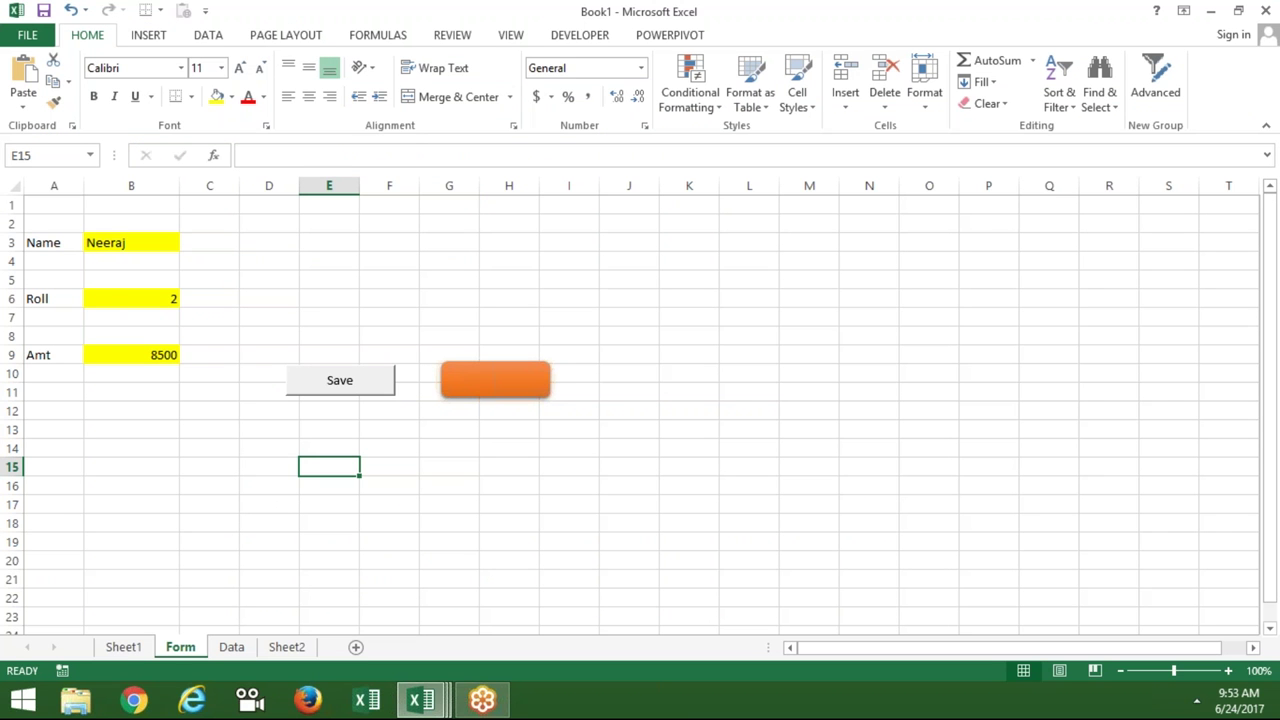
- Run the Save button macro, confirm the saved message, and check the new row on the Data sheet
key("alt+Tab")
key("alt+Tab")
left_click(315, 380)
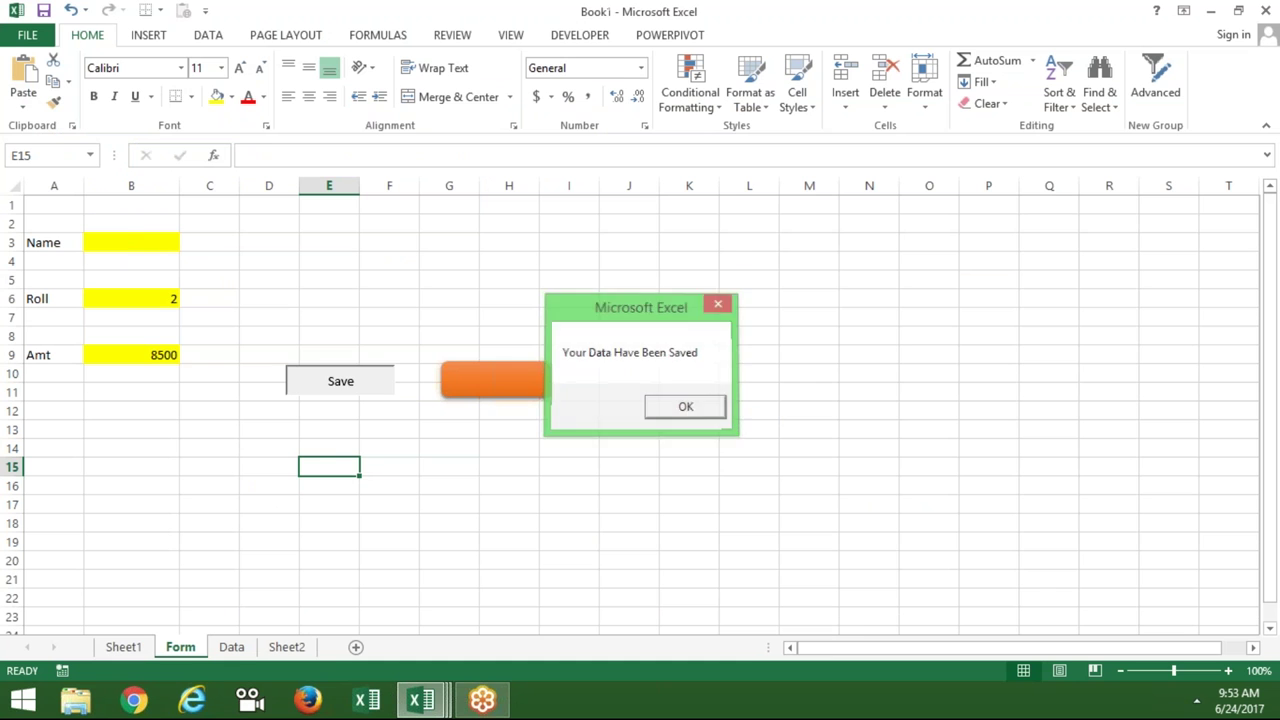
left_click(688, 408)
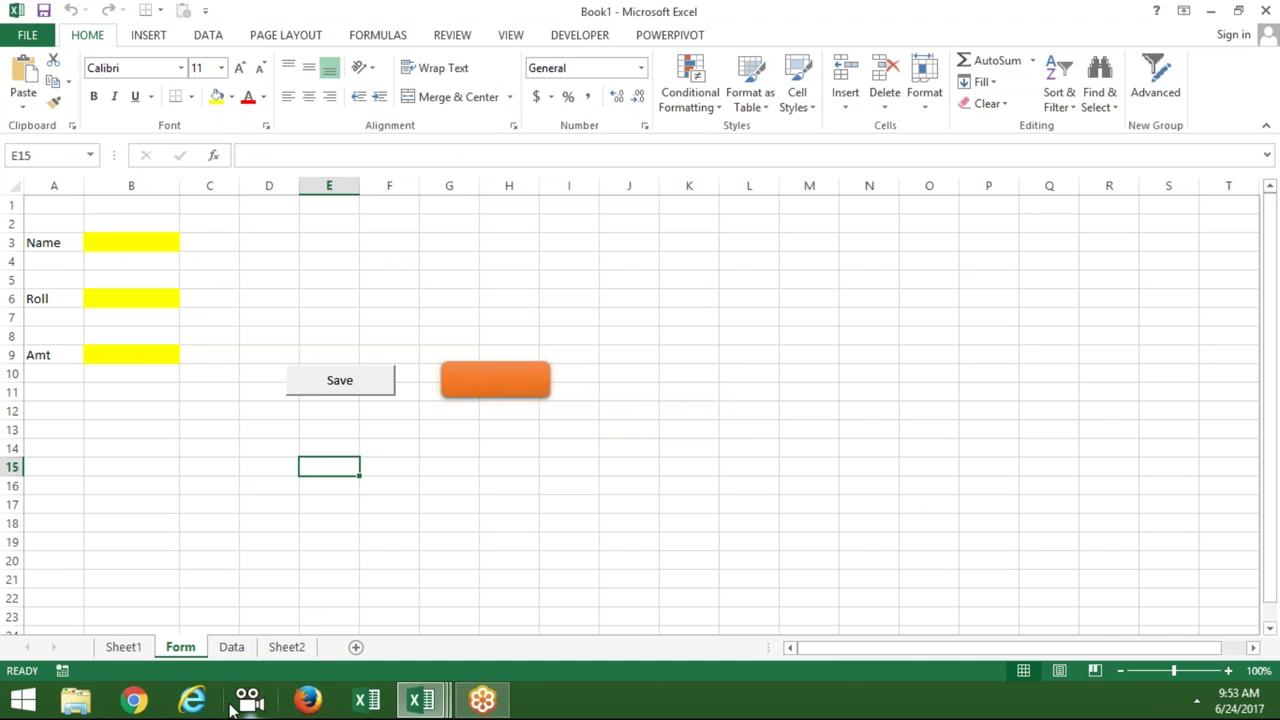
left_click(238, 657)
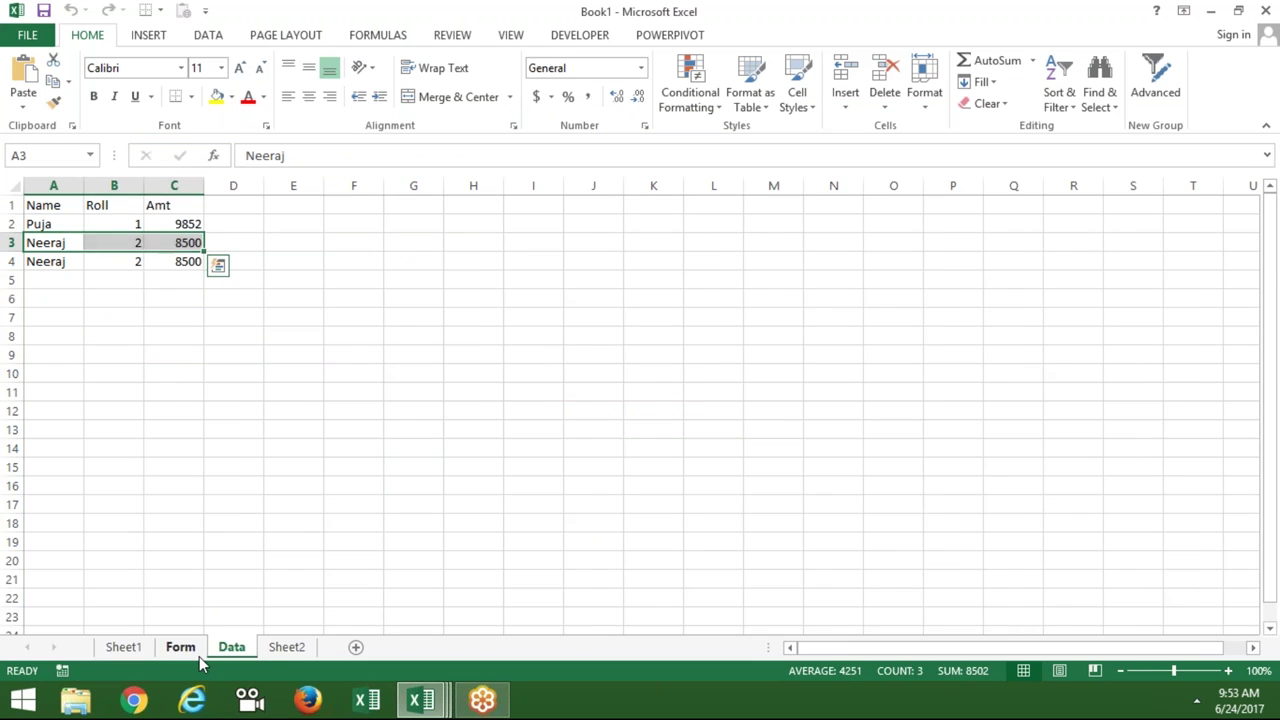
left_click(199, 656)
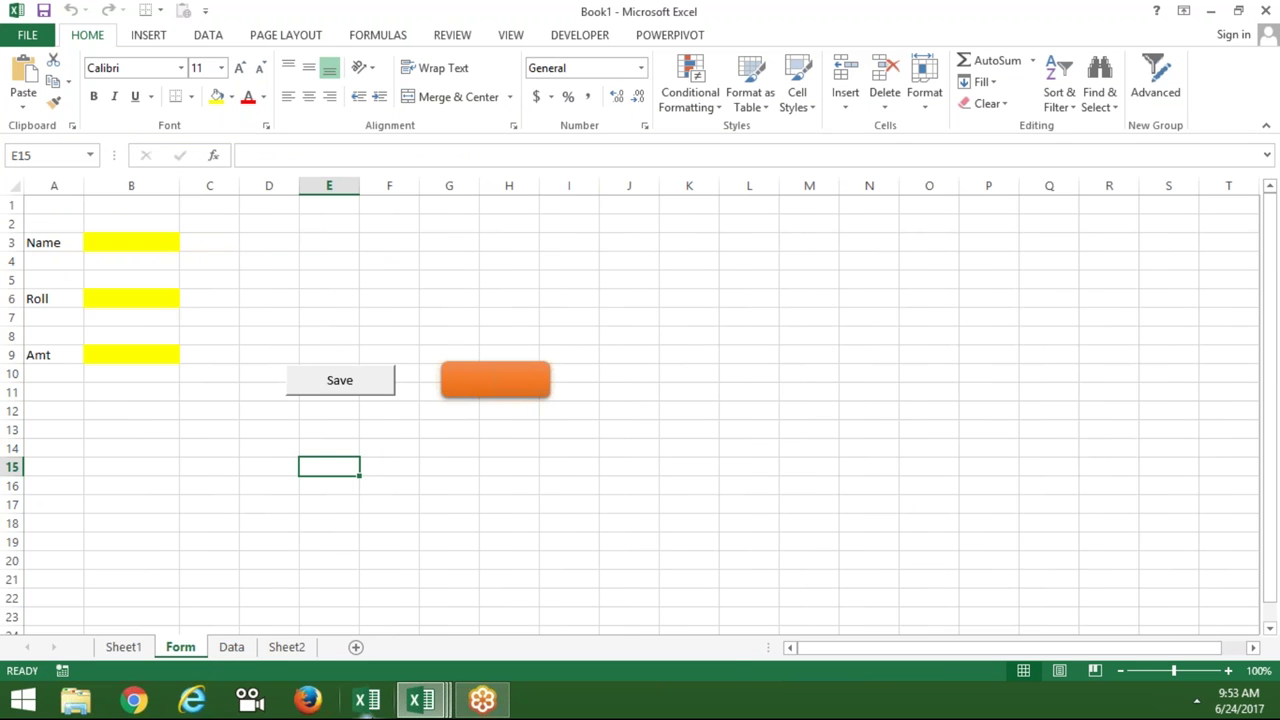
left_click(420, 700)
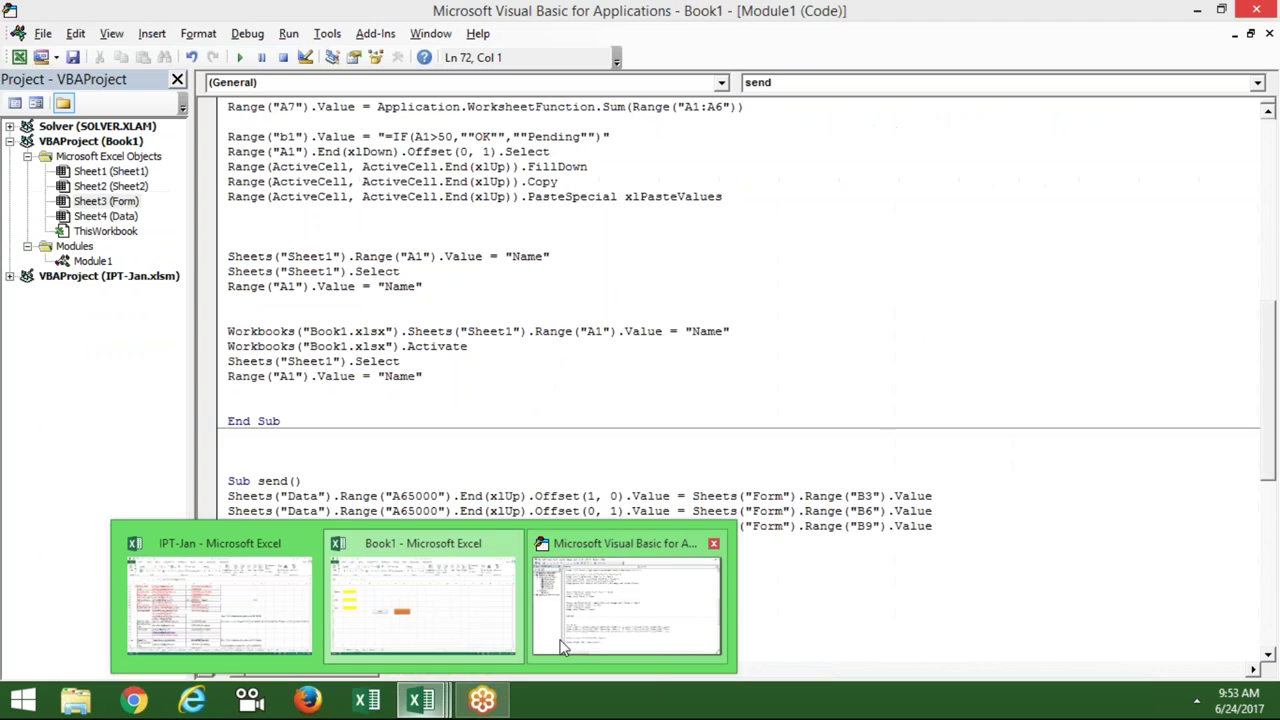
- Select the send macro's Sheets("Data") copying lines through the ClearContents line
left_click(600, 600)
left_click(228, 630)
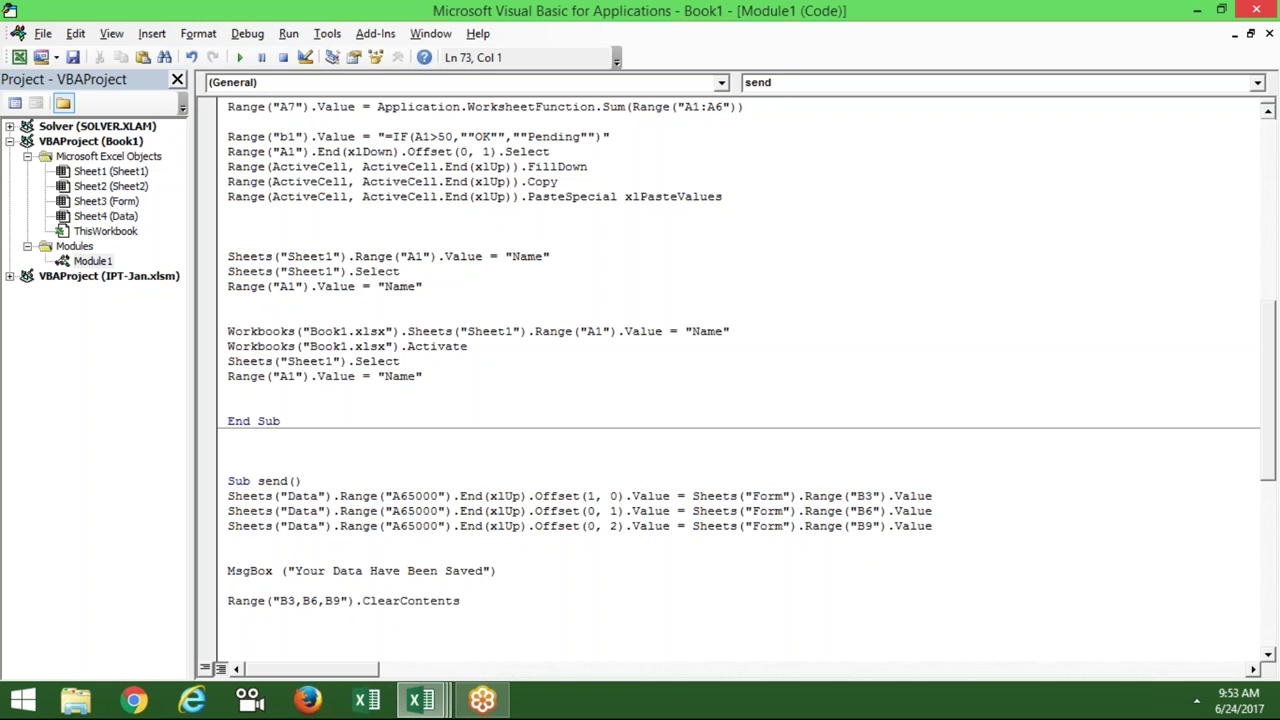
left_click(228, 615)
key("Up")
key("Up")
key("Up")
key("Up")
key("Up")
key("Up")
key("shift+Down")
key("shift+Down")
key("shift+Down")
key("shift+Down")
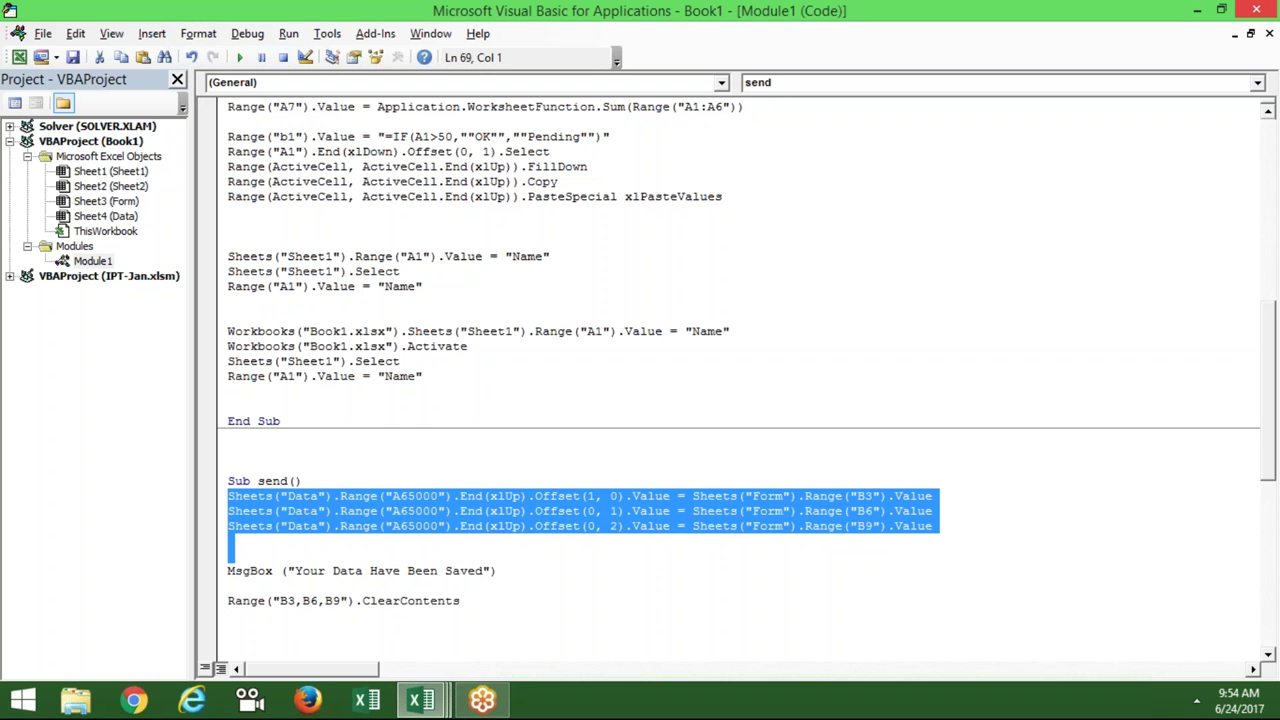
key("shift+Down")
key("shift+Down")
key("shift+Down")
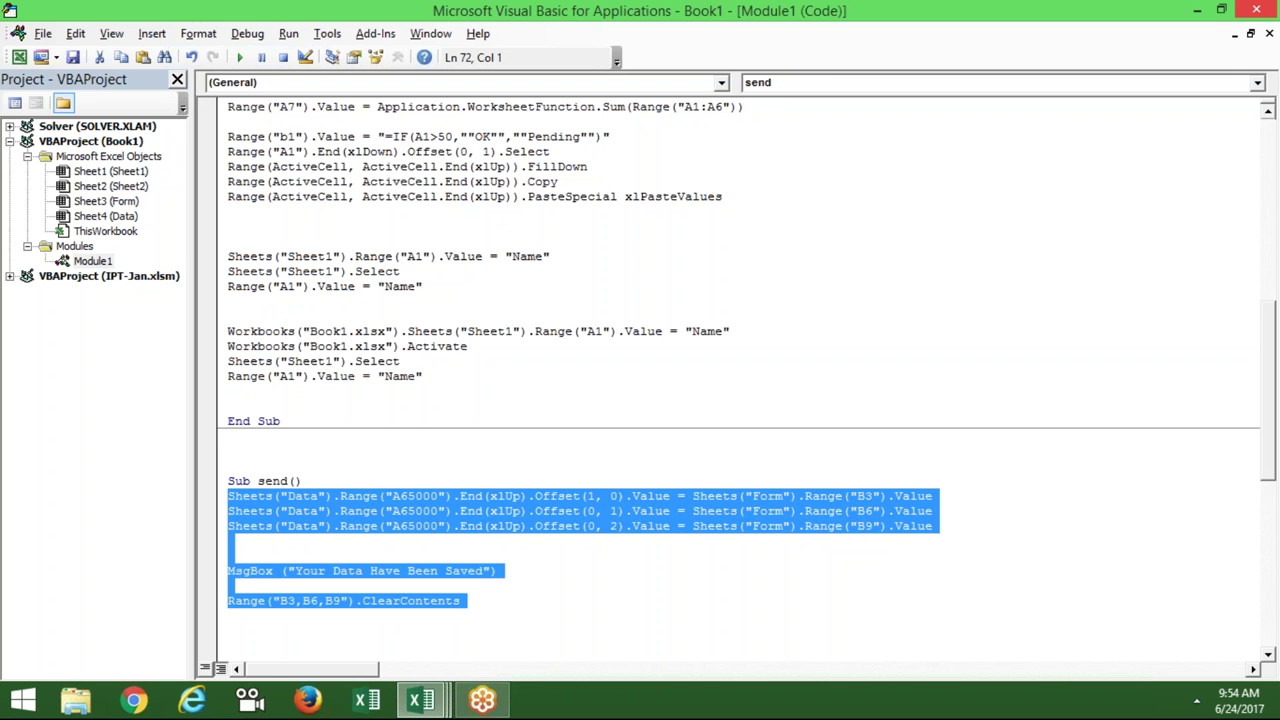
- Return to Excel and view the Sheet2 and Data sheets
key("alt+F11")
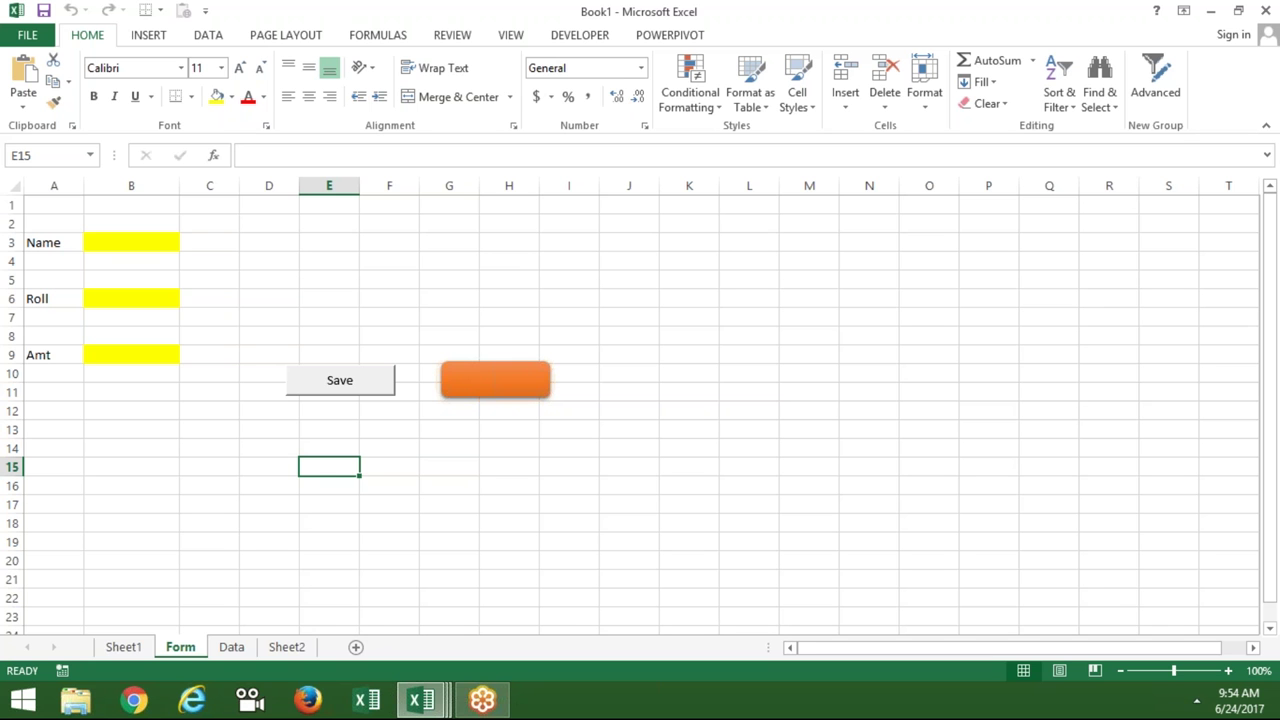
left_click(260, 650)
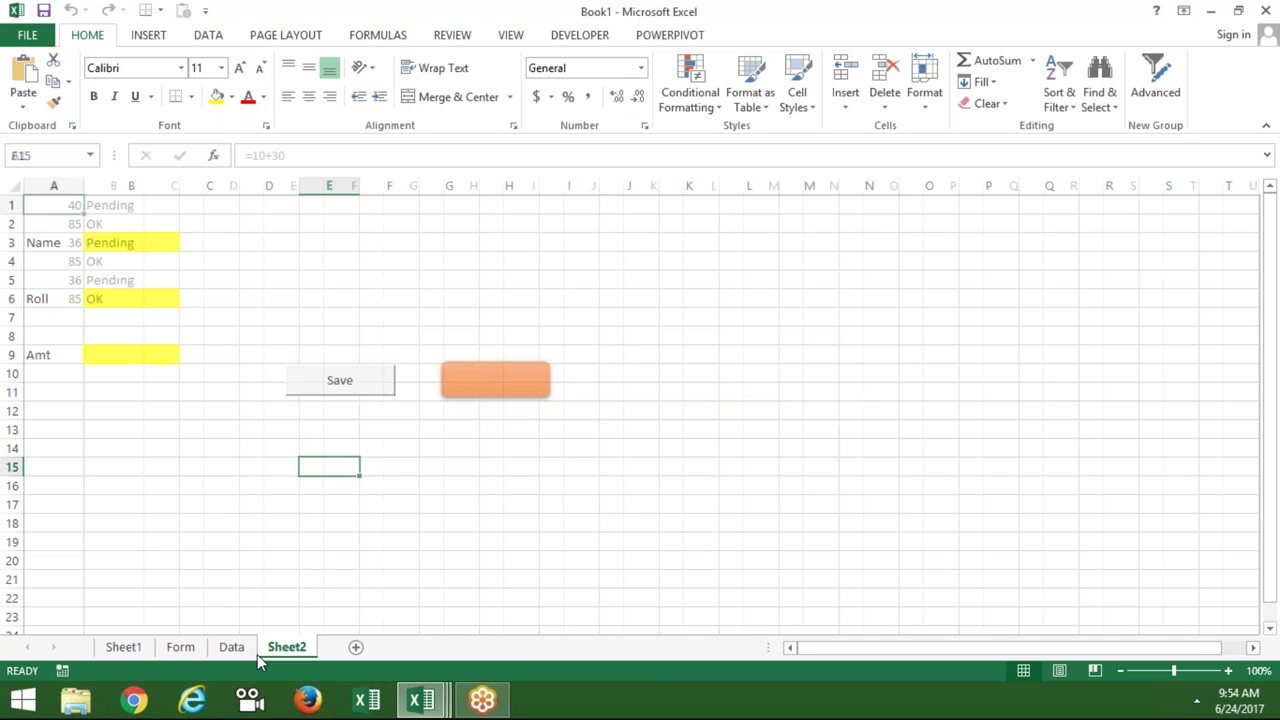
double_click(231, 647)
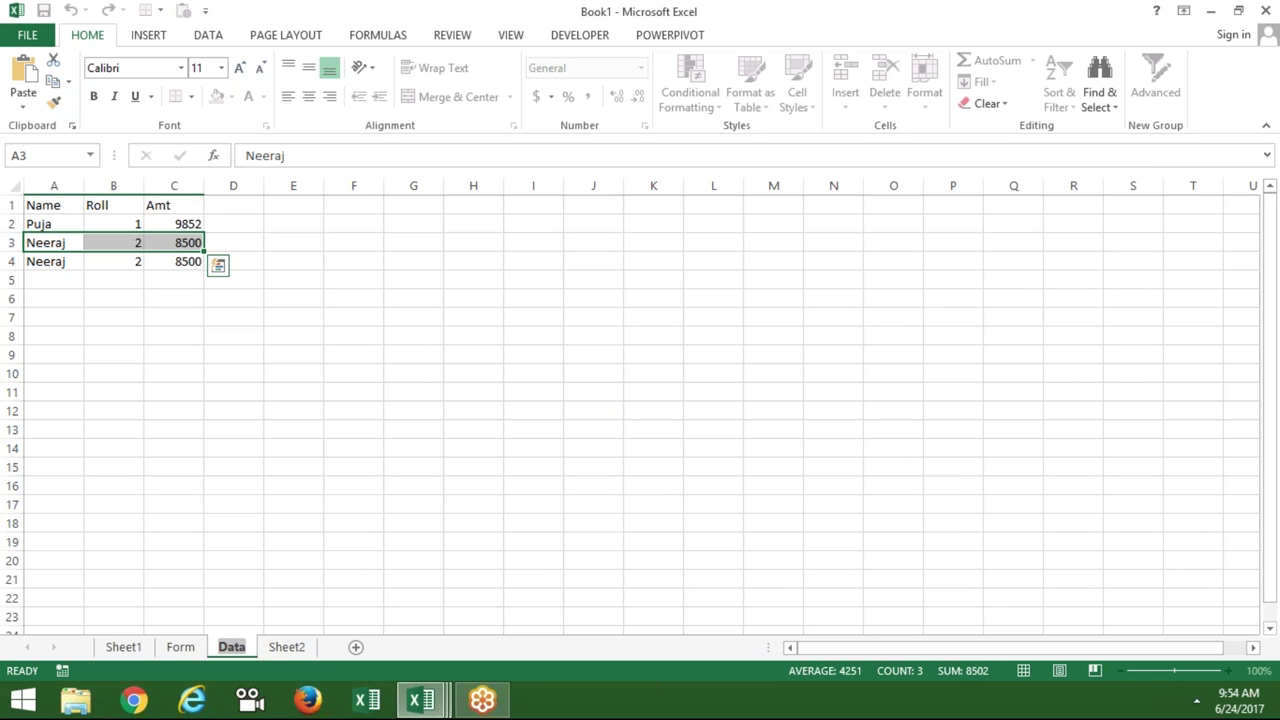
- In the VBA editor, select the four lines referencing Workbooks("Book1.xlsx")
key("alt+F11")
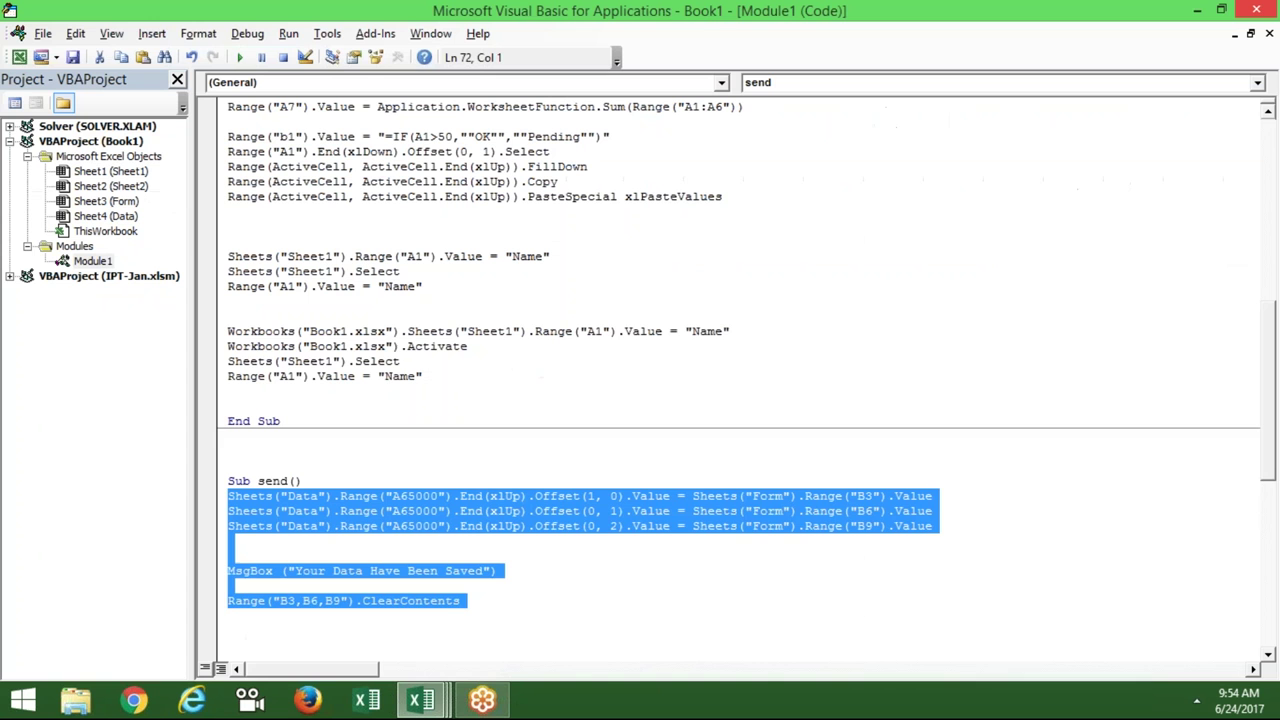
left_click(229, 331)
left_click_drag(229, 331, 424, 377)
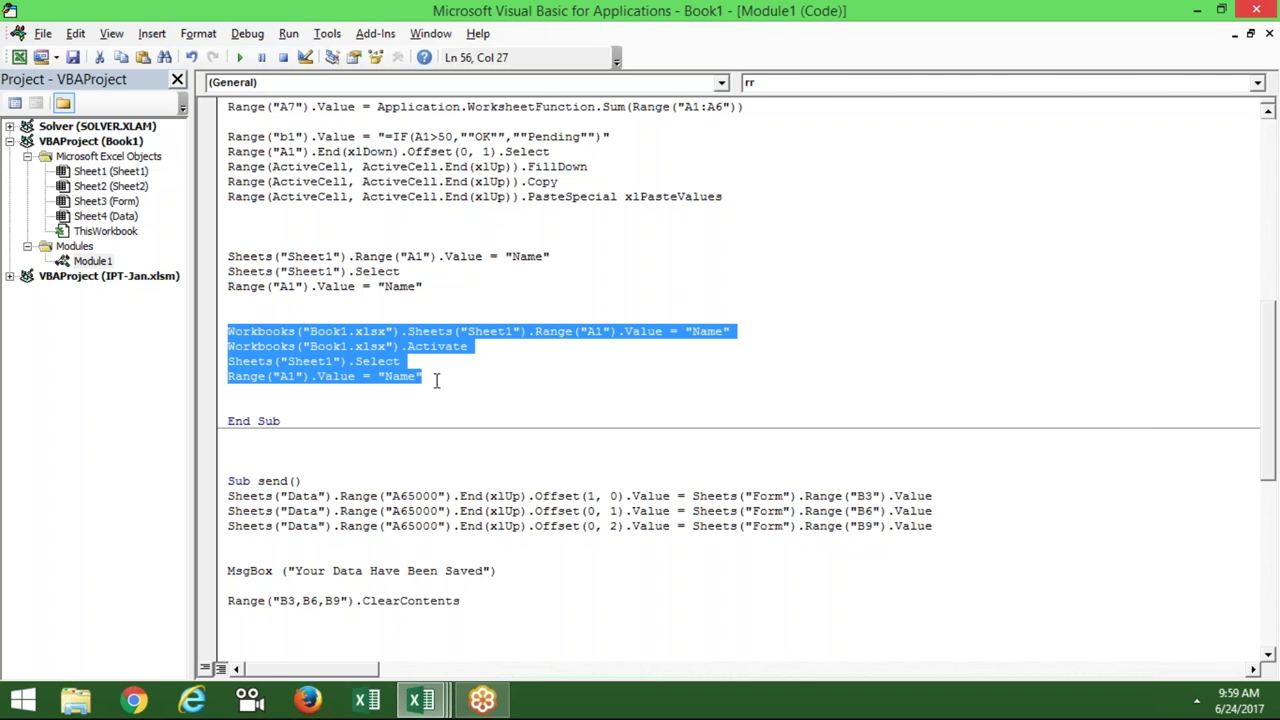
- Check cells on the Data sheet and the Form sheet, then go back to the VBA editor
key("alt+F11")
left_click(210, 376)
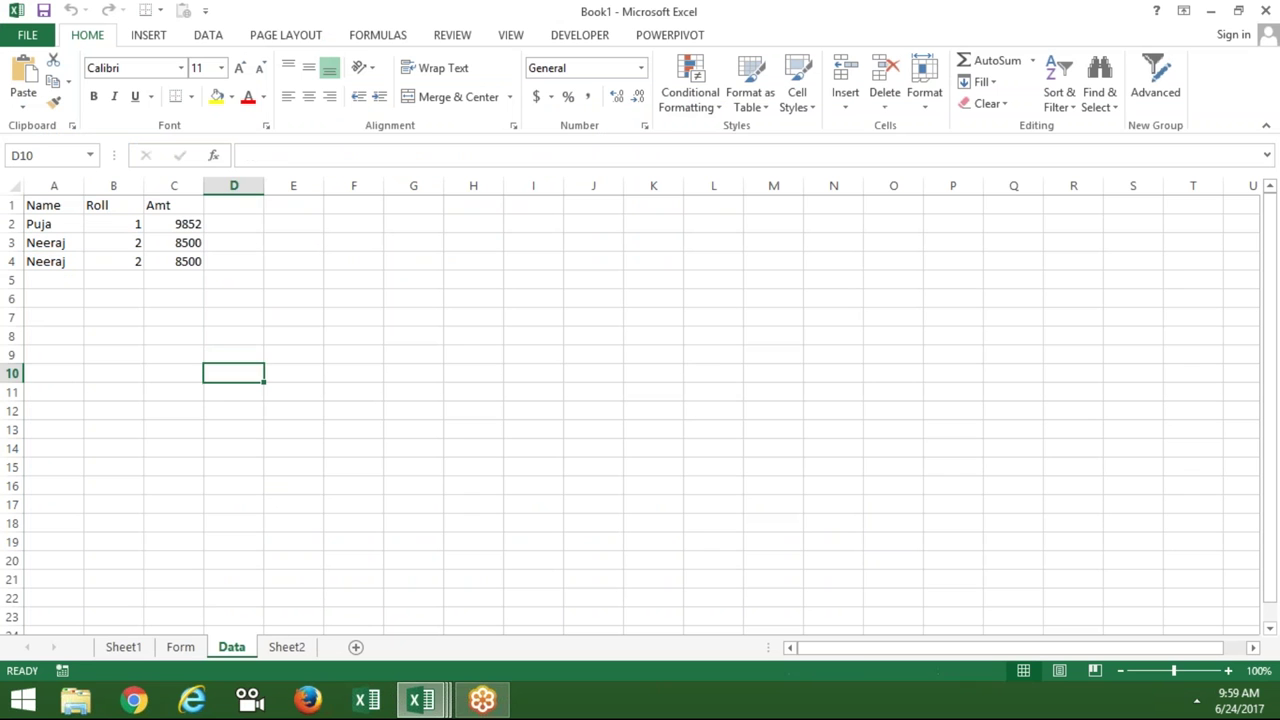
left_click(134, 350)
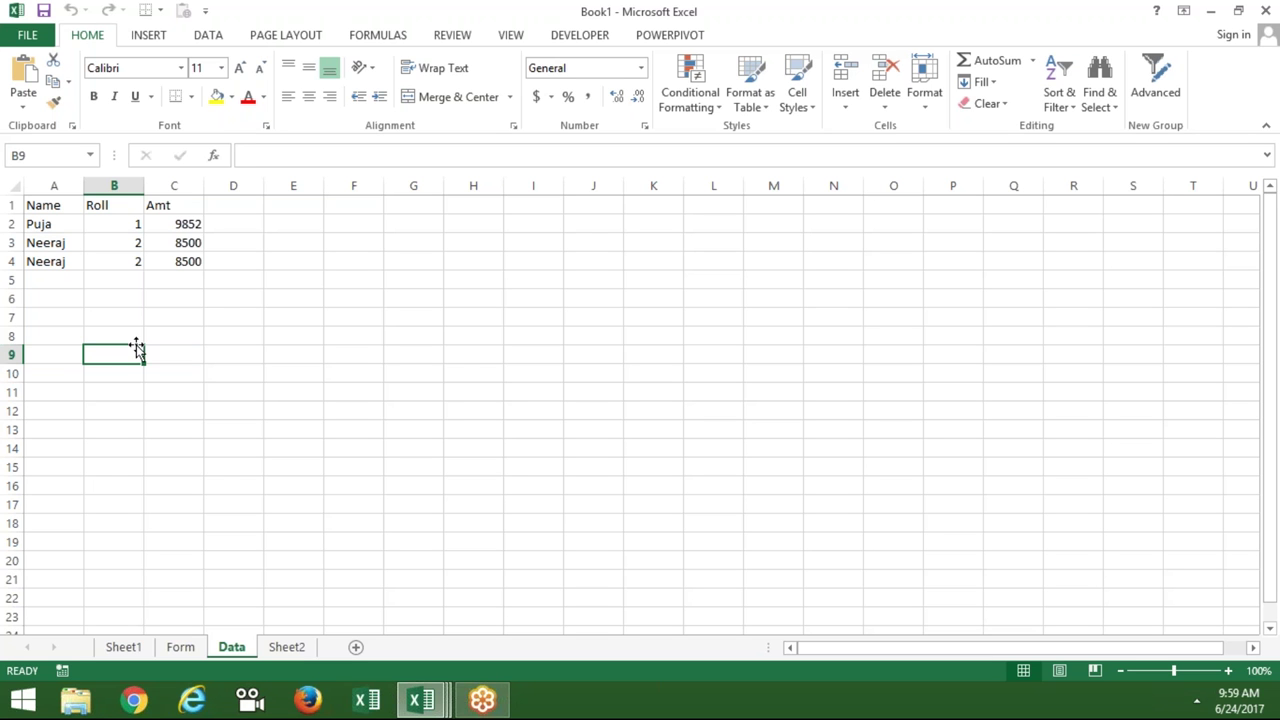
left_click(181, 647)
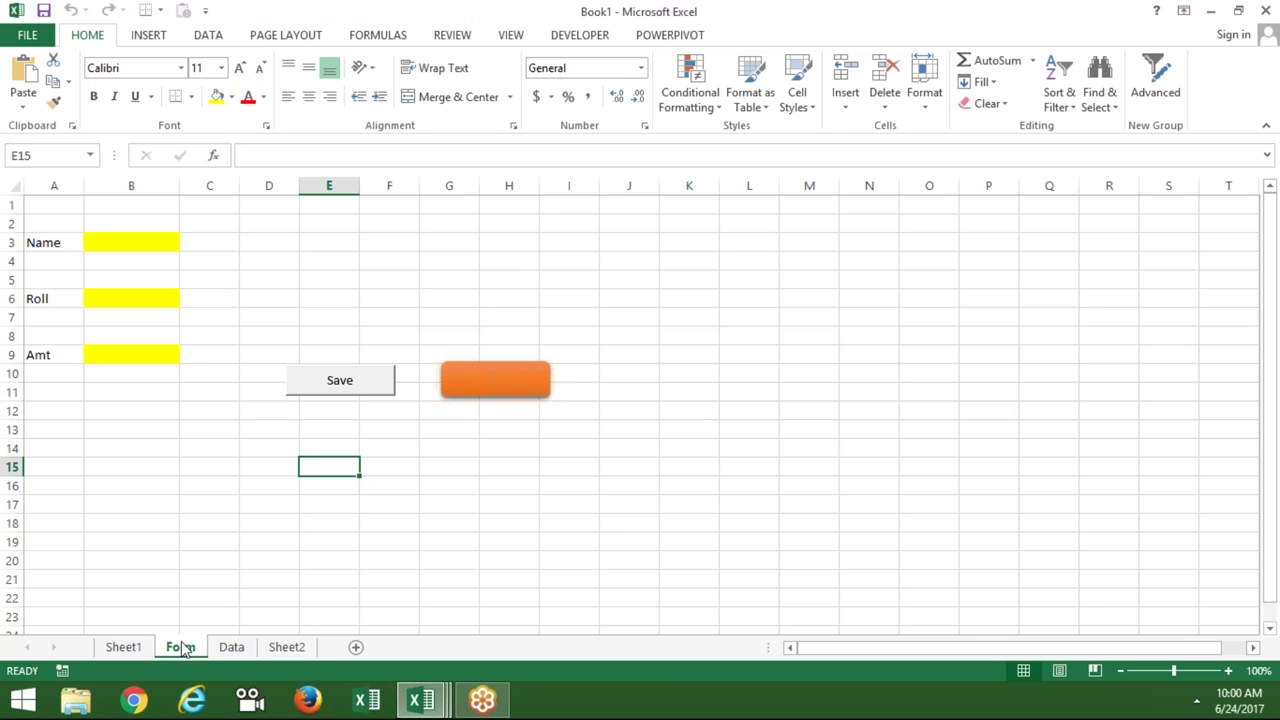
left_click(236, 507)
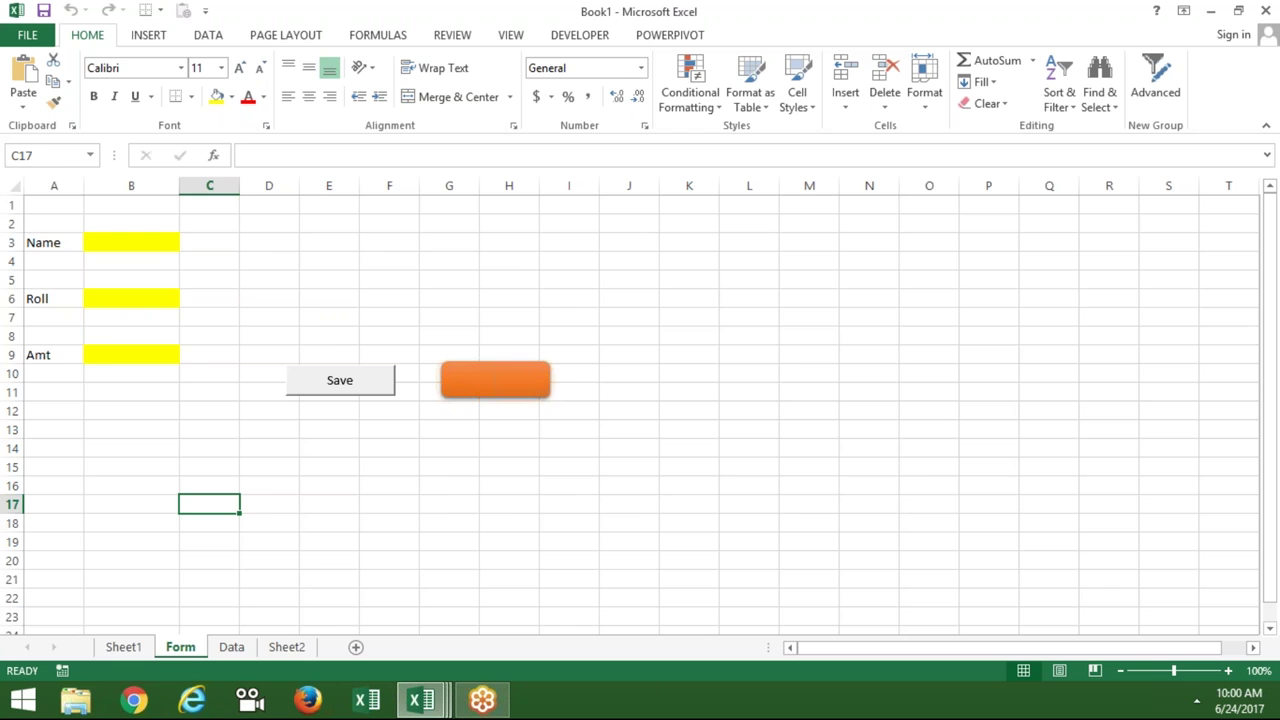
key("alt+F11")
- Reselect and deselect the four Book1.xlsx code lines, then switch back to Excel's Form sheet
left_click(307, 408)
left_click(234, 322)
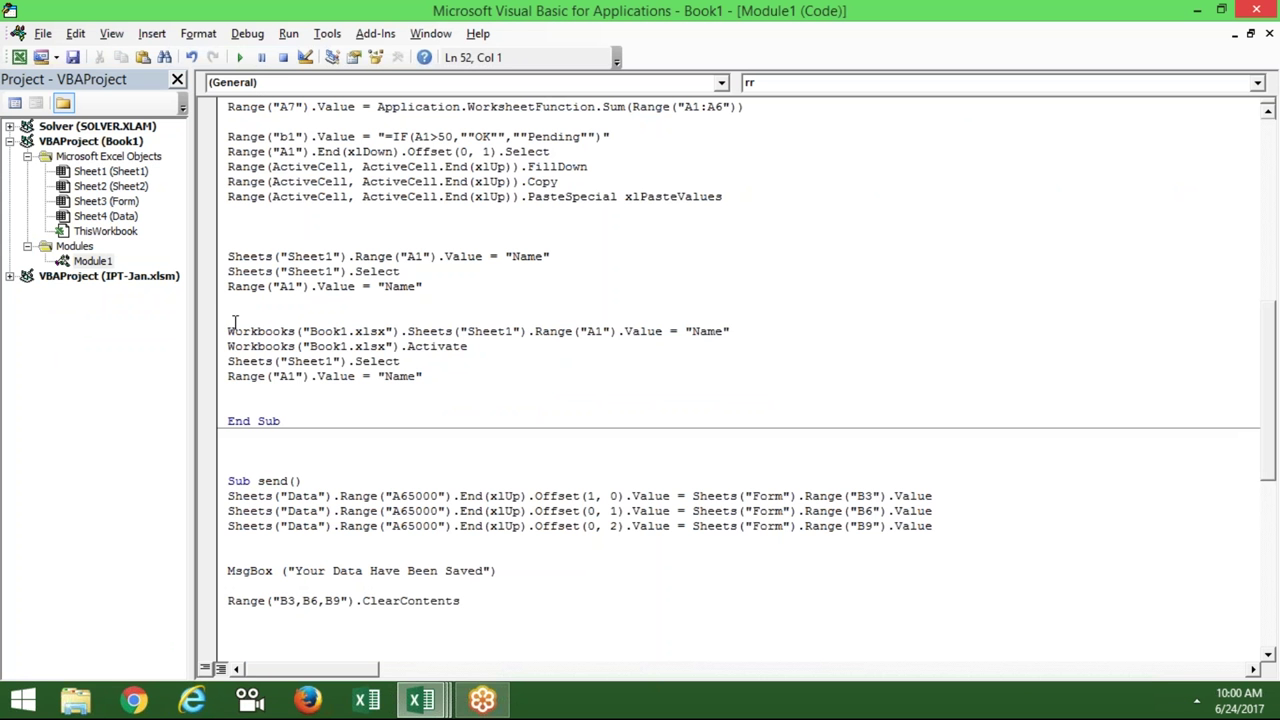
left_click_drag(430, 378, 241, 331)
left_click(268, 394)
key("alt+Tab")
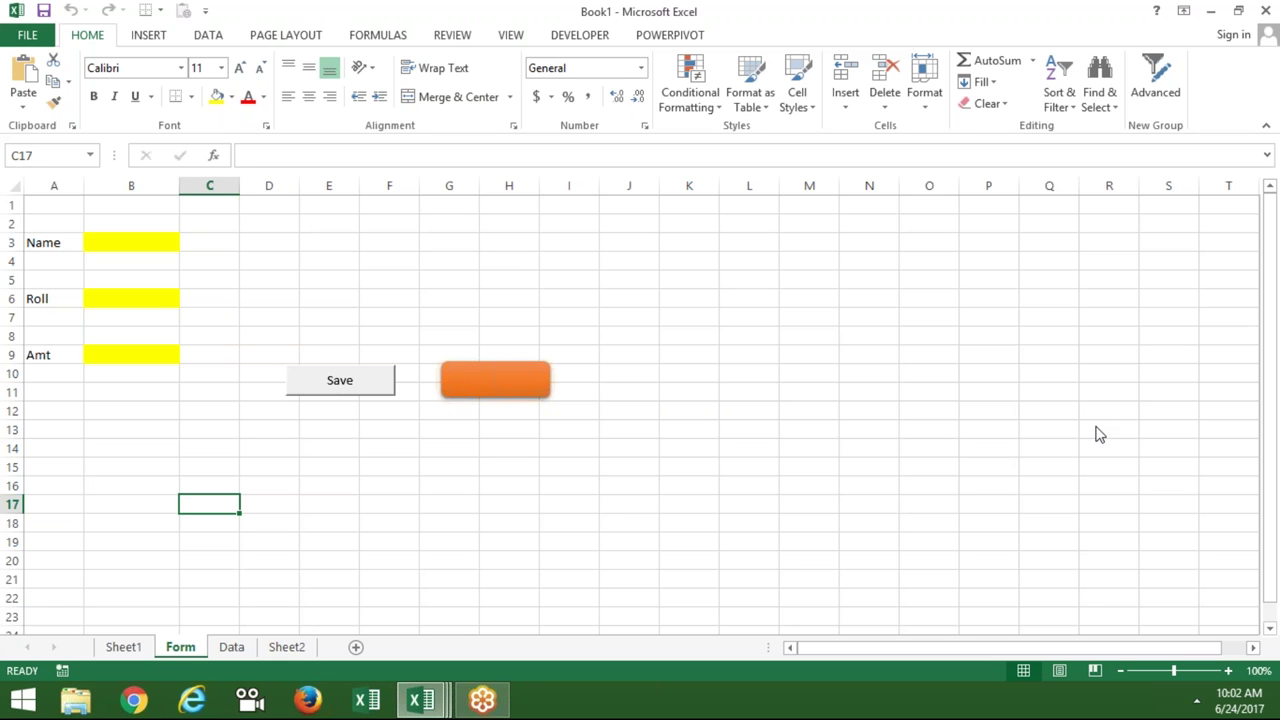
mouse_move(681, 265)
left_mouse_down()
mouse_move(771, 228)
mouse_move(752, 460)
mouse_move(682, 262)
left_mouse_up()
left_click_drag(477, 228, 458, 236)
mouse_move(481, 430)
left_mouse_down()
mouse_move(541, 440)
mouse_move(470, 522)
mouse_move(482, 430)
left_mouse_up()
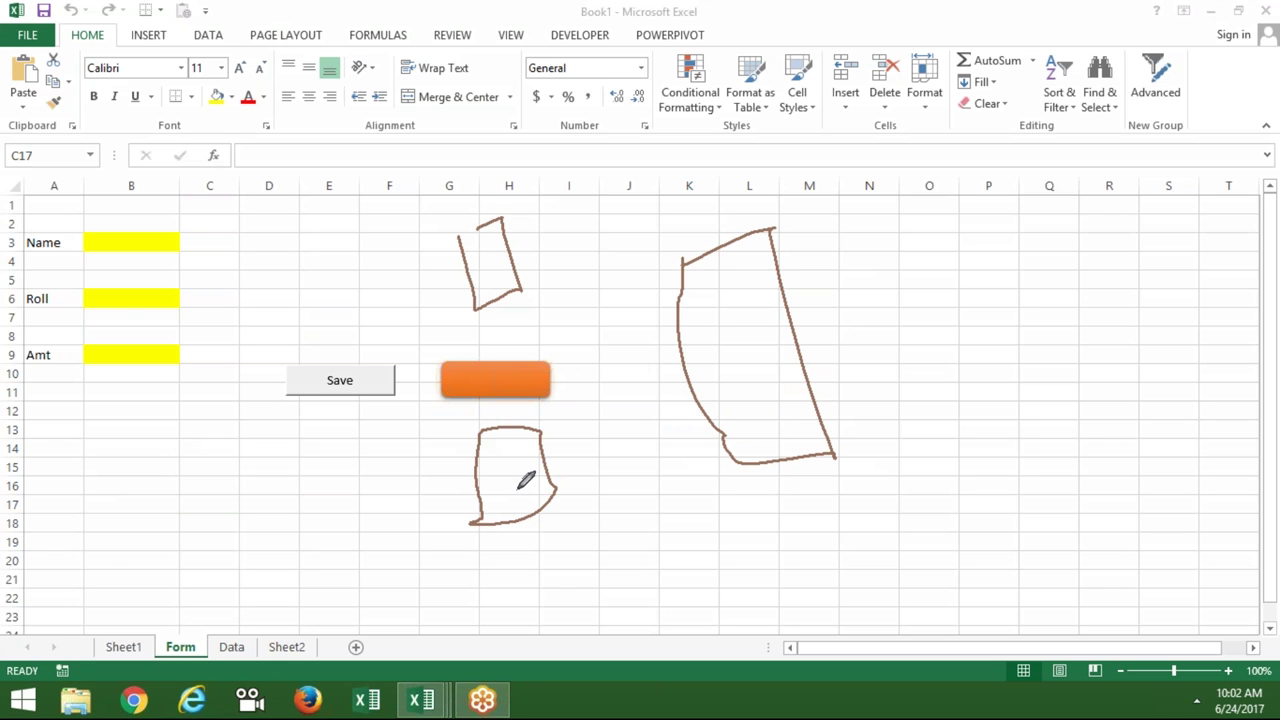
left_click(501, 463)
left_click_drag(505, 495, 517, 495)
mouse_move(541, 432)
left_mouse_down()
mouse_move(666, 315)
mouse_move(668, 330)
left_mouse_up()
mouse_move(590, 410)
left_mouse_down()
mouse_move(642, 385)
mouse_move(606, 476)
mouse_move(622, 488)
left_mouse_up()
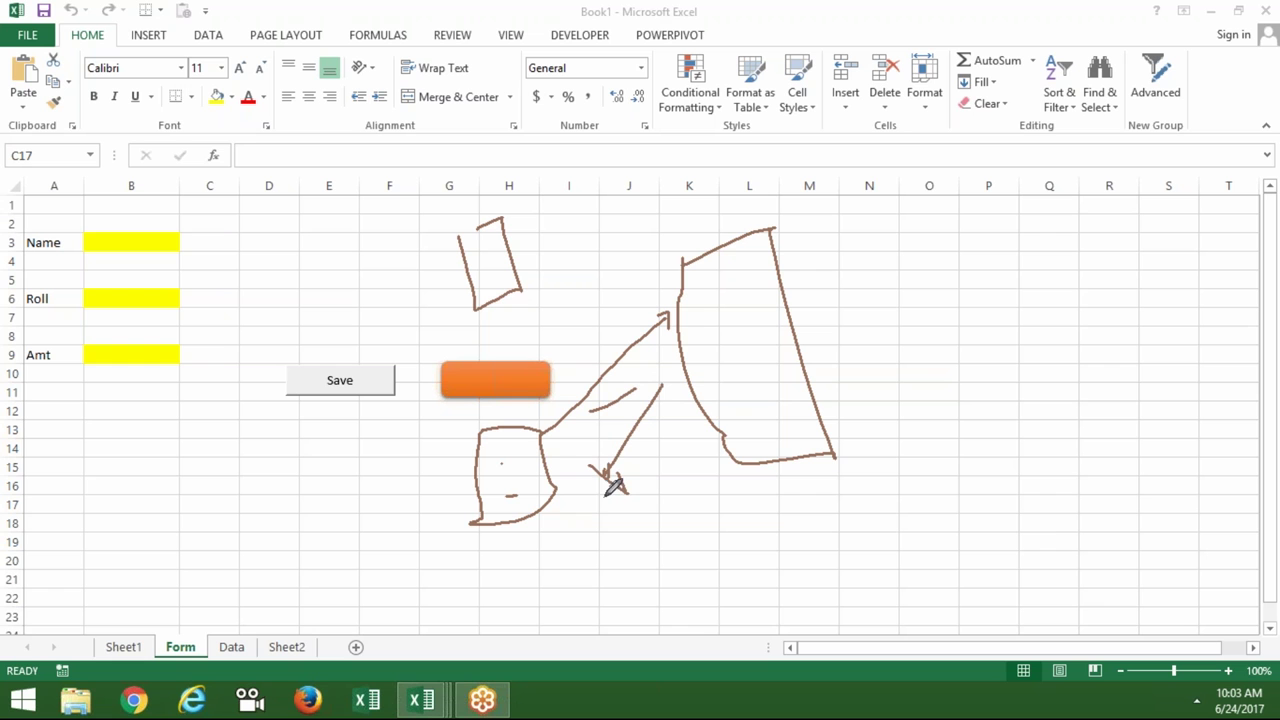
mouse_move(508, 248)
left_mouse_down()
mouse_move(668, 290)
mouse_move(644, 252)
mouse_move(636, 263)
left_mouse_up()
left_click_drag(668, 318, 562, 275)
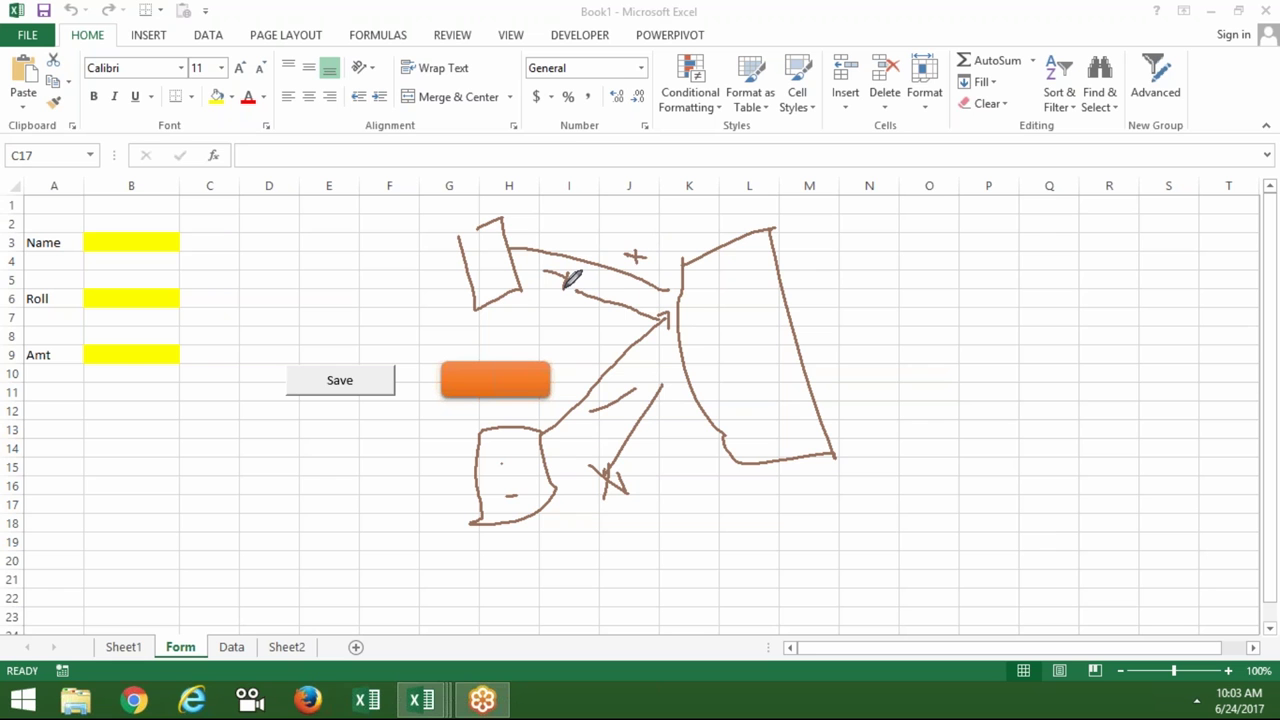
left_click_drag(566, 272, 567, 288)
left_click_drag(588, 290, 647, 316)
key("Escape")
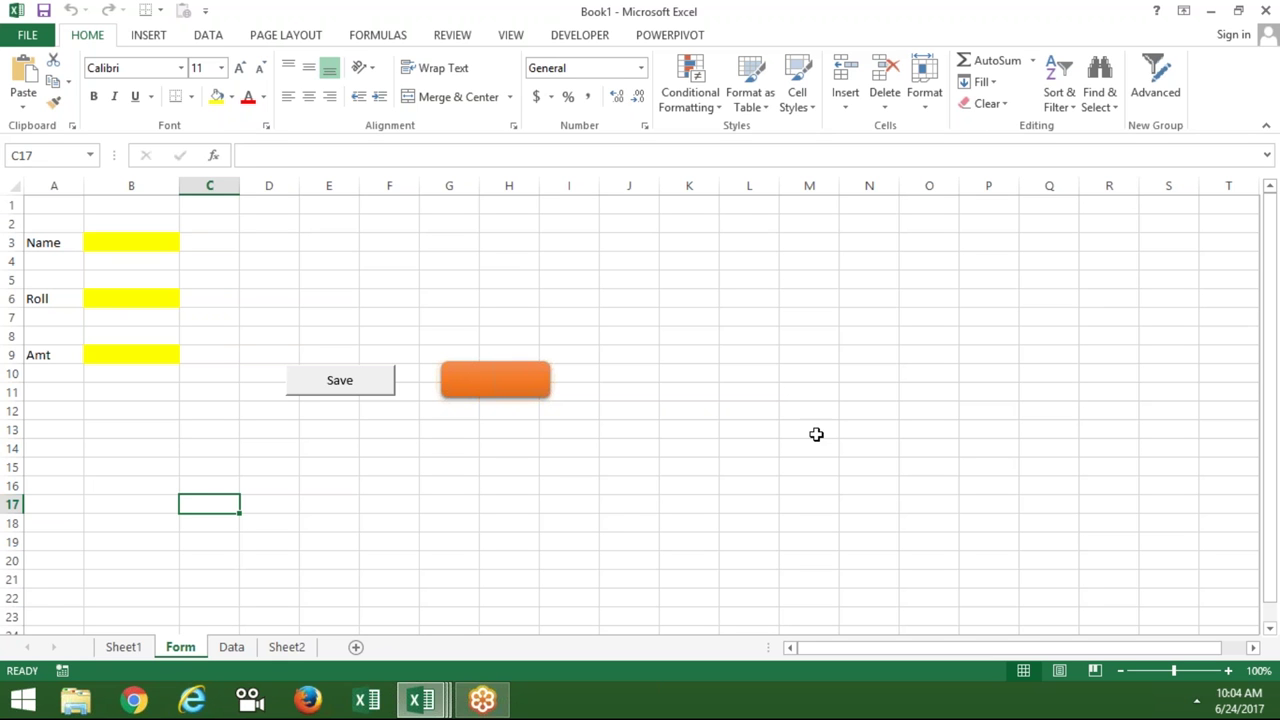
- Enter F3 in cell L1
left_click(736, 207)
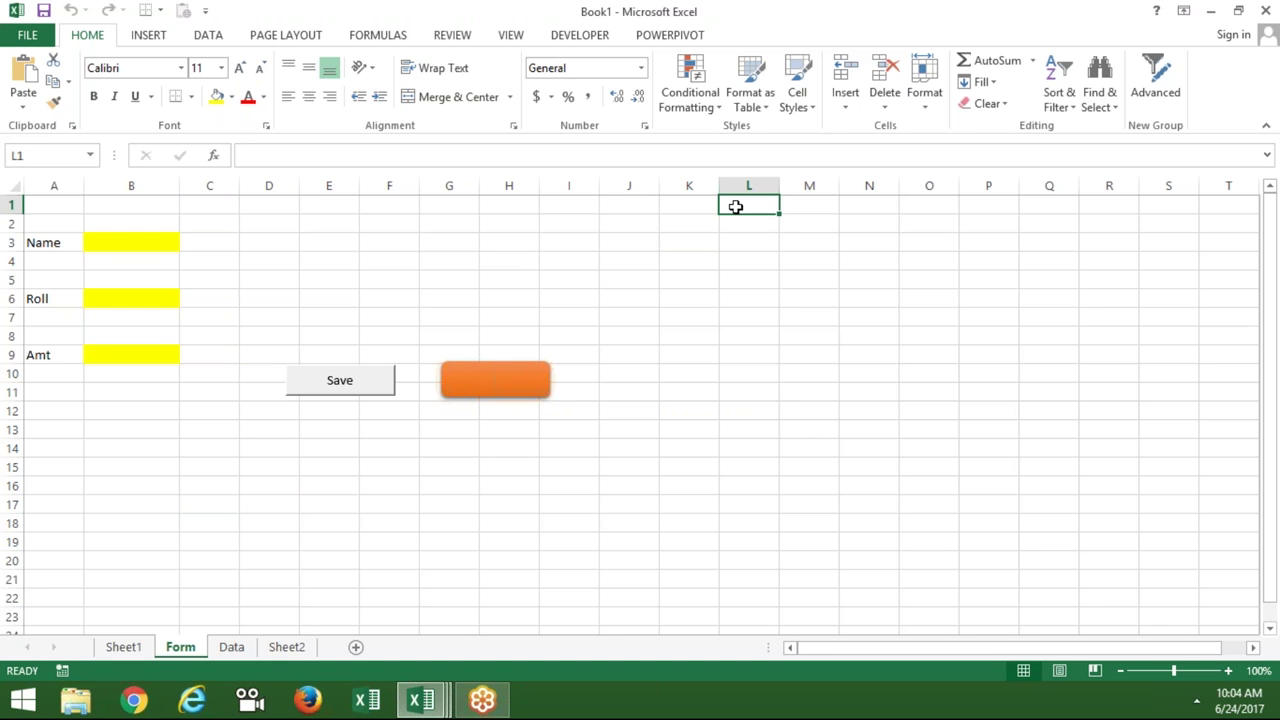
type("F3")
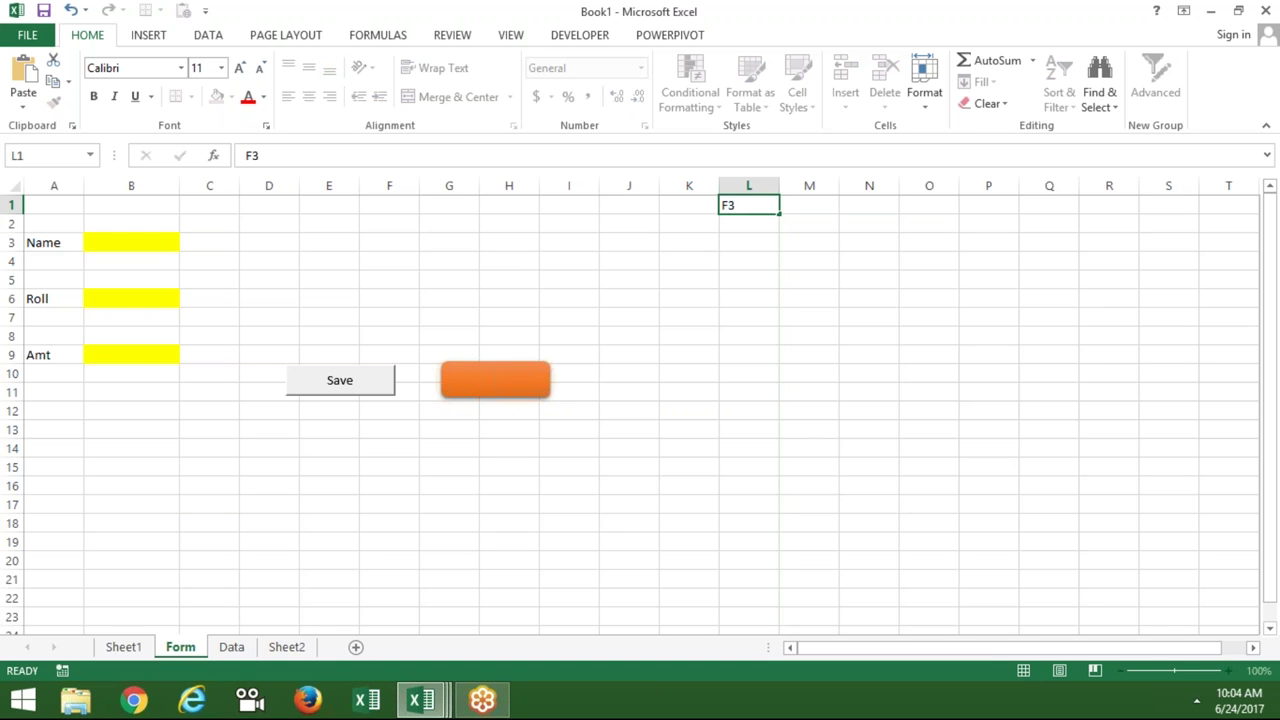
key("Return")
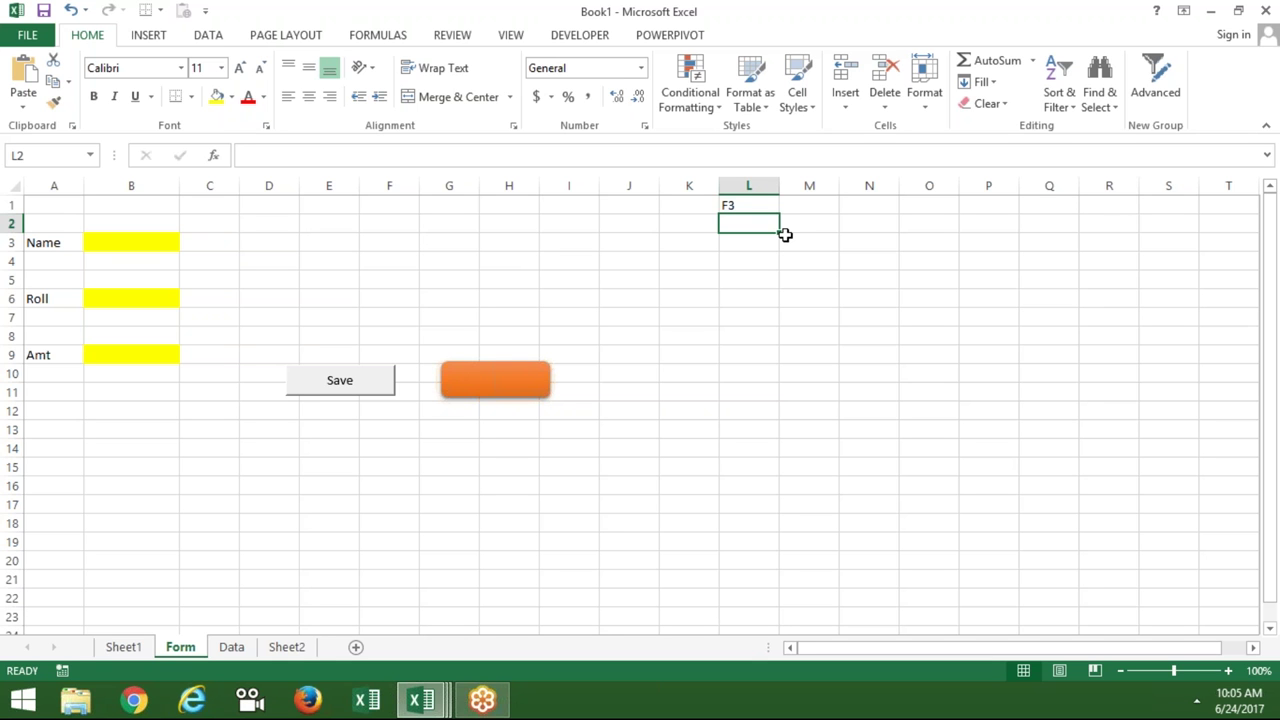
- Sketch two small boxes and a large rectangle, join them with lines, and dot the rectangle's entries
key("alt+F11")
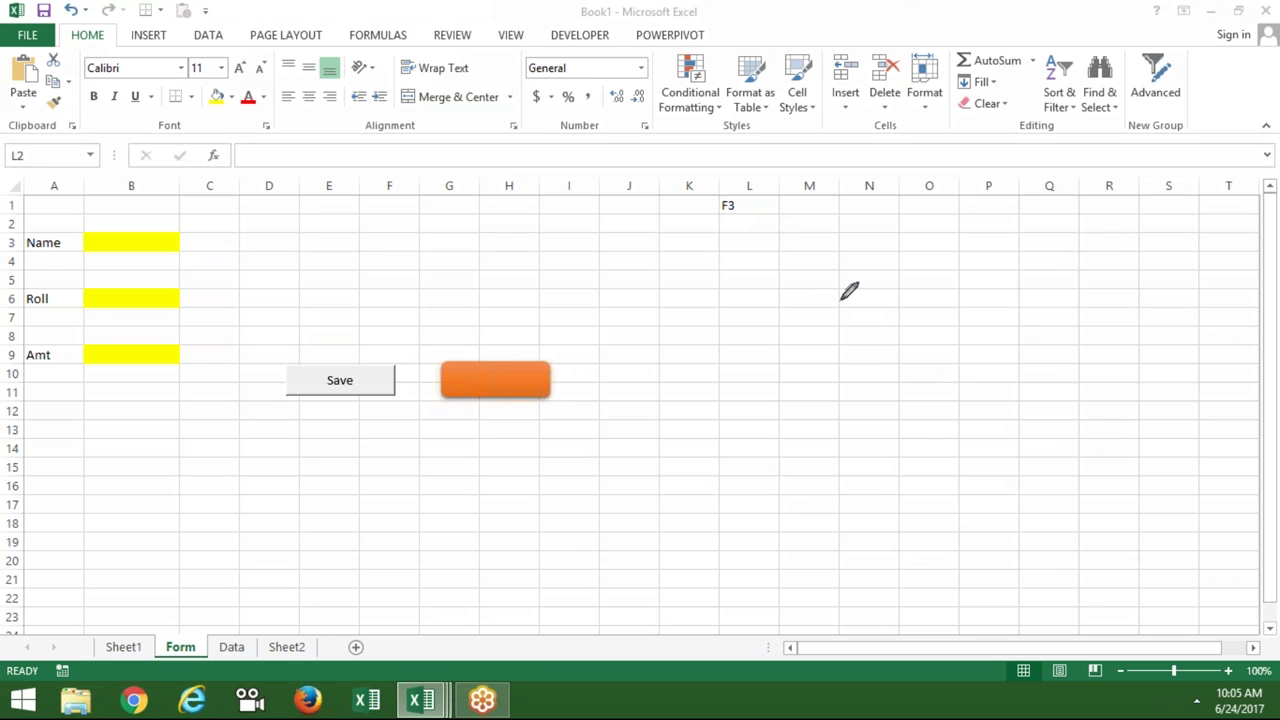
mouse_move(815, 254)
left_mouse_down()
mouse_move(858, 410)
mouse_move(815, 254)
left_mouse_up()
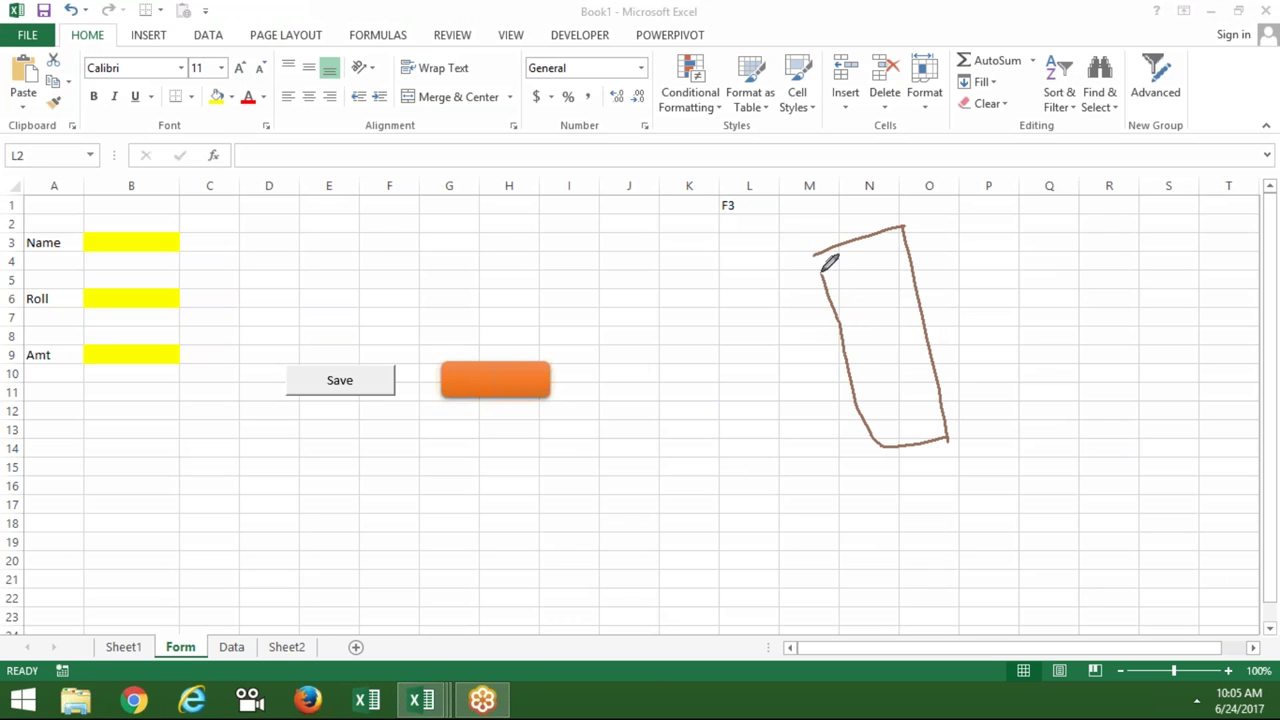
mouse_move(572, 233)
left_mouse_down()
mouse_move(622, 284)
mouse_move(580, 240)
left_mouse_up()
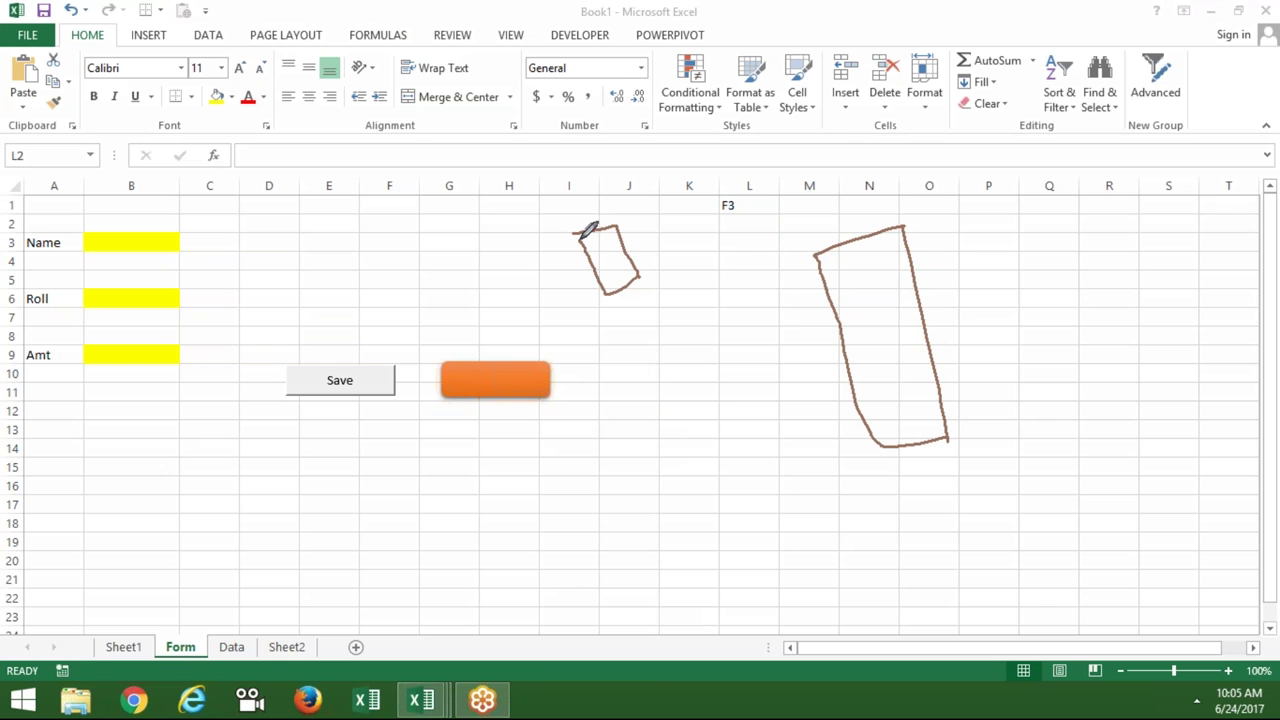
mouse_move(632, 376)
left_mouse_down()
mouse_move(660, 413)
mouse_move(633, 373)
left_mouse_up()
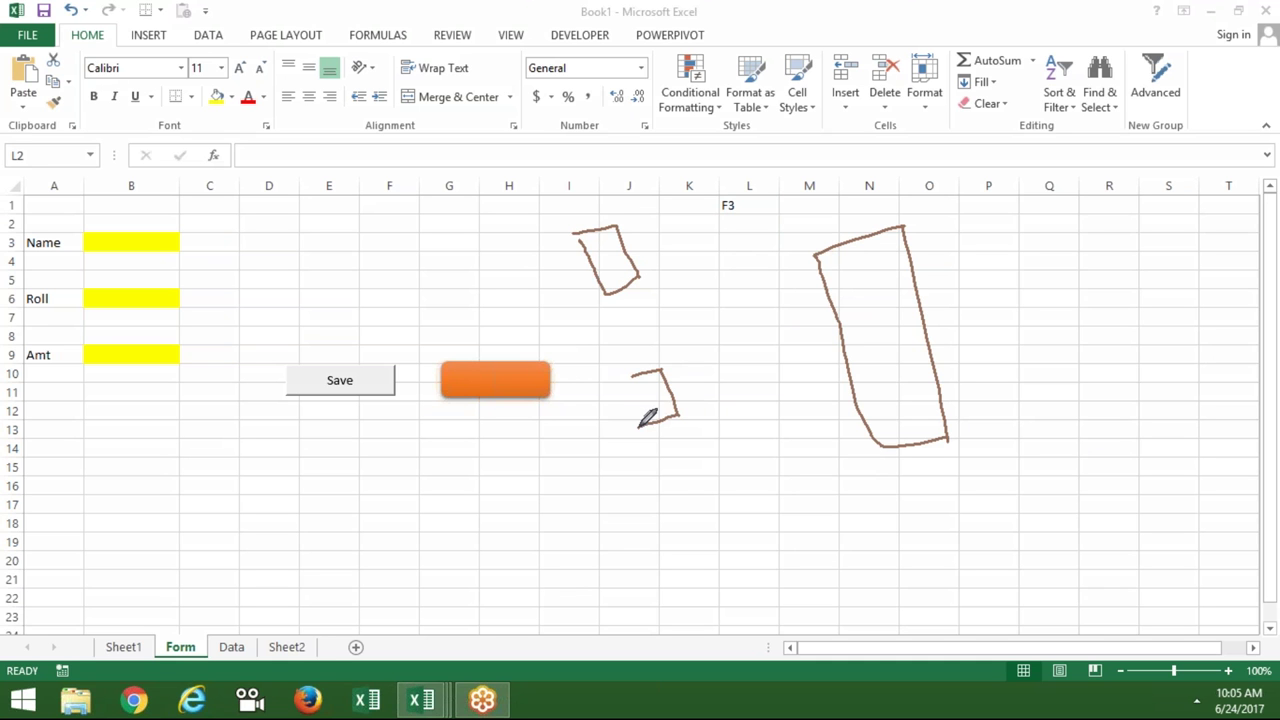
left_click_drag(840, 319, 668, 258)
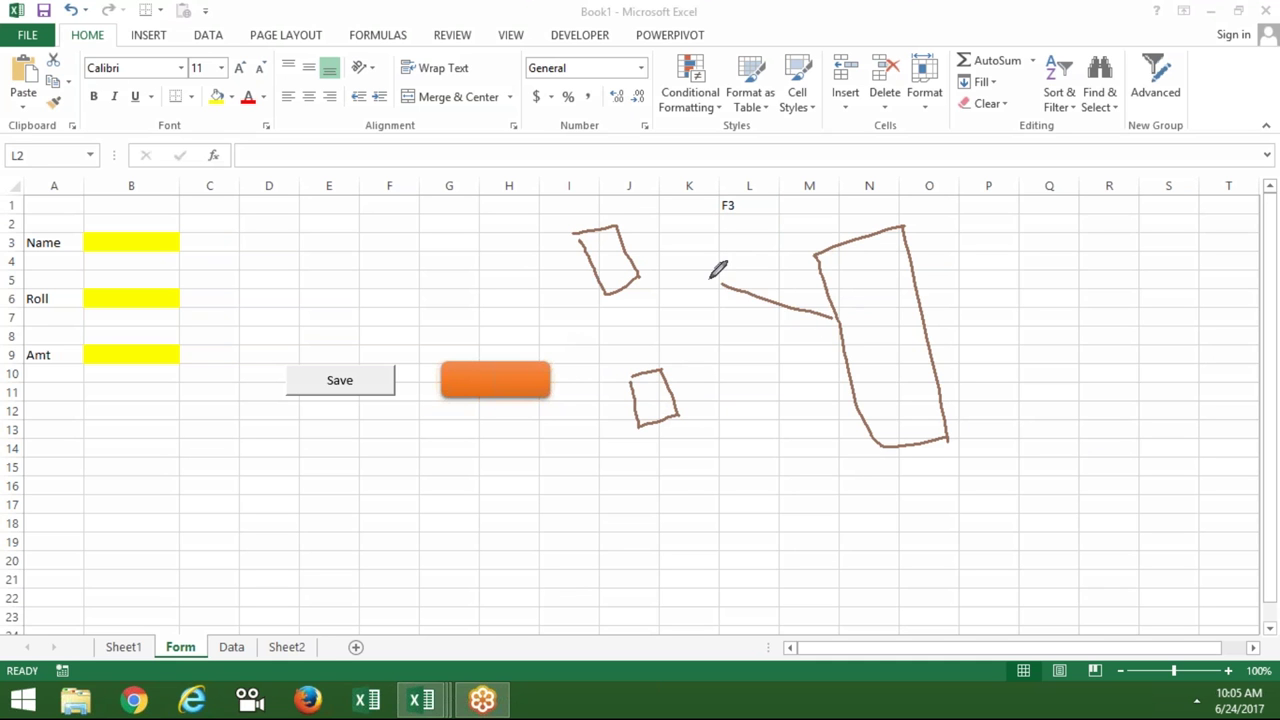
left_click_drag(842, 363, 690, 393)
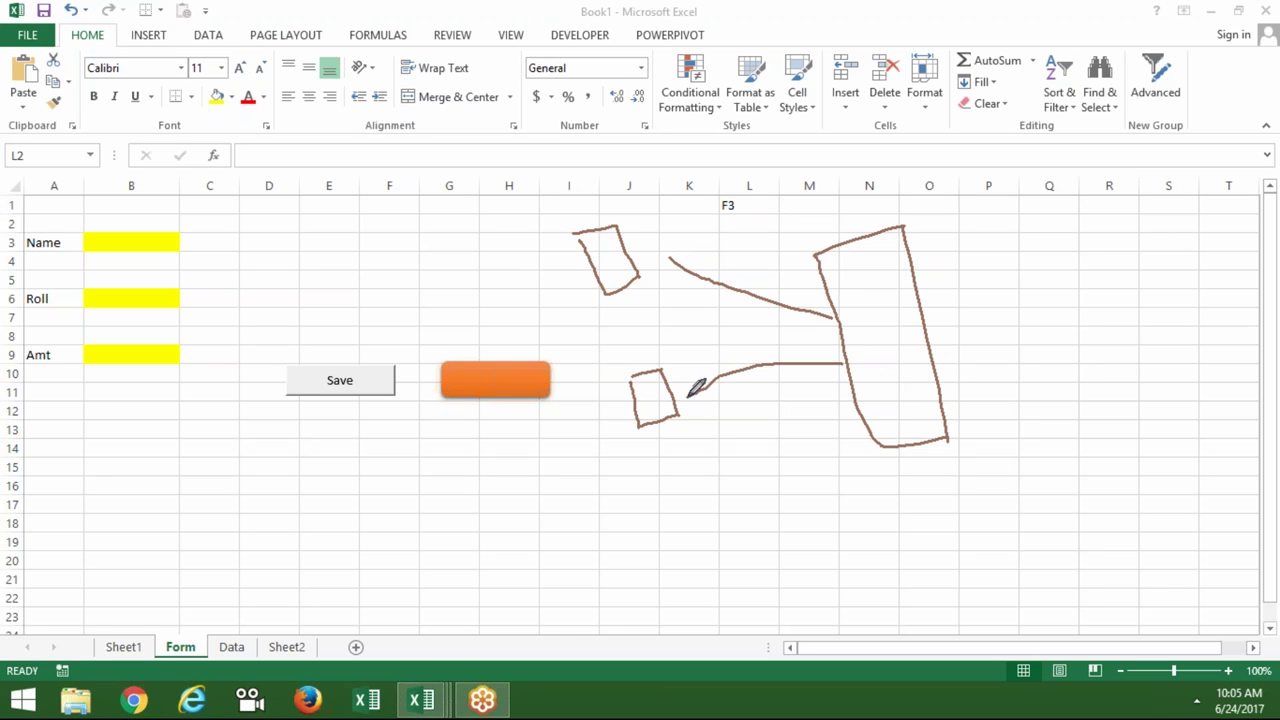
left_click(828, 262)
left_click(839, 279)
left_click(844, 304)
left_click(851, 336)
- Handwrite 10.5.6 twice below the lower box and add an arrowhead to the upper line
mouse_move(583, 466)
left_mouse_down()
mouse_move(589, 503)
mouse_move(605, 466)
left_mouse_up()
left_click(623, 466)
mouse_move(646, 449)
left_mouse_down()
mouse_move(652, 466)
mouse_move(684, 446)
left_mouse_up()
left_click(665, 451)
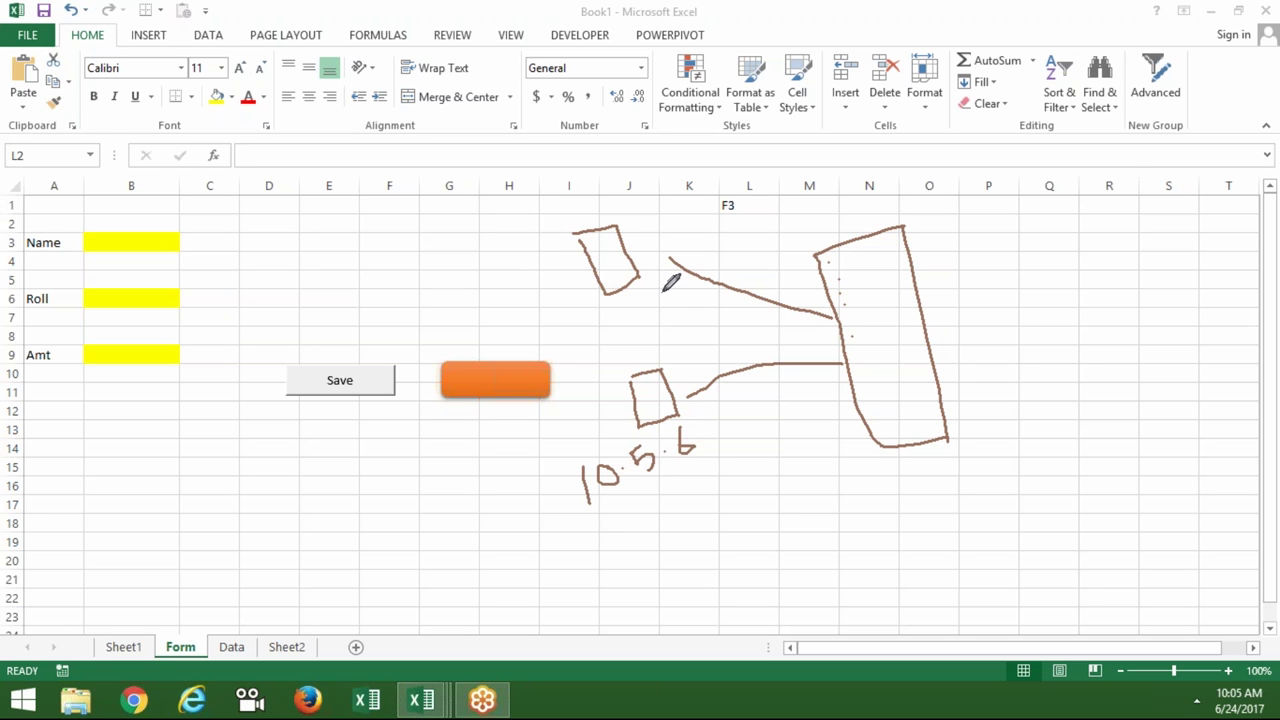
left_click_drag(832, 330, 779, 310)
mouse_move(605, 530)
left_mouse_down()
mouse_move(614, 549)
mouse_move(627, 516)
mouse_move(658, 510)
left_mouse_up()
left_click(641, 508)
left_click(687, 496)
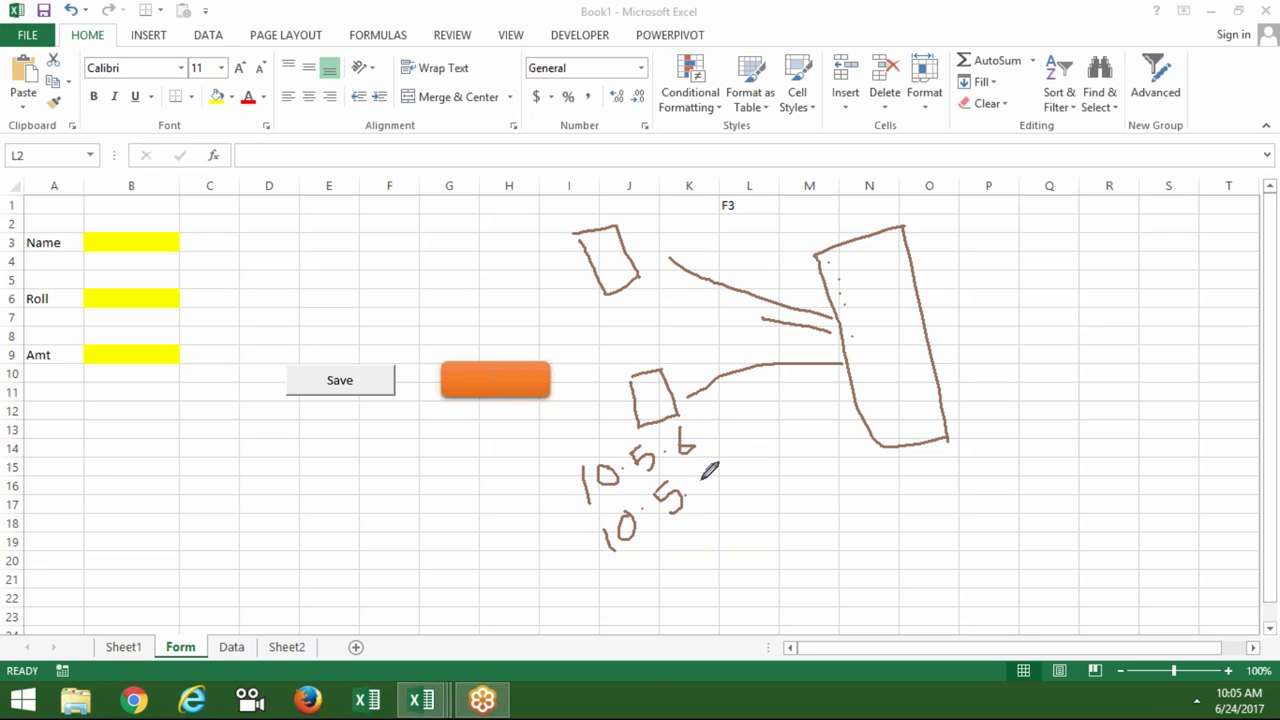
left_click_drag(707, 460, 701, 482)
- Add arrows from the rectangle, underline the second 10.5.6, draw a marked box, and add dots
left_click(744, 411)
mouse_move(855, 413)
left_mouse_down()
mouse_move(773, 405)
mouse_move(703, 430)
mouse_move(716, 436)
left_mouse_up()
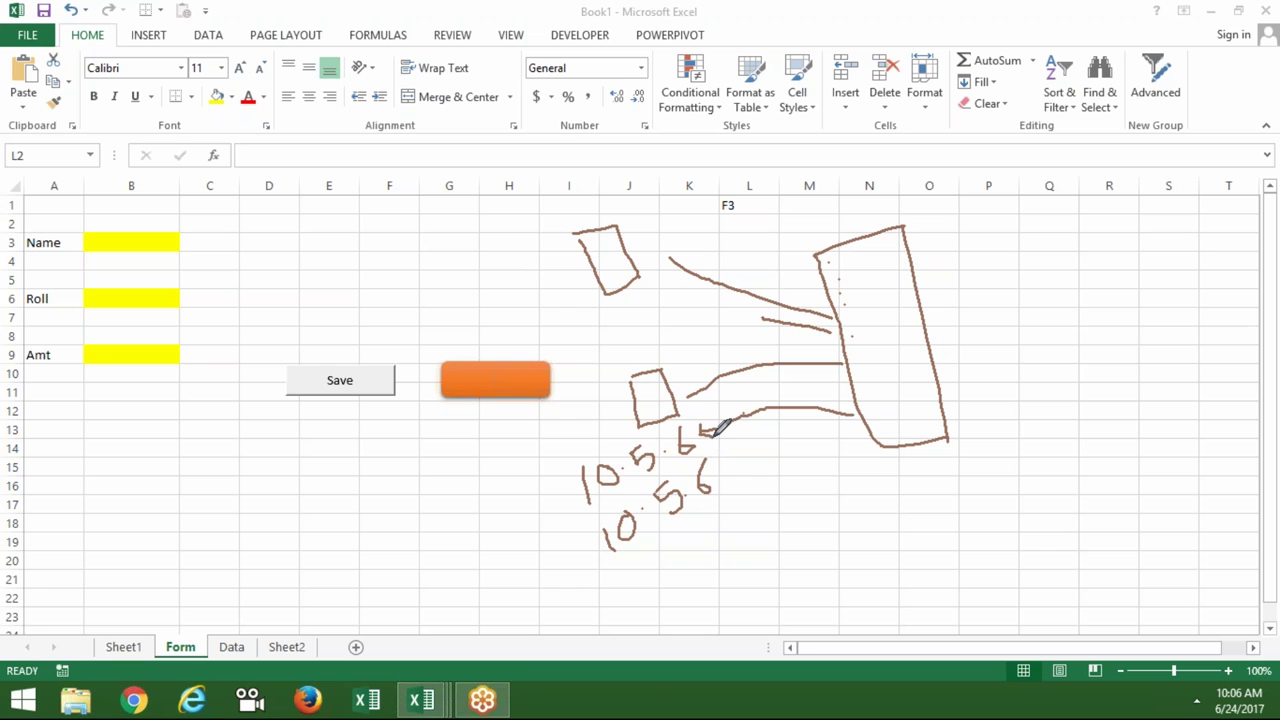
mouse_move(866, 431)
left_mouse_down()
mouse_move(743, 480)
mouse_move(816, 489)
left_mouse_up()
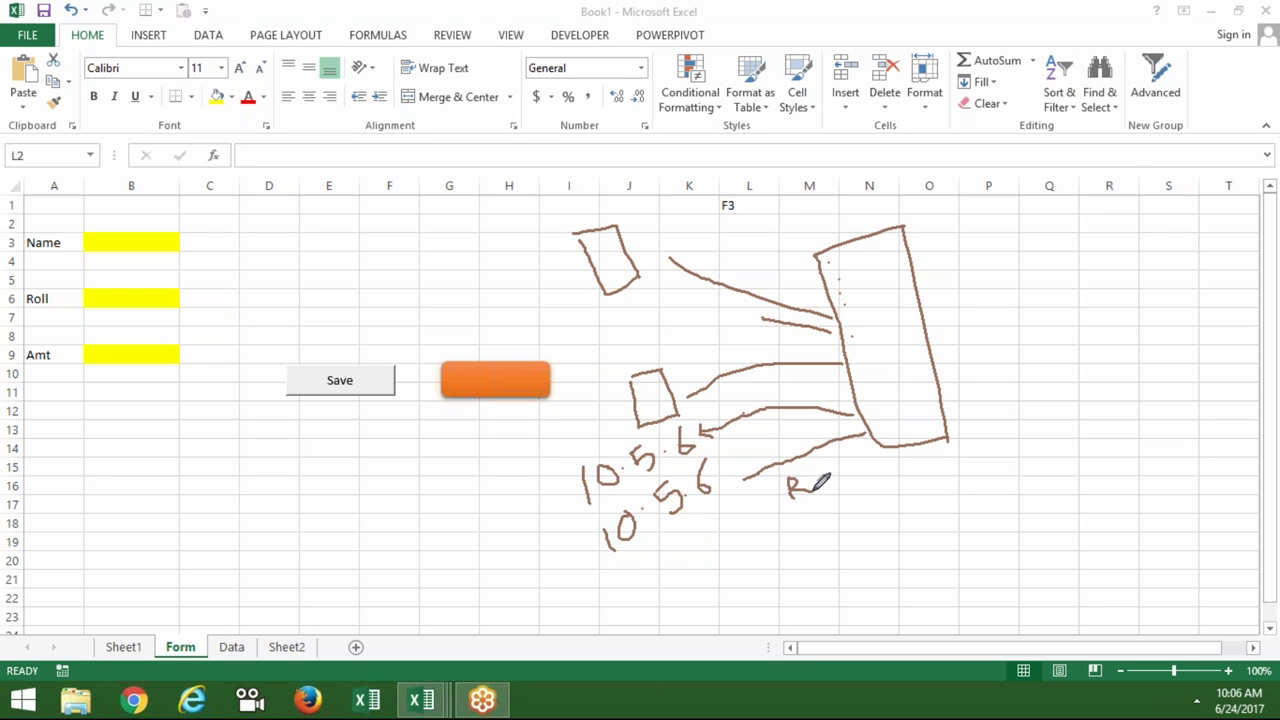
left_click_drag(602, 565, 728, 490)
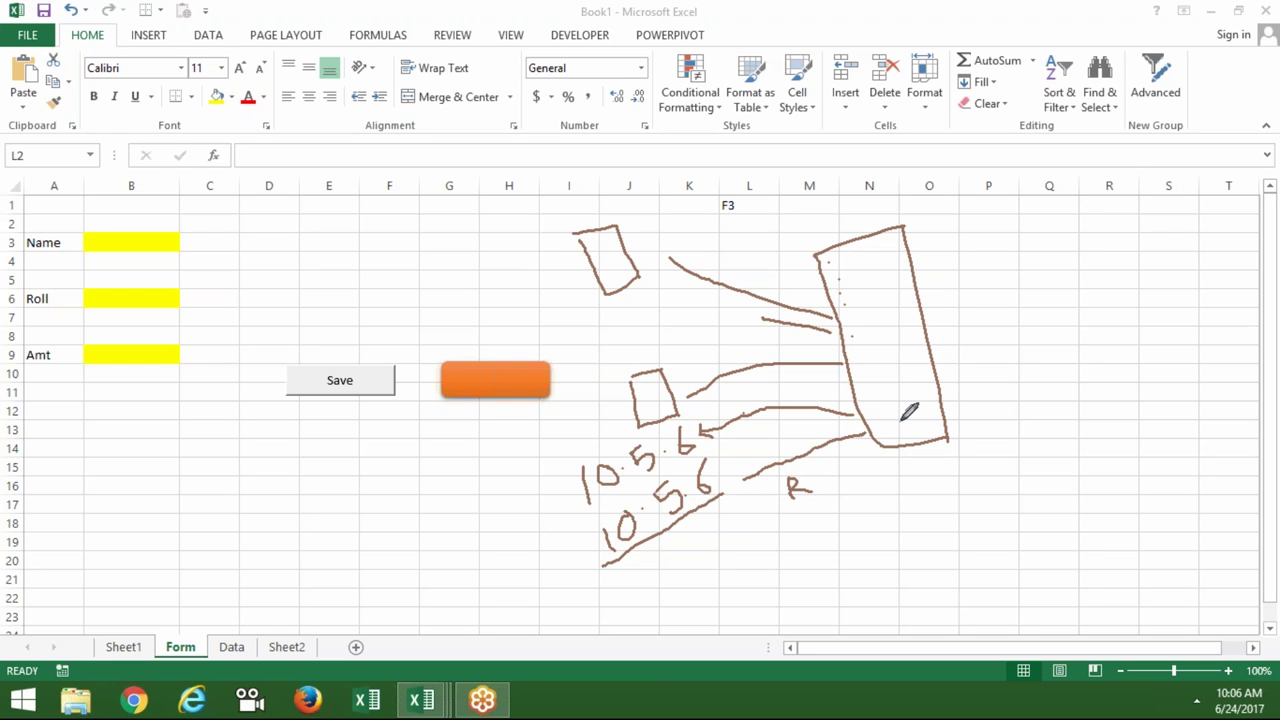
mouse_move(731, 514)
left_mouse_down()
mouse_move(735, 541)
mouse_move(741, 505)
left_mouse_up()
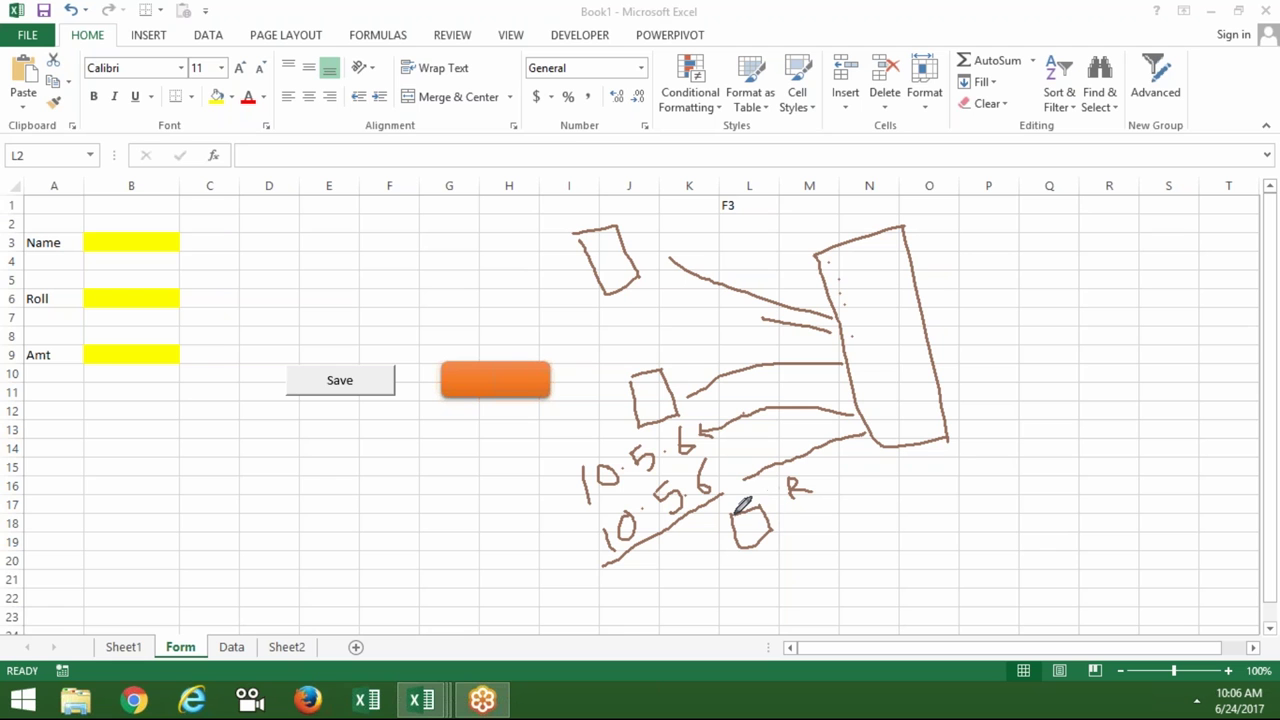
mouse_move(747, 524)
left_mouse_down()
mouse_move(766, 516)
mouse_move(759, 540)
left_mouse_up()
left_click(867, 352)
left_click(868, 395)
- Dot the rectangle rows, bracket the 10.5.6 figures, and add arrows, curves and a diagonal
left_click(886, 432)
left_click(868, 381)
left_click_drag(566, 468, 588, 565)
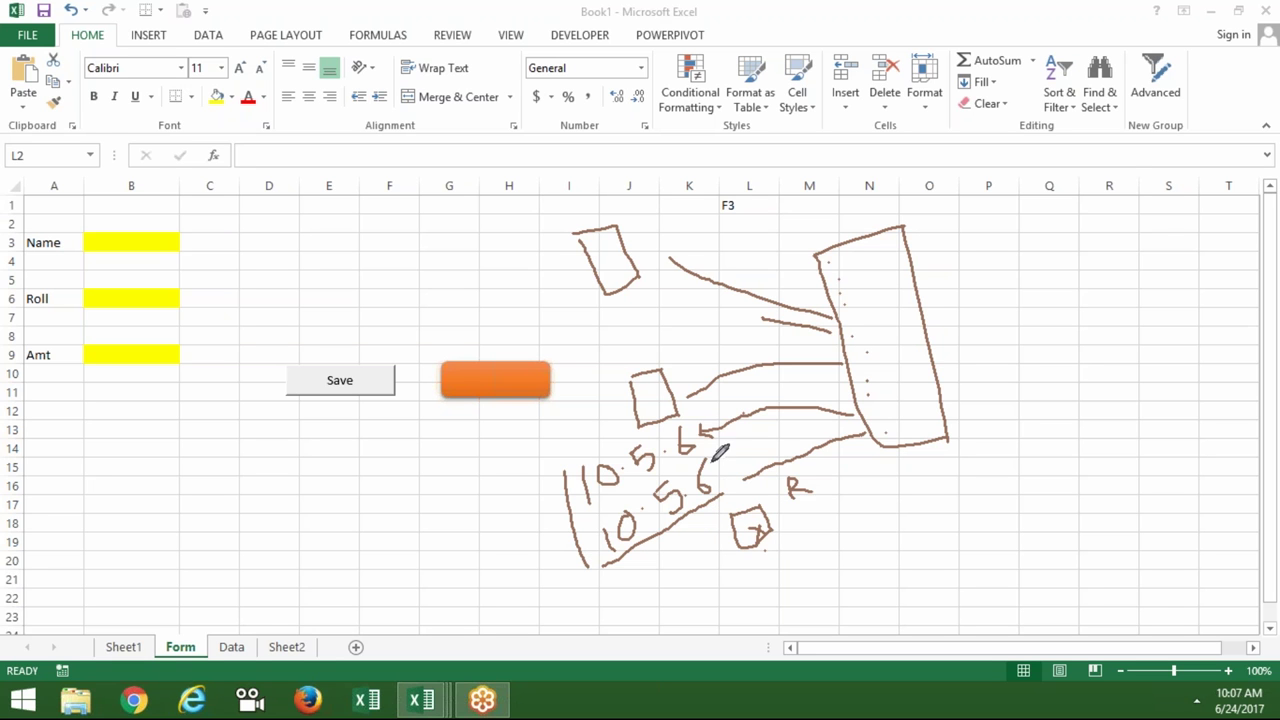
left_click_drag(735, 467, 748, 461)
left_click_drag(848, 422, 821, 432)
mouse_move(872, 213)
left_mouse_down()
mouse_move(902, 270)
mouse_move(836, 157)
left_mouse_up()
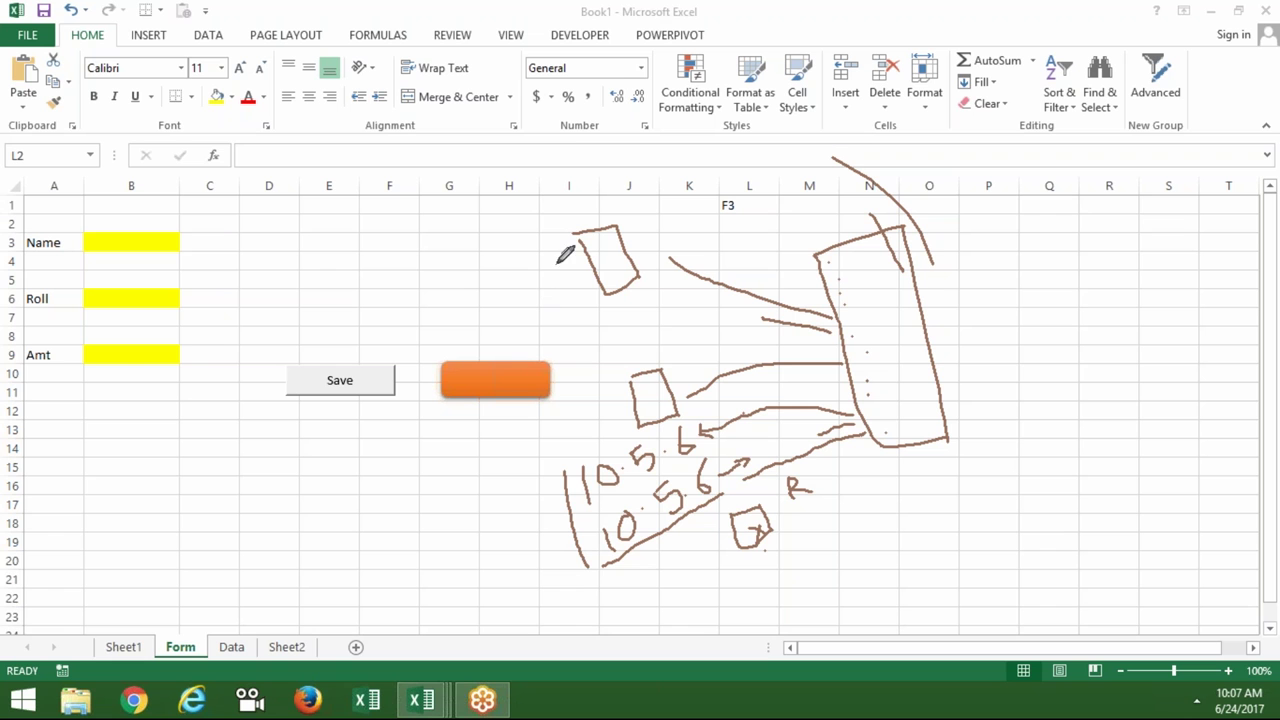
left_click_drag(567, 256, 601, 400)
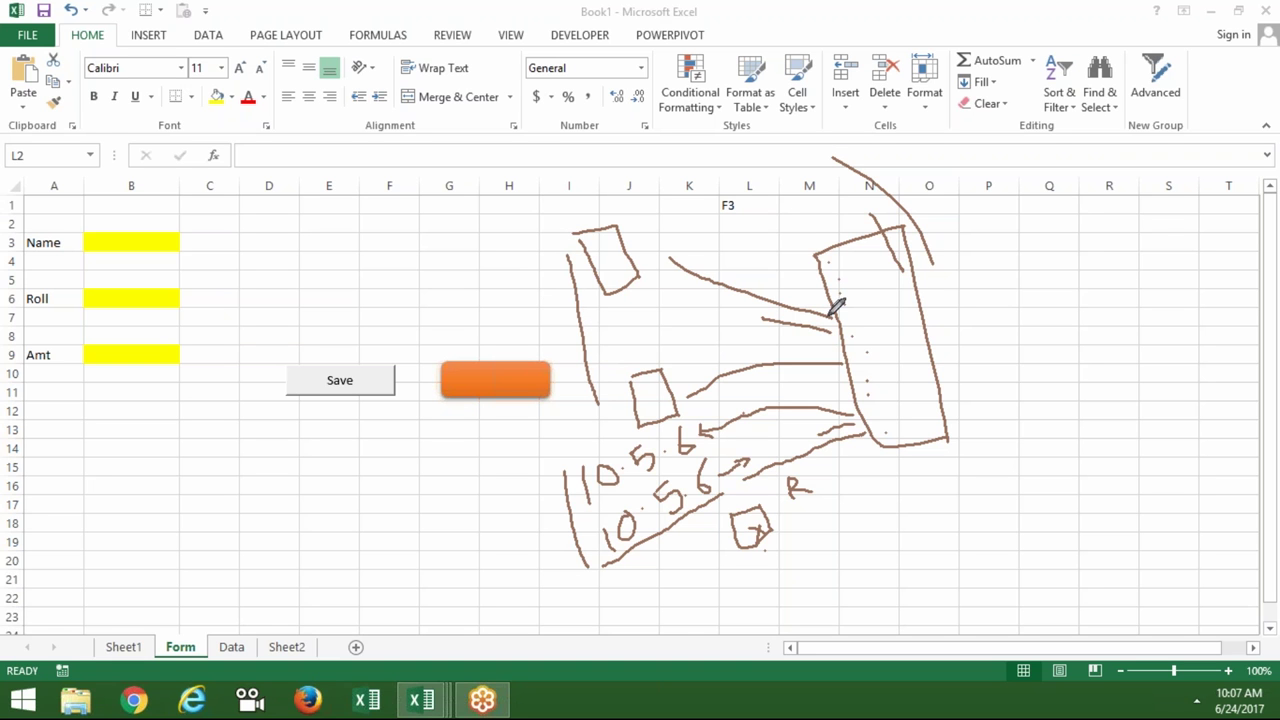
left_click_drag(816, 252, 938, 345)
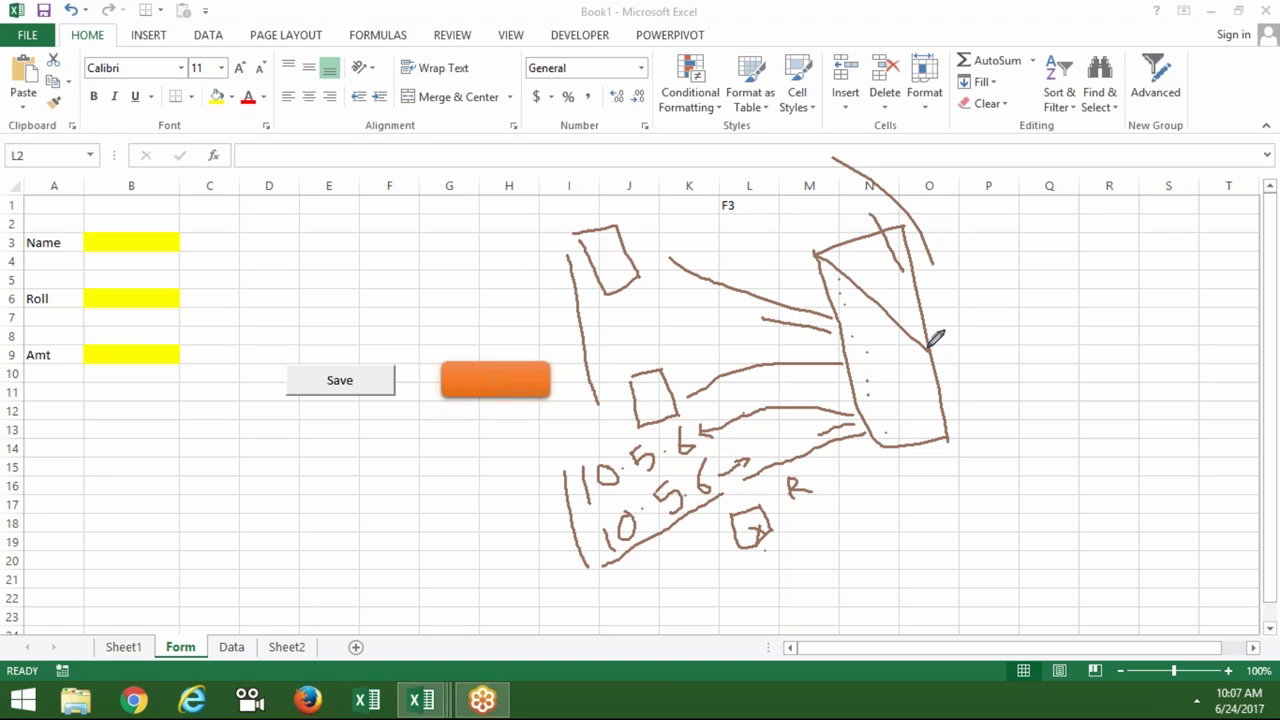
left_click_drag(918, 258, 893, 328)
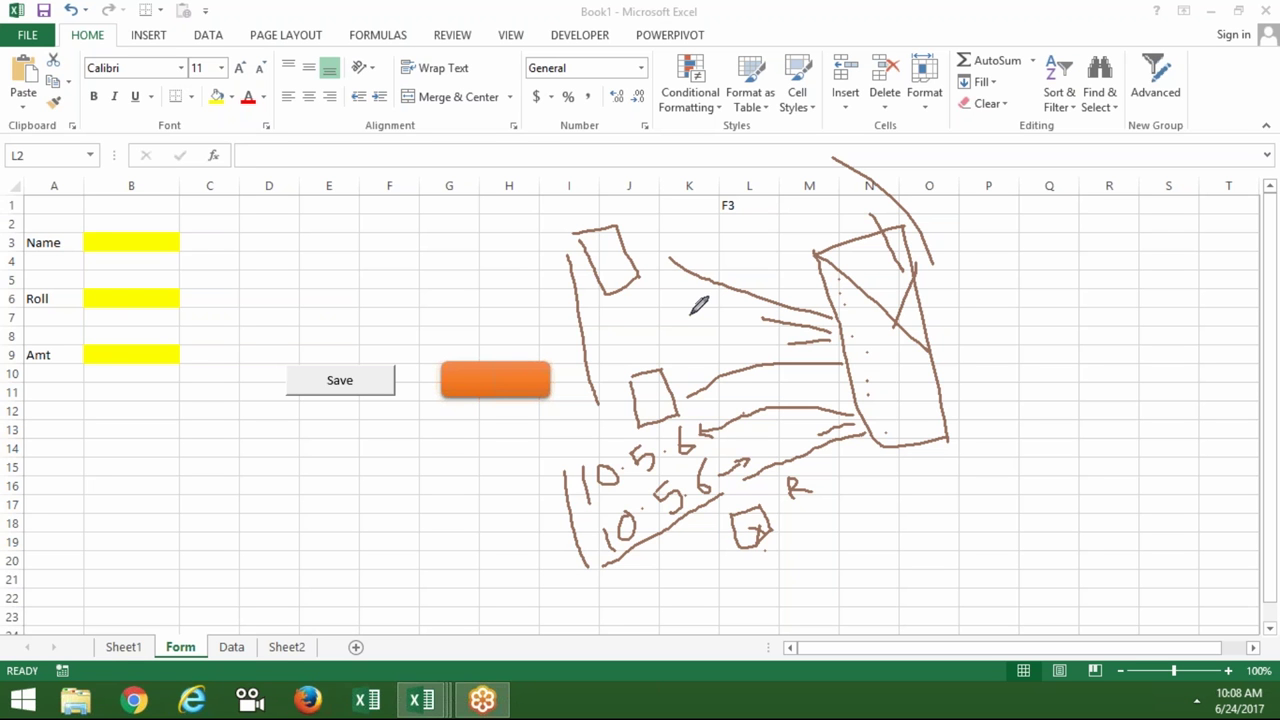
- Annotate the connecting line and rectangle, then circle the Name, Roll and Amt input fields
left_click(690, 315)
left_click(893, 272)
mouse_move(28, 219)
left_mouse_down()
mouse_move(30, 406)
mouse_move(34, 224)
left_mouse_up()
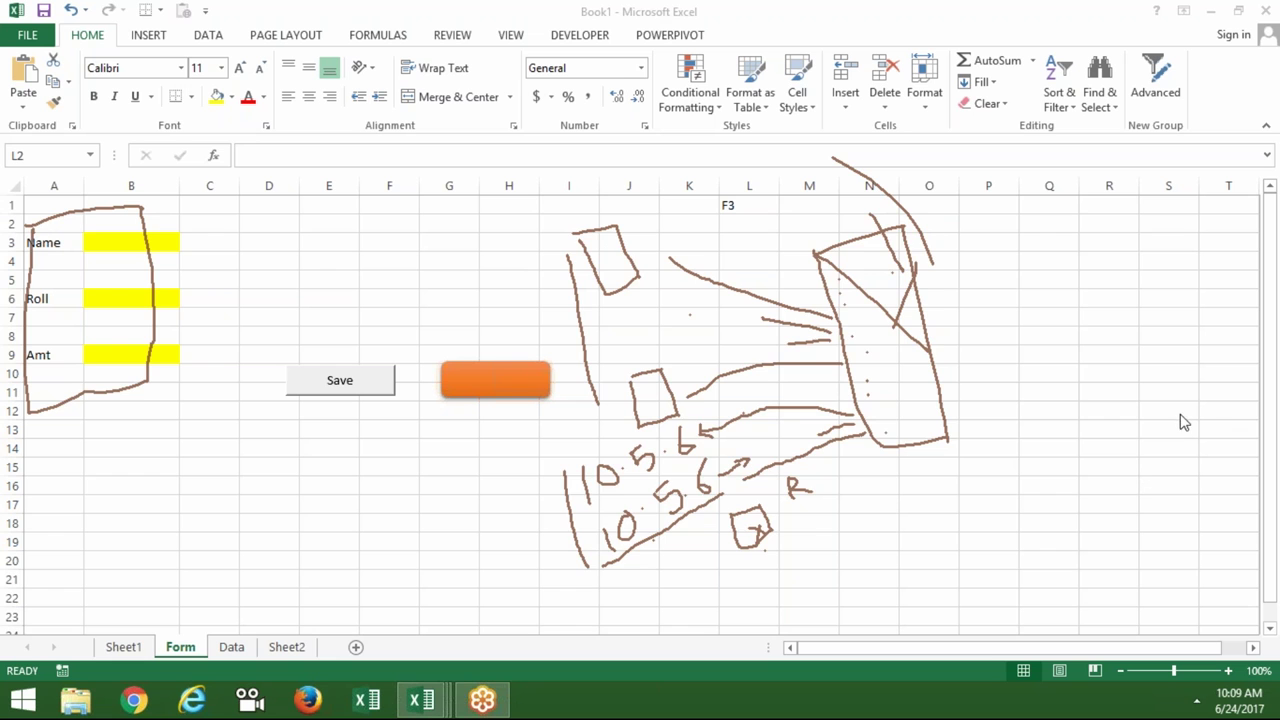
- Erase all ink annotations from the Form sheet and turn the annotation pen off
key("Escape")
key("ctrl+shift+p")
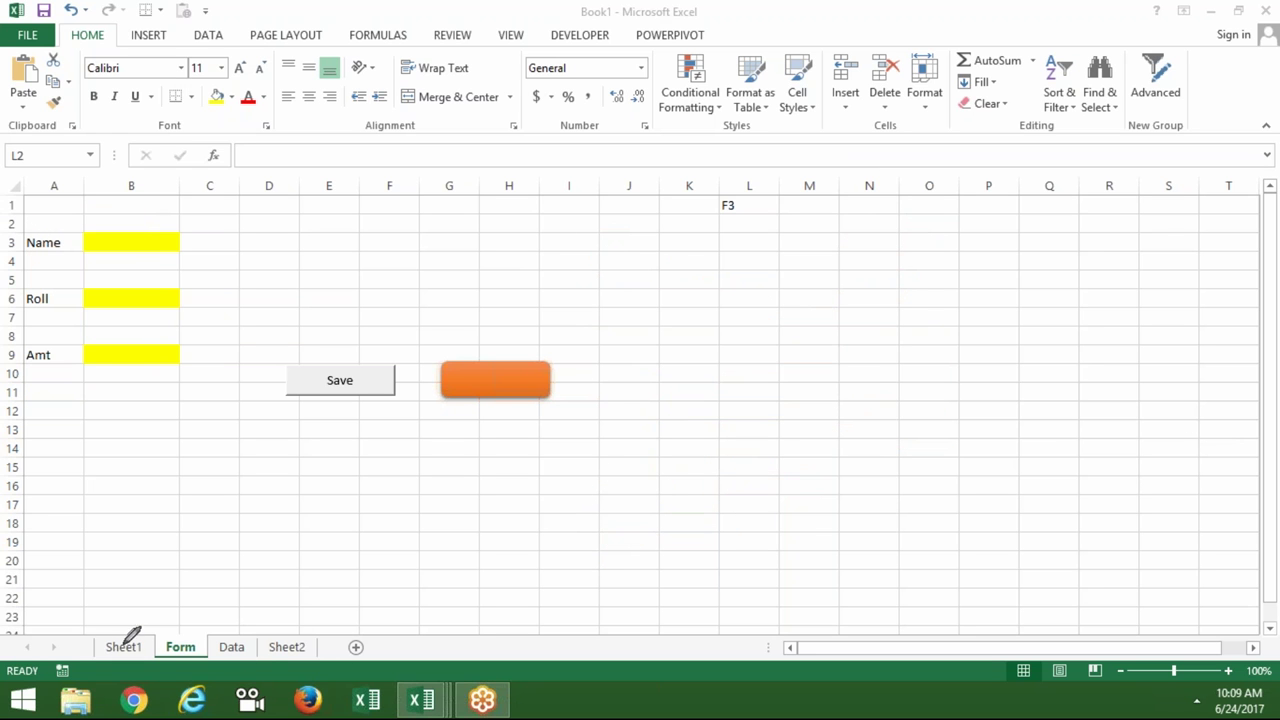
key("Escape")
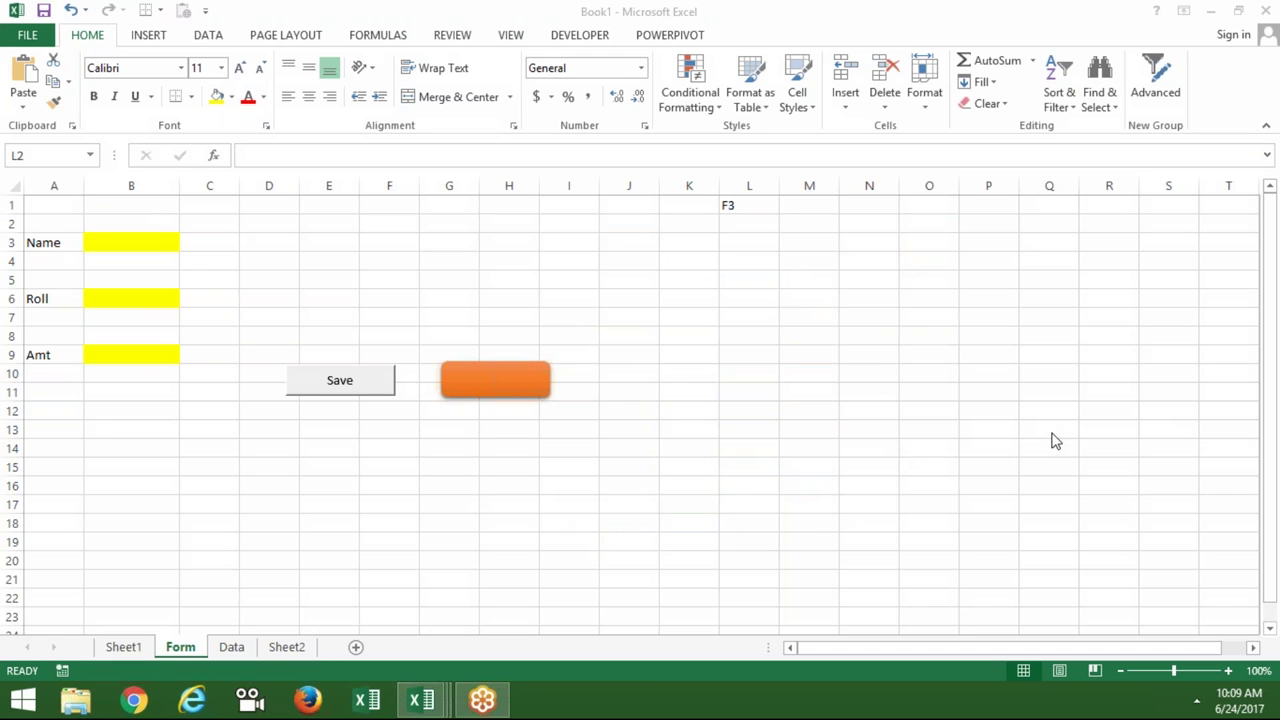